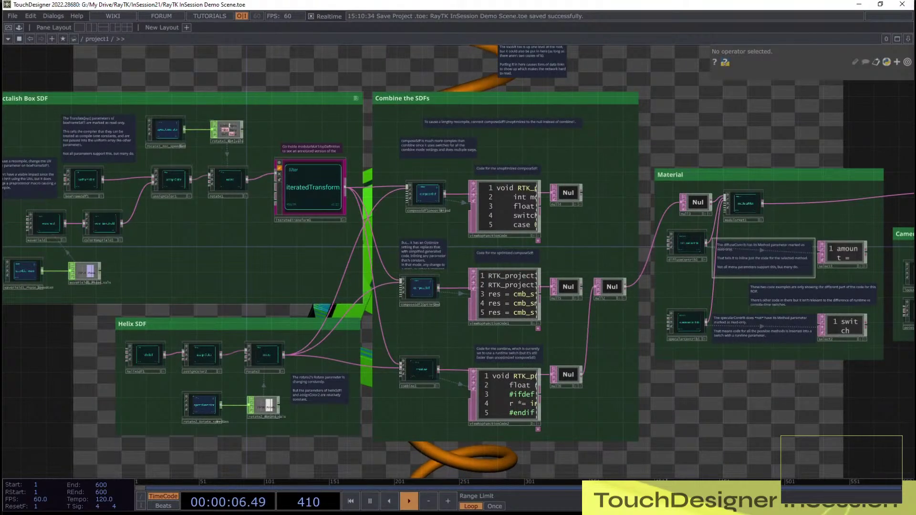
Step: Show the parameters of the raymarchRender3D operator in the Renderer group
drag(615, 229, 609, 222)
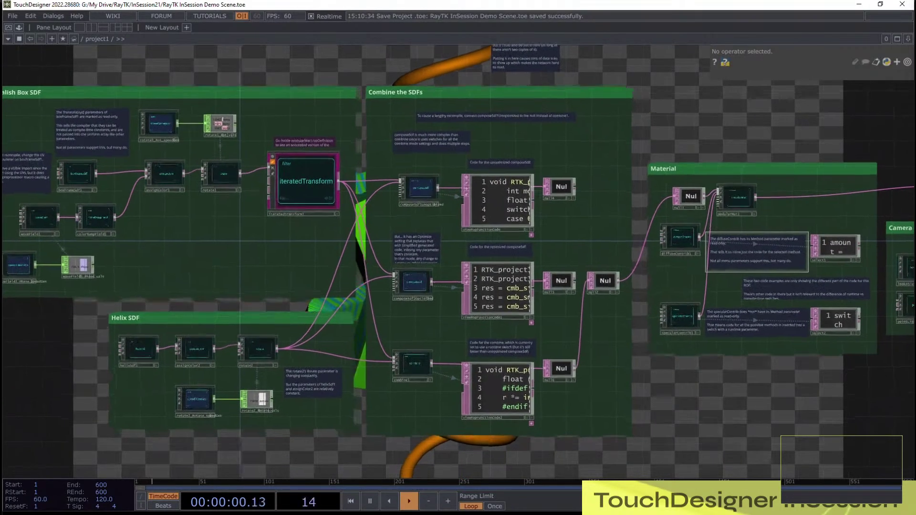
drag(757, 252, 357, 266)
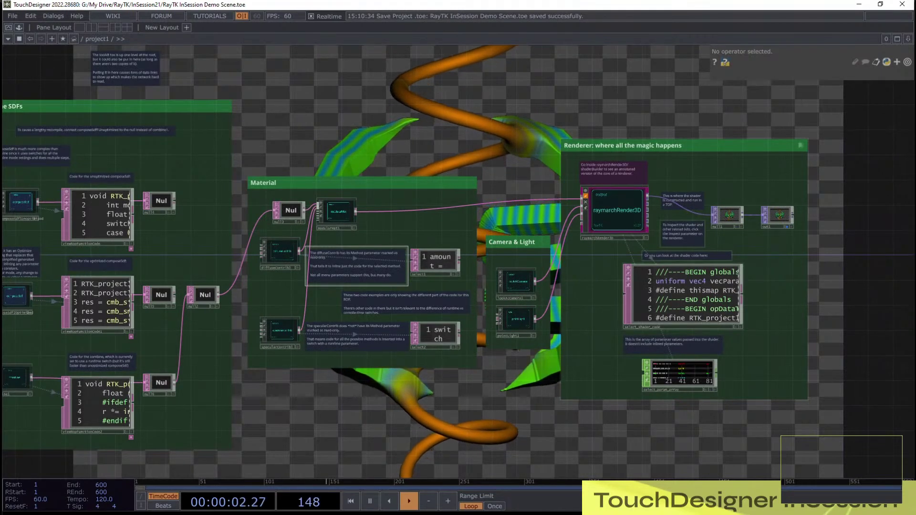
click(614, 212)
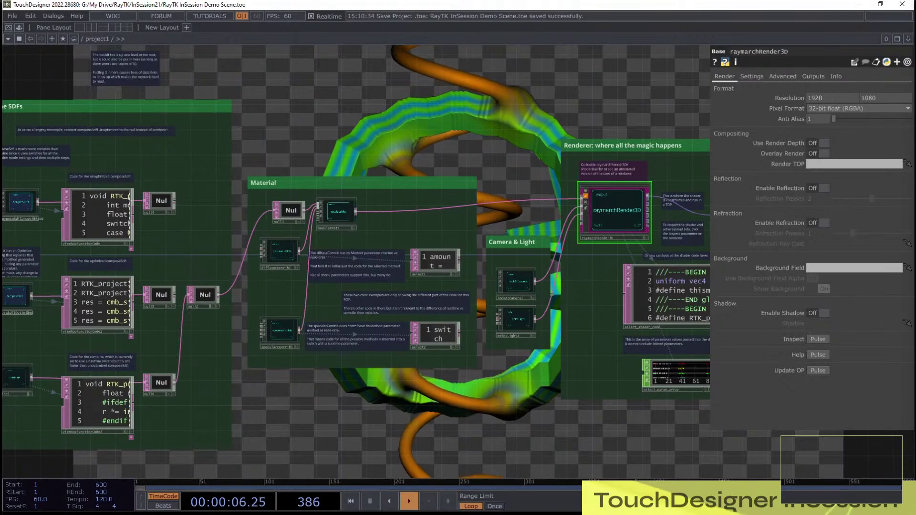
Step: Open boxFrameSdf1 from the Fractalish Box SDF group in the RayTK Inspector and show its rendered preview
drag(242, 295, 672, 261)
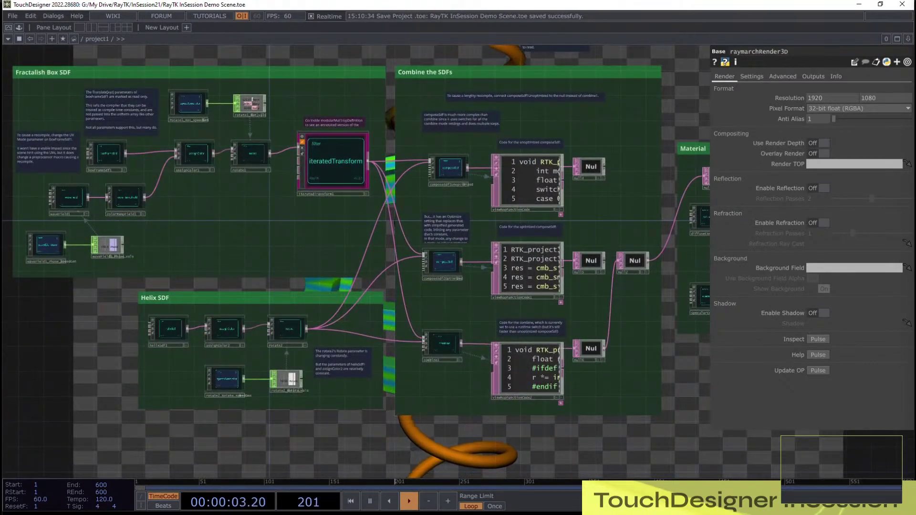
drag(395, 223, 449, 236)
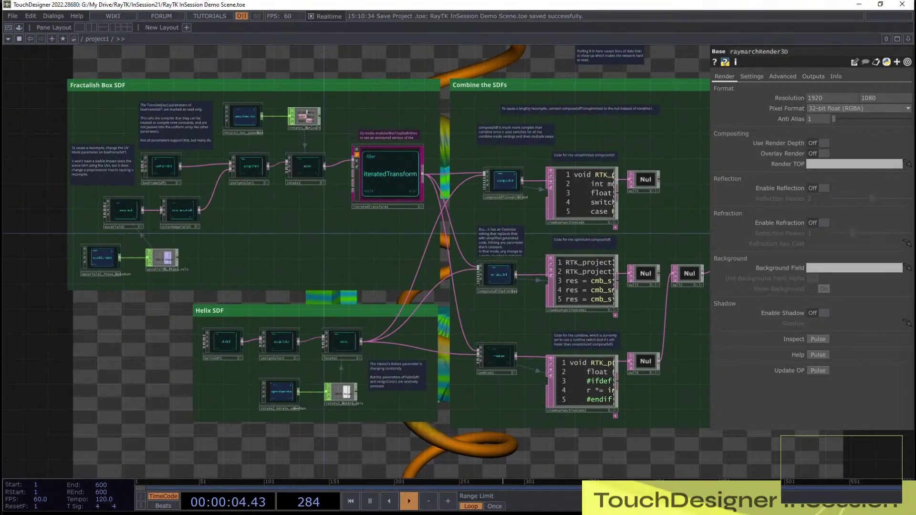
drag(84, 148, 252, 203)
scroll(137, 160, up, 5)
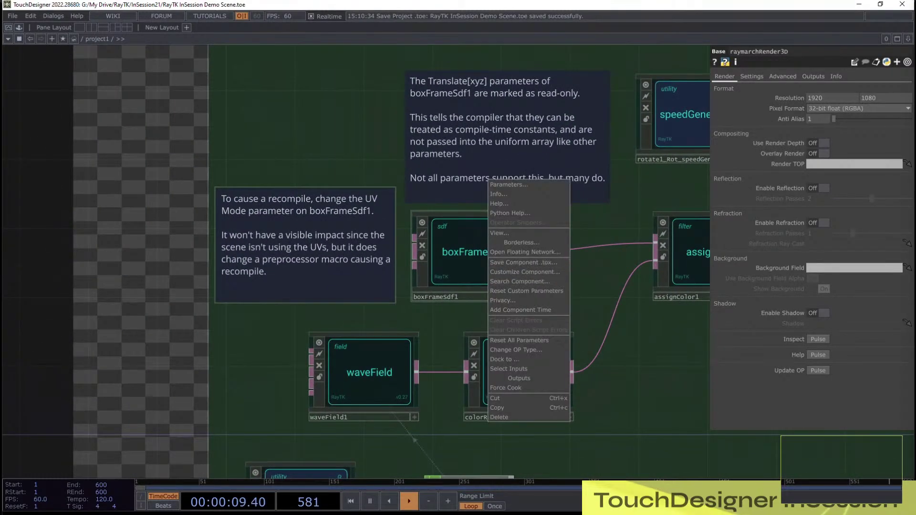
click(467, 255)
click(794, 136)
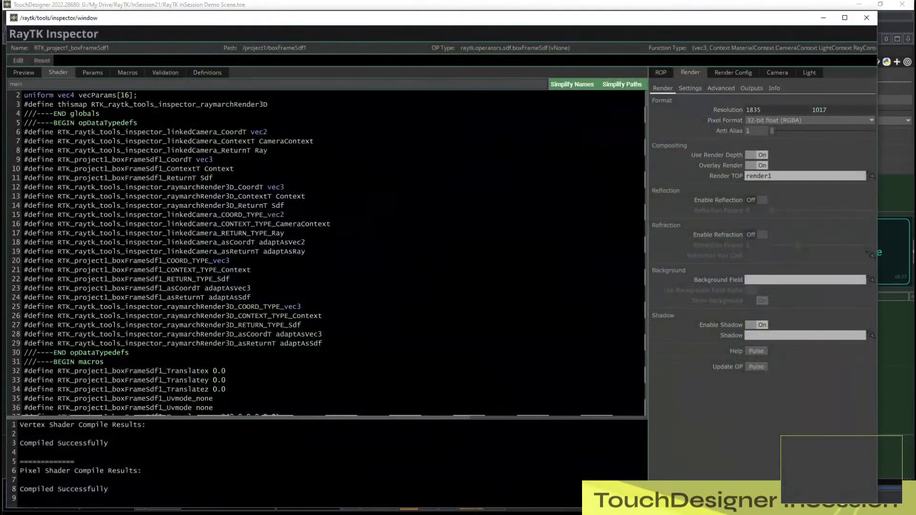
click(24, 73)
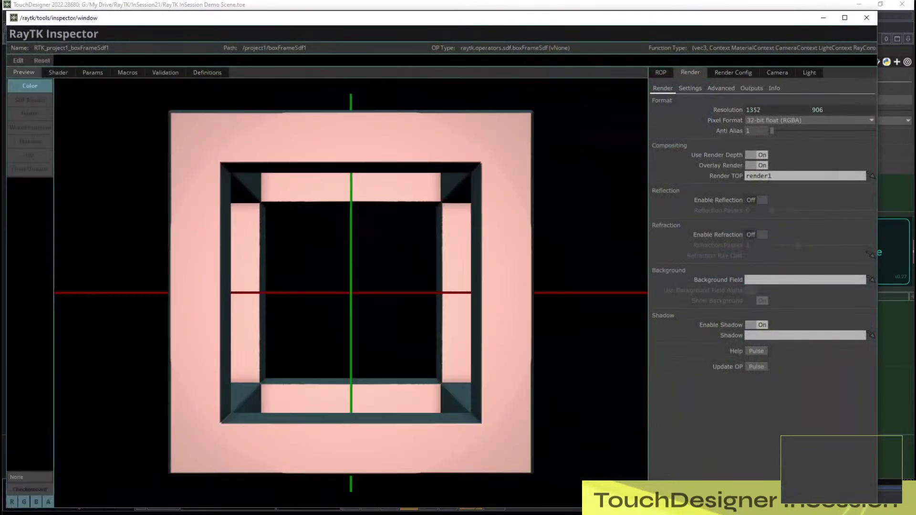
Step: View the box frame from an angle in the Inspector preview, and close the Inspector
drag(251, 18, 262, 6)
drag(363, 201, 240, 271)
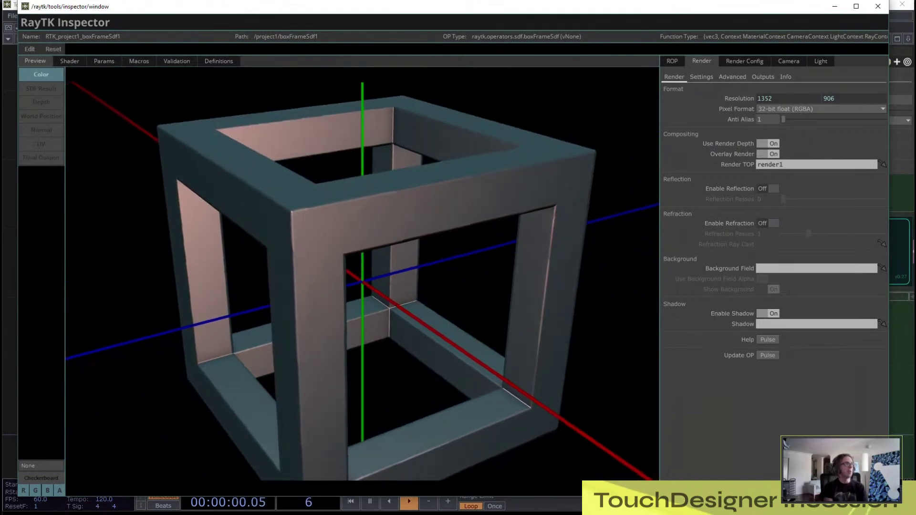
drag(239, 271, 221, 254)
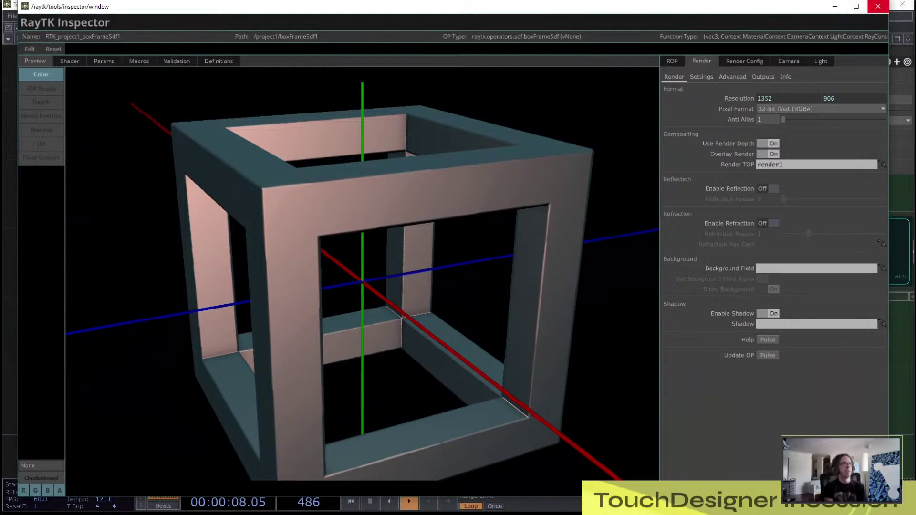
click(877, 6)
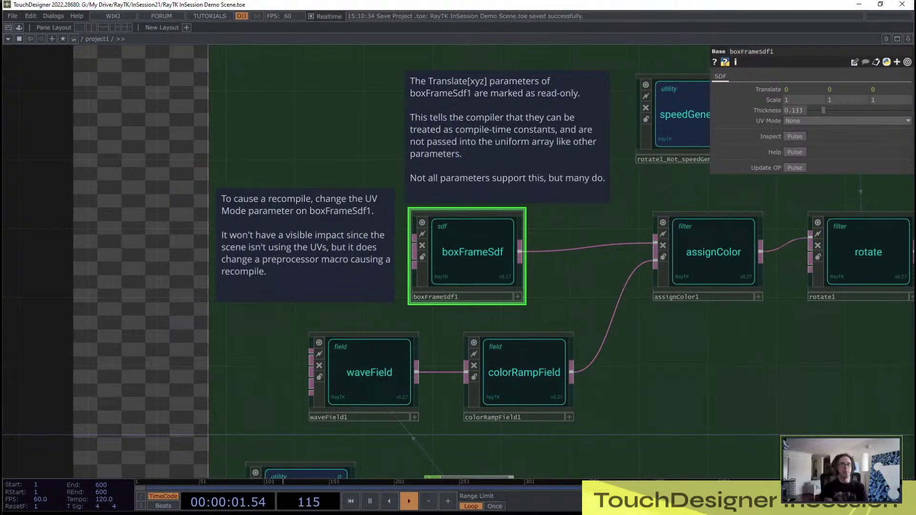
Step: Show the parameters of assignColor1, which follows boxFrameSdf1 in the chain
drag(591, 315, 495, 279)
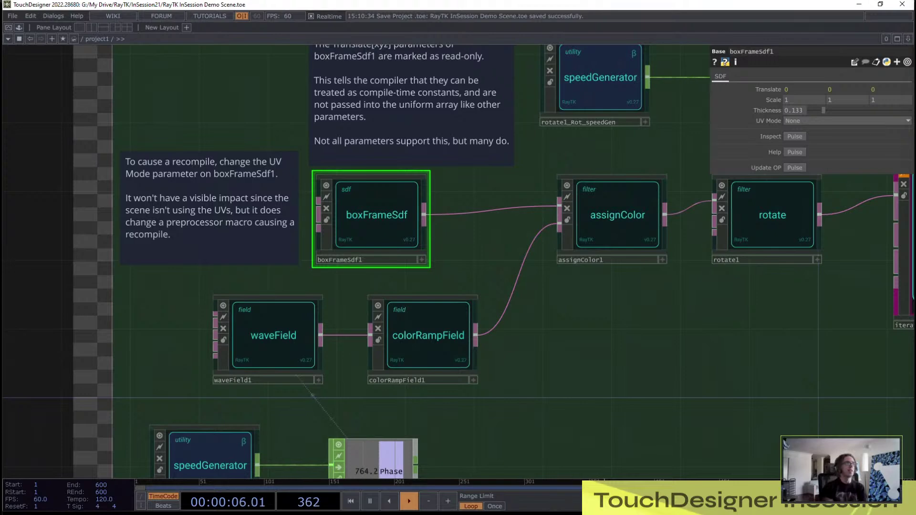
drag(596, 314, 350, 335)
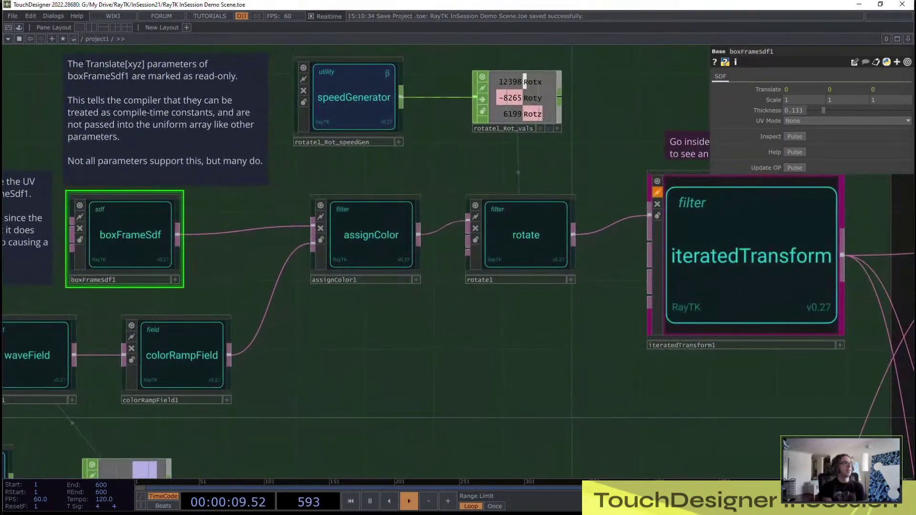
click(371, 248)
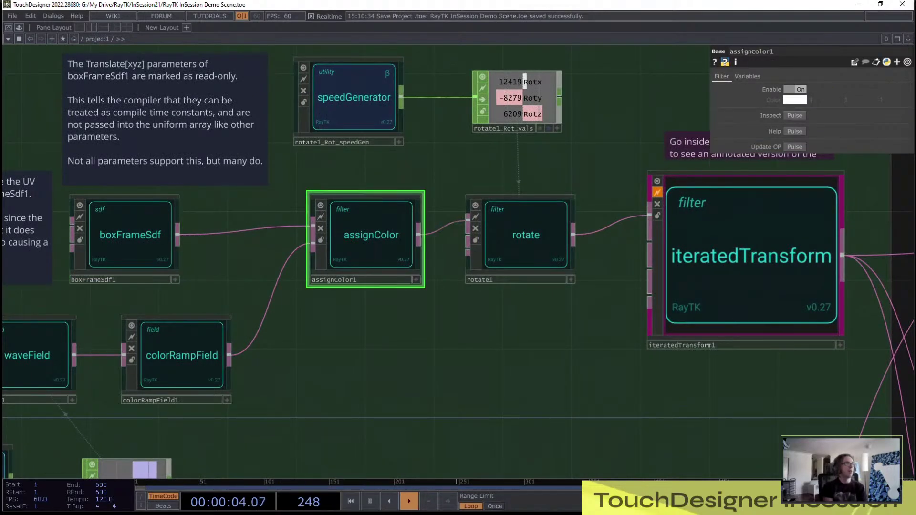
Step: Show the parameters of rotate1 and examine the speedGenerator channels that drive its rotation into iteratedTransform1
drag(518, 329, 391, 309)
click(399, 219)
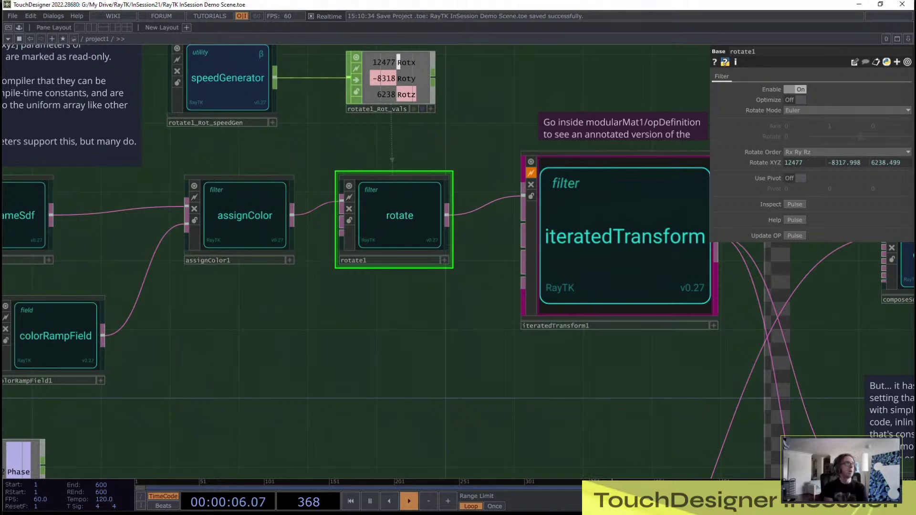
drag(473, 429, 382, 401)
scroll(382, 401, down, 1)
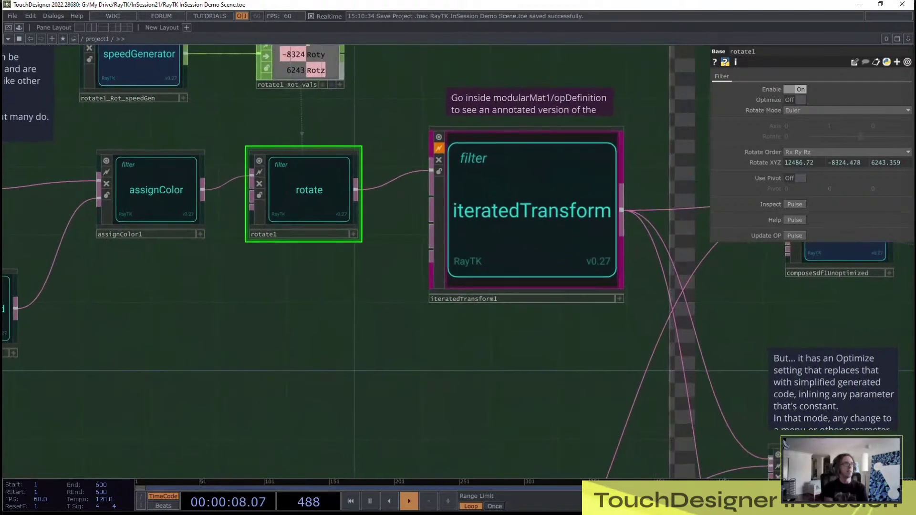
scroll(495, 363, down, 3)
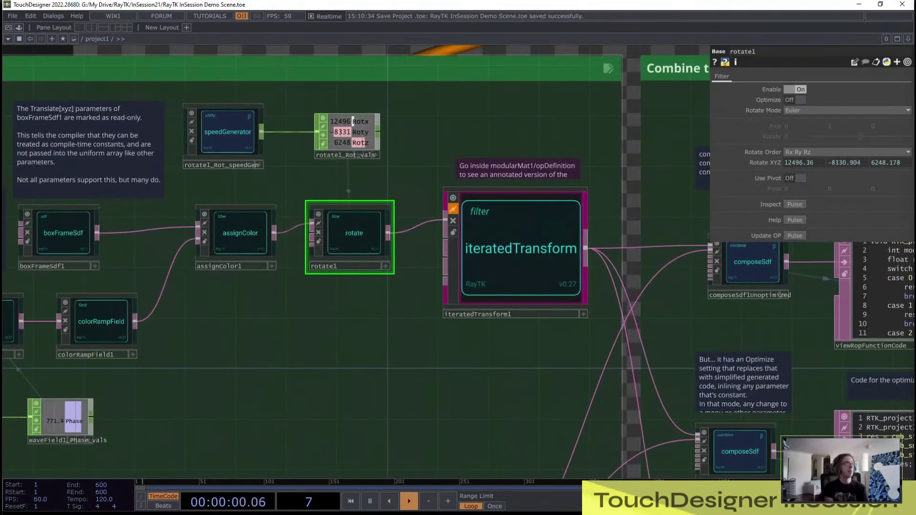
drag(495, 363, 462, 489)
scroll(299, 393, up, 5)
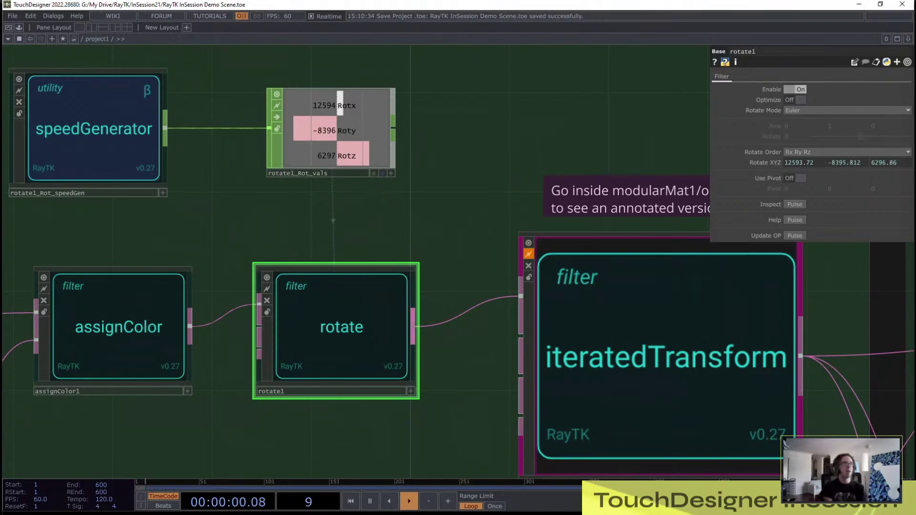
scroll(422, 328, down, 3)
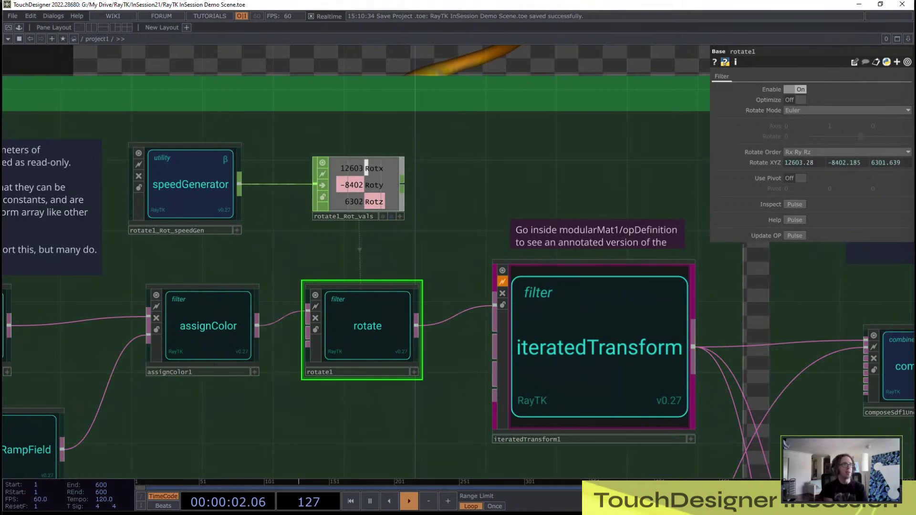
Step: Preview helixSdf1 from the Helix SDF group in the RayTK Inspector, and close the Inspector
drag(563, 457, 466, 392)
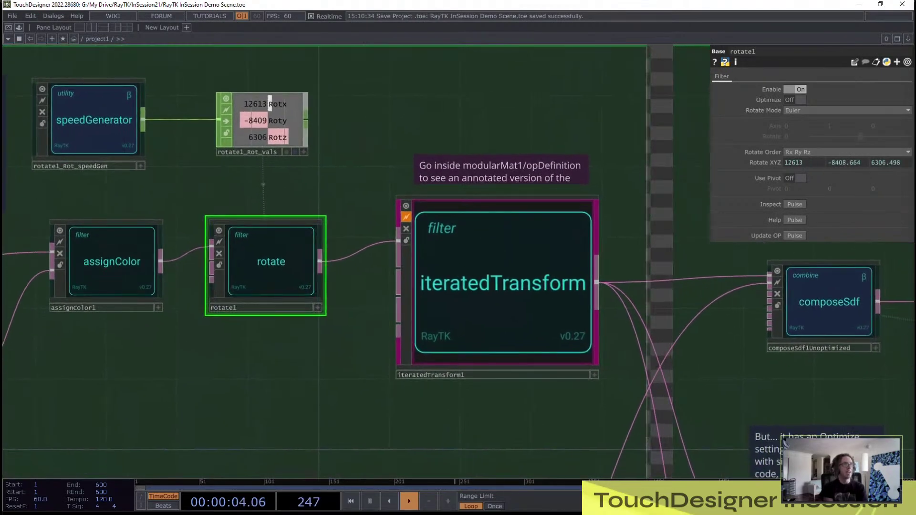
drag(742, 456, 690, 299)
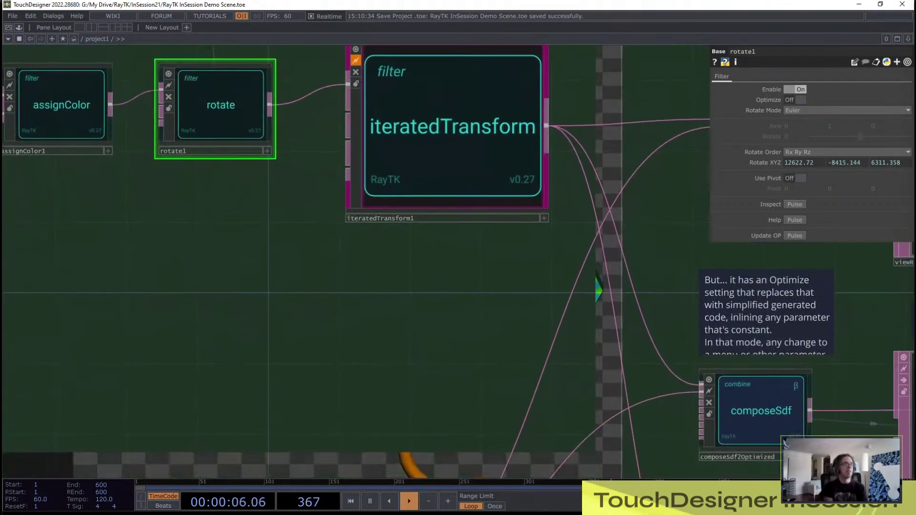
scroll(689, 298, down, 3)
drag(477, 381, 482, 248)
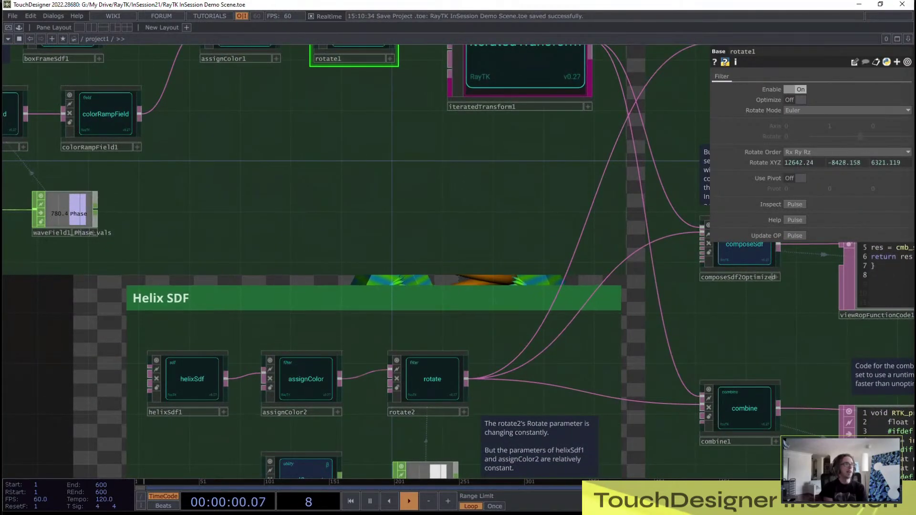
drag(197, 300, 465, 236)
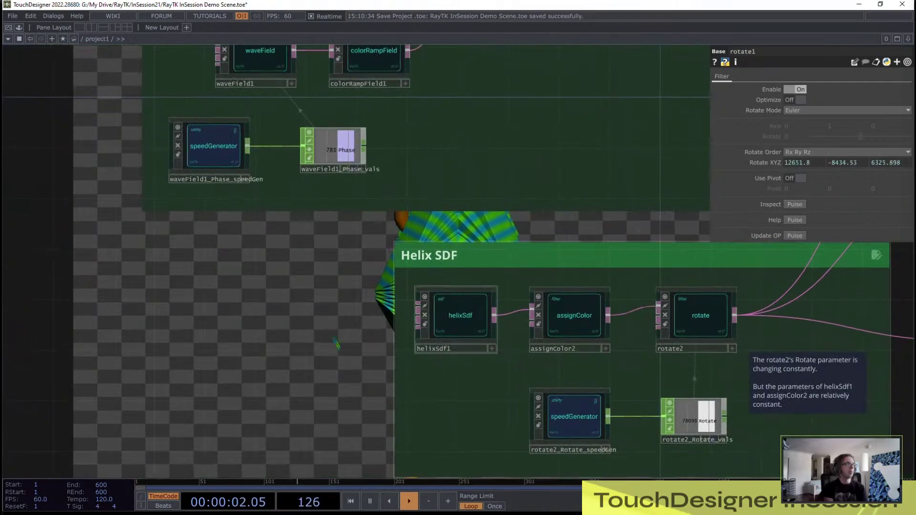
right_click(465, 236)
click(457, 317)
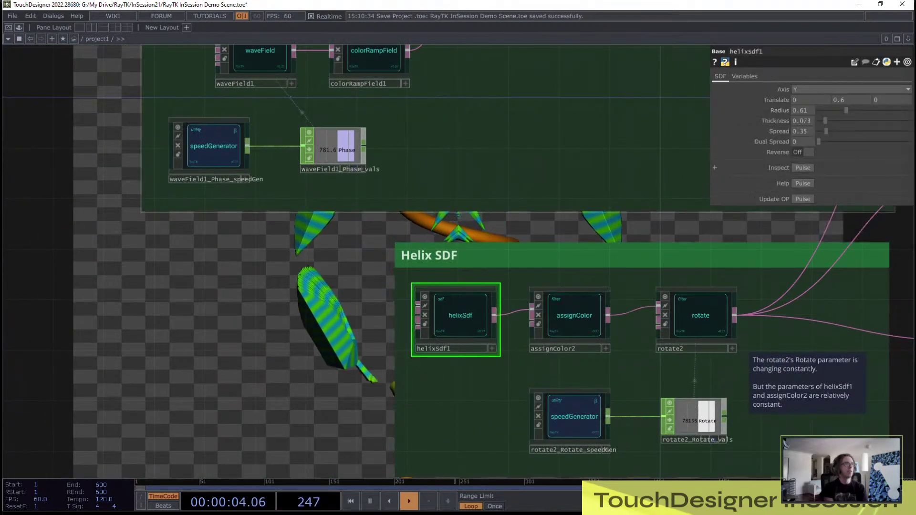
click(803, 167)
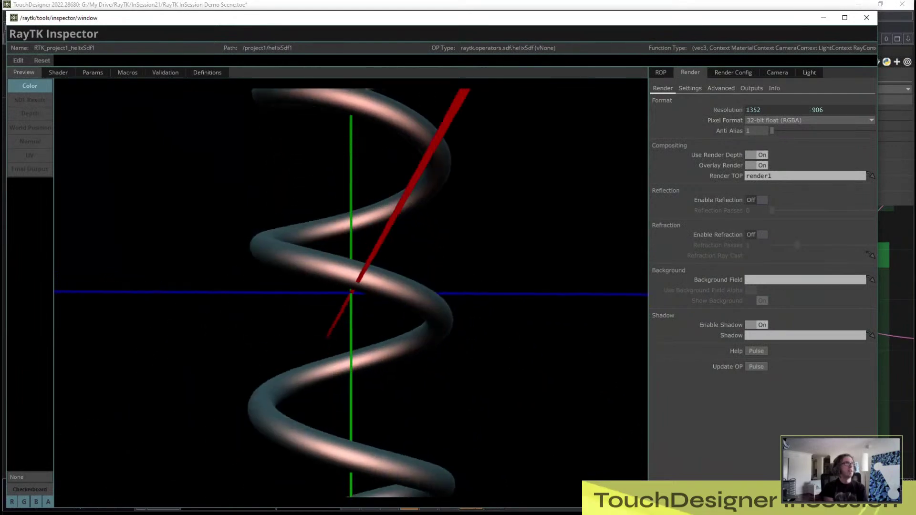
key(Escape)
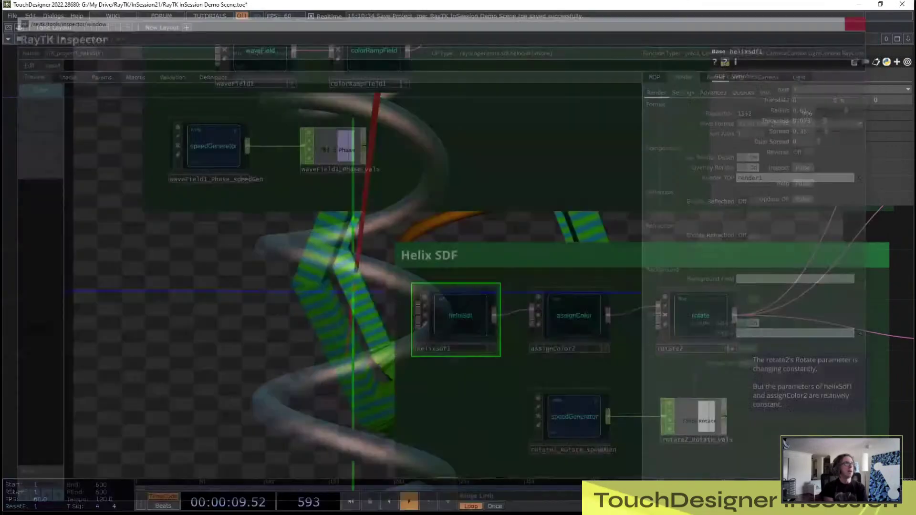
Step: Examine the rendered scene behind the network and the Combine the SDFs, Material, Camera & Light and Renderer groups
drag(763, 229, 249, 271)
scroll(684, 278, down, 3)
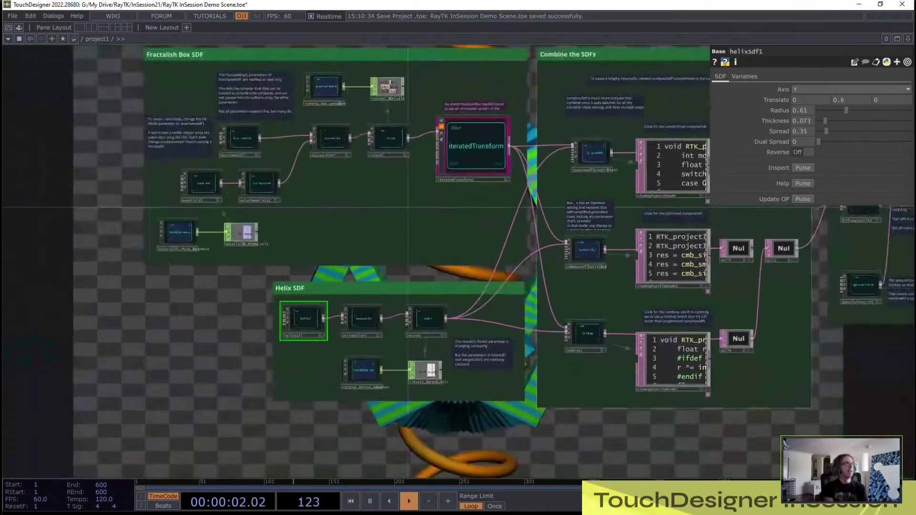
drag(620, 429, 543, 114)
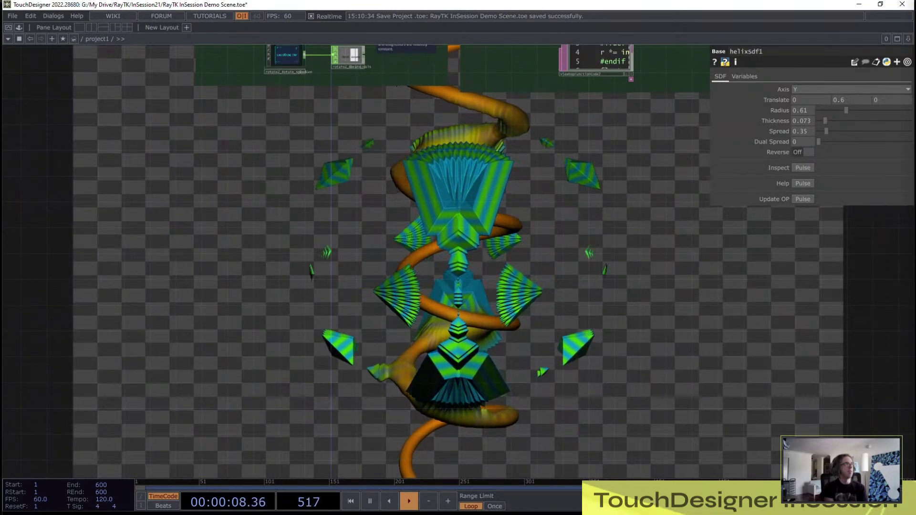
drag(543, 115, 375, 472)
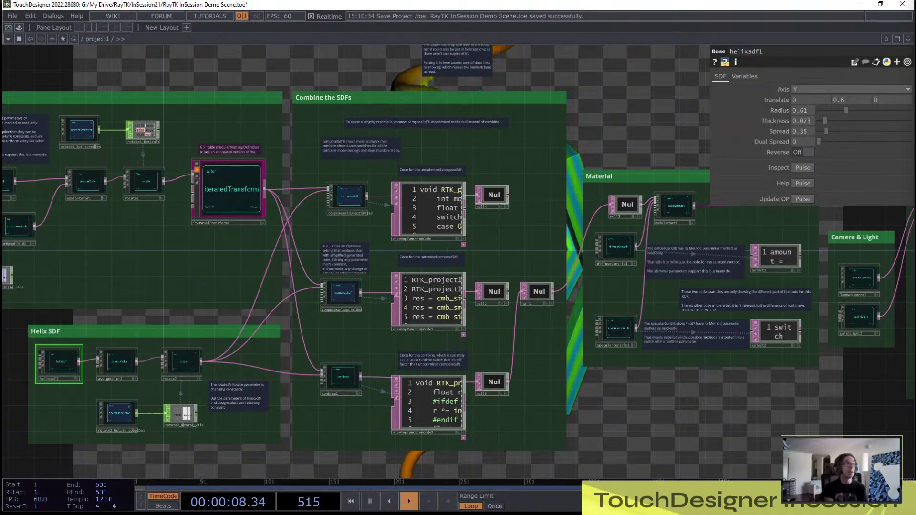
scroll(310, 212, up, 2)
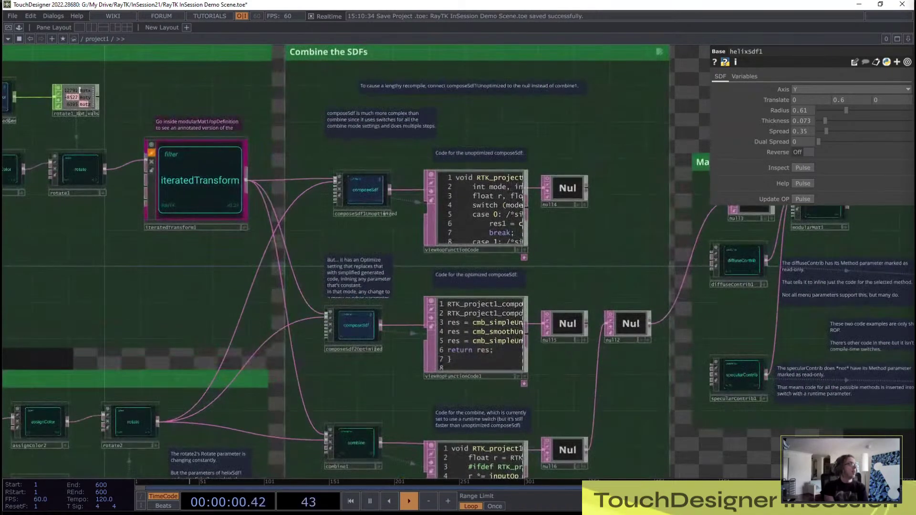
drag(630, 248, 226, 425)
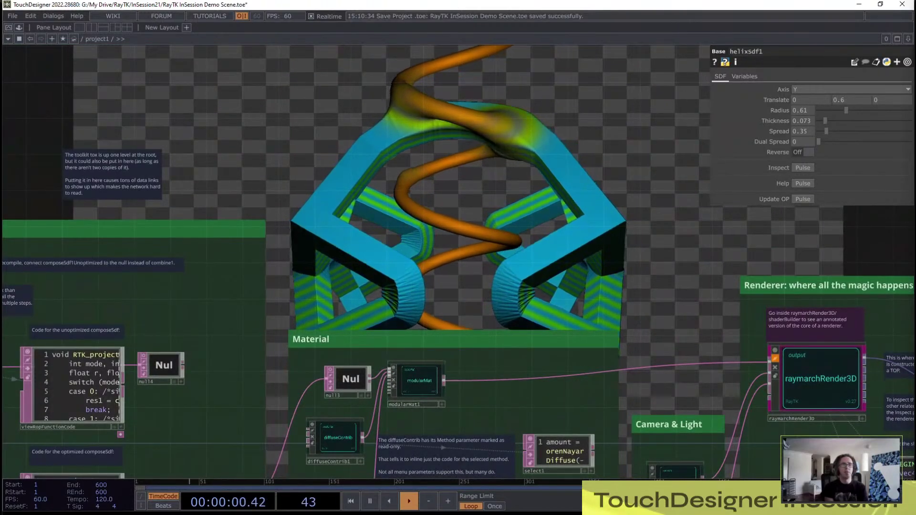
drag(226, 425, 193, 421)
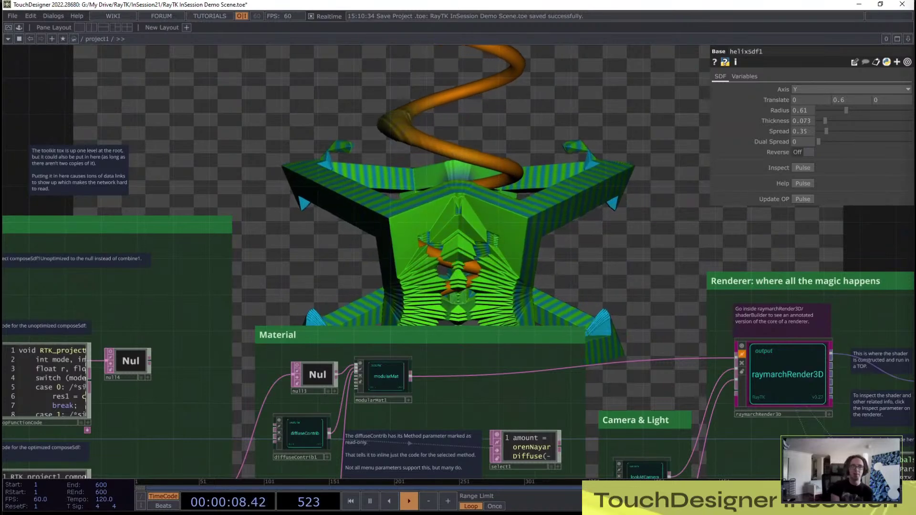
drag(243, 406, 100, 487)
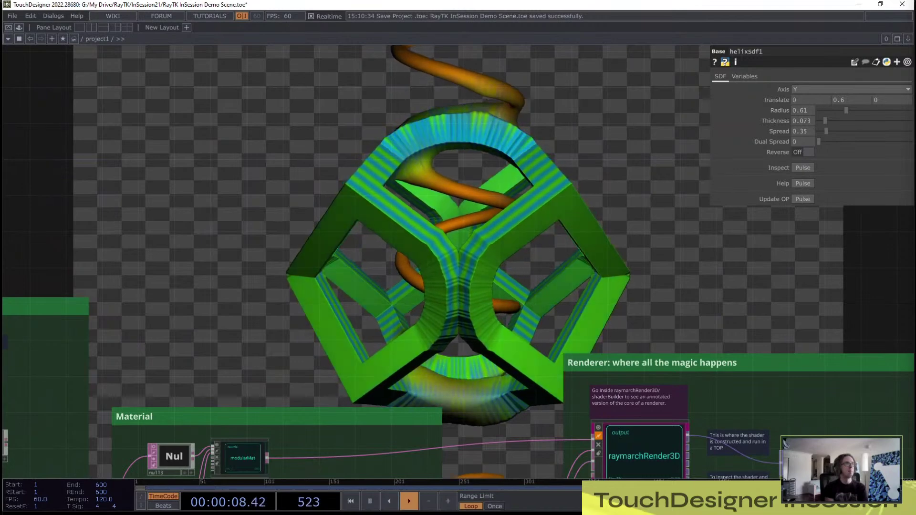
drag(520, 305, 438, 139)
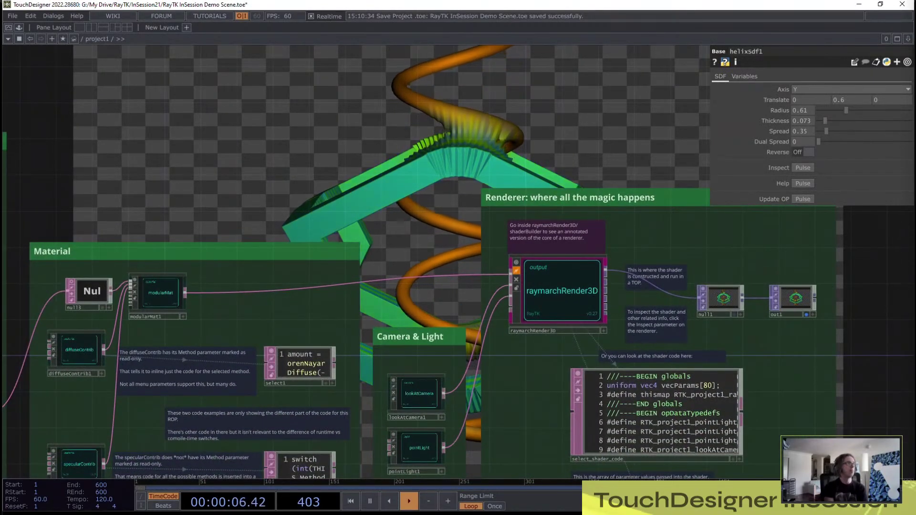
drag(448, 372, 570, 351)
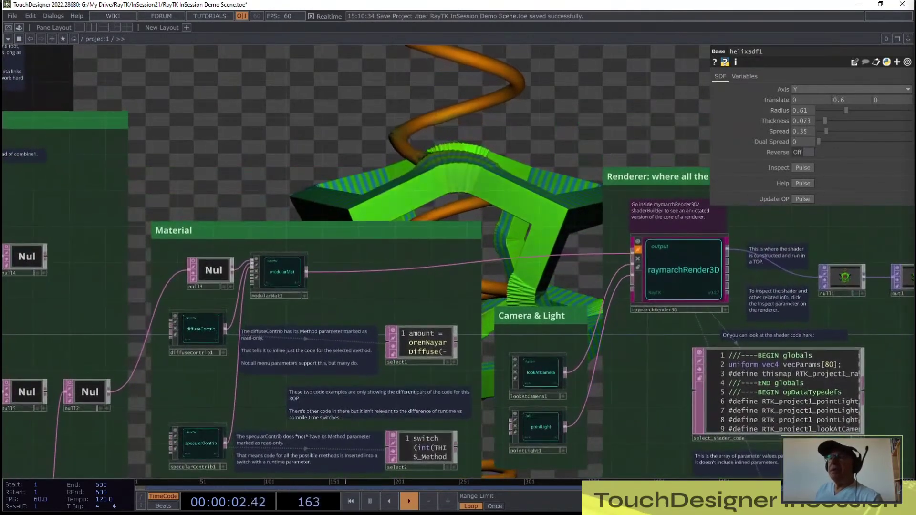
Step: Examine the Material group around modularMat1 and diffuseContrib1, and the rendered scene behind it
scroll(274, 388, up, 5)
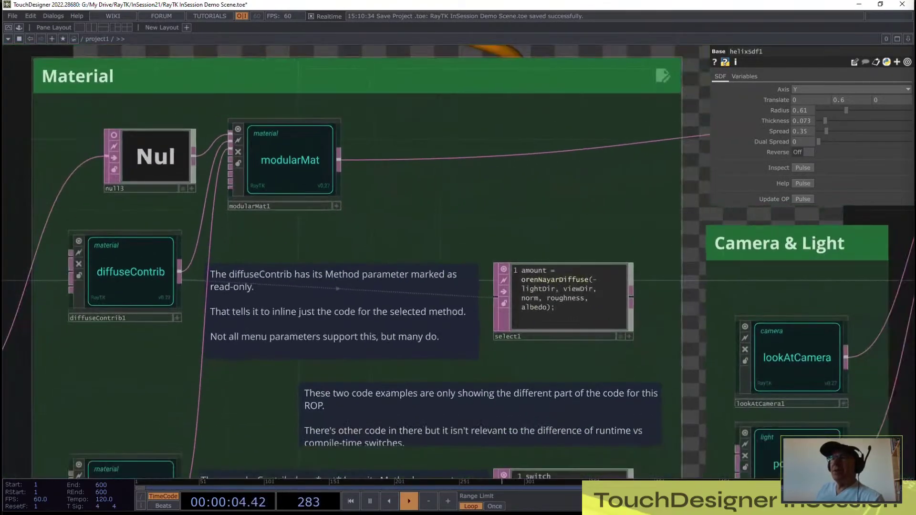
drag(273, 387, 297, 430)
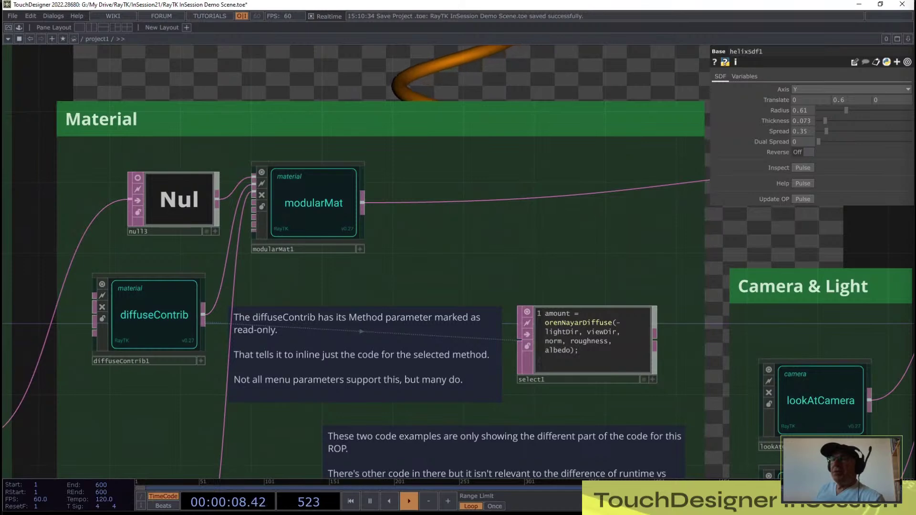
drag(297, 430, 280, 450)
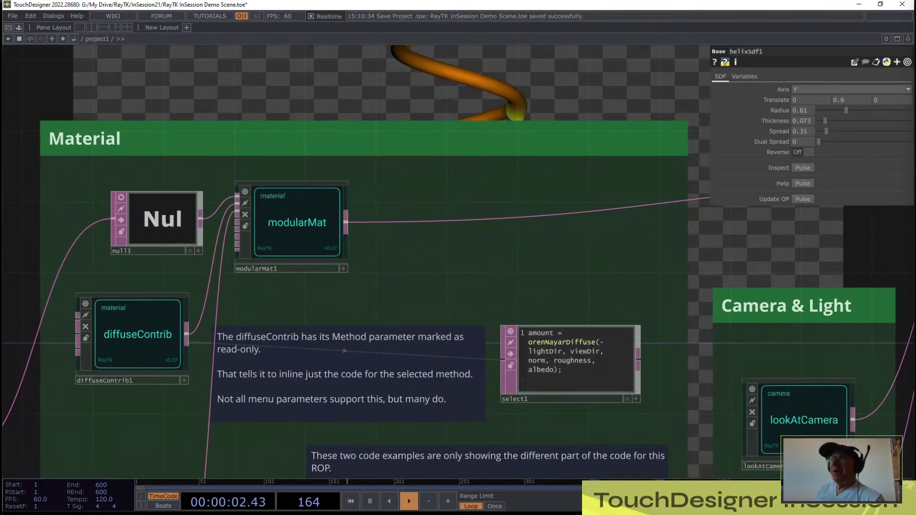
scroll(651, 98, down, 3)
drag(650, 99, 593, 404)
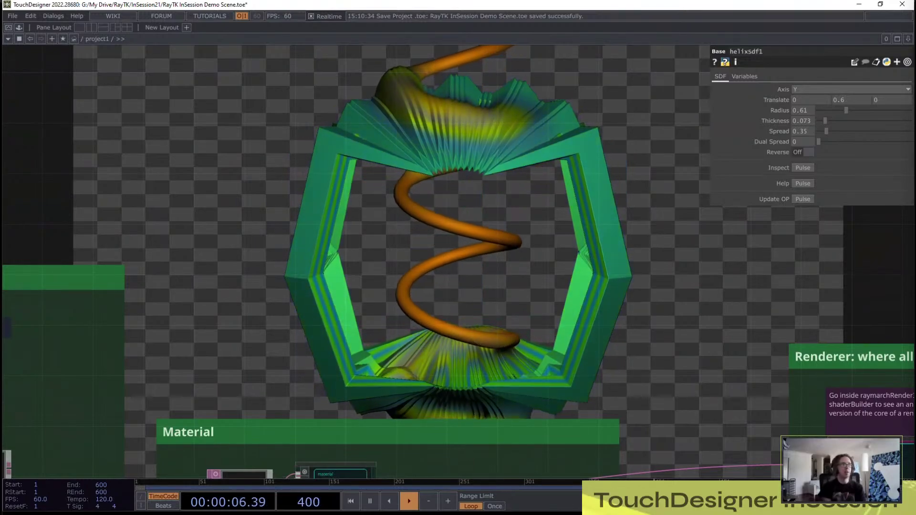
Step: Show the parameters of boxFrameSdf1 in the Fractalish Box SDF group
scroll(585, 368, down, 4)
drag(585, 367, 865, 371)
drag(343, 382, 551, 338)
scroll(211, 395, up, 4)
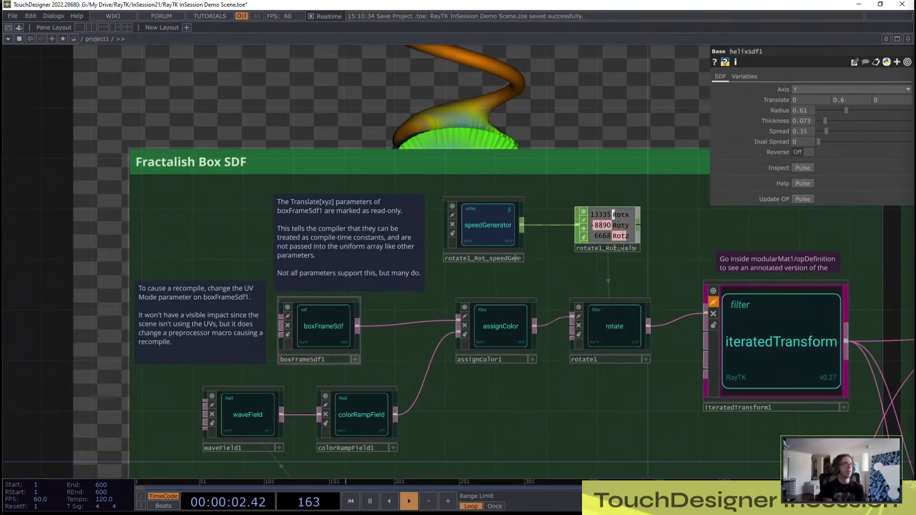
click(319, 329)
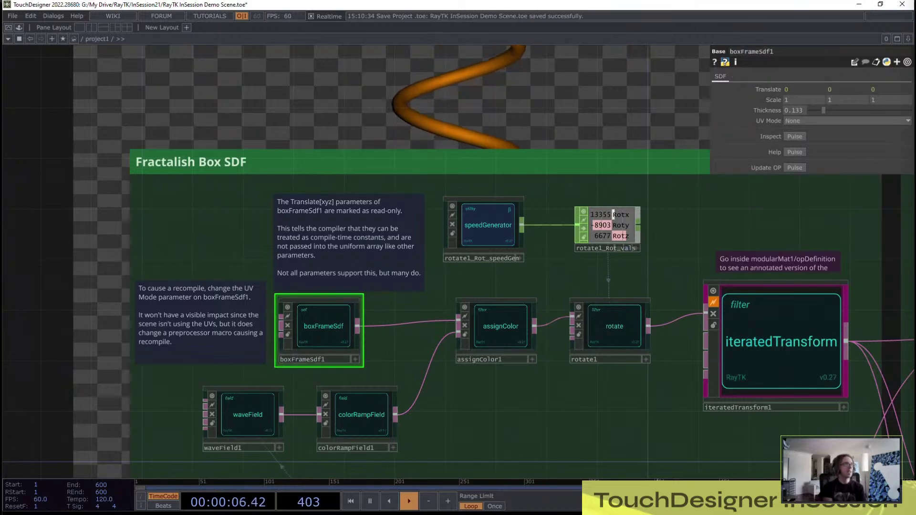
Step: Examine the rendered scene behind the network and the layout of the Combine the SDFs and Material groups
drag(430, 392, 343, 416)
drag(552, 145, 578, 299)
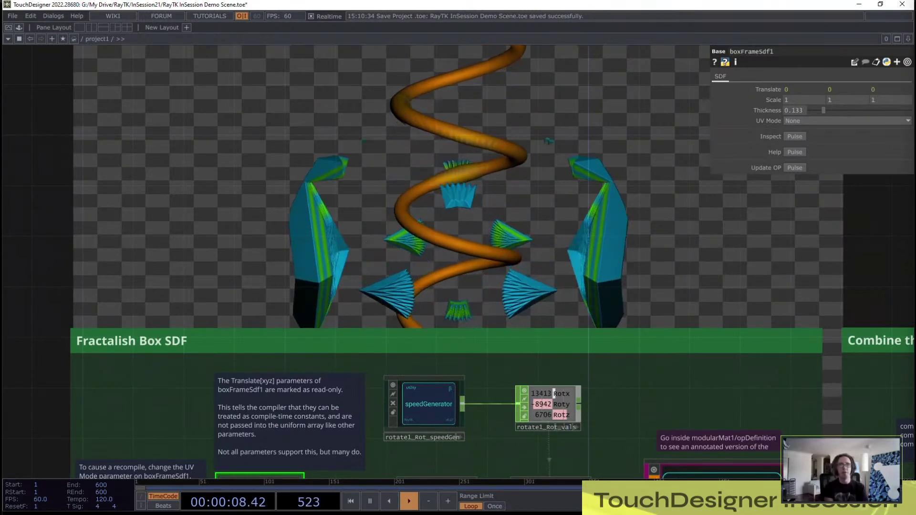
drag(805, 246, 68, 209)
scroll(379, 315, down, 3)
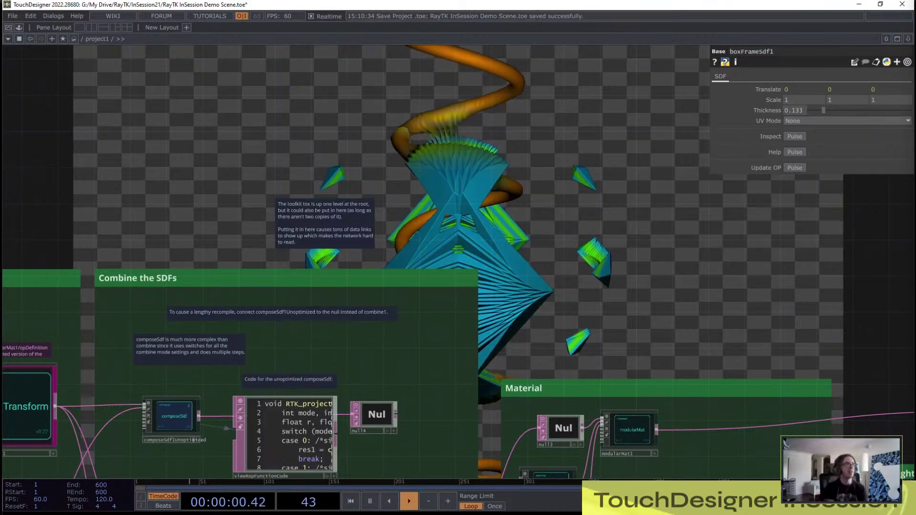
drag(439, 344, 35, 347)
drag(458, 306, 758, 293)
scroll(587, 355, down, 2)
scroll(587, 356, down, 1)
Step: Preview boxFrameSdf1 from the Fractalish Box SDF group in the RayTK Inspector, and close the Inspector
drag(16, 366, 433, 329)
scroll(433, 329, up, 3)
scroll(244, 319, up, 2)
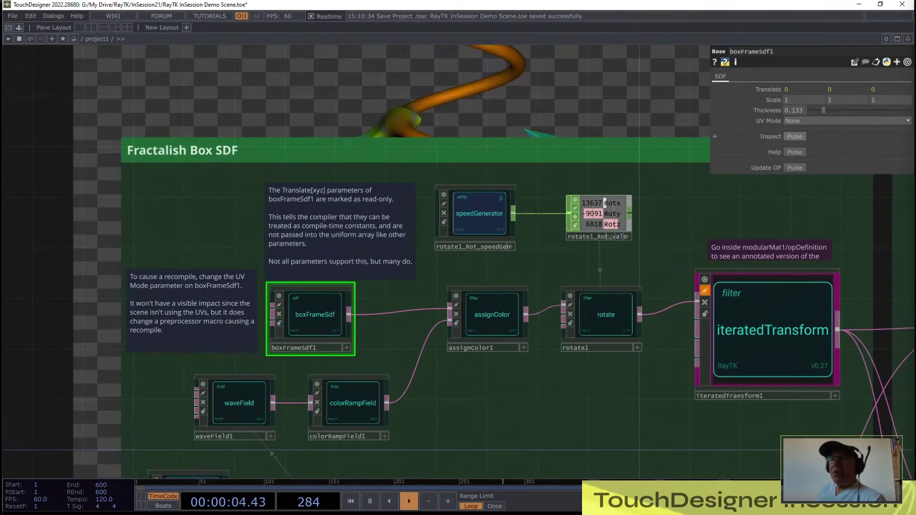
click(794, 136)
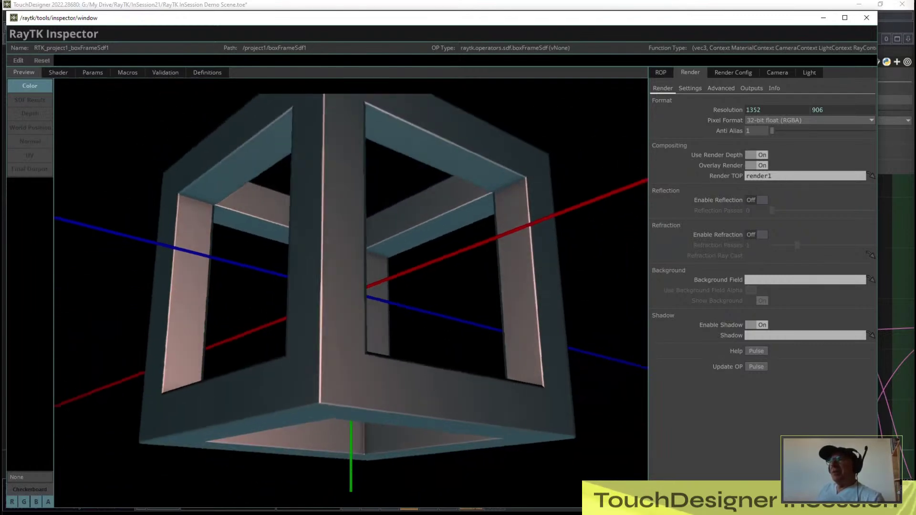
click(866, 17)
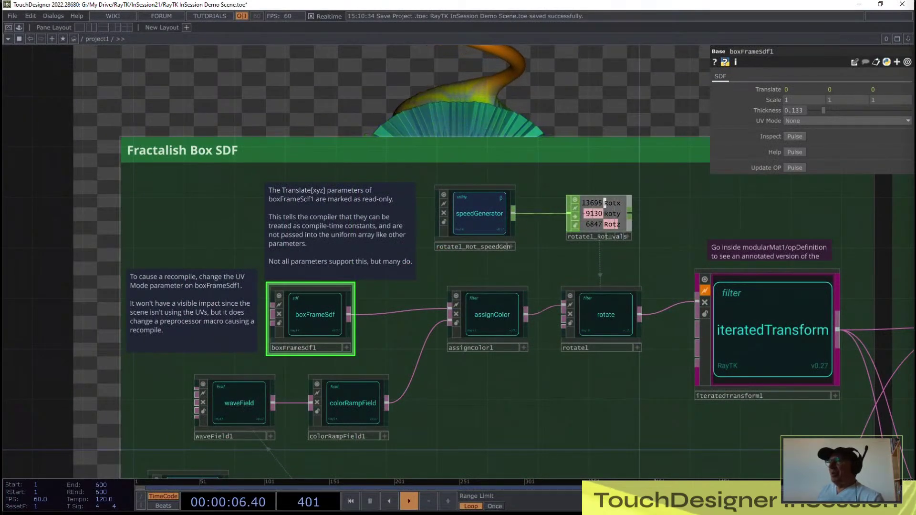
Step: Go inside boxFrameSdf1 and examine how opDefinition feeds the definition and definition_out operators
key(i)
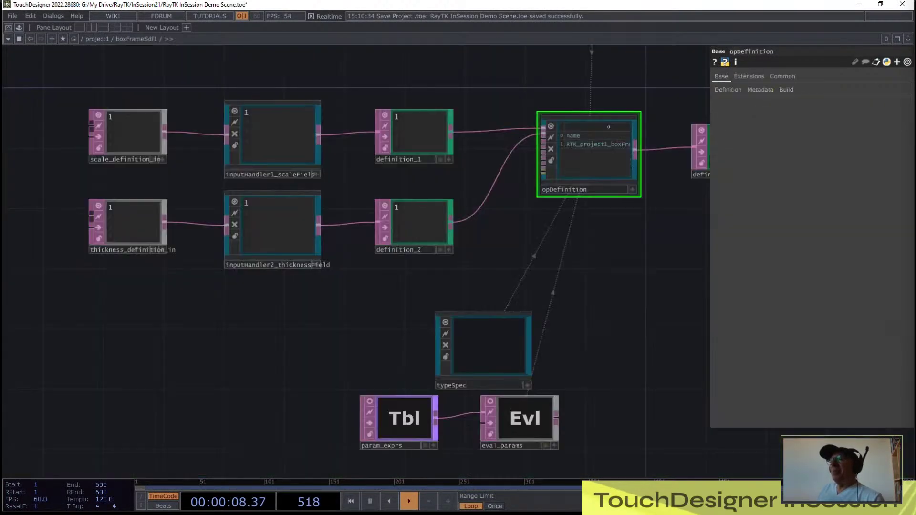
drag(477, 281, 360, 331)
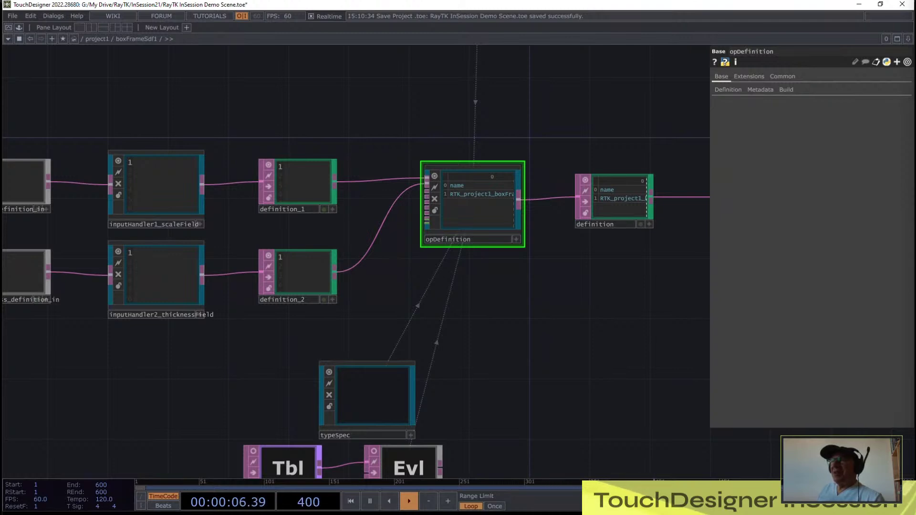
drag(496, 295, 435, 321)
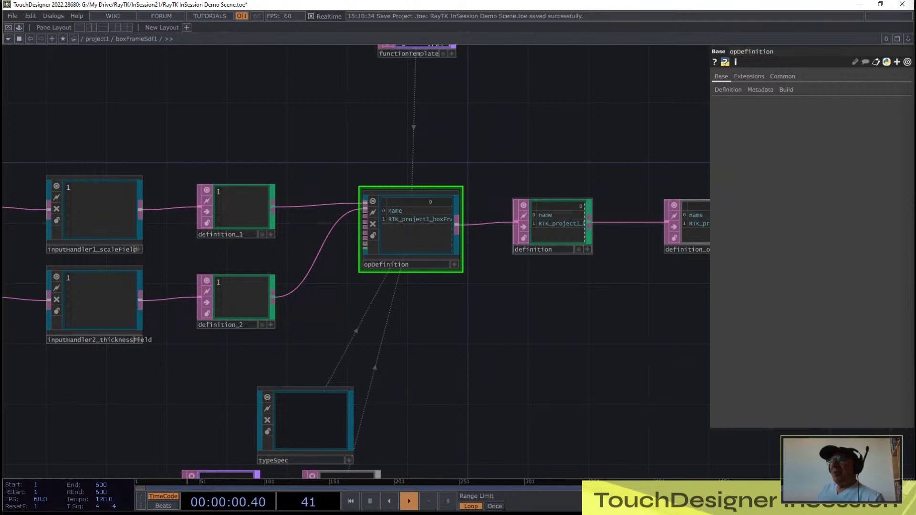
scroll(572, 210, up, 4)
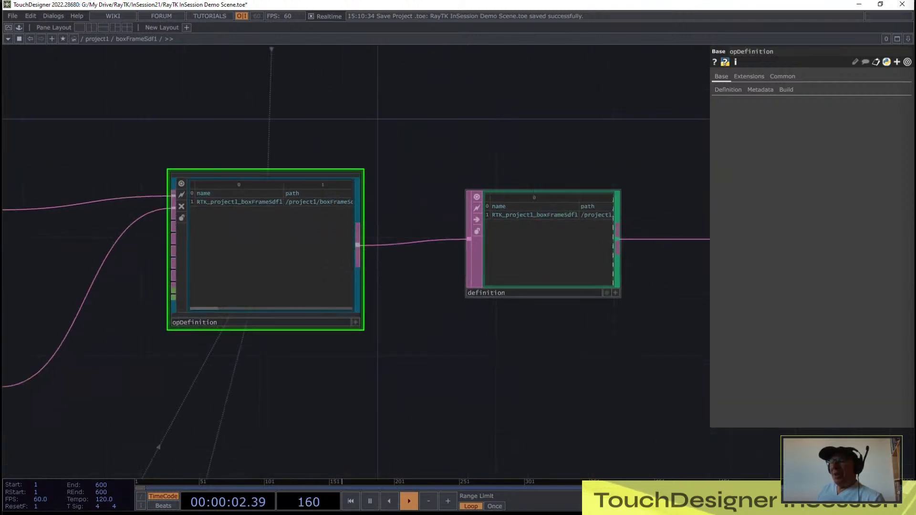
scroll(586, 232, down, 4)
drag(558, 296, 362, 311)
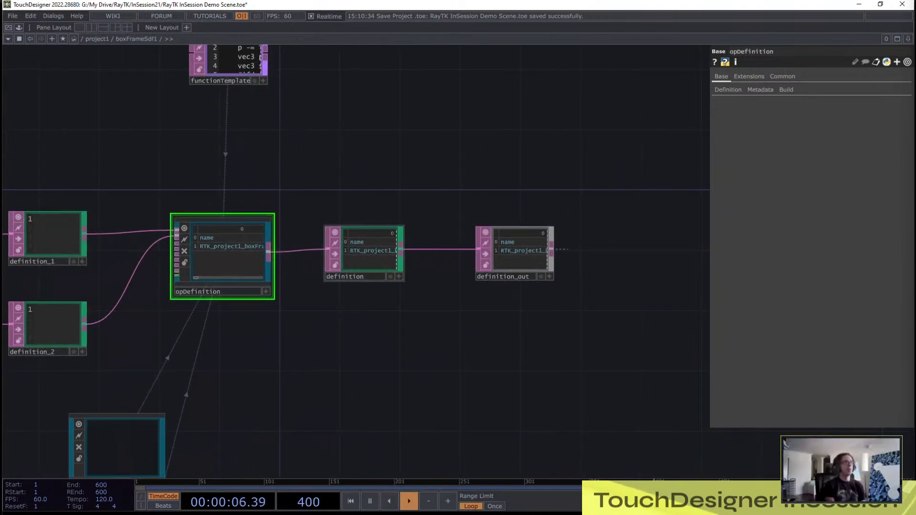
Step: Read the columns of the definition table inside boxFrameSdf1, from name and path through contextType and definitionPath
scroll(345, 237, up, 3)
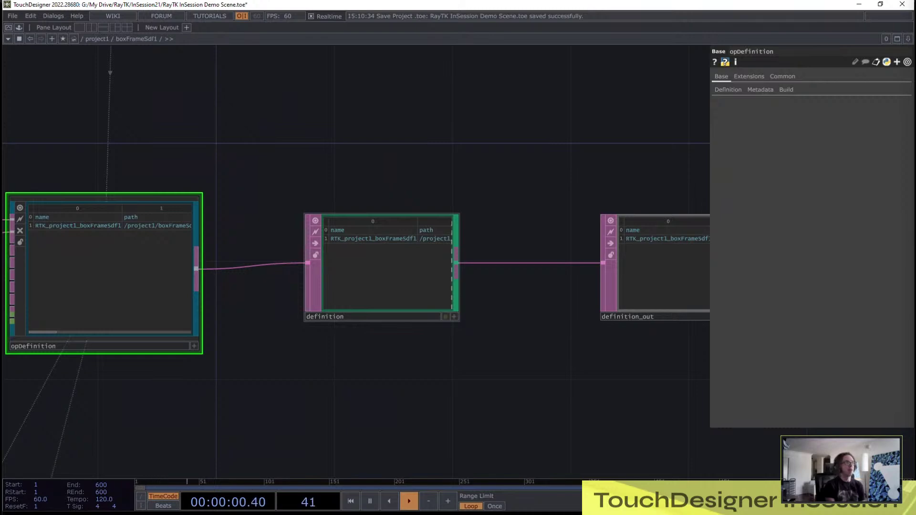
scroll(349, 190, up, 4)
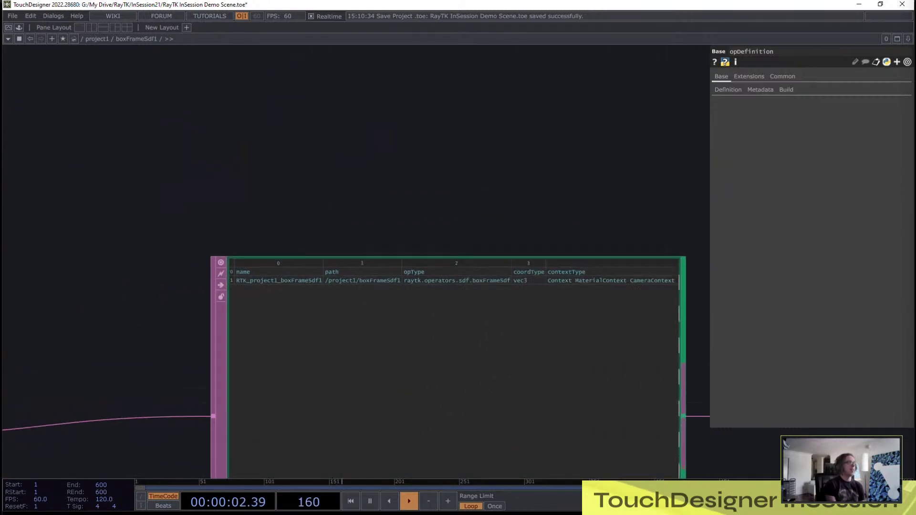
scroll(666, 355, up, 2)
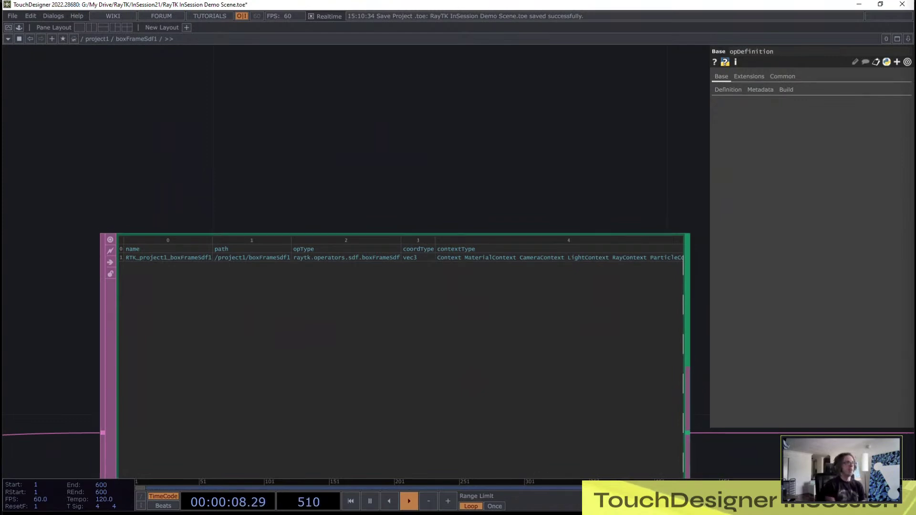
scroll(576, 203, up, 3)
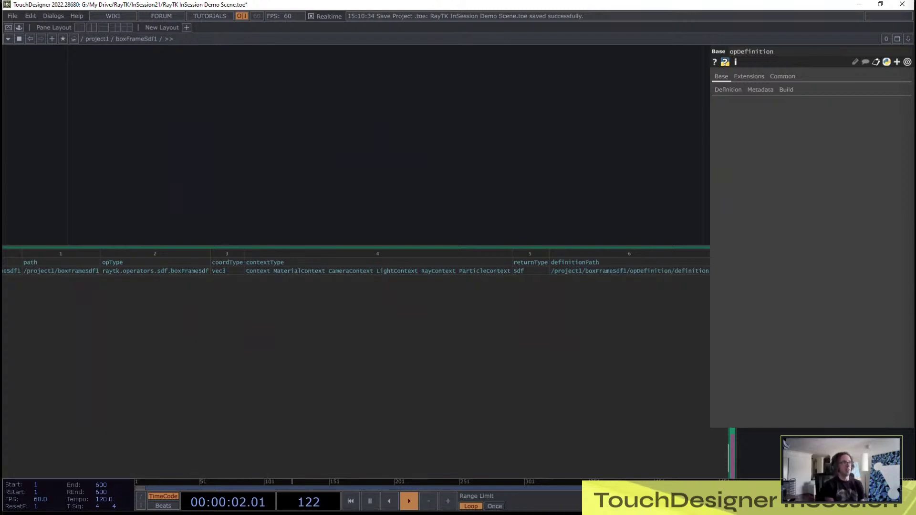
scroll(615, 269, down, 3)
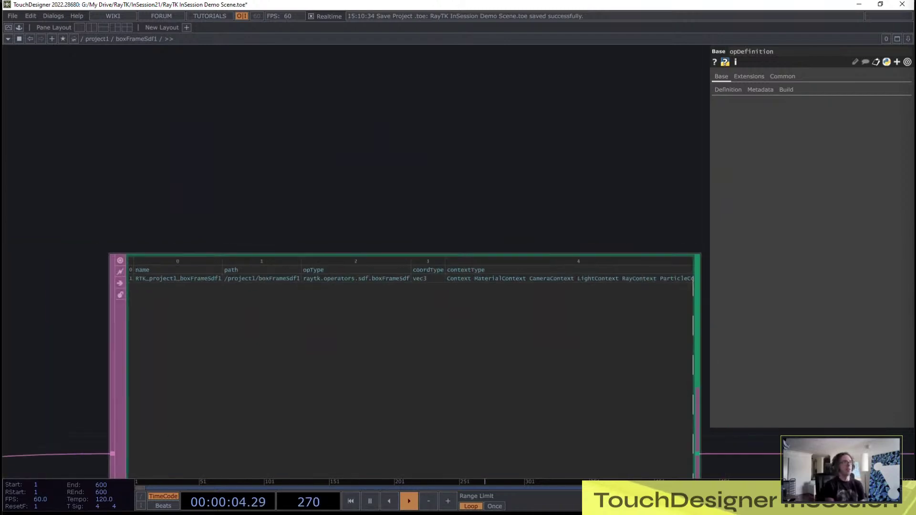
scroll(616, 269, up, 5)
scroll(616, 269, down, 6)
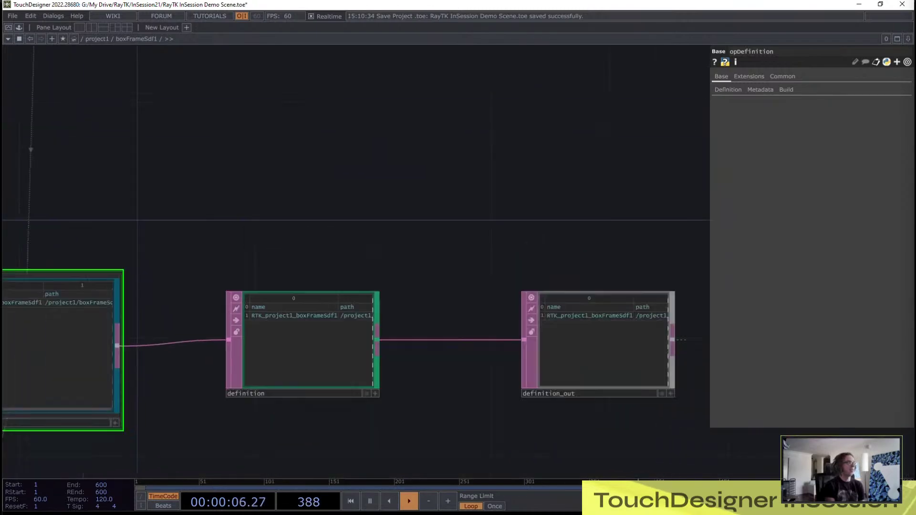
Step: Go inside boxFrameSdf1's opDefinition, examine its parameter and table-building network up to definition_out, and return to project1
key(i)
scroll(582, 378, down, 8)
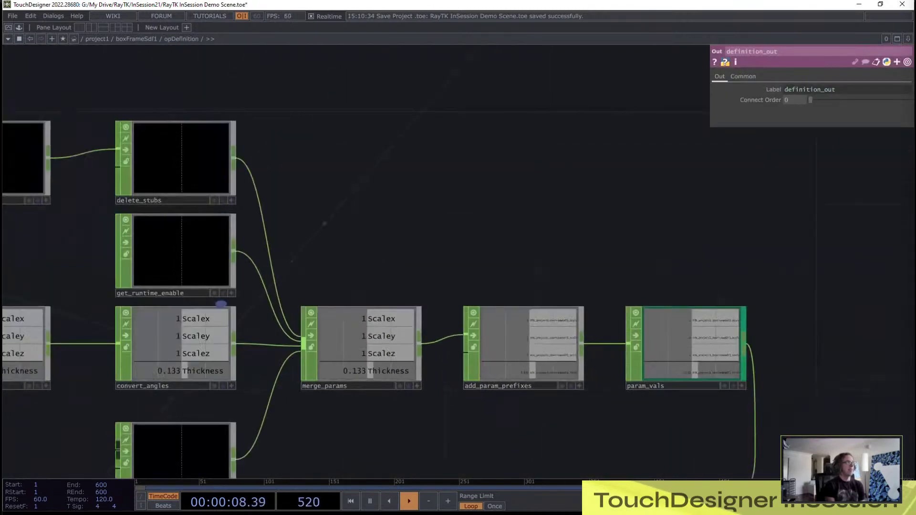
drag(580, 334, 453, 260)
scroll(506, 415, up, 5)
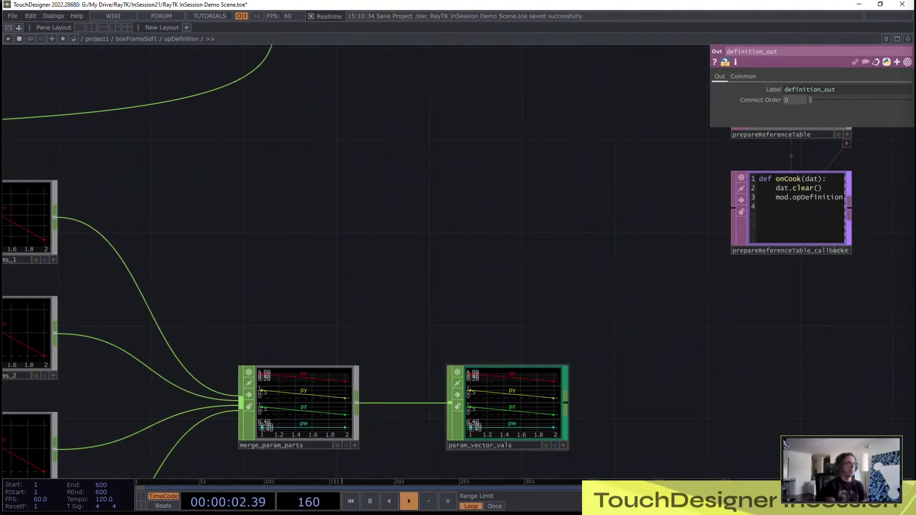
scroll(487, 383, down, 4)
drag(506, 124, 288, 406)
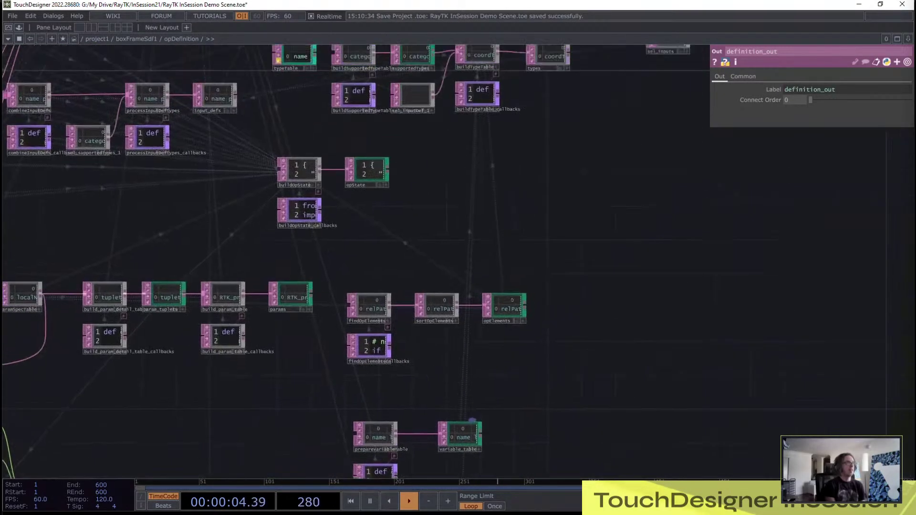
drag(477, 191, 437, 334)
drag(453, 267, 396, 374)
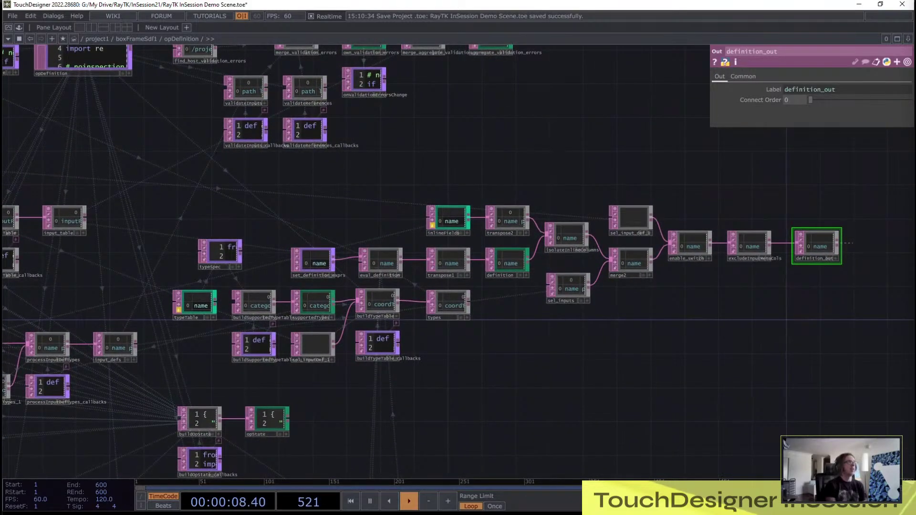
drag(395, 374, 392, 373)
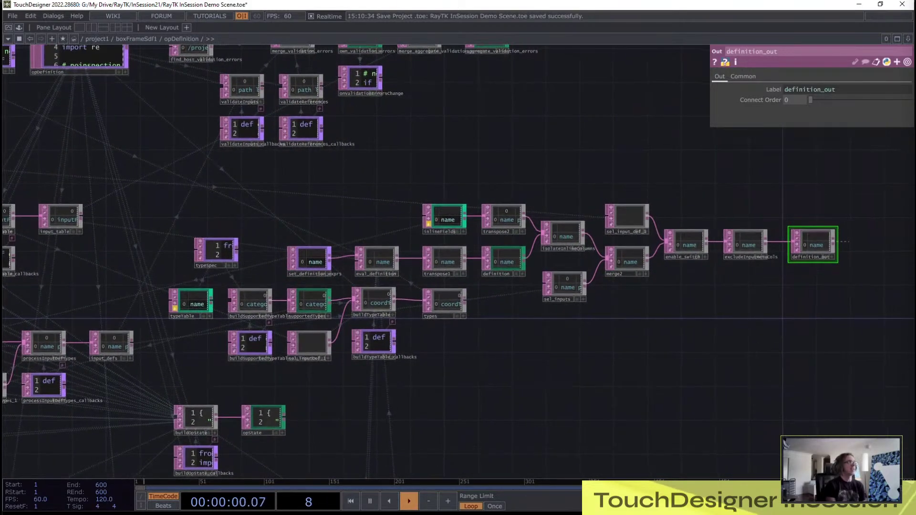
key(u)
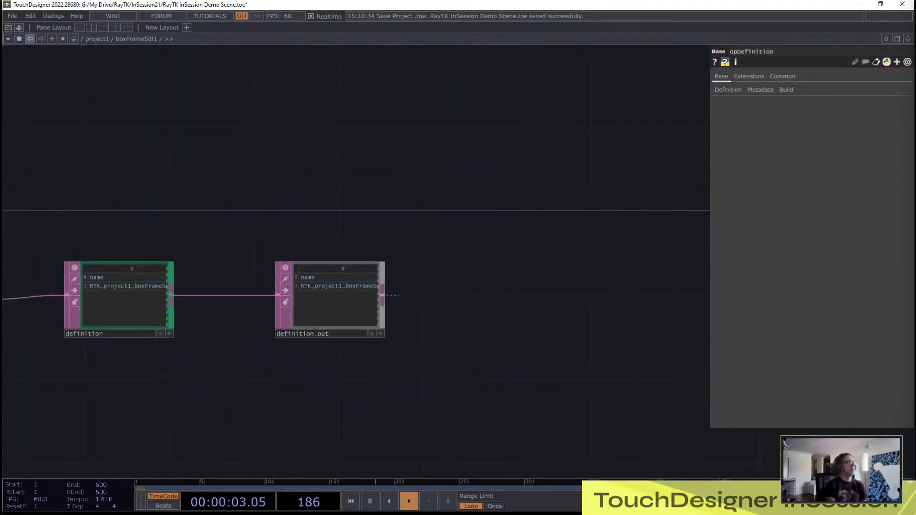
key(u)
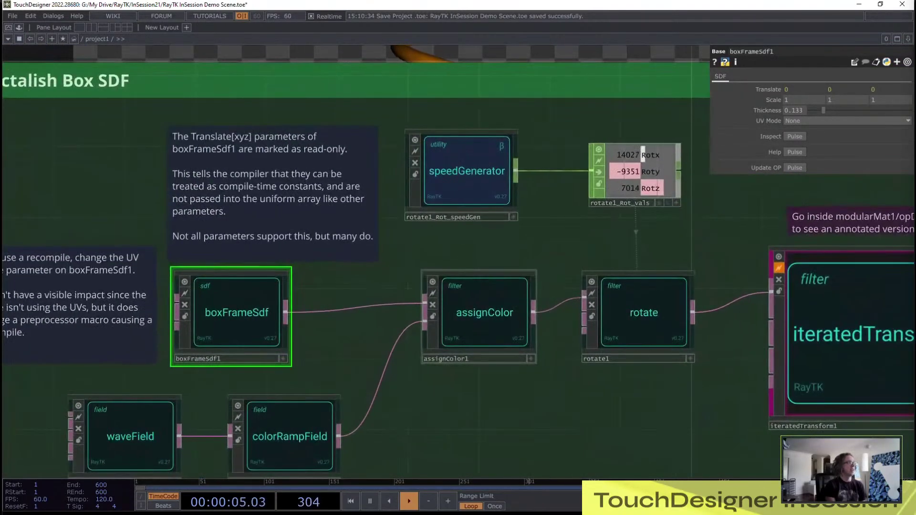
Step: Go inside assignColor1, examine the rows of its definition table, and return to the Fractalish Box SDF group
click(481, 315)
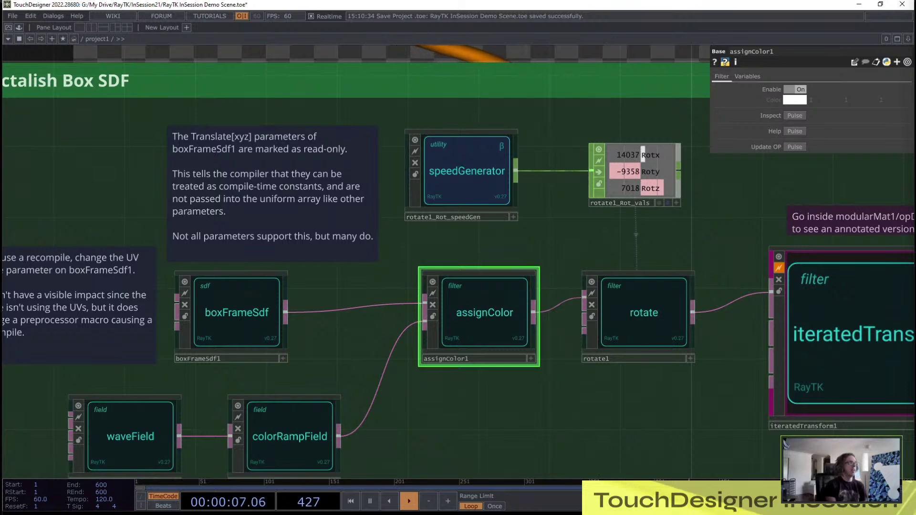
key(i)
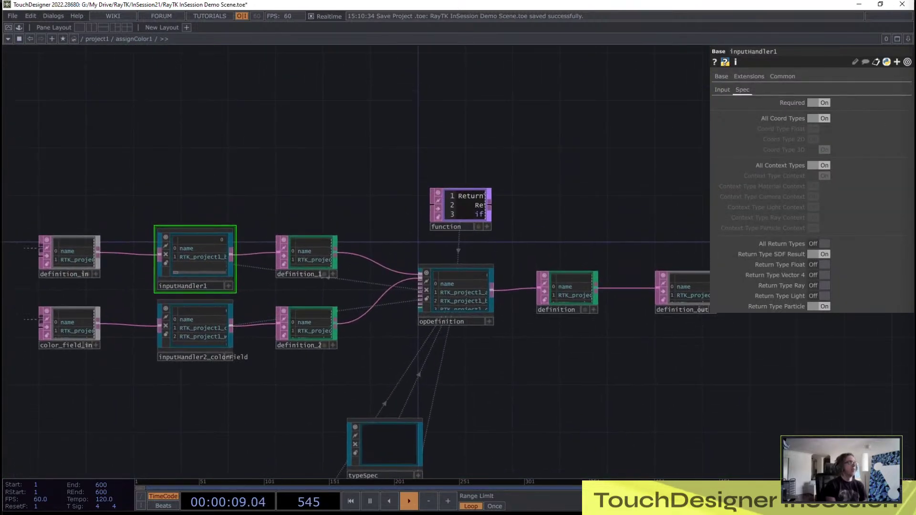
scroll(357, 361, up, 6)
drag(432, 268, 137, 314)
drag(551, 235, 365, 244)
scroll(365, 243, up, 4)
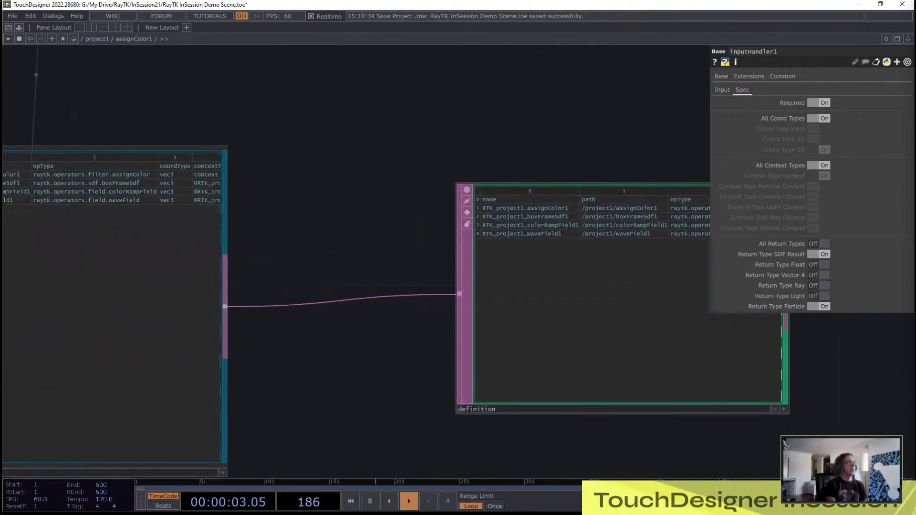
drag(644, 148, 448, 188)
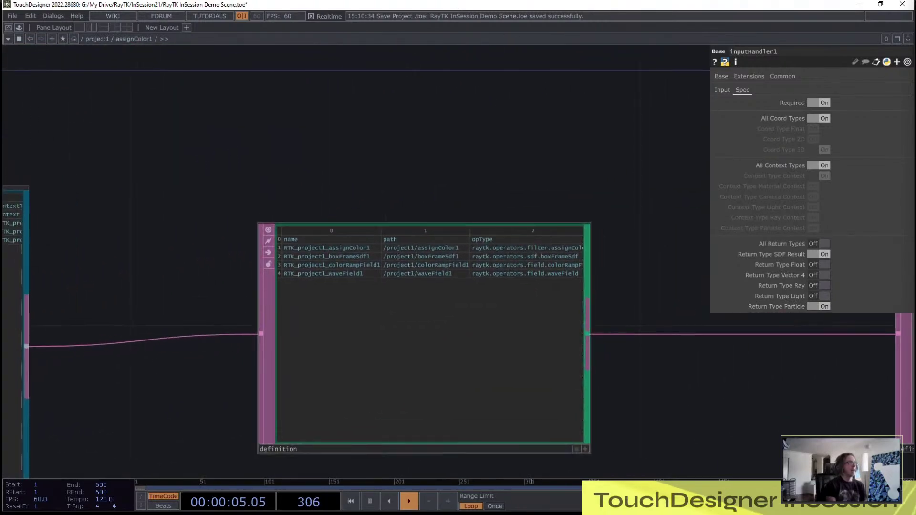
click(423, 334)
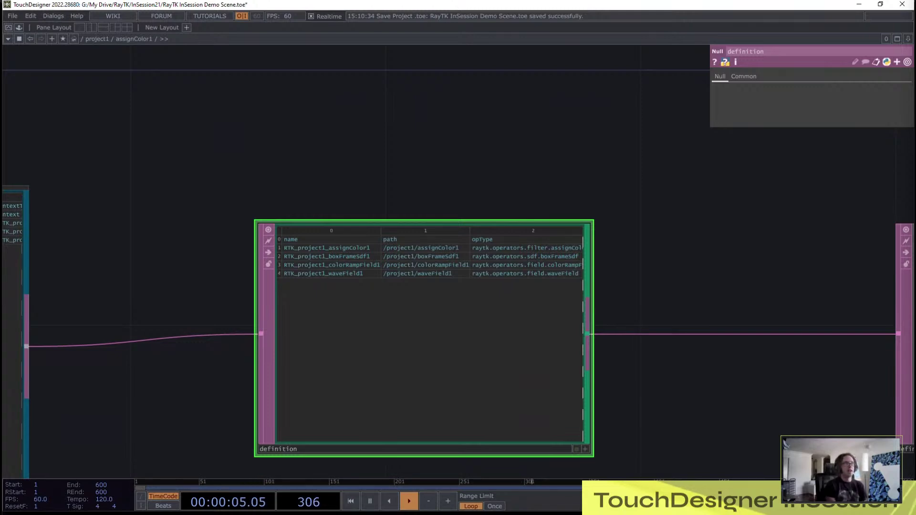
click(30, 39)
scroll(496, 231, down, 4)
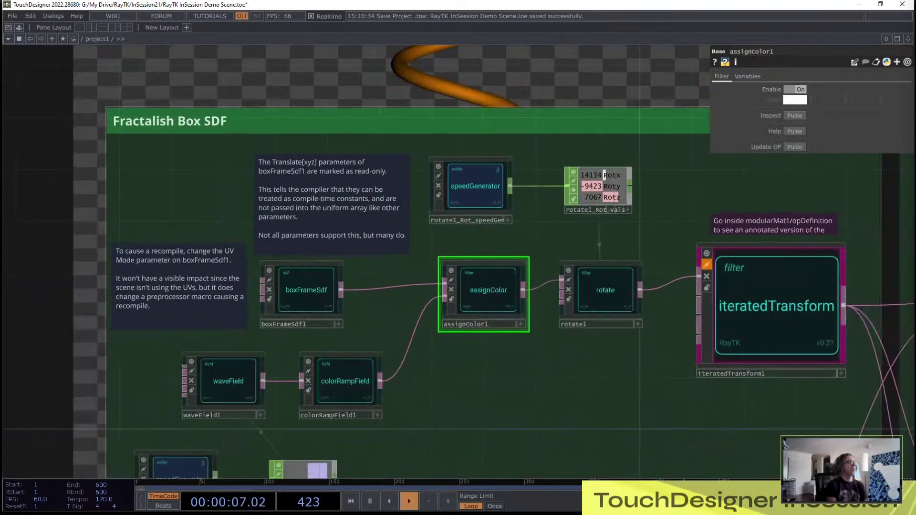
Step: Go inside raymarchRender3D and examine the rows of the definition_1 table
drag(496, 232, 300, 206)
drag(696, 305, 76, 311)
drag(525, 215, 209, 230)
click(579, 306)
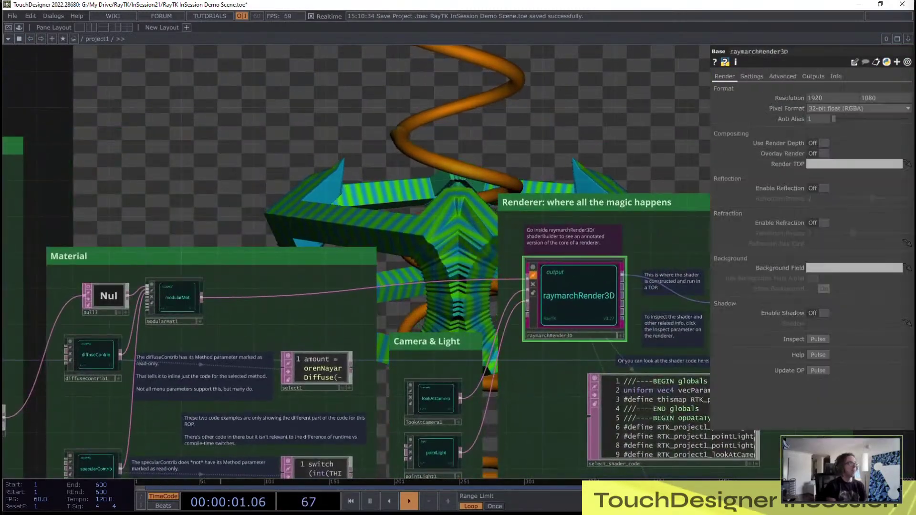
key(i)
drag(562, 267, 642, 430)
drag(176, 71, 482, 305)
scroll(394, 248, up, 9)
scroll(422, 371, up, 2)
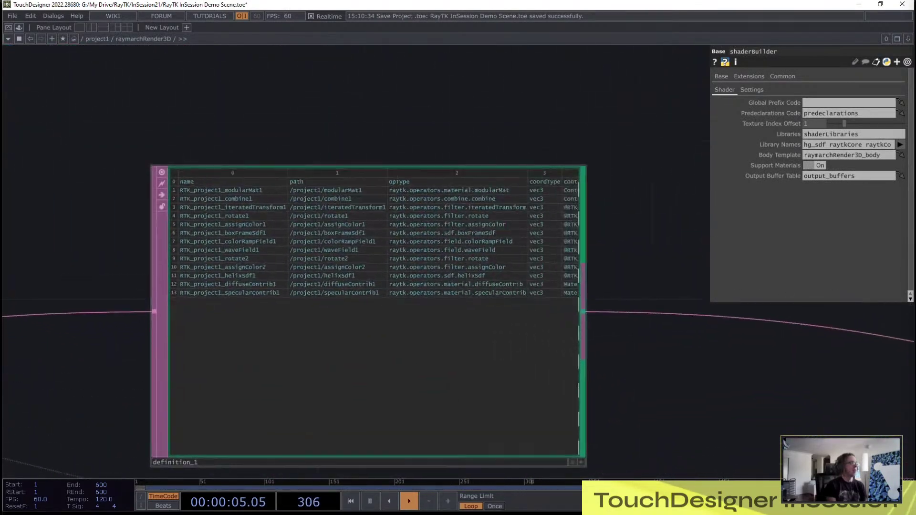
scroll(420, 374, up, 2)
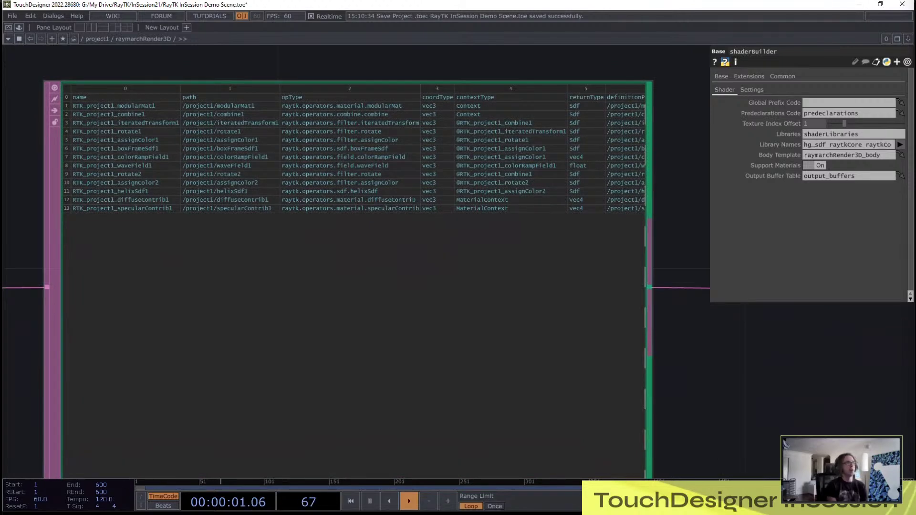
Step: Examine how inputHandler1 feeds definition_1 and read the table's columns from name through definitionPath
scroll(555, 359, down, 5)
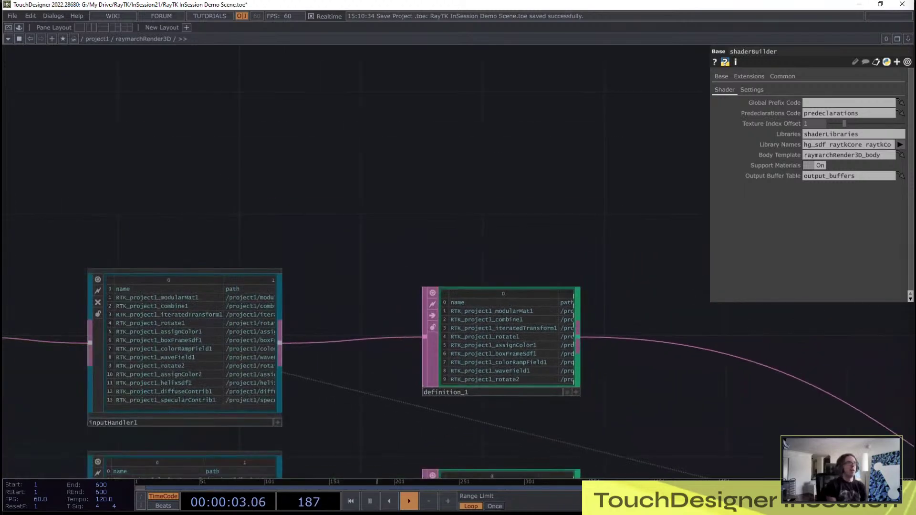
drag(496, 425, 444, 369)
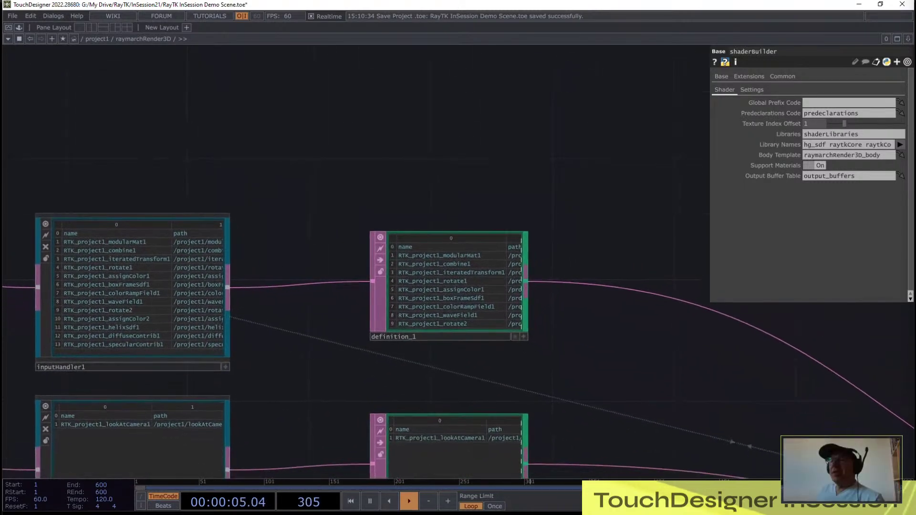
scroll(422, 266, up, 4)
scroll(530, 281, up, 2)
drag(530, 281, 463, 282)
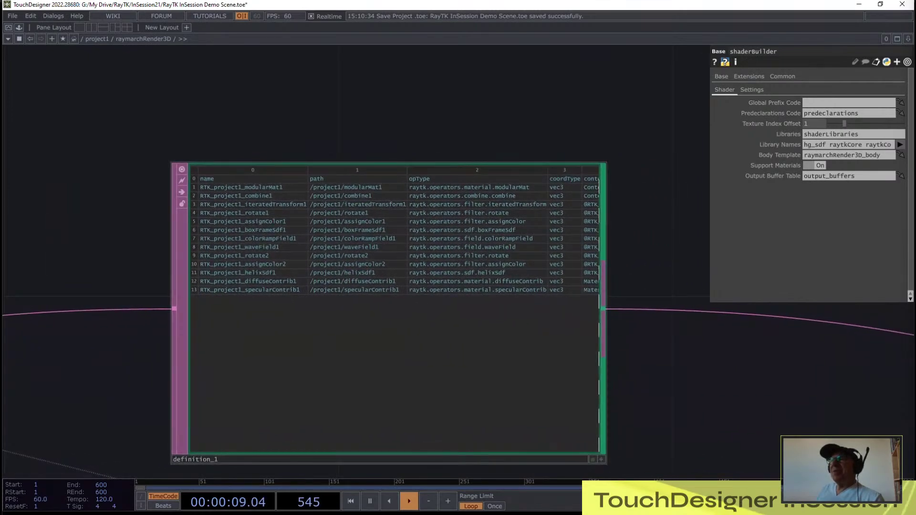
scroll(283, 134, up, 4)
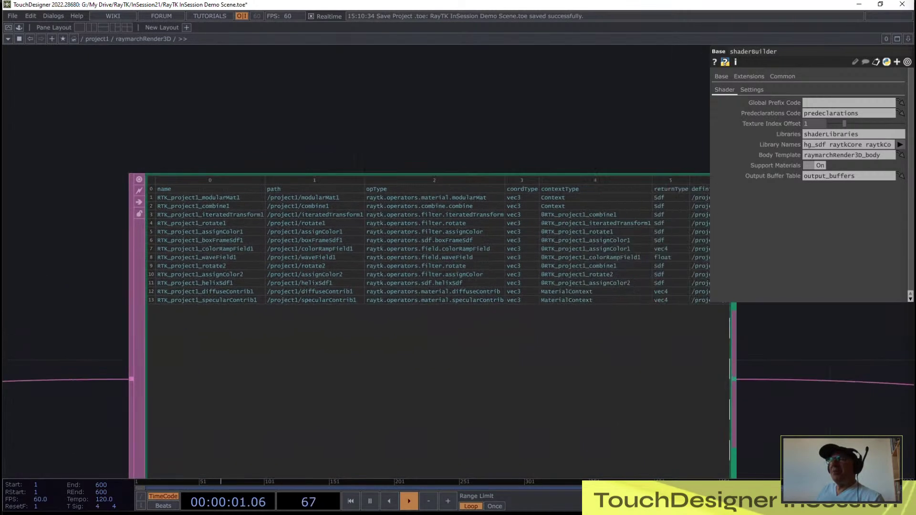
drag(283, 134, 248, 211)
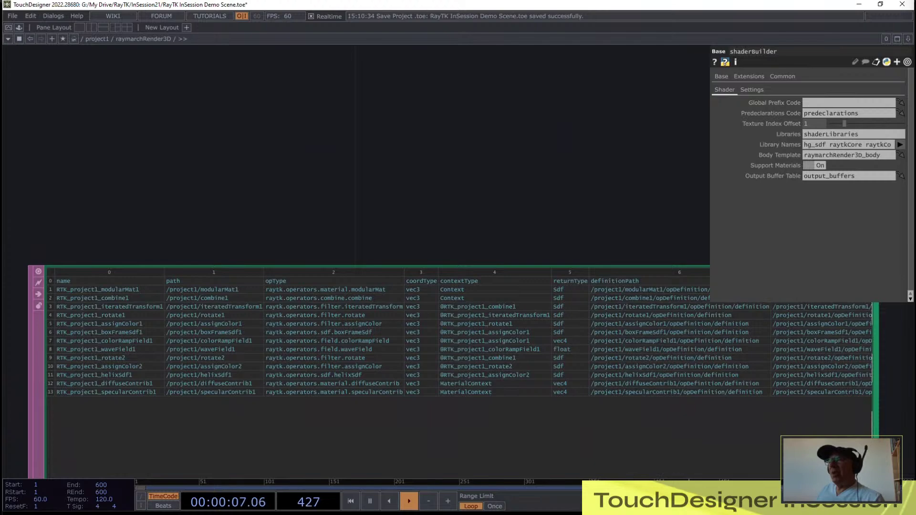
Step: Add a Transpose DAT above definition_1 and wire definition_1's output into it
scroll(362, 215, down, 4)
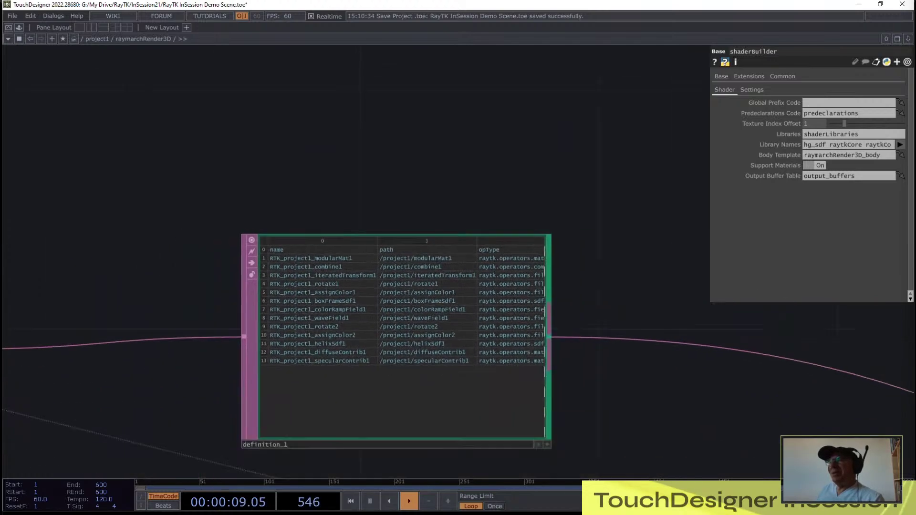
drag(363, 214, 279, 376)
key(Tab)
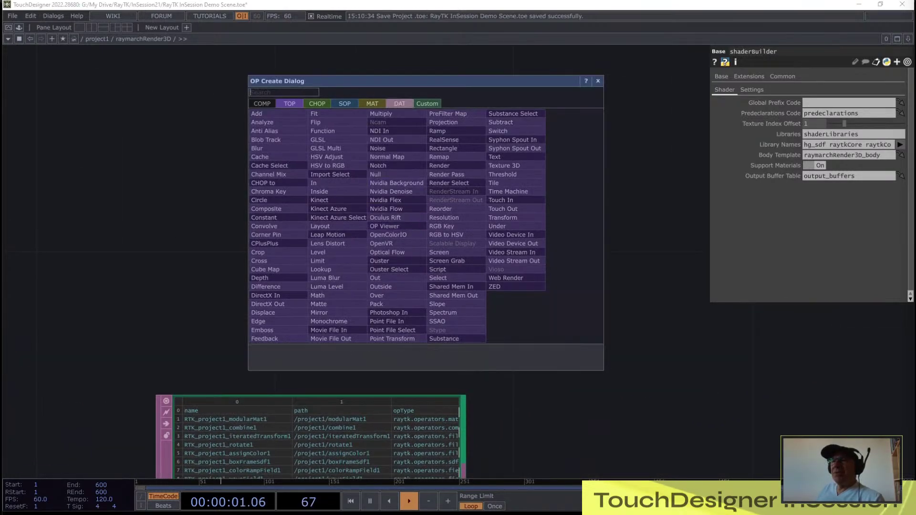
click(400, 103)
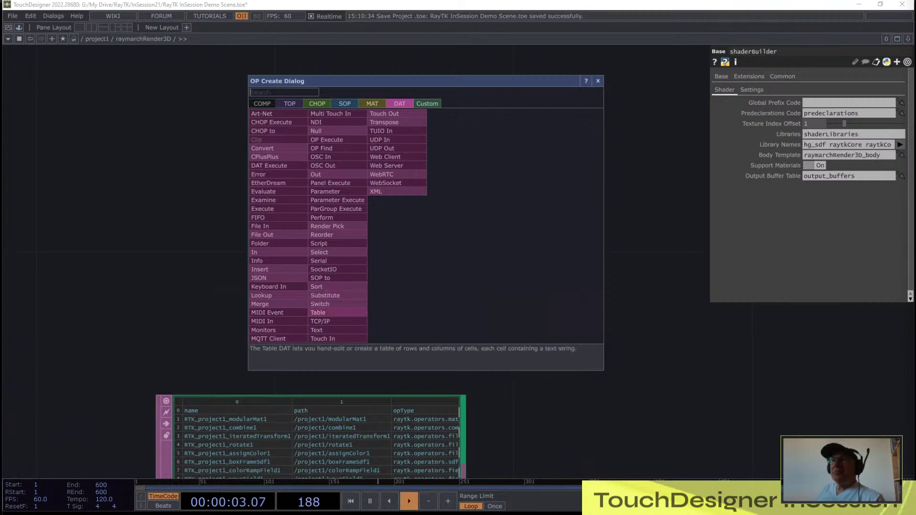
click(397, 122)
click(549, 204)
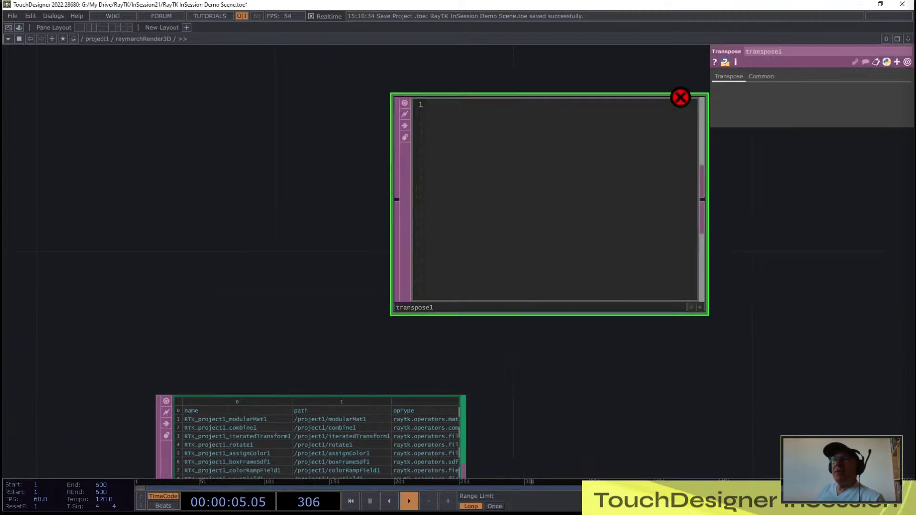
drag(397, 199, 465, 471)
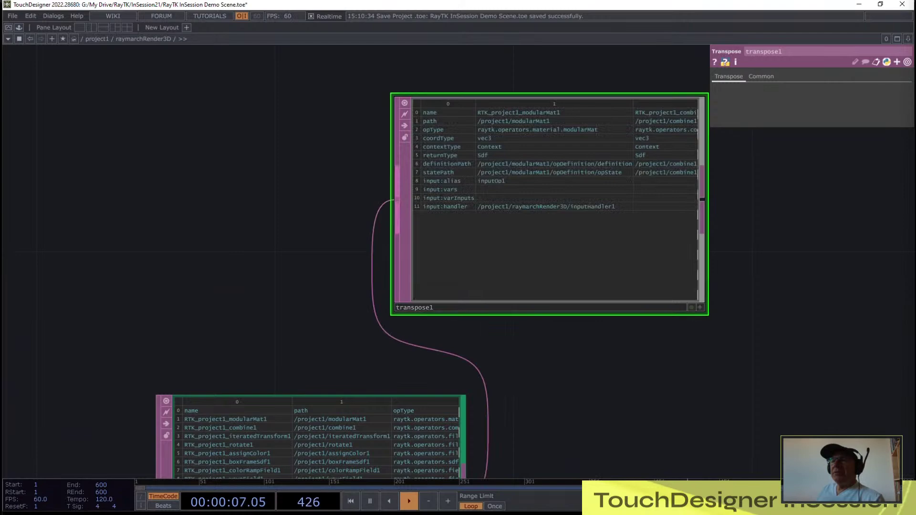
Step: Read the transposed definition fields from name through input:handler, and delete the Transpose DAT
drag(643, 60, 631, 117)
scroll(631, 117, up, 3)
scroll(536, 127, up, 4)
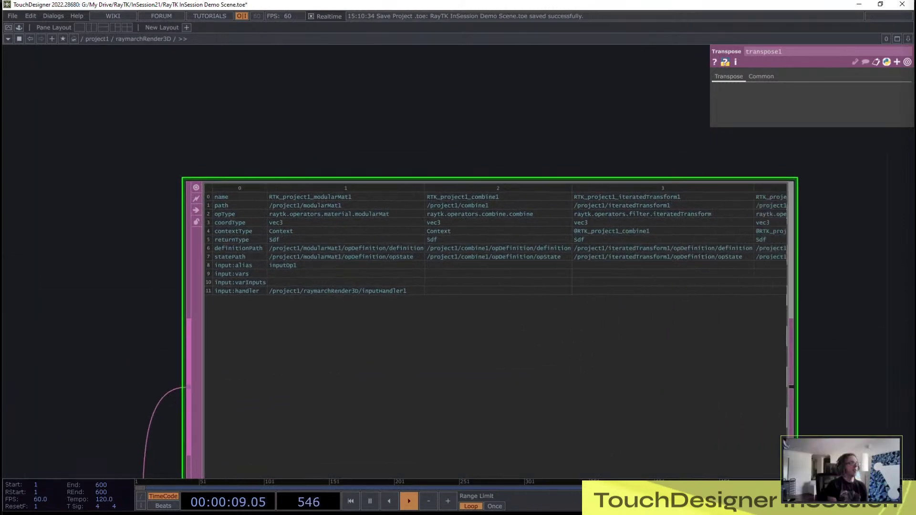
scroll(538, 131, up, 3)
scroll(538, 131, down, 6)
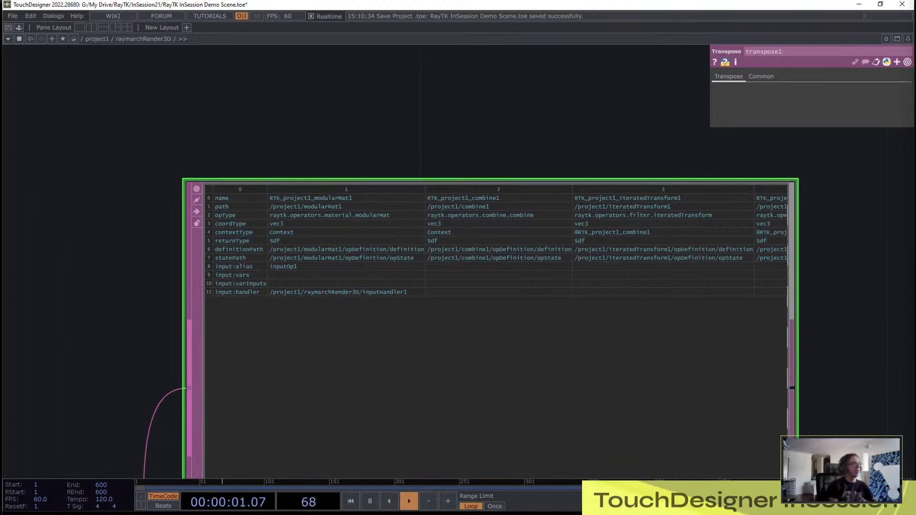
scroll(403, 289, down, 5)
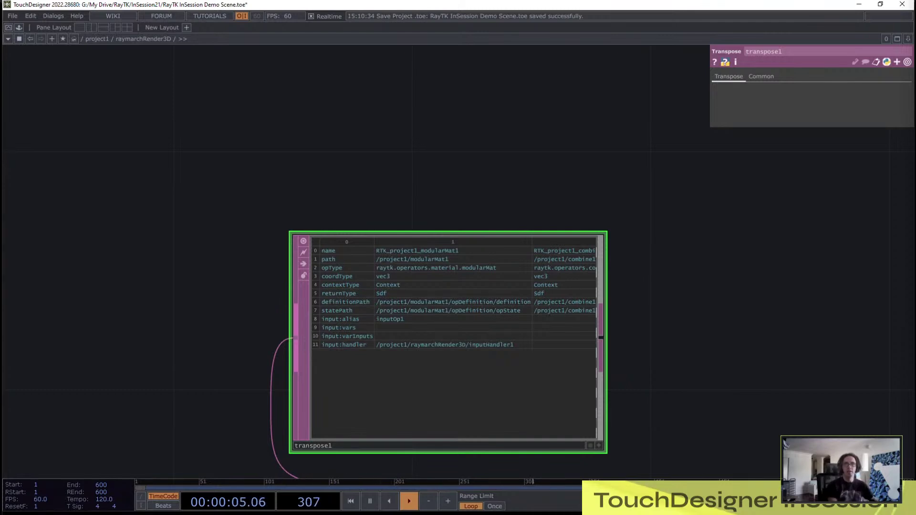
scroll(427, 280, down, 5)
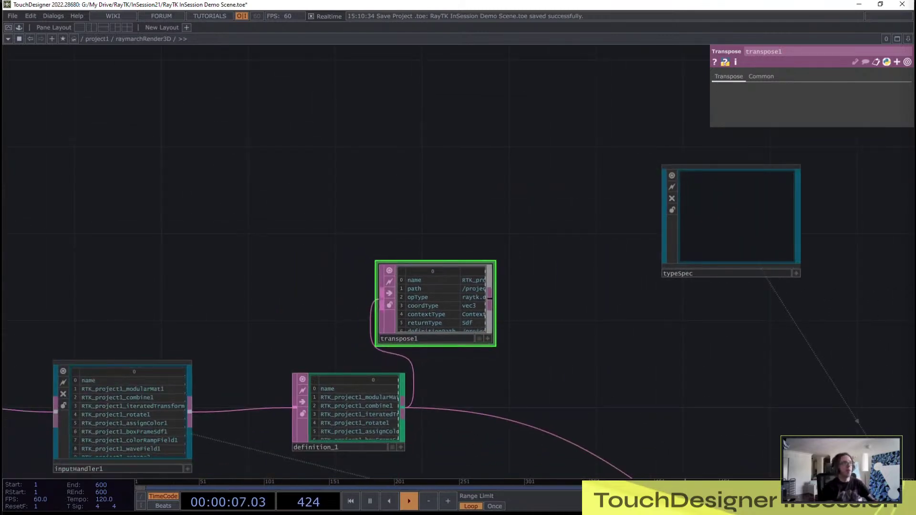
key(Delete)
Step: Follow the wiring from definition_1 through opDefinition to the definition table, and go inside shaderBuilder
drag(430, 287, 295, 175)
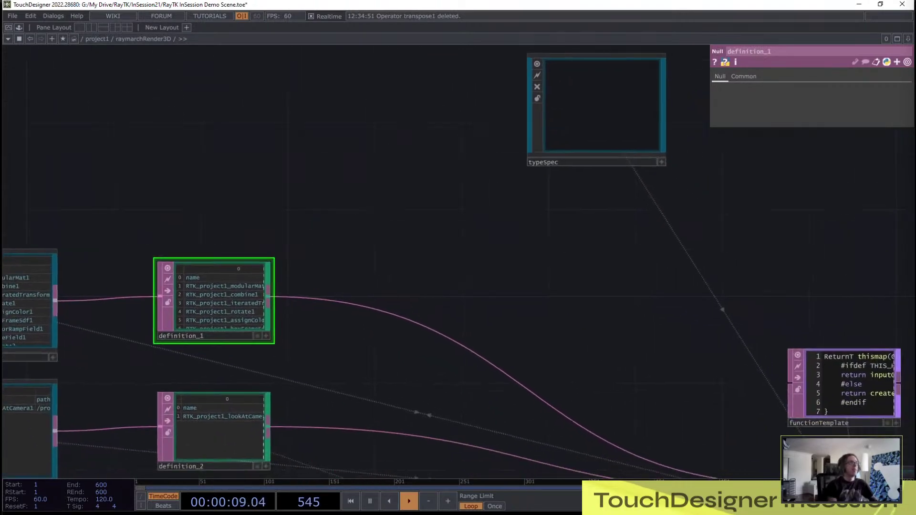
scroll(493, 264, down, 4)
drag(503, 267, 341, 184)
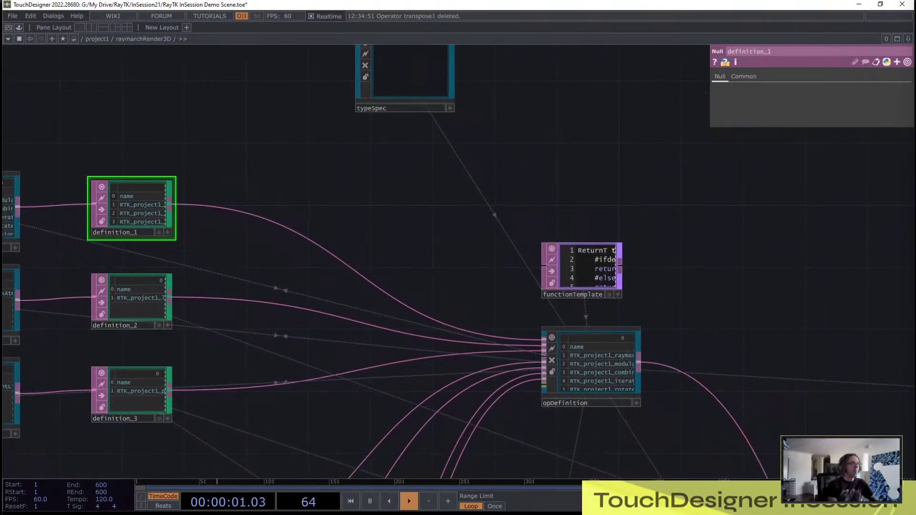
drag(729, 434, 42, 52)
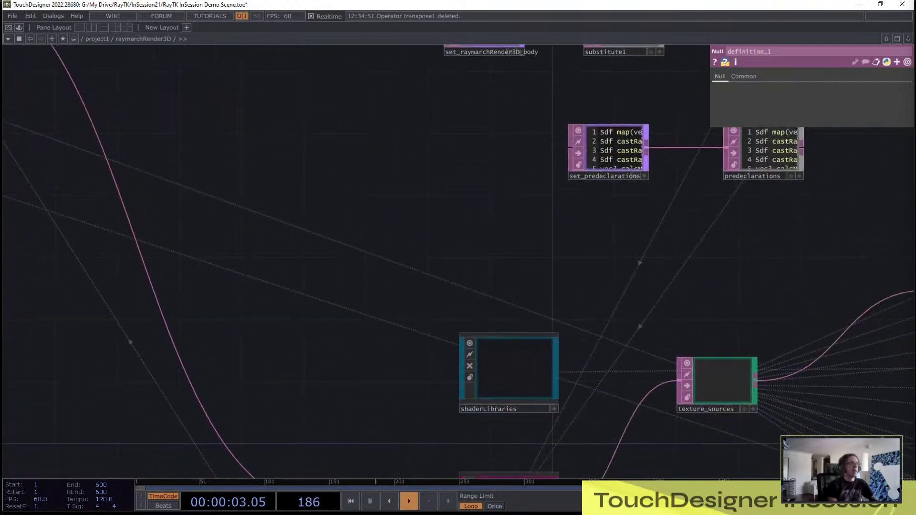
drag(496, 448, 426, 337)
click(439, 396)
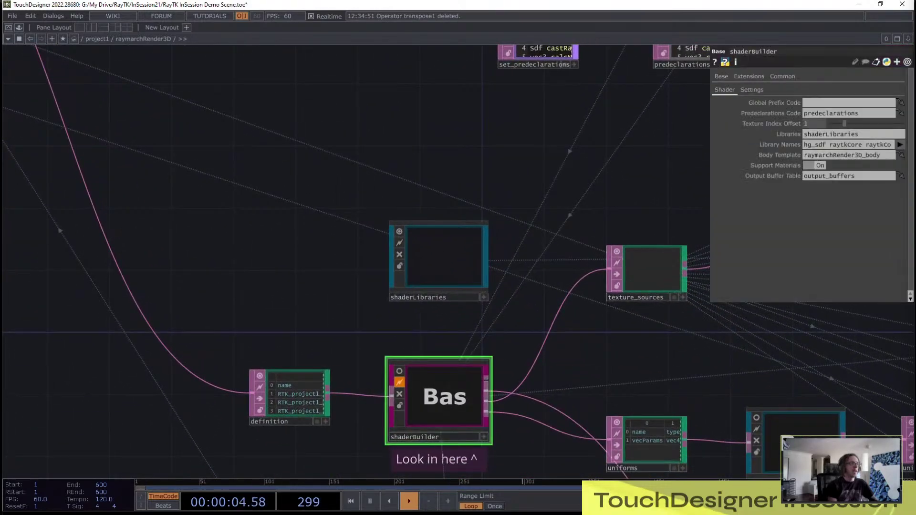
key(i)
Step: Survey shaderBuilder's network groups, including OP Definitions, Param Values, Uniforms and Macros
drag(372, 310, 374, 465)
drag(376, 274, 297, 245)
drag(265, 137, 253, 86)
scroll(253, 86, down, 1)
scroll(267, 114, down, 1)
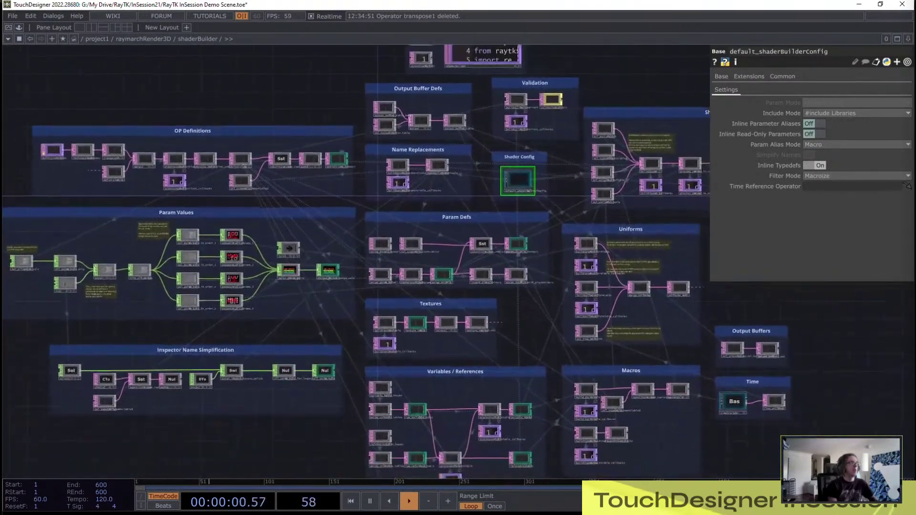
drag(269, 129, 281, 123)
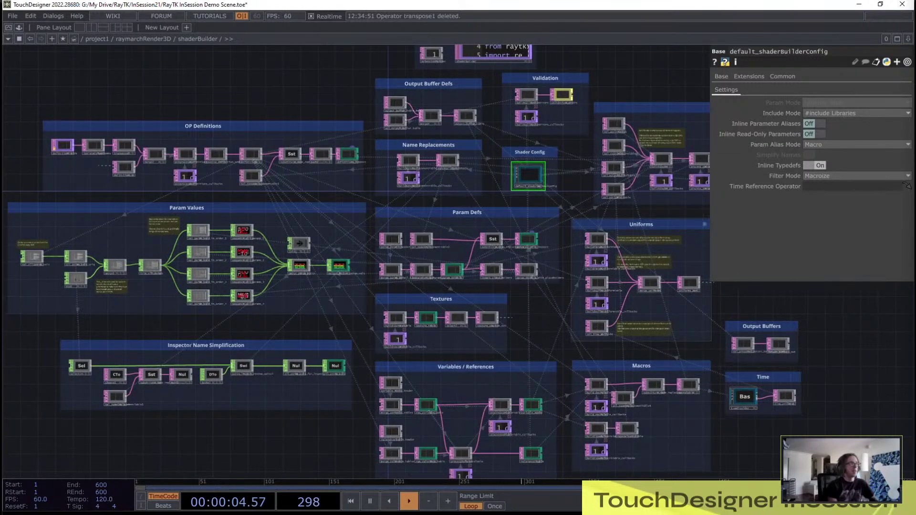
Step: Inspect the generated shader code inside the buildShader script DAT in the Shader group
scroll(677, 139, up, 5)
scroll(677, 158, up, 5)
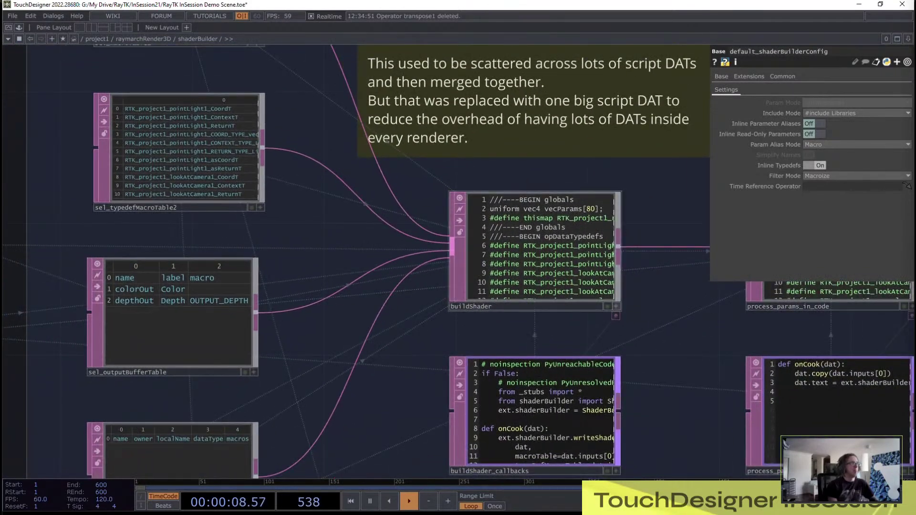
click(616, 307)
scroll(532, 244, down, 20)
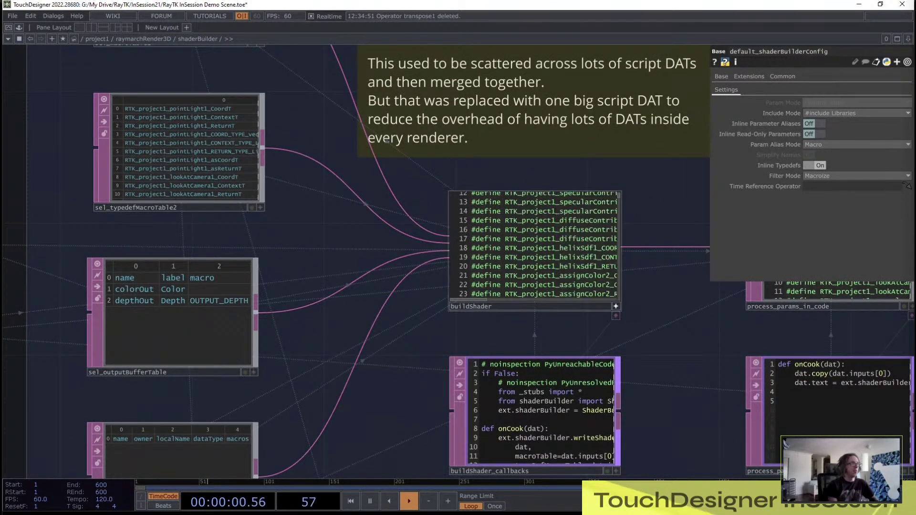
scroll(533, 244, down, 20)
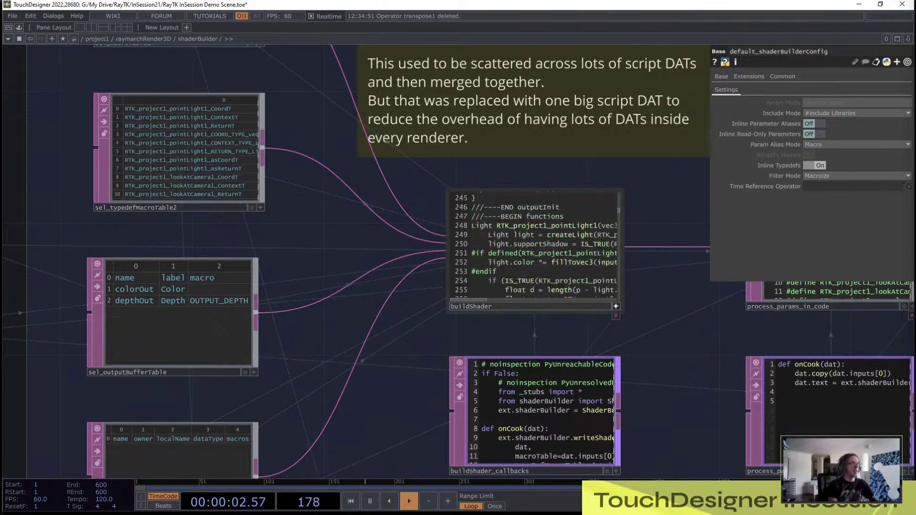
drag(618, 256, 619, 195)
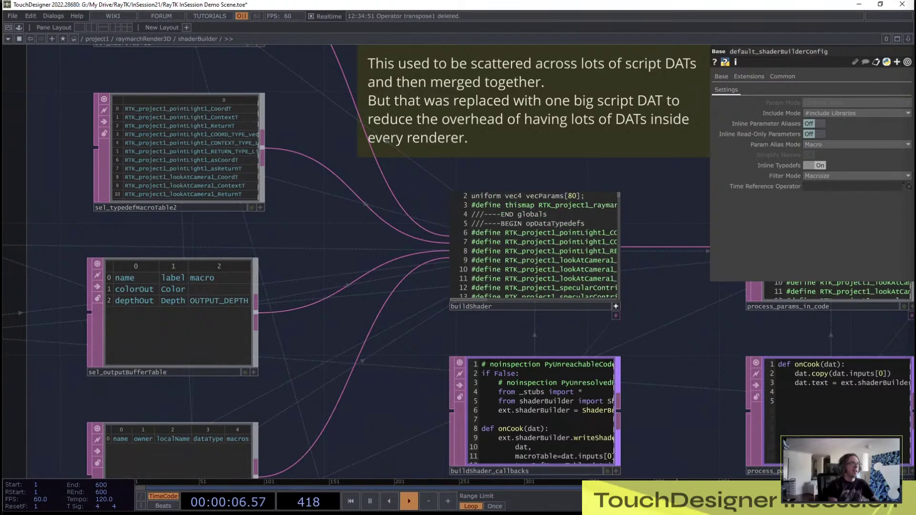
click(619, 308)
click(615, 306)
Step: Examine the vecParams uniform table and the rest of the Uniforms group, through to Output Buffers
scroll(620, 316, down, 3)
scroll(625, 318, down, 6)
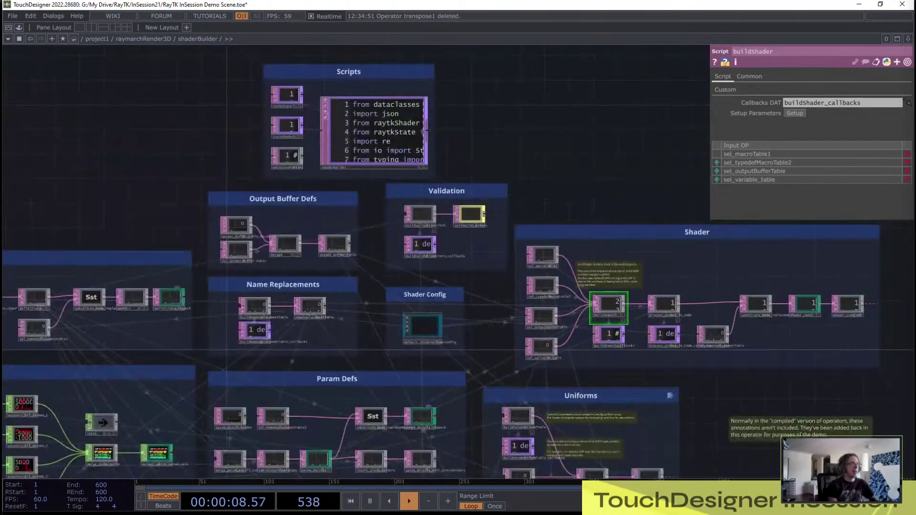
drag(691, 453, 652, 240)
scroll(656, 275, up, 5)
scroll(545, 210, up, 8)
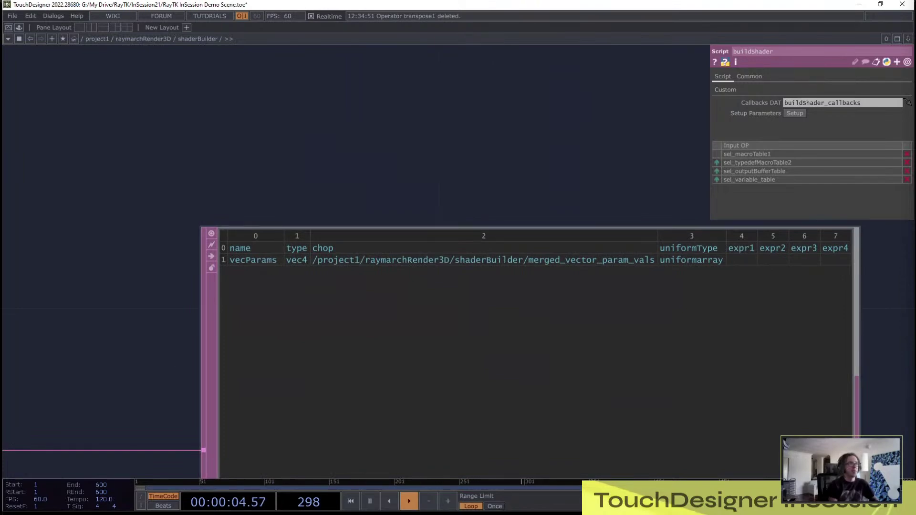
scroll(545, 238, down, 8)
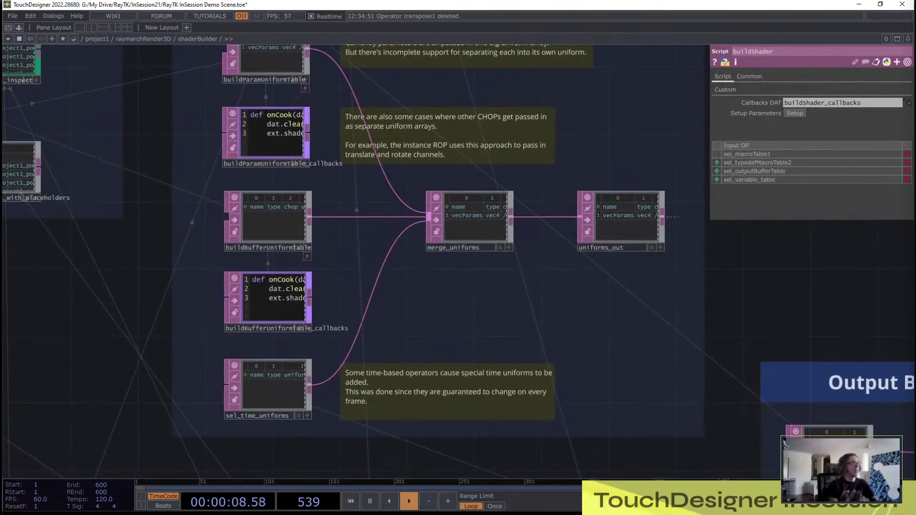
drag(545, 305, 321, 210)
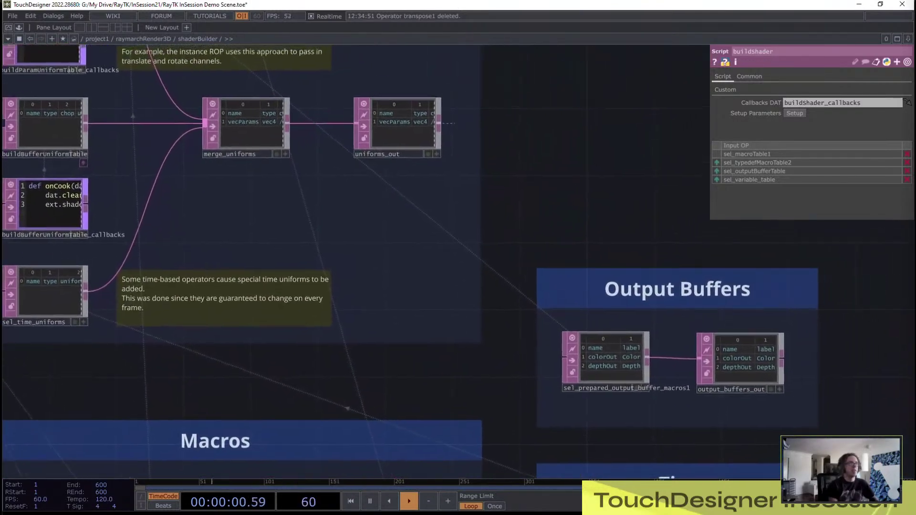
Step: Return to raymarchRender3D and inspect the uniform array parameters of render_glsl
click(143, 39)
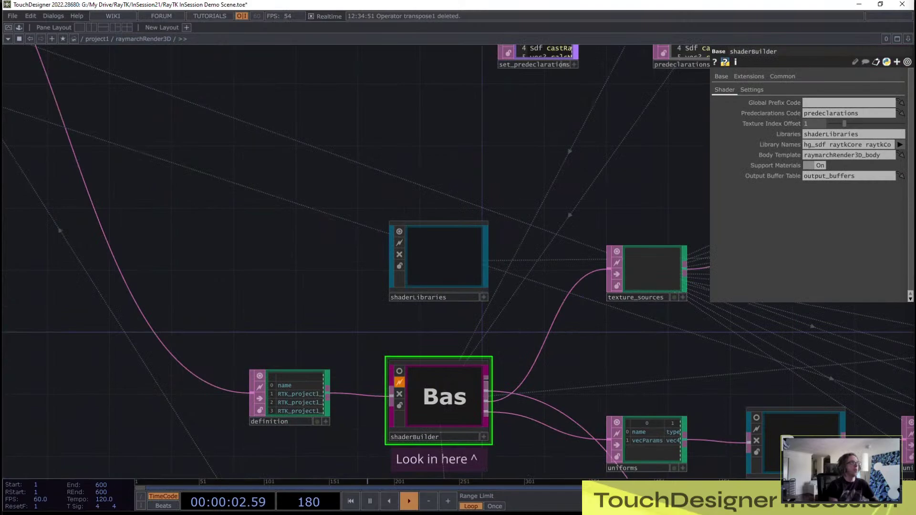
drag(704, 338, 106, 275)
scroll(299, 269, down, 2)
scroll(300, 270, down, 1)
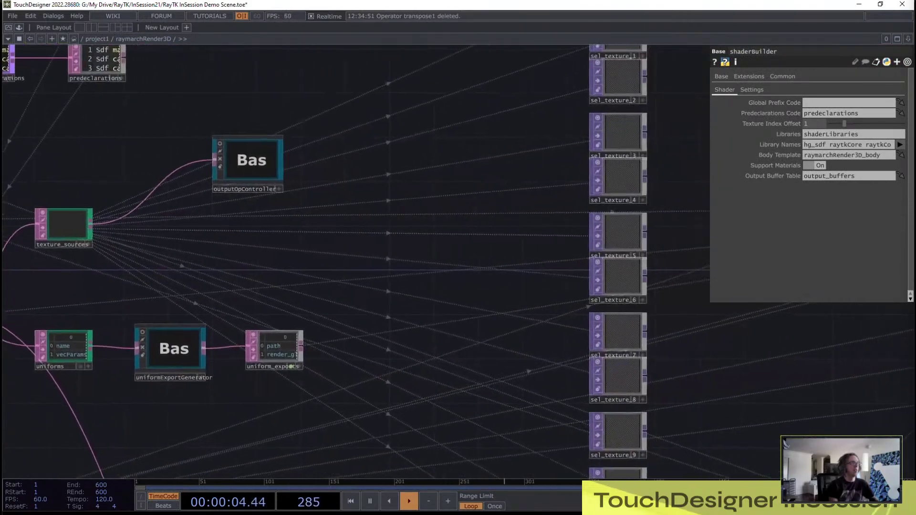
drag(687, 267, 10, 311)
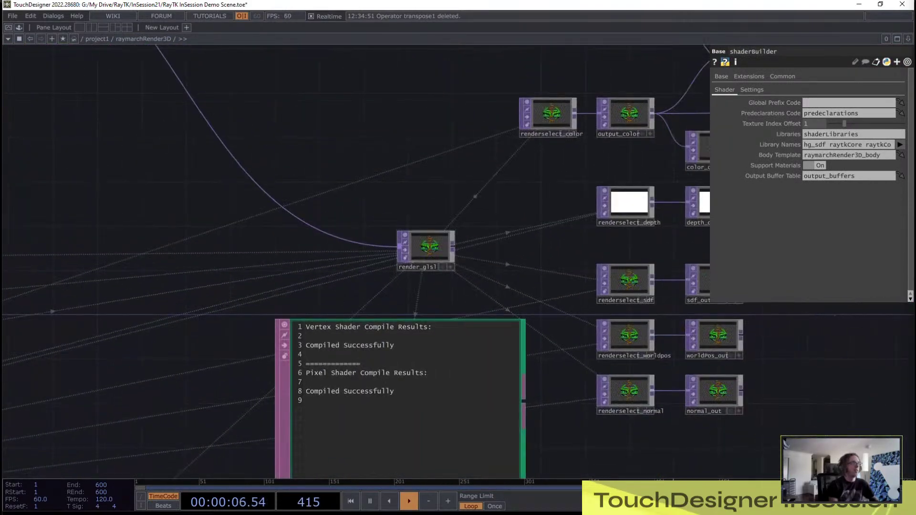
click(429, 247)
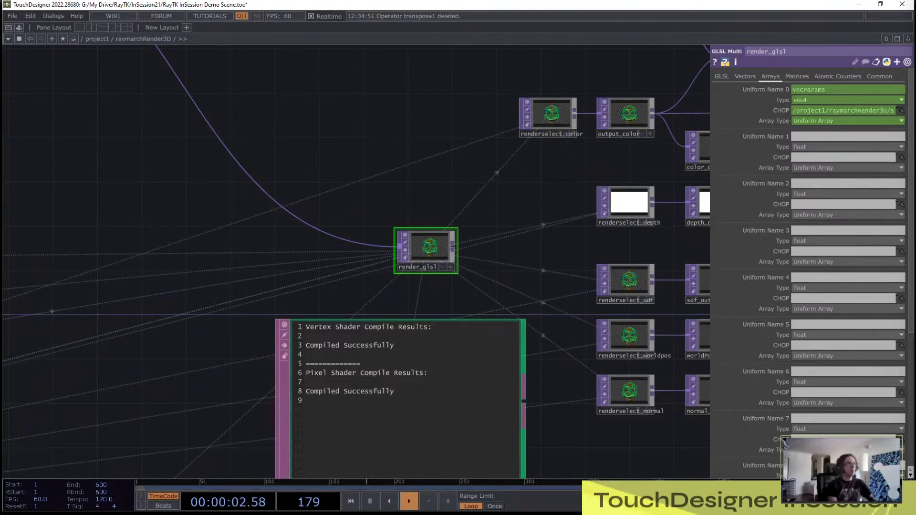
Step: Examine how the texture inputs feed render_glsl and how its results reach the color, depth, sdf, worldPos and normal outputs
scroll(353, 298, down, 2)
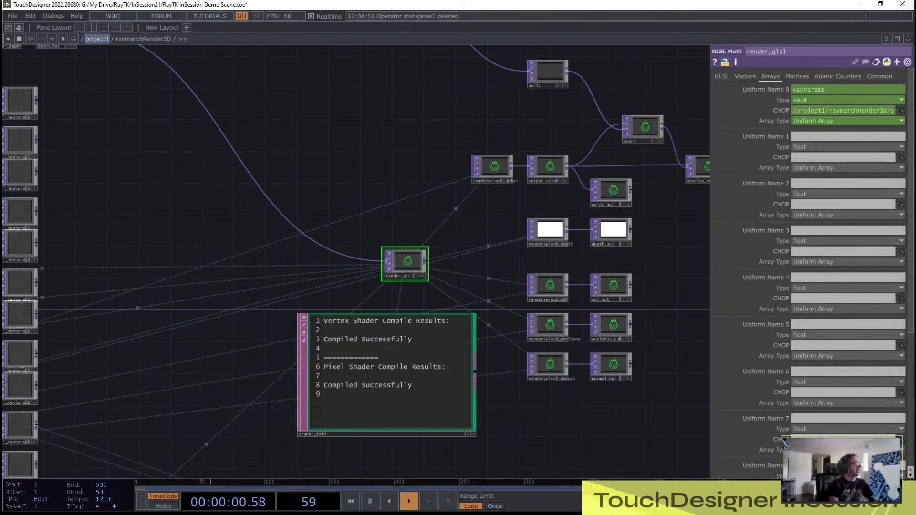
drag(110, 134, 492, 114)
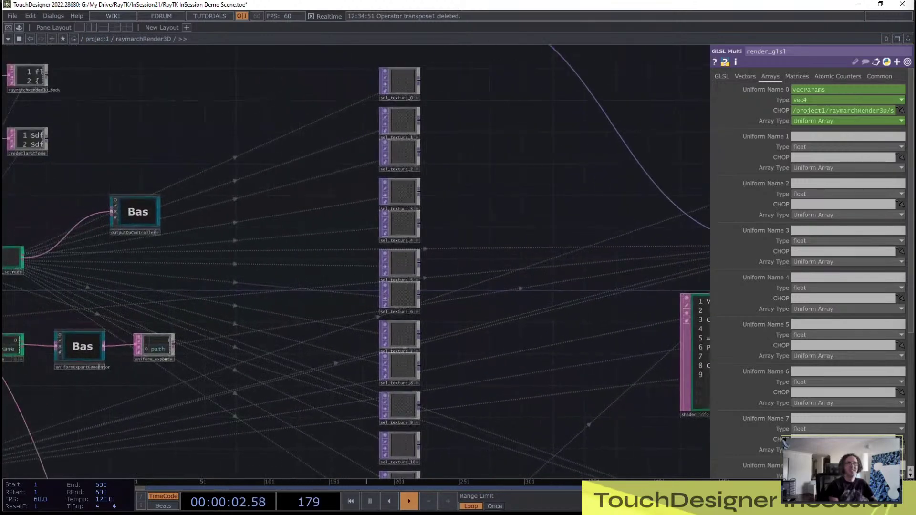
scroll(507, 163, down, 3)
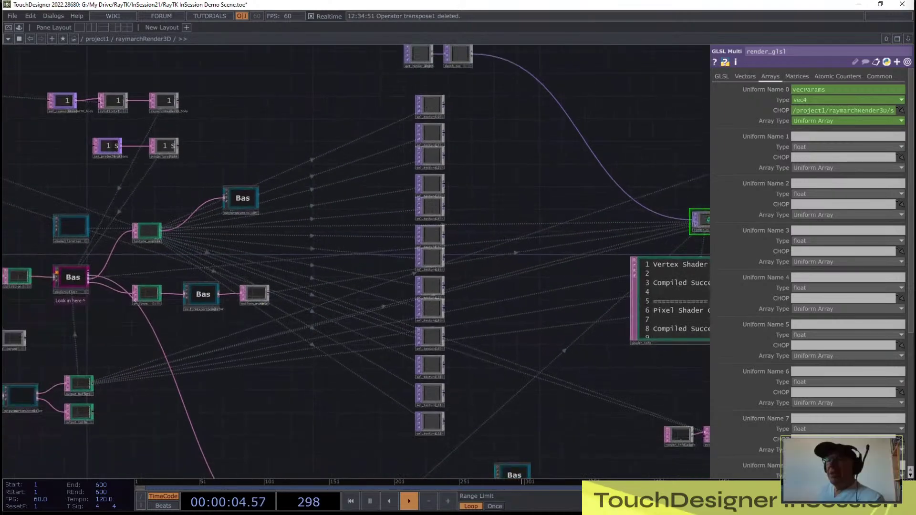
scroll(224, 79, down, 2)
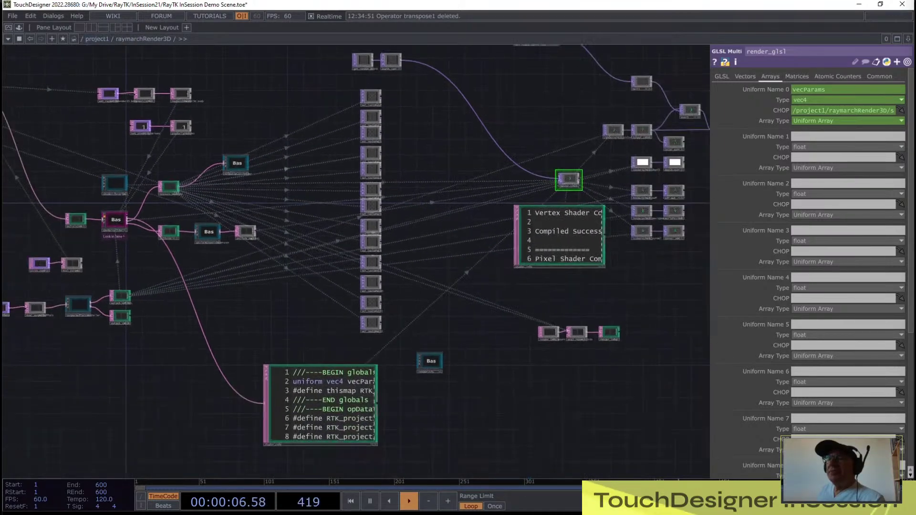
drag(453, 144, 475, 197)
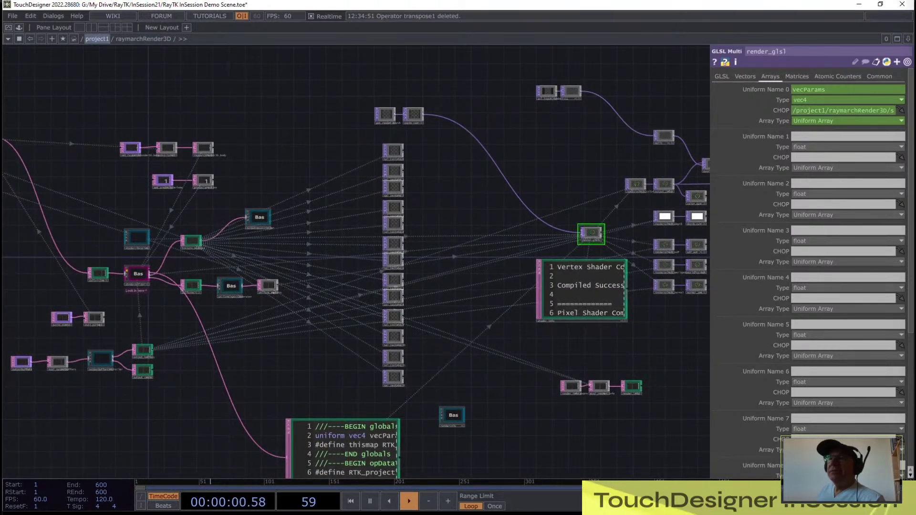
scroll(617, 241, up, 1)
scroll(615, 238, up, 2)
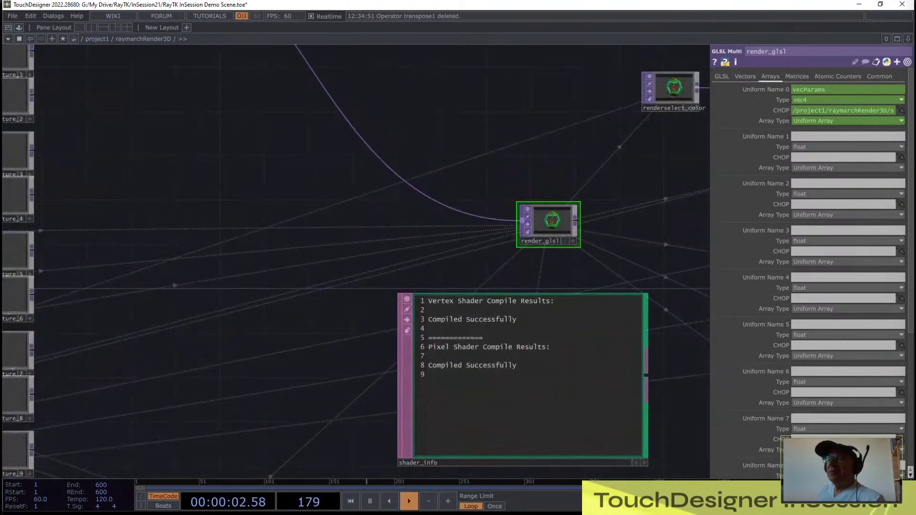
drag(477, 143, 117, 180)
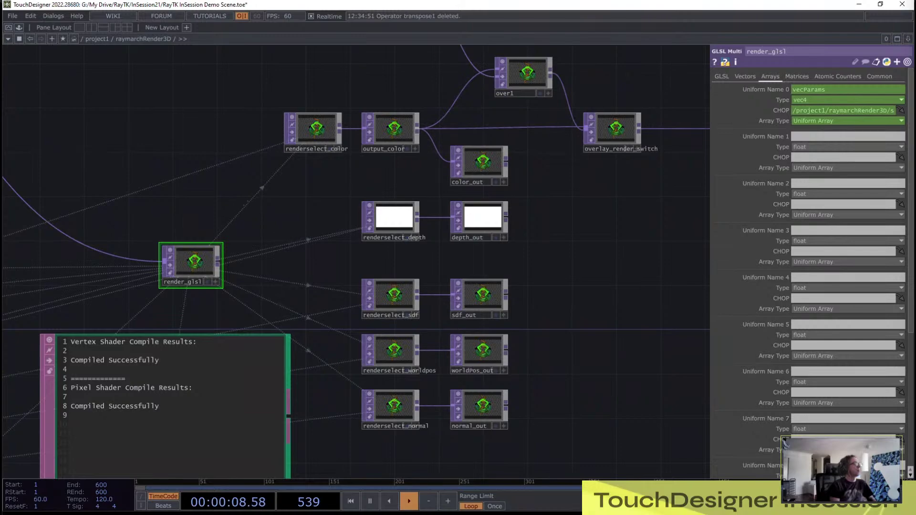
drag(267, 210, 277, 214)
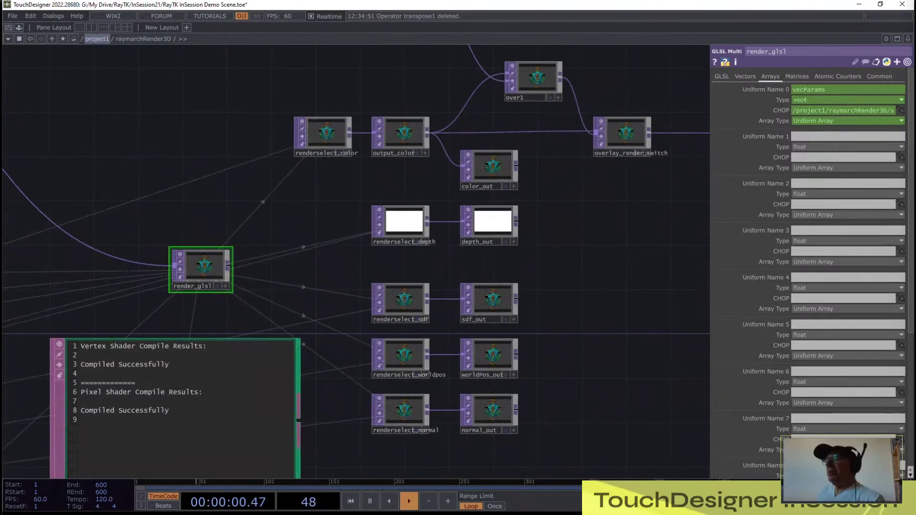
Step: Go up to project1 and open the parameters of rotate1 in a floating window set aside from the network
click(97, 38)
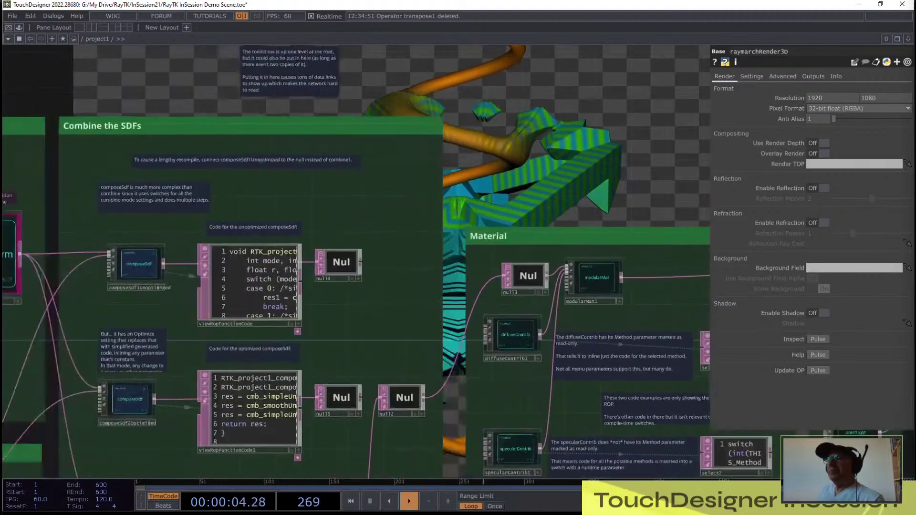
drag(36, 324, 448, 348)
right_click(259, 268)
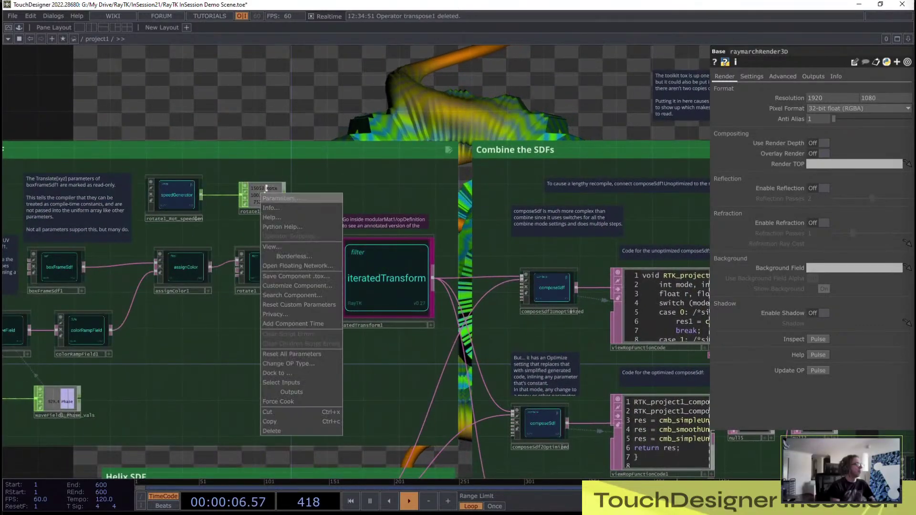
click(275, 198)
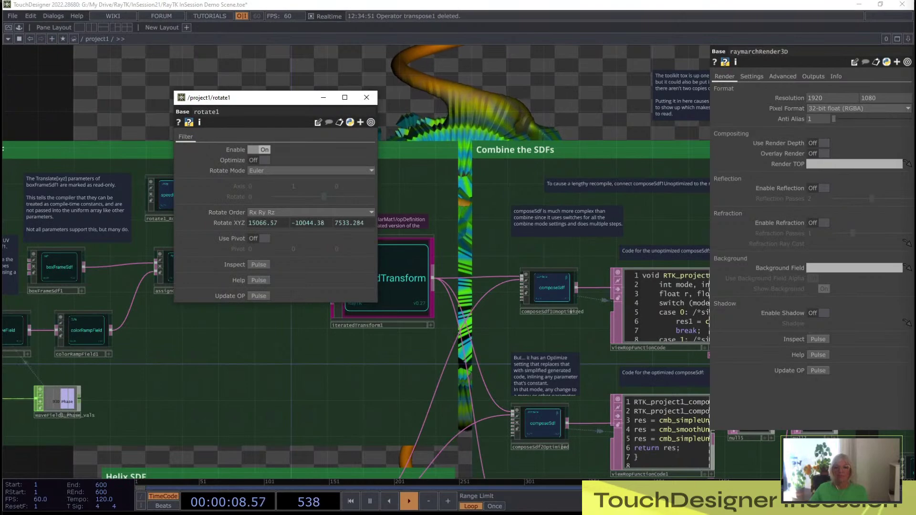
drag(281, 98, 28, 127)
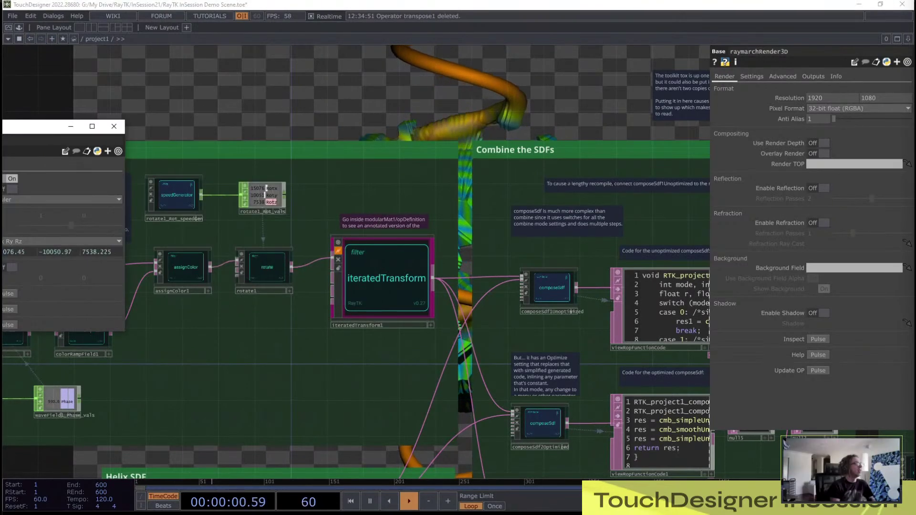
Step: Return to raymarchRender3D and enter its shaderBuilder network, keeping rotate1's floating parameter window fully in view
click(30, 39)
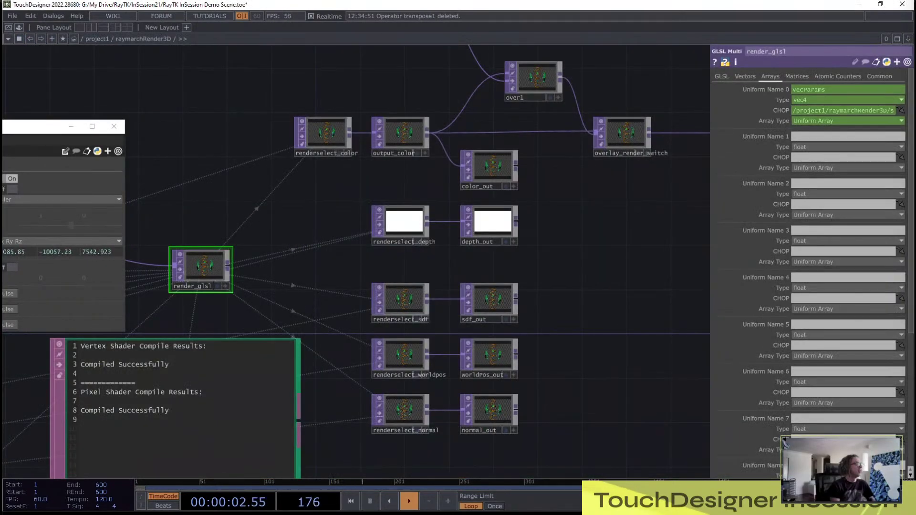
drag(157, 210, 593, 192)
scroll(402, 188, down, 4)
drag(200, 190, 596, 282)
scroll(365, 375, up, 2)
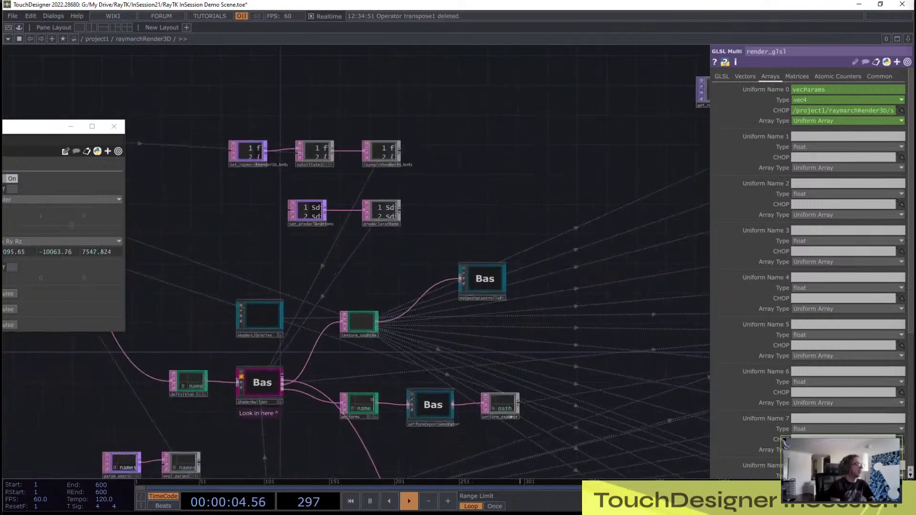
scroll(361, 385, up, 3)
click(212, 382)
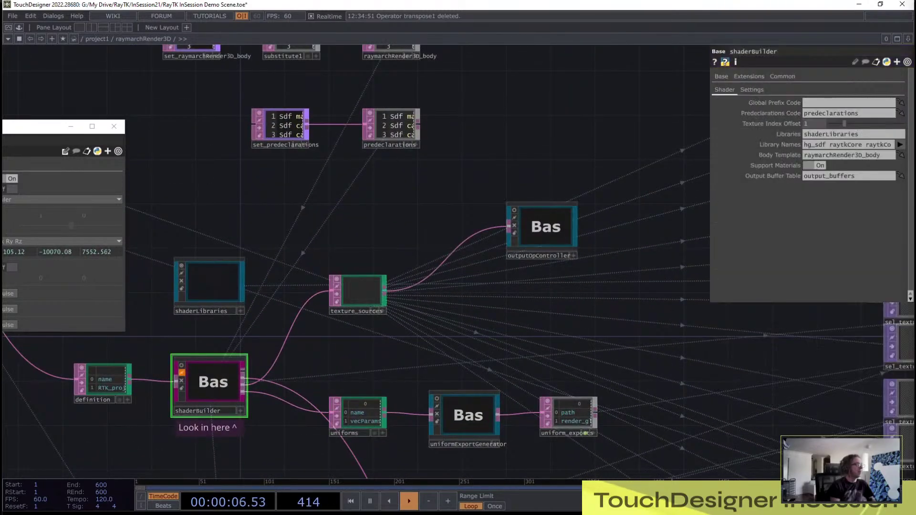
key(i)
drag(49, 127, 355, 128)
Step: Find the all_param_vals CHOP in the Inspector Name Simplification group and compare its rotate1 channels with the floating parameters
scroll(441, 168, down, 3)
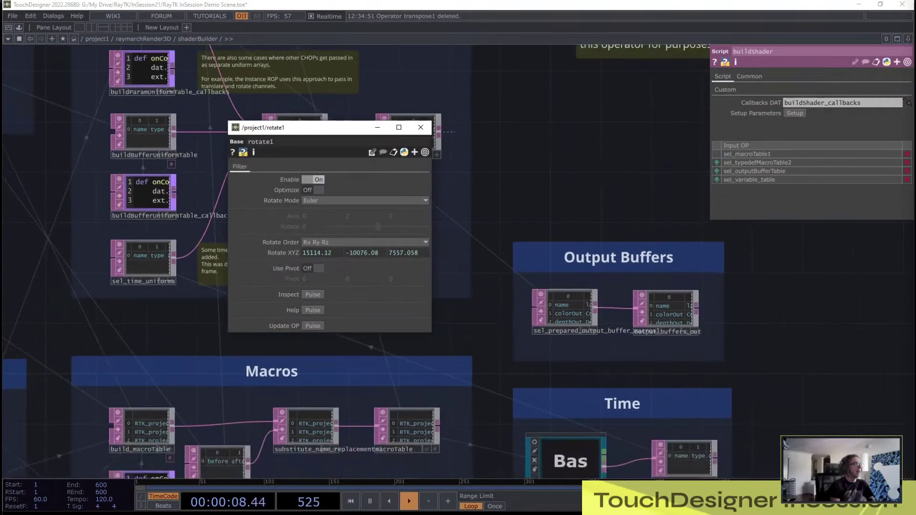
scroll(572, 252, down, 3)
drag(534, 286, 720, 112)
drag(524, 143, 651, 182)
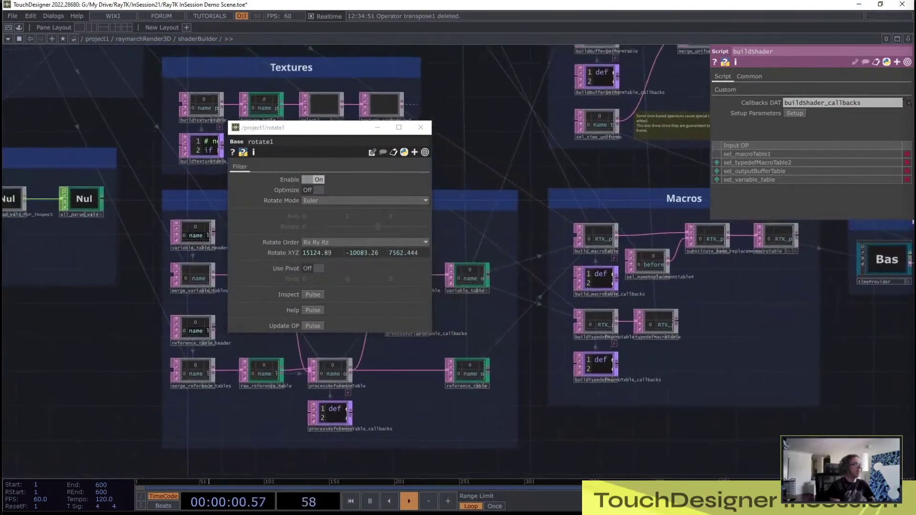
drag(505, 310, 850, 255)
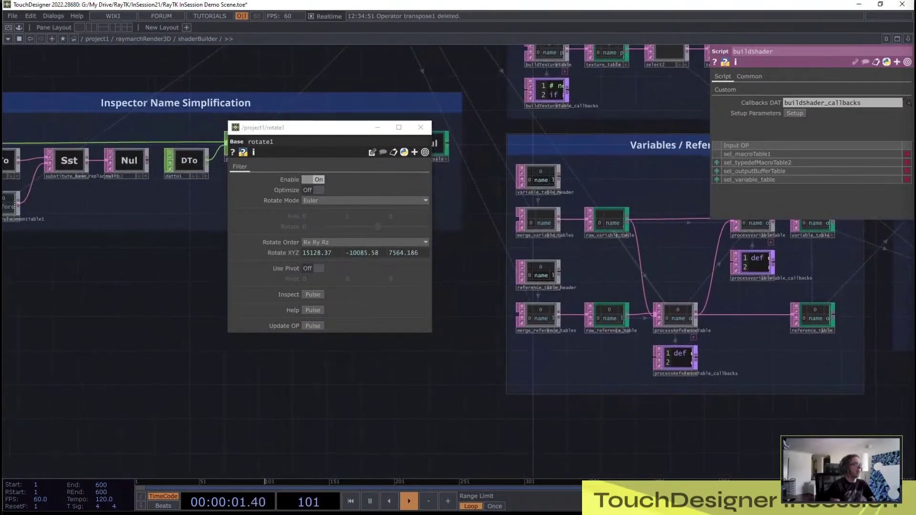
drag(454, 148, 592, 310)
scroll(572, 305, up, 3)
scroll(546, 300, down, 1)
click(514, 286)
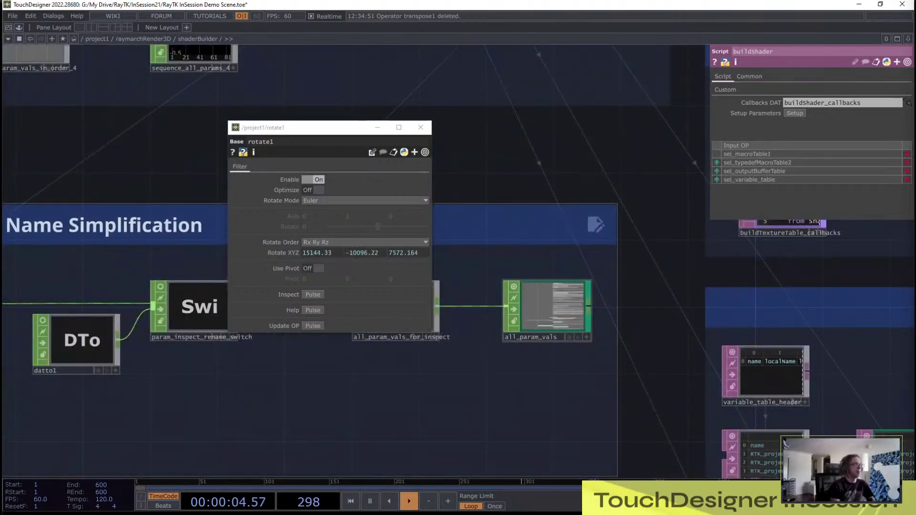
scroll(546, 299, up, 4)
scroll(573, 306, up, 5)
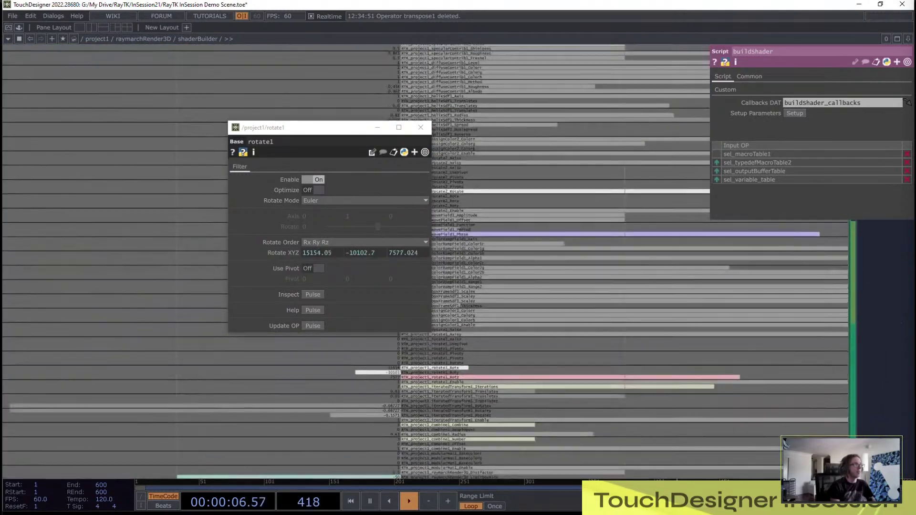
scroll(607, 292, down, 2)
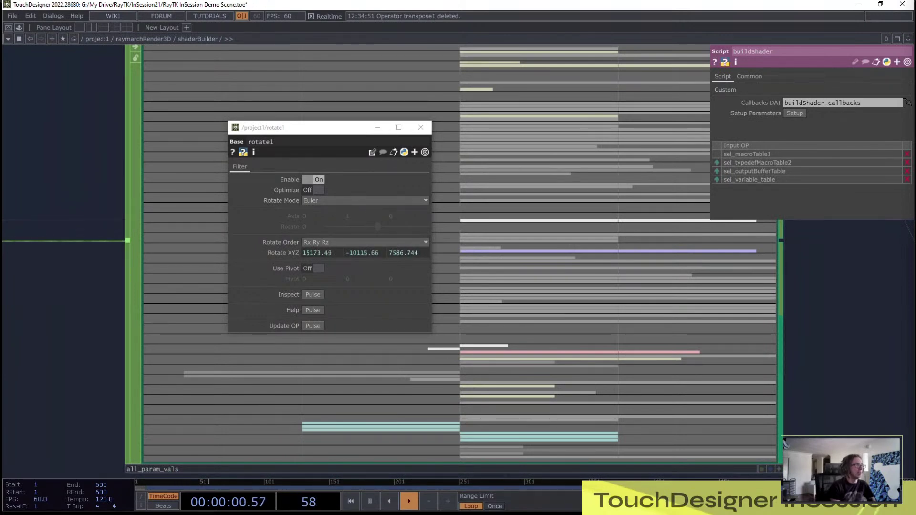
Step: Examine the px, py, pz and pw channels of the merged_vector_param_vals CHOP
drag(607, 291, 601, 425)
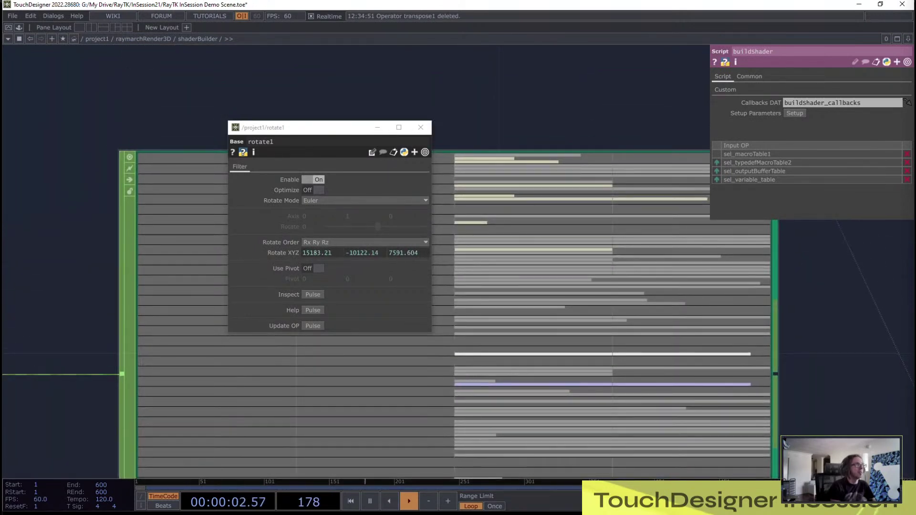
scroll(734, 332, down, 10)
drag(644, 104, 653, 513)
scroll(768, 361, up, 8)
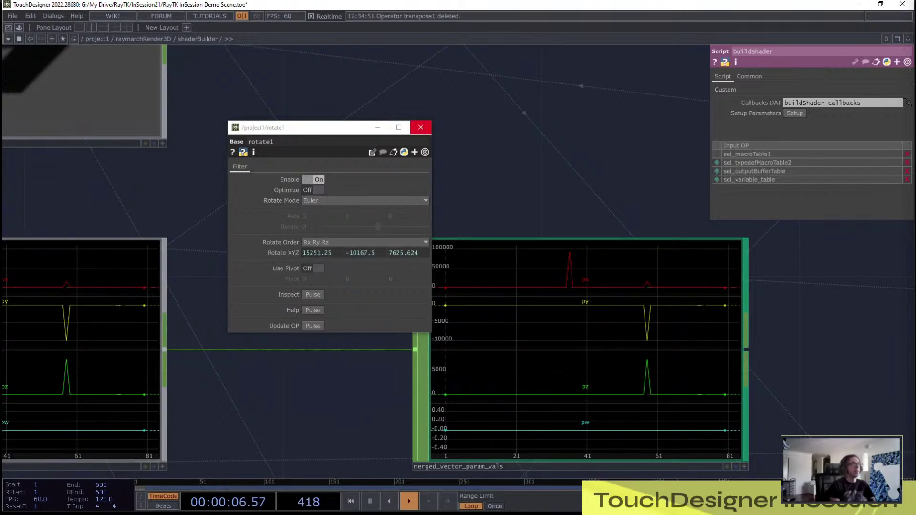
Step: Close rotate1's parameter window and go back up to the project1 network
click(421, 128)
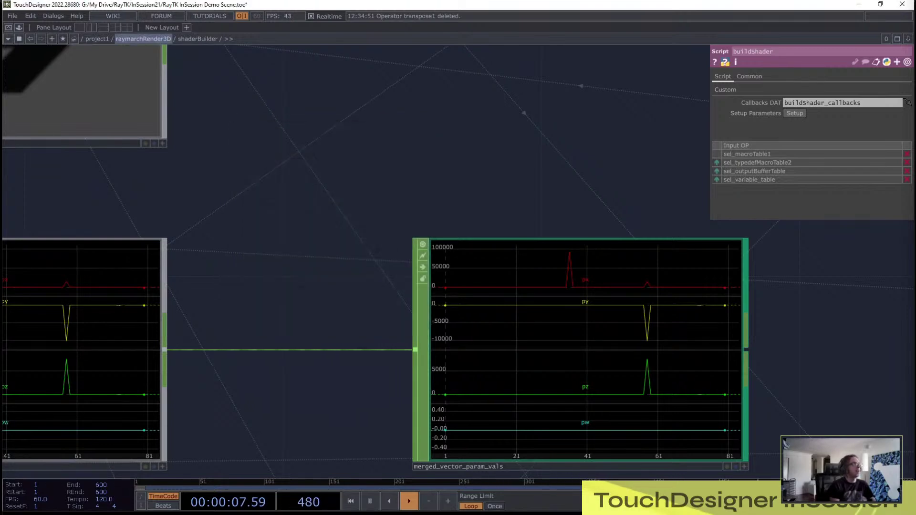
key(u)
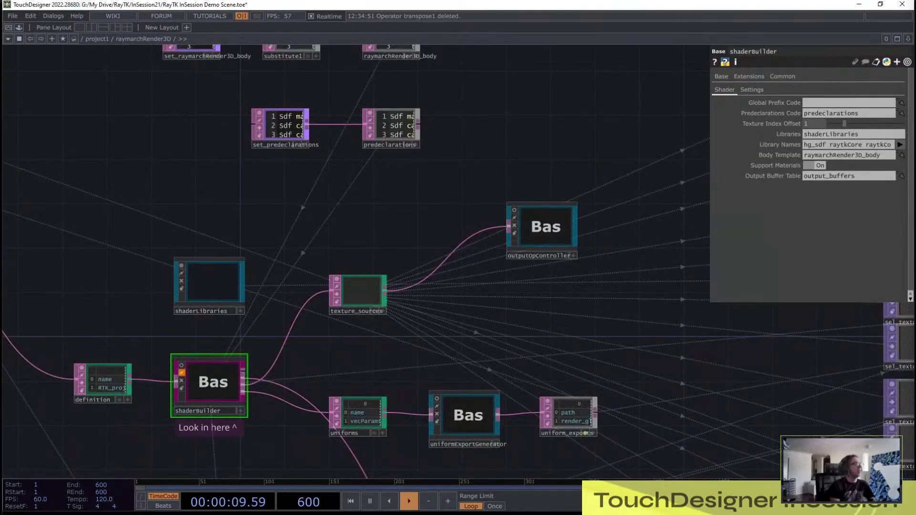
key(u)
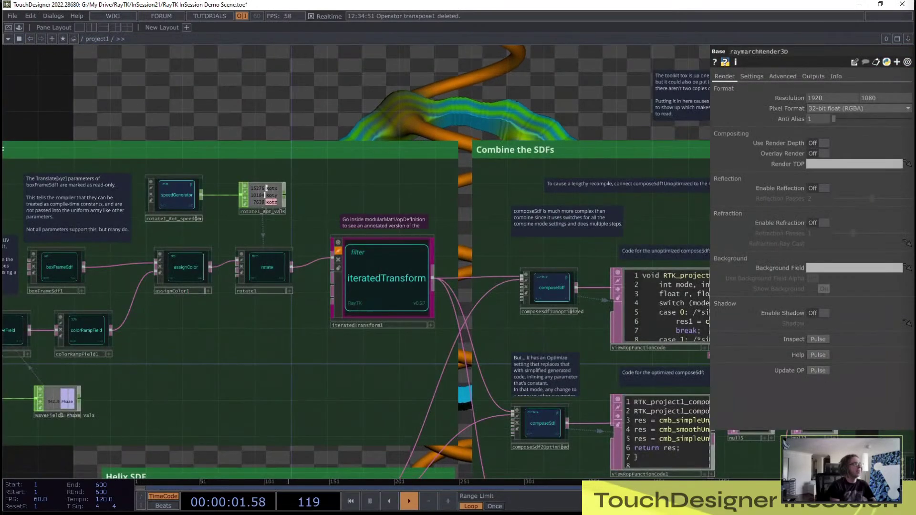
Step: Try the Bounds XYZ UV Mode on boxFrameSdf1 to cause a shader recompile, and undo the change
drag(219, 243, 459, 262)
scroll(450, 269, up, 3)
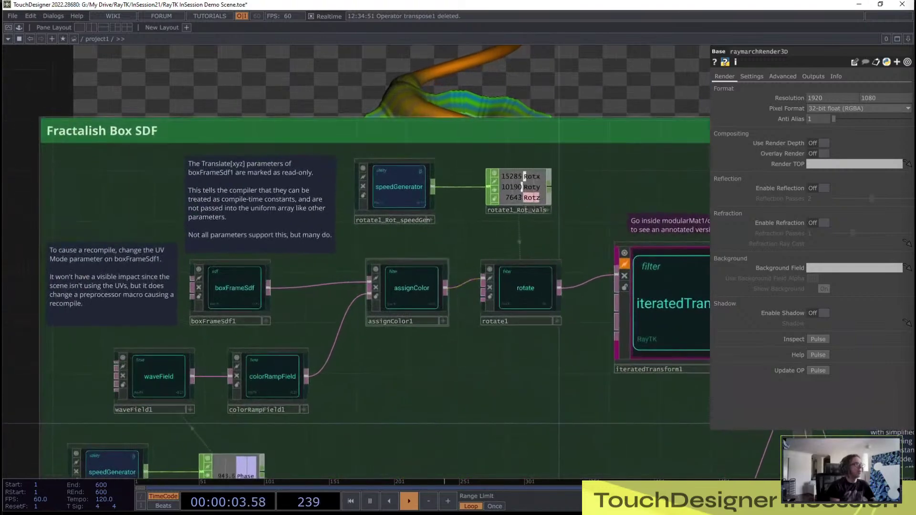
click(408, 295)
click(232, 296)
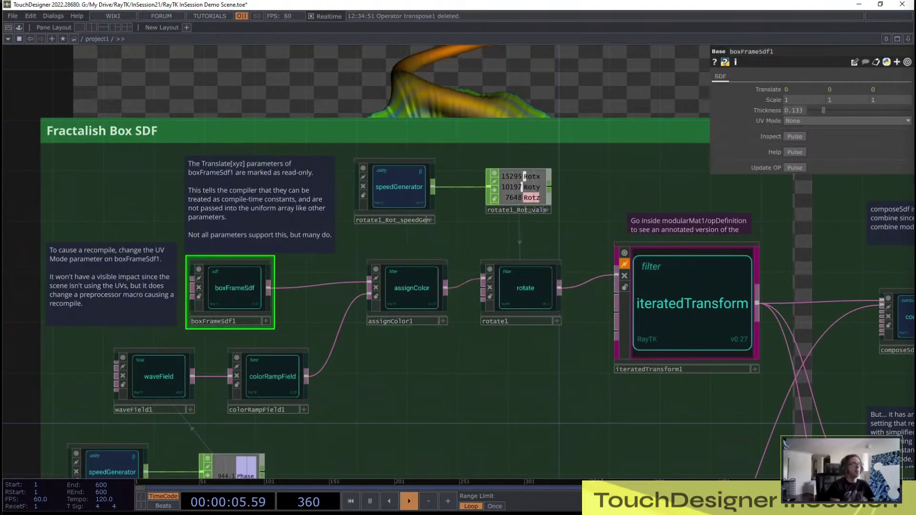
drag(663, 177, 526, 430)
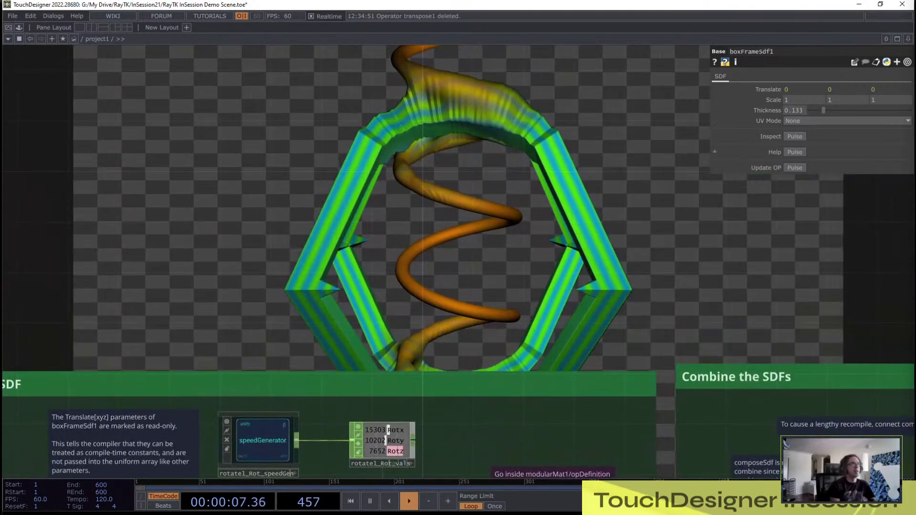
click(810, 121)
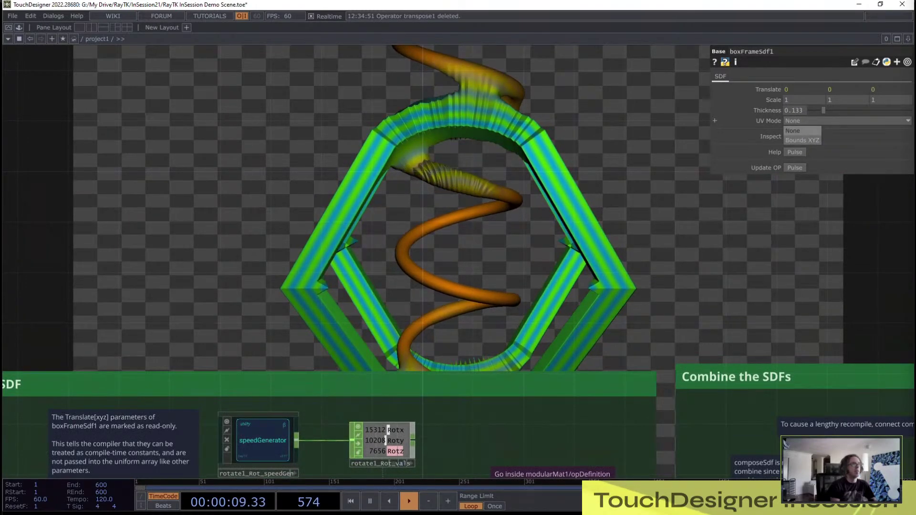
click(802, 140)
drag(592, 344, 645, 249)
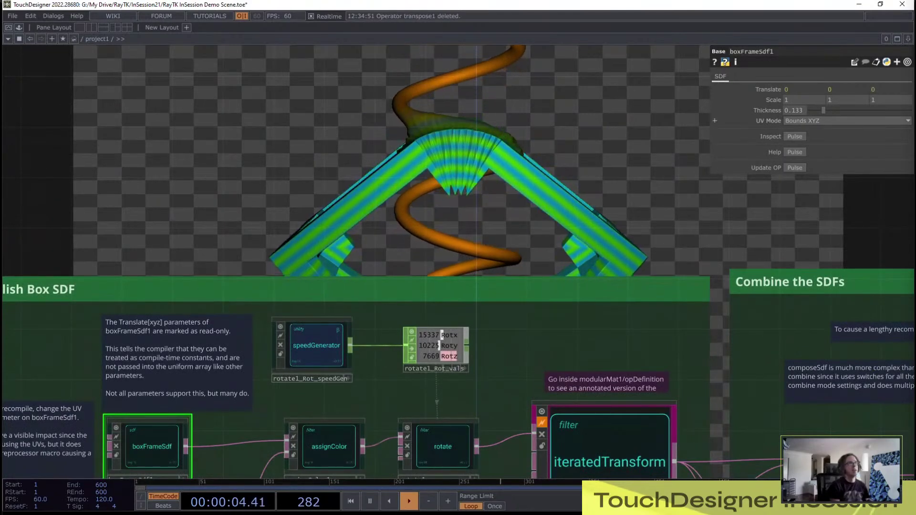
key(ctrl+z)
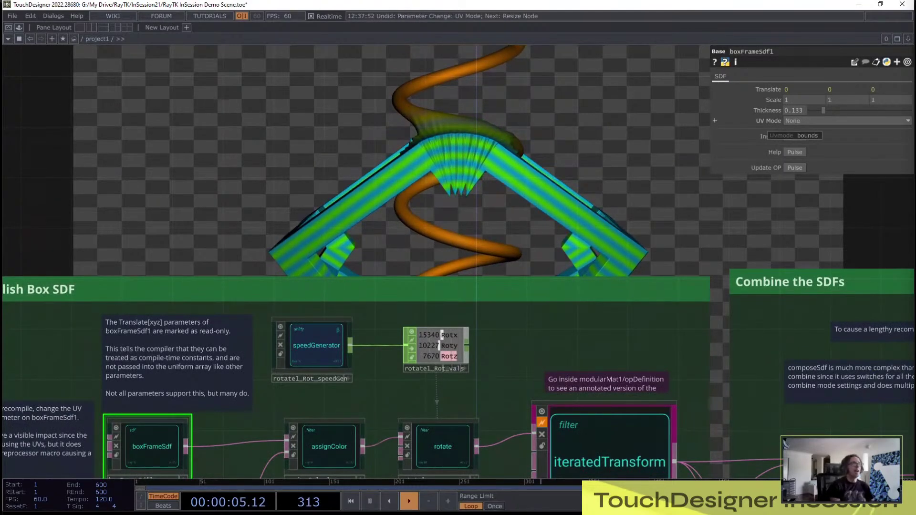
Step: Go past the Combine the SDFs group and examine the diffuseContrib code example in the Material group's select1 DAT
scroll(591, 343, down, 4)
drag(591, 344, 181, 236)
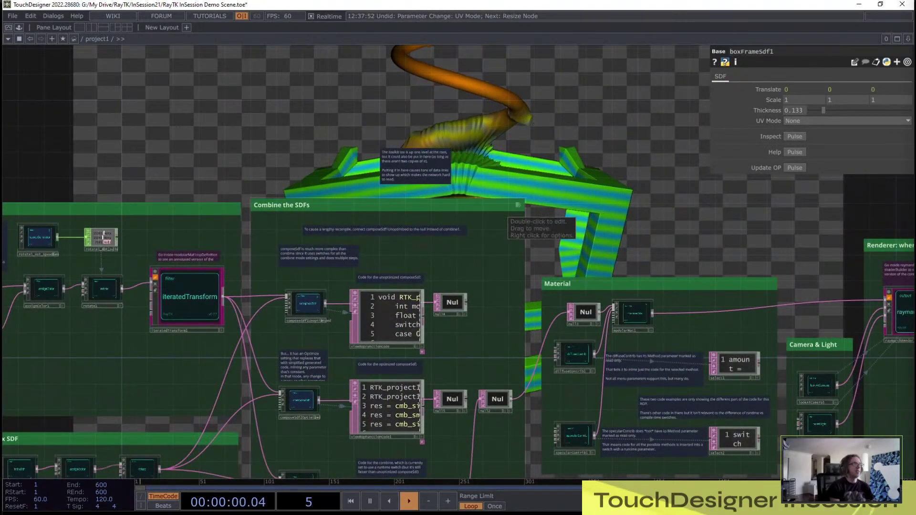
drag(458, 253, 549, 164)
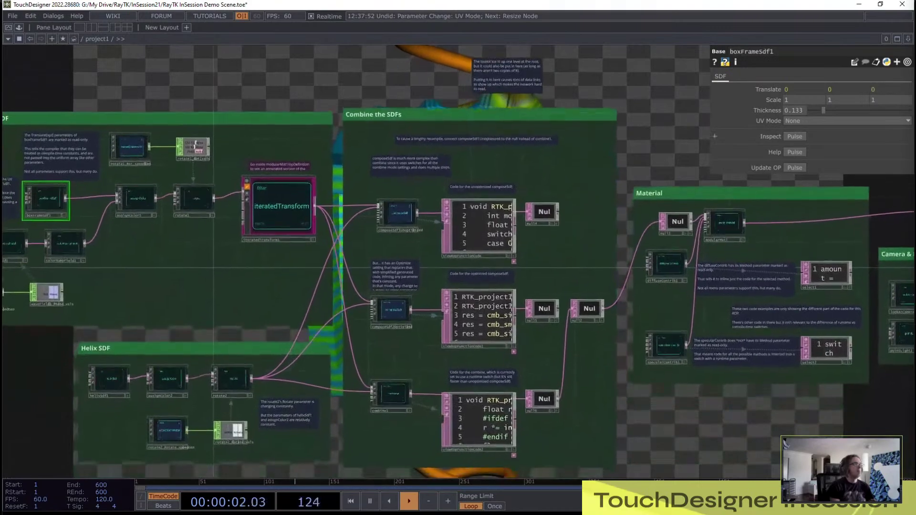
drag(743, 286, 359, 269)
scroll(359, 268, up, 4)
scroll(582, 306, up, 4)
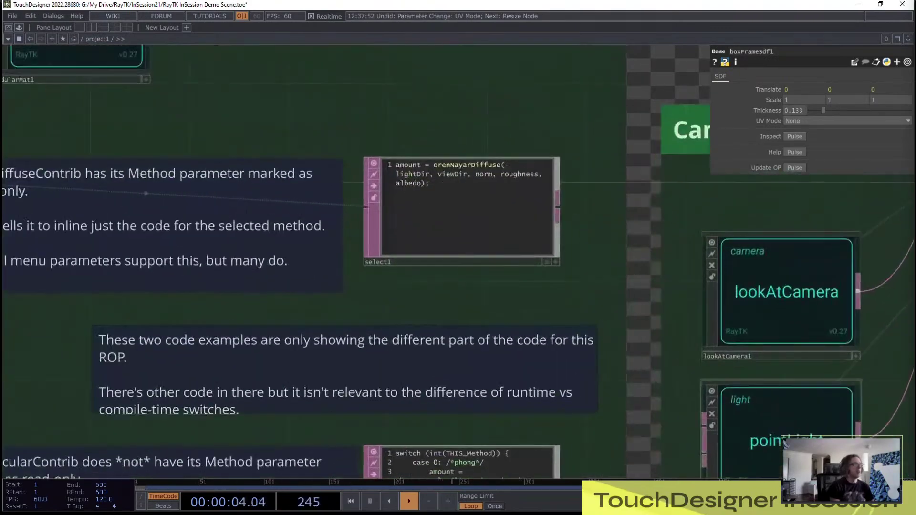
Step: Compare the Method parameters of diffuseContrib1 and specularContrib1, including the list of methods available for specularContrib1
drag(582, 307, 752, 353)
click(50, 229)
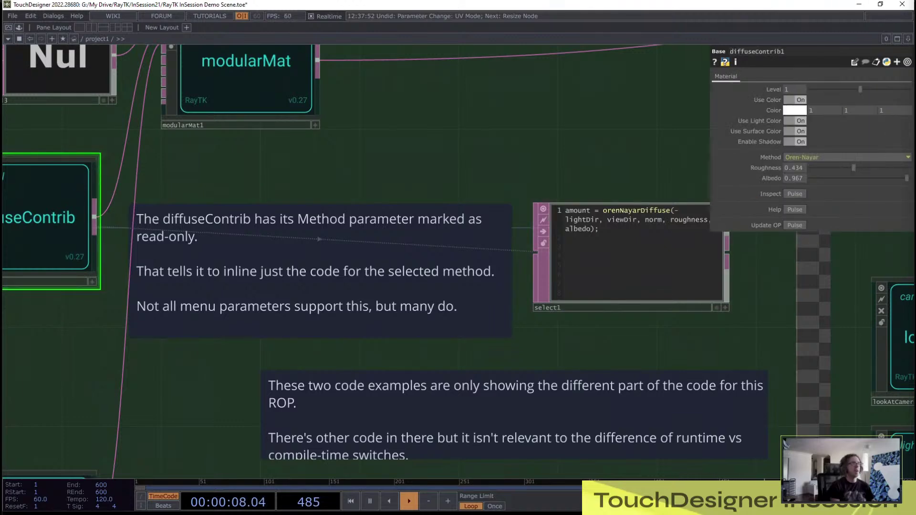
drag(740, 360, 742, 238)
scroll(742, 238, down, 2)
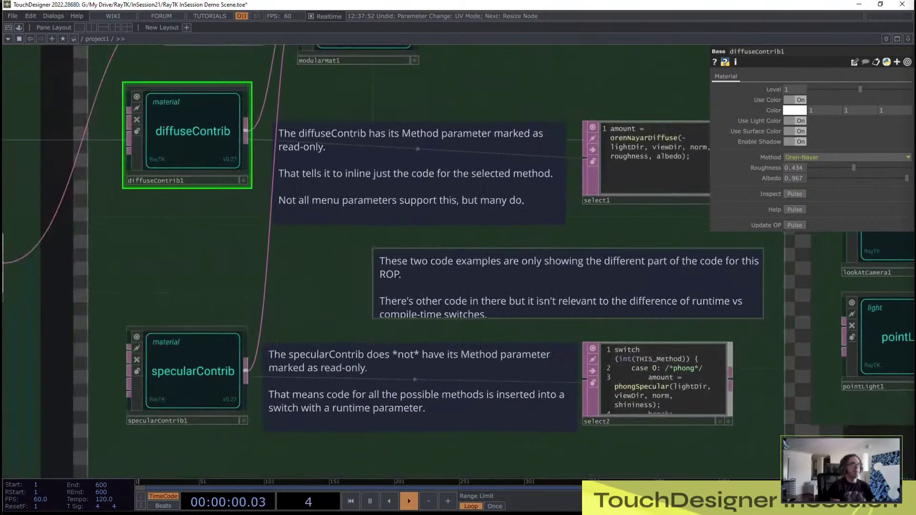
click(231, 364)
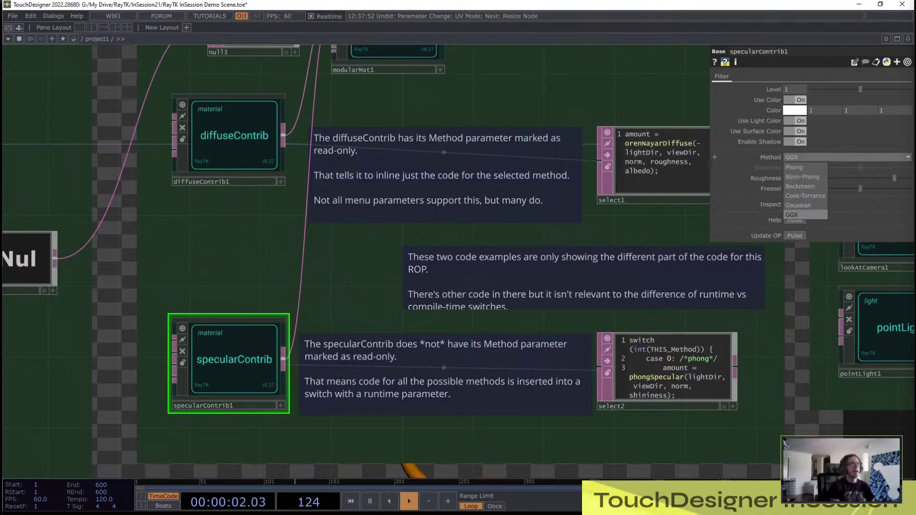
Step: Examine the specularContrib switch code, with a case for each method, in the Material group's select2 DAT
drag(773, 332, 663, 288)
scroll(663, 288, up, 2)
scroll(489, 426, up, 2)
scroll(743, 342, up, 5)
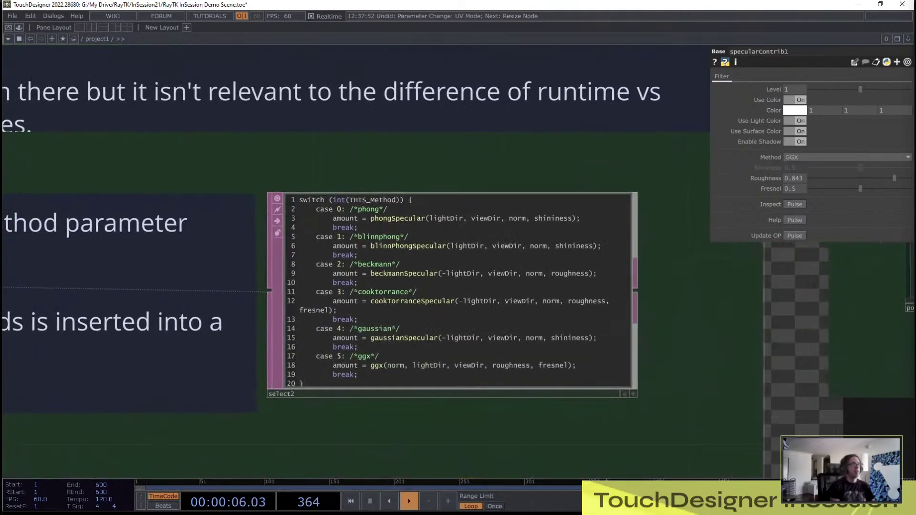
drag(743, 343, 792, 367)
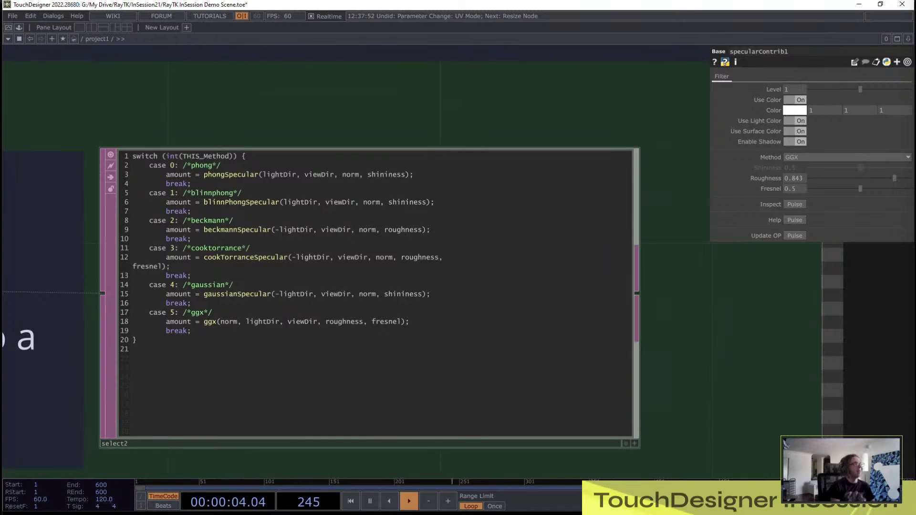
scroll(260, 261, down, 12)
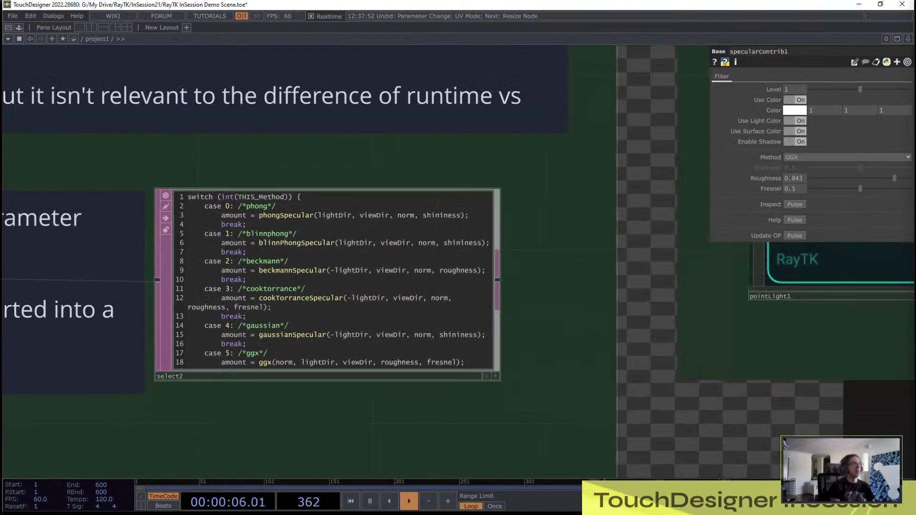
Step: Return to the select1 DAT and examine the inlined orenNayarDiffuse code for comparison with the specular switch
scroll(280, 96, up, 7)
scroll(280, 111, up, 3)
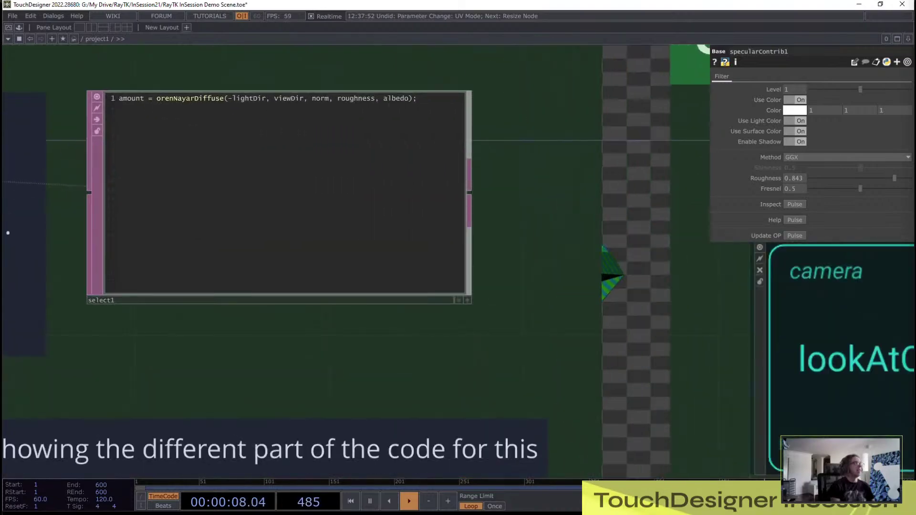
drag(286, 76, 368, 152)
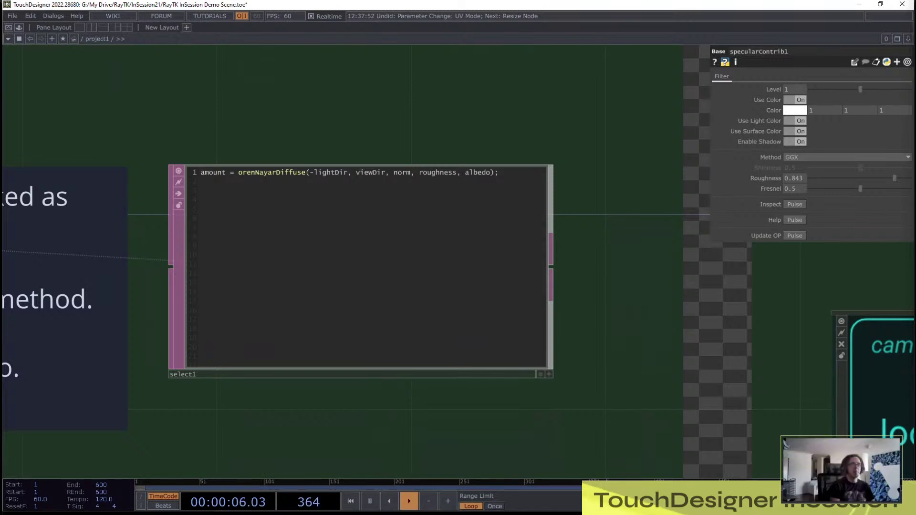
drag(362, 133, 368, 155)
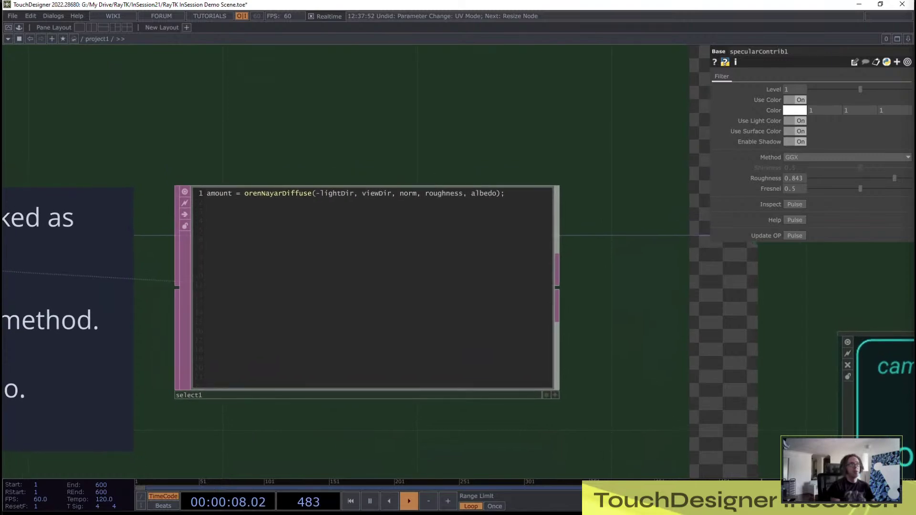
drag(155, 211, 176, 249)
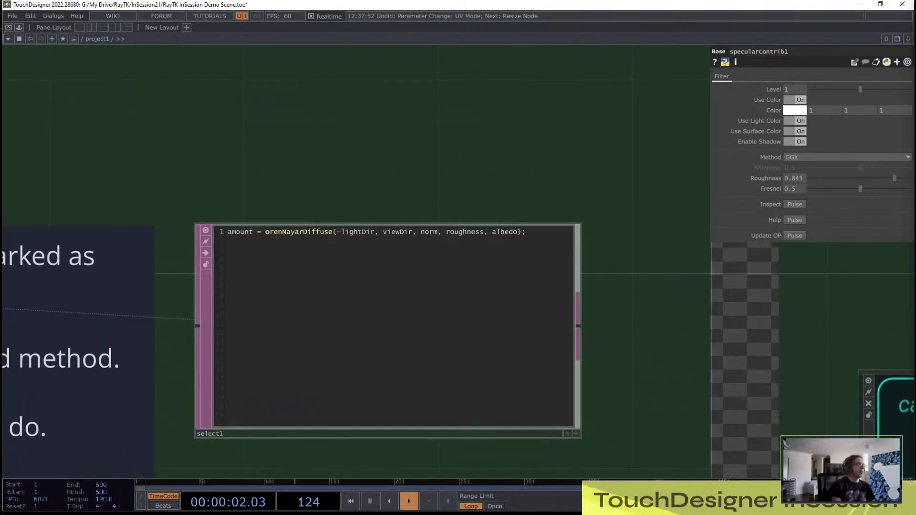
scroll(577, 275, down, 3)
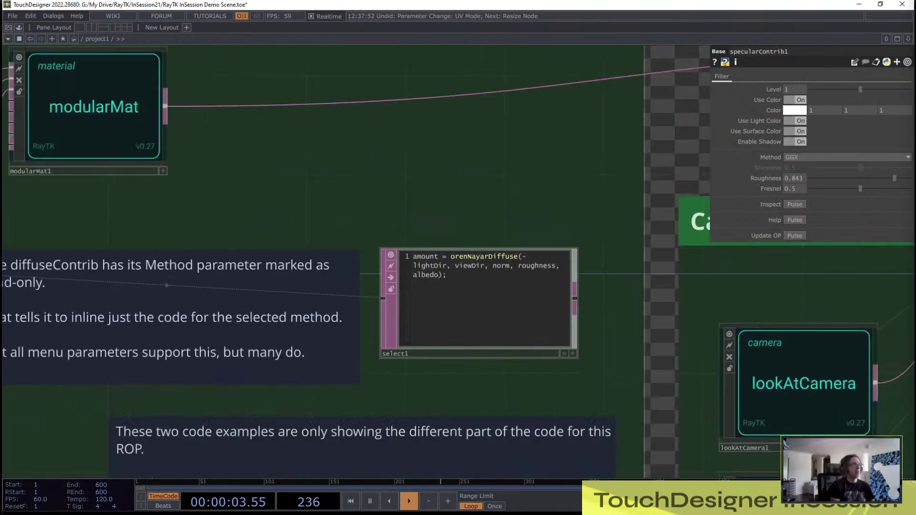
Step: Turn off read-only on diffuseContrib1's Method parameter, check the code in select1, and make the parameter read-only again
click(63, 281)
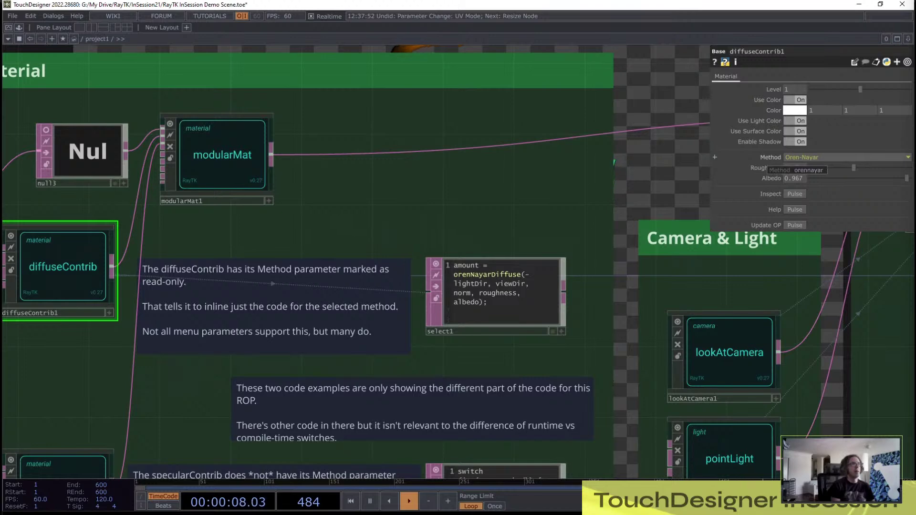
right_click(769, 160)
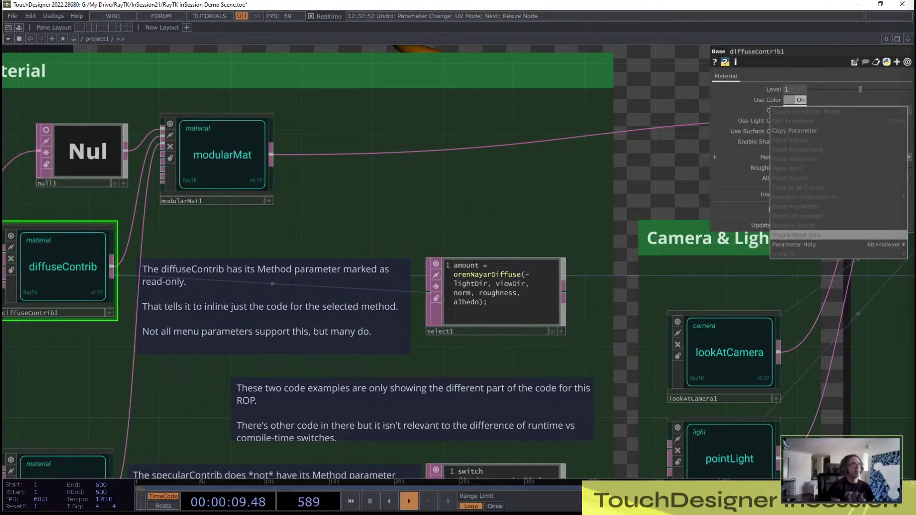
click(796, 235)
scroll(539, 292, up, 8)
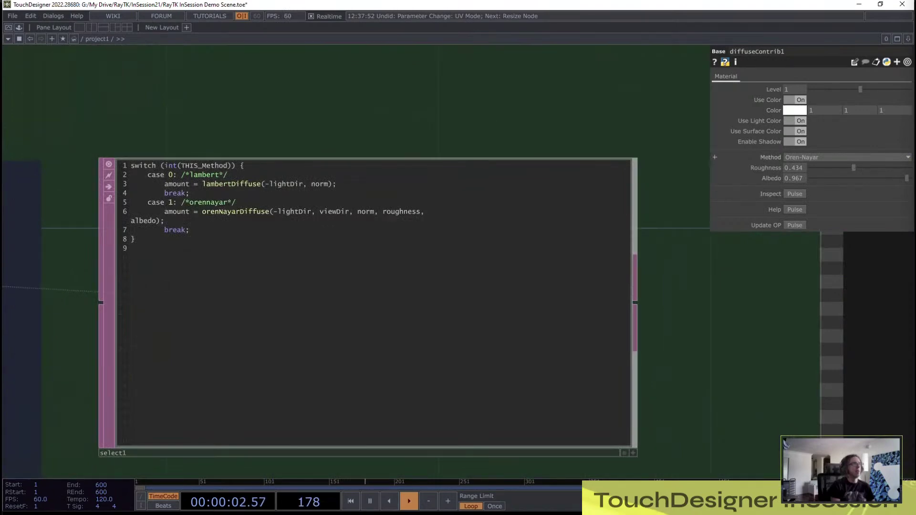
right_click(764, 110)
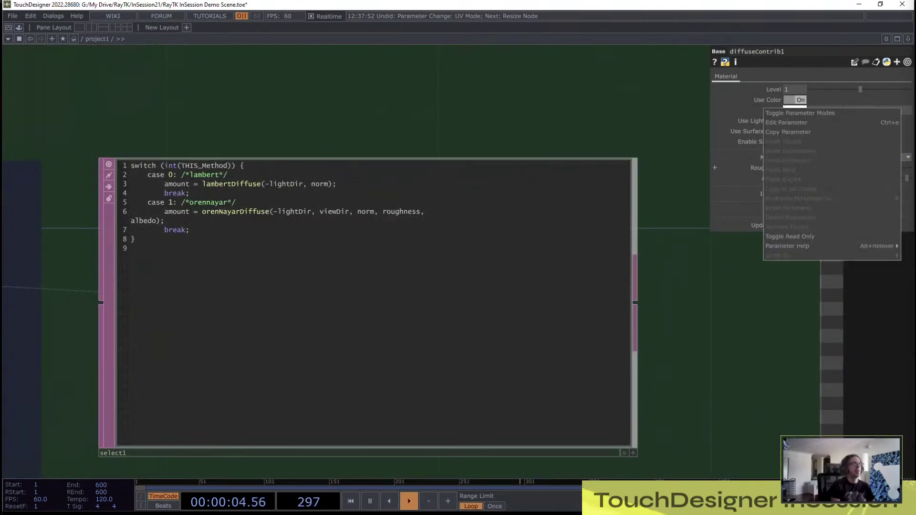
click(789, 236)
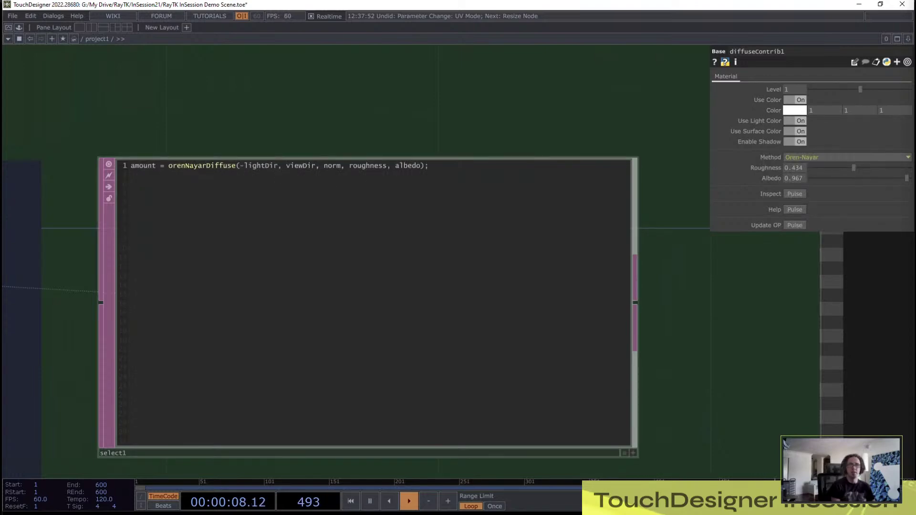
Step: Look over the Material group and the neighbouring code examples for combining the SDFs
scroll(381, 262, down, 5)
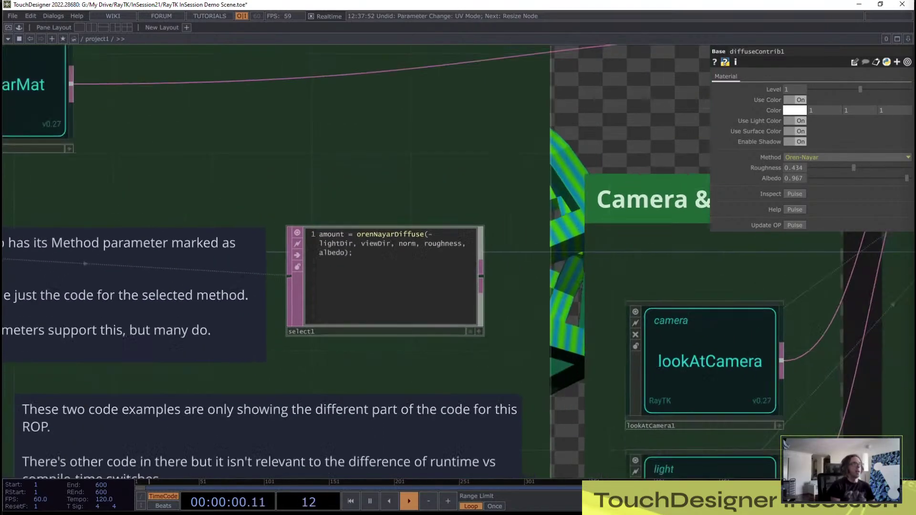
scroll(381, 267, down, 6)
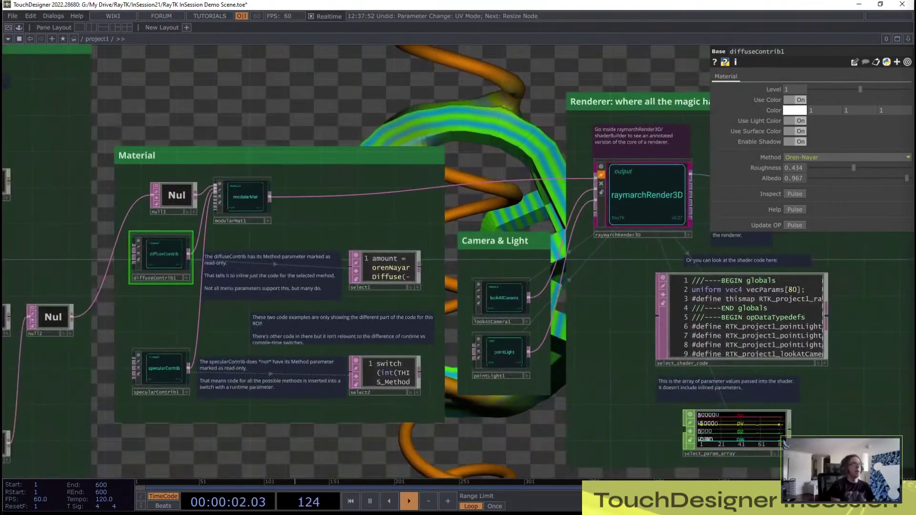
drag(432, 286, 668, 211)
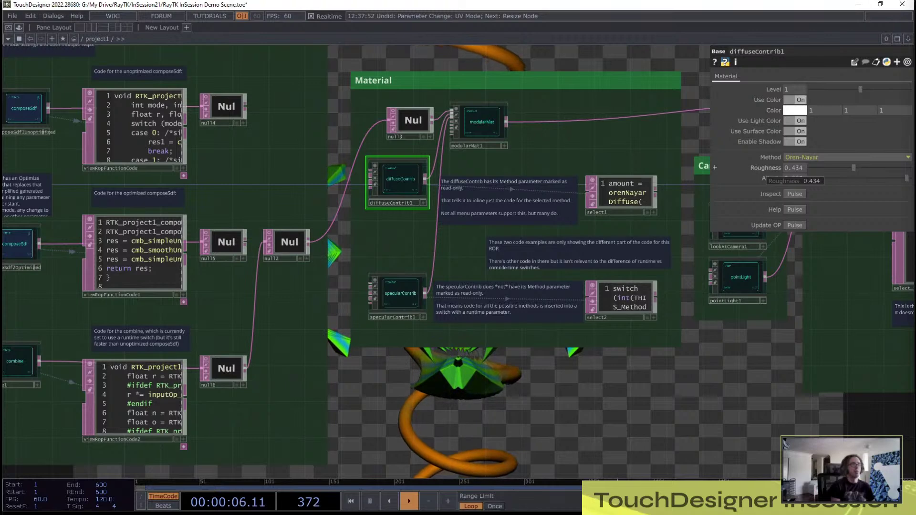
drag(639, 376, 454, 399)
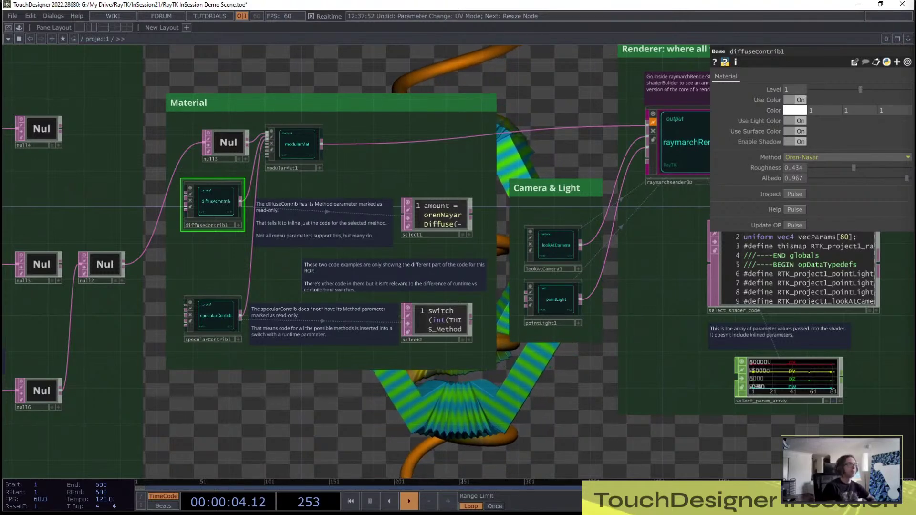
Step: Examine the generated code in the Renderer group's select_shader_code DAT and look over the whole network
drag(794, 346, 588, 446)
scroll(588, 446, up, 2)
scroll(588, 446, up, 2)
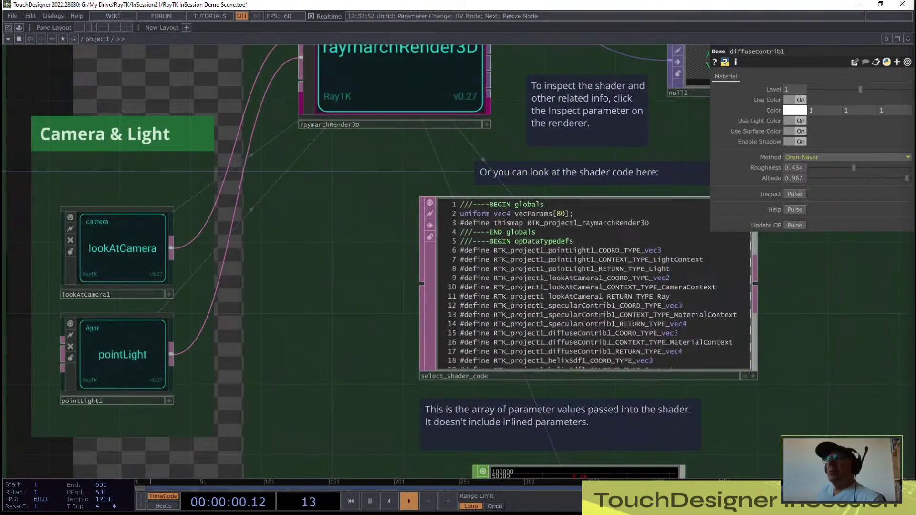
drag(588, 446, 527, 451)
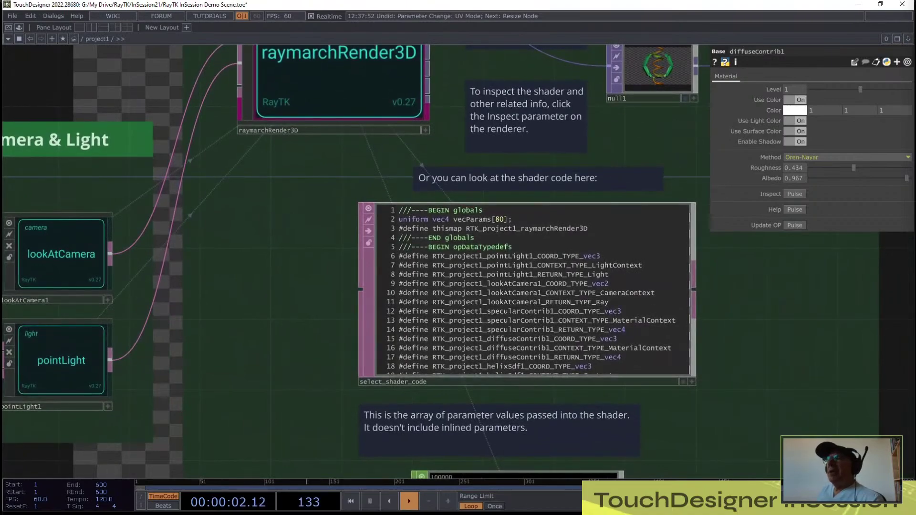
scroll(190, 365, down, 9)
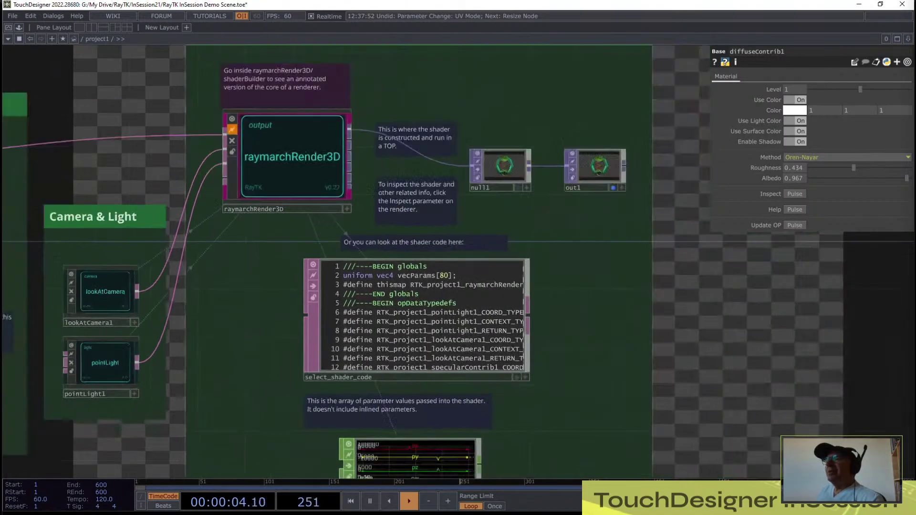
drag(189, 365, 461, 192)
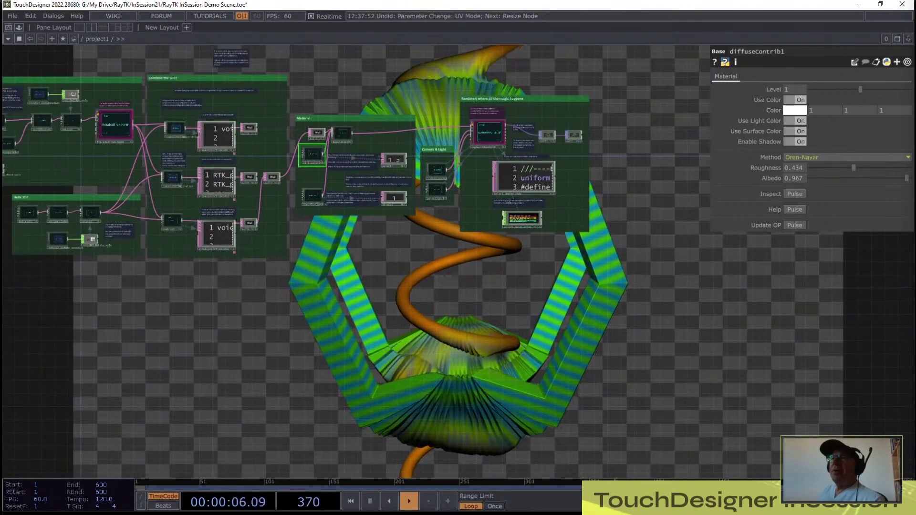
Step: Open the RayTK Palette and browse its operators from the camera category through combine and convert to the field category
key(ctrl+b)
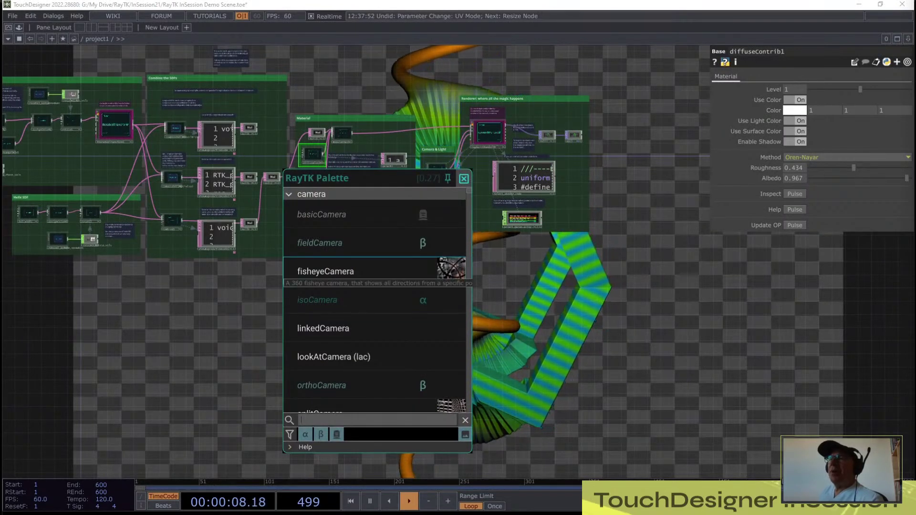
scroll(363, 271, down, 8)
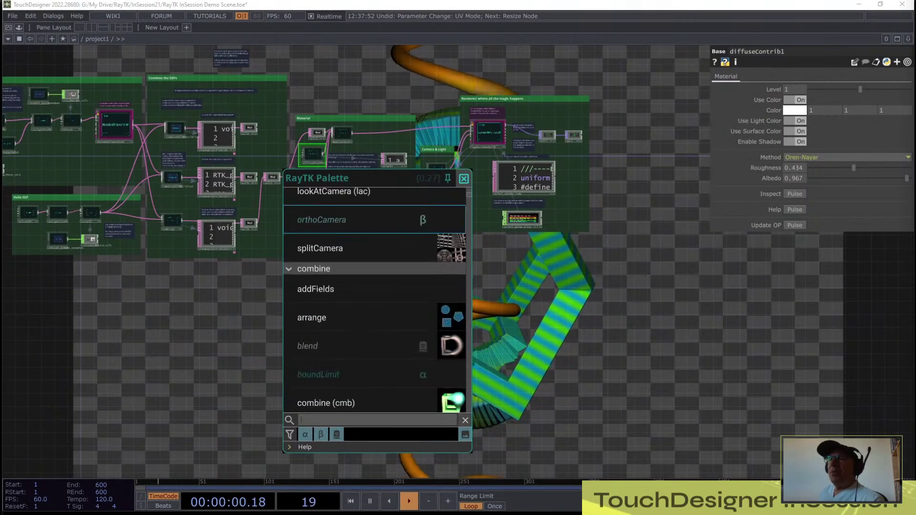
scroll(375, 301, down, 15)
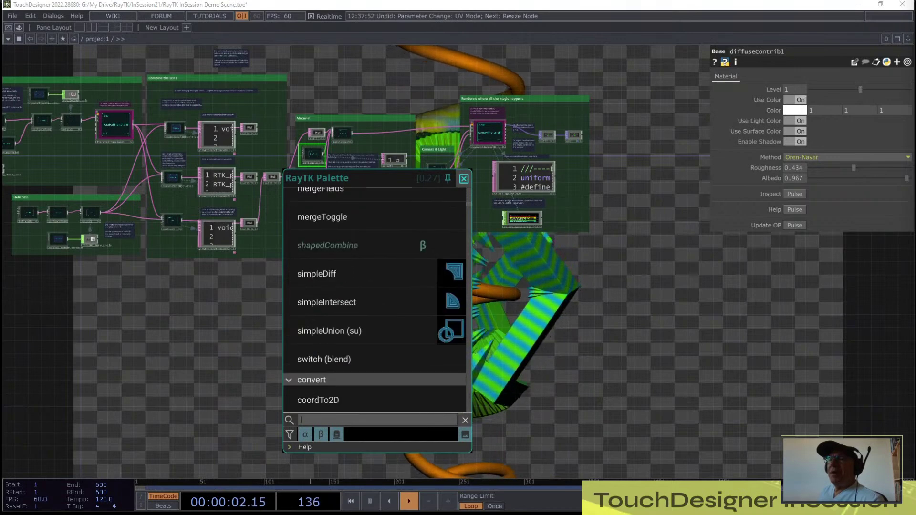
scroll(362, 219, down, 9)
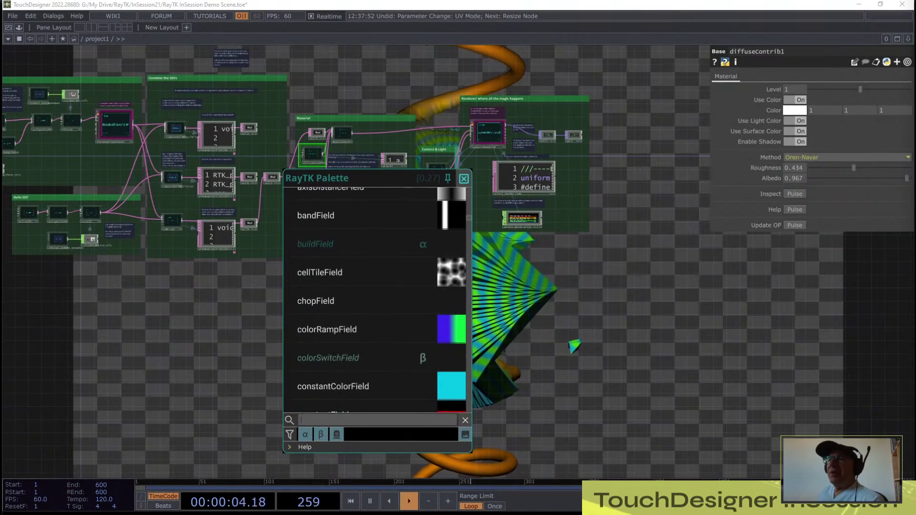
scroll(363, 286, down, 8)
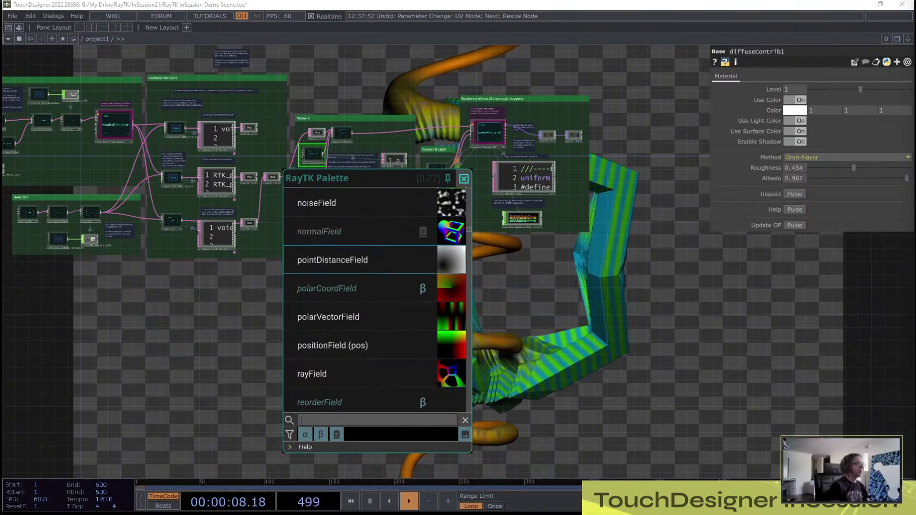
scroll(374, 300, down, 10)
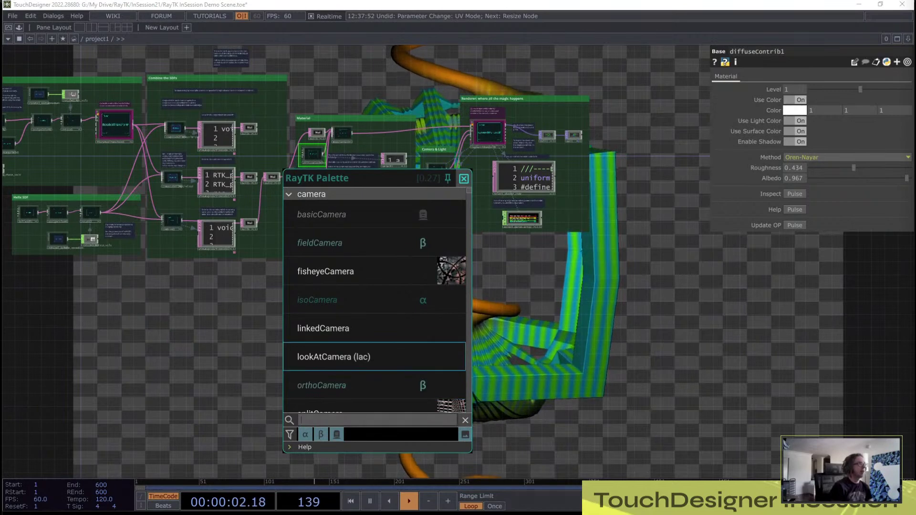
Step: Collapse and re-expand the palette's camera and combine categories, and browse down through the operators to the field category
click(310, 195)
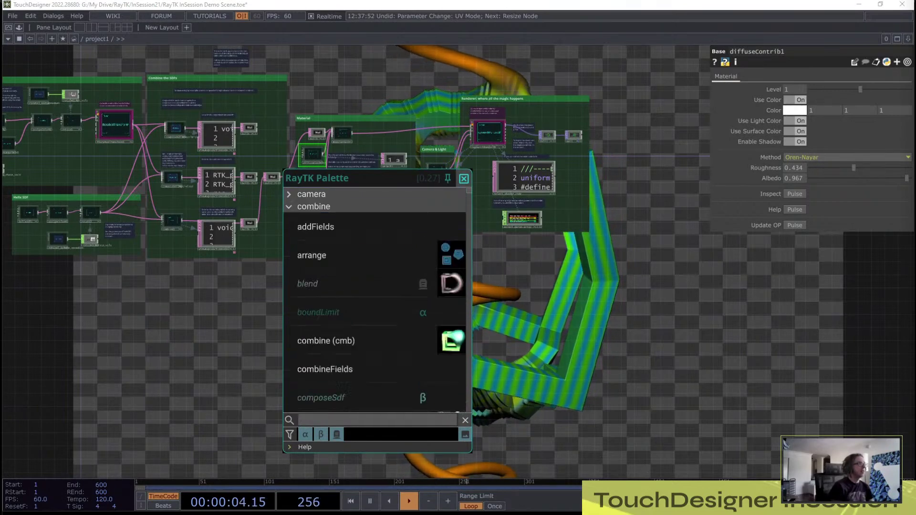
click(313, 206)
click(313, 207)
click(311, 195)
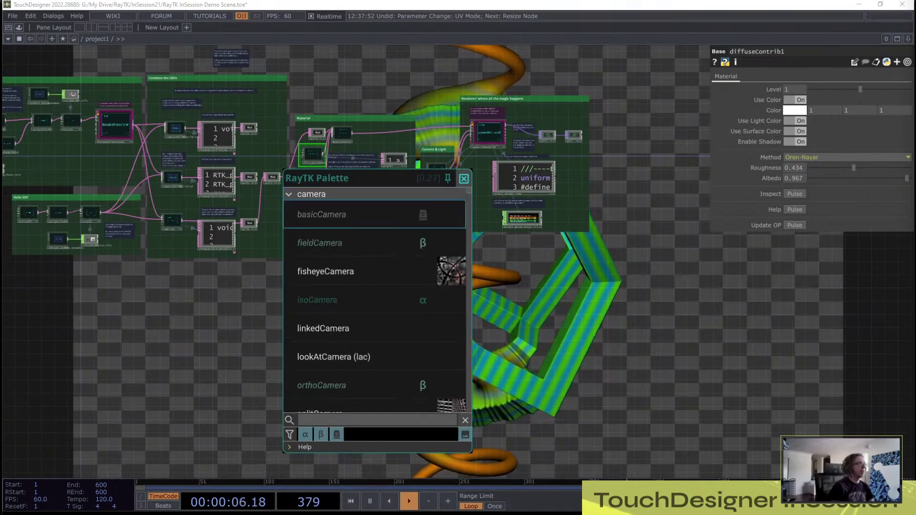
scroll(374, 295, down, 10)
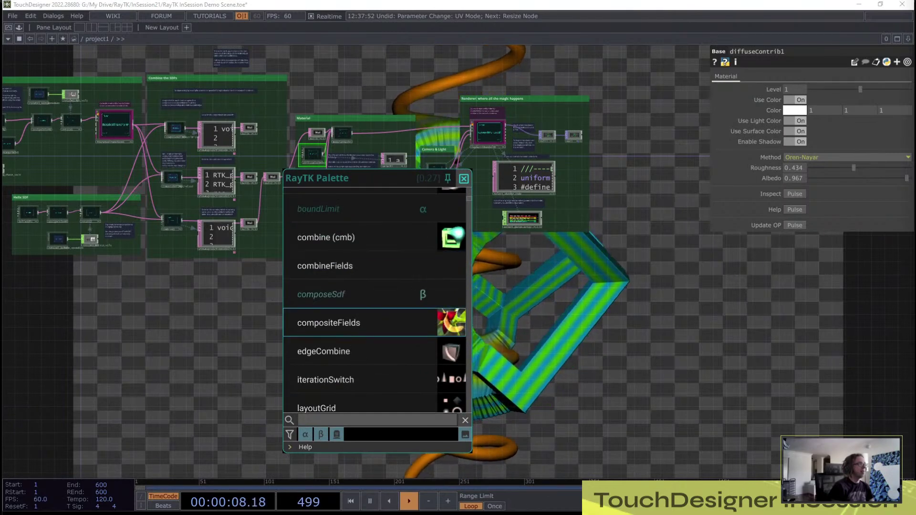
scroll(375, 348, down, 8)
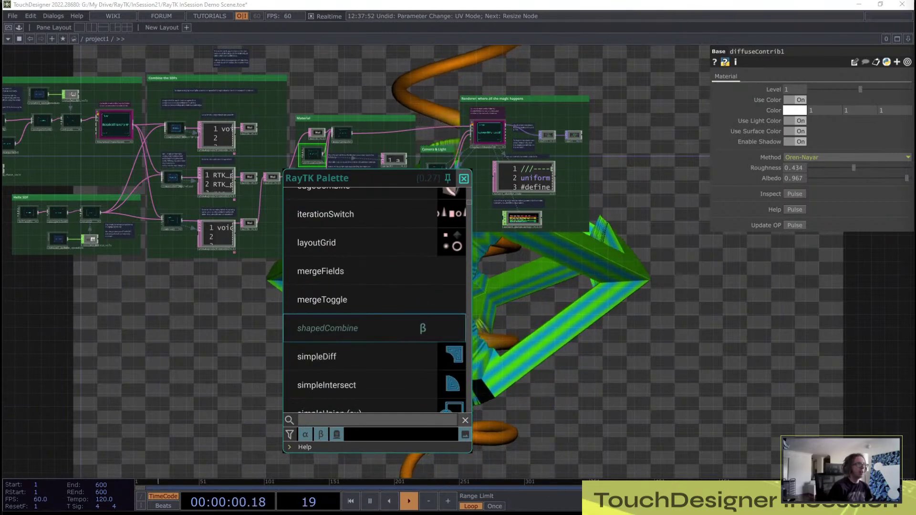
scroll(372, 341, down, 5)
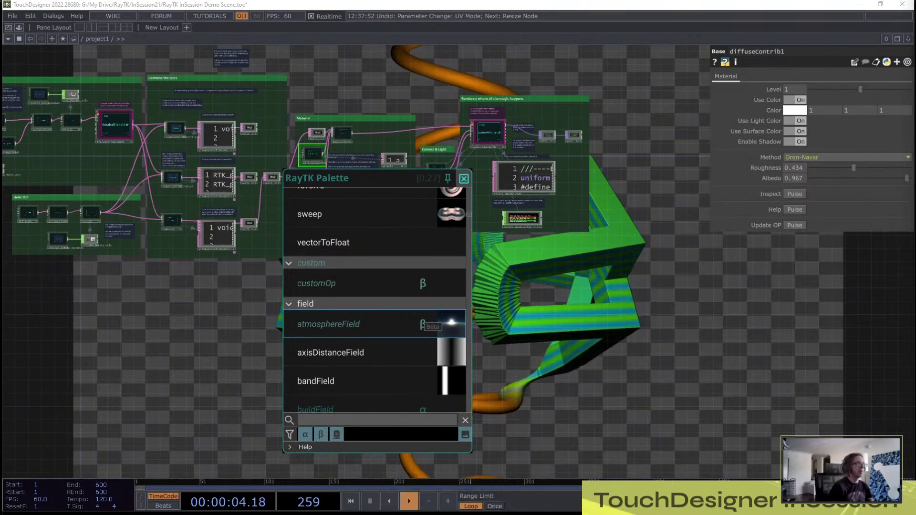
Step: Filter the RayTK Palette by "spher" and place a sphereSdf operator in the open area above the Camera & Light group
scroll(374, 324, down, 5)
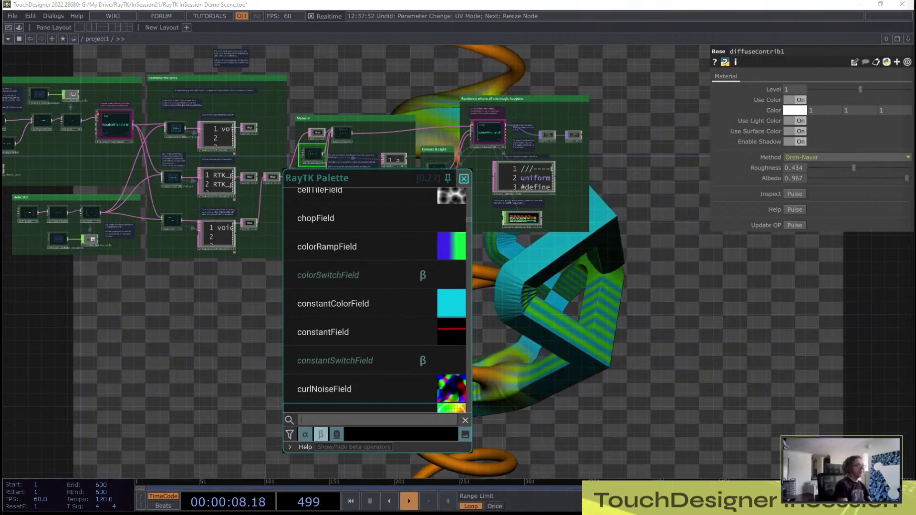
text(spher)
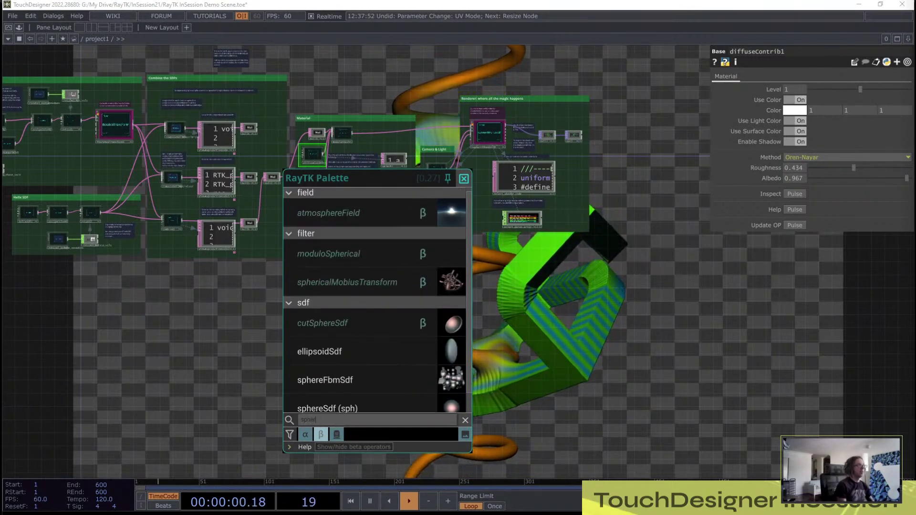
scroll(329, 391, down, 1)
click(329, 393)
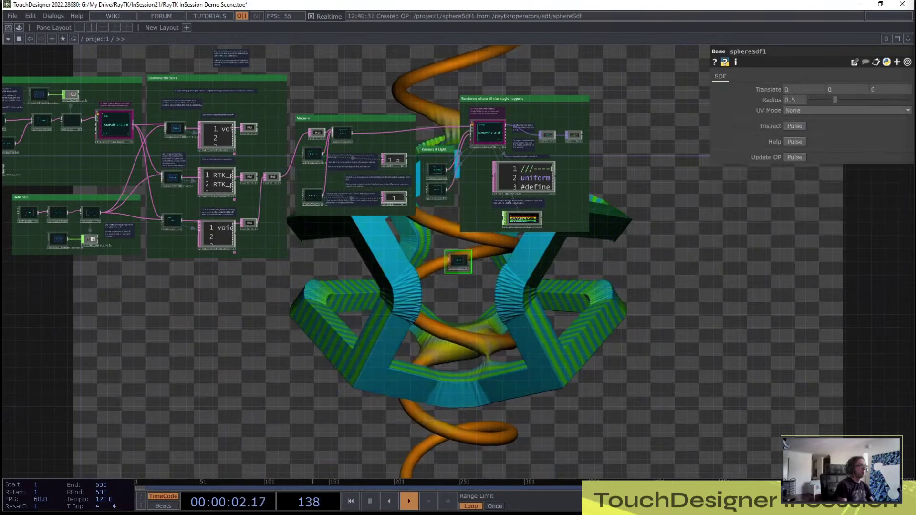
scroll(348, 238, up, 2)
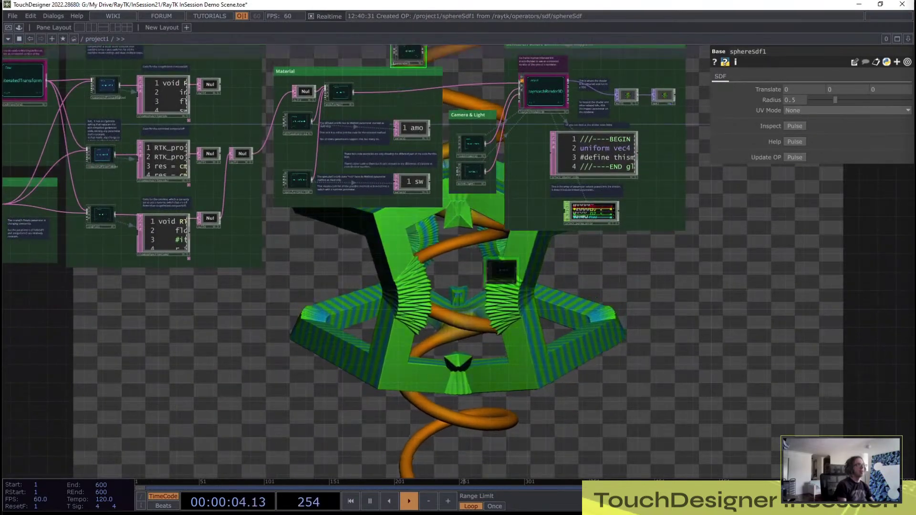
drag(501, 271, 497, 280)
drag(477, 248, 483, 194)
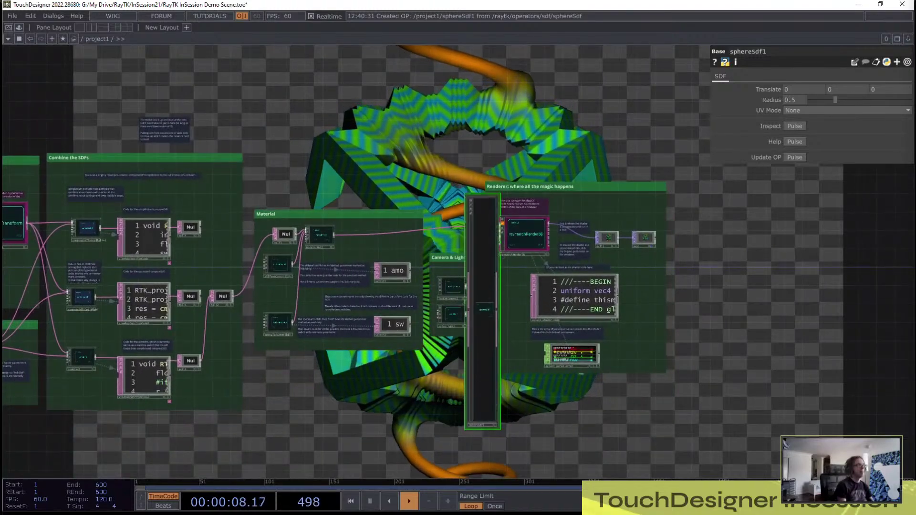
key(ctrl+z)
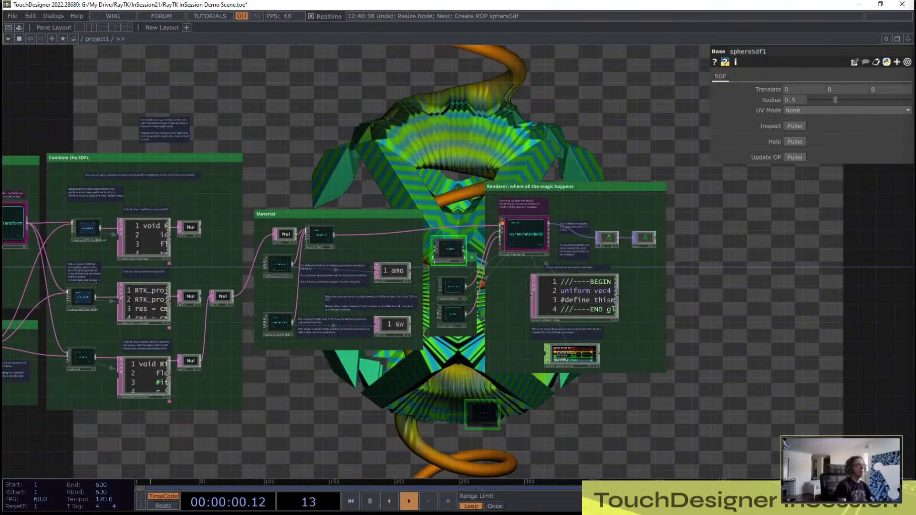
scroll(453, 239, up, 5)
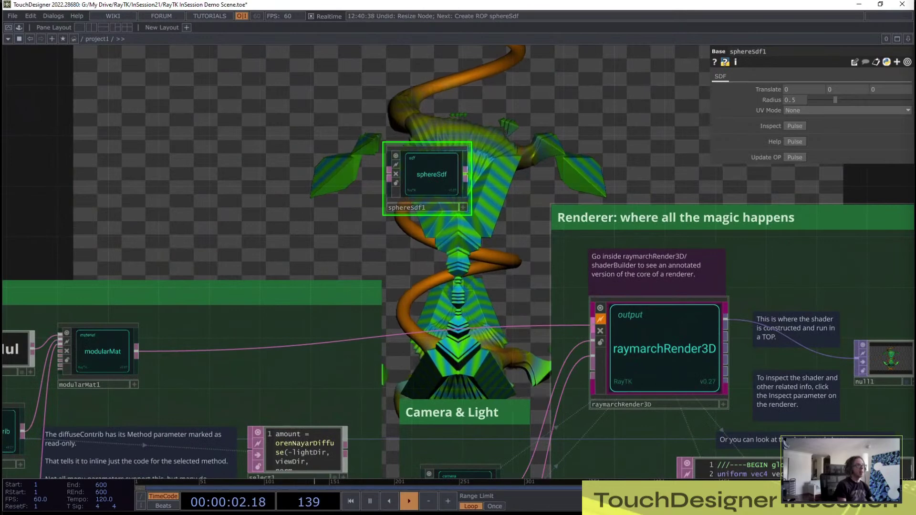
Step: Try feeding the sphereSdf into the first input of raymarchRender3D, and undo the connection
drag(465, 174, 592, 325)
drag(525, 181, 310, 395)
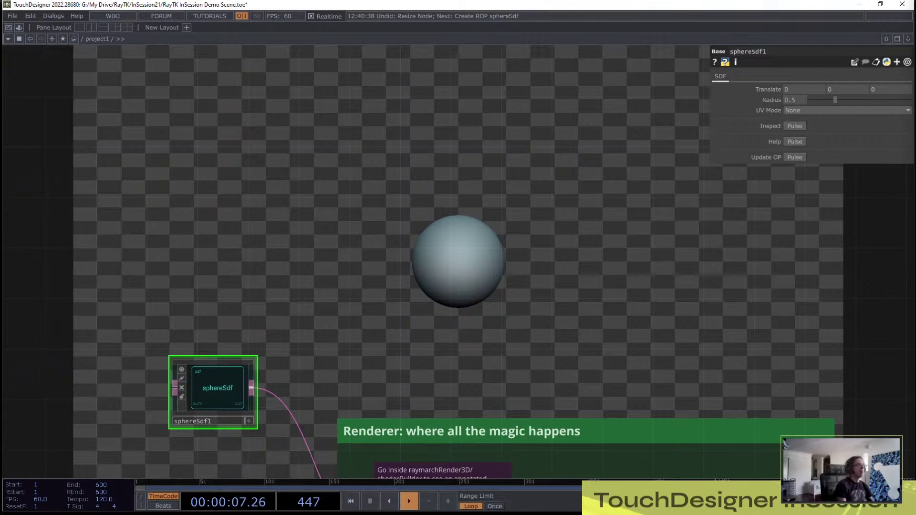
key(ctrl+z)
drag(348, 288, 417, 213)
Step: Reopen the RayTK Palette, browse the 2D SDF operators and their thumbnails, and close it
key(alt+r)
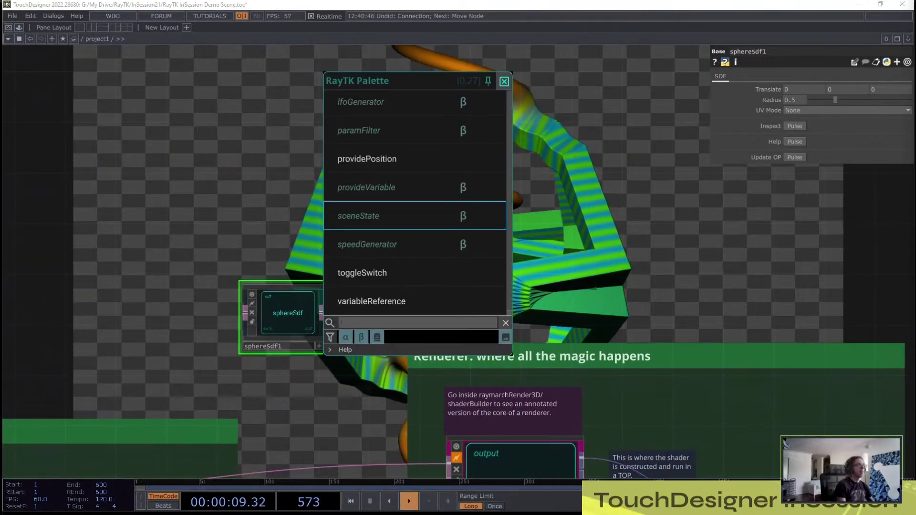
scroll(415, 159, up, 9)
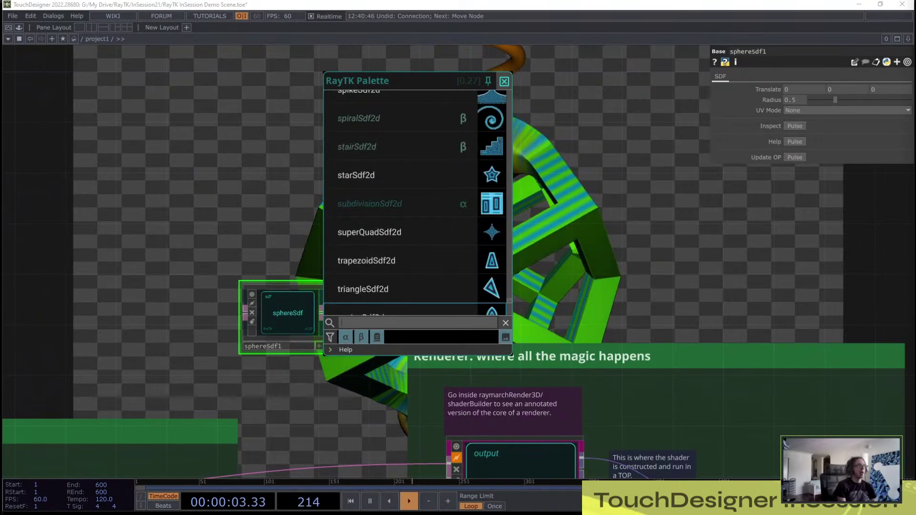
scroll(415, 200, up, 3)
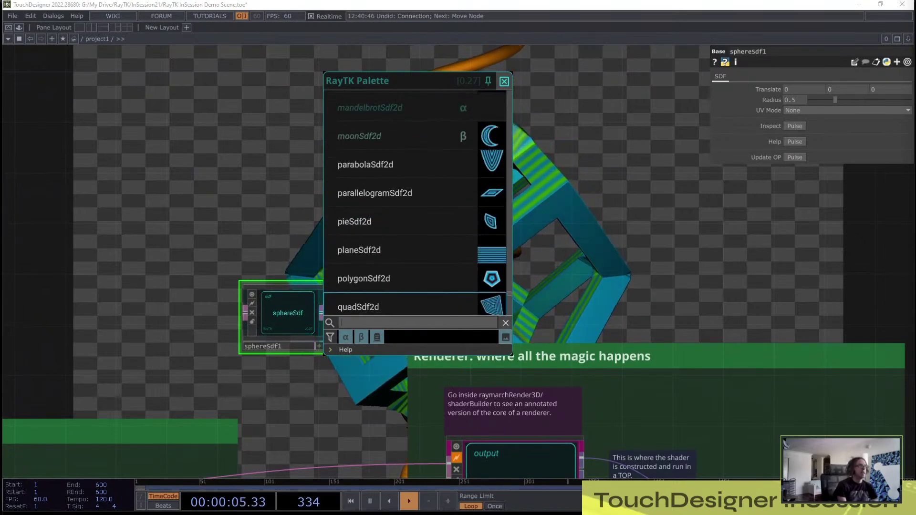
scroll(415, 201, up, 3)
scroll(415, 200, up, 5)
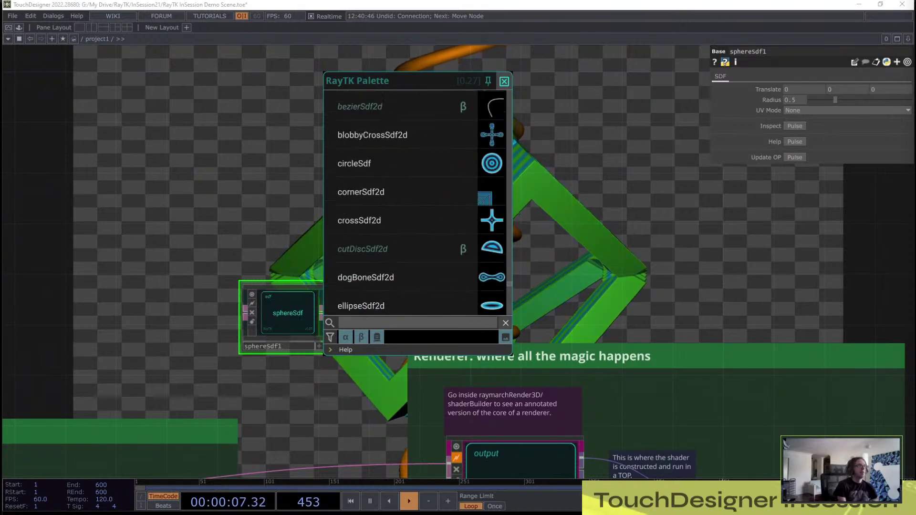
key(Escape)
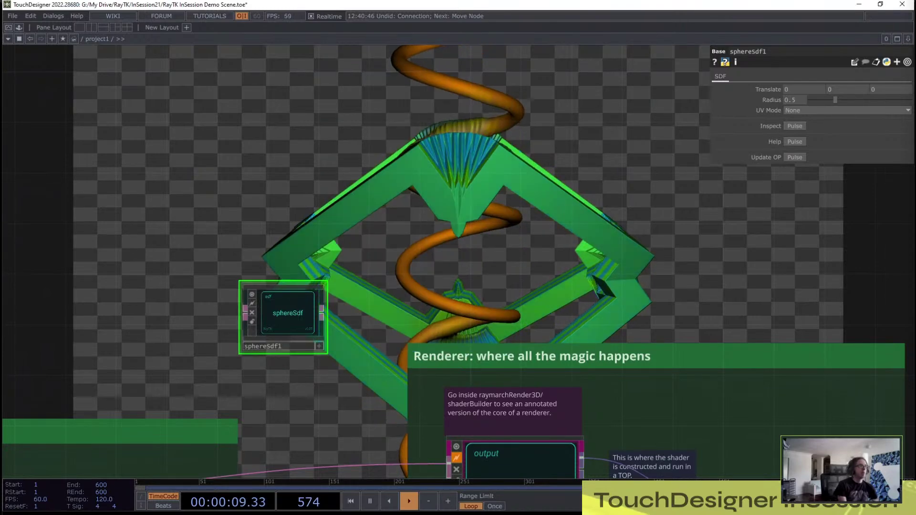
Step: Add a Lambert diffuse contribution to modularMat1 and place the new diffuseContrib above the Null in the Material group
drag(415, 200, 434, 201)
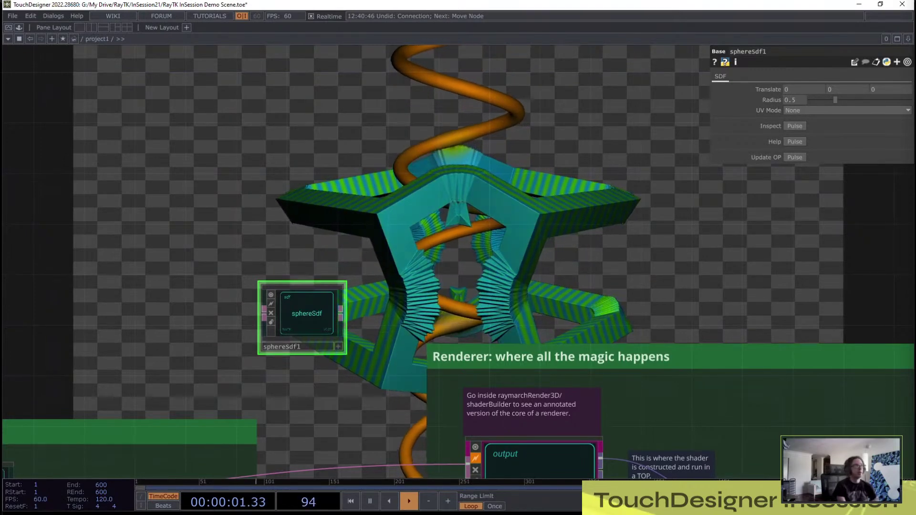
scroll(343, 295, down, 3)
drag(214, 415, 486, 244)
click(353, 265)
scroll(314, 163, up, 2)
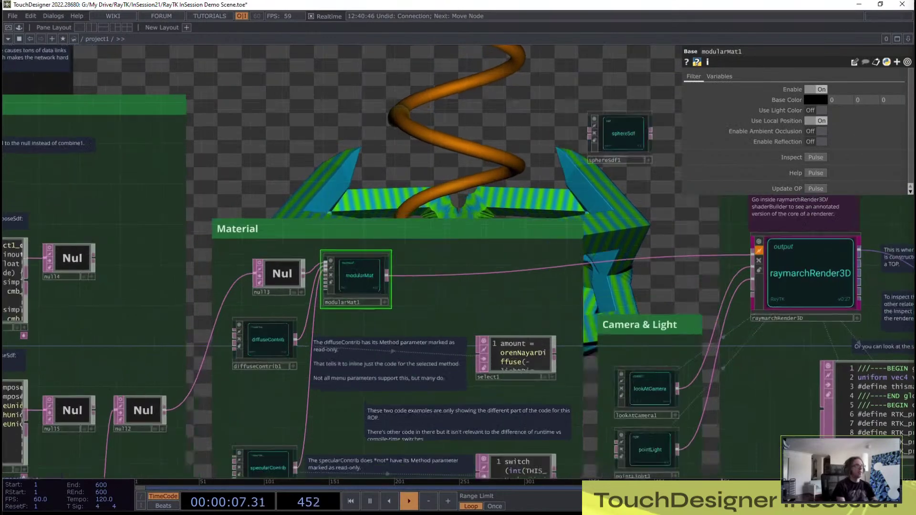
scroll(350, 288, up, 2)
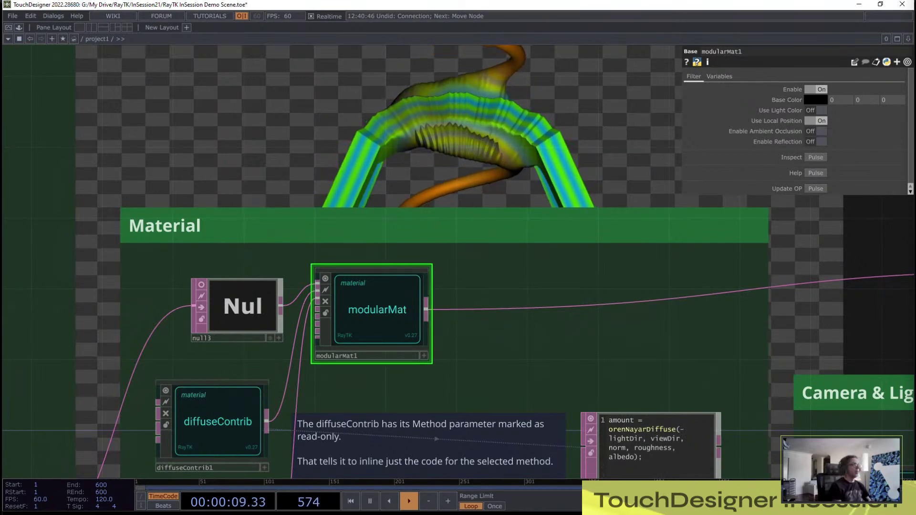
key(alt+e)
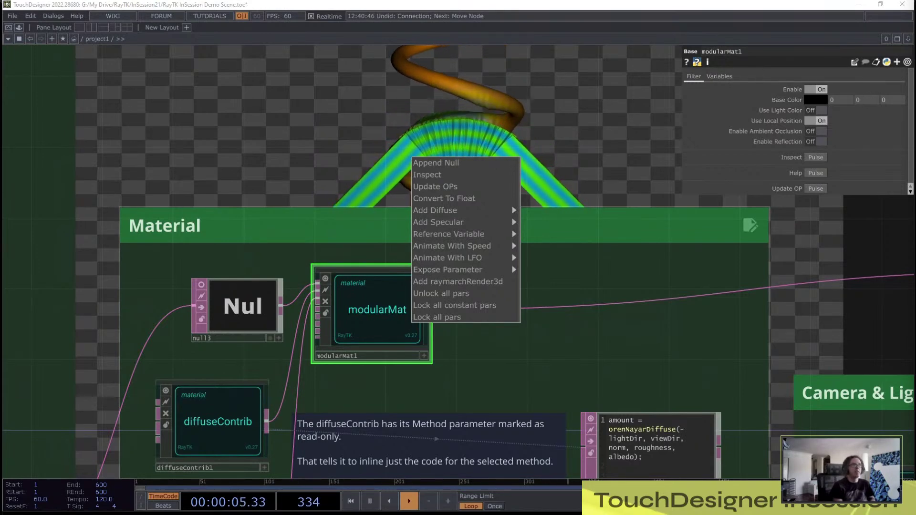
mouse_move(458, 222)
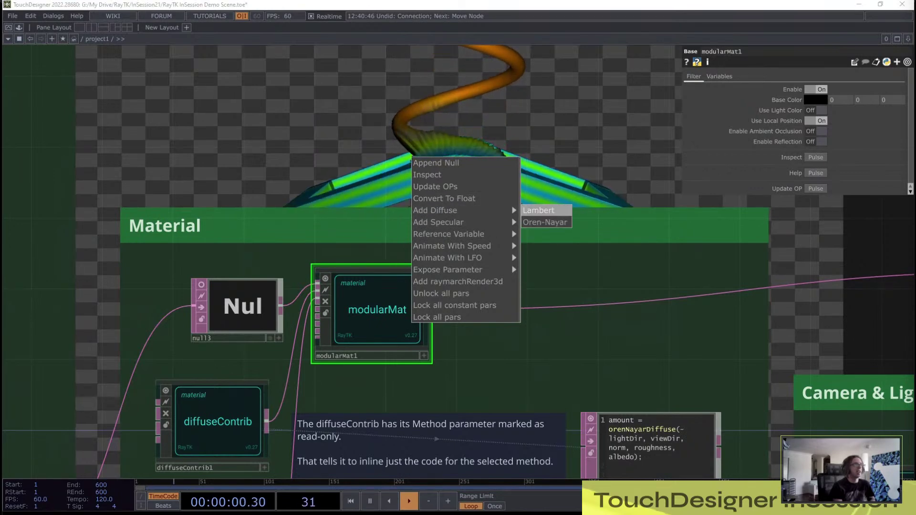
click(539, 211)
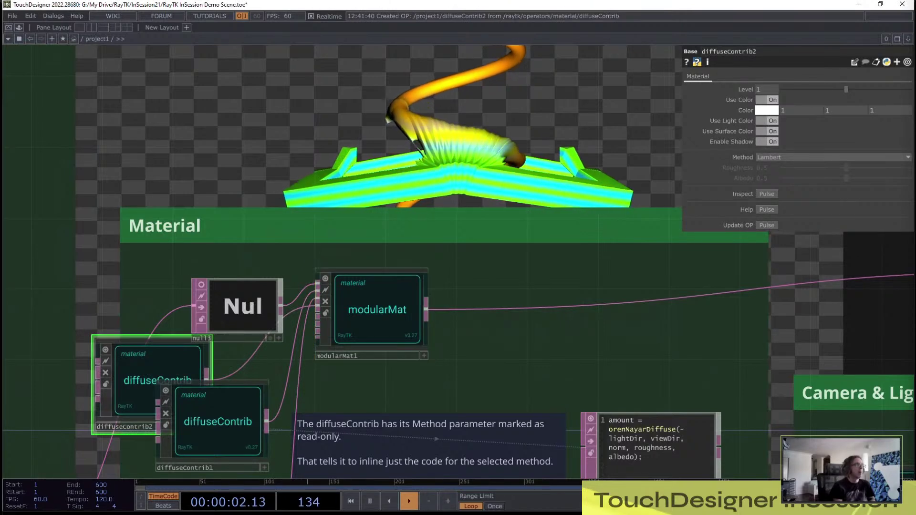
drag(143, 368, 149, 191)
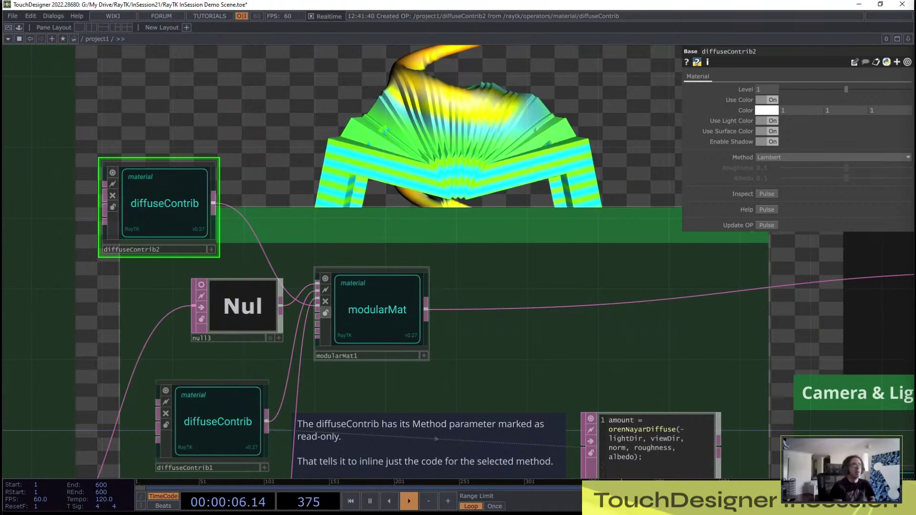
Step: Try converting modularMat1's output to float, undo that conversion, and check the material's Animate With Speed options
click(376, 317)
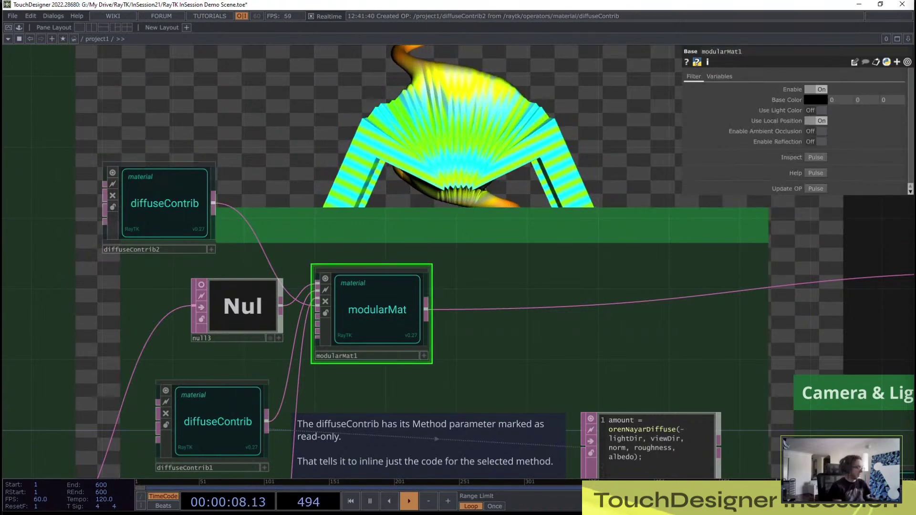
key(alt+e)
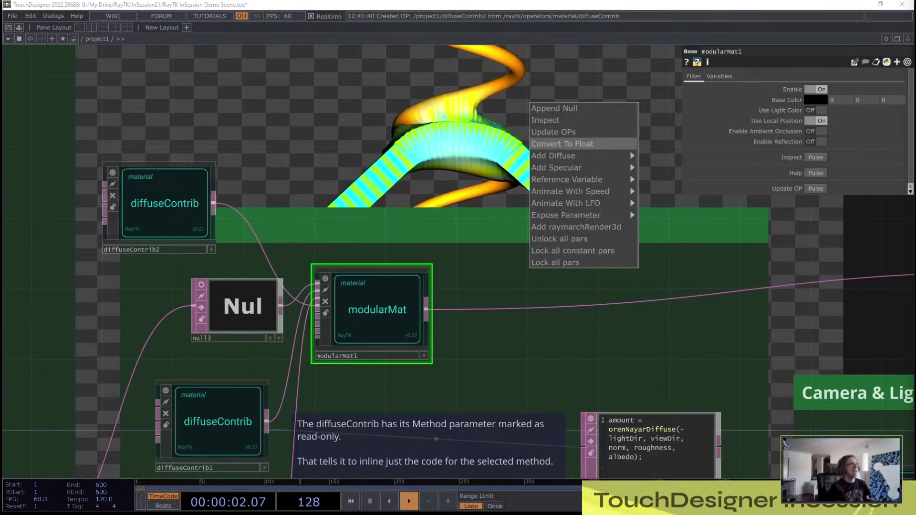
click(549, 144)
click(548, 324)
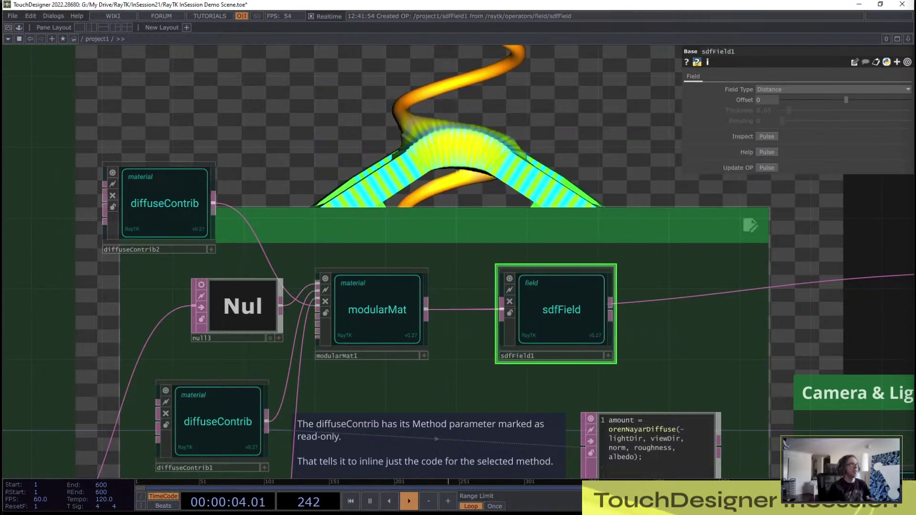
drag(548, 324, 506, 165)
key(ctrl+z)
key(ctrl+z)
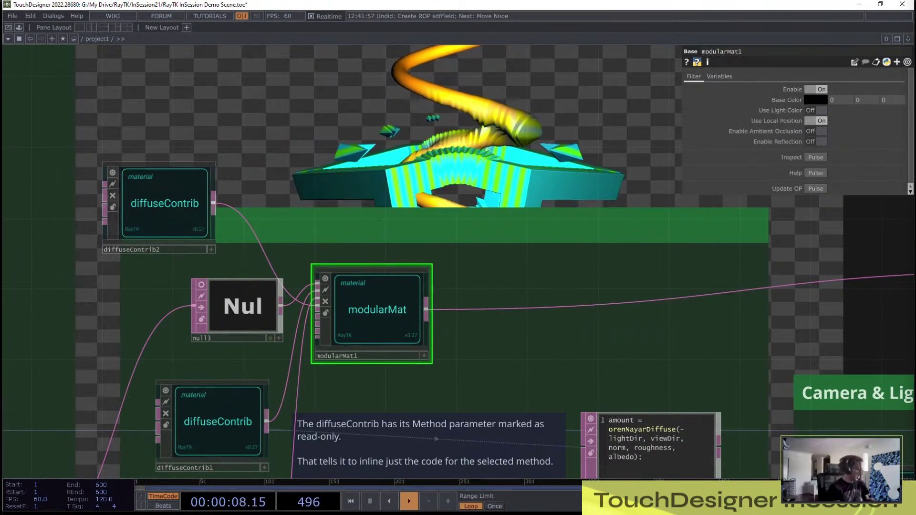
key(alt+e)
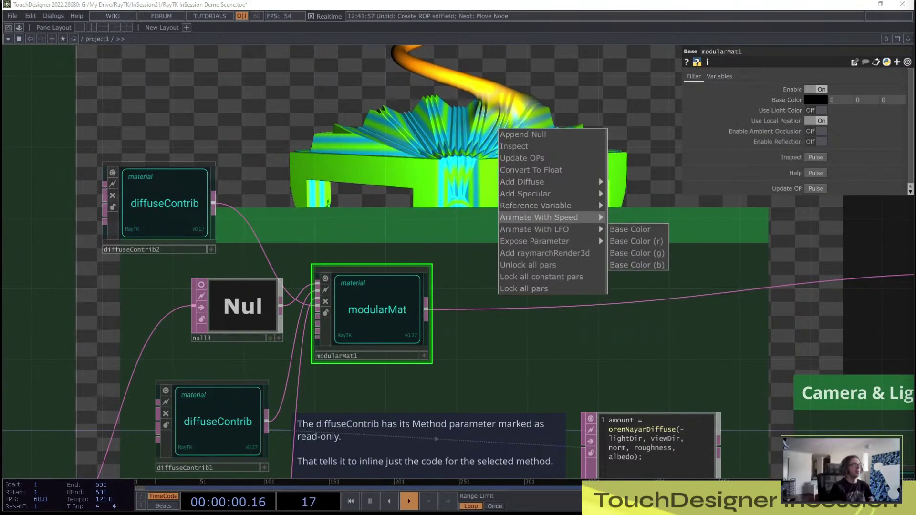
key(Escape)
Step: Animate the Amplitude parameter of waveField1 with an LFO
scroll(267, 170, down, 7)
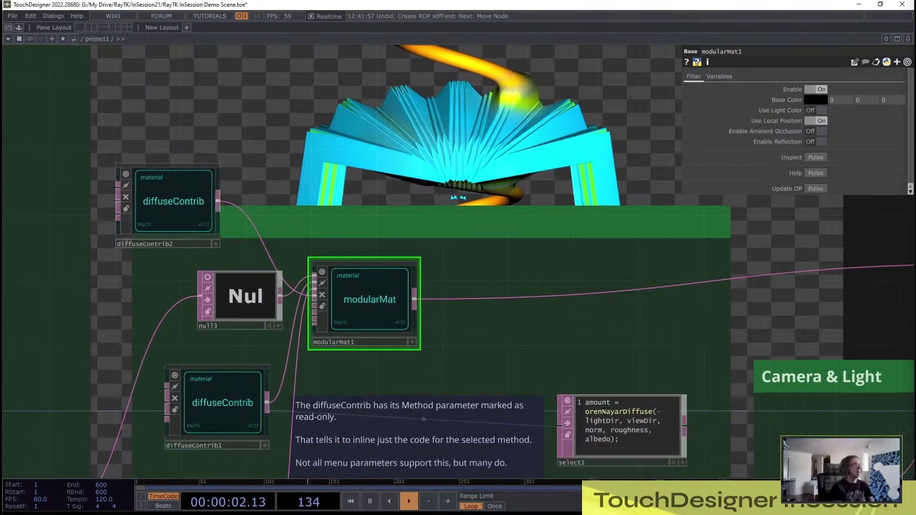
drag(267, 170, 817, 108)
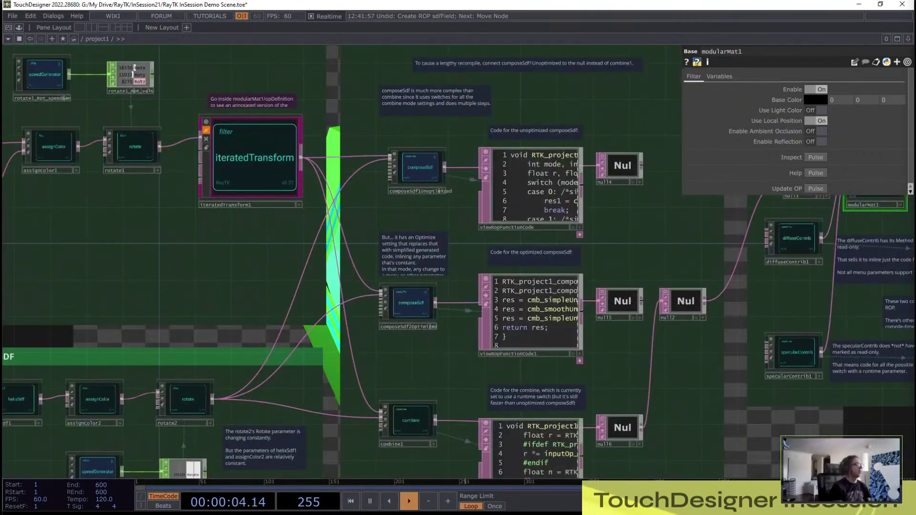
drag(91, 182, 449, 223)
scroll(429, 220, up, 3)
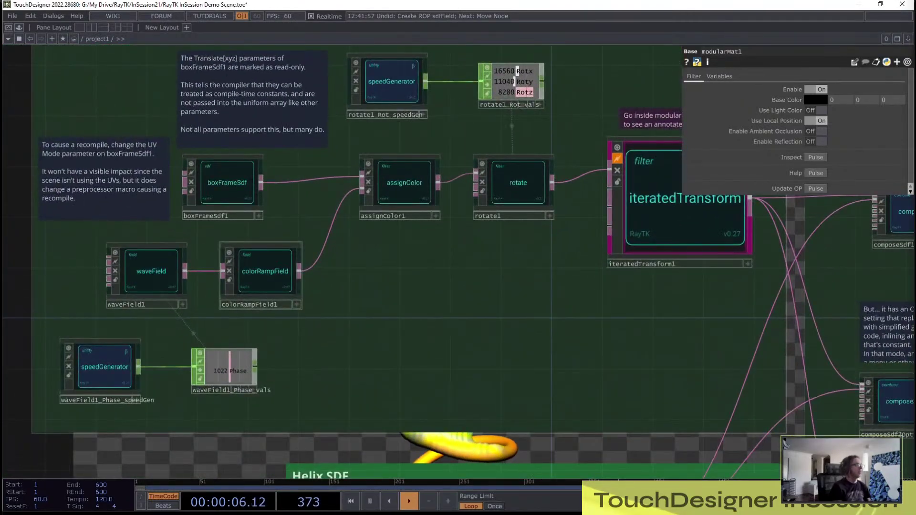
click(261, 282)
click(149, 282)
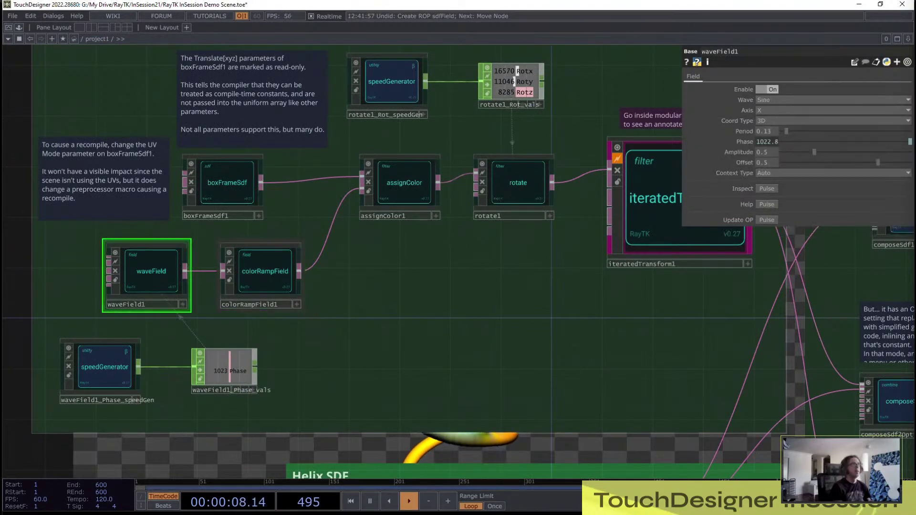
scroll(311, 380, up, 3)
drag(311, 380, 607, 203)
drag(510, 215, 607, 194)
drag(164, 111, 160, 210)
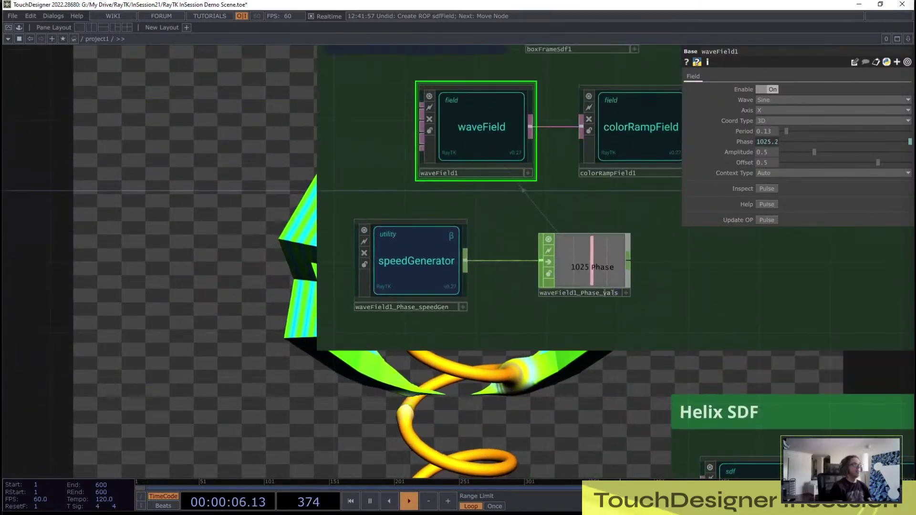
key(alt+e)
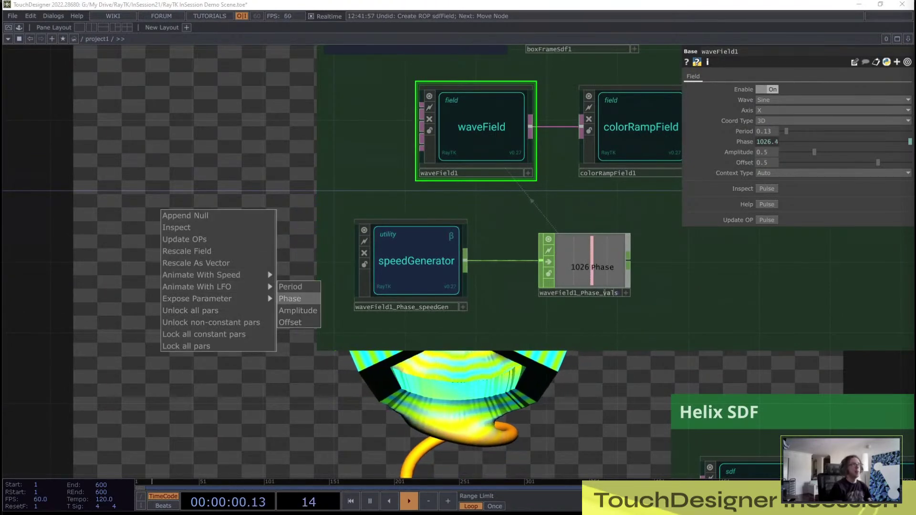
click(298, 310)
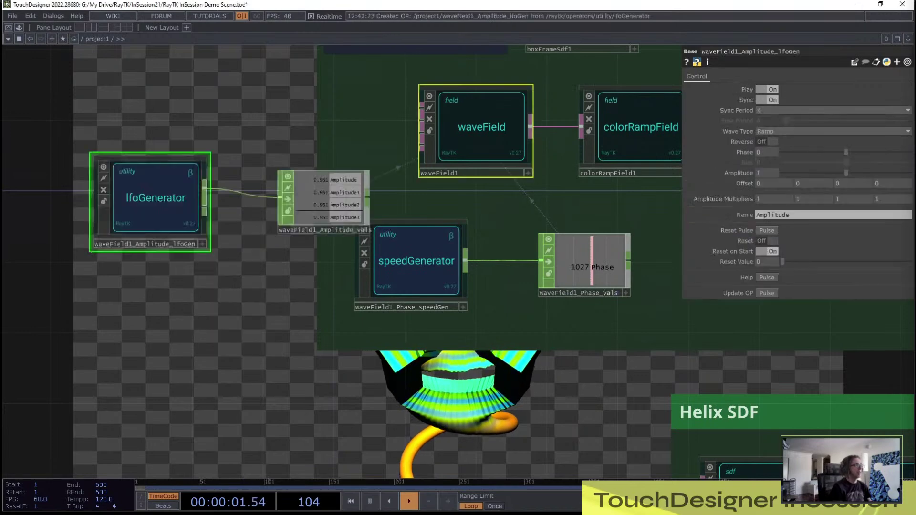
Step: Move the amplitude lfoGenerator and its values node clear of the speedGenerator, and enter the lfoGenerator's internal network
right_drag(305, 254, 147, 203)
drag(147, 203, 105, 182)
drag(157, 267, 219, 293)
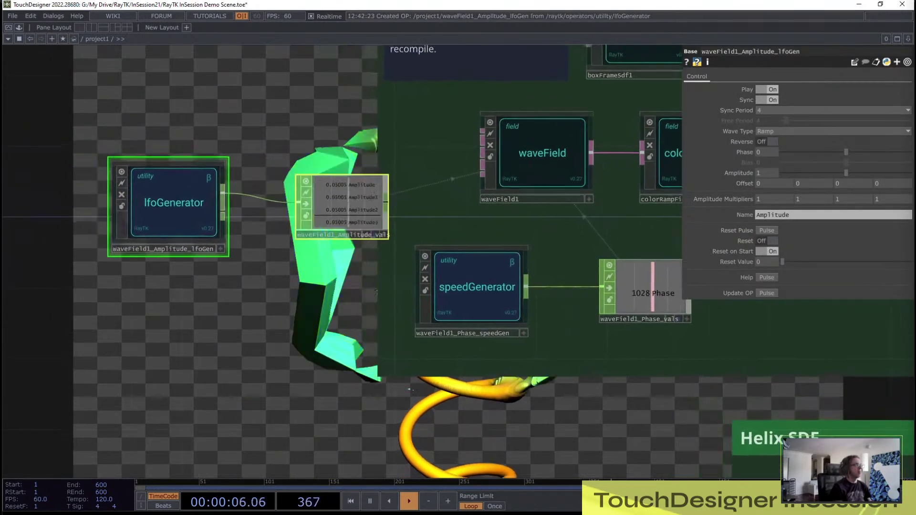
drag(165, 209, 122, 223)
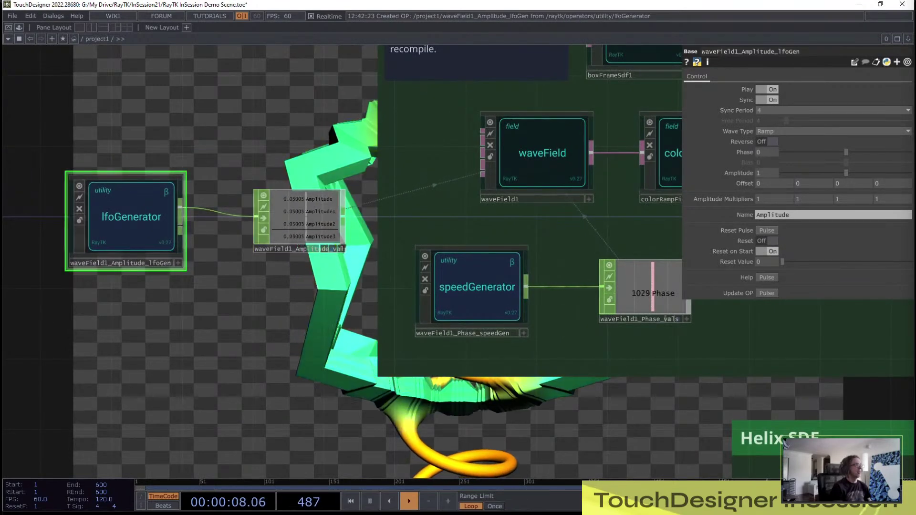
key(i)
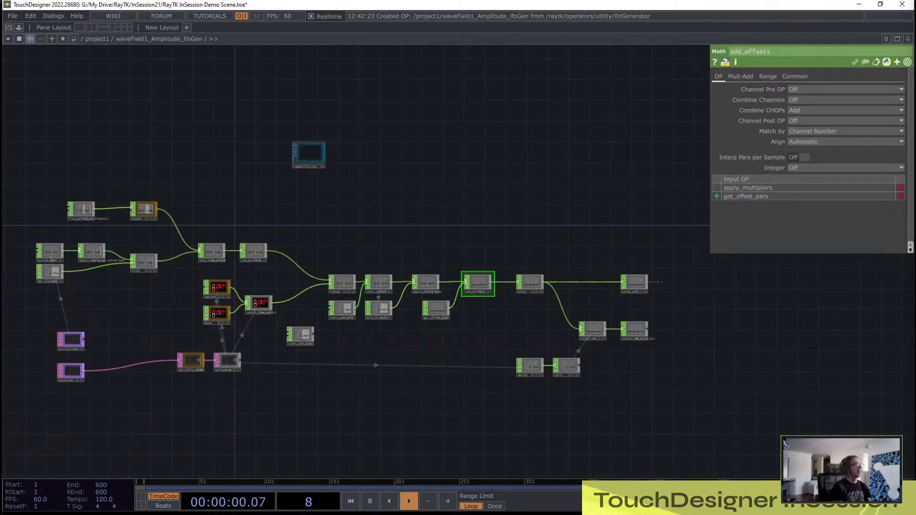
Step: Return to the project1 network and reveal the expression driving waveField1's Amplitude parameter
click(30, 39)
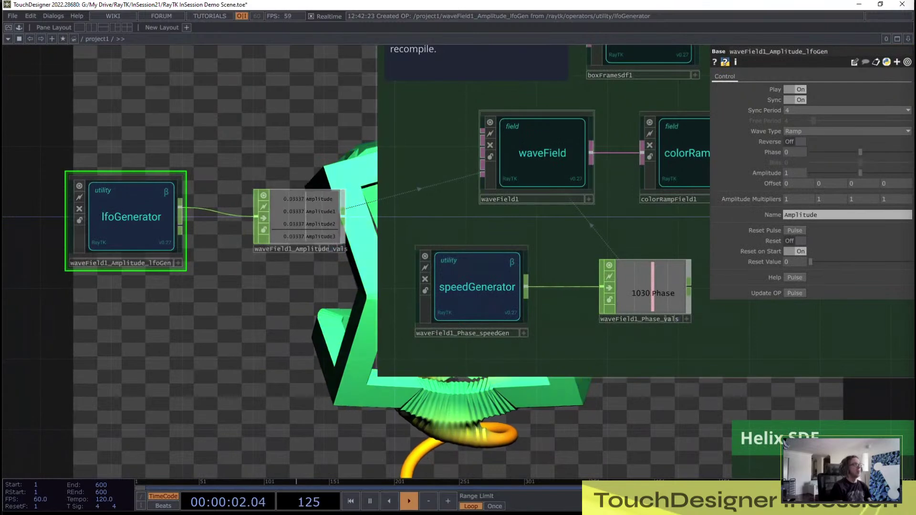
click(537, 160)
click(766, 152)
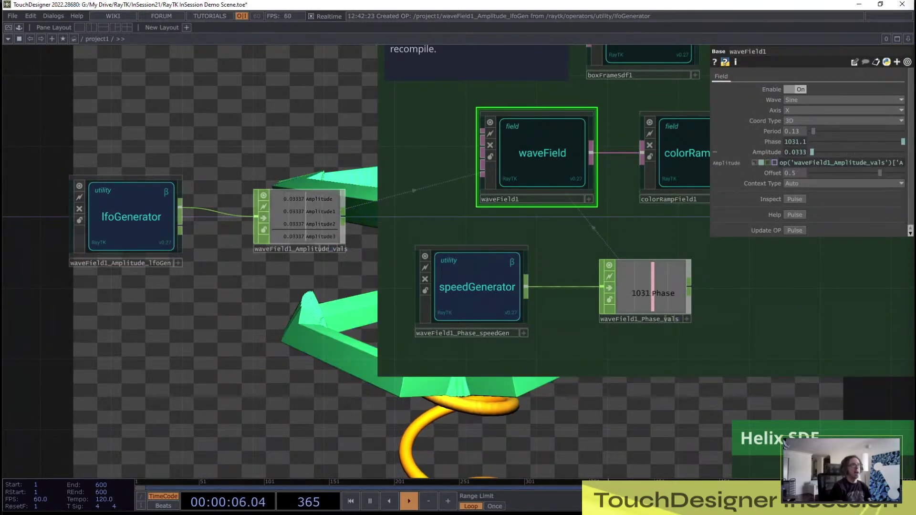
Step: Undo the node moves and the creation of the amplitude lfoGenerator
key(ctrl+z)
drag(548, 229, 559, 205)
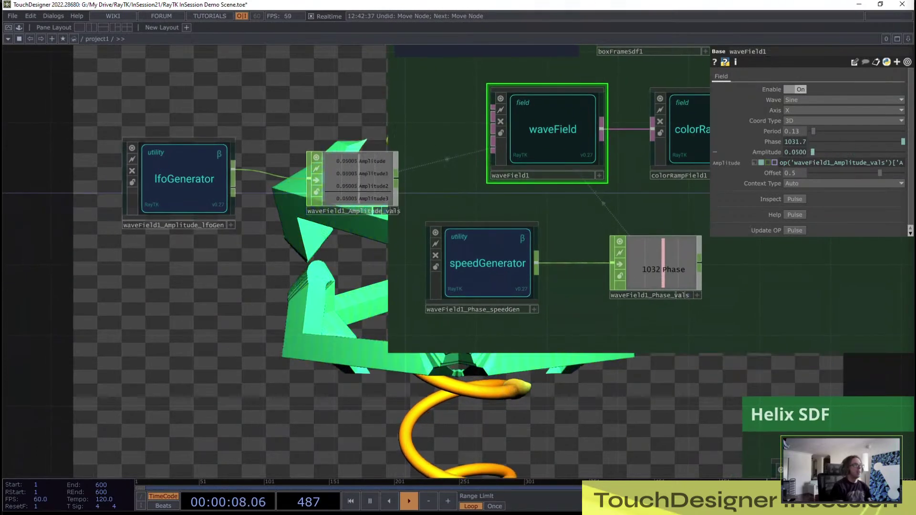
drag(420, 380, 310, 394)
scroll(309, 394, down, 2)
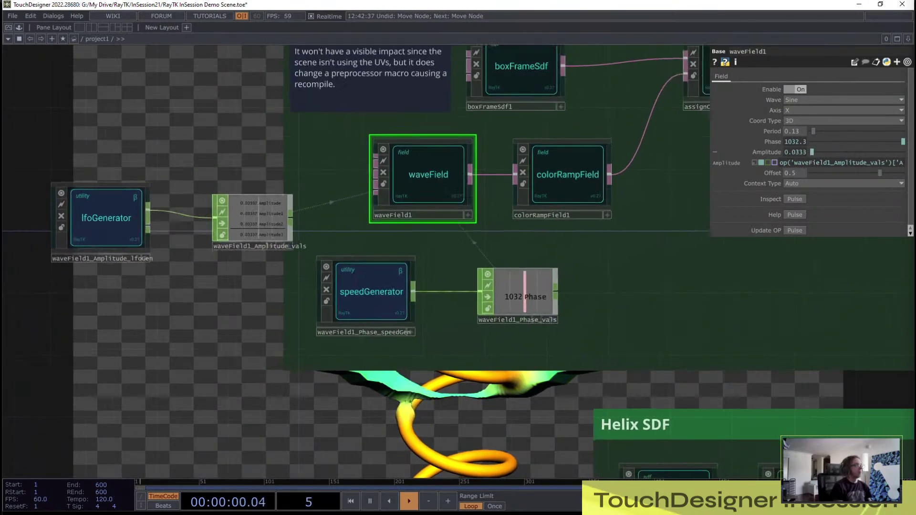
key(ctrl+z)
key(ctrl+z)
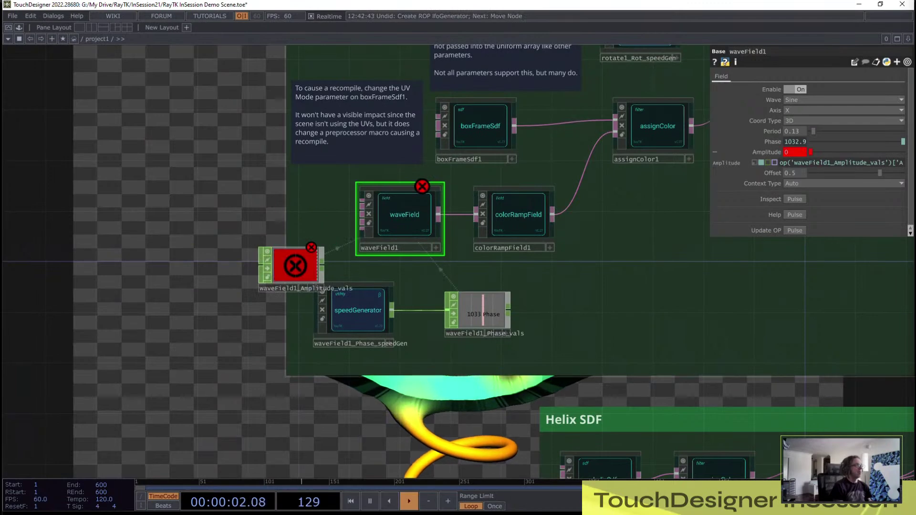
Step: Reset waveField1's Amplitude parameter and delete the leftover waveField1_Amplitude_vals node
right_click(766, 152)
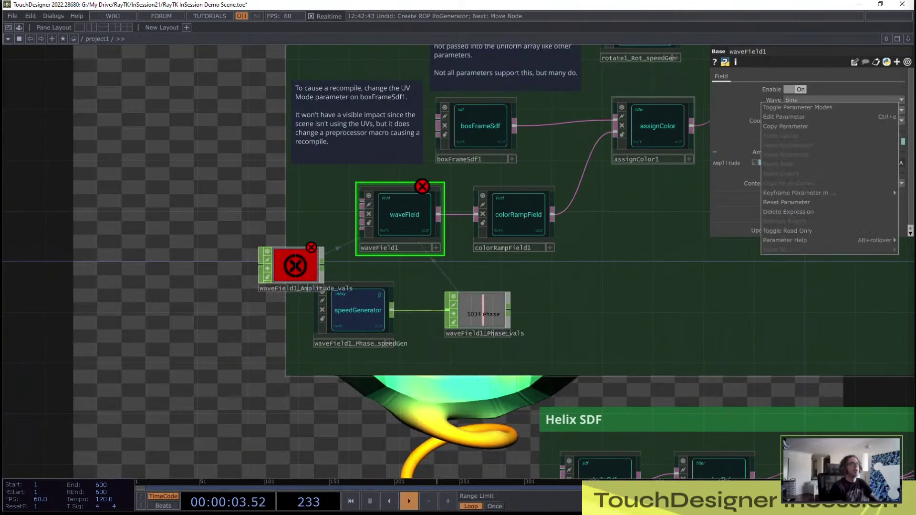
click(787, 202)
click(292, 268)
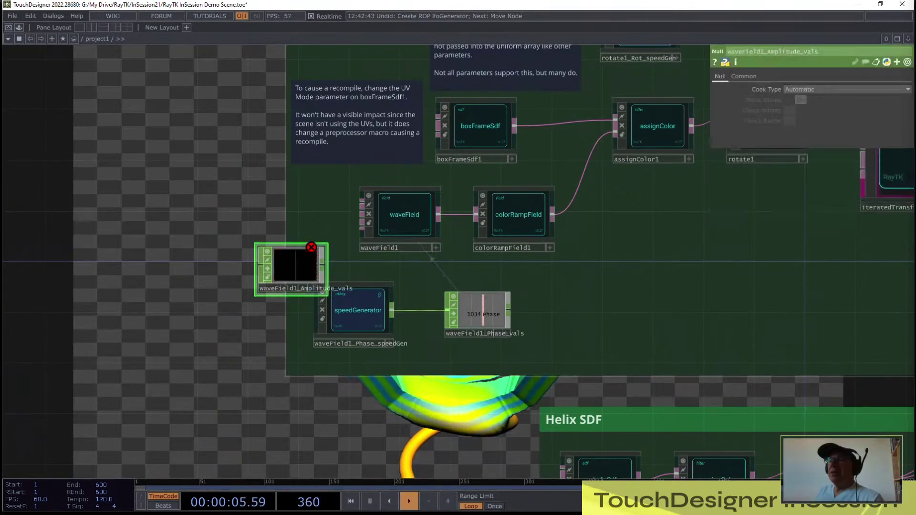
key(Delete)
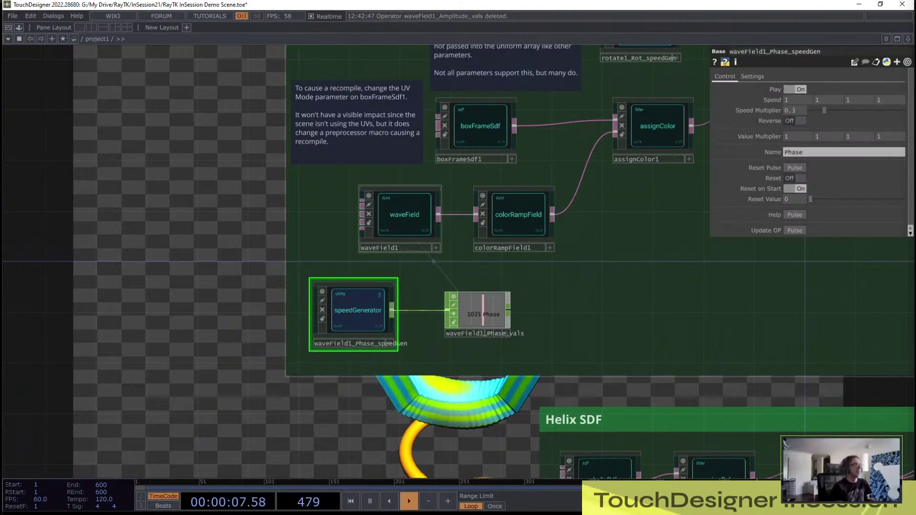
Step: Animate the Amplitude parameter of waveField1 with a speed generator
click(404, 214)
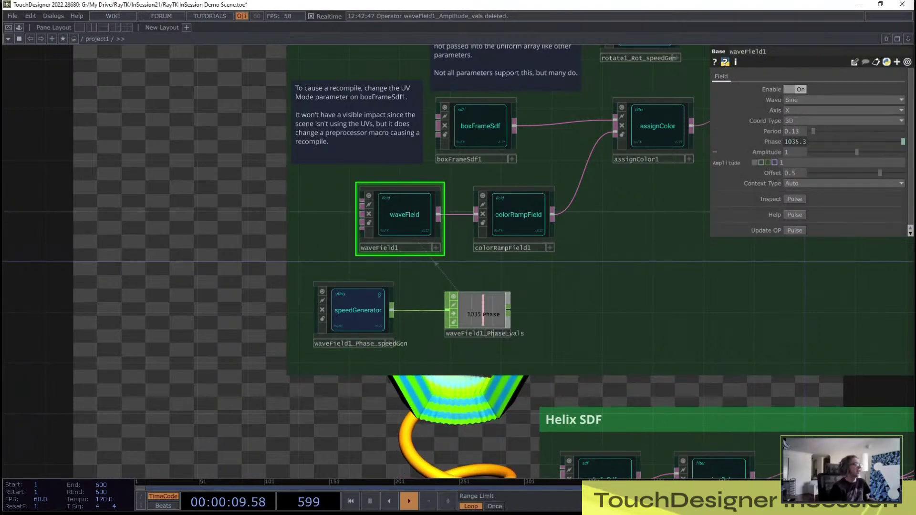
right_click(191, 287)
mouse_move(226, 351)
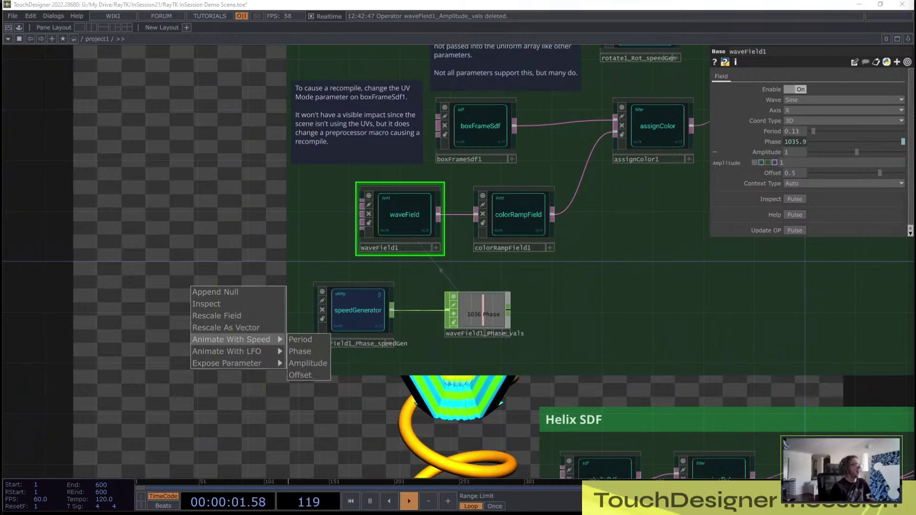
click(307, 363)
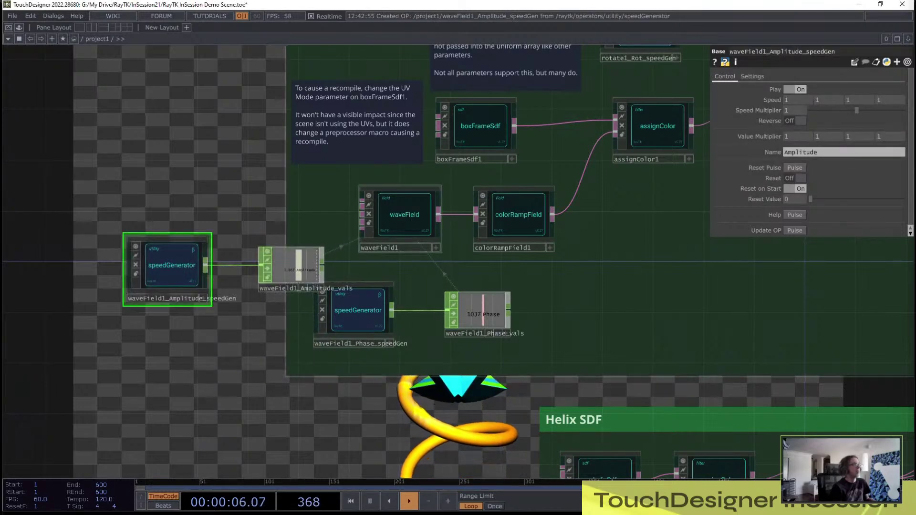
Step: Reset waveField1's Amplitude and delete its amplitude speedGenerator together with the connected values node
click(403, 220)
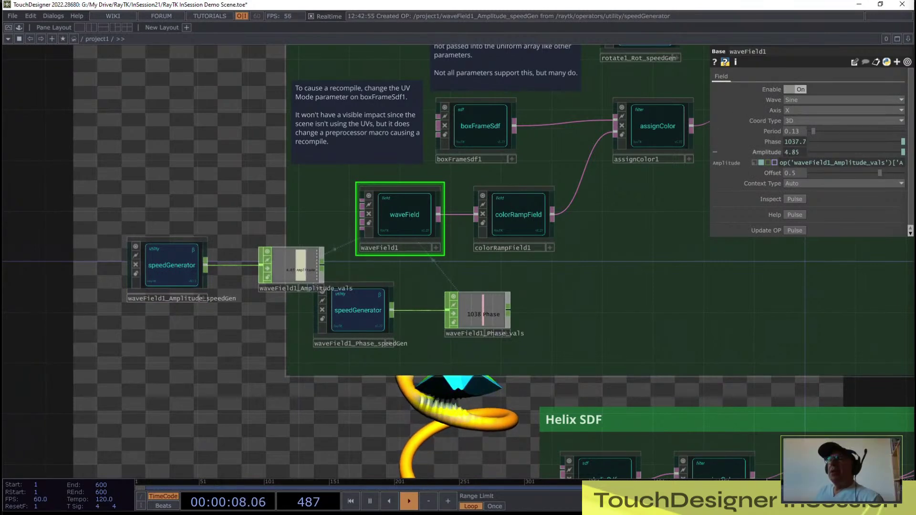
right_click(766, 153)
click(801, 203)
drag(151, 205, 280, 270)
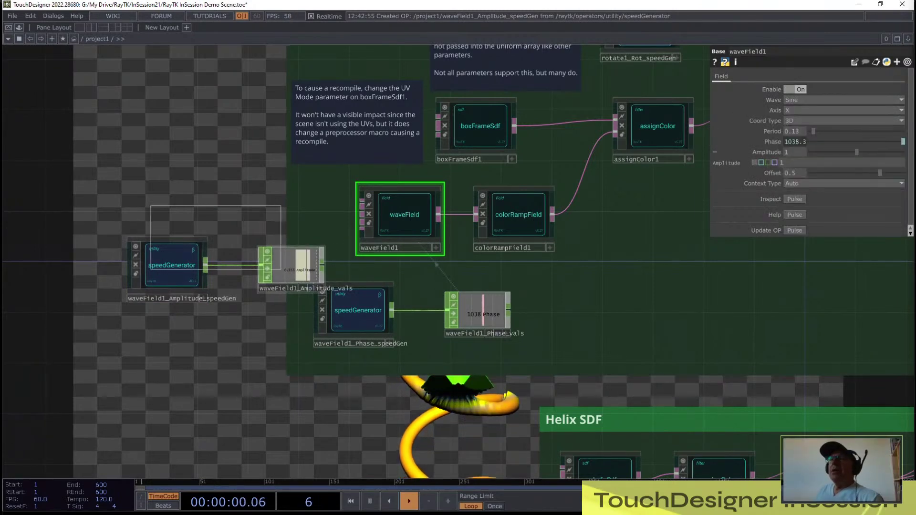
key(Delete)
Step: Browse the post, sdf and sdf2d operators in the RayTK palette and close it
key(h)
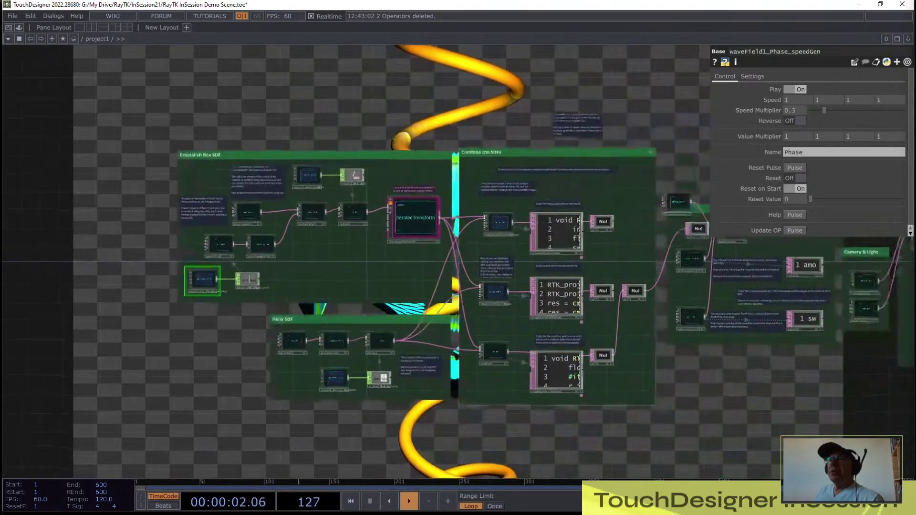
drag(843, 364, 507, 225)
scroll(509, 389, up, 3)
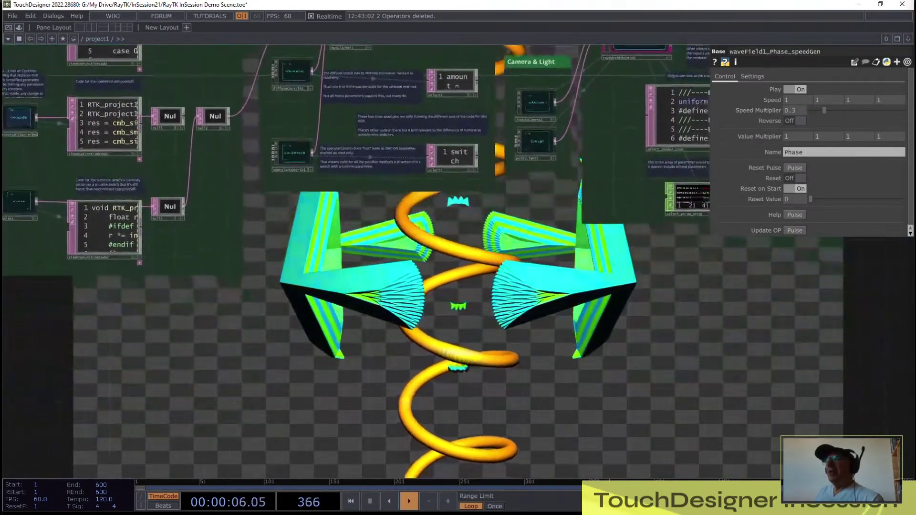
key(ctrl+b)
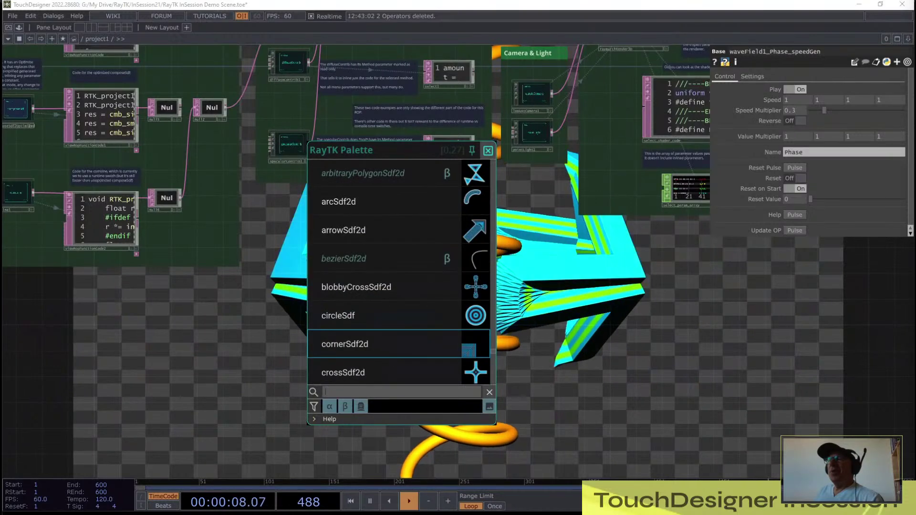
scroll(399, 271, down, 10)
scroll(399, 272, up, 8)
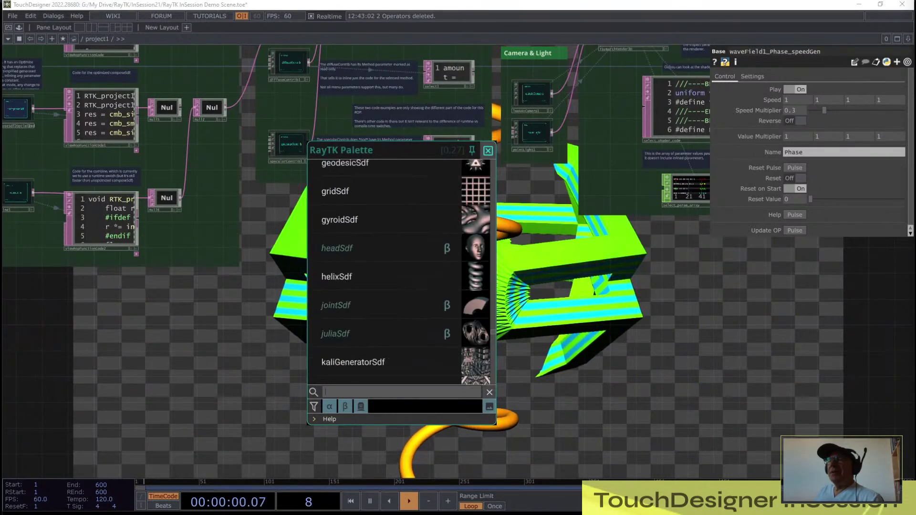
scroll(398, 271, up, 15)
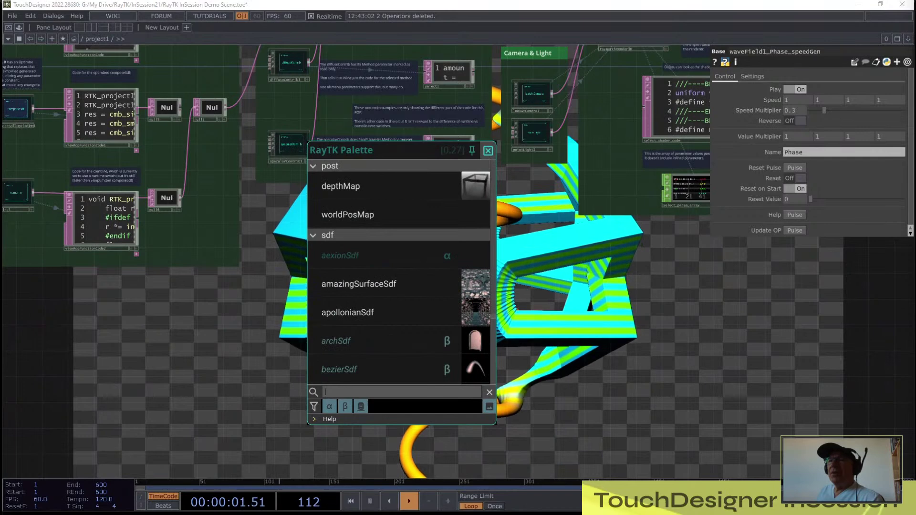
scroll(398, 286, down, 3)
scroll(398, 286, up, 5)
scroll(398, 286, down, 2)
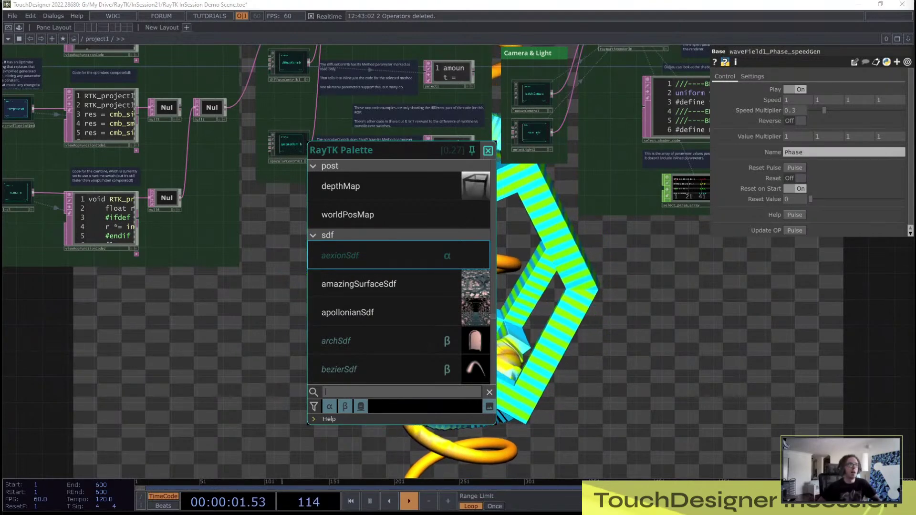
key(Escape)
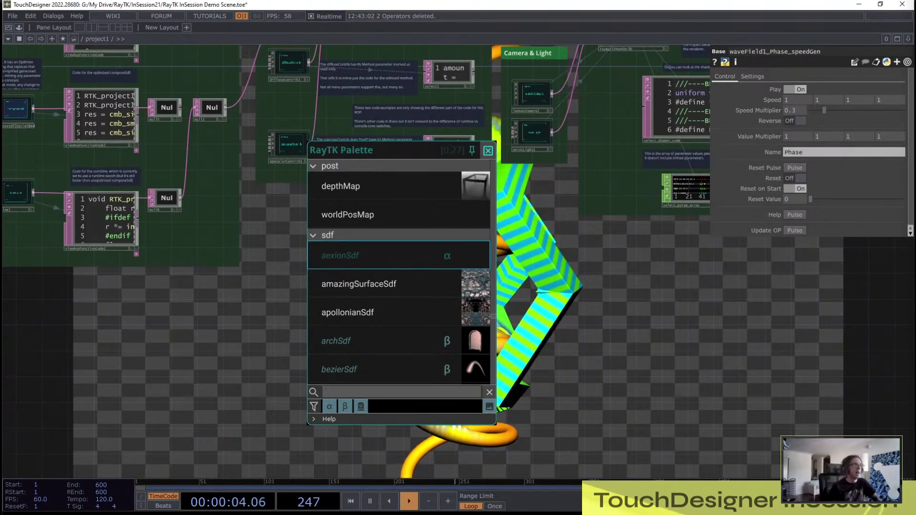
Step: Reopen the RayTK palette, look through the 3D sdf shapes and their thumbnails down to torusSdf, and close it
drag(429, 267, 387, 305)
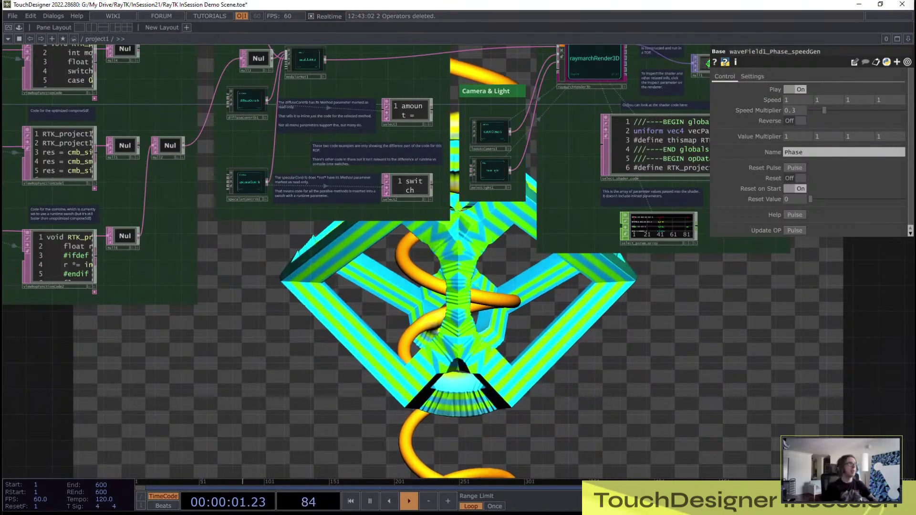
key(alt+r)
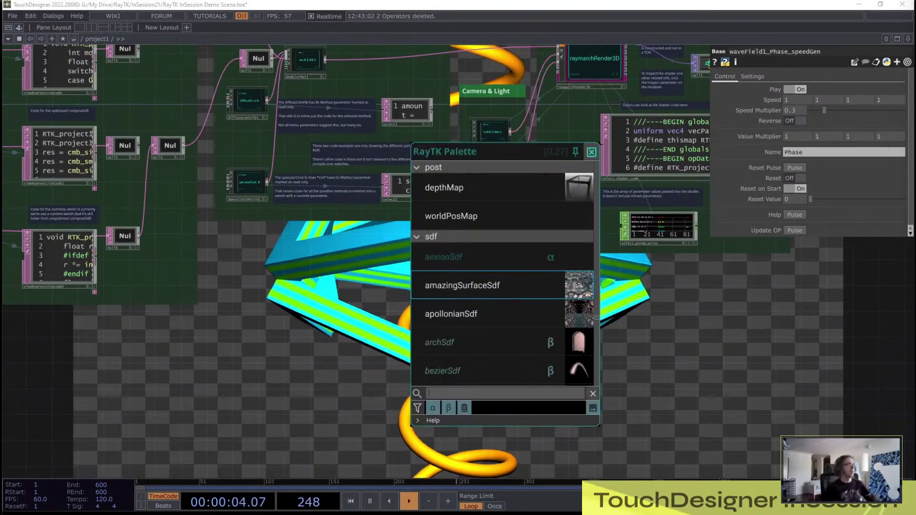
key(Down)
key(Down)
key(Down)
key(Down)
key(Down)
key(Down)
key(Down)
key(Down)
key(Down)
key(Down)
key(Down)
key(Down)
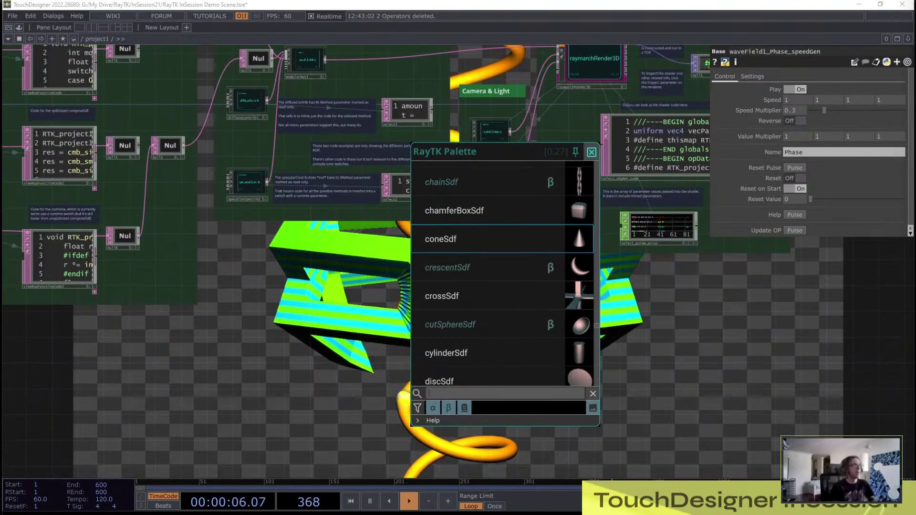
key(Down)
key(Down)
key(Down)
key(Down)
key(Down)
key(Down)
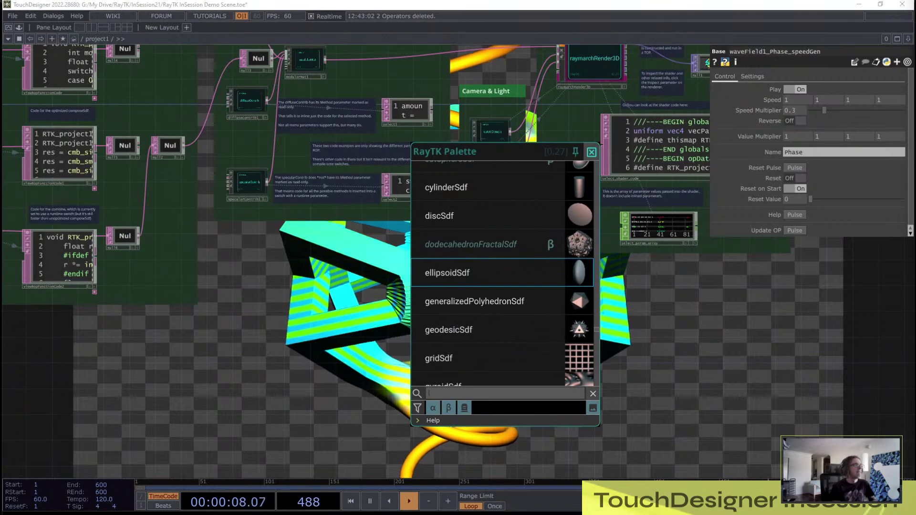
scroll(501, 273, down, 6)
scroll(502, 272, down, 3)
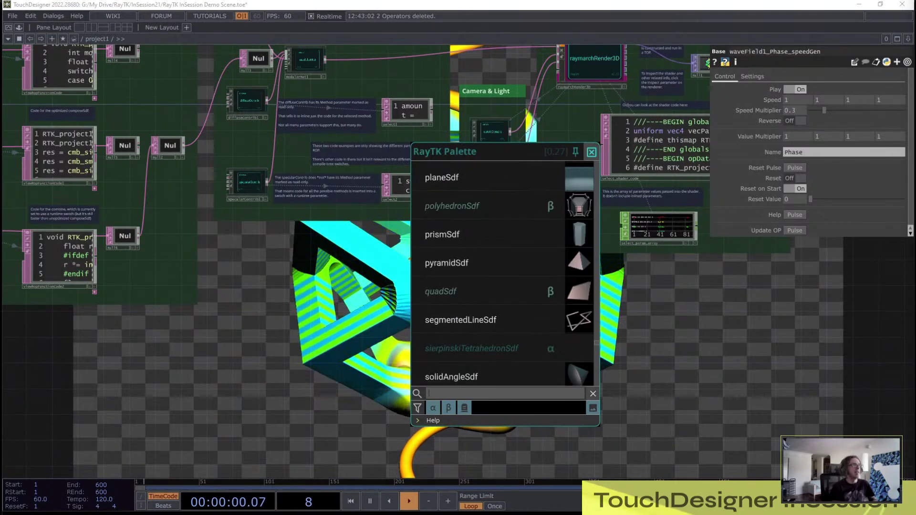
scroll(501, 273, down, 5)
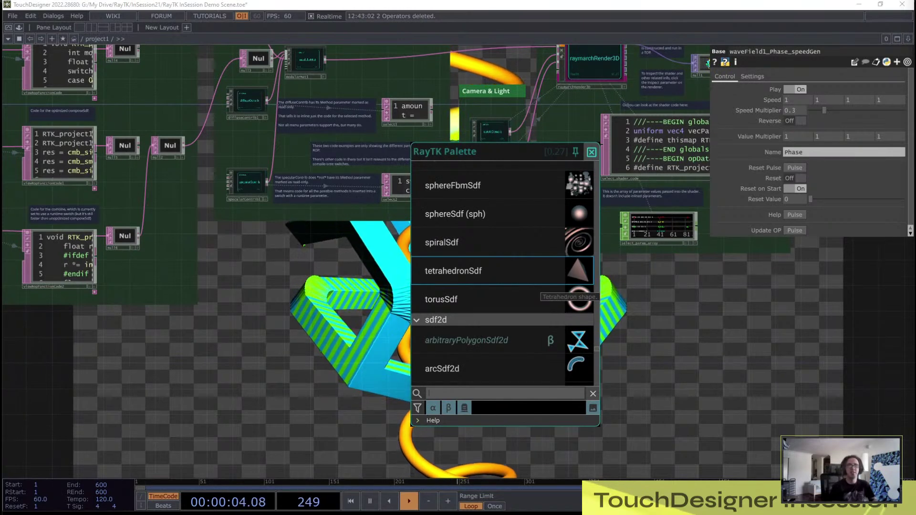
scroll(502, 269, up, 3)
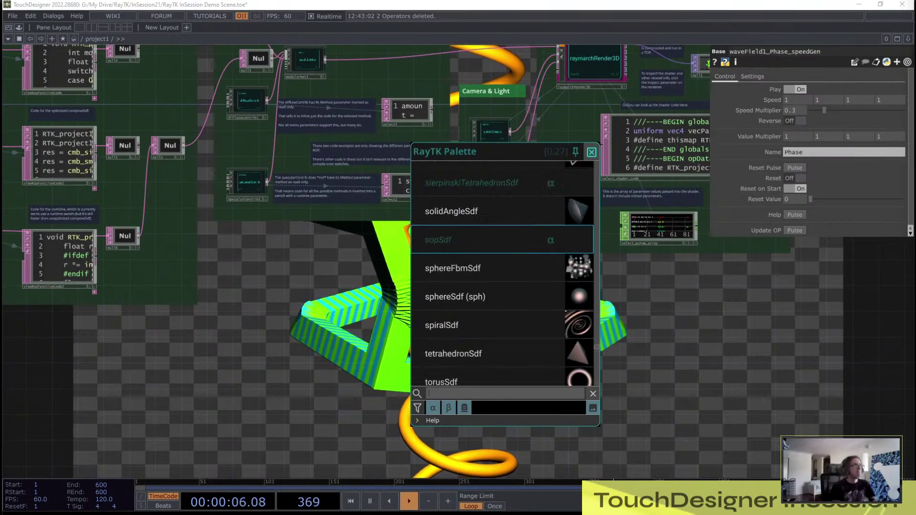
key(Escape)
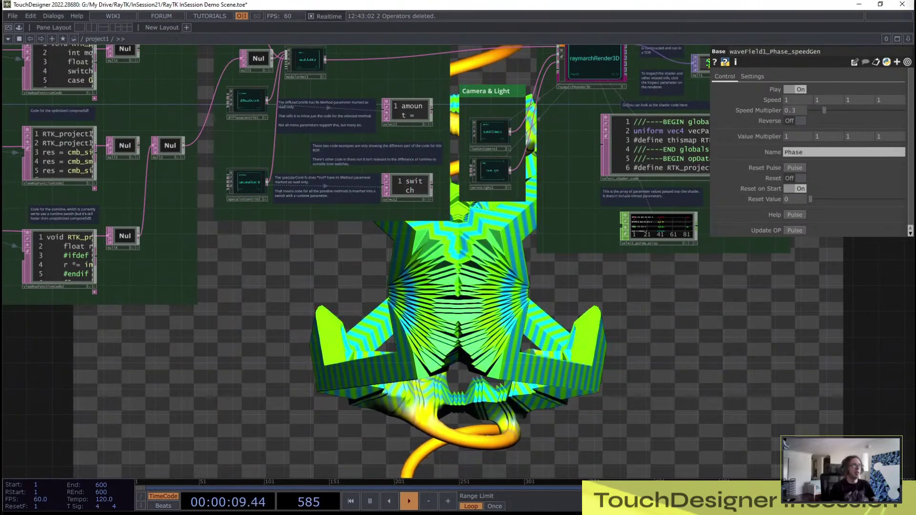
Step: Delete the stray sphereSdf1 operator above the Camera & Light group
drag(501, 267, 447, 426)
click(419, 131)
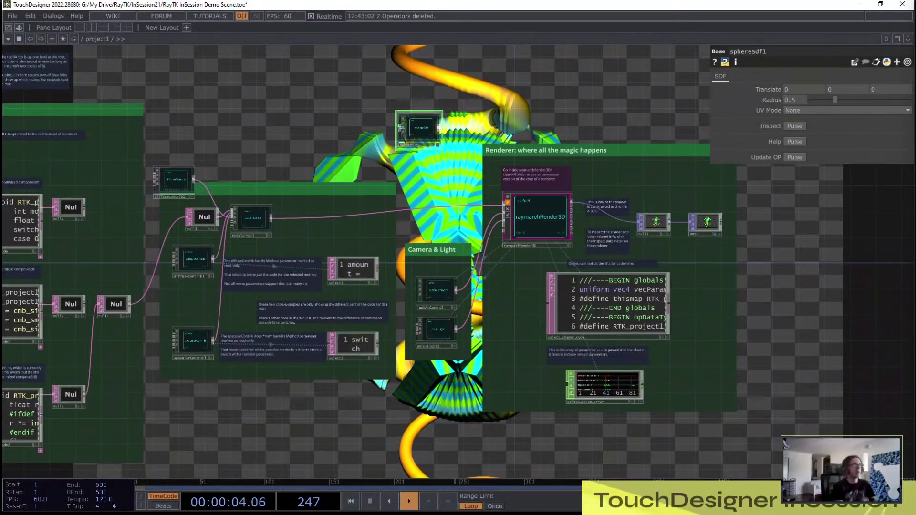
key(Delete)
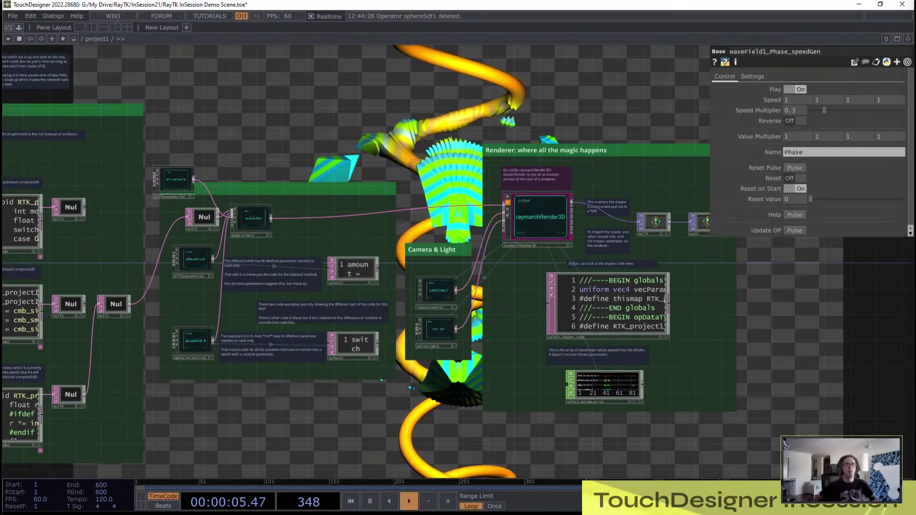
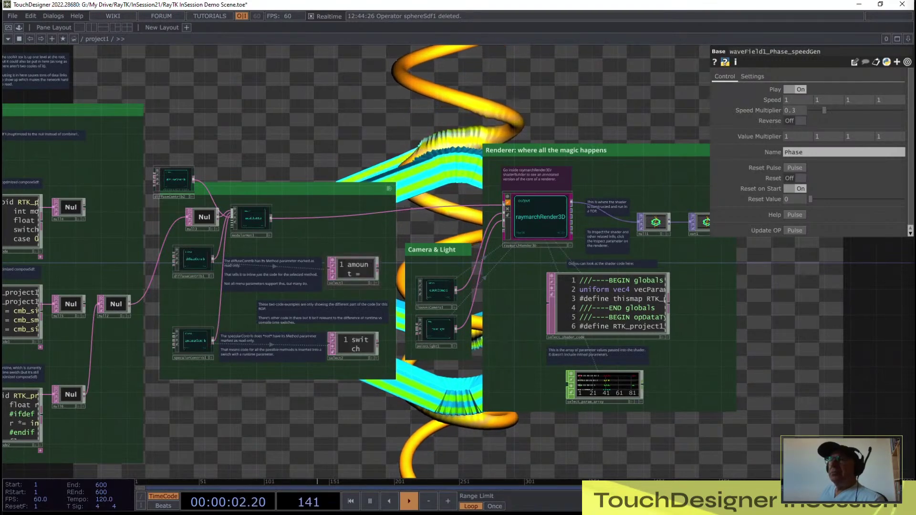
Step: Search the RayTK palette for "sph" and add a sphereSdf in the empty area below the existing groups
drag(429, 200, 529, 338)
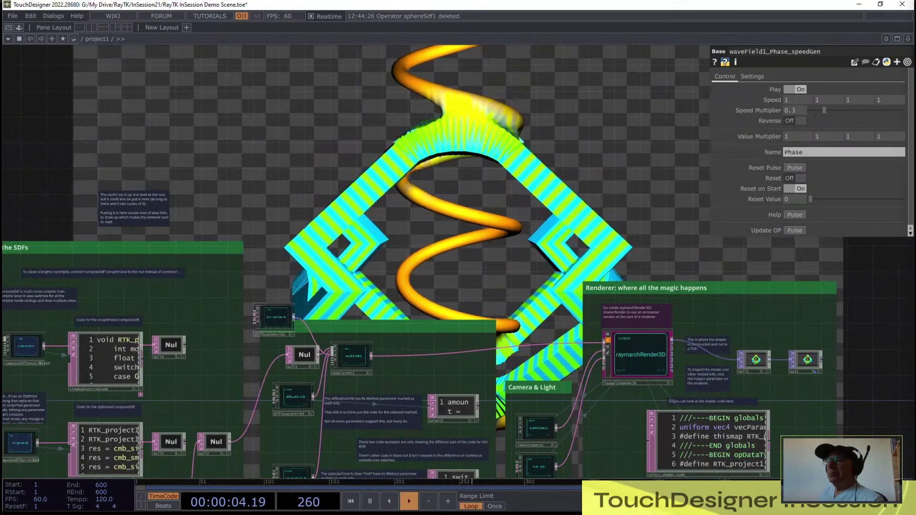
drag(334, 306, 584, 122)
drag(550, 356, 447, 156)
key(alt+r)
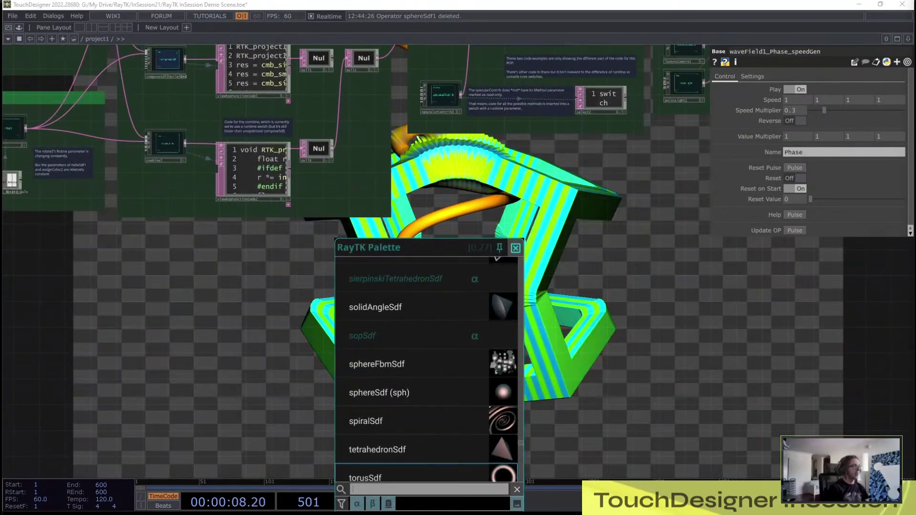
text(sph)
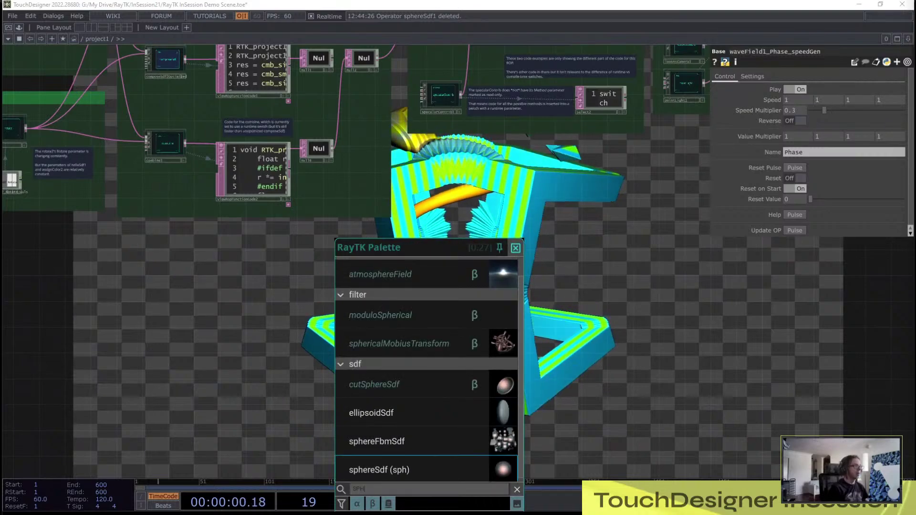
key(Return)
Step: Search the RayTK palette for "bf", add a boxFrameSdf, and move the sphereSdf directly below it
key(alt+r)
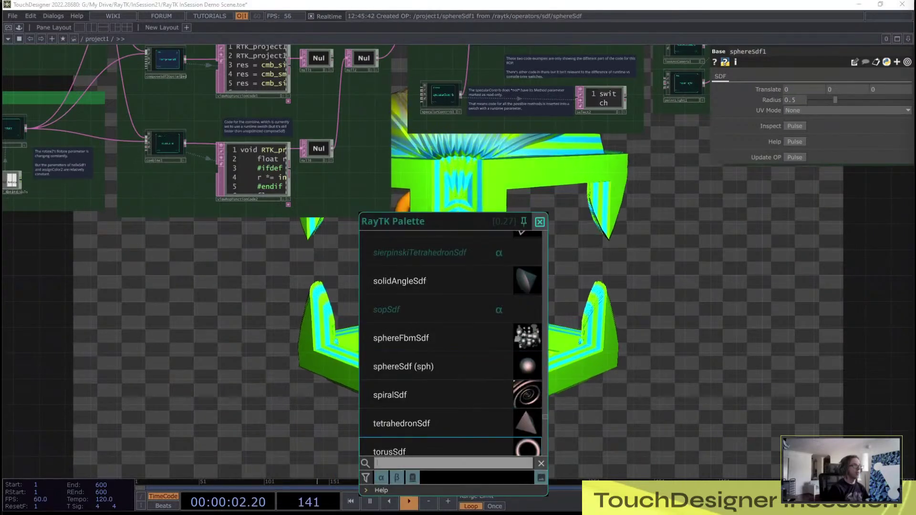
text(bf)
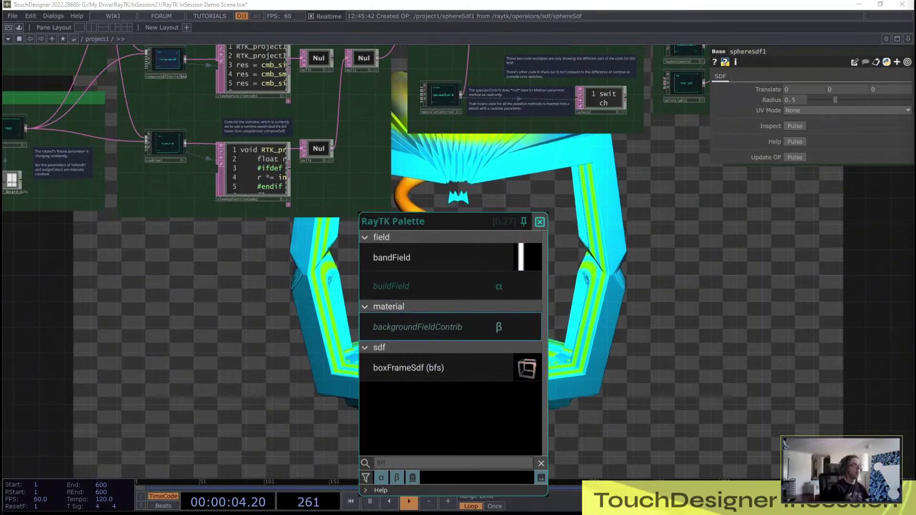
key(Return)
scroll(456, 285, up, 3)
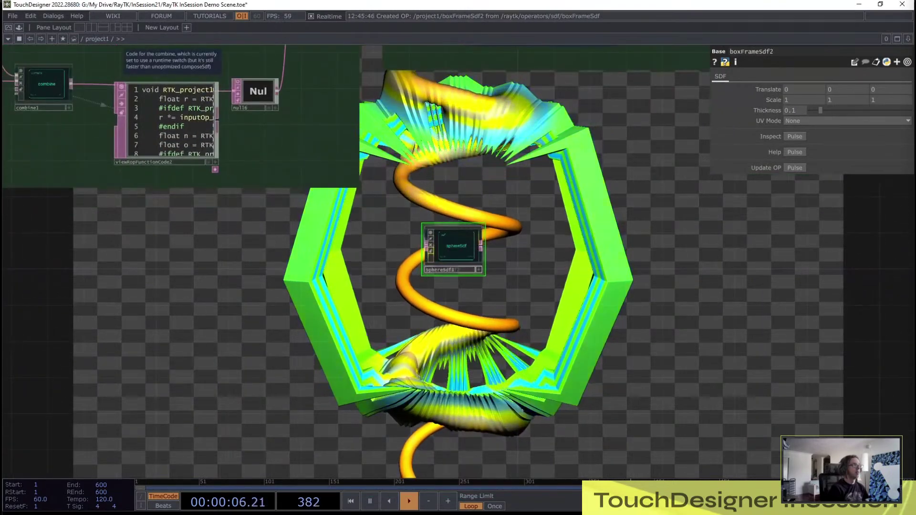
drag(455, 253, 459, 322)
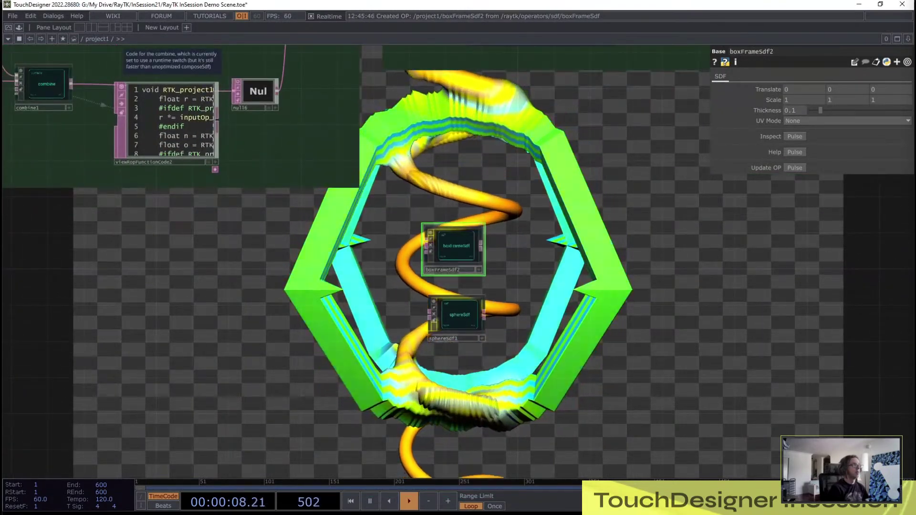
scroll(464, 260, up, 2)
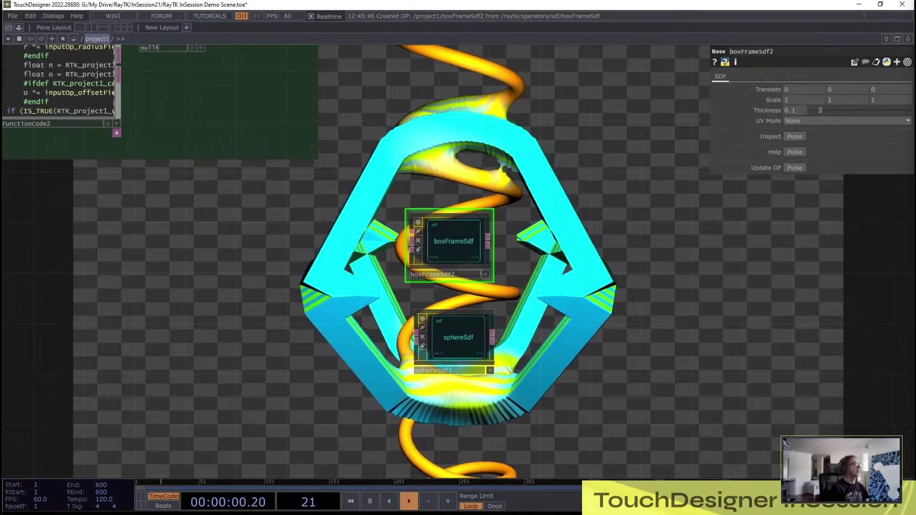
Step: Inspect the raytk component's keyboard shortcut and palette parameters at the root level and return to the project1 network
click(82, 39)
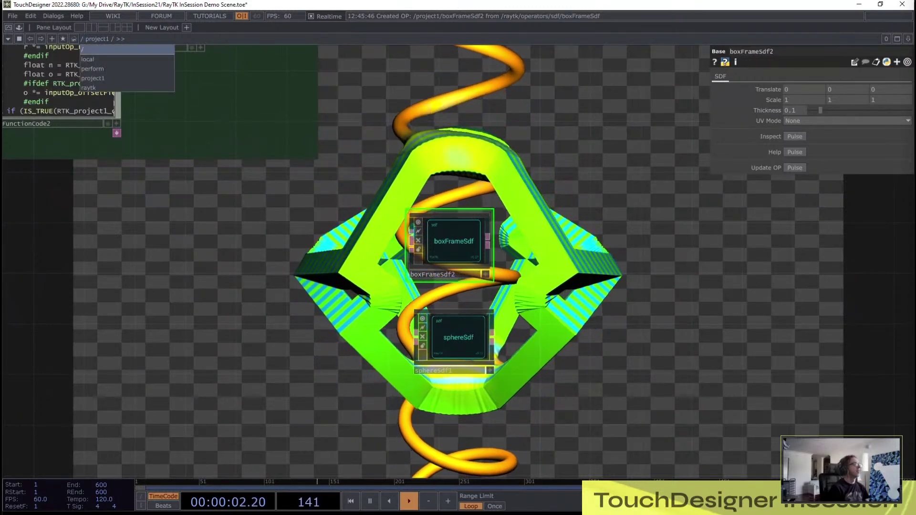
click(86, 49)
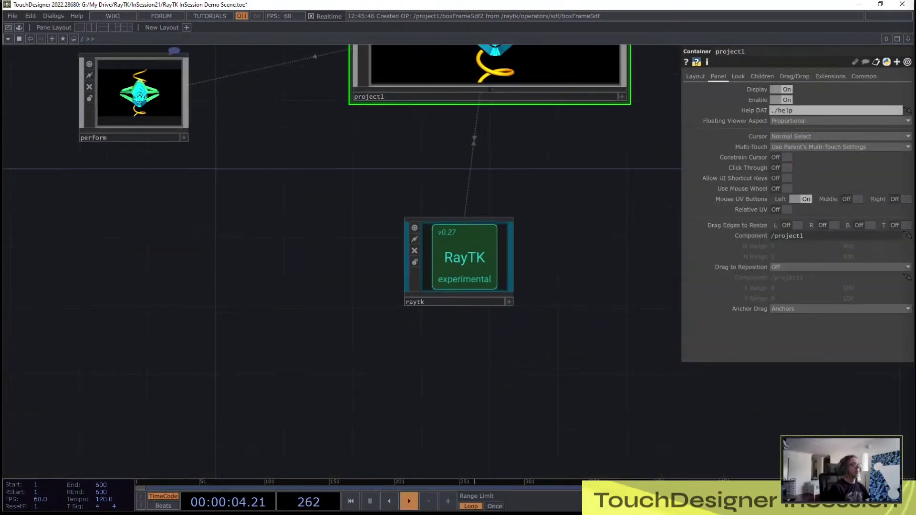
scroll(416, 232, up, 8)
click(416, 232)
scroll(416, 233, down, 5)
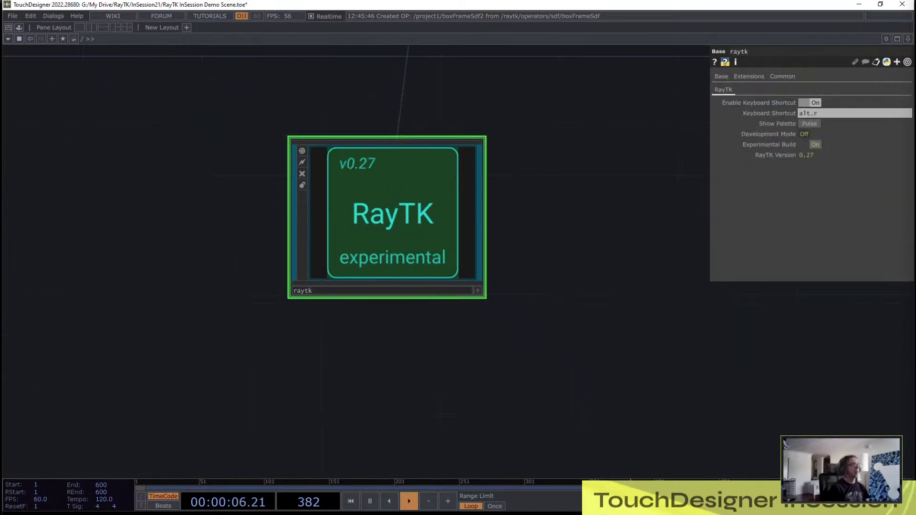
scroll(428, 248, down, 3)
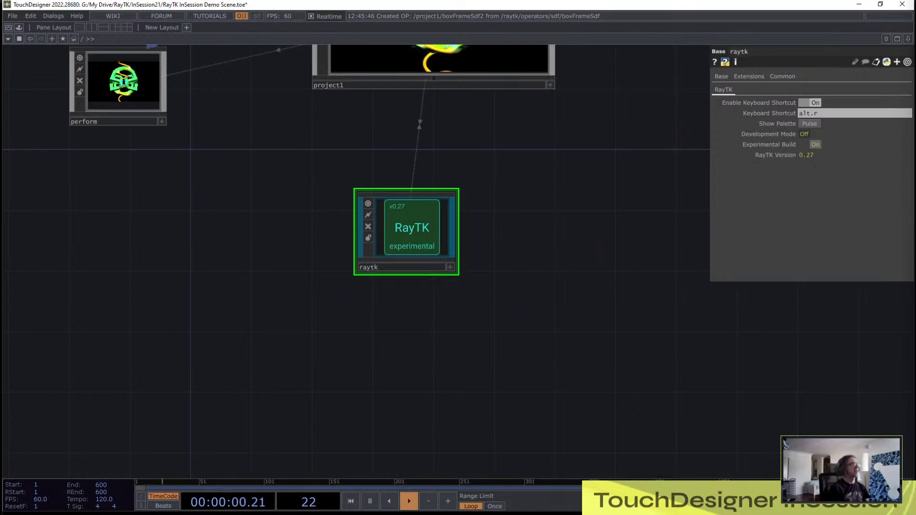
click(30, 38)
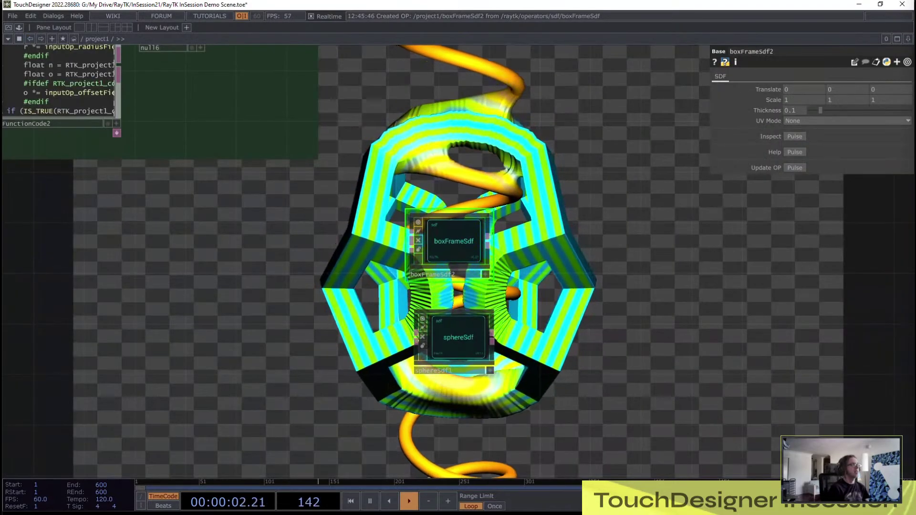
drag(382, 229, 348, 224)
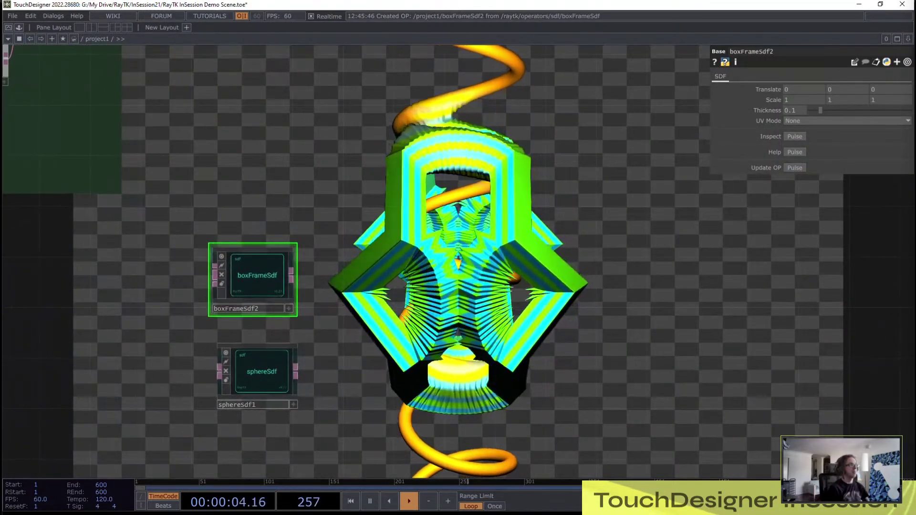
key(alt+r)
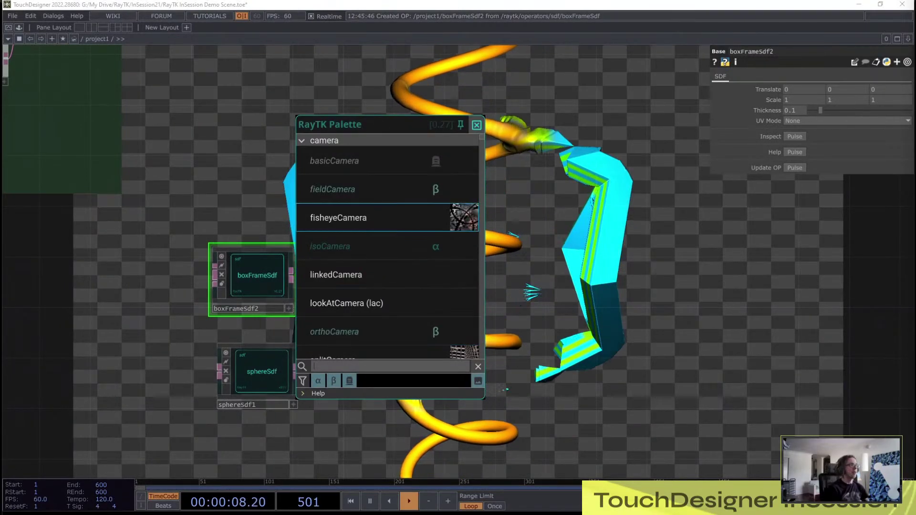
click(477, 125)
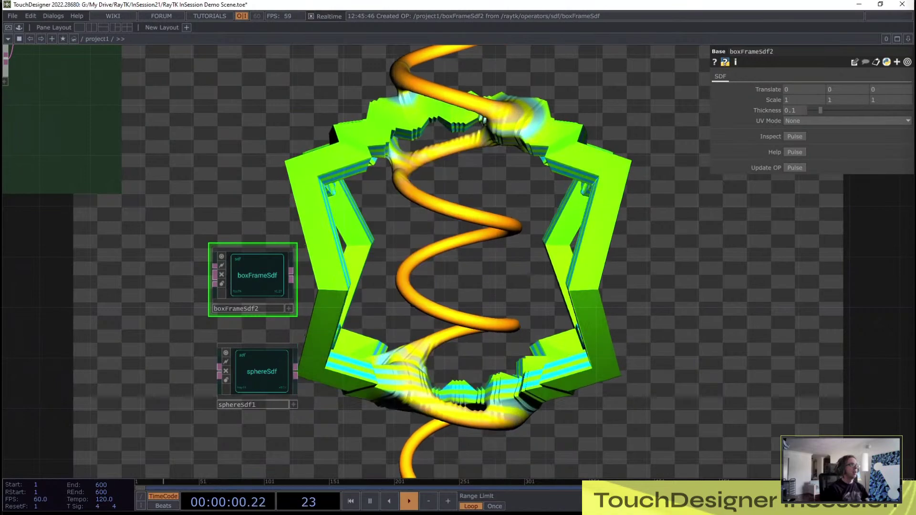
Step: Add a raymarchRender3D fed by the boxFrameSdf and place it further along the chain
scroll(237, 282, up, 2)
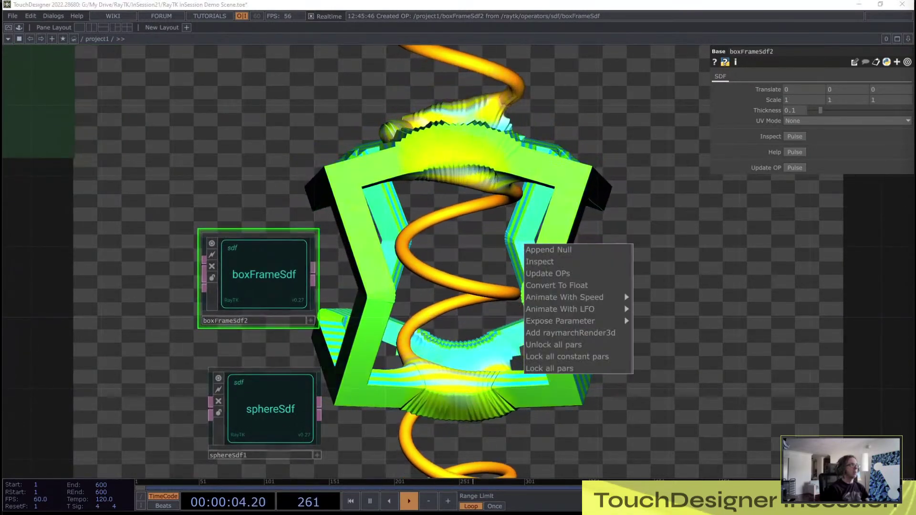
click(571, 333)
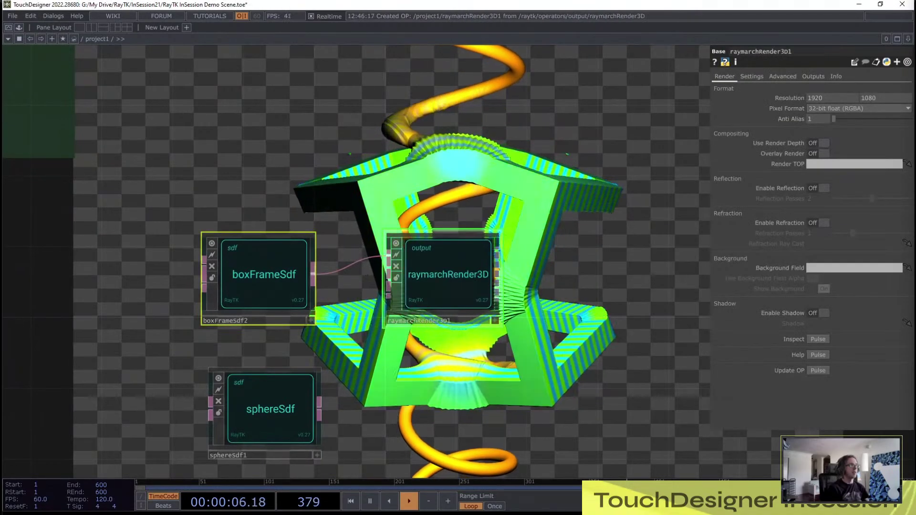
drag(448, 291, 588, 302)
Step: Add a Look At Camera to the raymarchRender3D and move it clear of the sphereSdf
right_click(584, 287)
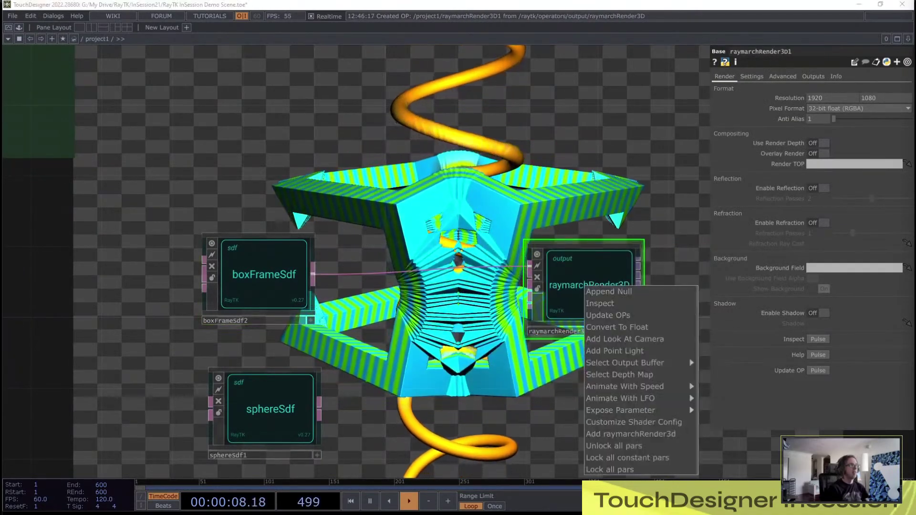
click(625, 339)
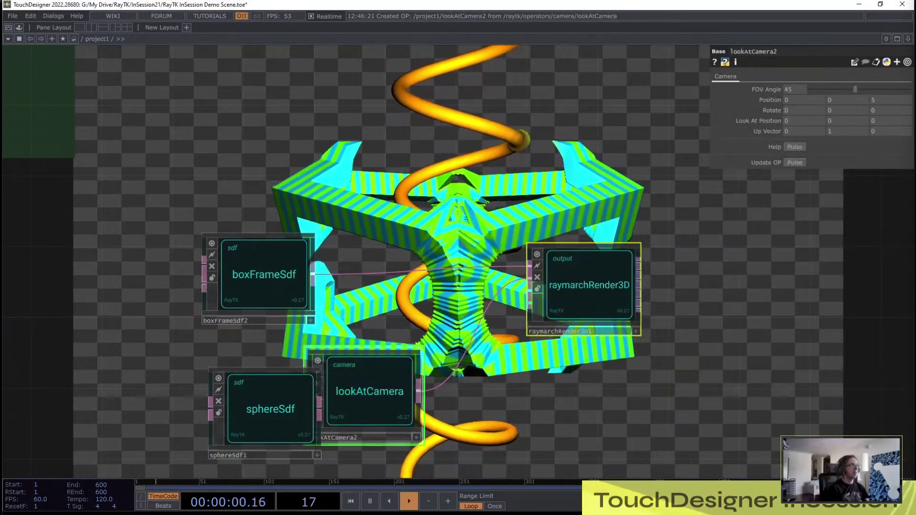
drag(364, 409, 460, 409)
Step: Append a Null to the raymarchRender3D, activate its viewer and enlarge the node to preview the render
right_click(593, 258)
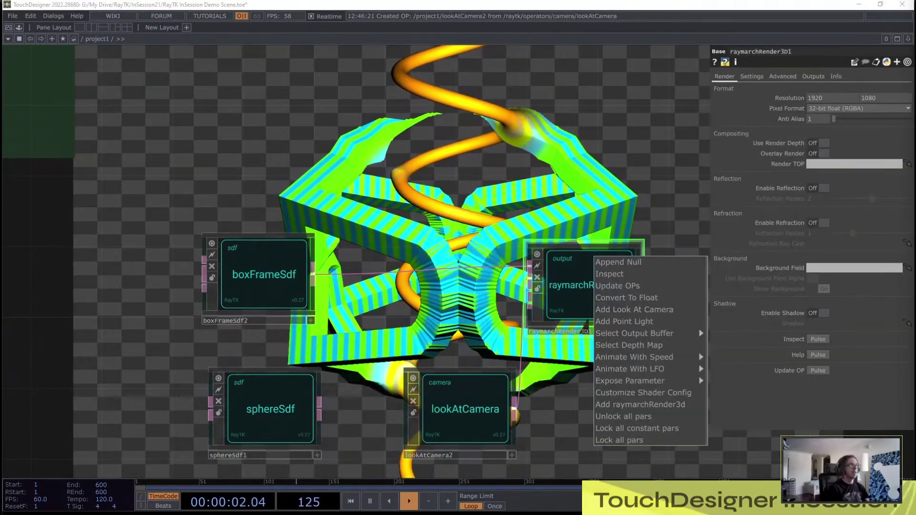
click(618, 262)
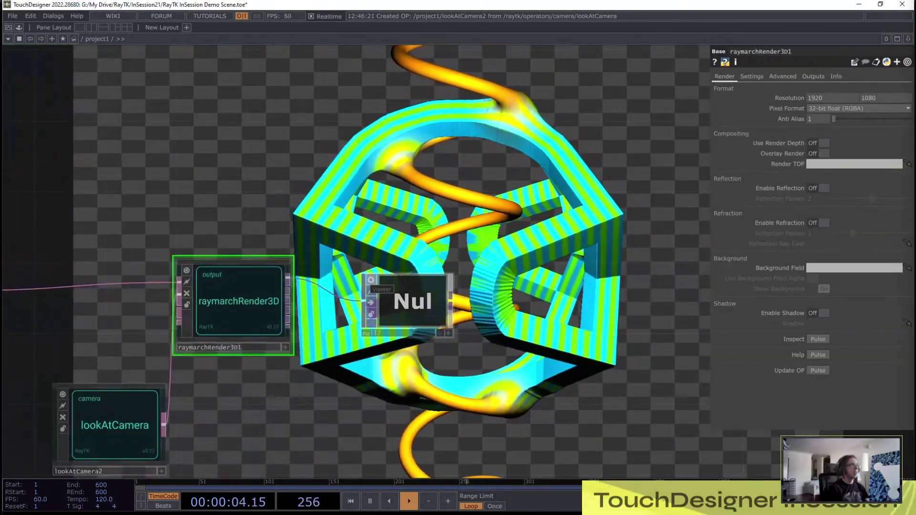
click(371, 280)
drag(452, 337, 693, 472)
drag(653, 430, 629, 345)
Step: Set the new lookAtCamera's position to 2, 5, 5
drag(285, 353, 486, 339)
drag(400, 372, 127, 349)
click(44, 387)
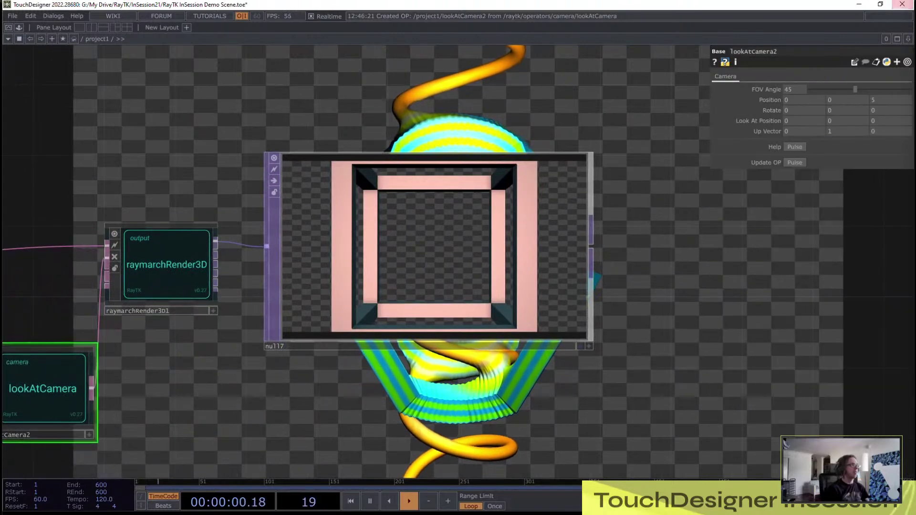
middle_drag(841, 100, 813, 83)
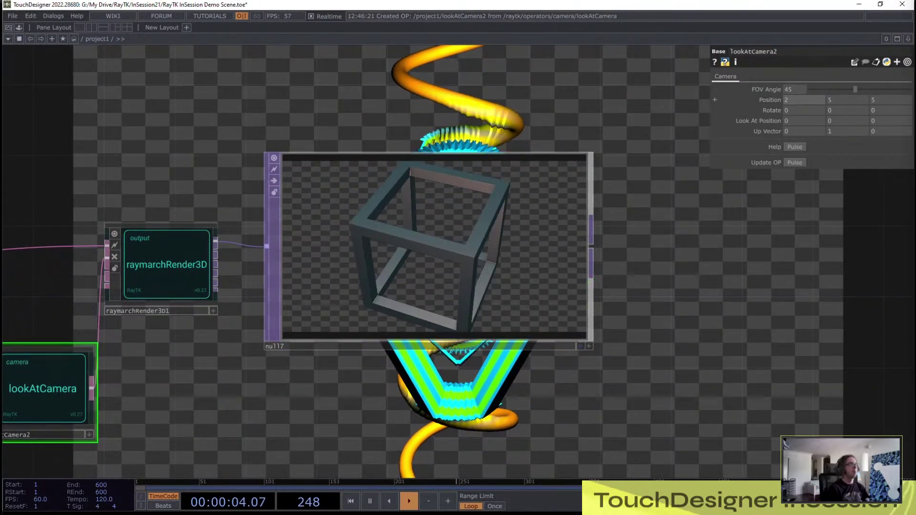
Step: Select the boxFrameSdf and sphereSdf together and move them away from the renderer to make room in the chain
drag(200, 377, 422, 329)
click(71, 341)
drag(159, 310, 181, 316)
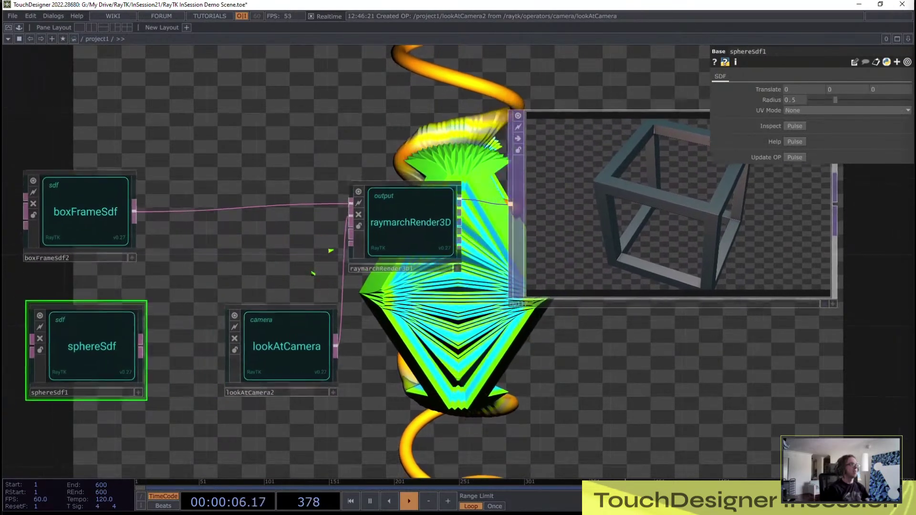
drag(164, 441, 183, 447)
right_drag(183, 446, 67, 223)
scroll(138, 266, down, 2)
drag(114, 230, 55, 238)
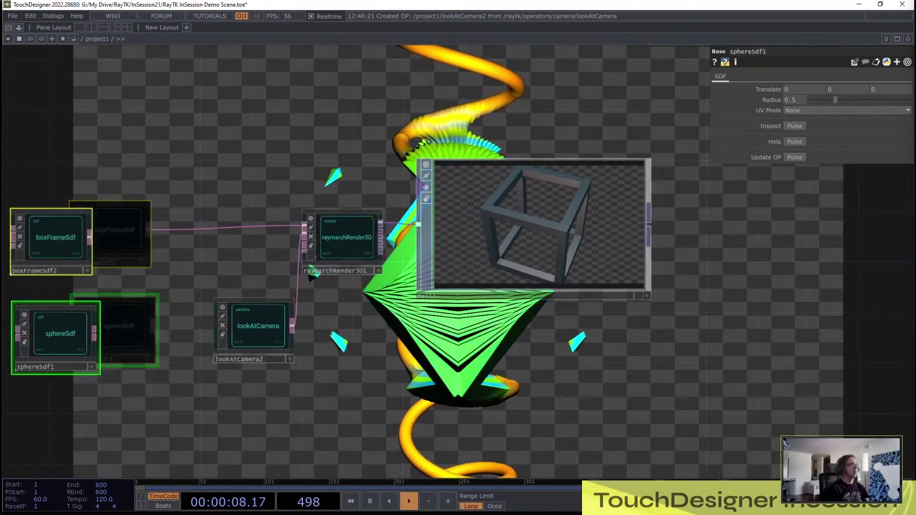
Step: Combine the two selected SDFs with a Simple Union and feed the combine into raymarchRender3D in place of the boxFrameSdf
key(alt+e)
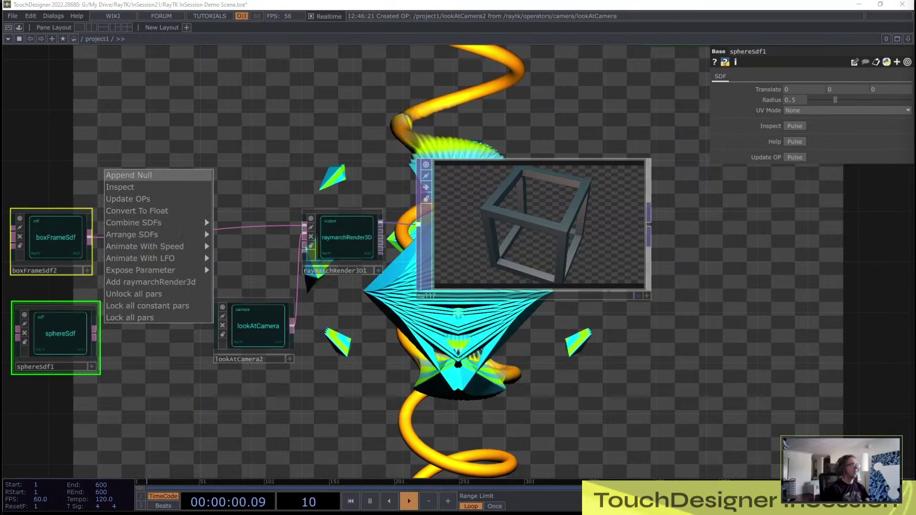
mouse_move(143, 222)
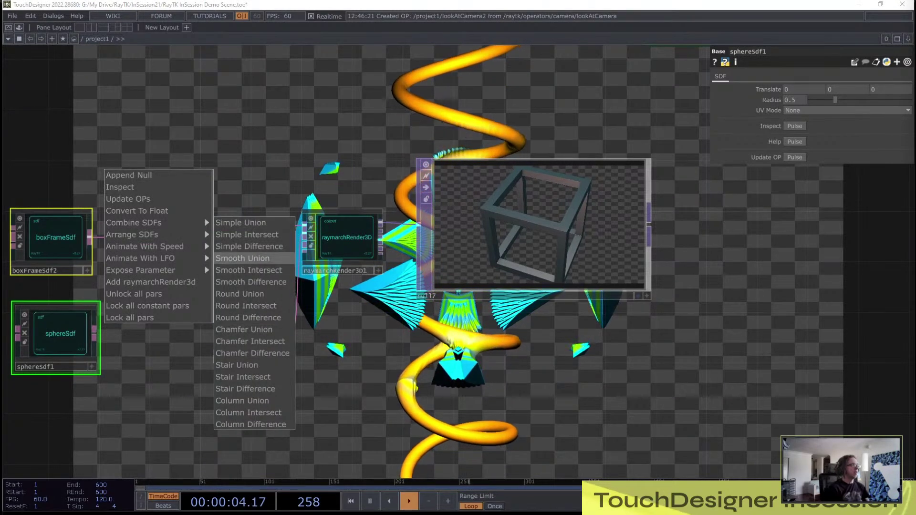
click(241, 222)
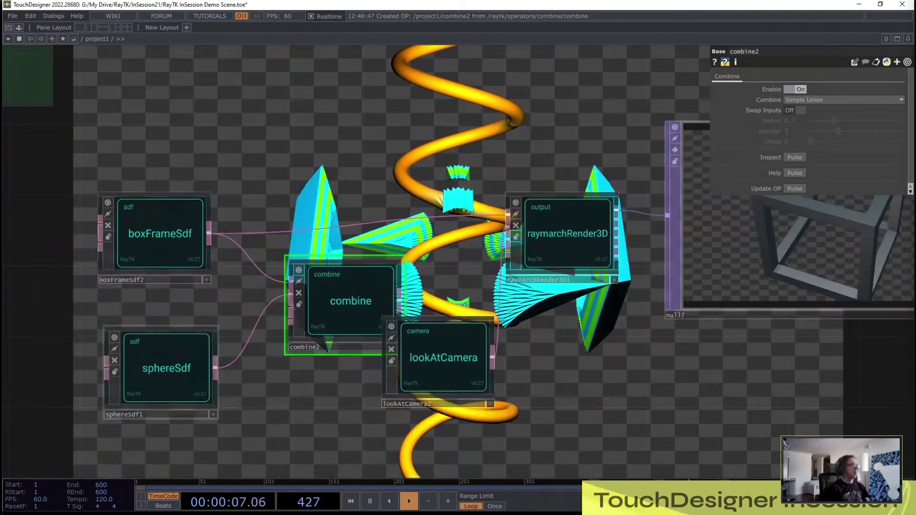
click(166, 368)
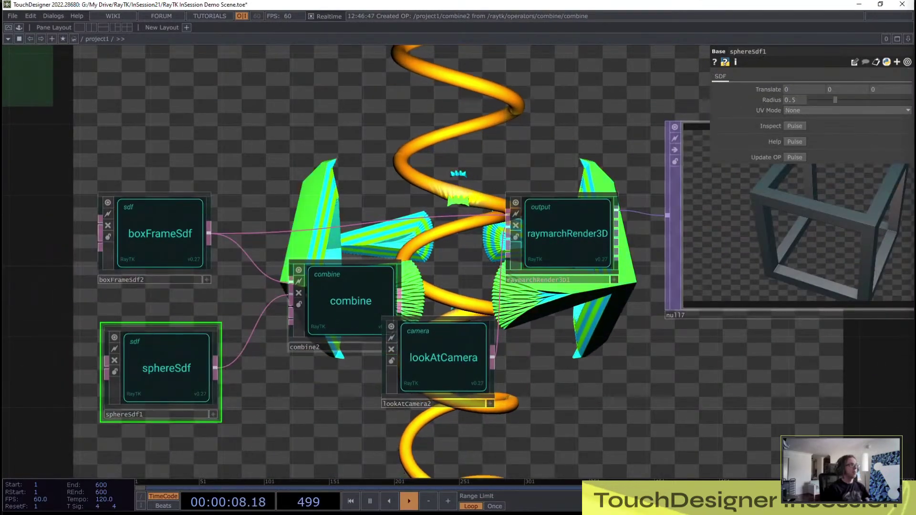
drag(399, 300, 294, 277)
click(196, 333)
drag(196, 334, 183, 284)
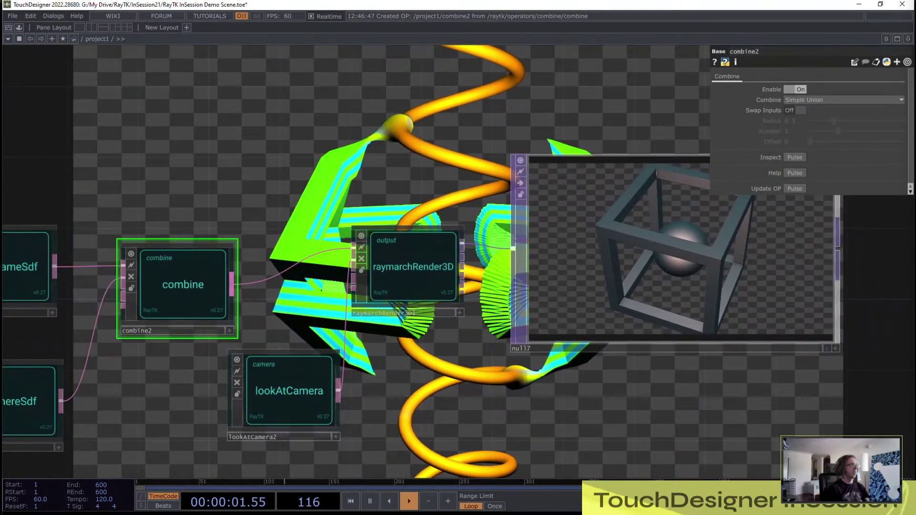
Step: Translate the sphereSdf to -0.9 in X and 0.9 in Y
click(29, 402)
middle_drag(804, 90, 763, 80)
middle_drag(848, 90, 889, 80)
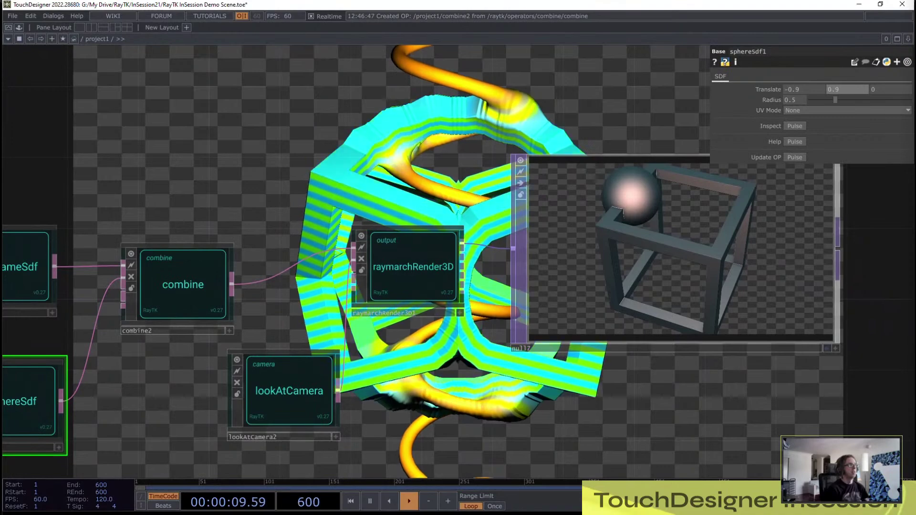
Step: Set the combine operator's mode to Simple Intersect
scroll(234, 184, down, 3)
scroll(468, 201, up, 3)
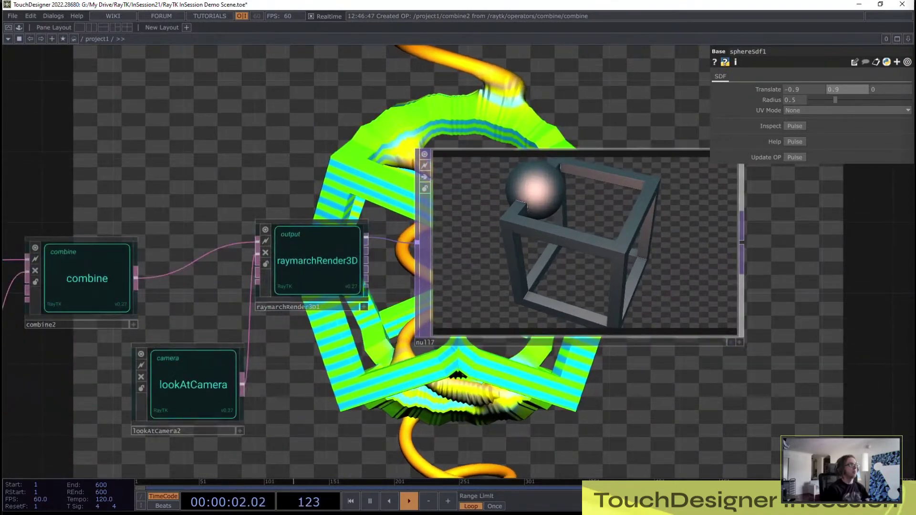
drag(167, 200, 402, 193)
click(321, 272)
drag(562, 179, 360, 201)
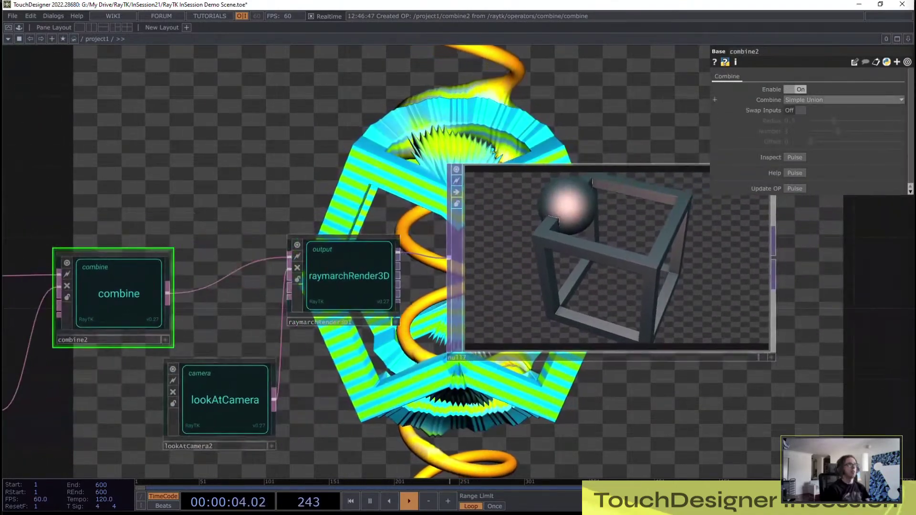
click(811, 100)
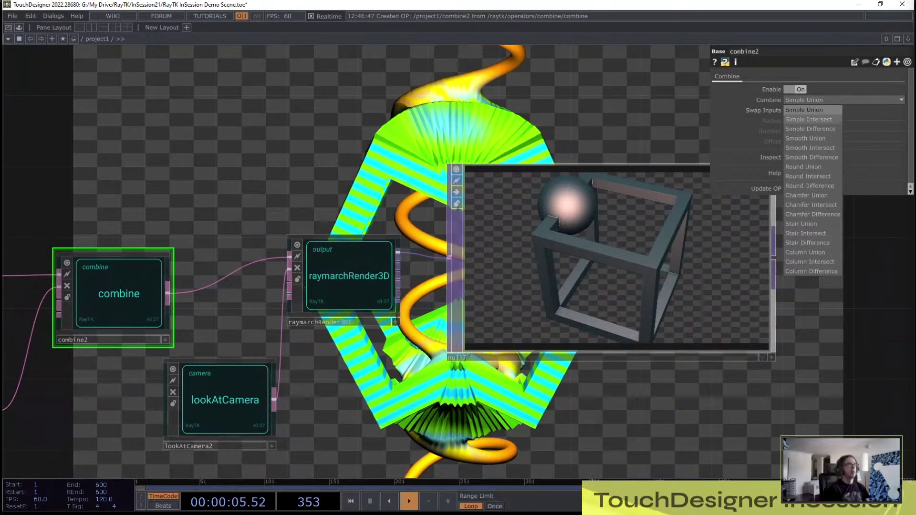
click(808, 120)
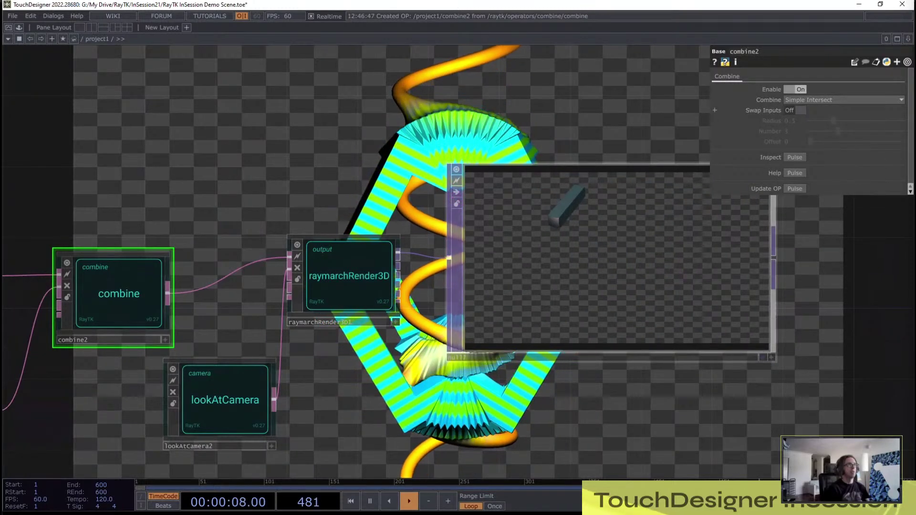
Step: Set the combine operator's mode to Simple Difference and try Swap Inputs on and off again
click(811, 99)
click(810, 129)
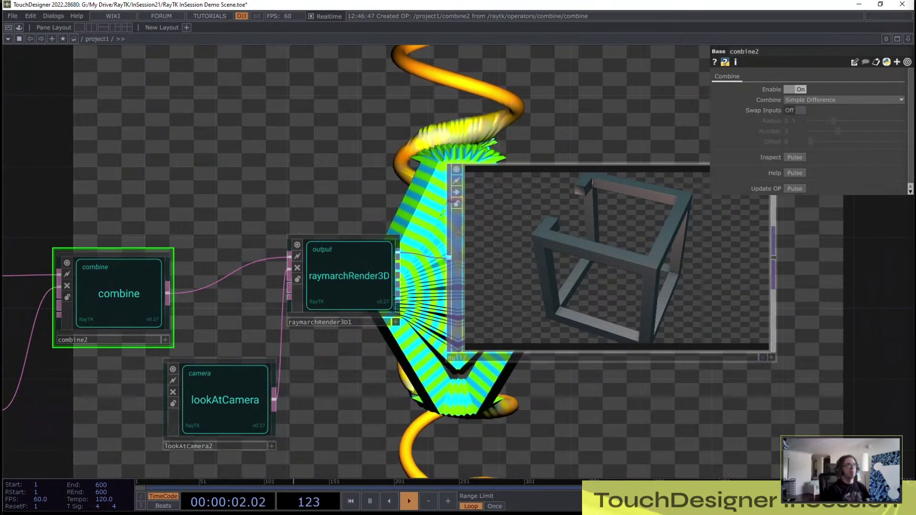
click(800, 110)
click(801, 111)
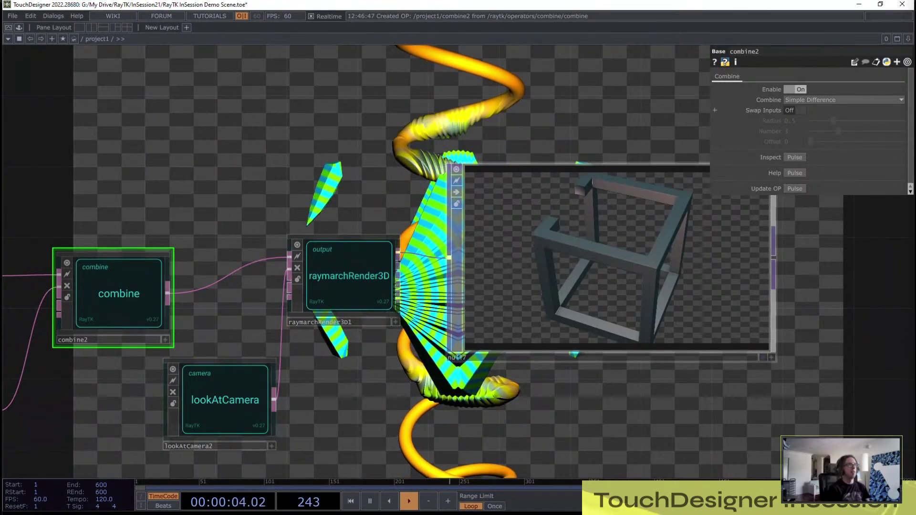
Step: Set the combine operator's mode to Smooth Union with a radius of 0.56
click(820, 100)
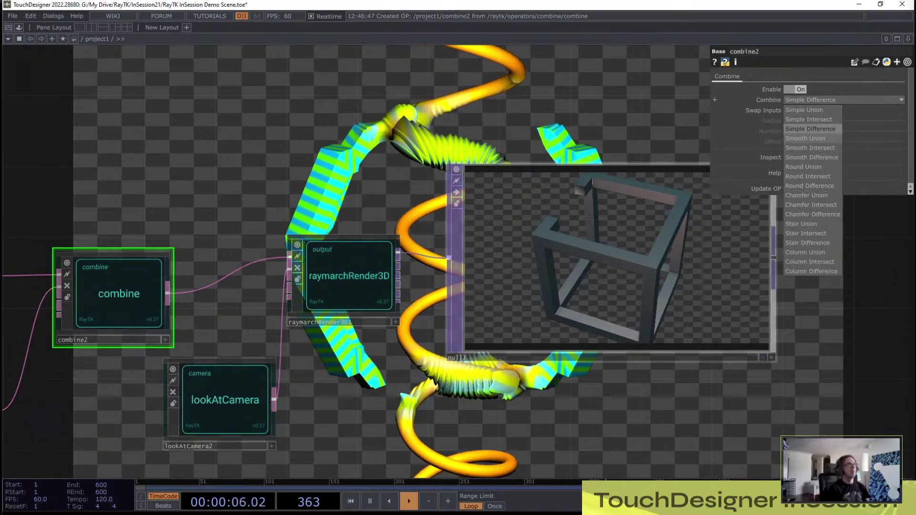
click(805, 138)
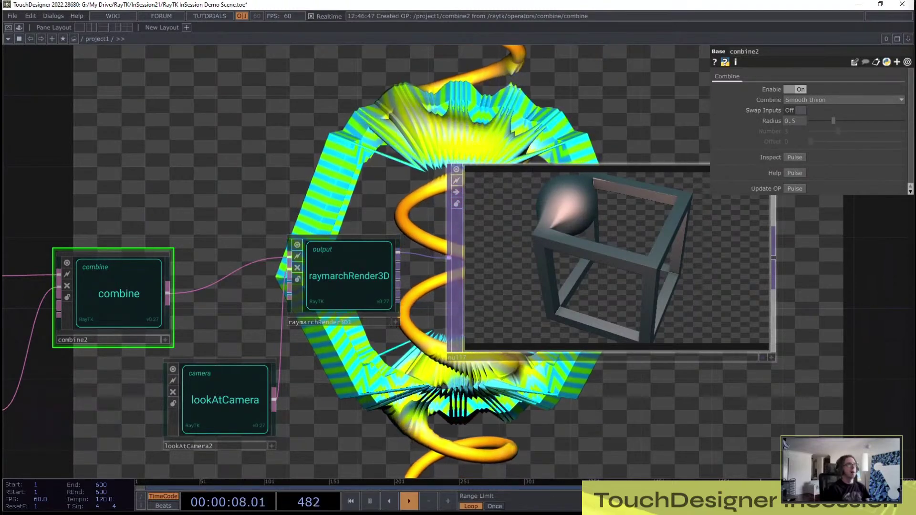
drag(820, 267, 766, 289)
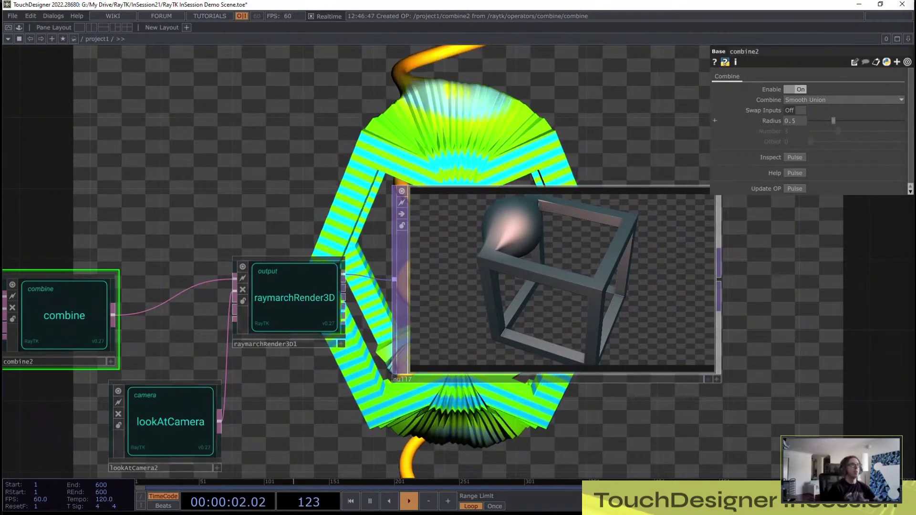
mouse_move(831, 120)
mouse_down()
mouse_move(810, 121)
mouse_move(862, 121)
mouse_move(813, 121)
mouse_move(836, 121)
mouse_up()
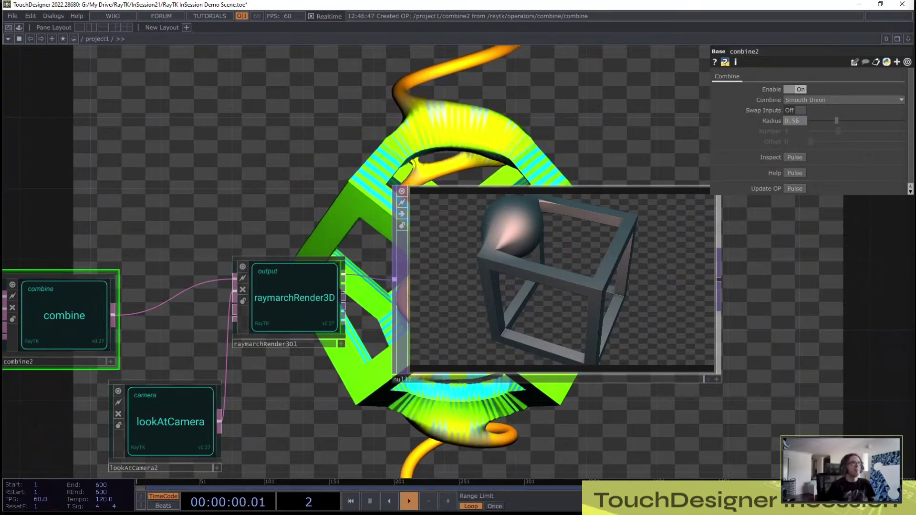
mouse_move(658, 143)
mouse_down()
mouse_move(457, 248)
mouse_move(528, 196)
mouse_move(642, 137)
mouse_up()
Step: Try Round Union on the combine operator, and settle on Stair Union with radius 0.12 and number 1.48
click(841, 100)
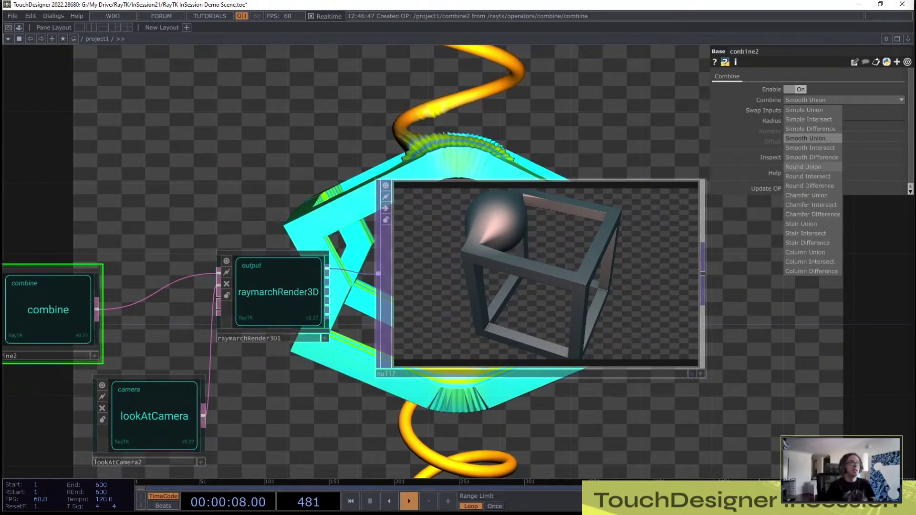
click(806, 167)
click(842, 100)
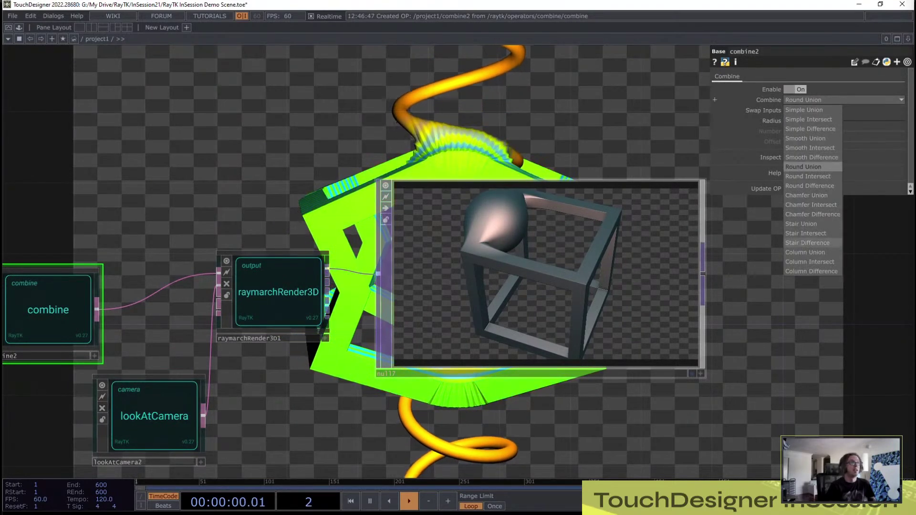
click(810, 224)
scroll(597, 244, up, 5)
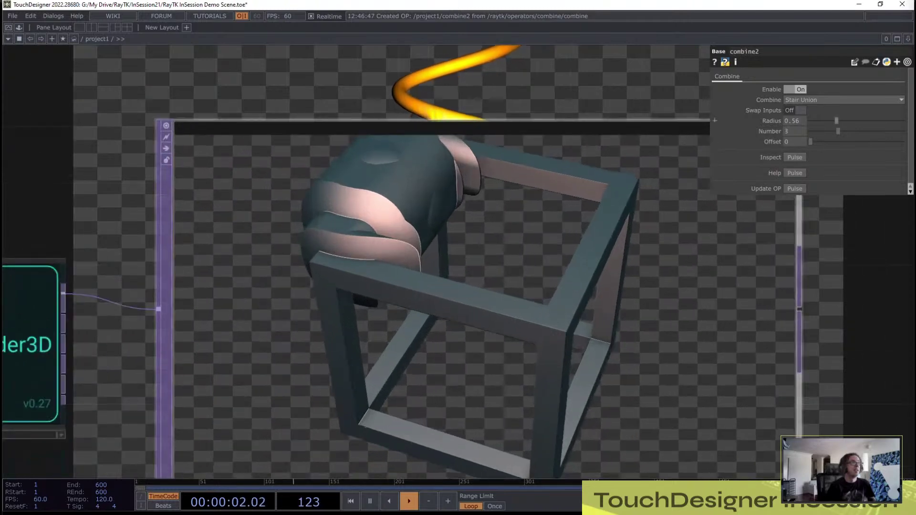
mouse_move(836, 120)
mouse_down()
mouse_move(848, 121)
mouse_move(823, 132)
mouse_move(827, 121)
mouse_up()
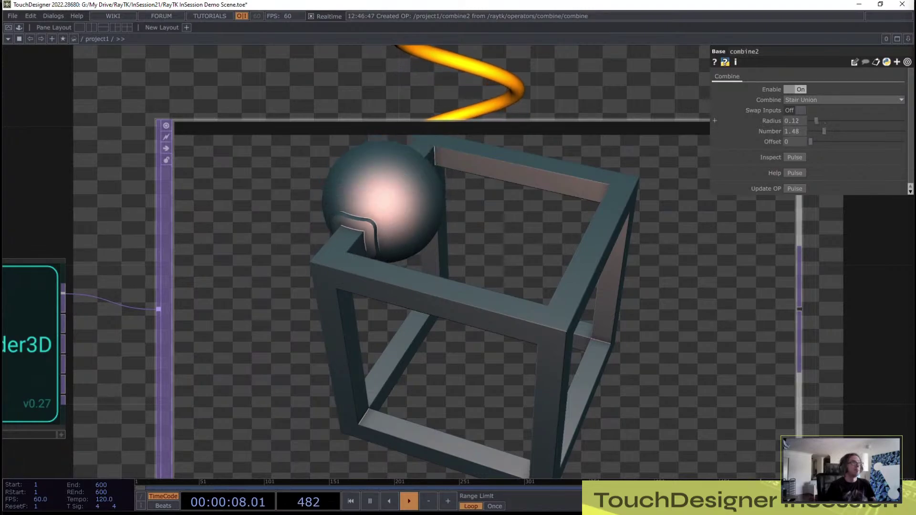
Step: Turn off the network background display of the out1 operator in the original output section
scroll(354, 324, down, 8)
scroll(360, 379, up, 2)
mouse_move(360, 381)
mouse_down()
mouse_move(615, 394)
mouse_move(610, 347)
mouse_up()
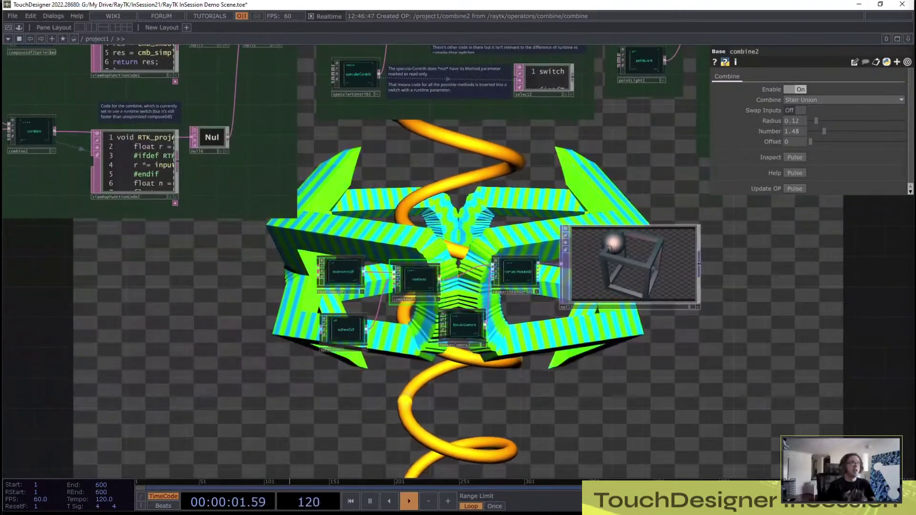
scroll(448, 291, up, 3)
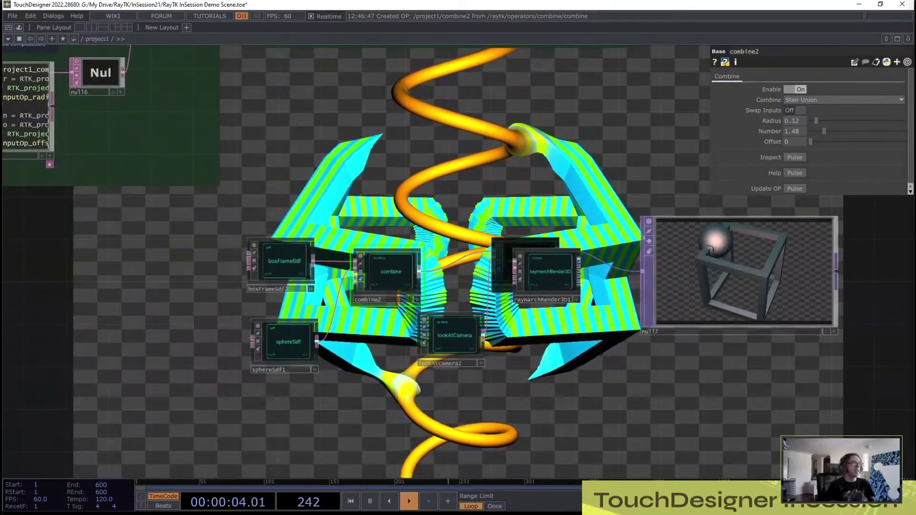
drag(548, 272, 559, 272)
drag(572, 367, 461, 397)
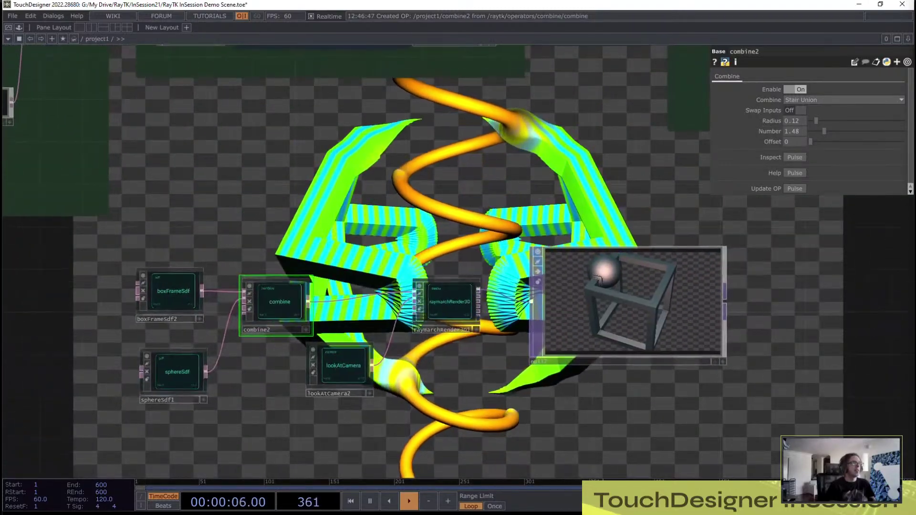
drag(624, 229, 365, 308)
drag(549, 186, 218, 402)
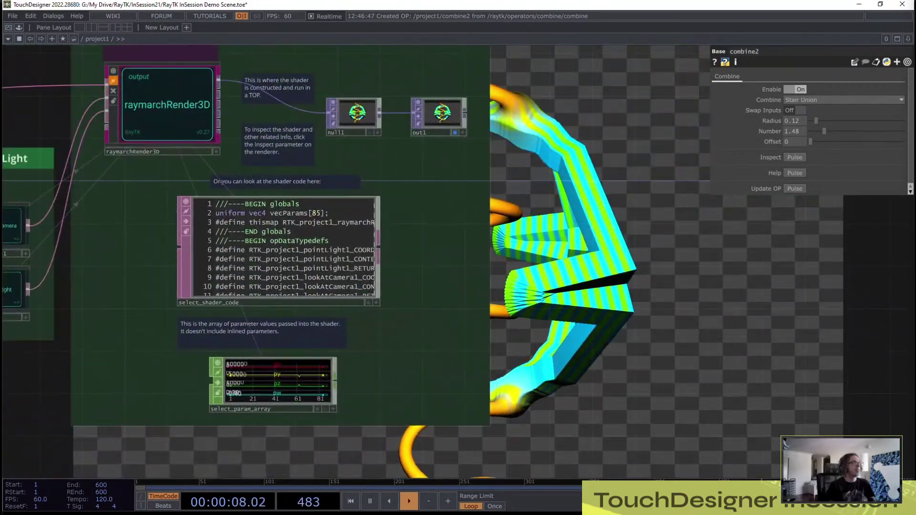
click(454, 133)
drag(162, 443, 528, 82)
drag(358, 155, 582, 152)
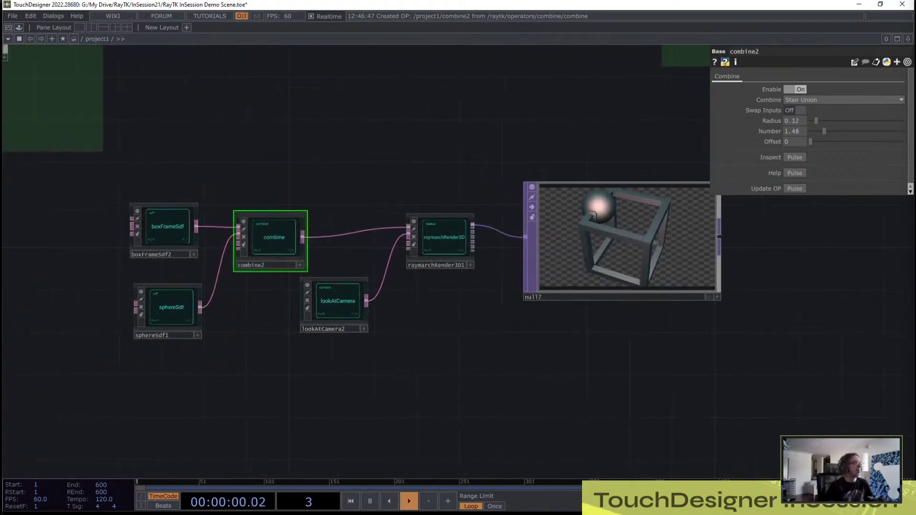
Step: Move the two SDFs and the combine operator away from raymarchRender3D to open a gap in the chain
drag(280, 184, 553, 160)
right_drag(553, 159, 353, 340)
drag(546, 217, 302, 218)
drag(448, 267, 278, 303)
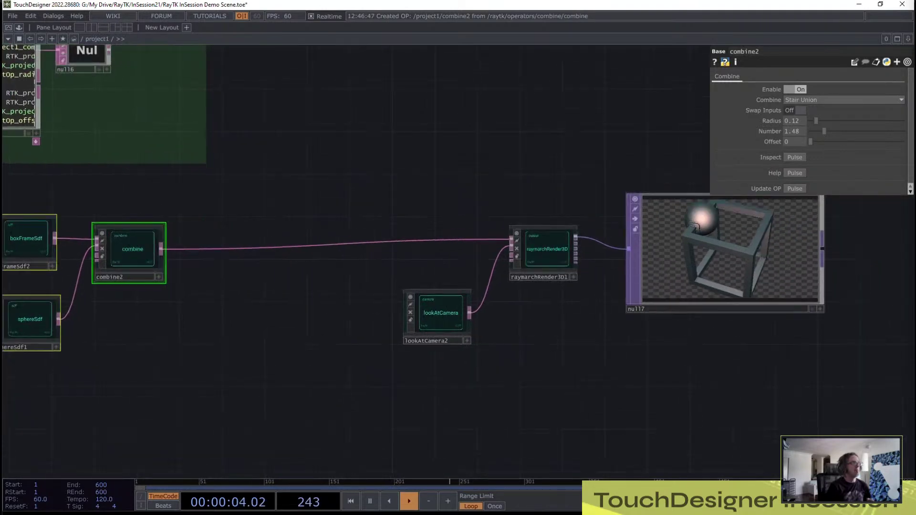
drag(274, 355, 386, 357)
Step: Insert a RayTK rotate operator between combine and raymarchRender3D and set its Rotate Mode to Axis
click(386, 358)
key(alt+r)
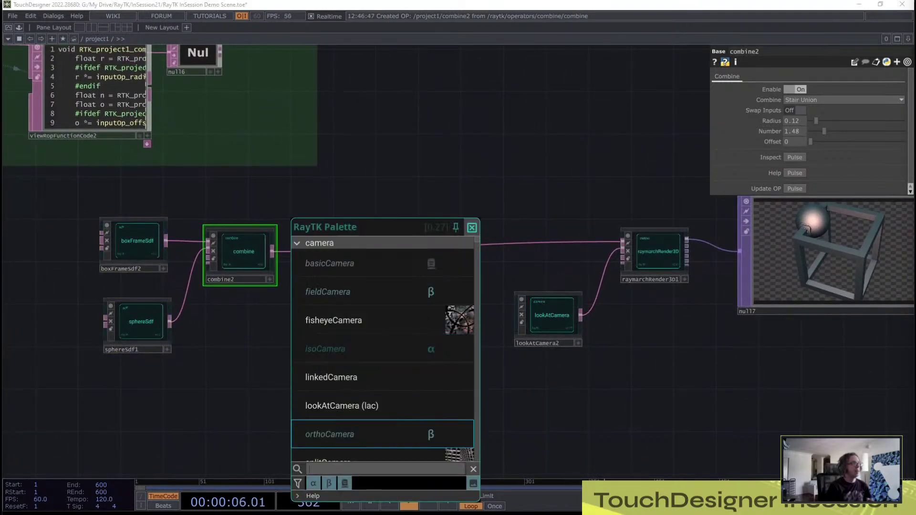
key(Down)
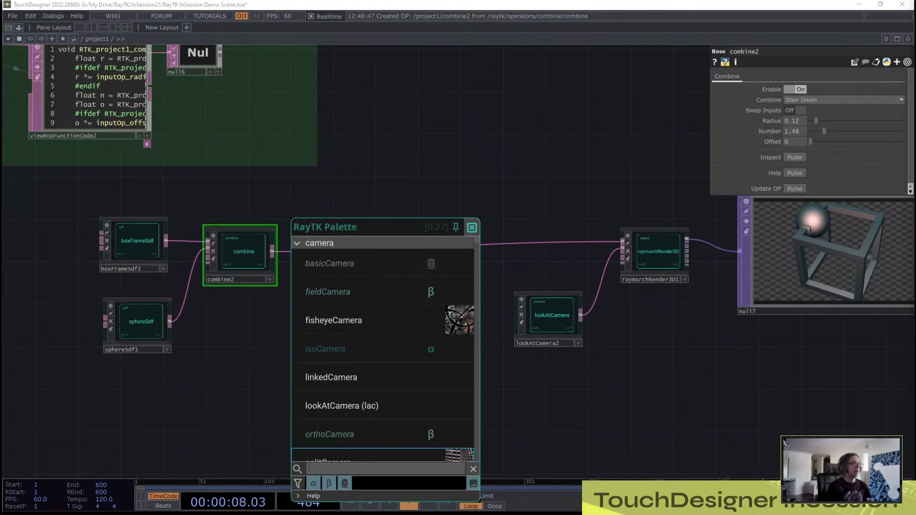
text(tot)
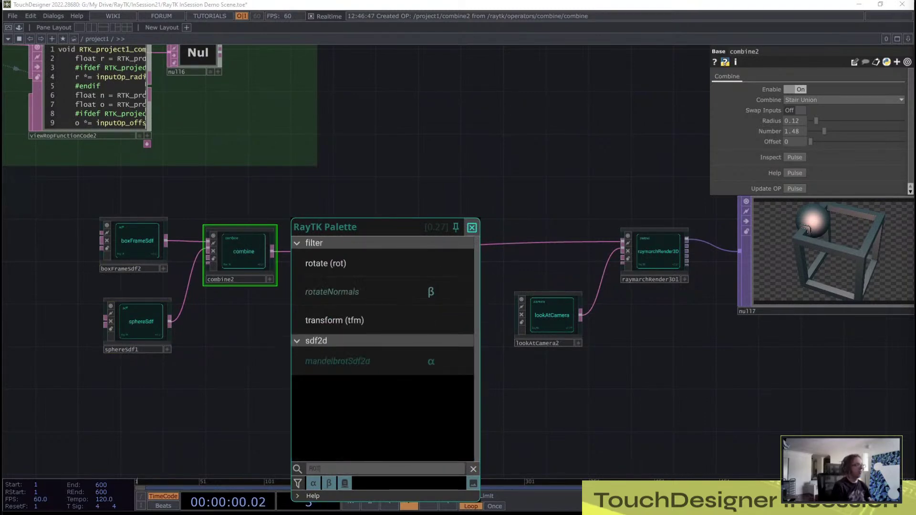
key(Down)
key(Return)
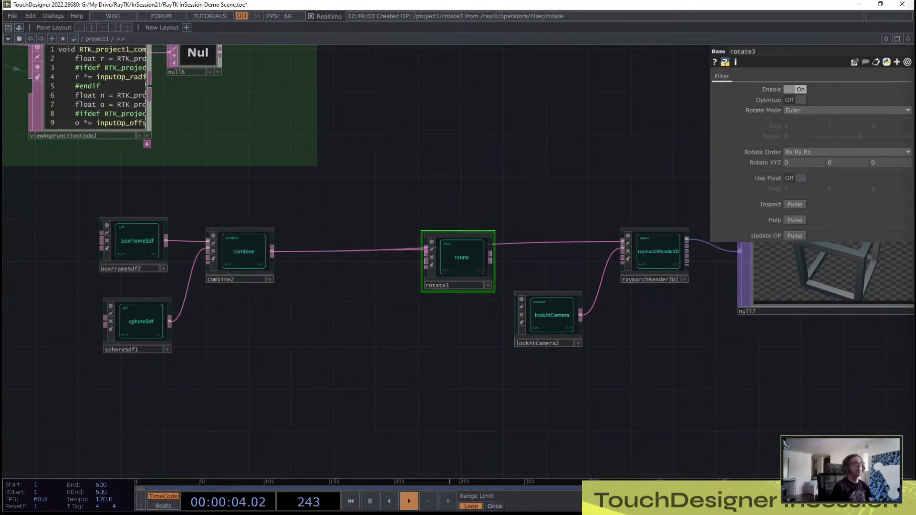
click(801, 110)
click(793, 121)
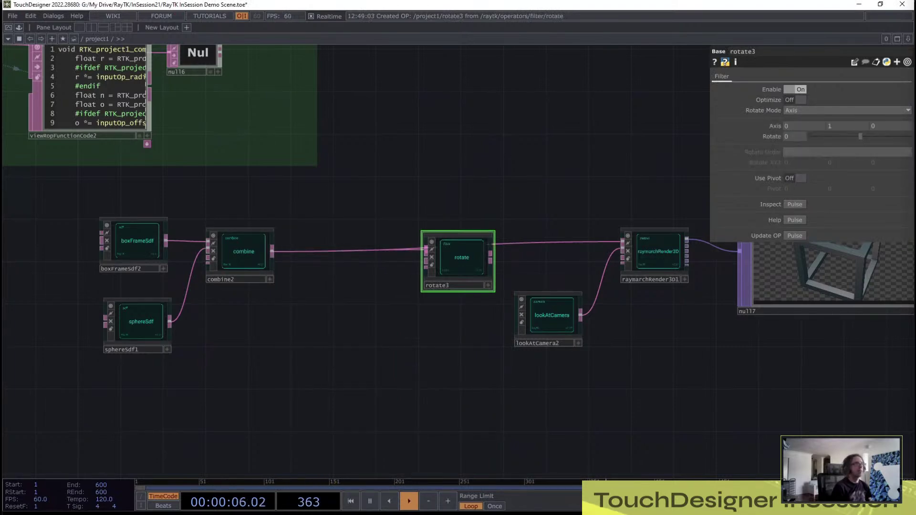
Step: Try a rotation of 63 on the rotate operator and undo it
drag(477, 200, 274, 207)
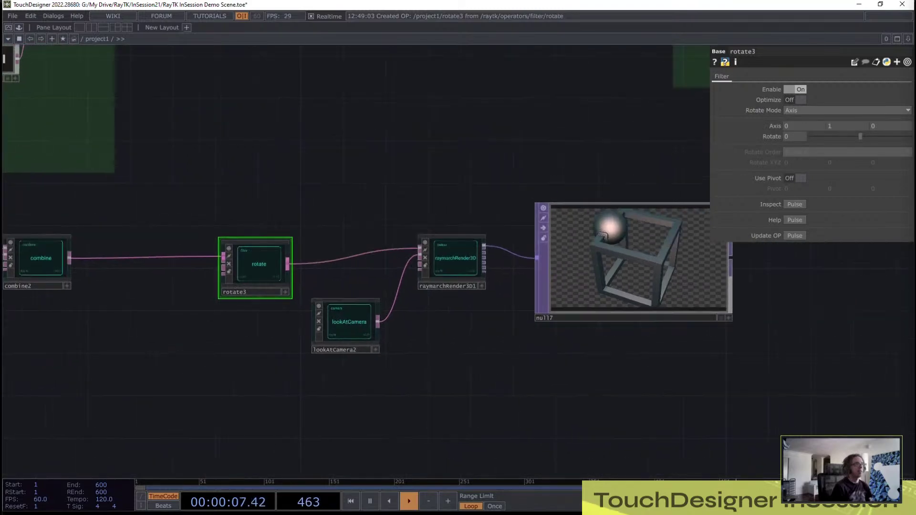
mouse_move(860, 137)
mouse_down()
mouse_move(830, 136)
mouse_move(877, 137)
mouse_up()
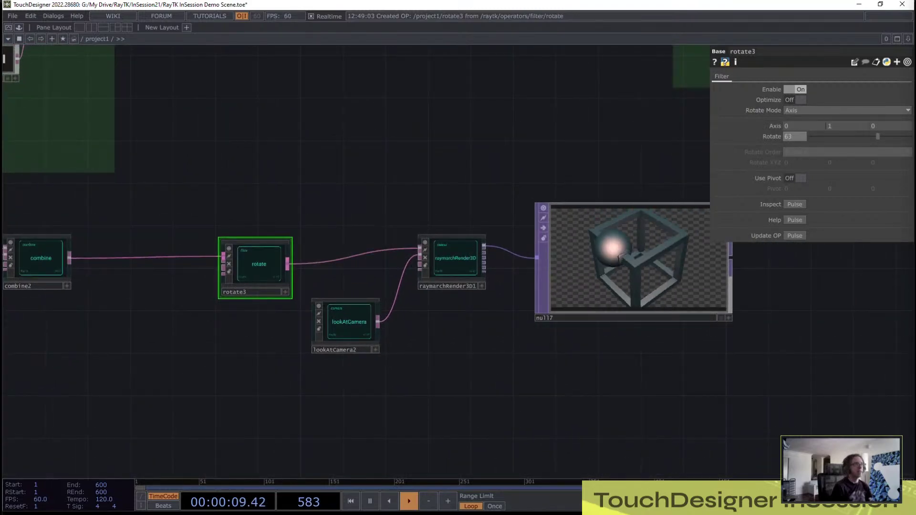
key(ctrl+z)
Step: Find "wave" in the RayTK palette and add a waveField operator to the network
drag(102, 404, 176, 376)
key(alt+r)
key(Down)
key(Down)
key(Down)
key(Down)
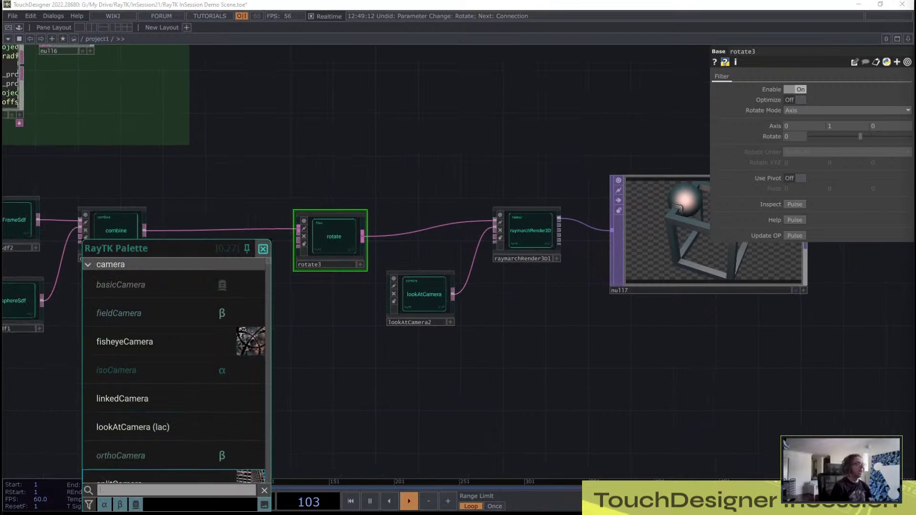
text(wave)
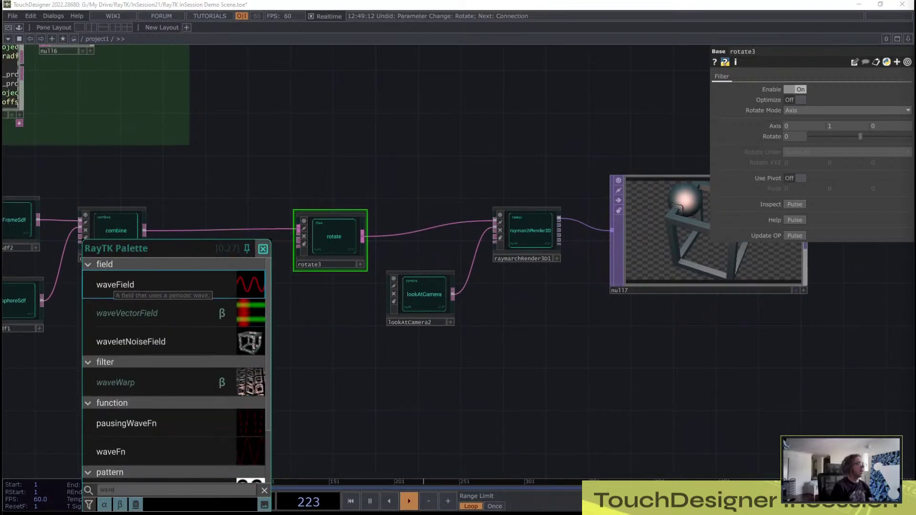
click(114, 283)
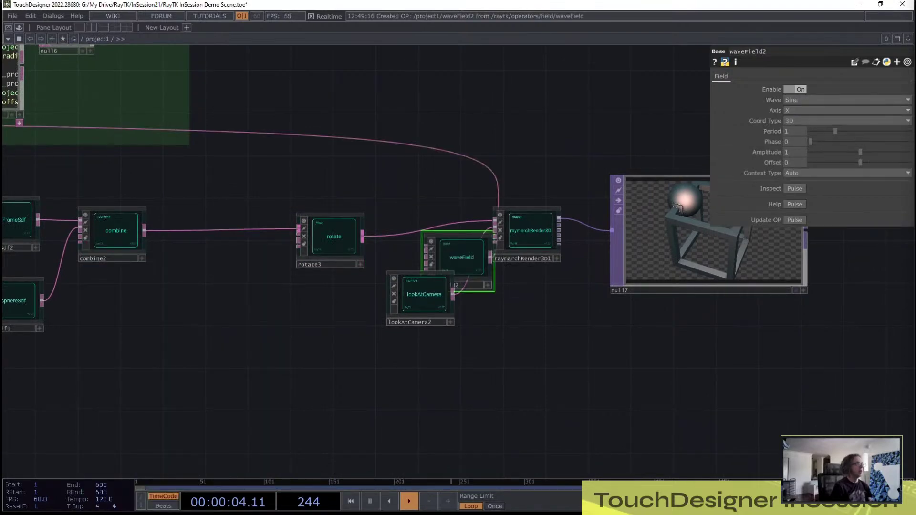
Step: Disconnect the waveField's automatic output wire and connect the field to the rotate operator's Rotate Field input instead
drag(465, 256, 237, 335)
right_click(270, 279)
click(289, 323)
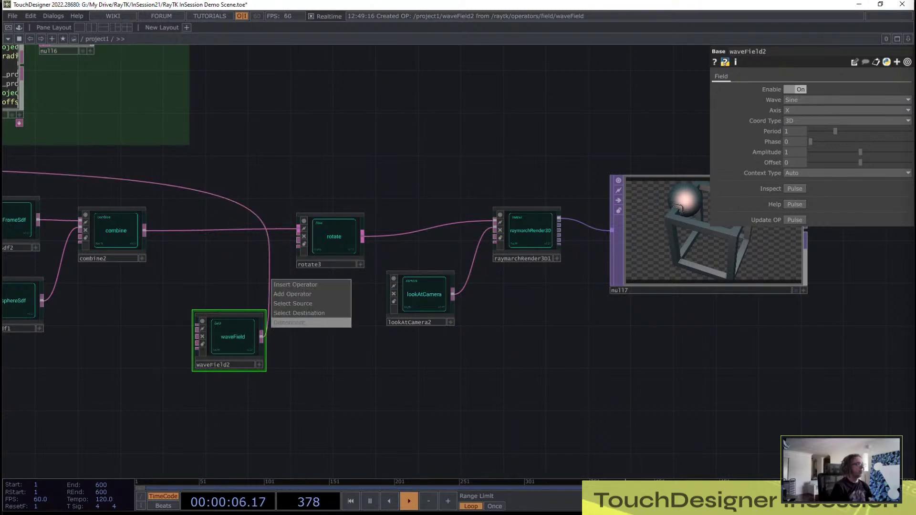
drag(233, 337, 201, 347)
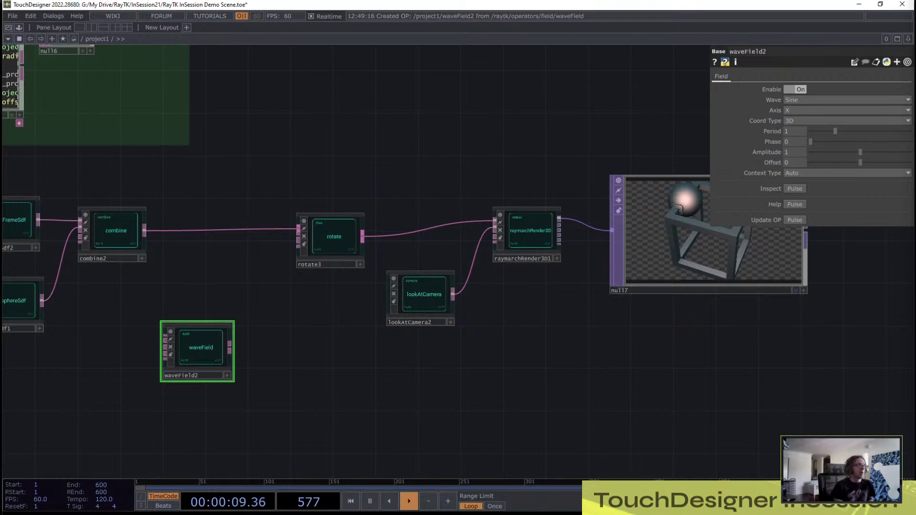
drag(305, 334, 254, 358)
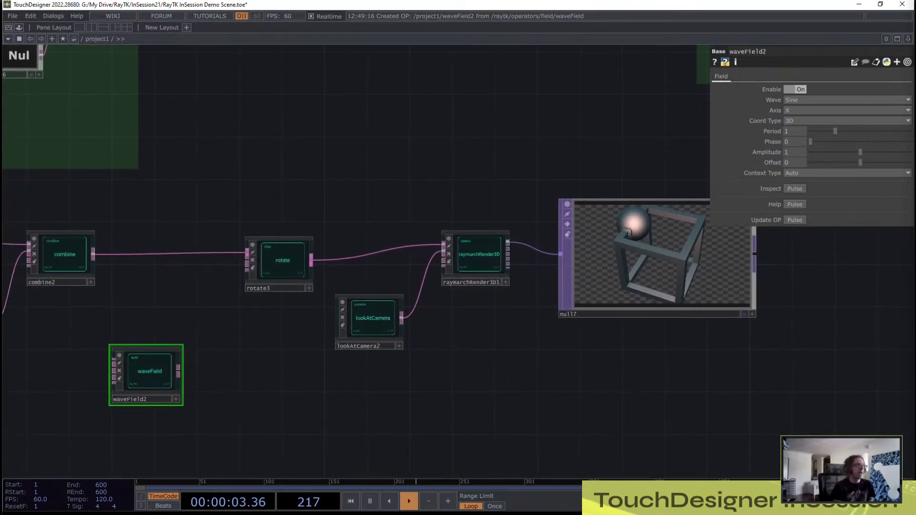
drag(178, 370, 246, 260)
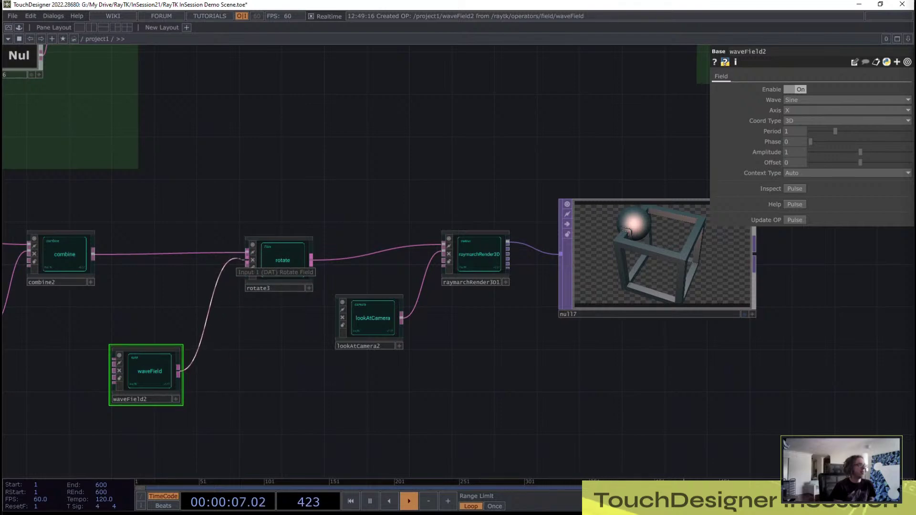
Step: Set the waveField's axis to Y and its amplitude to 11
scroll(184, 352, up, 3)
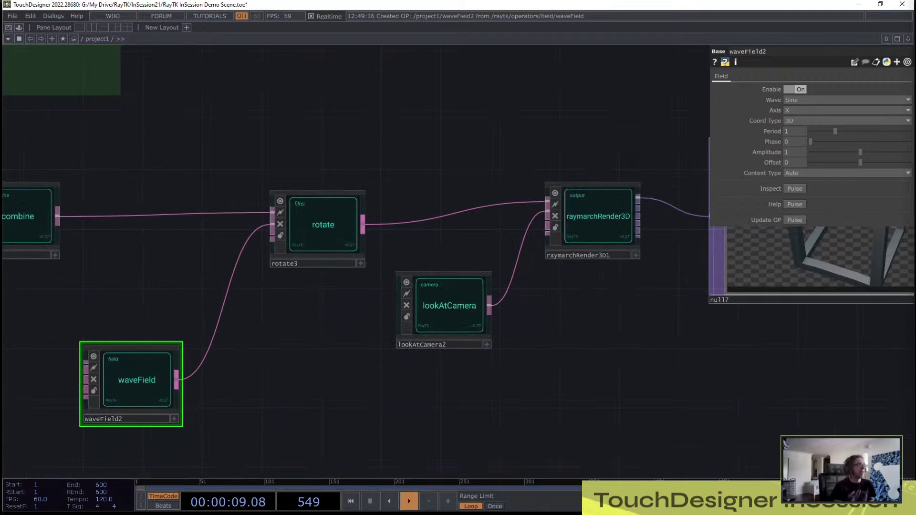
drag(634, 344, 465, 375)
scroll(744, 297, up, 3)
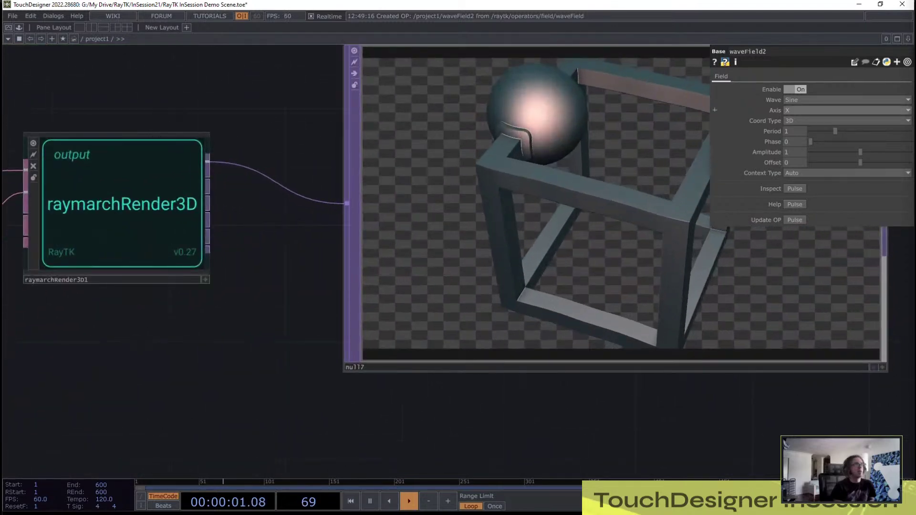
click(814, 110)
click(792, 130)
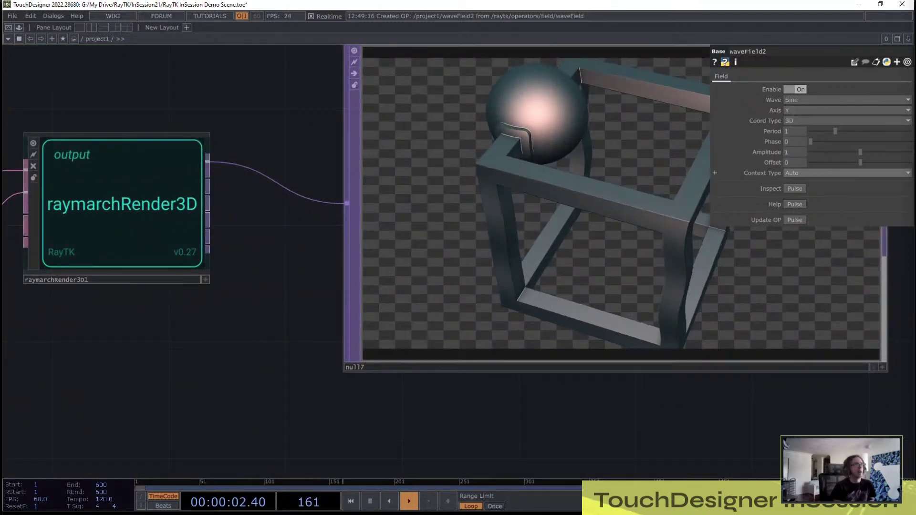
mouse_move(794, 152)
middle_down()
mouse_move(794, 142)
mouse_move(829, 142)
mouse_move(806, 142)
middle_up()
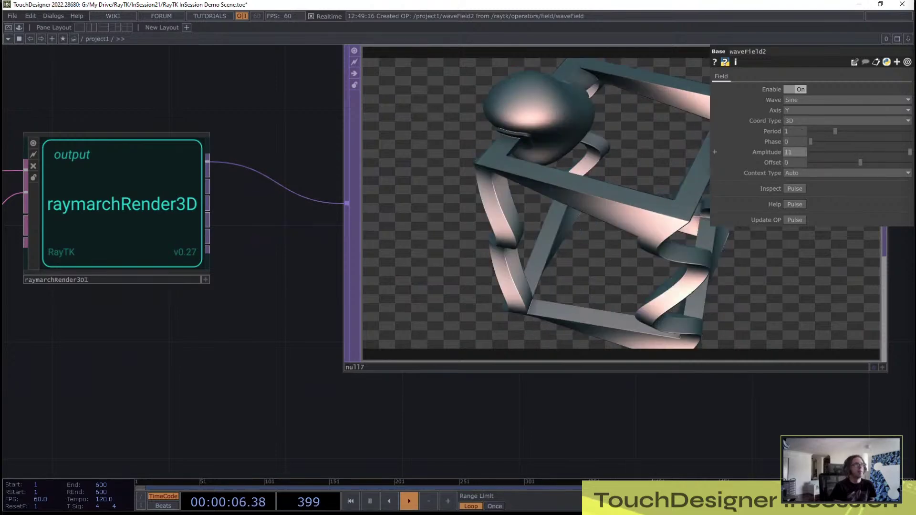
Step: Set the waveField's period to 2.79 and raise its amplitude to 29
drag(835, 131, 879, 131)
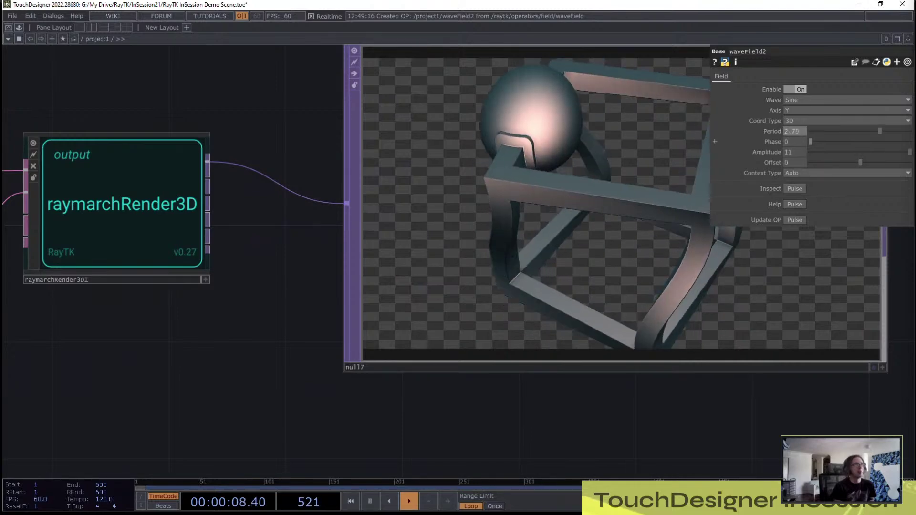
middle_drag(792, 152, 813, 142)
drag(744, 405, 618, 377)
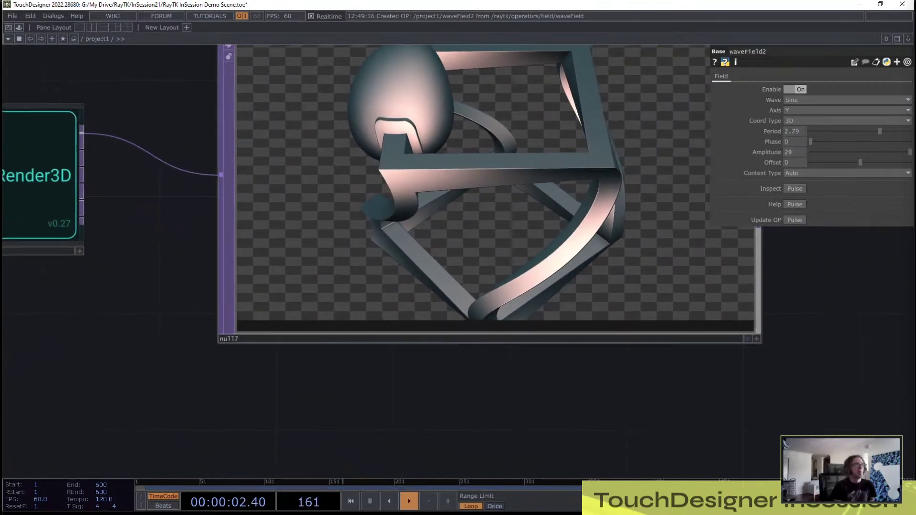
Step: Set the lookAtCamera2 operator's Y position to 1
scroll(432, 310, down, 6)
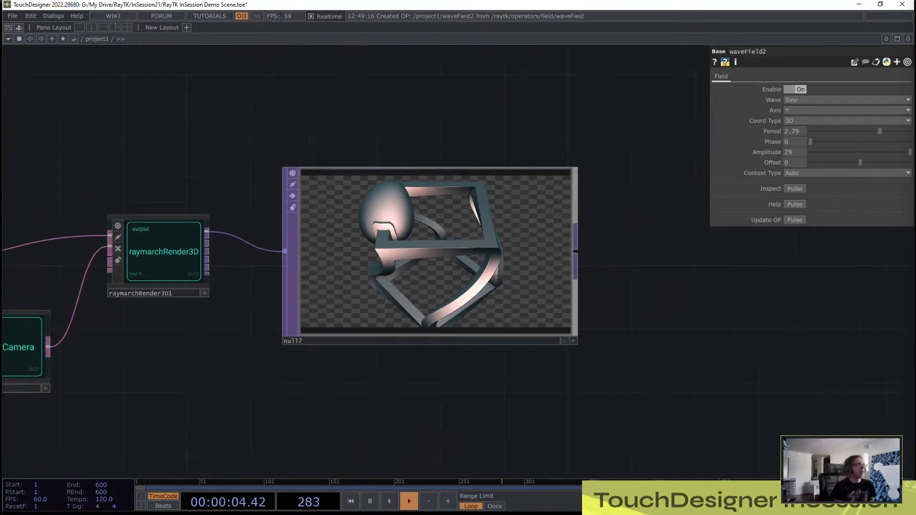
click(67, 344)
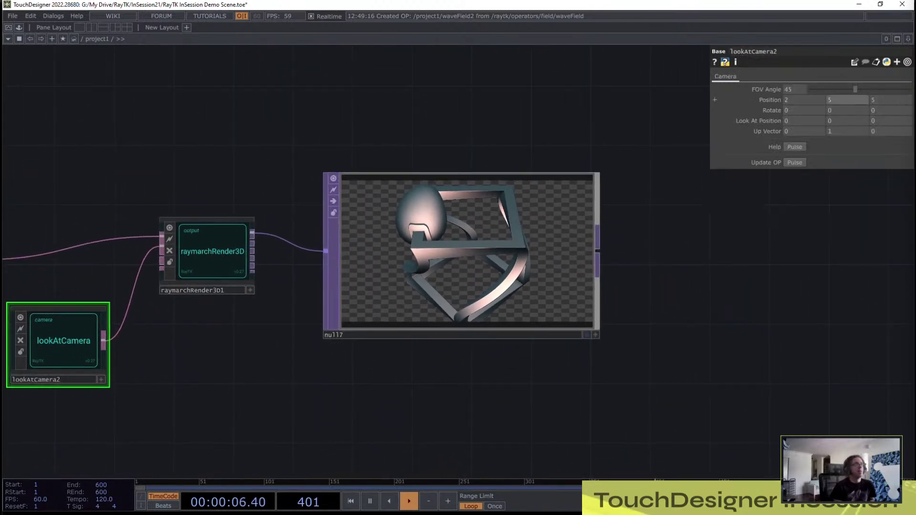
middle_drag(856, 100, 843, 91)
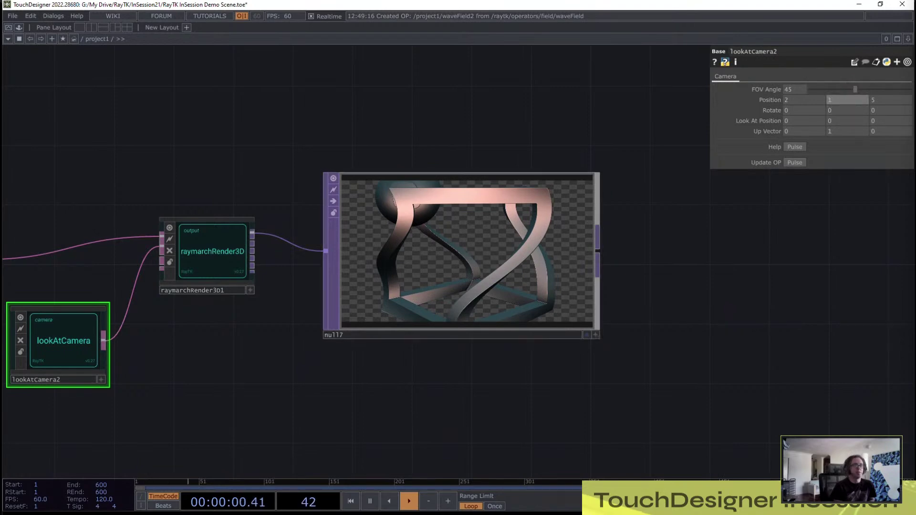
drag(639, 238, 780, 212)
drag(405, 334, 632, 313)
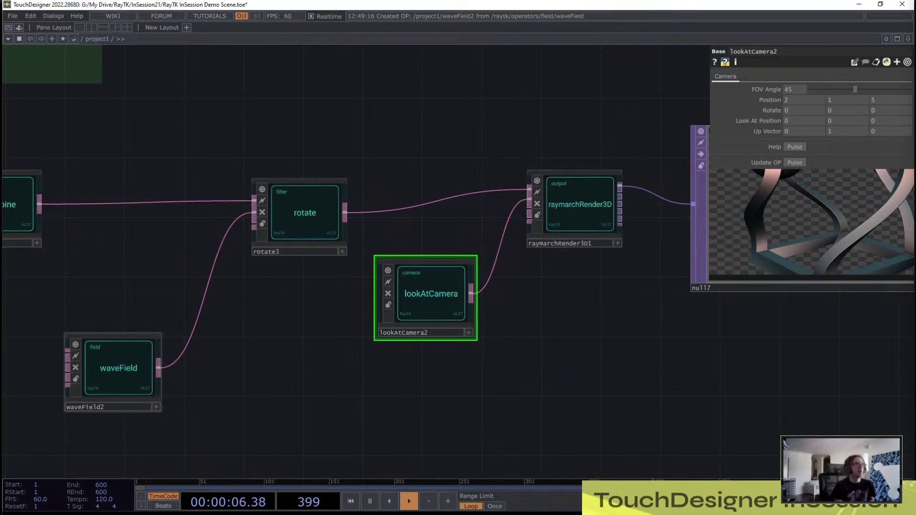
drag(632, 314, 459, 335)
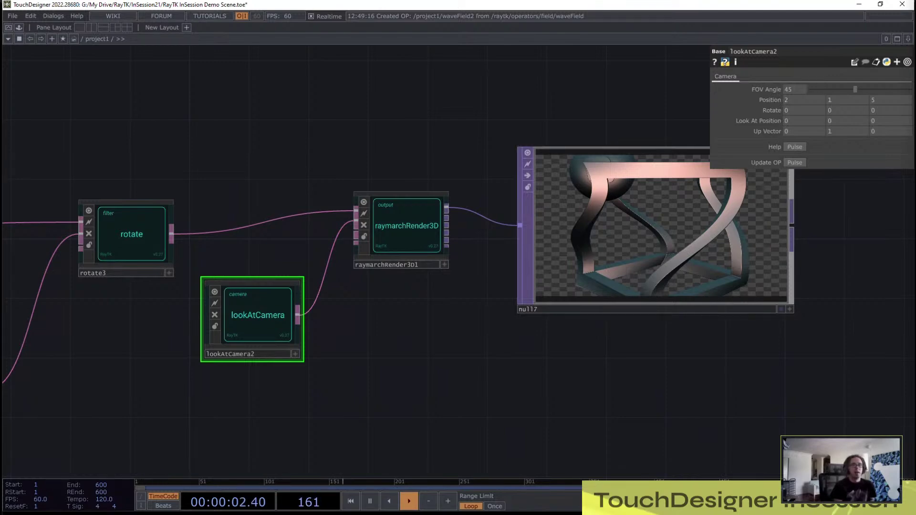
drag(467, 343, 427, 392)
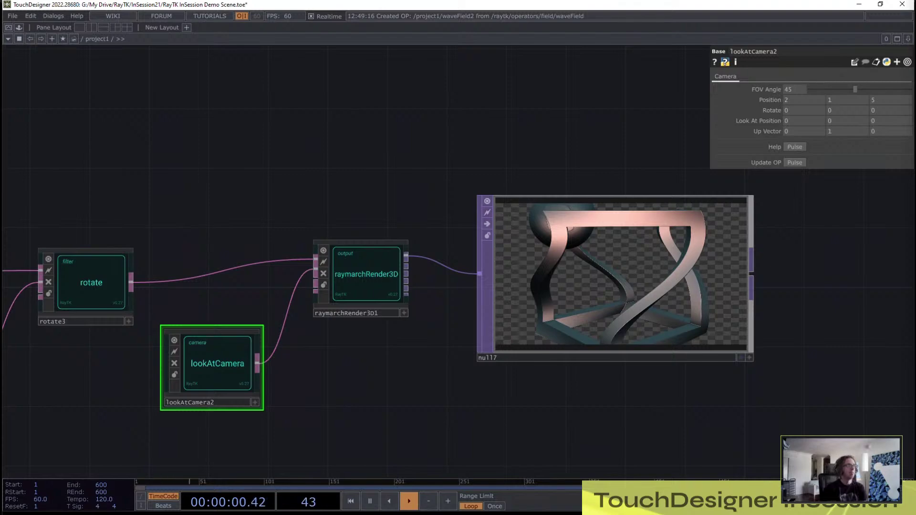
drag(95, 406, 283, 348)
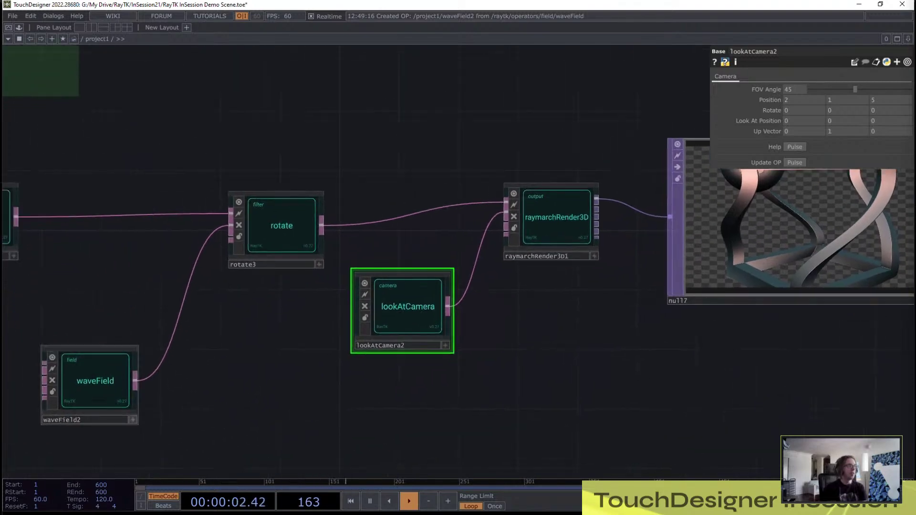
drag(286, 381, 144, 420)
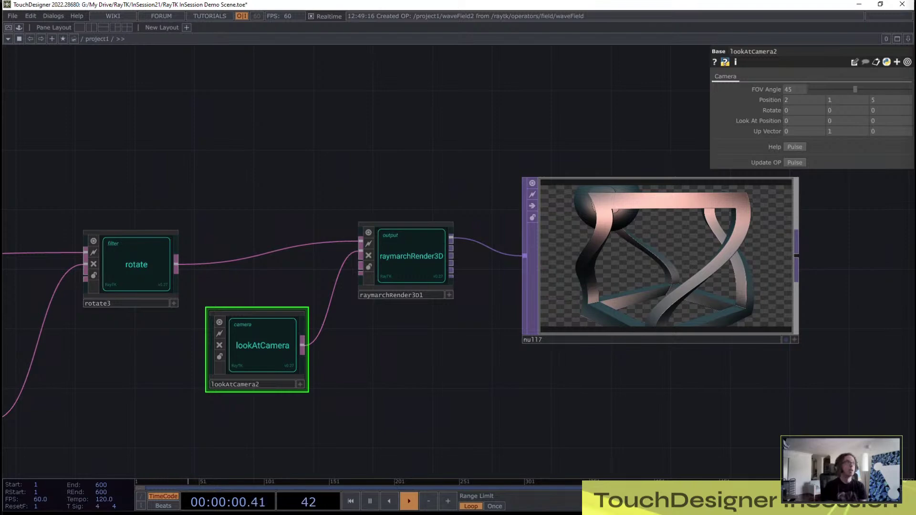
Step: Set the phase of the waveField2 operator to 0.39 to shift the twist of the rotated shape
drag(420, 382, 654, 275)
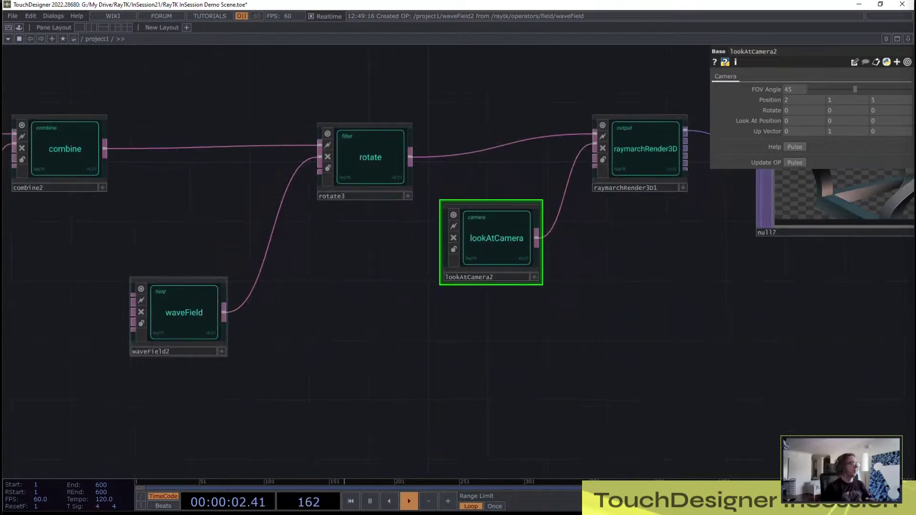
click(179, 313)
drag(501, 310, 194, 426)
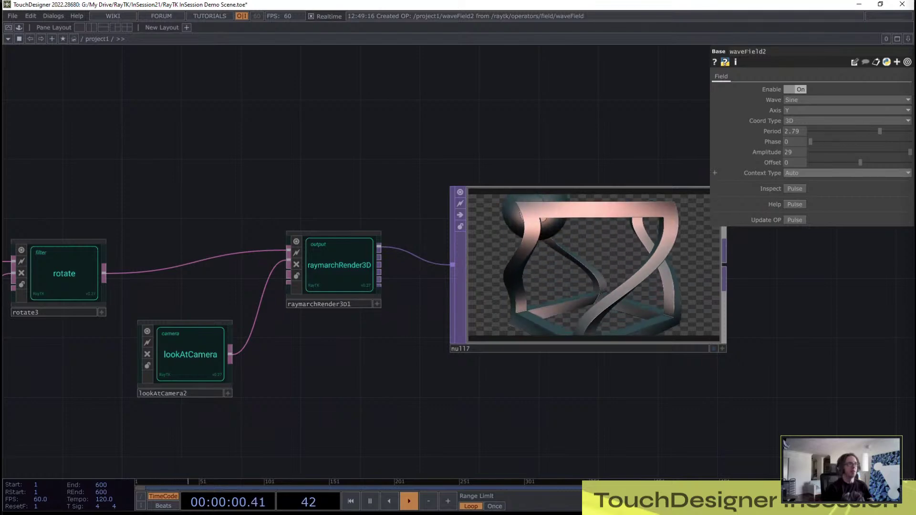
drag(809, 142, 845, 141)
drag(909, 142, 859, 142)
drag(782, 296, 683, 322)
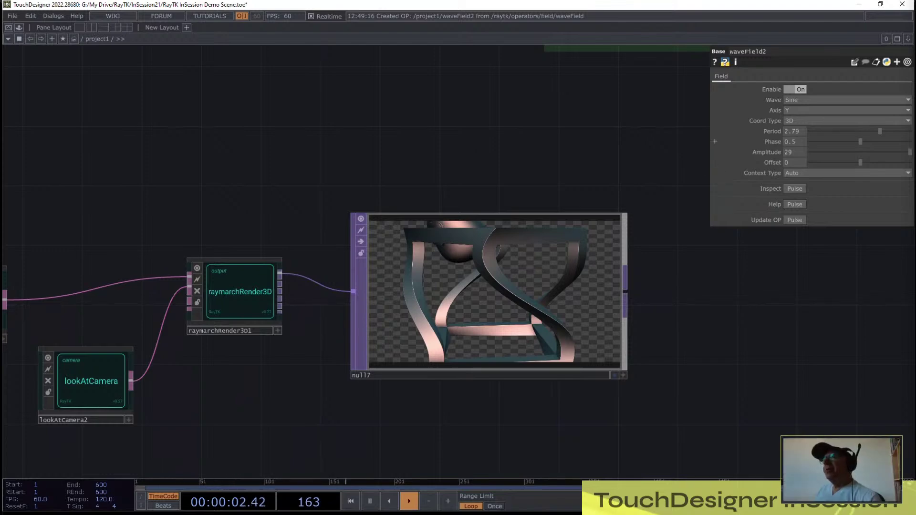
drag(860, 141, 849, 162)
Step: Set the lookAtCamera2 operator's Y position to 4 and its FOV angle to 49.5
drag(458, 167, 779, 168)
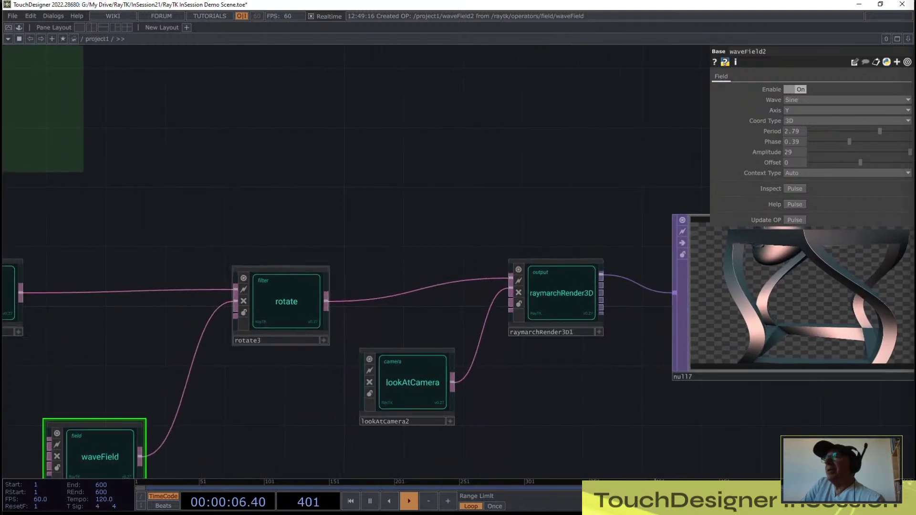
mouse_move(147, 248)
mouse_down()
mouse_move(300, 249)
mouse_move(155, 244)
mouse_up()
click(135, 297)
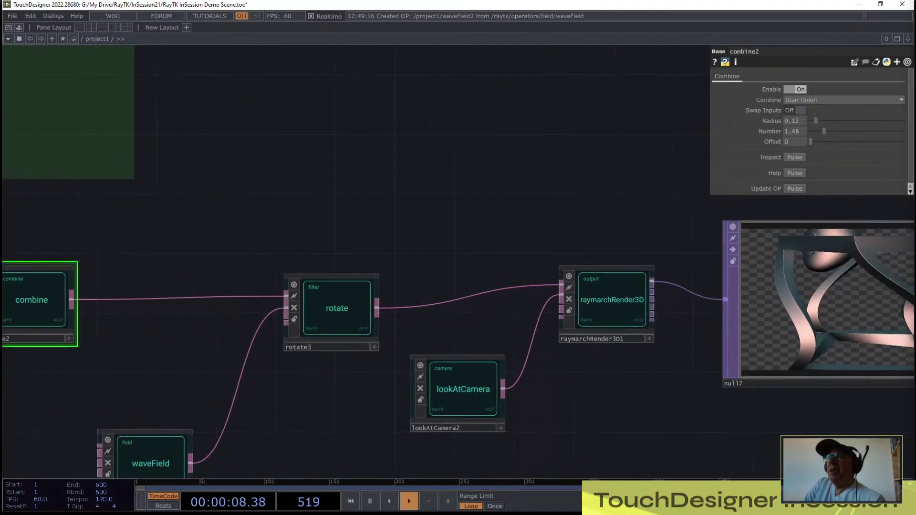
drag(476, 214, 281, 223)
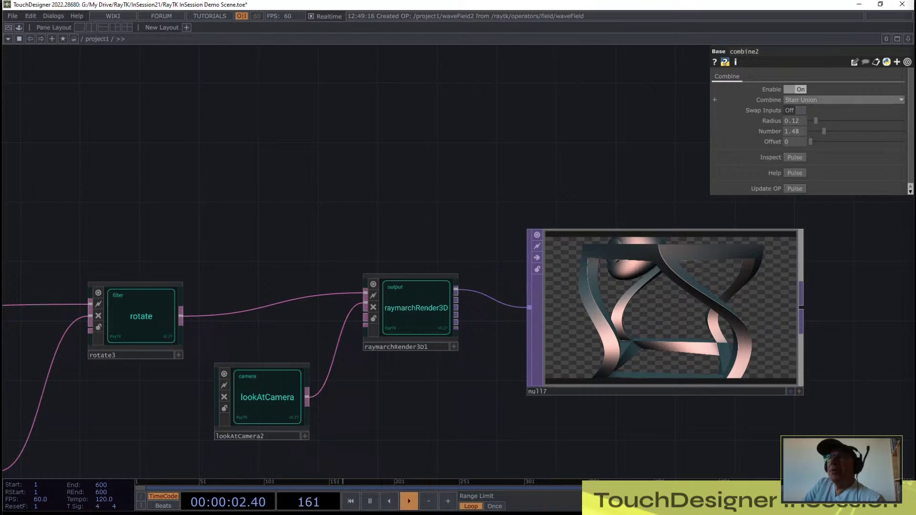
click(264, 403)
middle_drag(835, 100, 856, 91)
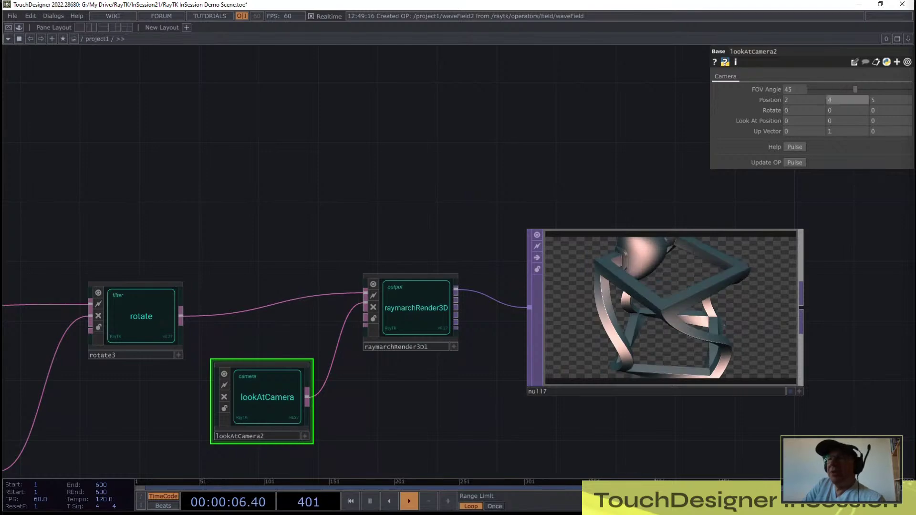
drag(855, 89, 859, 89)
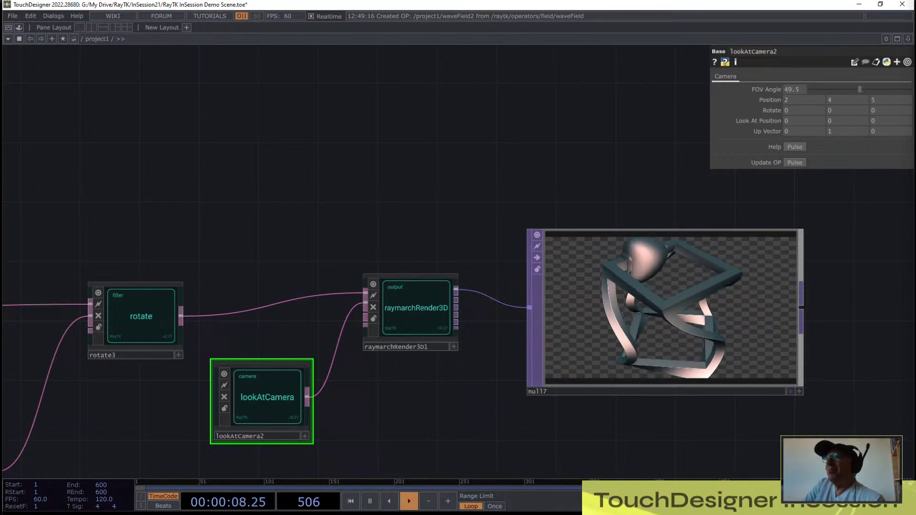
Step: Disconnect the waveField2 operator from the rotate3 filter
drag(331, 218, 360, 214)
scroll(360, 214, down, 3)
drag(296, 215, 362, 216)
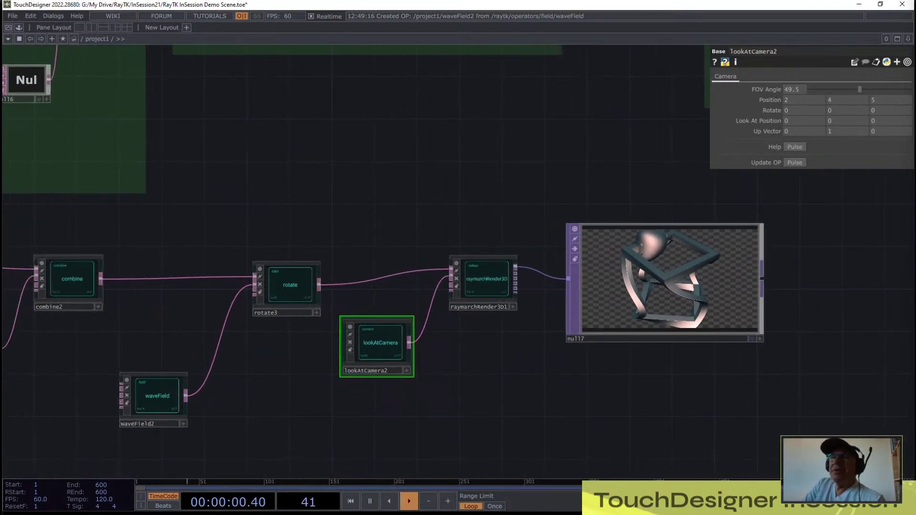
click(71, 279)
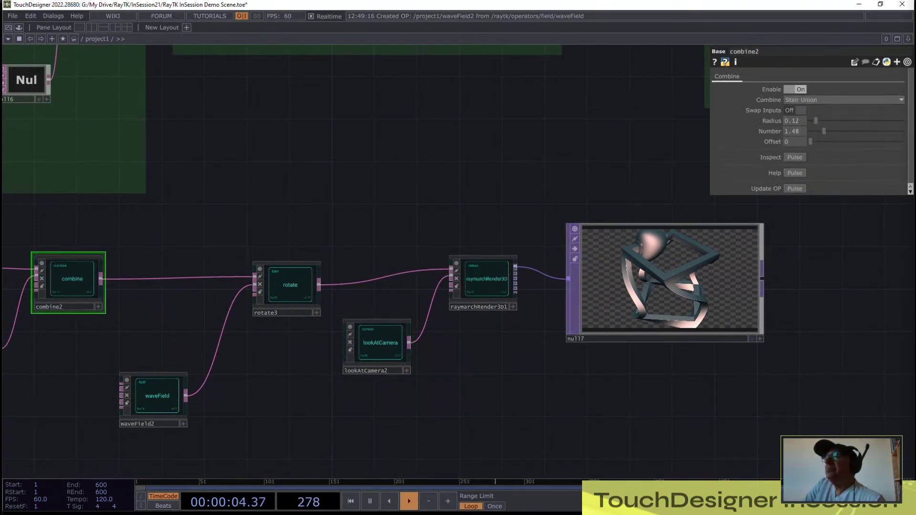
drag(362, 216, 454, 214)
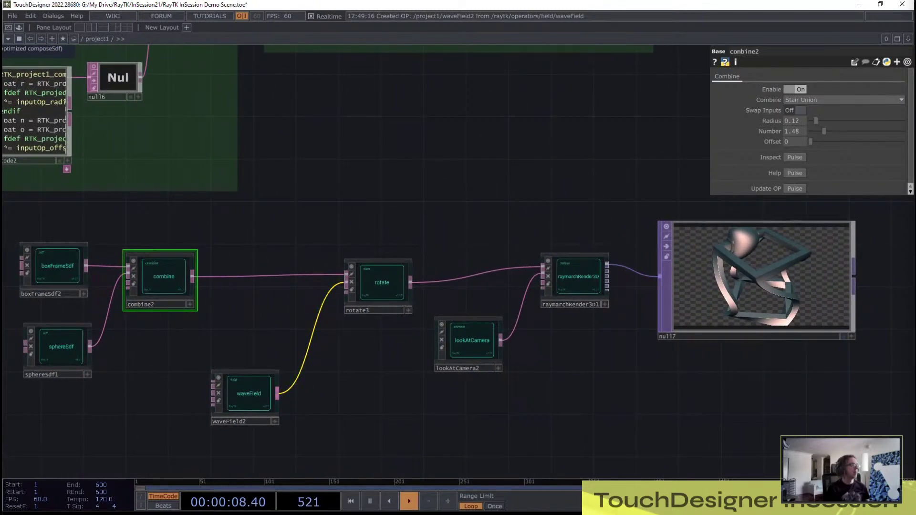
right_click(303, 350)
click(324, 380)
drag(329, 362, 329, 355)
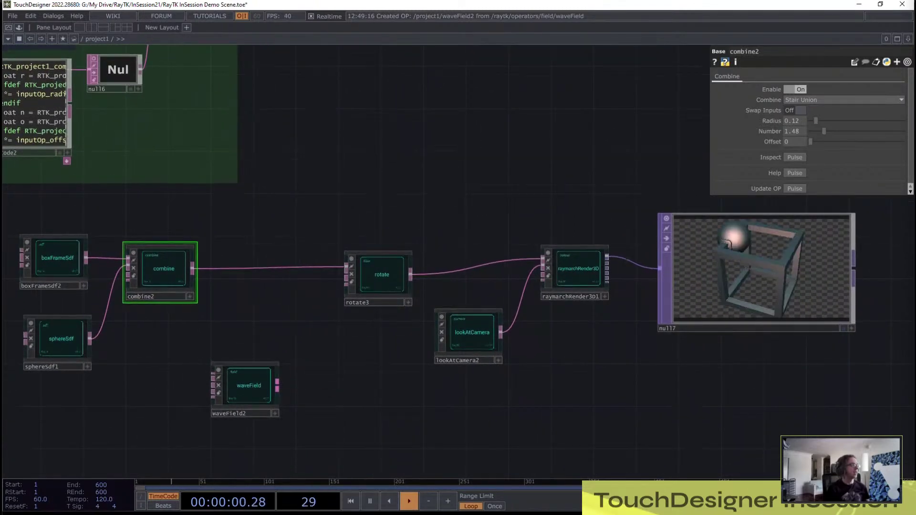
Step: Examine the combine modes available on combine2 and its radius field input
click(835, 100)
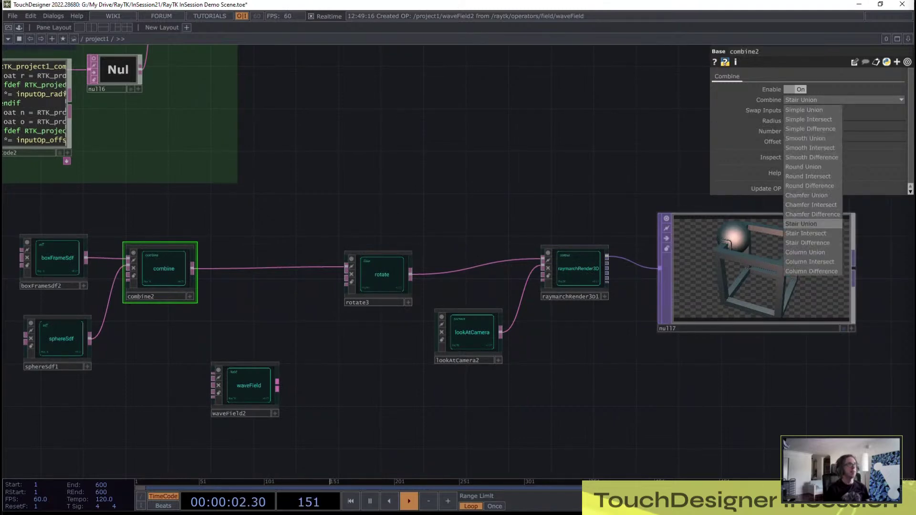
click(834, 89)
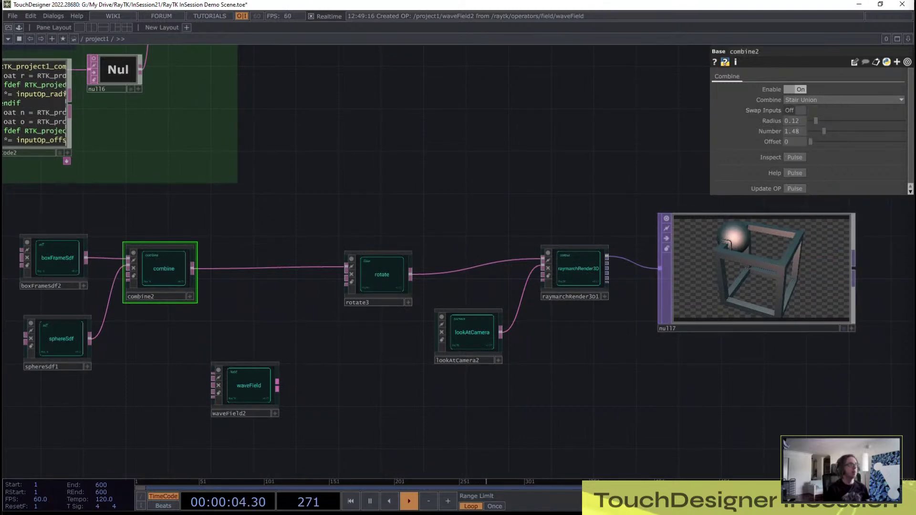
mouse_move(596, 334)
mouse_down()
mouse_move(397, 436)
mouse_move(630, 374)
mouse_up()
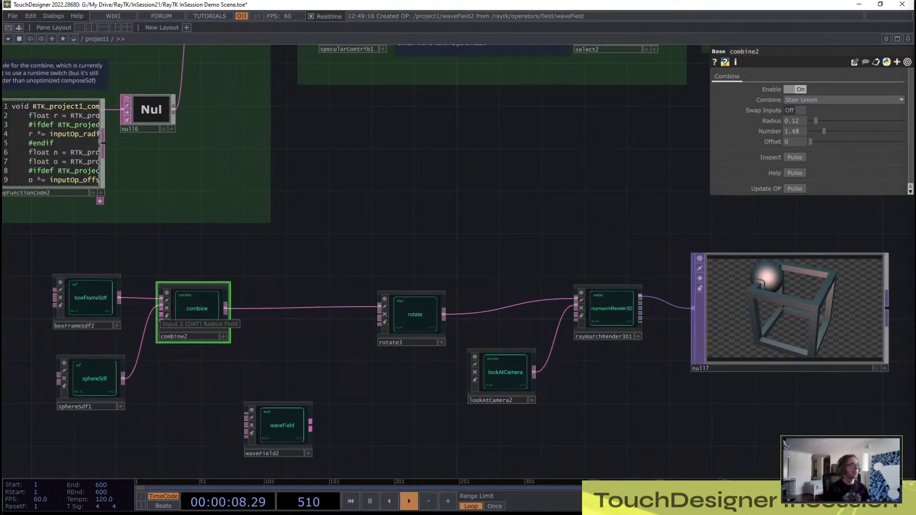
drag(161, 316, 187, 445)
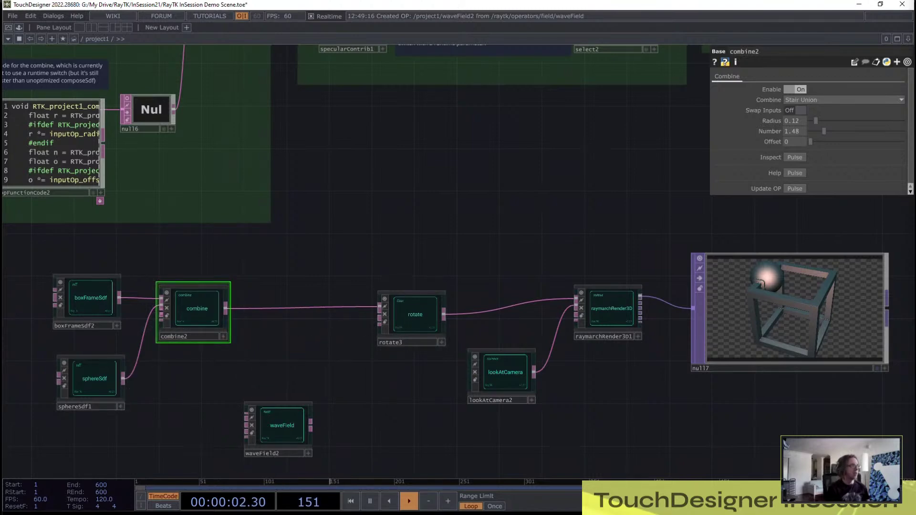
Step: Add an arrange operator from the RayTK palette and place it in the empty area above rotate3
key(alt+r)
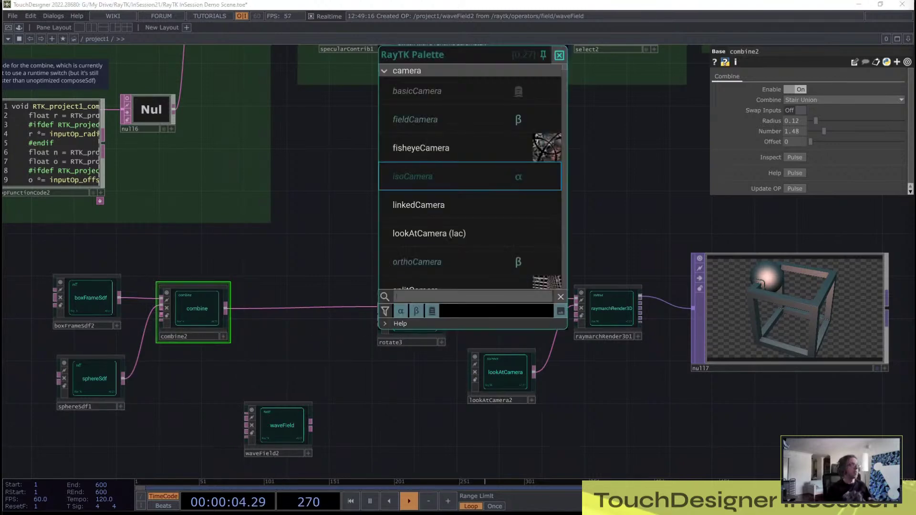
text(arr)
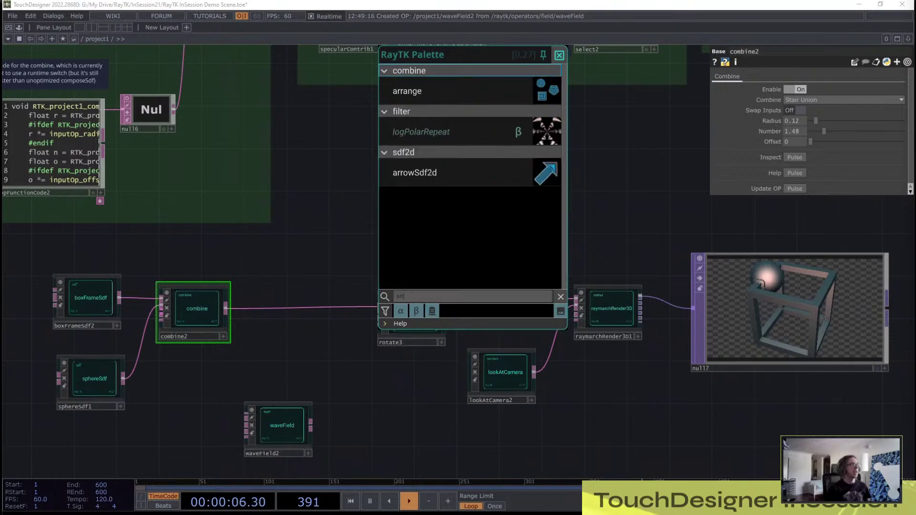
key(Return)
drag(458, 260, 450, 215)
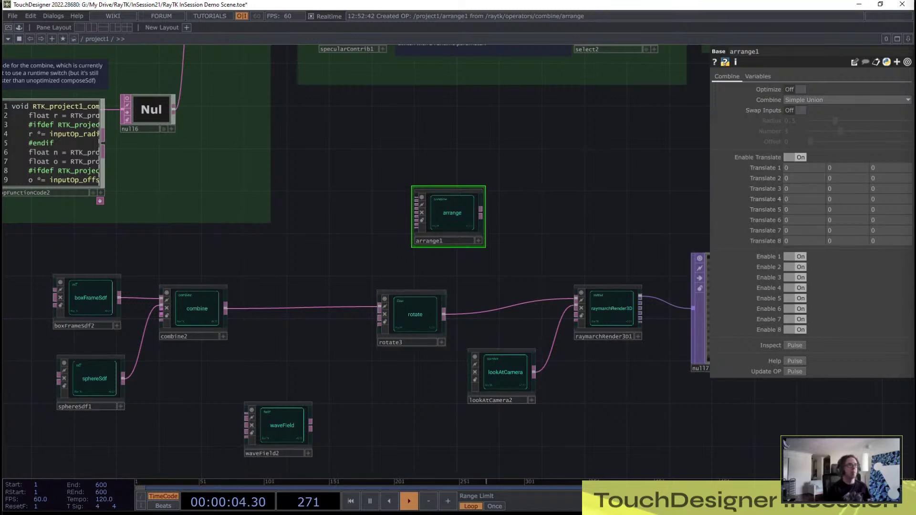
Step: Examine the parameters of the unoptimized composeSdf operator, including the input choices for its first slot
drag(362, 257, 232, 298)
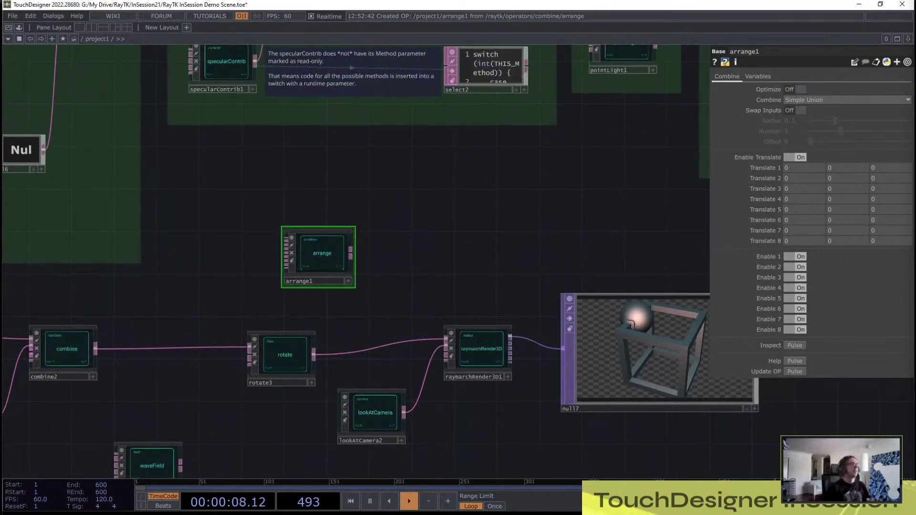
drag(410, 143, 440, 383)
drag(215, 214, 639, 282)
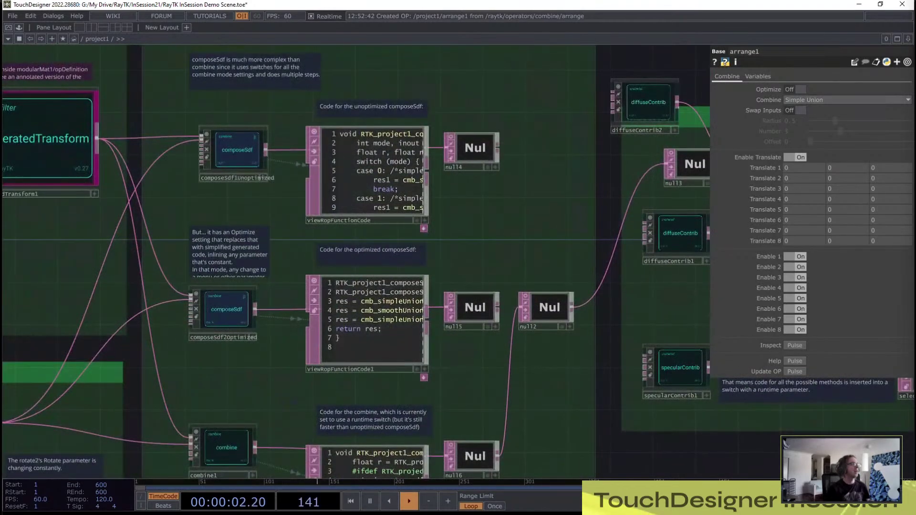
click(235, 164)
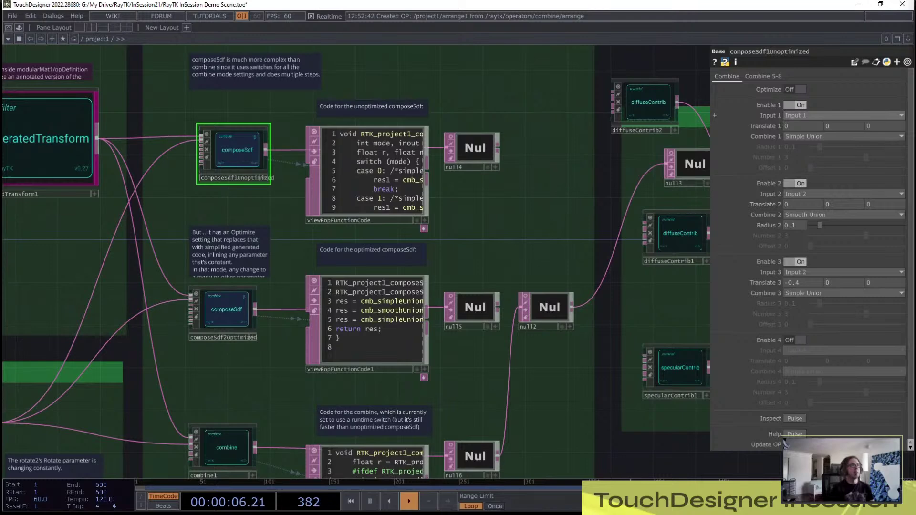
click(795, 115)
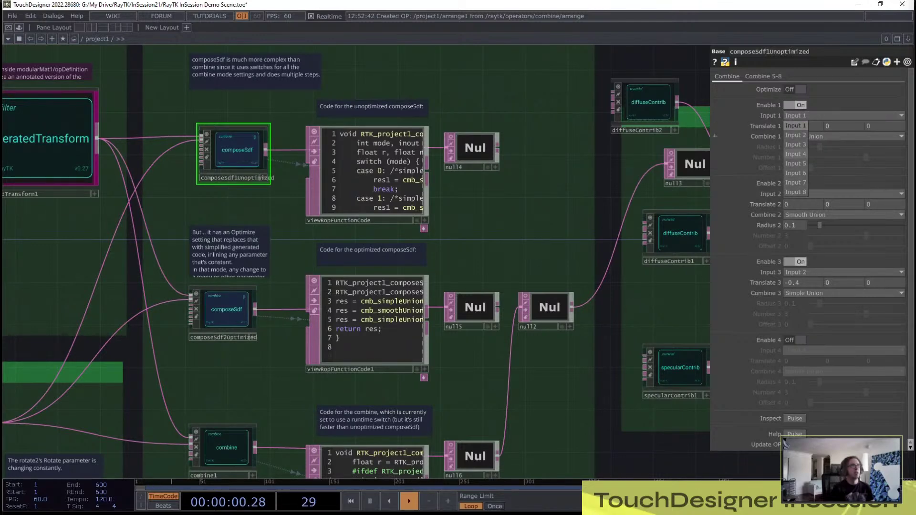
click(842, 126)
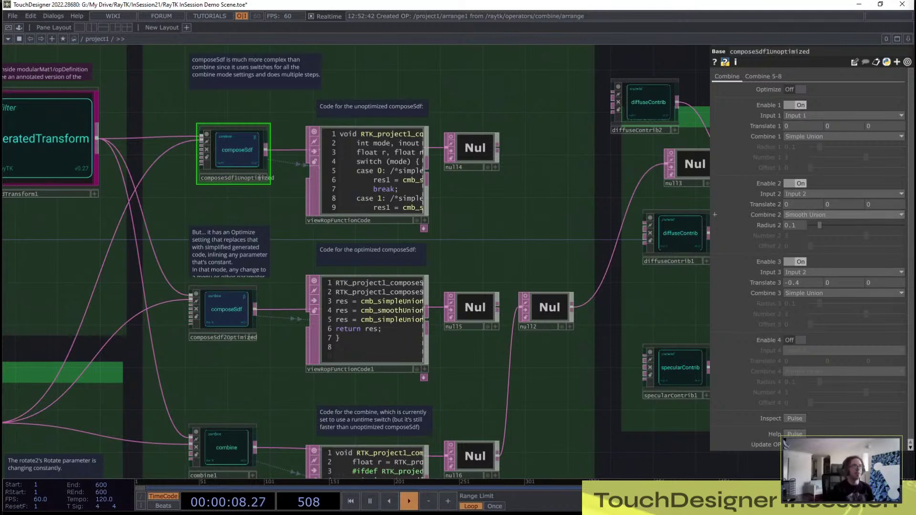
Step: Add an edgeCombine operator from the RayTK palette and place it between combine2 and rotate3
drag(563, 381, 292, 108)
drag(355, 372, 363, 314)
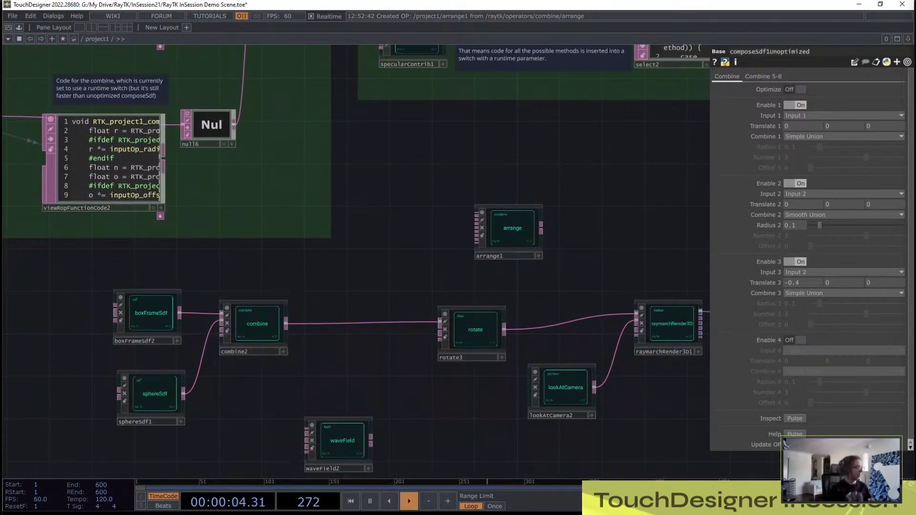
drag(442, 431, 413, 372)
key(alt+r)
scroll(412, 372, down, 6)
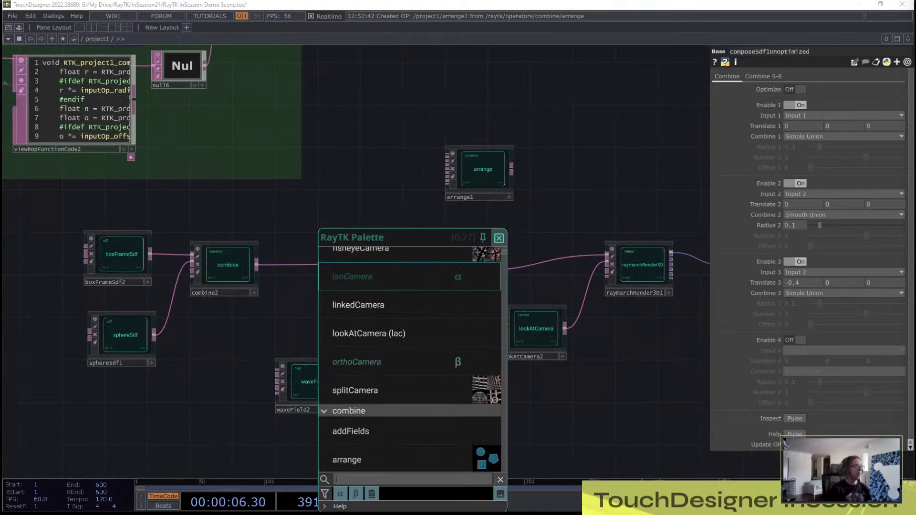
scroll(412, 377, down, 6)
scroll(412, 377, up, 3)
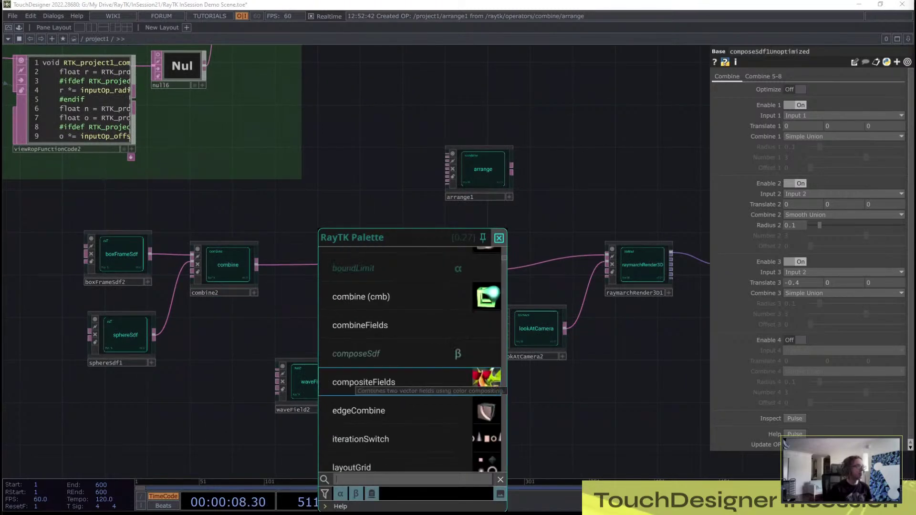
scroll(413, 382, down, 3)
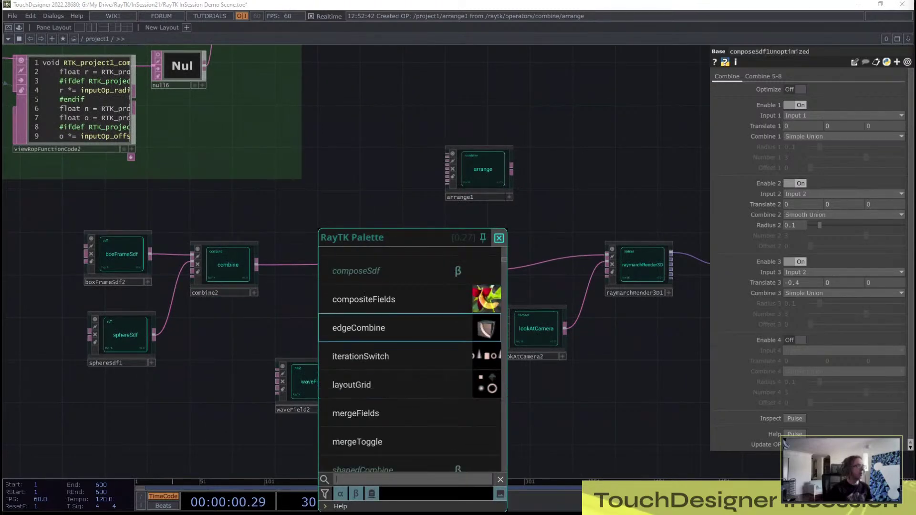
click(381, 327)
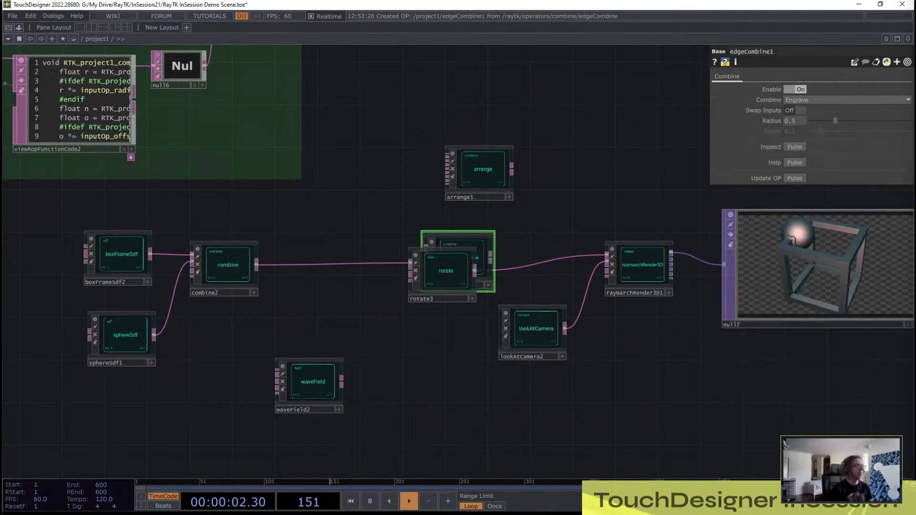
click(288, 225)
drag(288, 225, 309, 246)
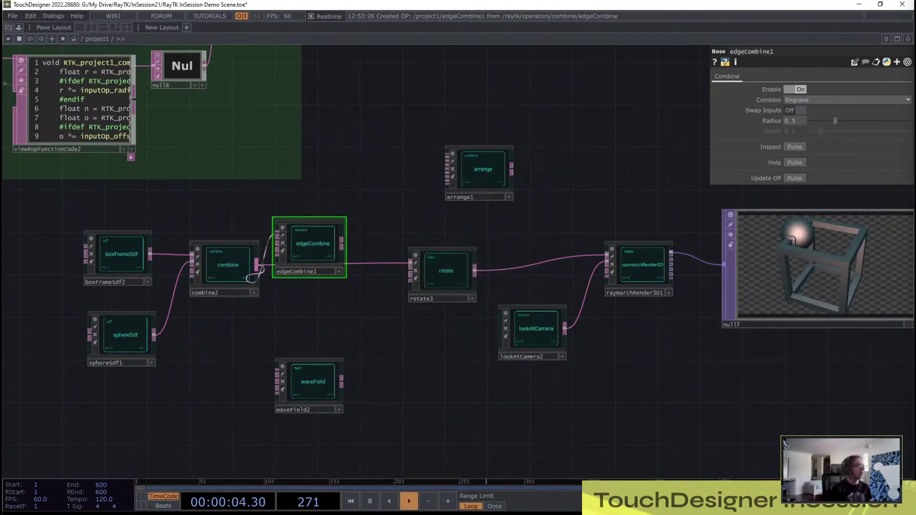
Step: Connect boxFrameSdf2 and sphereSdf1 to the inputs of edgeCombine1 and feed its output into rotate3 in place of combine2
drag(257, 270, 151, 253)
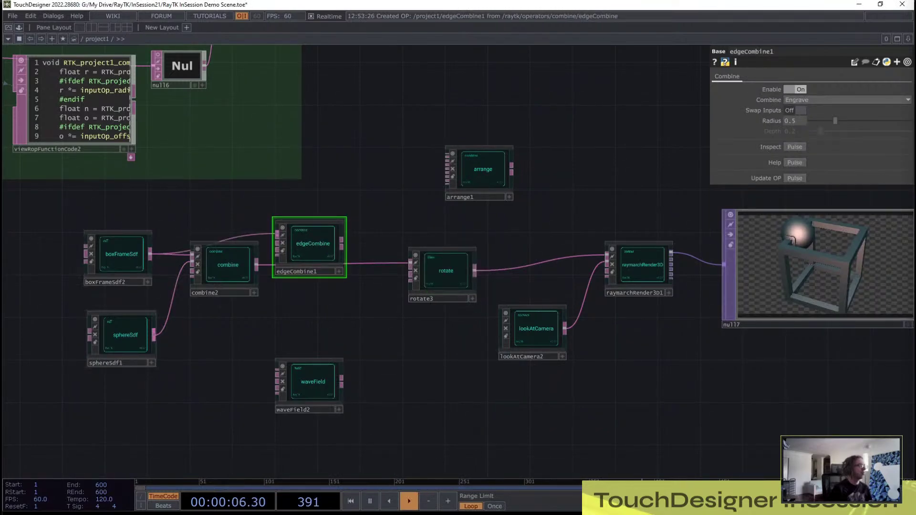
drag(154, 336, 276, 241)
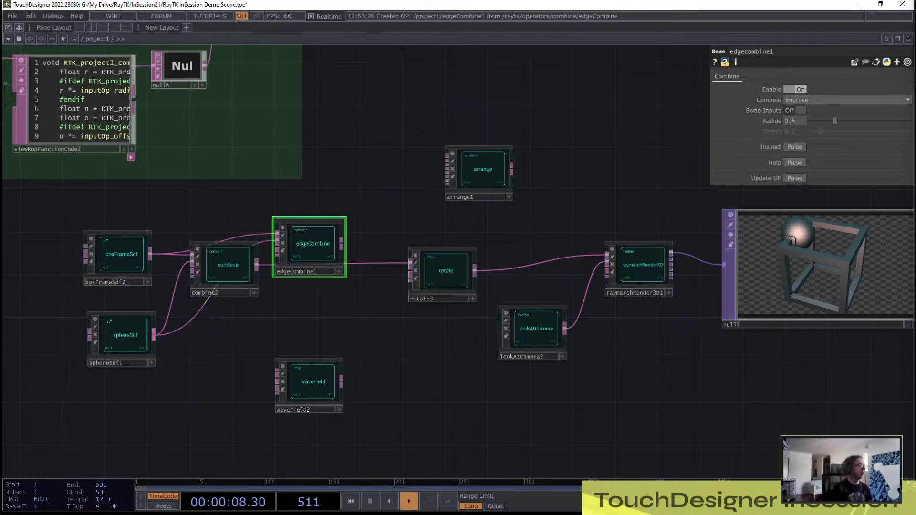
drag(410, 263, 341, 244)
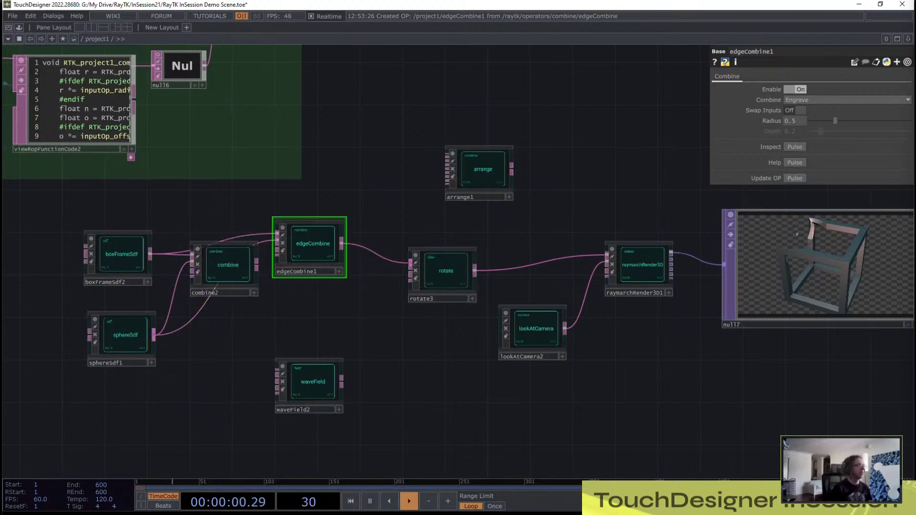
Step: Add a boxSdf operator above boxFrameSdf2 and connect it to the first input of edgeCombine1, replacing the box frame
key(alt+r)
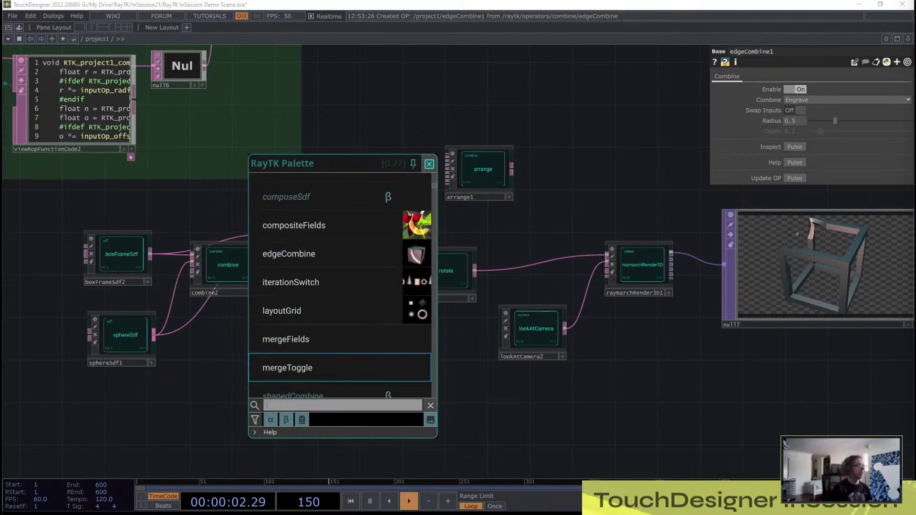
text(bvf)
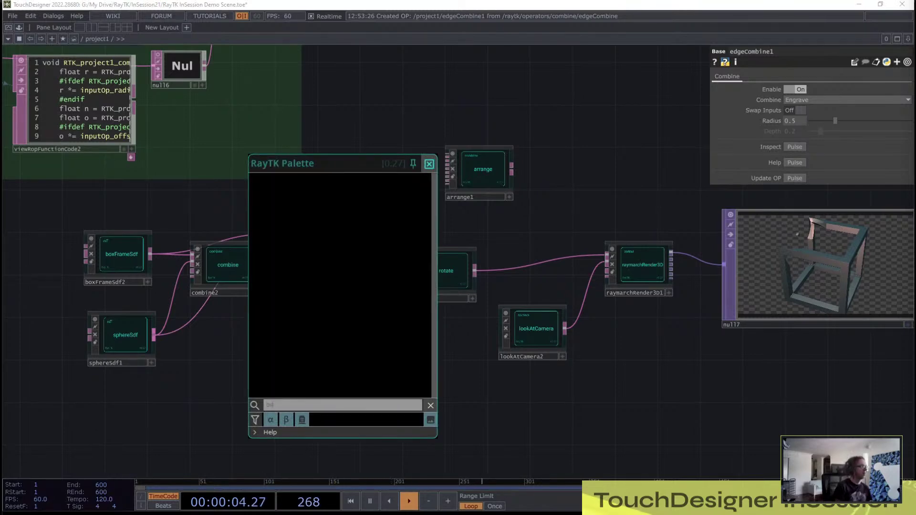
key(BackSpace)
text(ox)
key(Down)
key(Down)
key(Down)
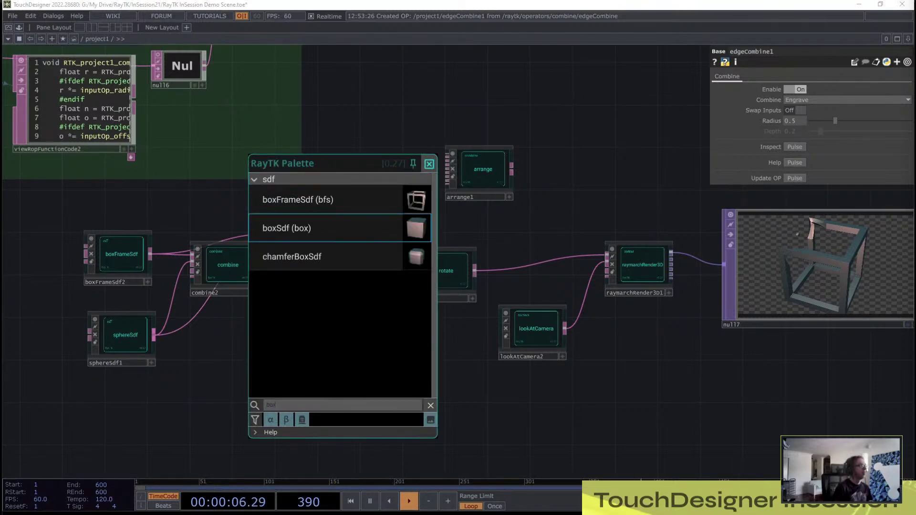
key(Return)
drag(459, 261, 168, 234)
drag(230, 232, 277, 235)
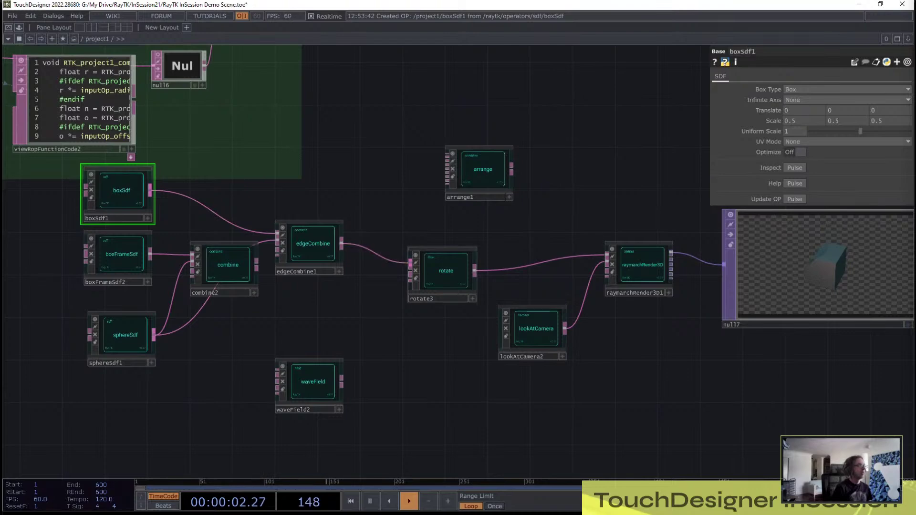
Step: Set boxSdf1's translation to -1.2 in X and 0.2 in Y, and edgeCombine1's radius to 0.09
middle_drag(811, 111, 758, 111)
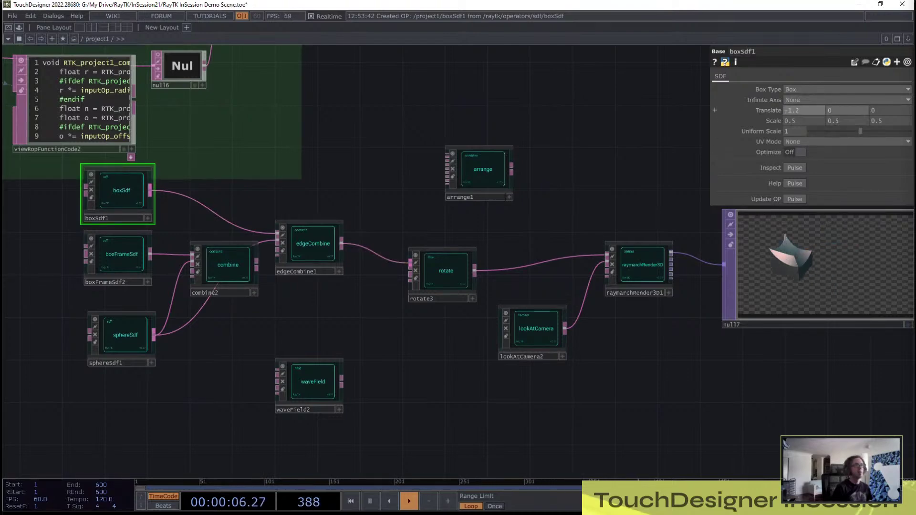
middle_drag(841, 110, 851, 111)
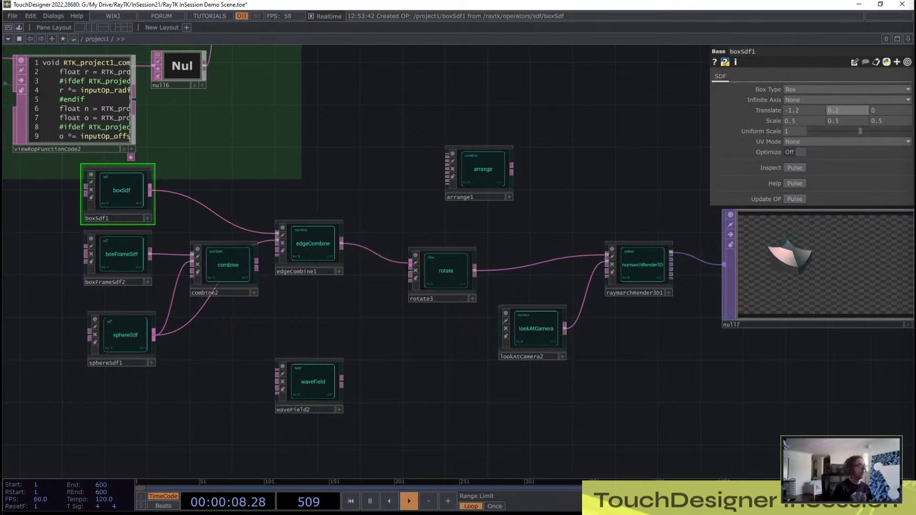
click(310, 265)
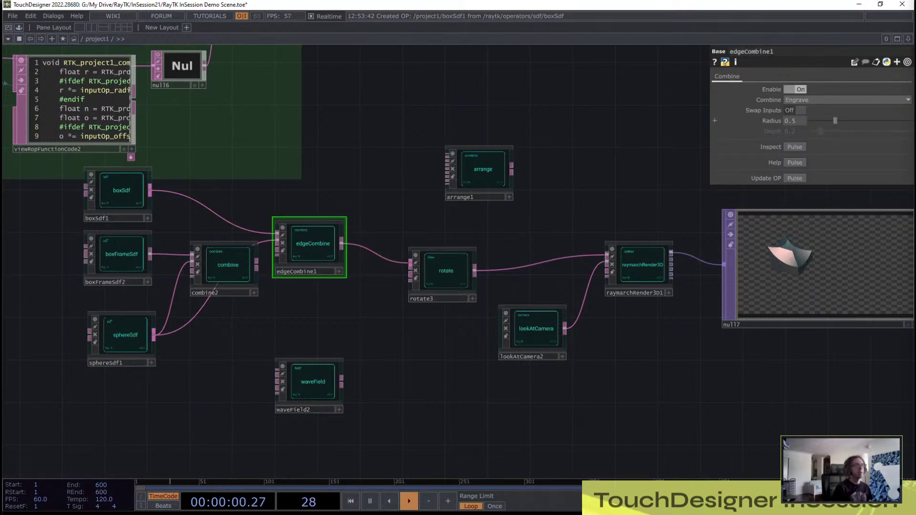
drag(834, 121, 816, 120)
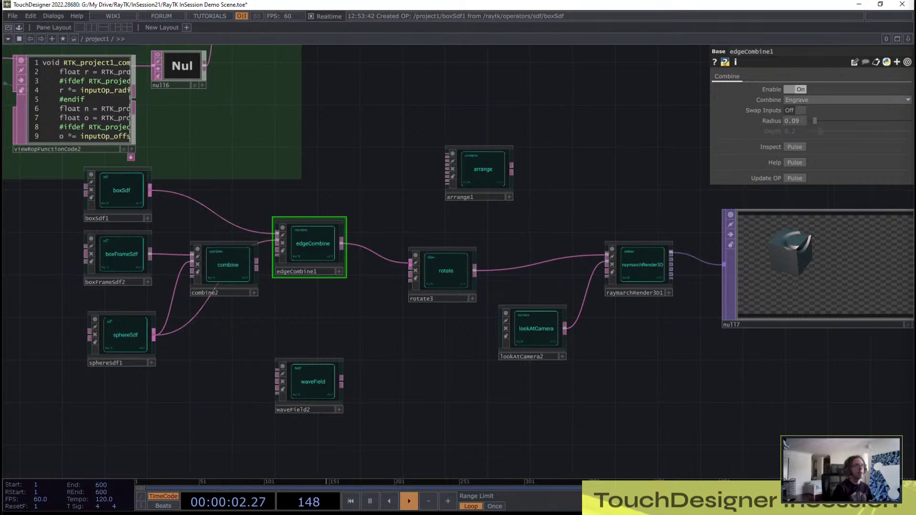
Step: Try the Groove and Tongue combine modes on edgeCombine1
scroll(820, 343, up, 3)
drag(816, 348, 717, 352)
scroll(711, 287, up, 6)
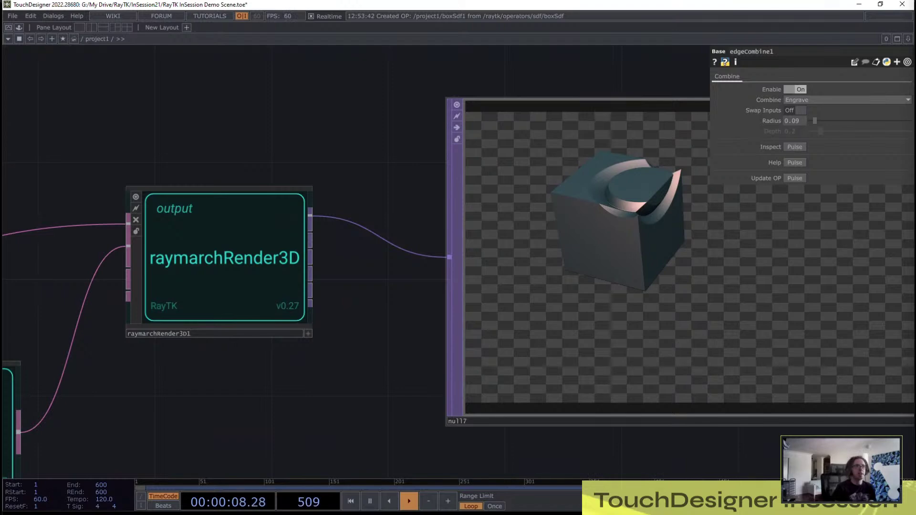
click(801, 100)
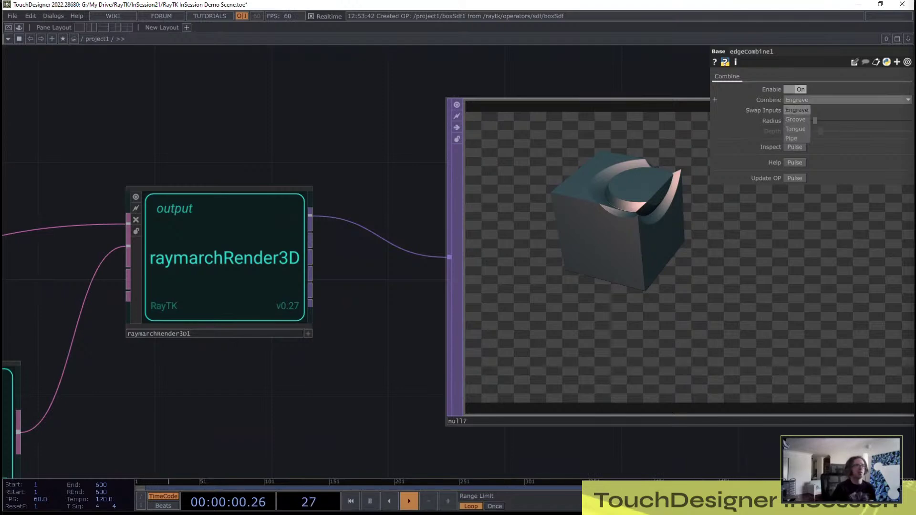
click(795, 120)
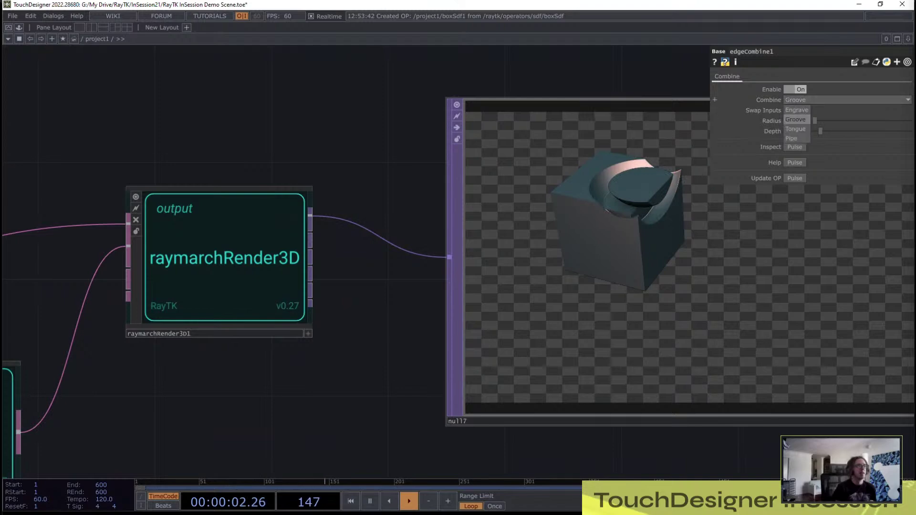
click(795, 129)
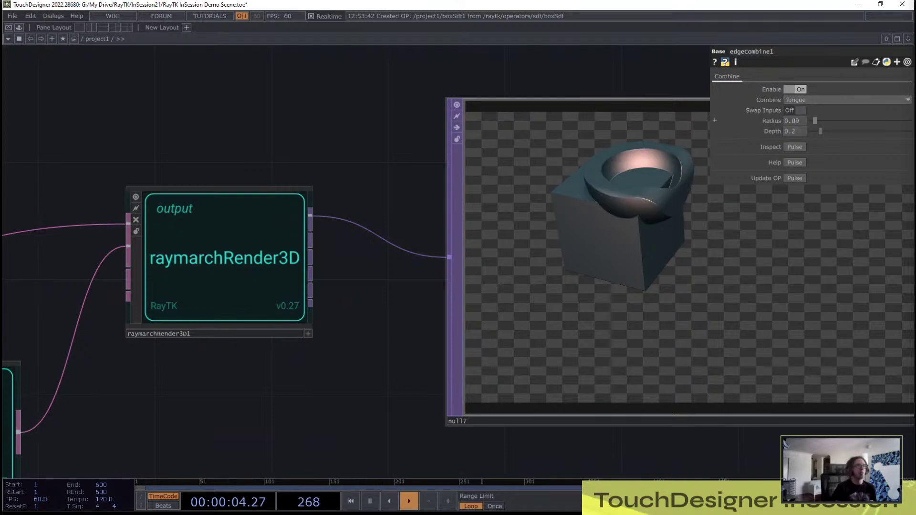
Step: Adjust edgeCombine1's depth, set its radius to 0.086 and switch its combine mode to Pipe
mouse_move(820, 131)
mouse_down()
mouse_move(857, 131)
mouse_move(811, 131)
mouse_move(832, 131)
mouse_move(814, 121)
mouse_up()
click(802, 100)
click(791, 139)
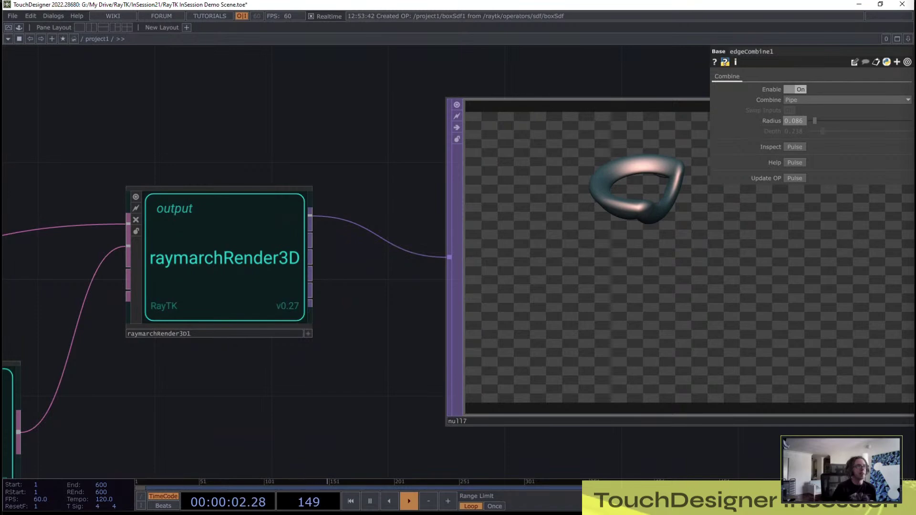
Step: Examine the list of combine operators available in the RayTK palette
scroll(637, 186, down, 5)
drag(453, 330, 637, 248)
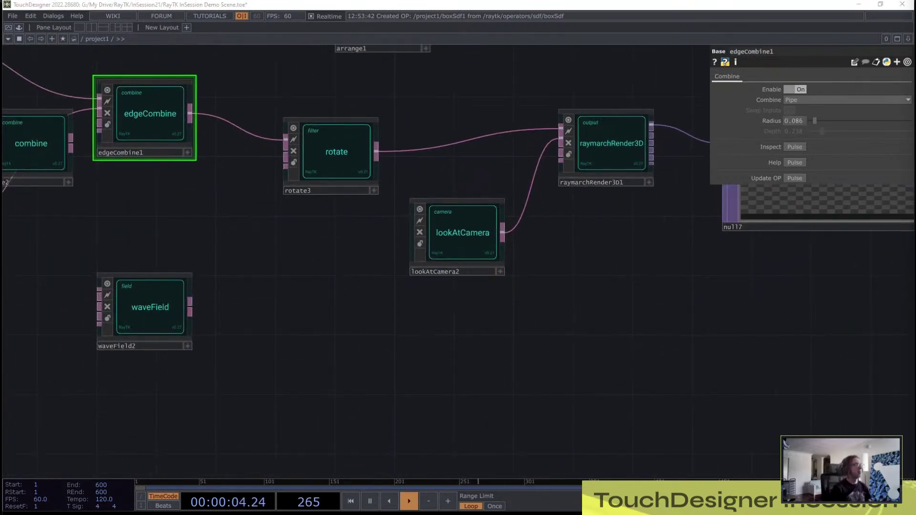
key(alt+r)
scroll(308, 343, down, 15)
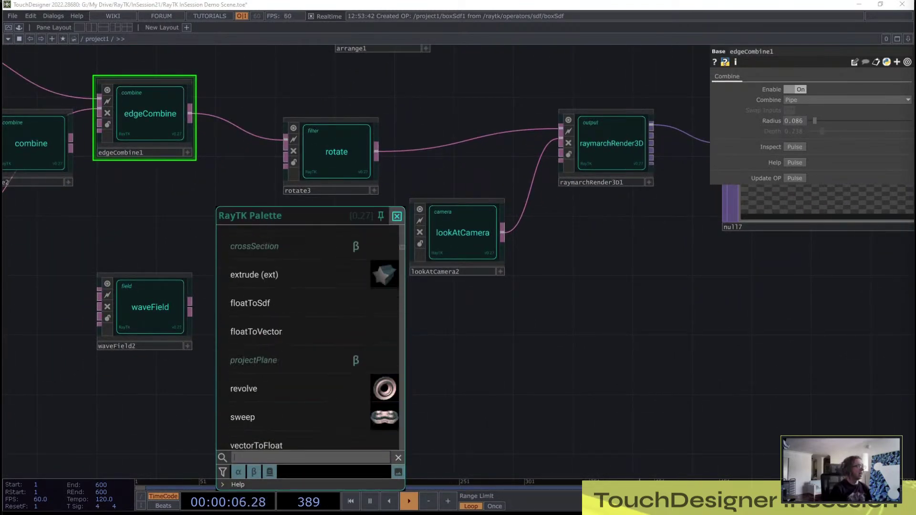
scroll(308, 333, up, 5)
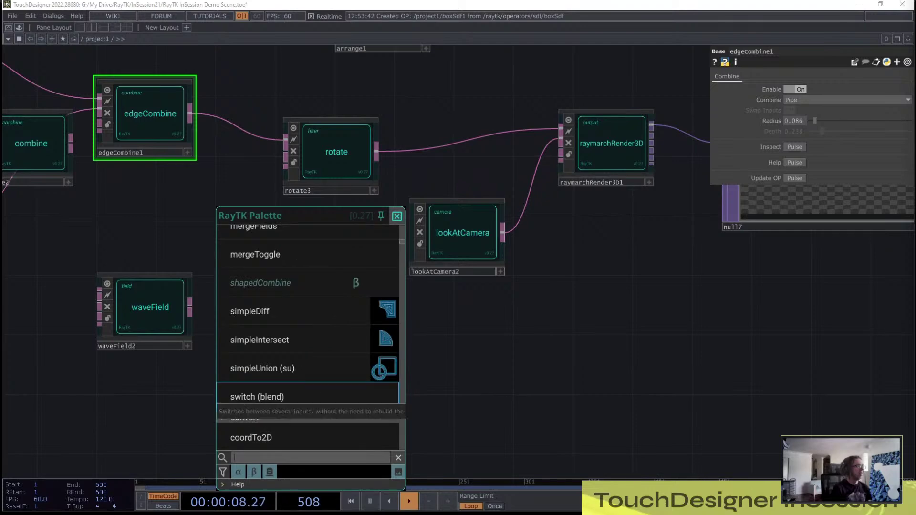
scroll(308, 333, up, 3)
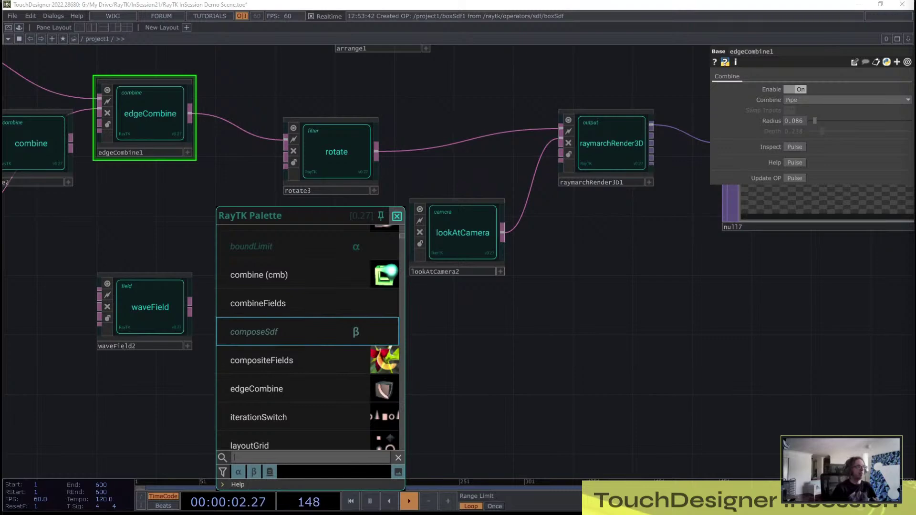
scroll(308, 388, down, 1)
scroll(307, 418, up, 1)
scroll(307, 332, down, 1)
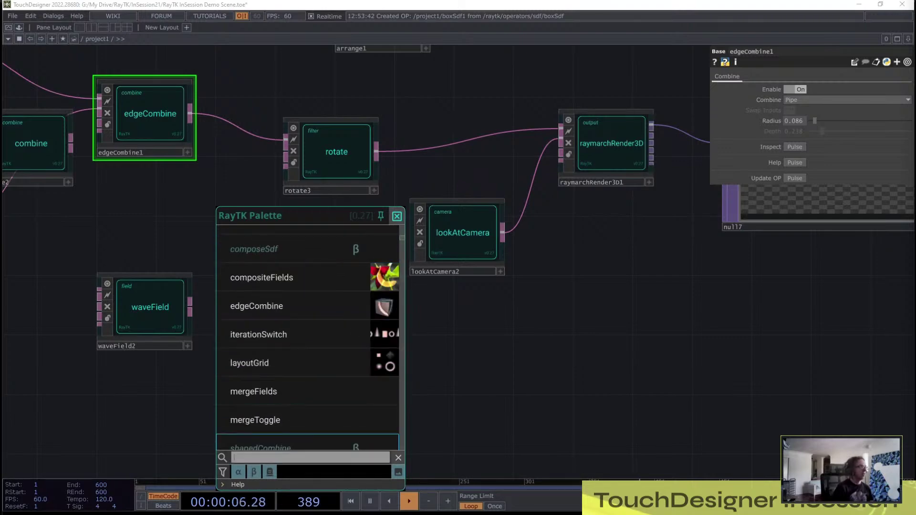
Step: Add a starSdf2d operator from the RayTK palette and place it in the empty area below rotate3
text(star)
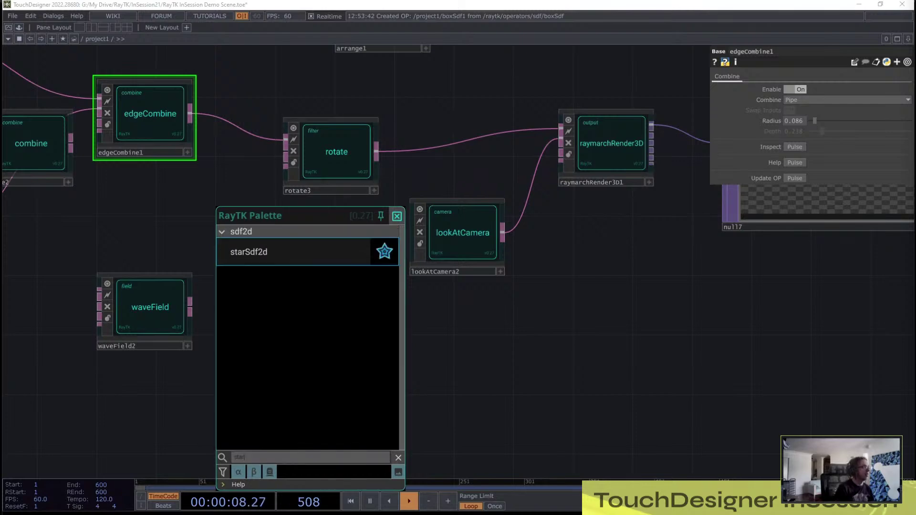
key(Return)
drag(448, 287, 269, 398)
Step: Add a revolve operator below lookAtCamera2 and connect starSdf2d to its first input
key(alt+r)
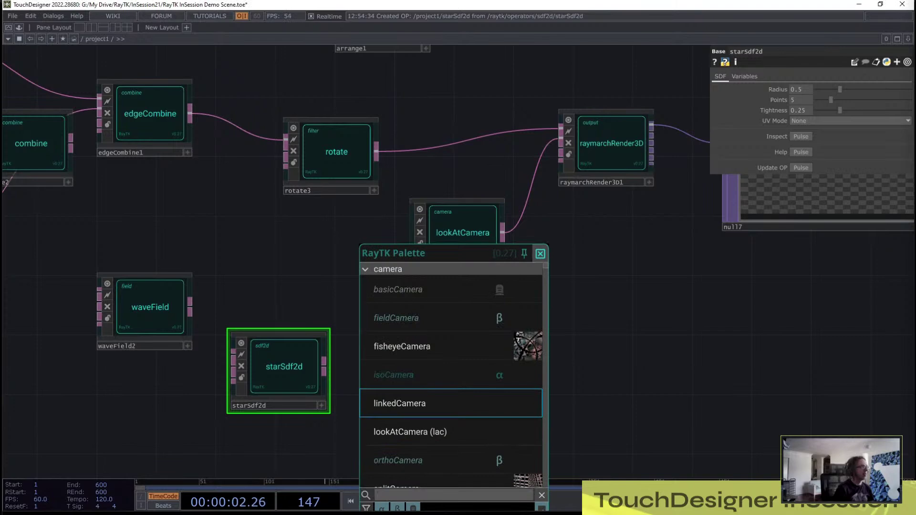
text(rev)
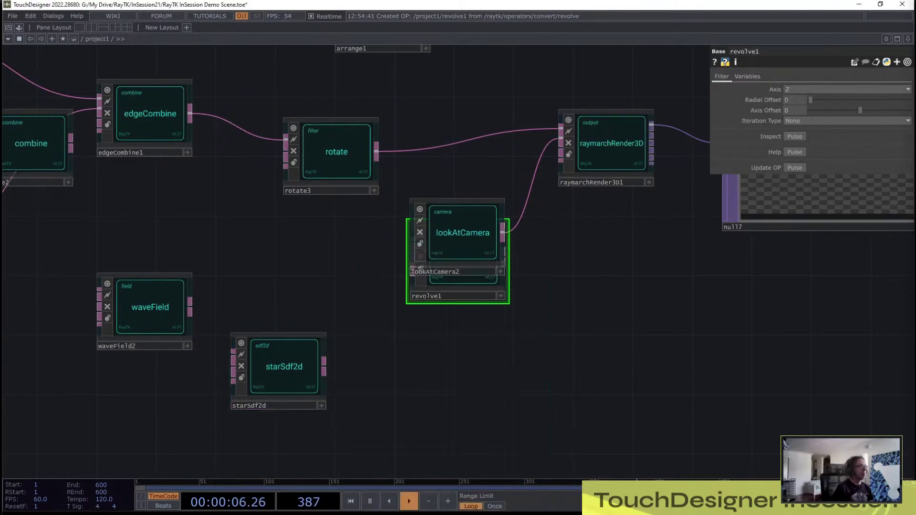
key(Return)
drag(460, 286, 460, 395)
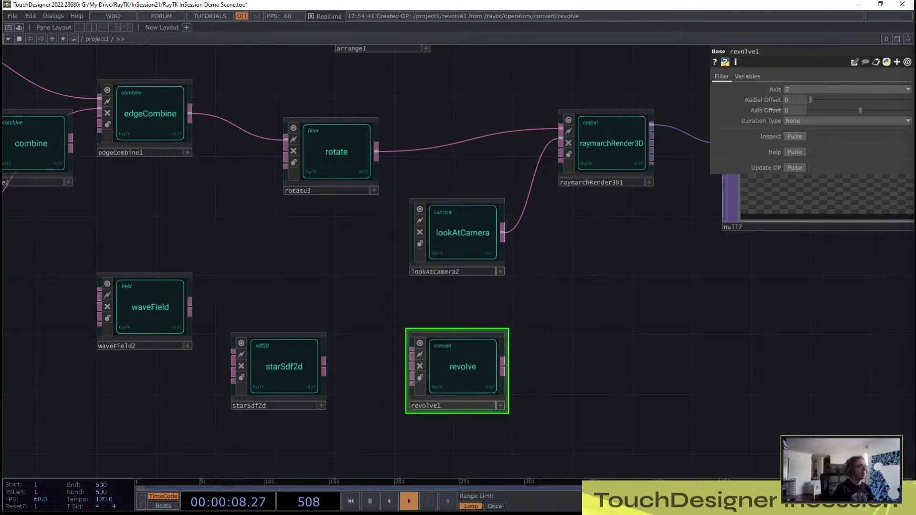
drag(409, 352, 412, 352)
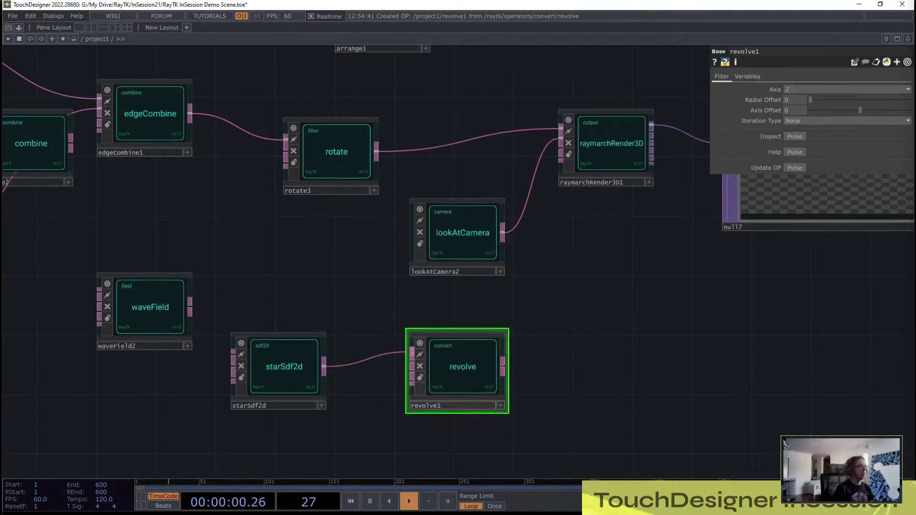
Step: Connect revolve1 to the first input of raymarchRender3D1 in place of rotate3 and set its radial offset to 1
drag(506, 368, 559, 129)
drag(539, 96, 194, 195)
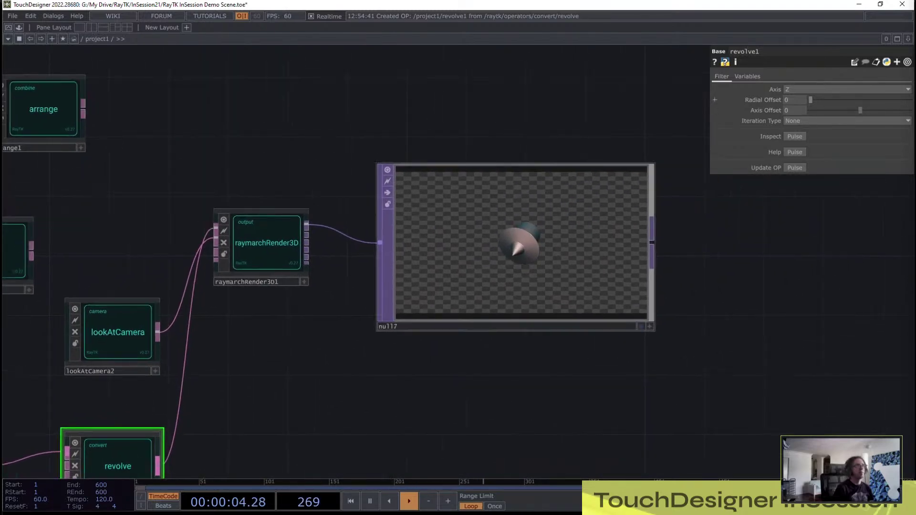
drag(811, 100, 910, 99)
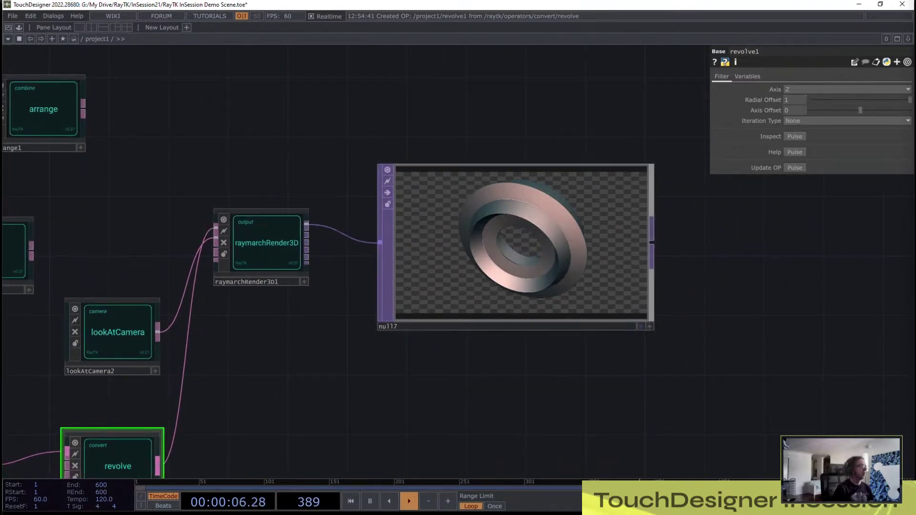
Step: Raise the star's number of points to about 9.53 in starSdf2d
drag(267, 377, 320, 354)
click(18, 441)
scroll(720, 165, up, 3)
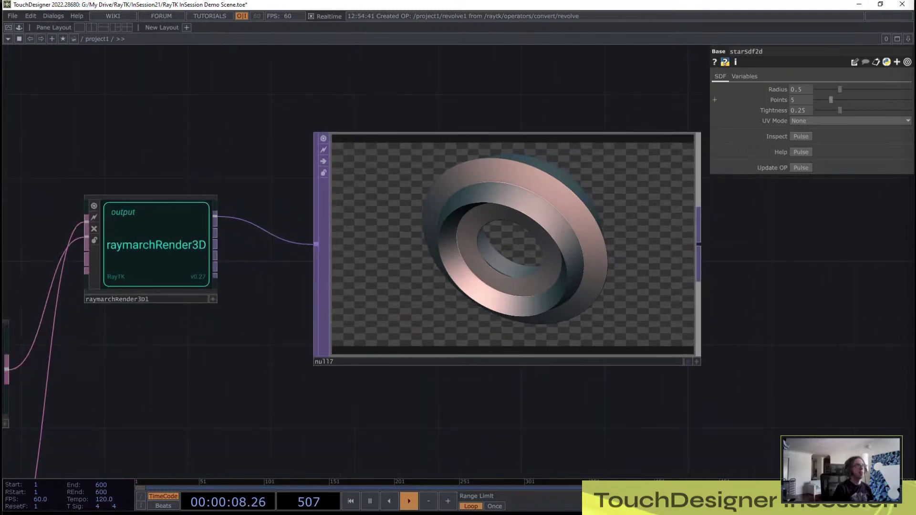
drag(831, 100, 863, 137)
scroll(466, 318, down, 5)
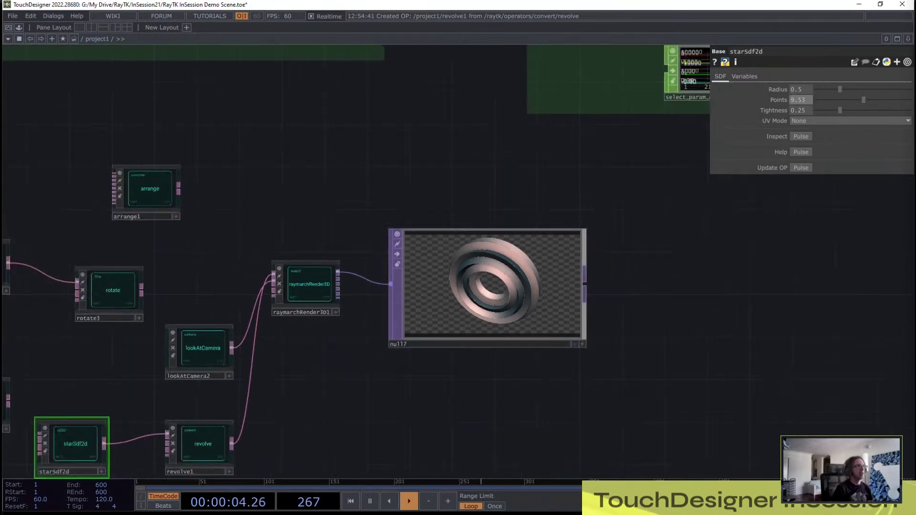
Step: Add a shapedCombine operator from the RayTK palette to the right of revolve1 and connect starSdf2d to its first input
drag(307, 453, 319, 376)
key(alt+r)
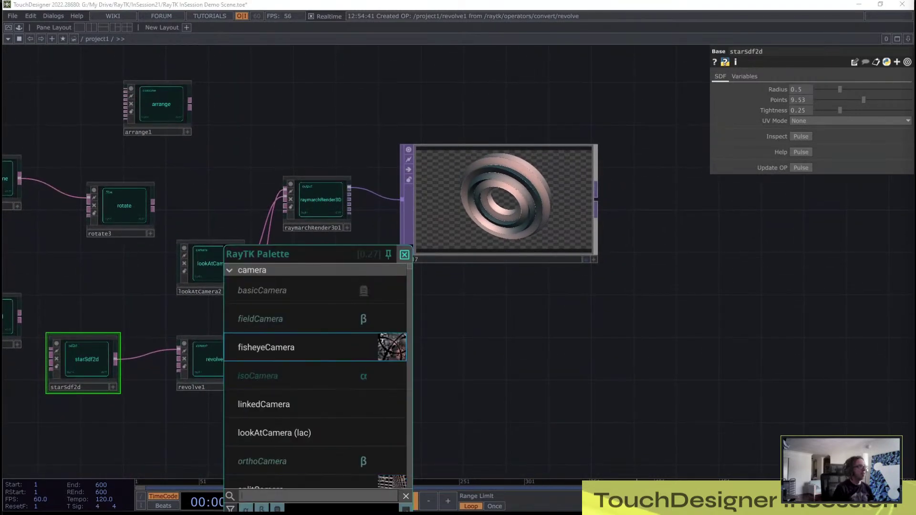
scroll(315, 367, down, 5)
scroll(315, 367, down, 5)
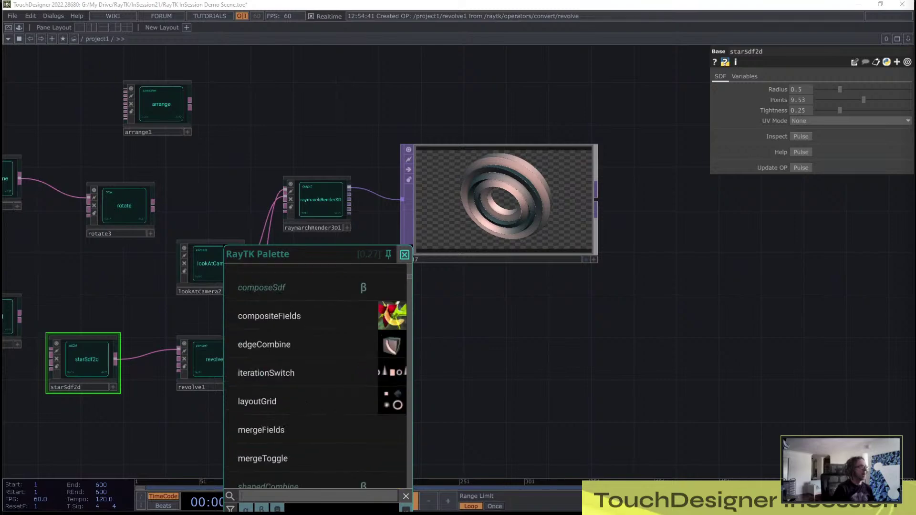
scroll(315, 367, down, 3)
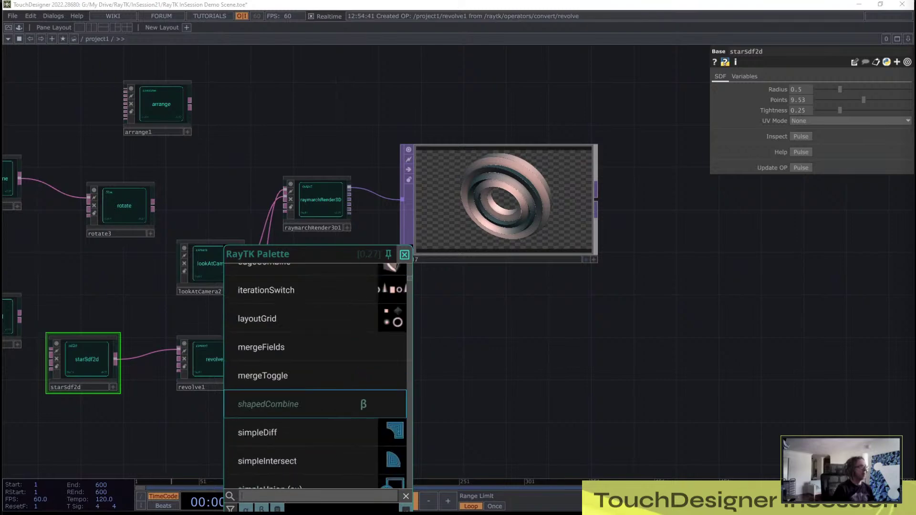
scroll(315, 433, down, 3)
scroll(315, 429, up, 10)
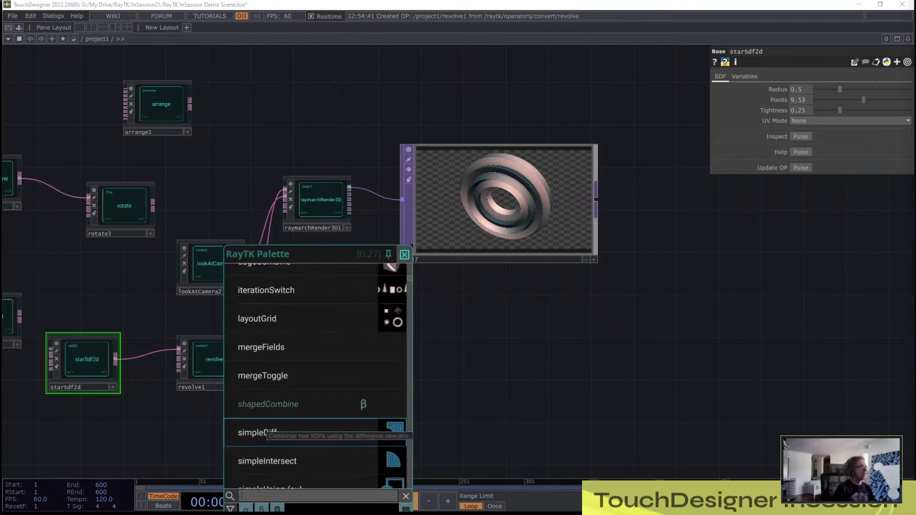
scroll(315, 424, down, 5)
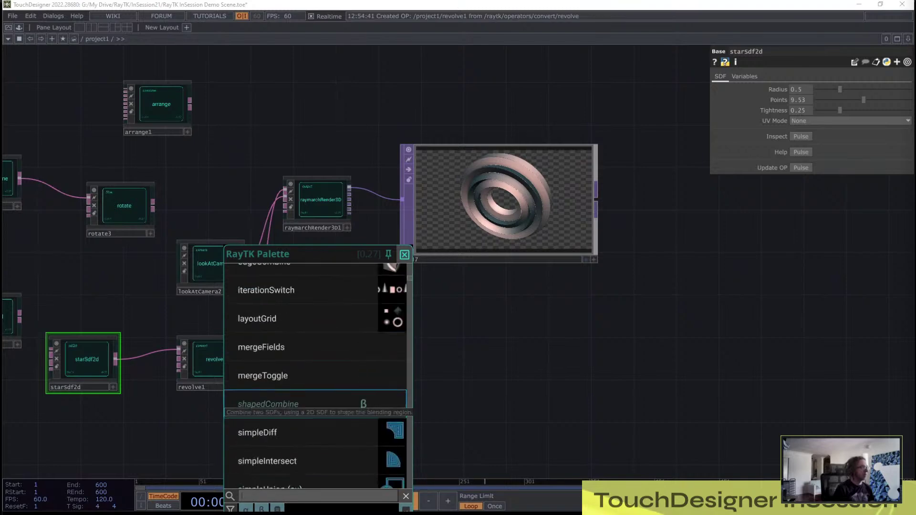
click(315, 412)
drag(458, 261, 115, 359)
Step: Add a rectangleSdf operator from the RayTK palette and connect it to the second input of shapedCombine1
key(alt+r)
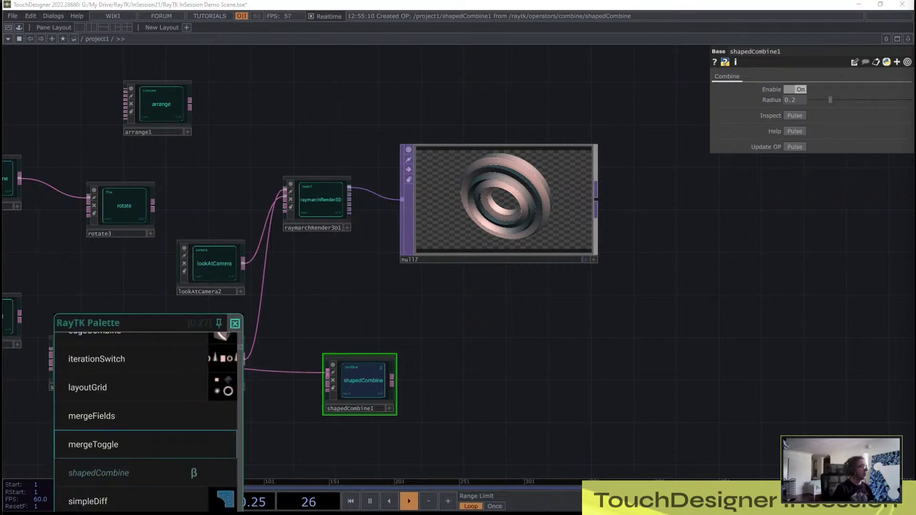
drag(163, 322, 203, 136)
text(rect)
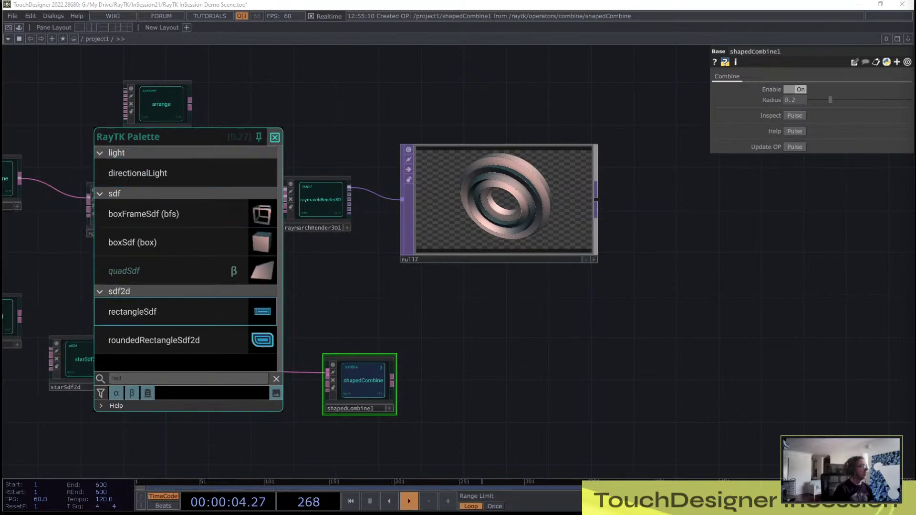
click(172, 311)
drag(489, 258, 327, 383)
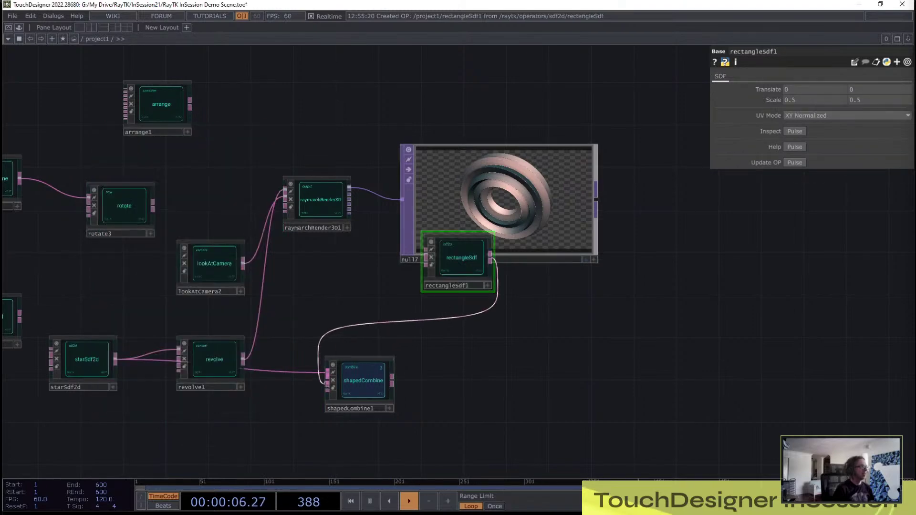
Step: Try feeding raymarchRender3D1 from shapedCombine1 instead of revolve1, with shapedCombine1 moved above lookAtCamera2 and rectangleSdf1 below revolve1
drag(391, 381, 285, 193)
drag(460, 258, 256, 444)
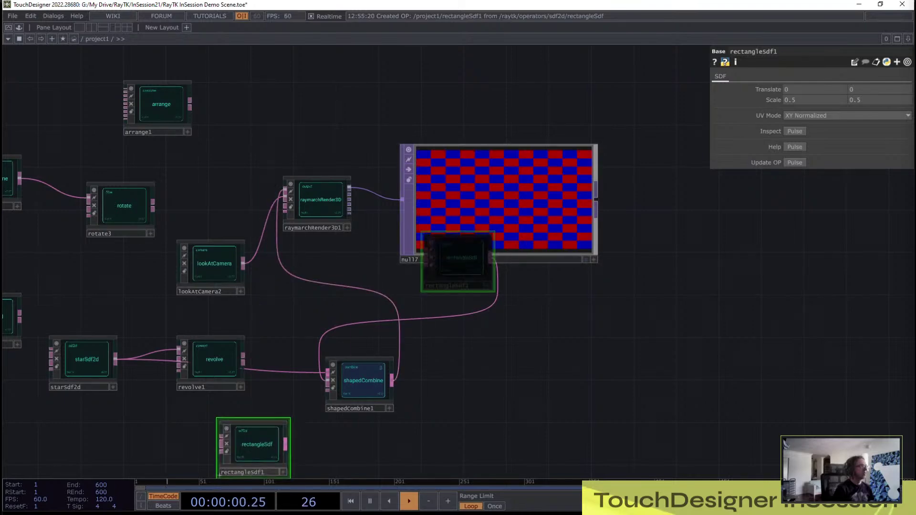
drag(363, 380, 224, 189)
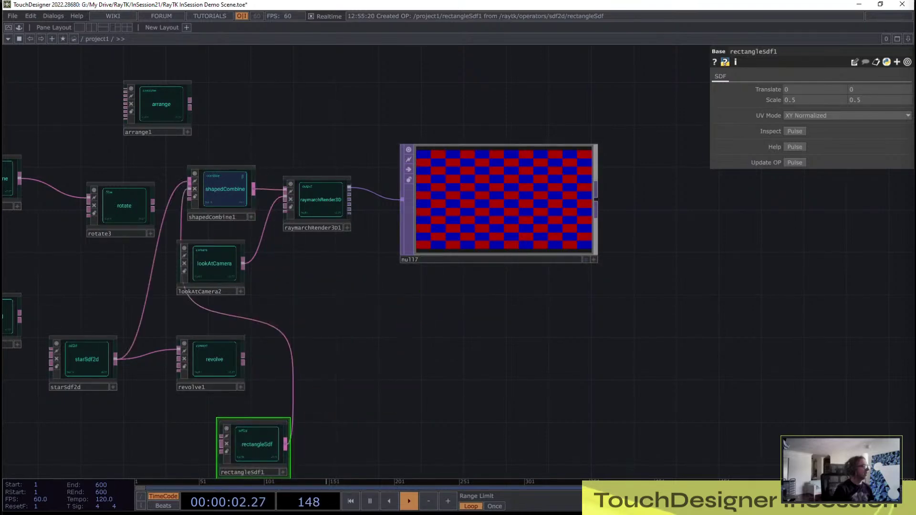
click(224, 189)
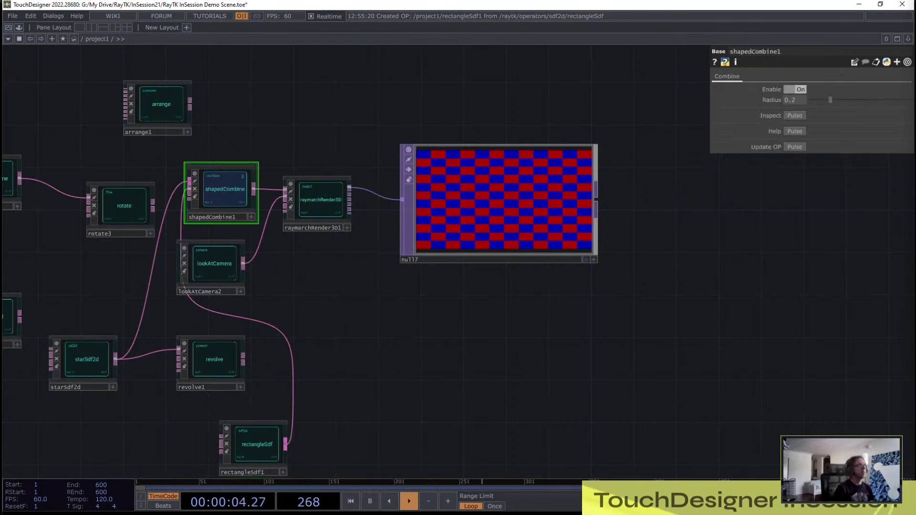
Step: Undo the operator moves and the connection from shapedCombine1 to raymarchRender3D1
key(ctrl+z)
key(ctrl+y)
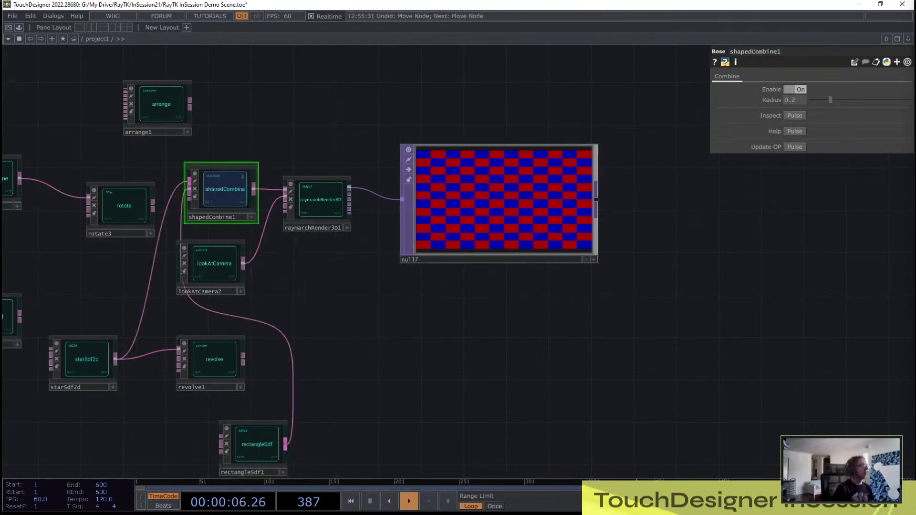
key(ctrl+z)
key(ctrl+z)
key(ctrl+z)
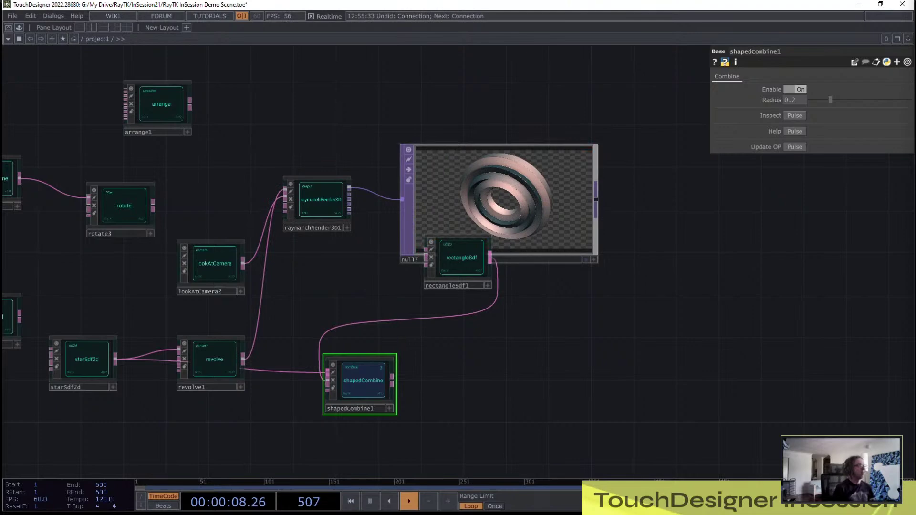
key(ctrl+y)
key(ctrl+y)
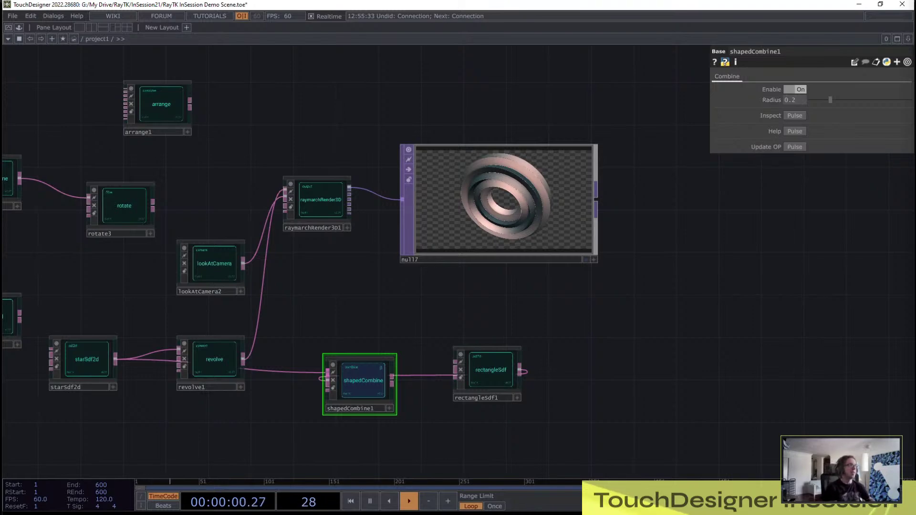
Step: Look through the RayTK combine operators from composeSdf to switch without adding any
key(Tab)
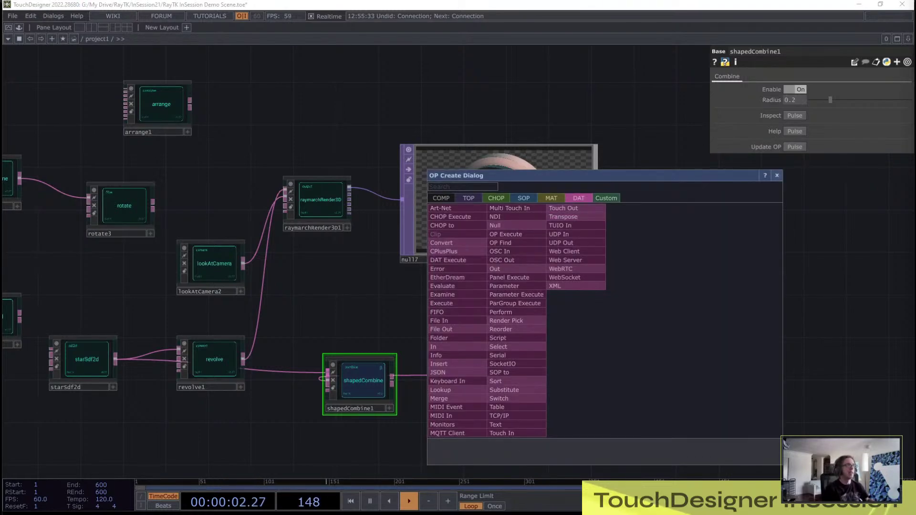
key(Escape)
key(Tab)
key(Escape)
key(alt+r)
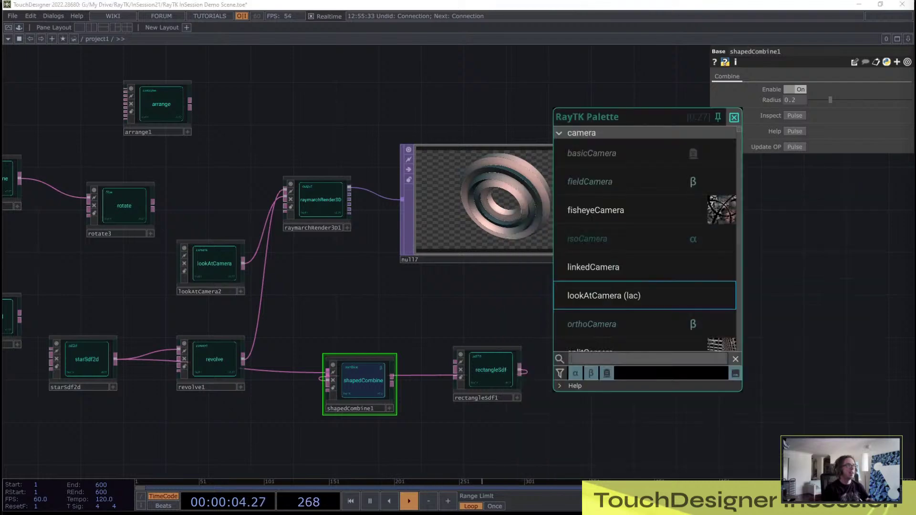
scroll(647, 249, down, 8)
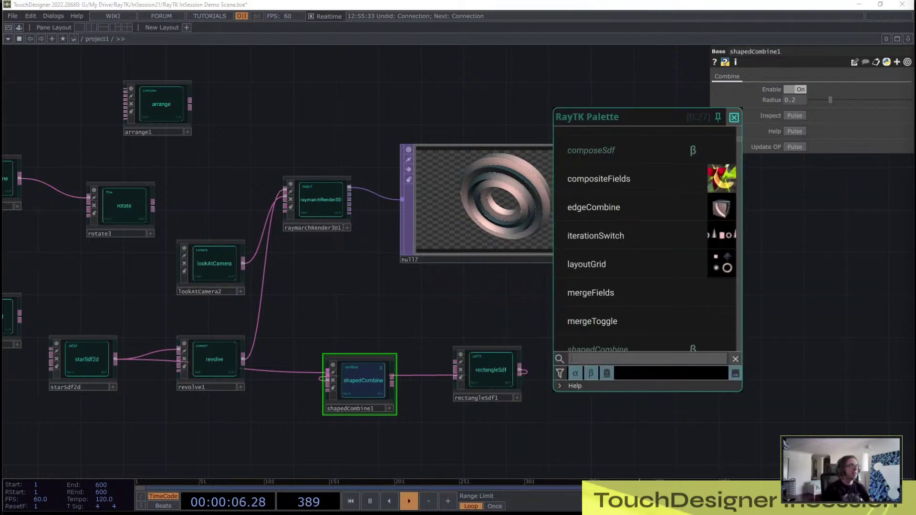
scroll(644, 238, down, 5)
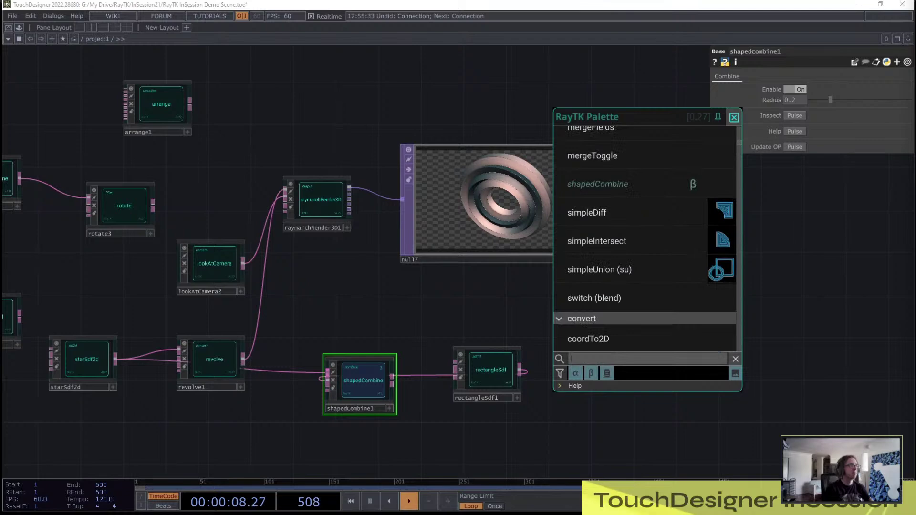
scroll(644, 287, up, 3)
key(Escape)
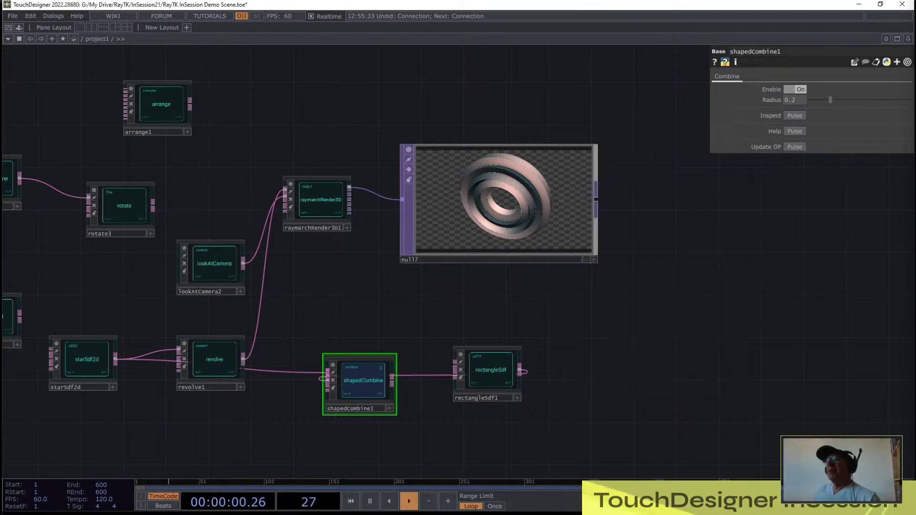
Step: Move rectangleSdf1 below revolve1 and add a RayTK switch operator above raymarchRender3D1
drag(490, 371, 203, 434)
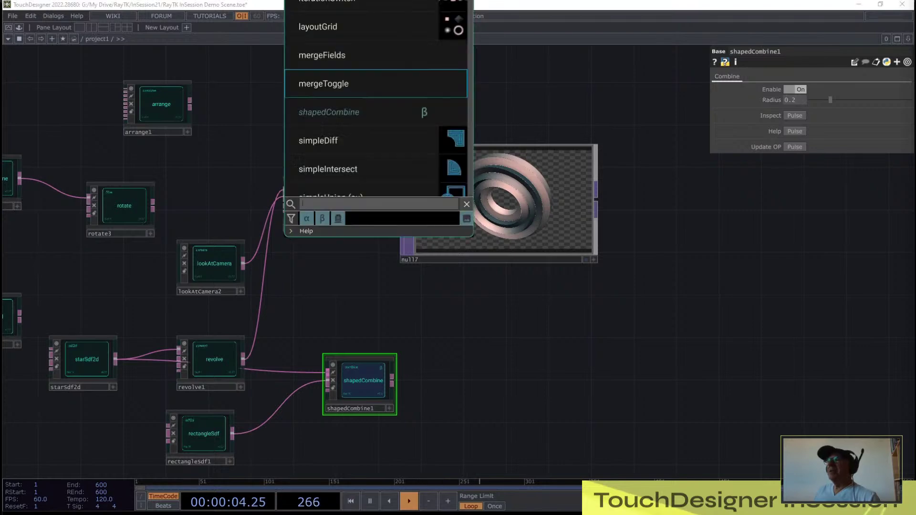
key(alt+r)
text(sw)
key(Up)
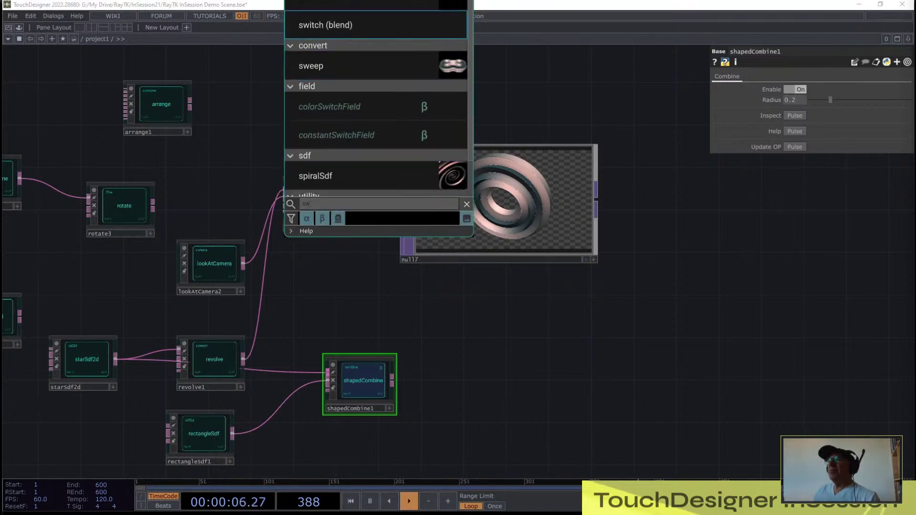
key(Up)
key(Return)
drag(458, 314, 546, 364)
drag(545, 310, 436, 199)
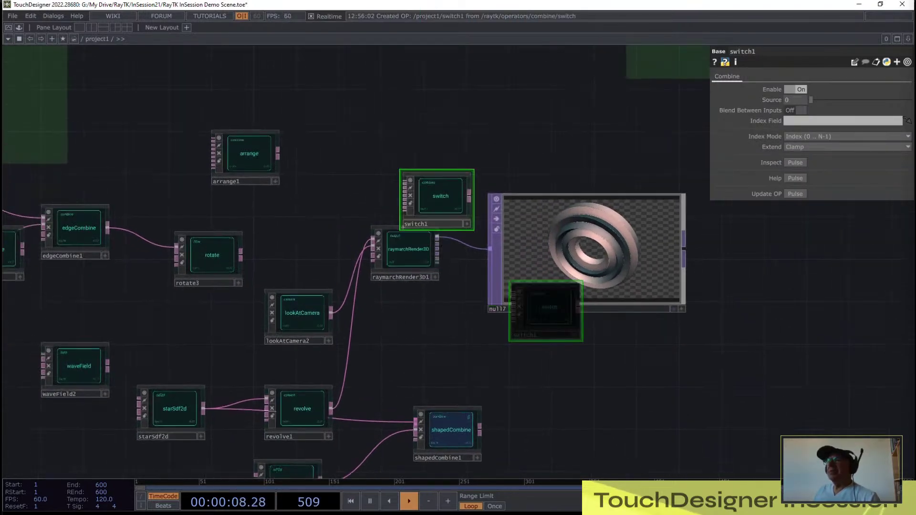
Step: Delete switch1 and all the SDF, field, combine, rotate, revolve and arrange operators around the renderer, keeping lookAtCamera2, raymarchRender3D1 and null7
scroll(456, 211, down, 3)
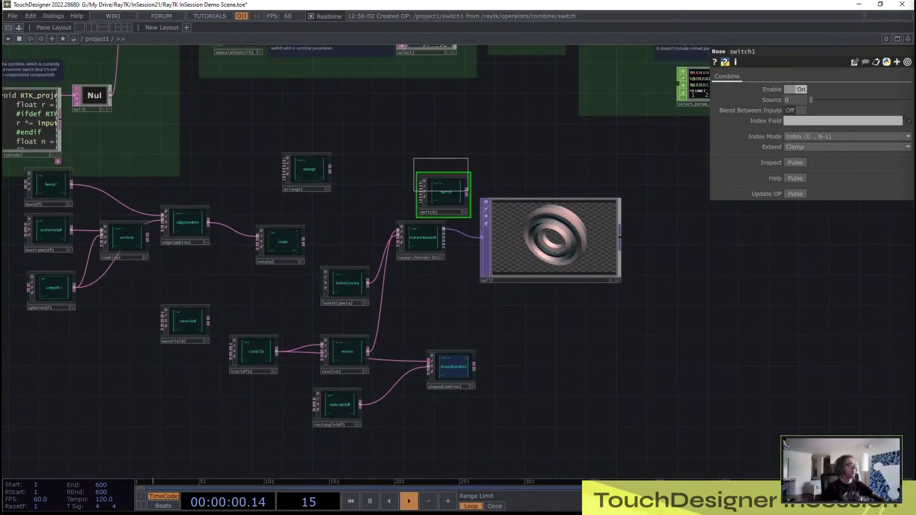
key(Delete)
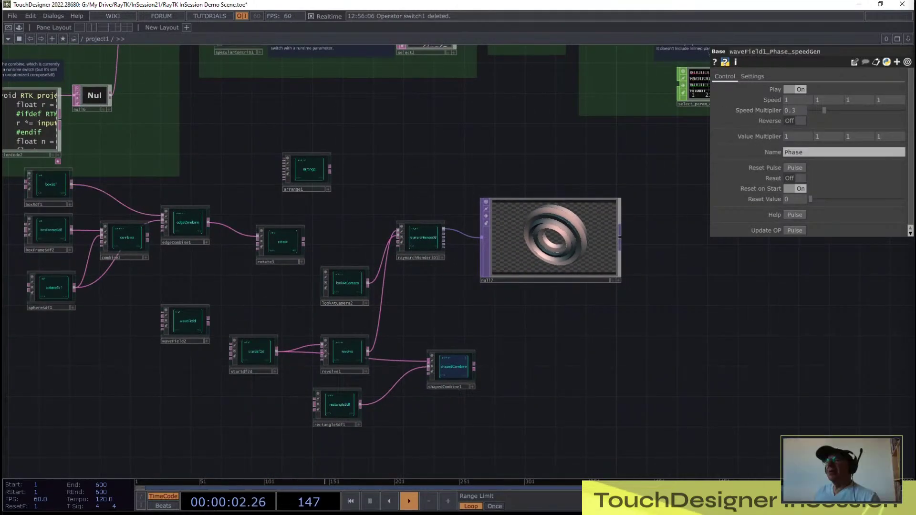
right_drag(12, 157, 337, 315)
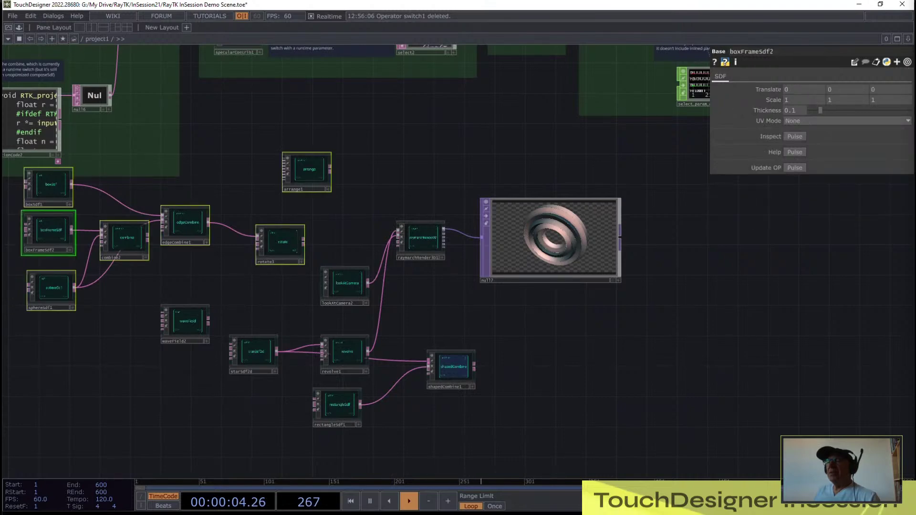
key(Delete)
right_drag(110, 321, 571, 462)
key(Delete)
Step: Add a sphereSdf from the RayTK palette, connect it to the first input of raymarchRender3D1 and place it well to the left of lookAtCamera2
drag(382, 267, 574, 329)
drag(336, 310, 294, 306)
key(alt+r)
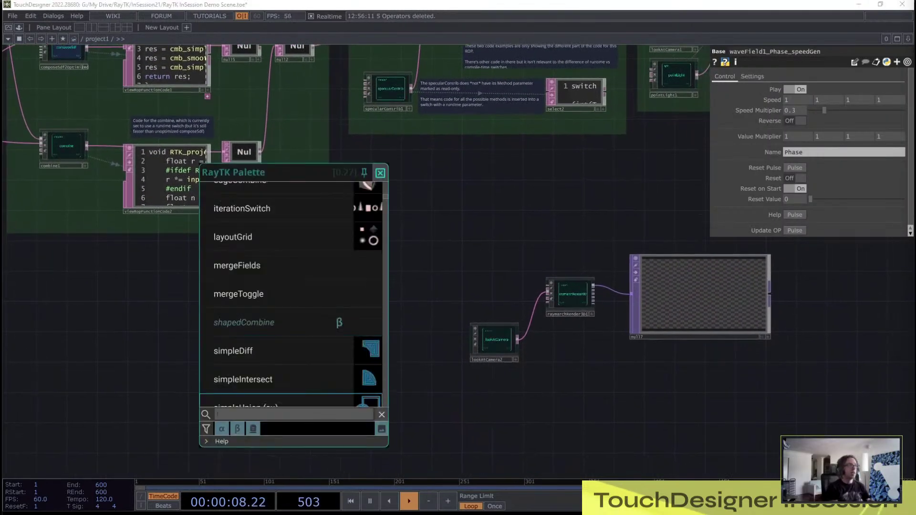
click(292, 415)
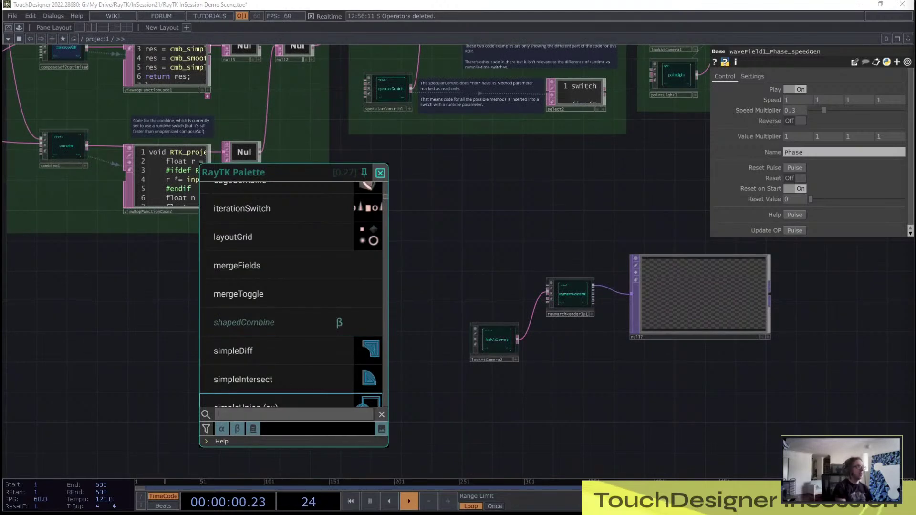
text(cir)
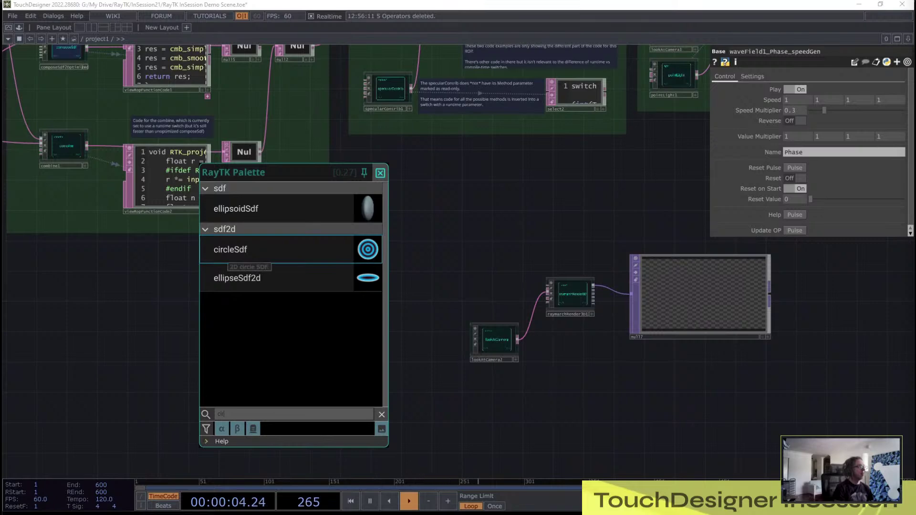
text(sph)
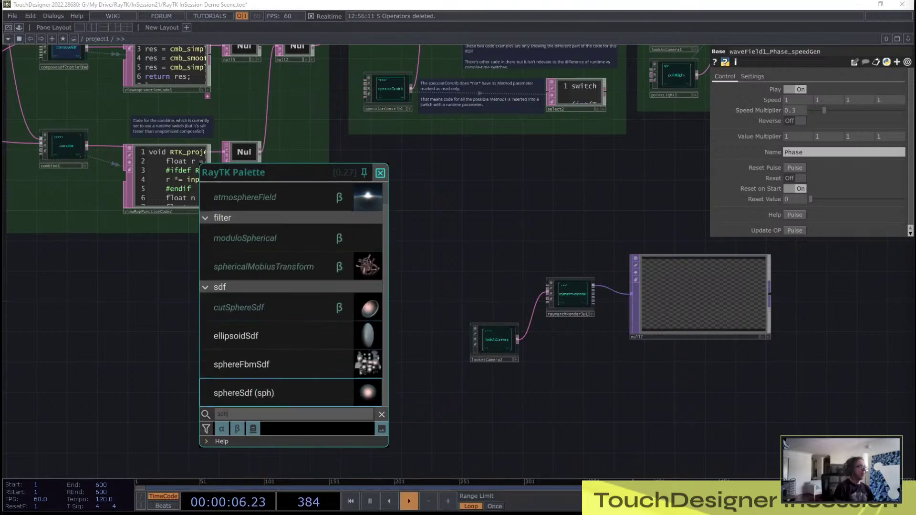
key(Return)
scroll(462, 278, up, 3)
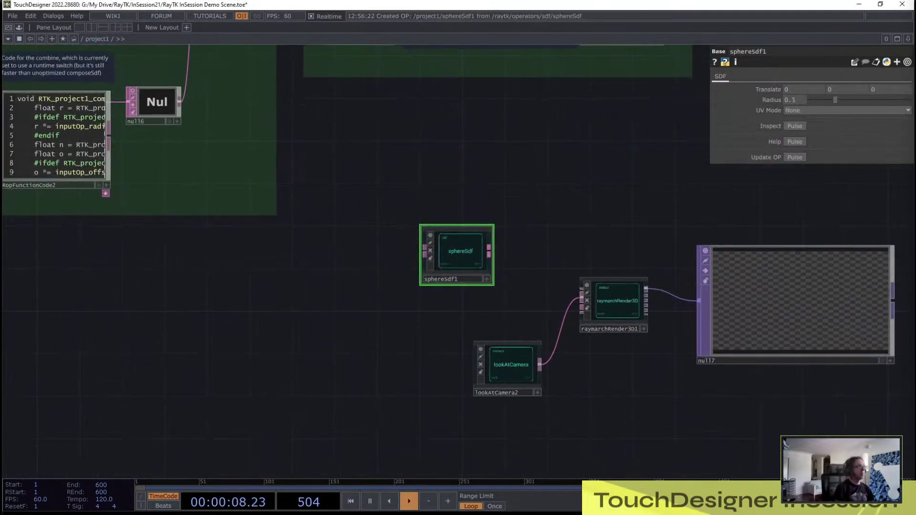
drag(488, 251, 581, 291)
drag(459, 260, 148, 310)
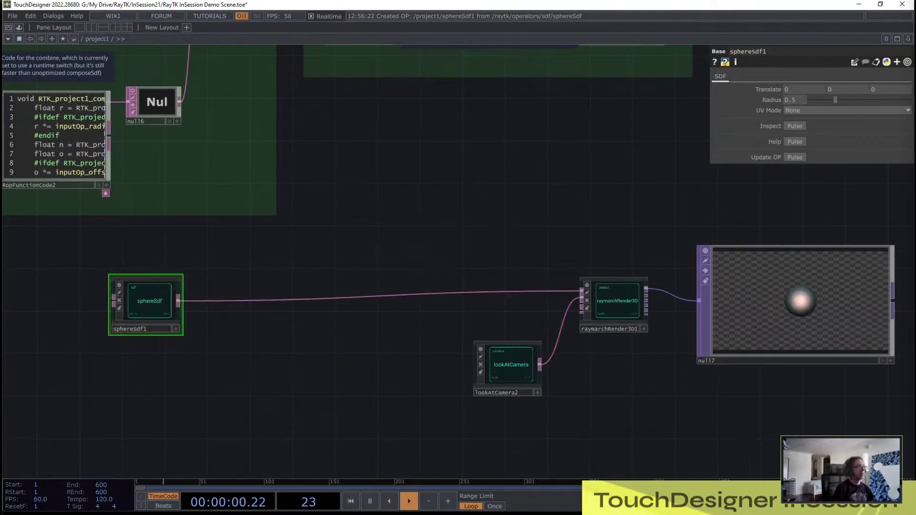
Step: Add a RayTK modulo1D filter and connect it between sphereSdf1 and the first input of raymarchRender3D1
key(alt+r)
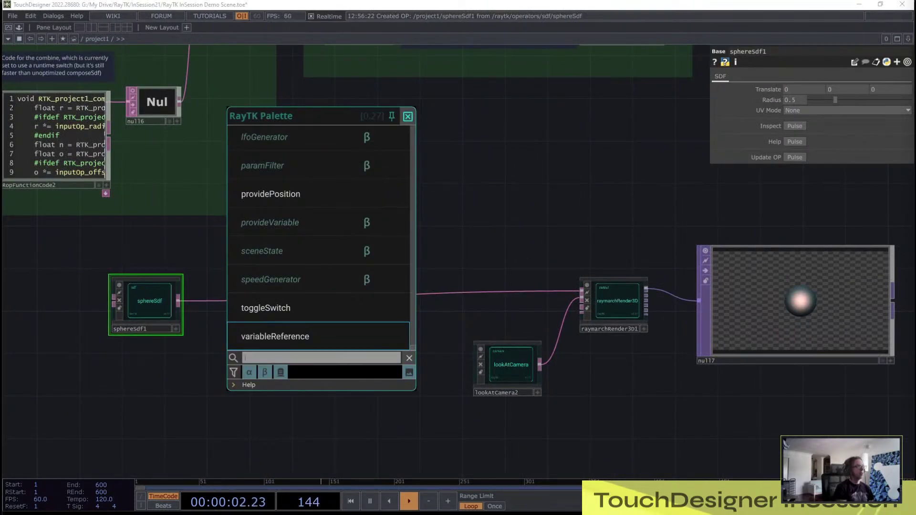
text(modulo1d)
key(Return)
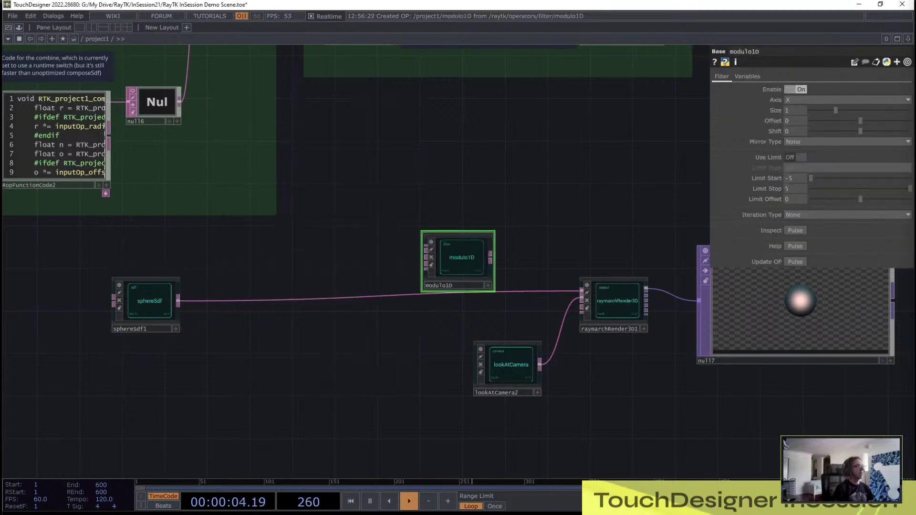
drag(425, 249, 178, 301)
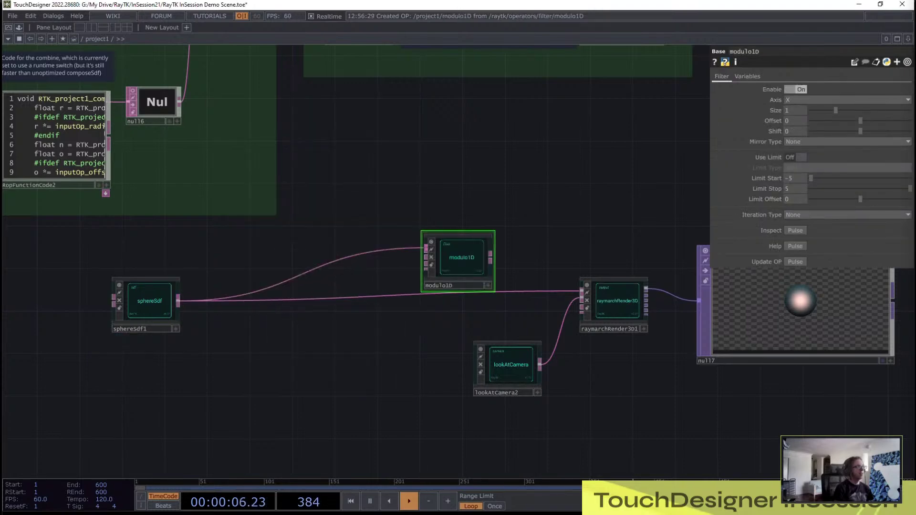
drag(490, 258, 581, 291)
Step: Set modulo1D's size to 1.17, then place modulo1D and sphereSdf1 side by side well to the left of raymarchRender3D1
drag(563, 248, 395, 260)
scroll(690, 290, up, 3)
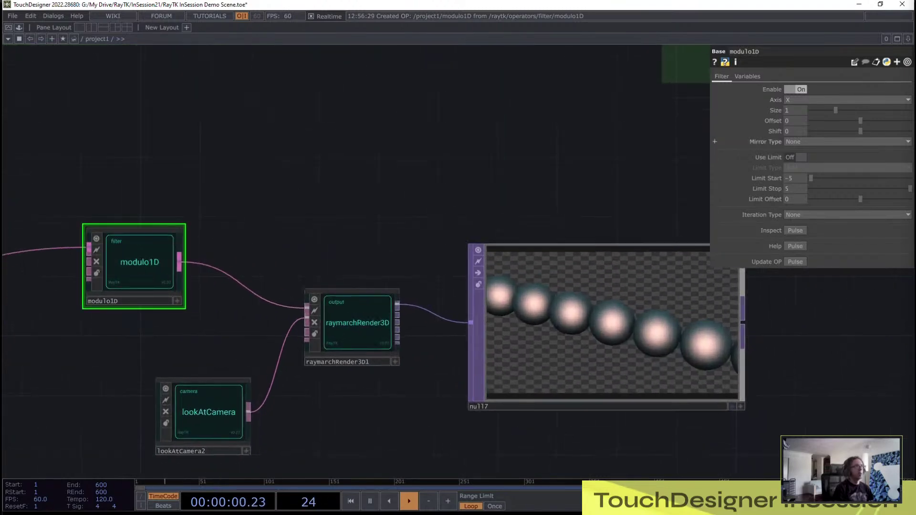
mouse_move(835, 110)
mouse_down()
mouse_move(877, 119)
mouse_move(839, 110)
mouse_up()
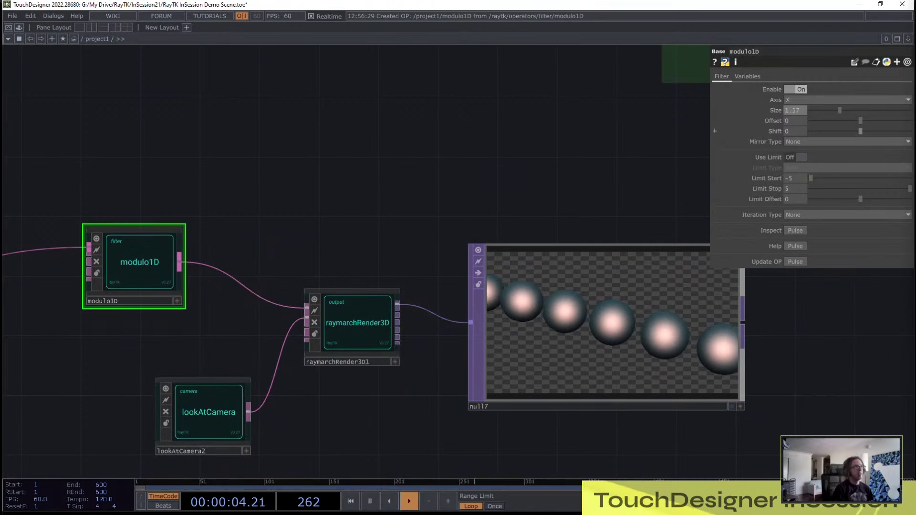
scroll(374, 97, down, 2)
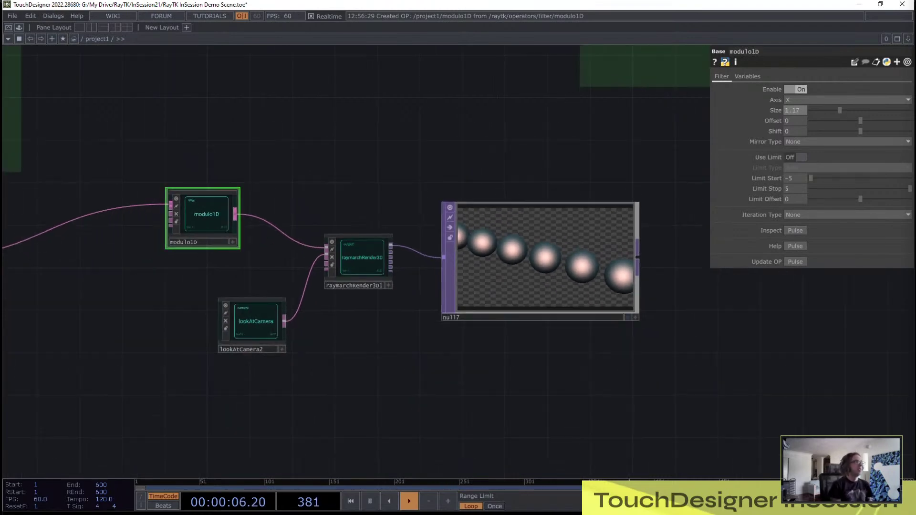
drag(205, 216, 149, 260)
drag(67, 310, 285, 342)
drag(113, 290, 262, 289)
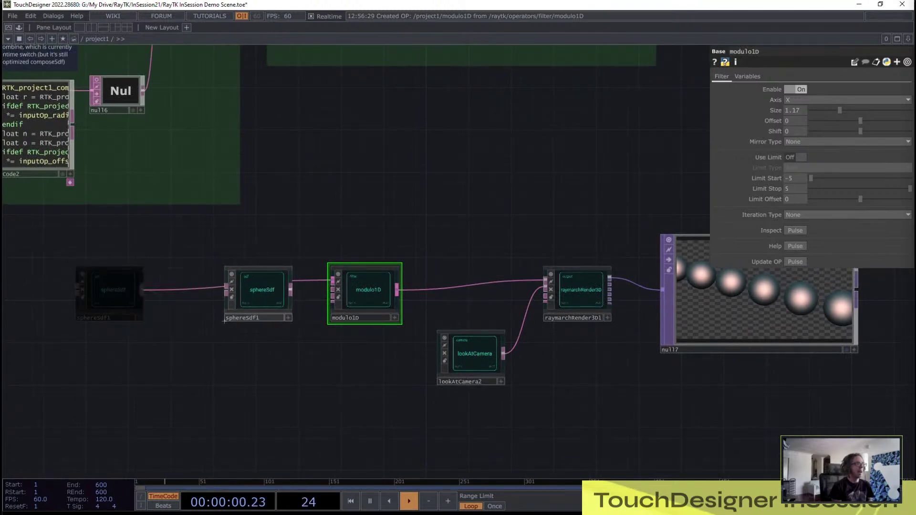
Step: Add a RayTK instance filter above modulo1D, feed its first input from sphereSdf1, and shift modulo1D slightly right
drag(305, 248, 151, 275)
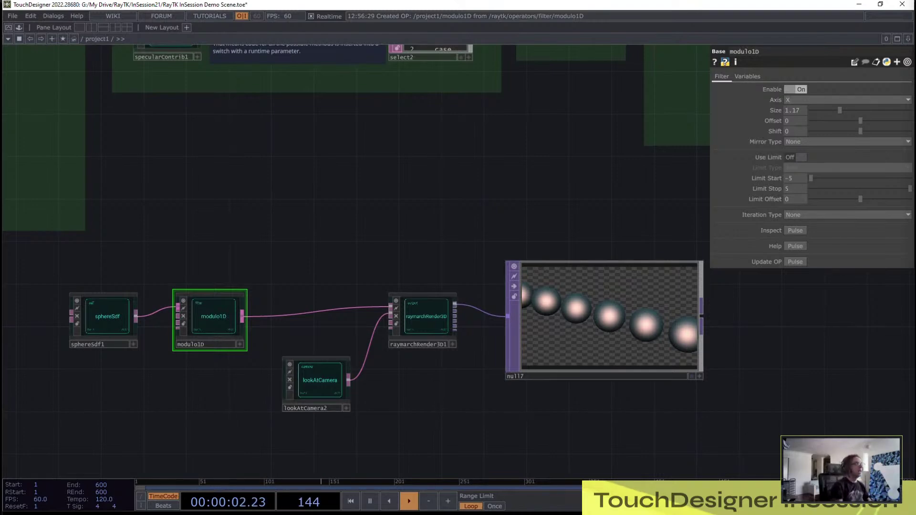
key(alt+r)
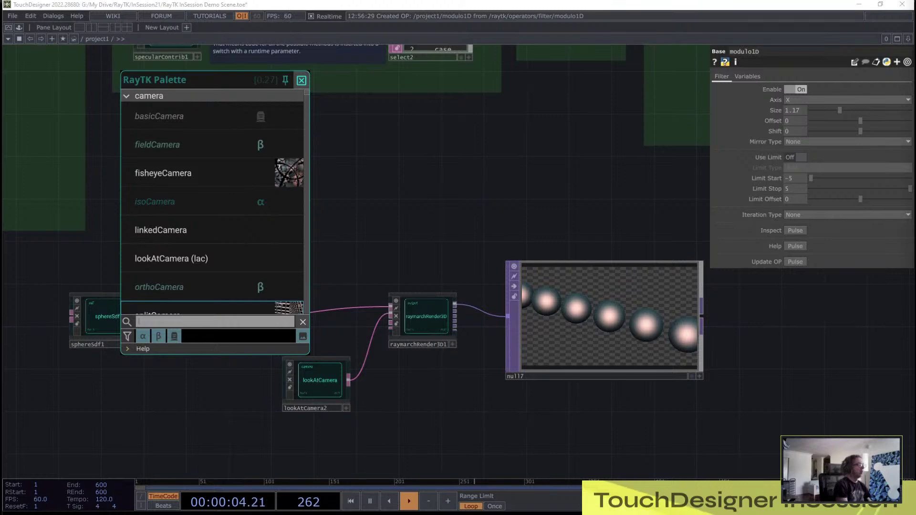
text(instance)
key(Return)
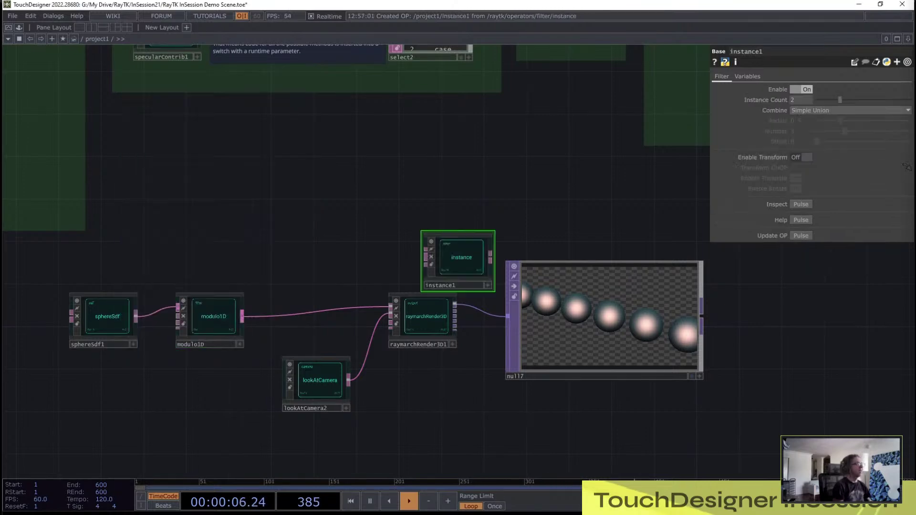
drag(460, 260, 136, 316)
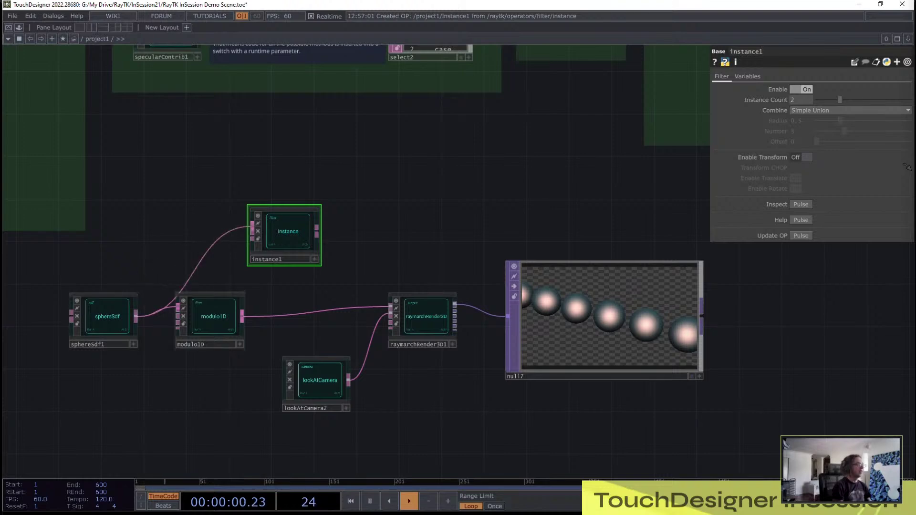
drag(207, 317, 230, 317)
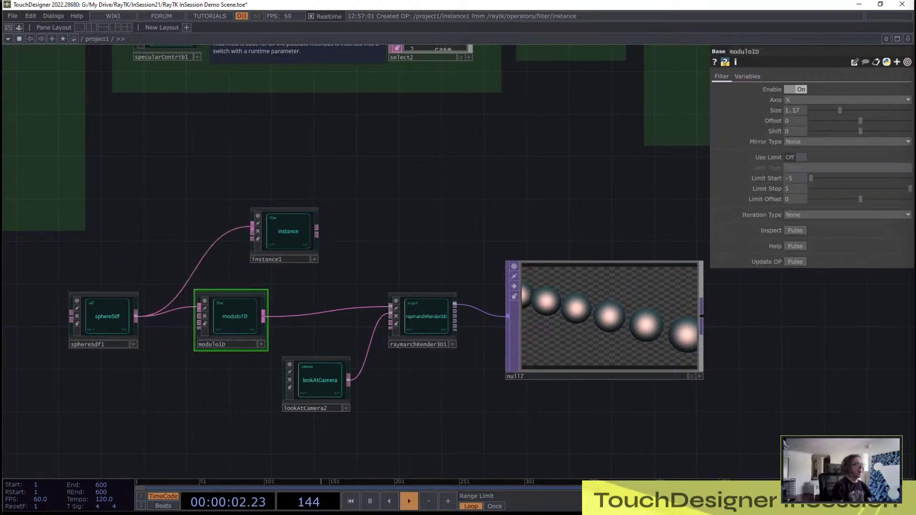
key(alt+r)
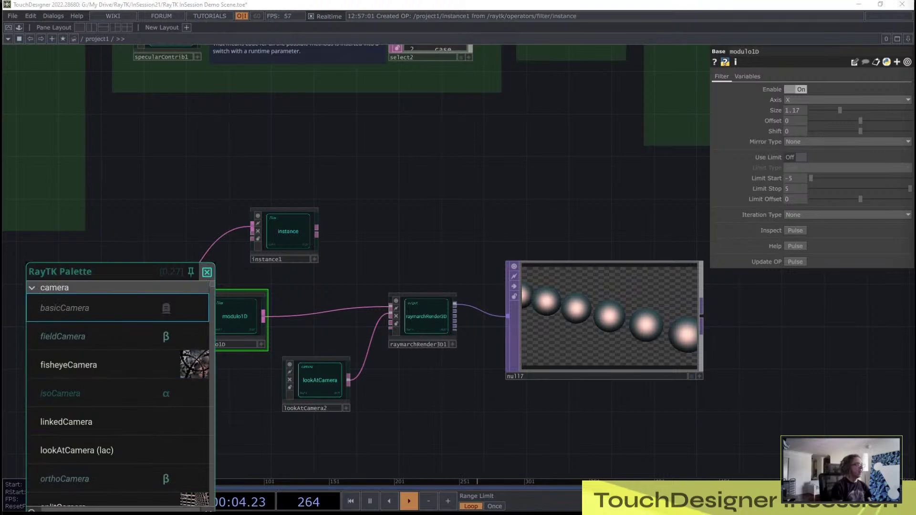
drag(94, 273, 62, 190)
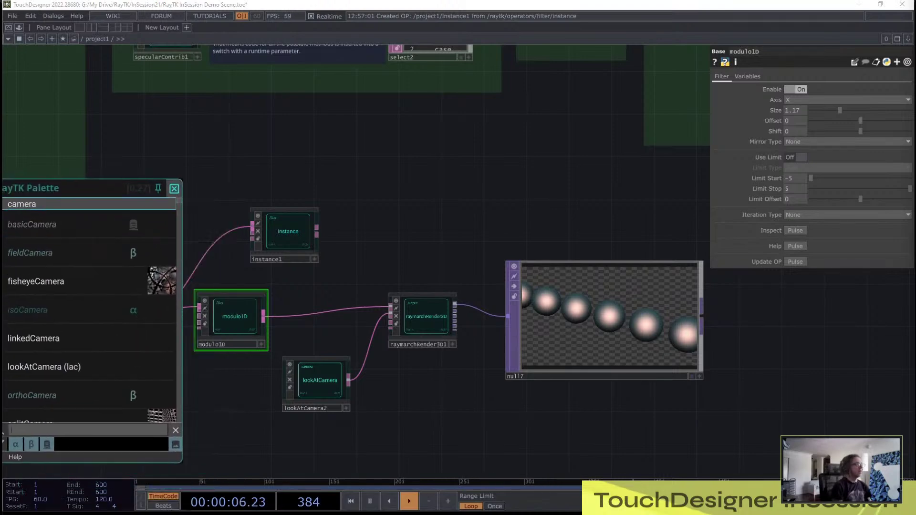
click(174, 188)
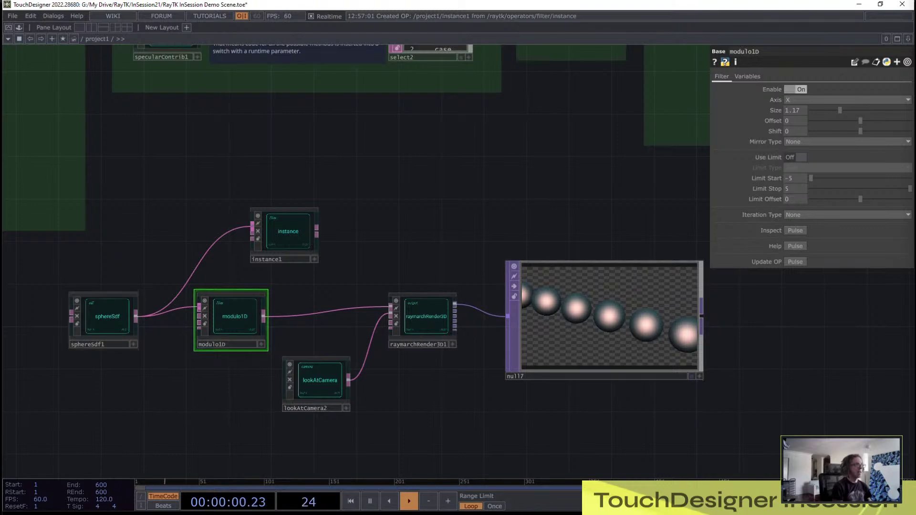
Step: Create a variable reference to modulo1D's Cell Index and place it below and to the left of sphereSdf1
drag(164, 373, 272, 308)
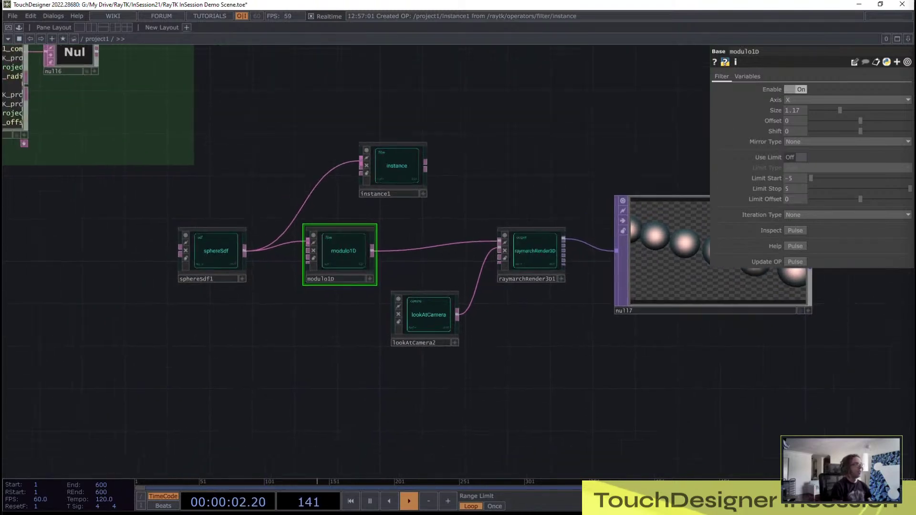
key(alt+e)
mouse_move(306, 349)
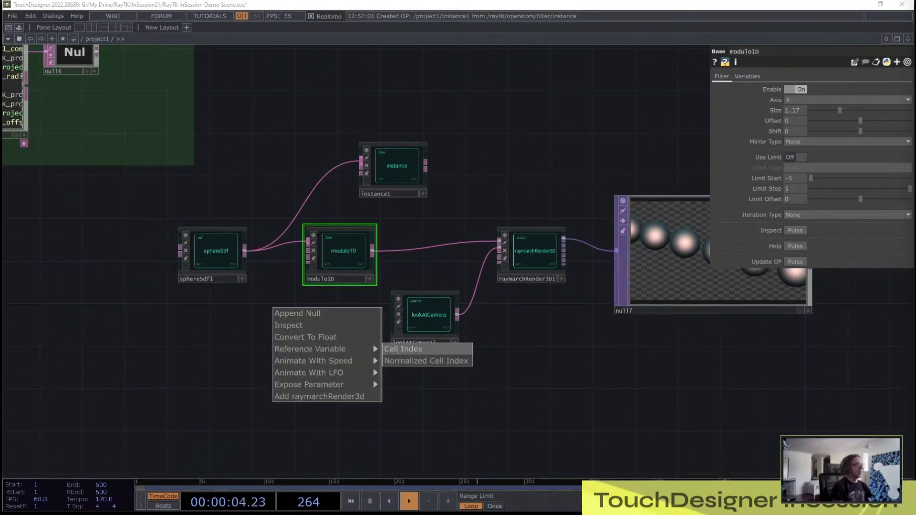
click(403, 348)
click(74, 318)
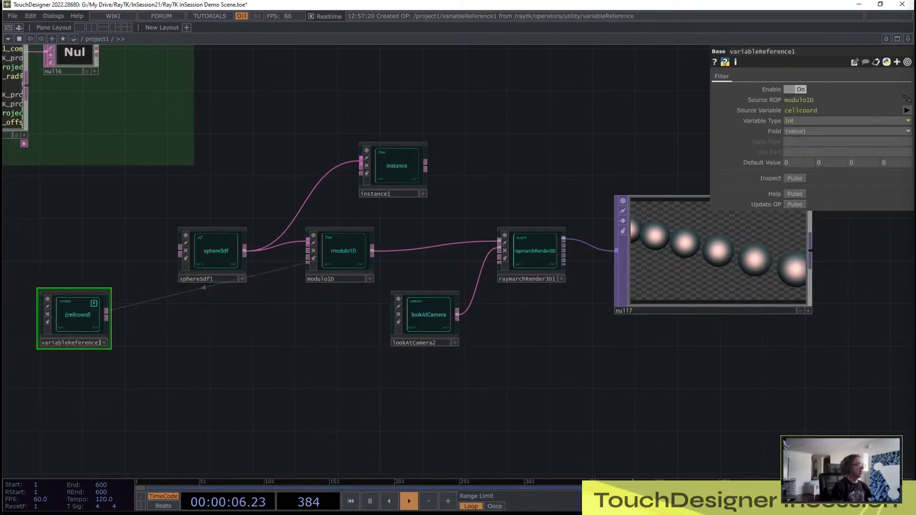
Step: Add a RayTK waveField beside variableReference1, feed its first input from that reference, and connect its output to sphereSdf1
key(alt+r)
text(wave)
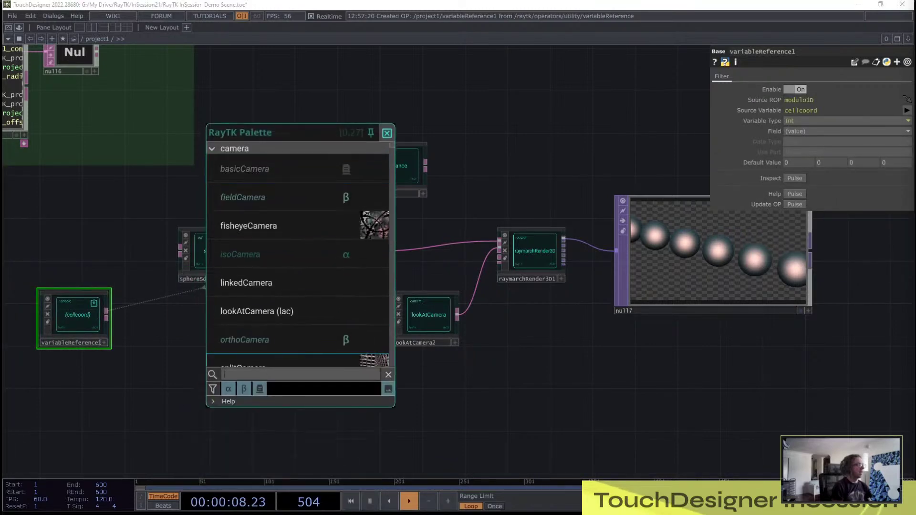
key(Return)
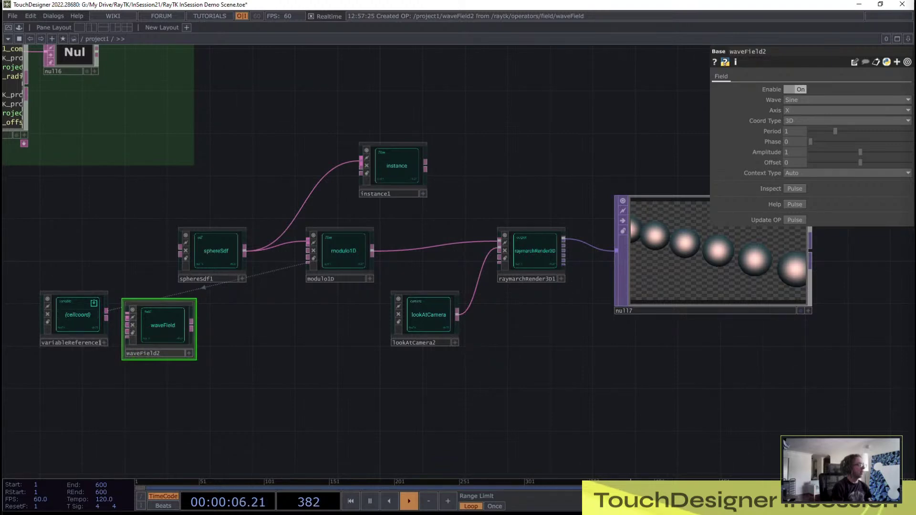
drag(127, 316, 105, 315)
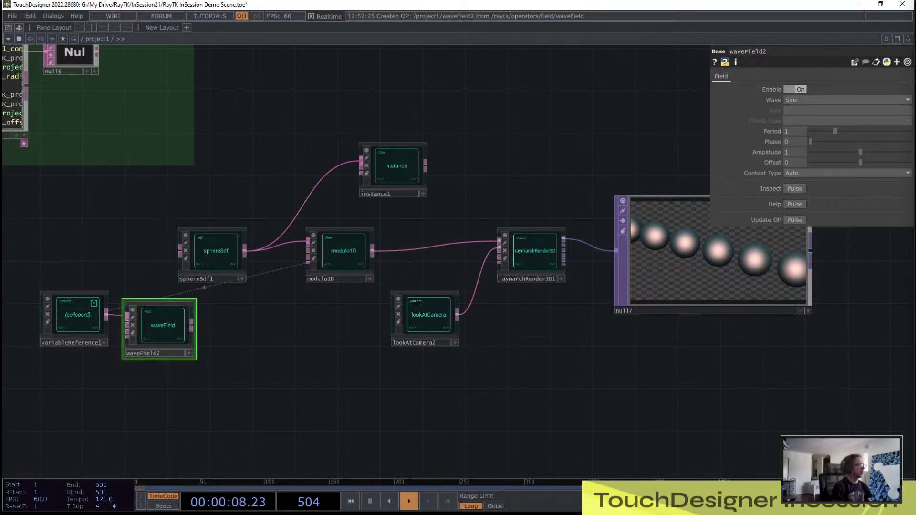
drag(191, 326, 181, 249)
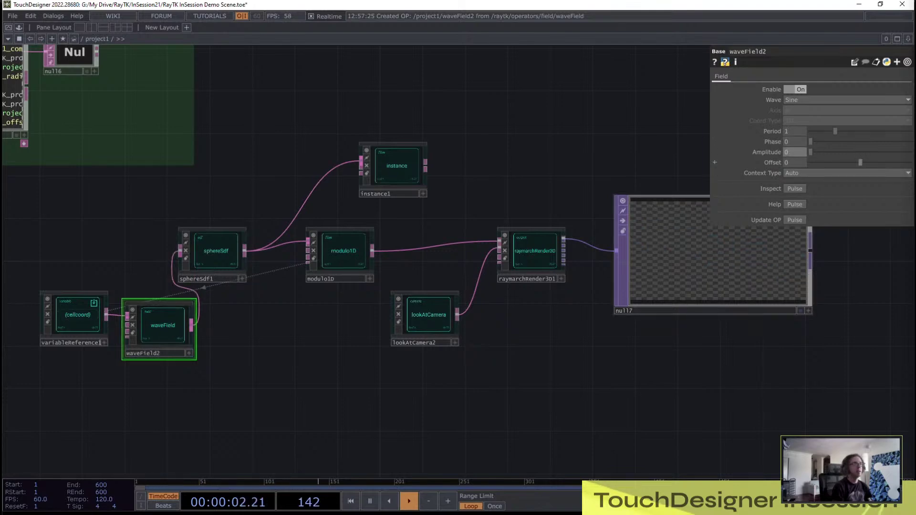
Step: Set waveField2's period to 1.47, phase to 0.514, amplitude to 0.171 and offset to 0.638
drag(861, 162, 892, 162)
mouse_move(810, 152)
mouse_down()
mouse_move(896, 131)
mouse_move(847, 131)
mouse_move(870, 141)
mouse_move(812, 141)
mouse_up()
drag(641, 153, 571, 161)
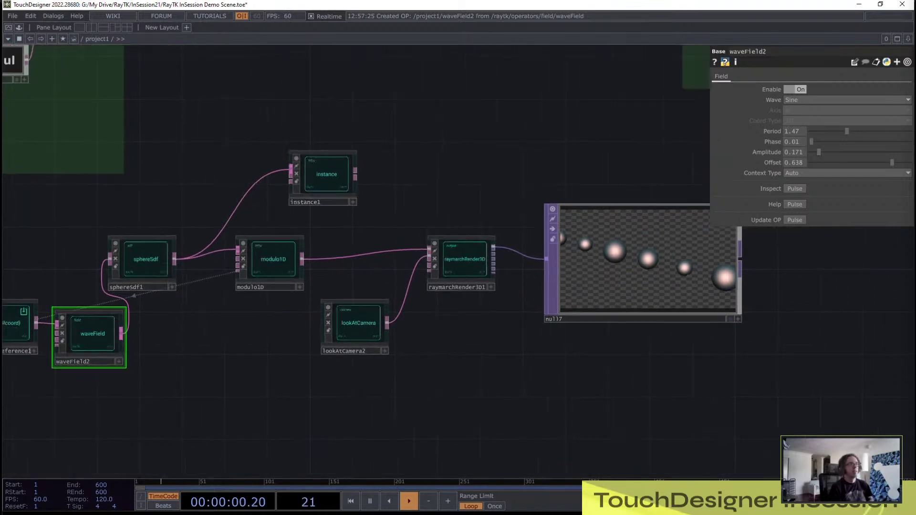
scroll(794, 273, up, 4)
drag(811, 142, 861, 142)
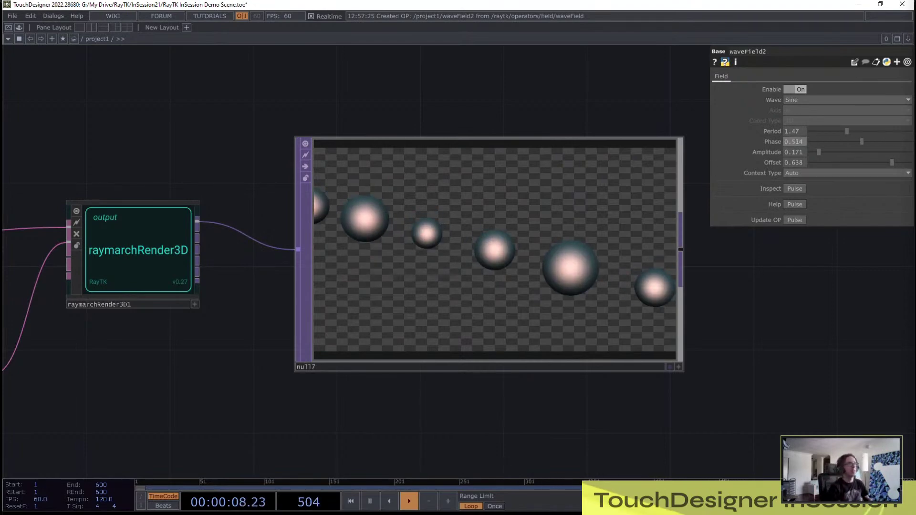
Step: Move instance1 below modulo1D and set modulo1D's size to 1.09
scroll(415, 292, down, 3)
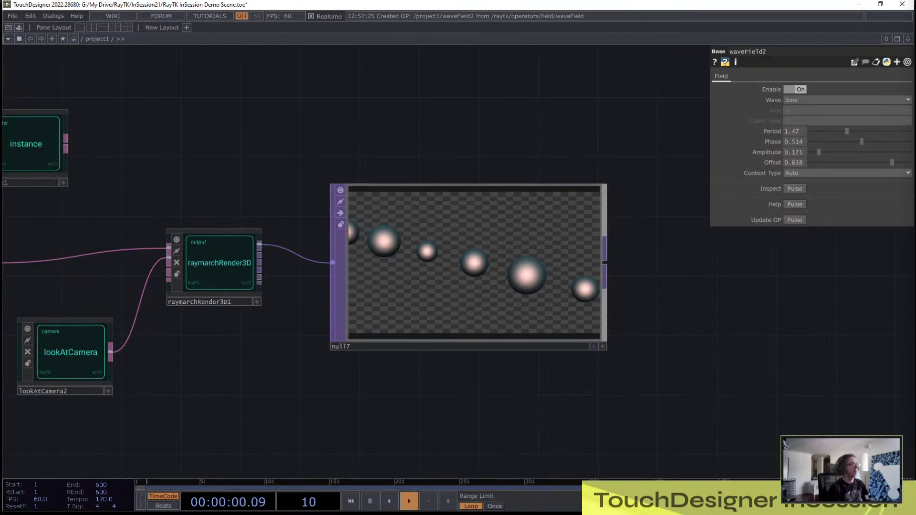
drag(296, 324, 524, 240)
drag(255, 76, 151, 373)
click(151, 373)
drag(214, 340, 173, 387)
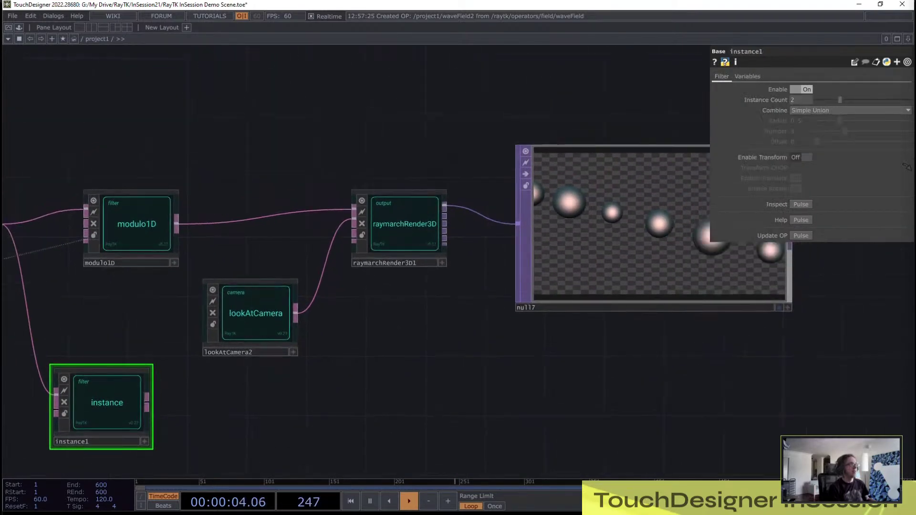
click(133, 229)
mouse_move(838, 110)
mouse_down()
mouse_move(824, 112)
mouse_move(838, 111)
mouse_up()
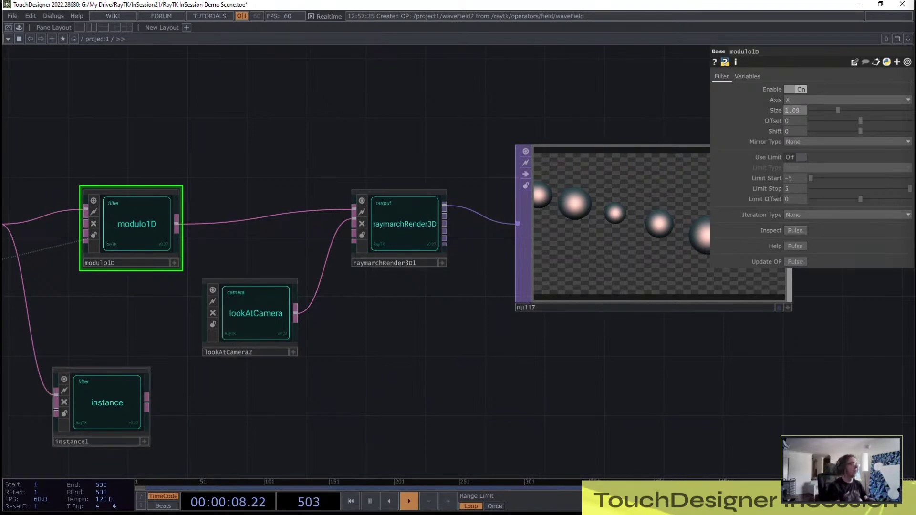
Step: Enable the transform option on instance1
drag(176, 410, 368, 309)
click(298, 306)
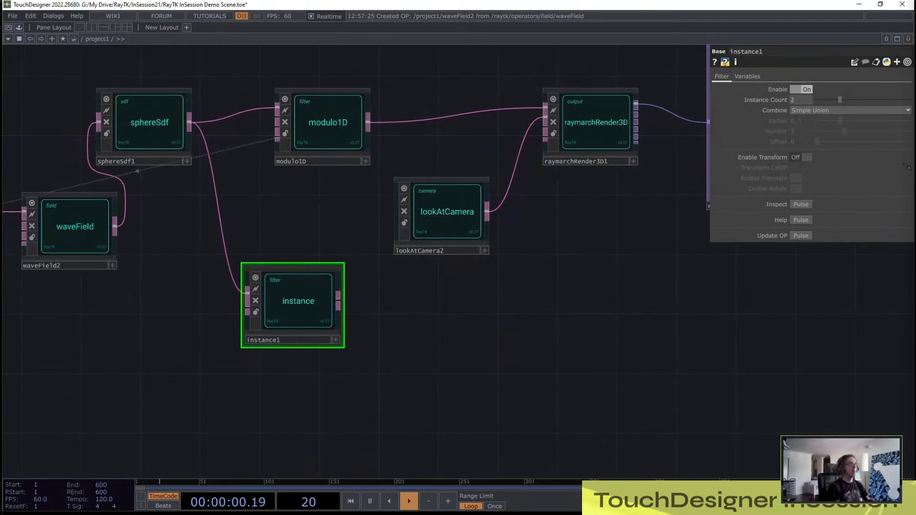
click(806, 157)
Step: Add a Pattern CHOP and place it below variableReference1
drag(177, 382, 337, 355)
key(alt+r)
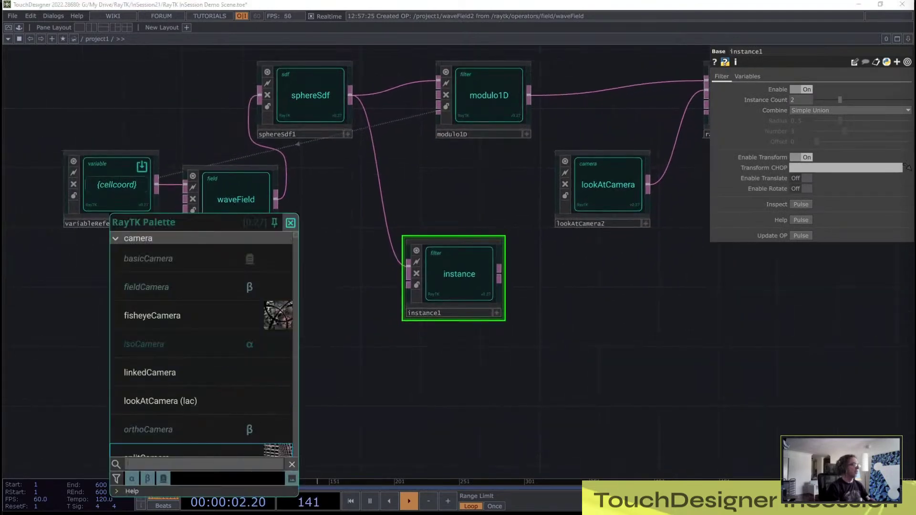
click(291, 223)
key(Tab)
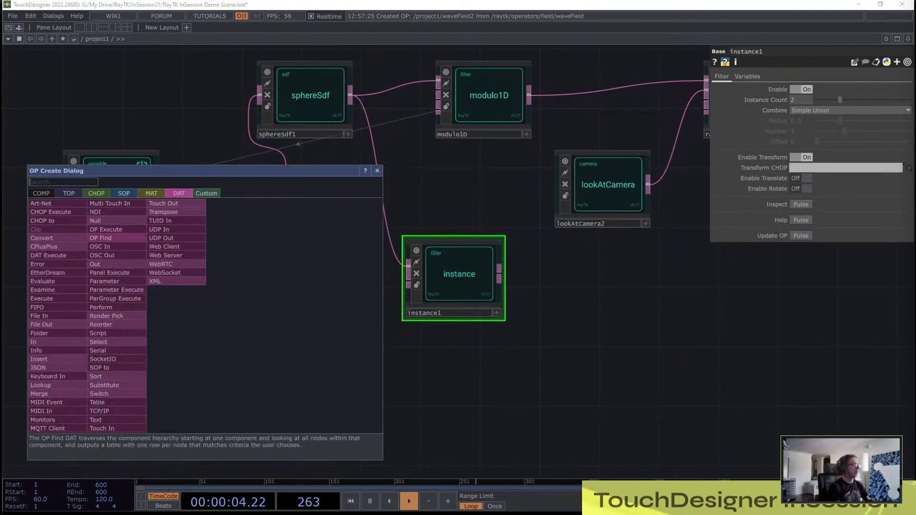
click(96, 194)
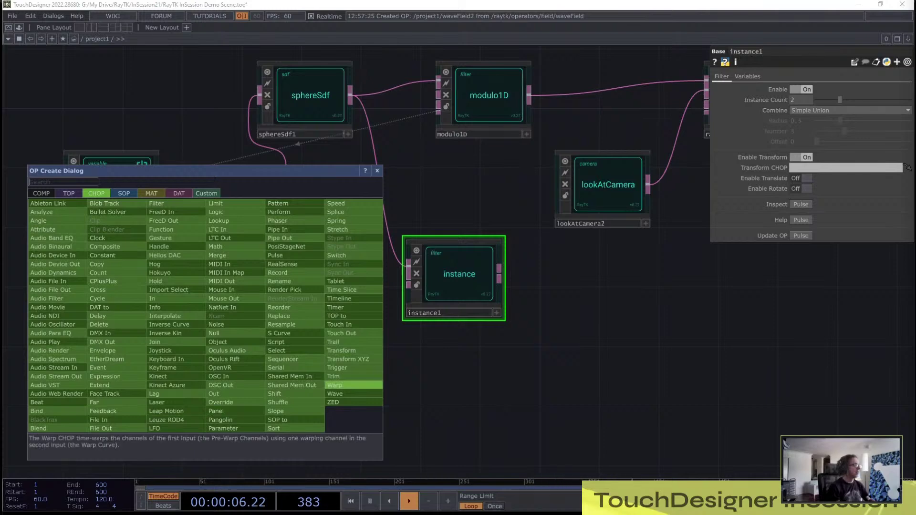
text(pat)
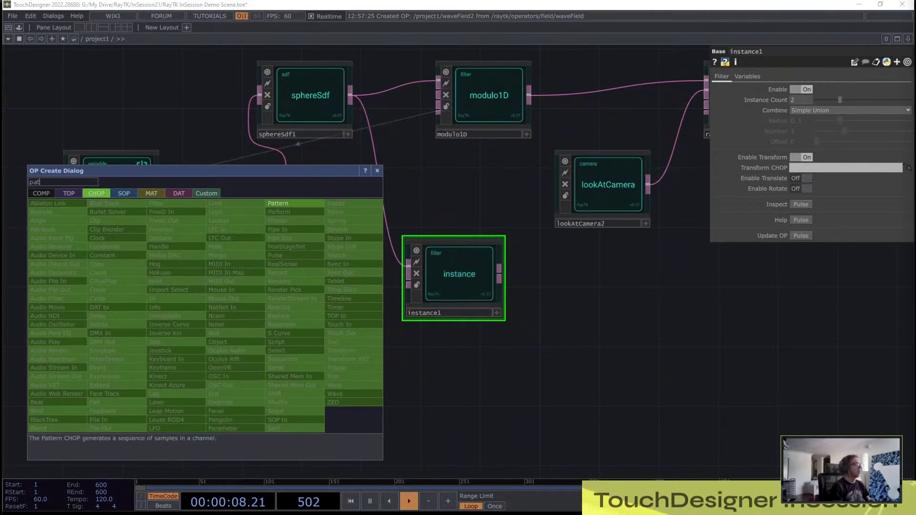
key(Return)
click(133, 349)
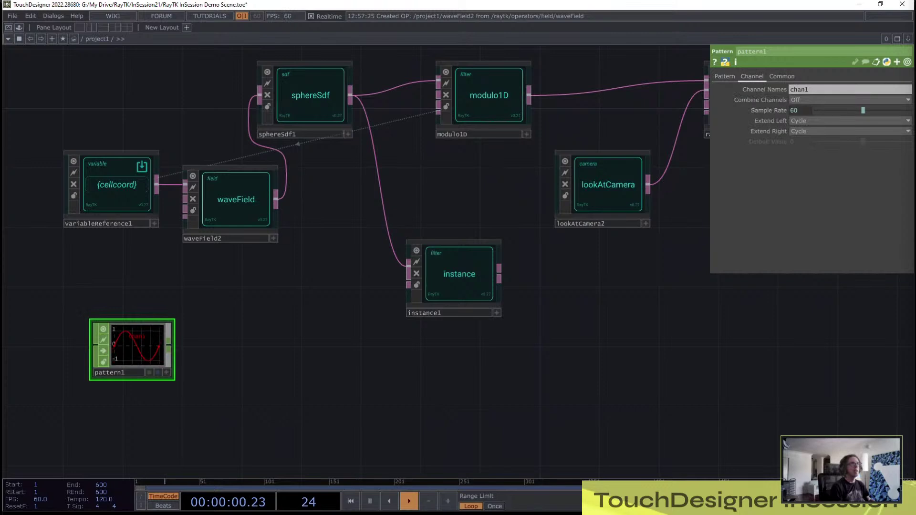
Step: Name pattern1's channel tx and bring up its waveform parameters
click(821, 89)
text(tx)
key(Return)
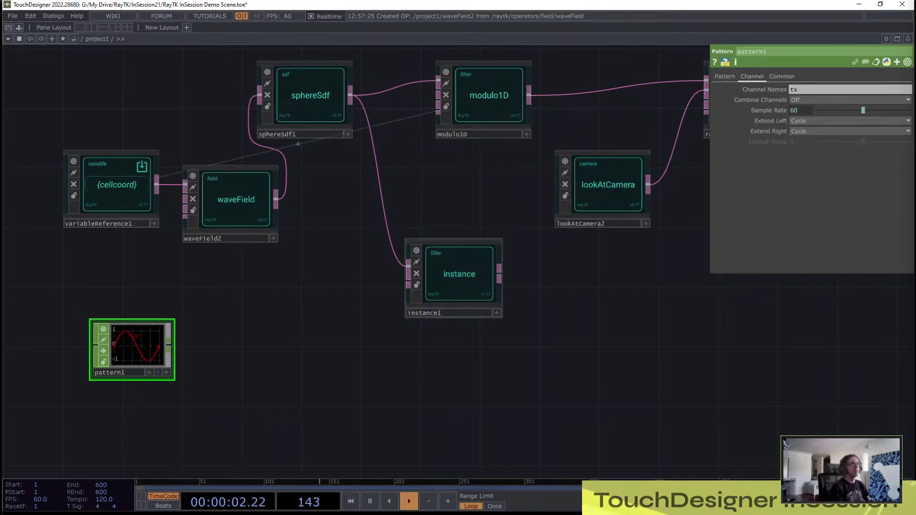
click(724, 76)
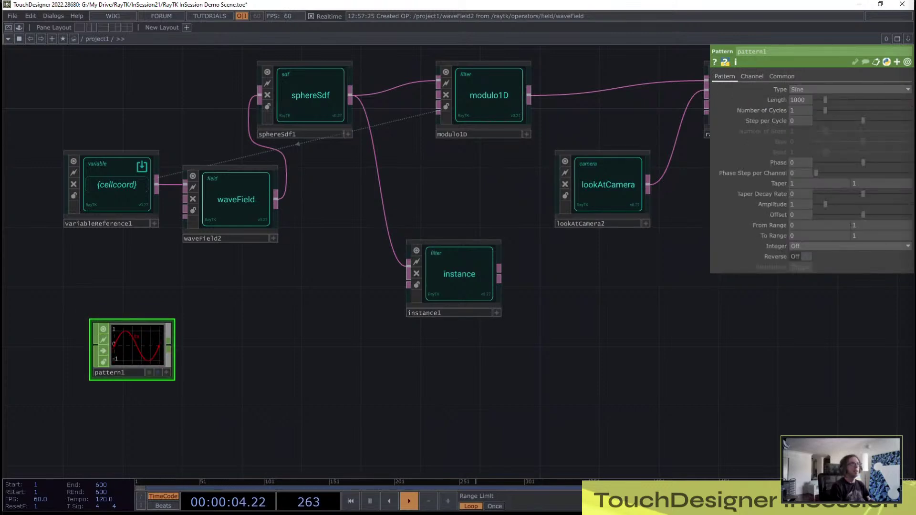
Step: Set pattern1's length to 4 and add a Null CHOP fed by its output
click(799, 100)
text(4)
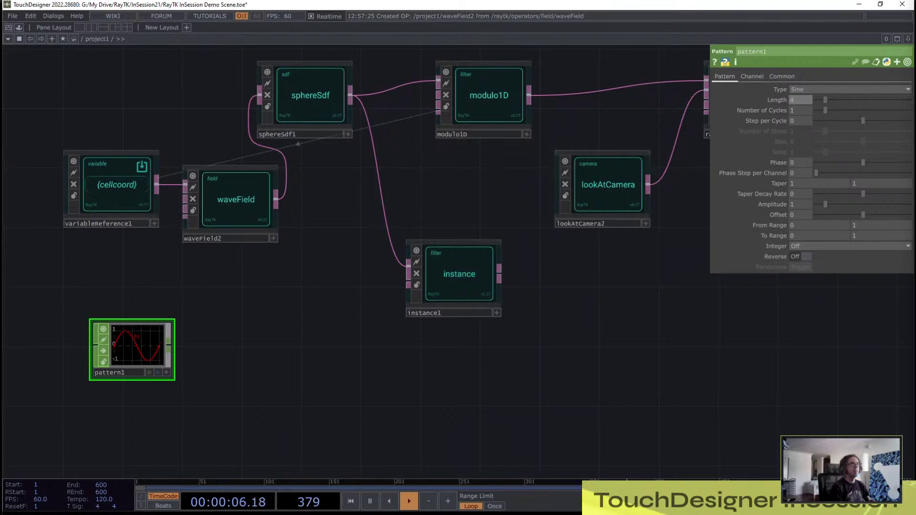
drag(539, 248, 538, 250)
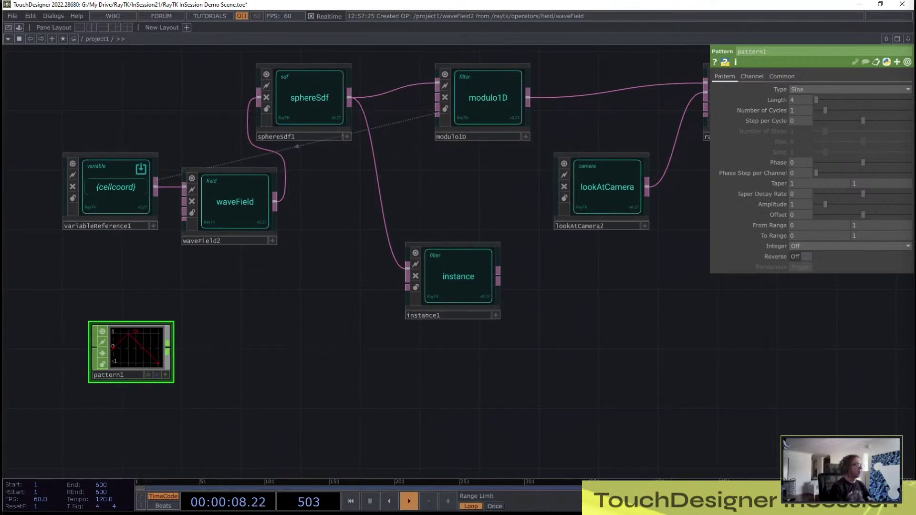
key(Tab)
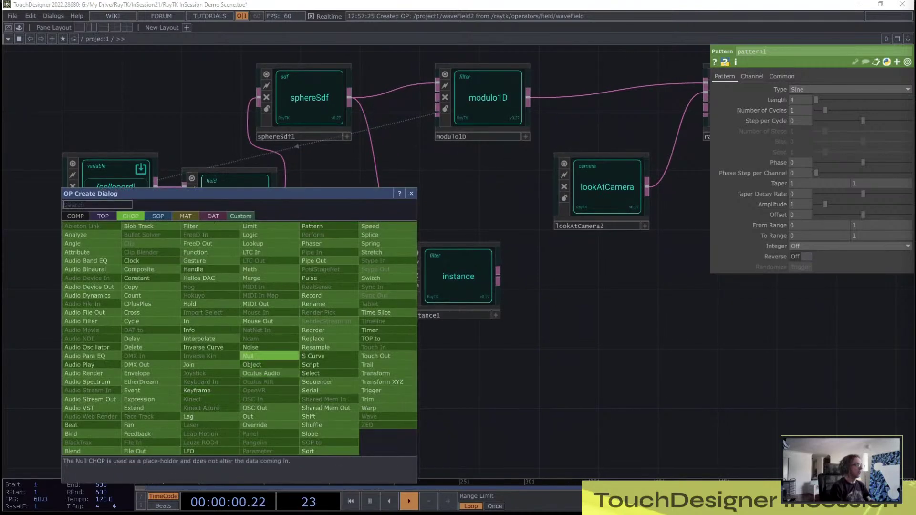
click(249, 356)
click(368, 366)
Step: Wire instance1's output into raymarchRender3D1's first input in place of modulo1D, and move instance1 slightly closer to modulo1D
click(461, 282)
drag(524, 286, 507, 167)
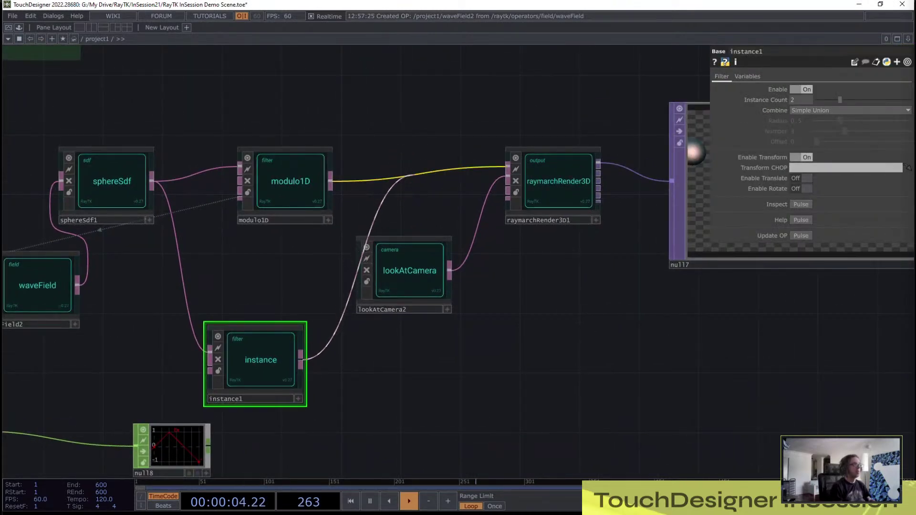
drag(260, 360, 276, 331)
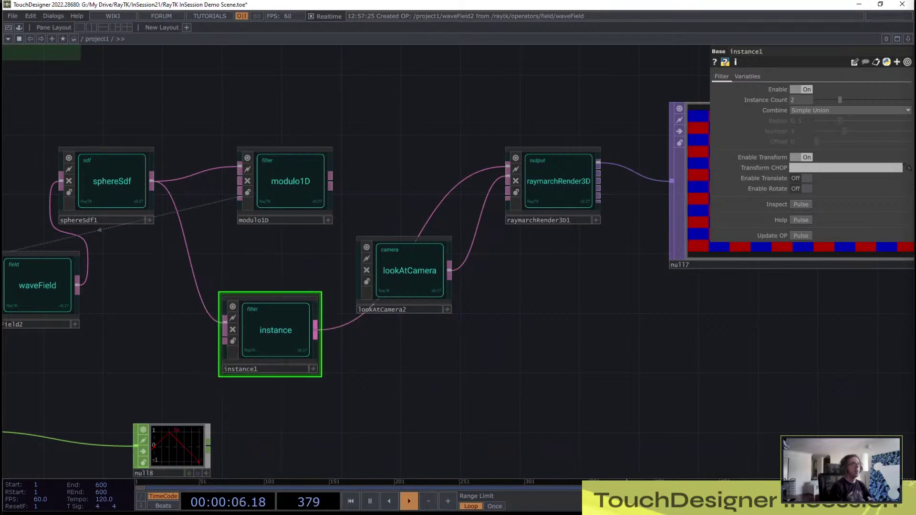
Step: Assign null8 as instance1's Transform CHOP, enable translate, and set the instance count to 3
drag(429, 358, 305, 305)
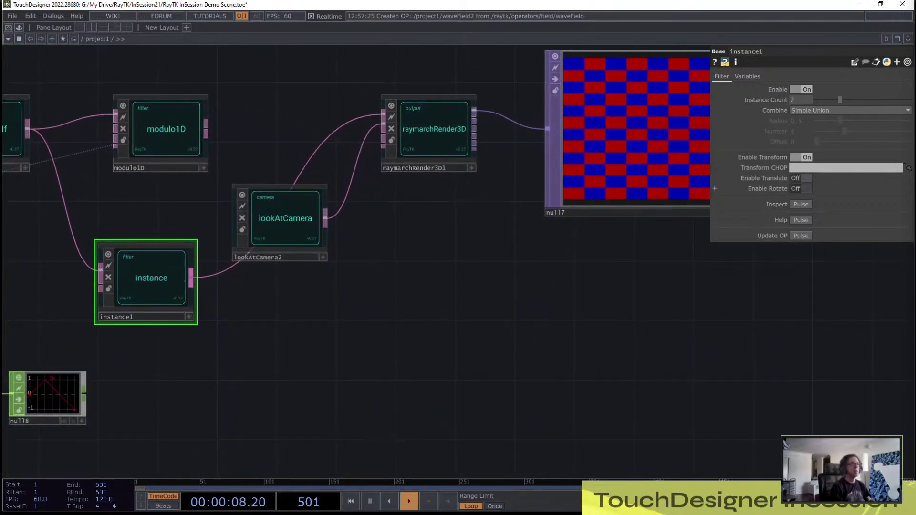
drag(48, 396, 844, 167)
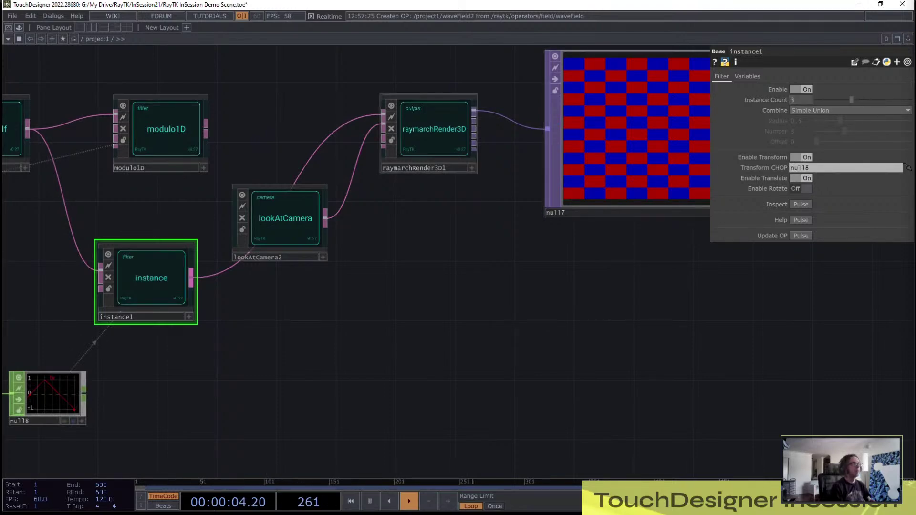
Step: Inspect raymarchRender3D1 in the RayTK Inspector and examine its shader code and compile results
click(432, 138)
click(818, 339)
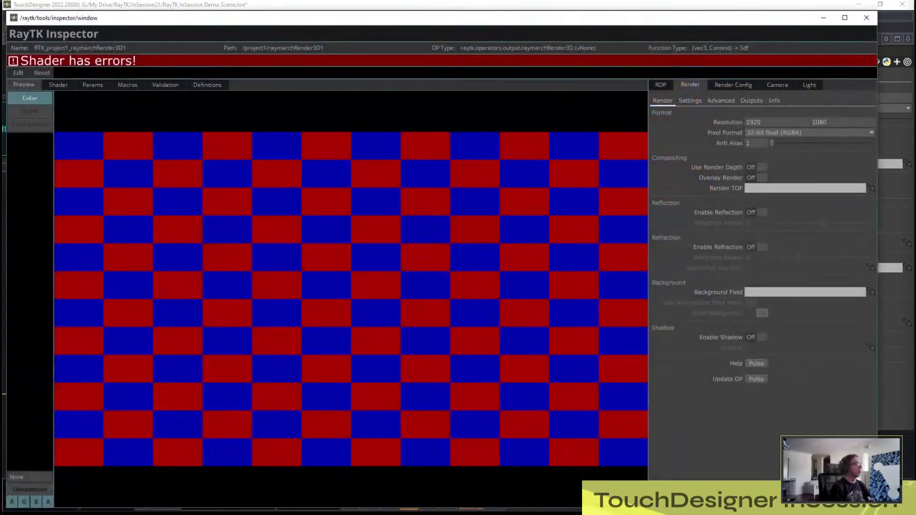
click(59, 84)
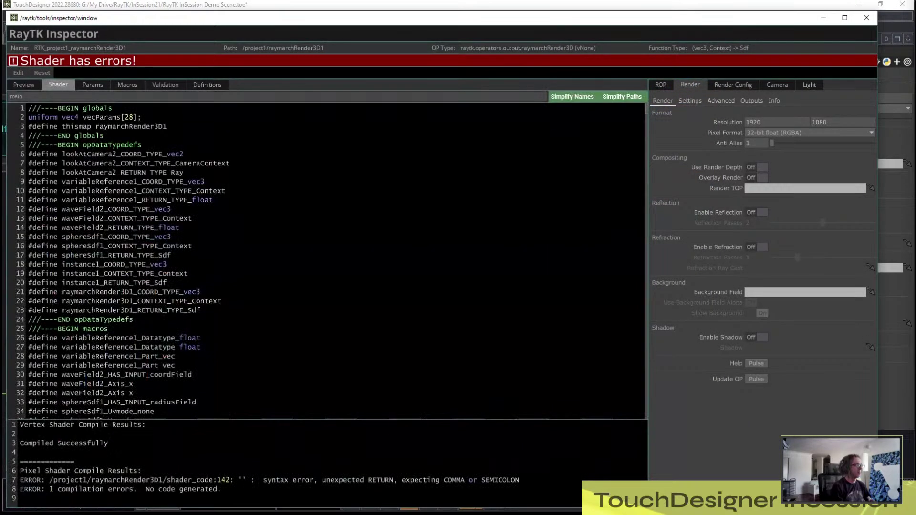
click(866, 17)
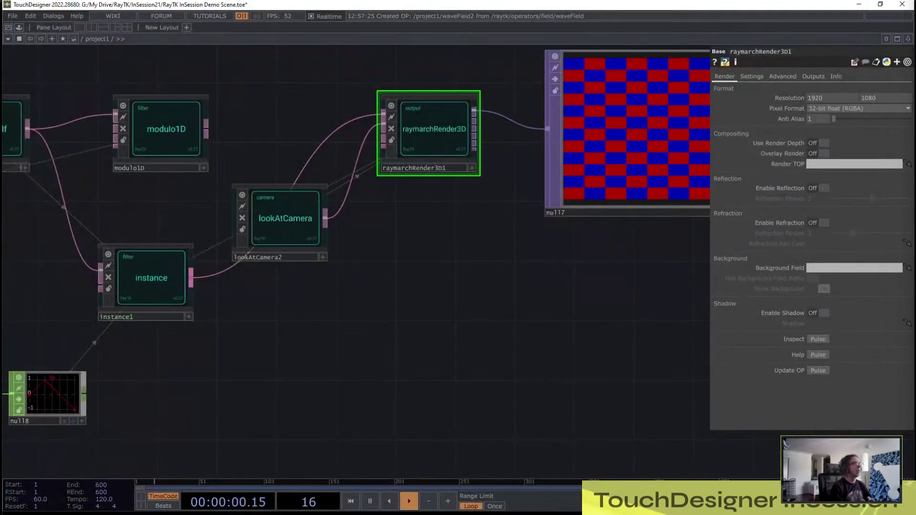
Step: Reconnect modulo1D's output to raymarchRender3D1's first input in place of instance1
scroll(358, 238, down, 3)
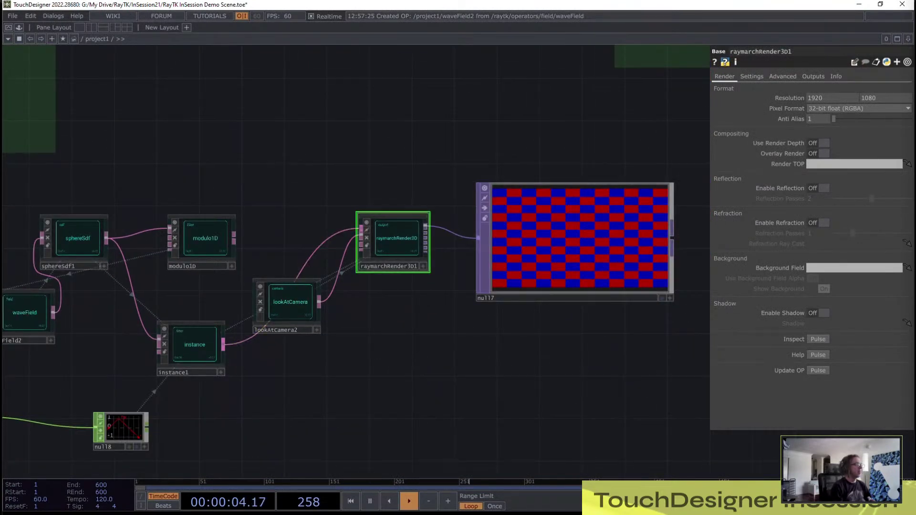
drag(233, 238, 361, 229)
drag(477, 382, 401, 367)
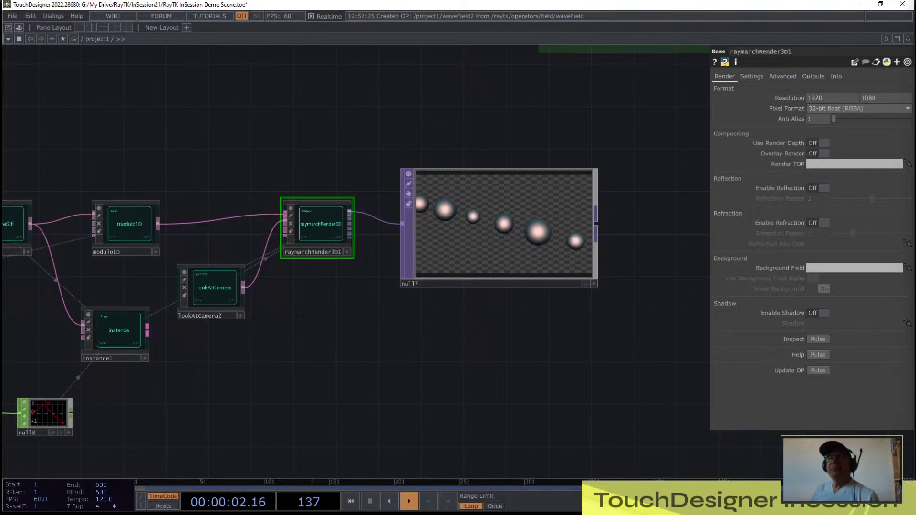
drag(353, 334, 368, 369)
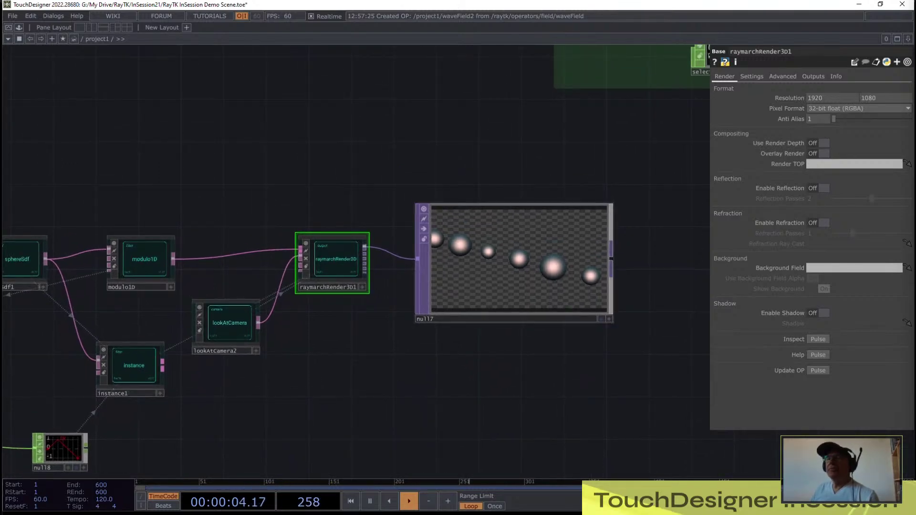
Step: Add a RayTK moduloPolar filter and place it just above modulo1D
click(144, 260)
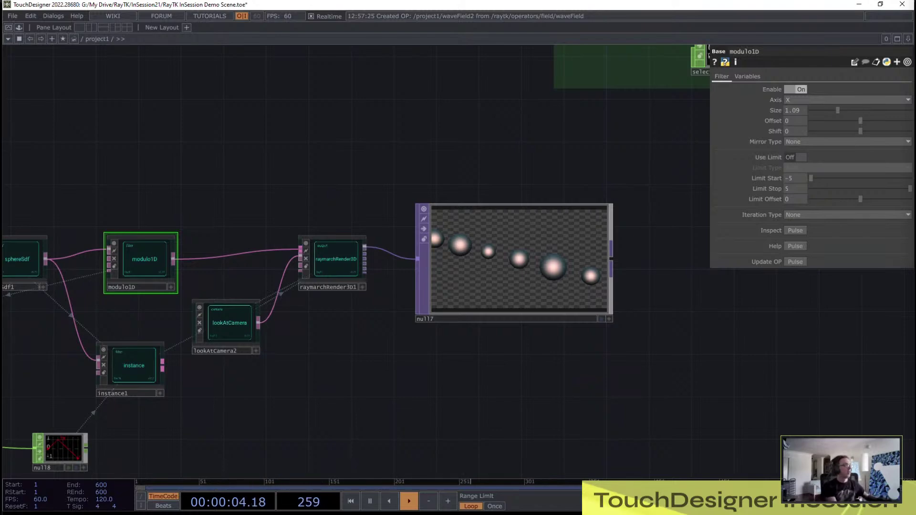
drag(139, 170, 212, 231)
key(alt+r)
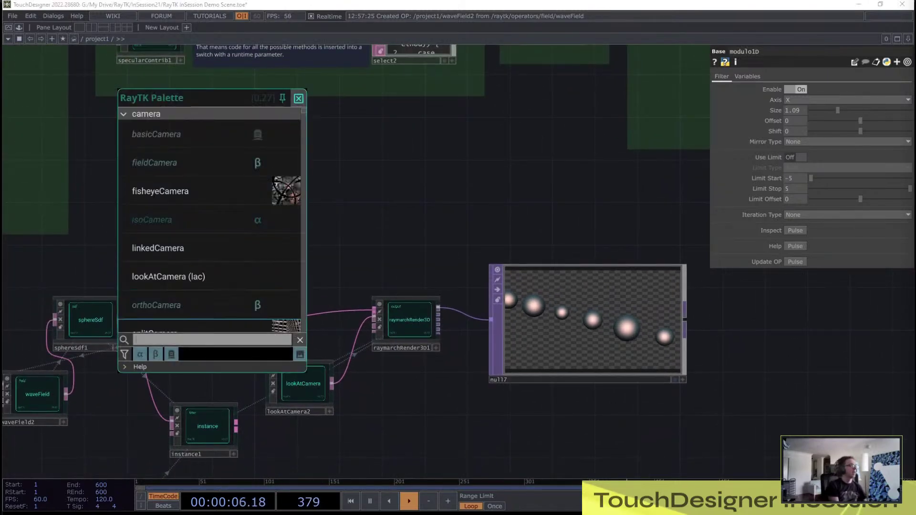
text(mp)
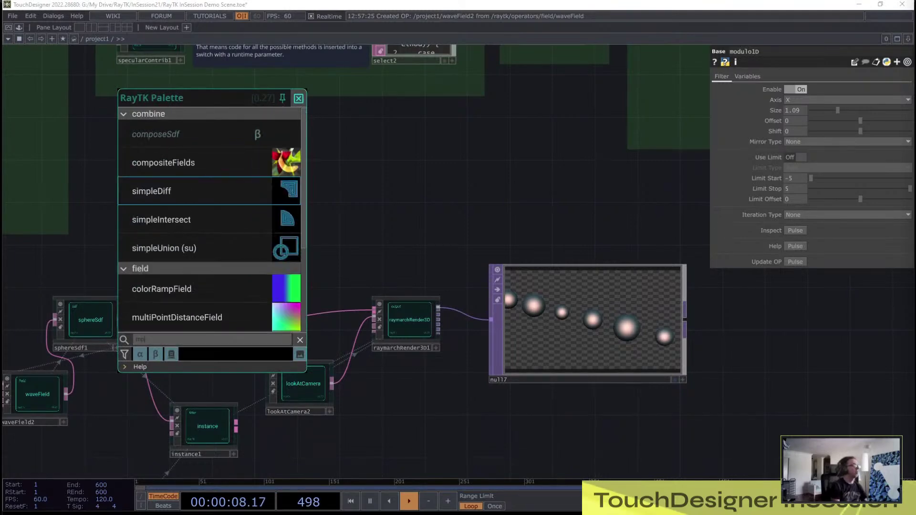
key(Return)
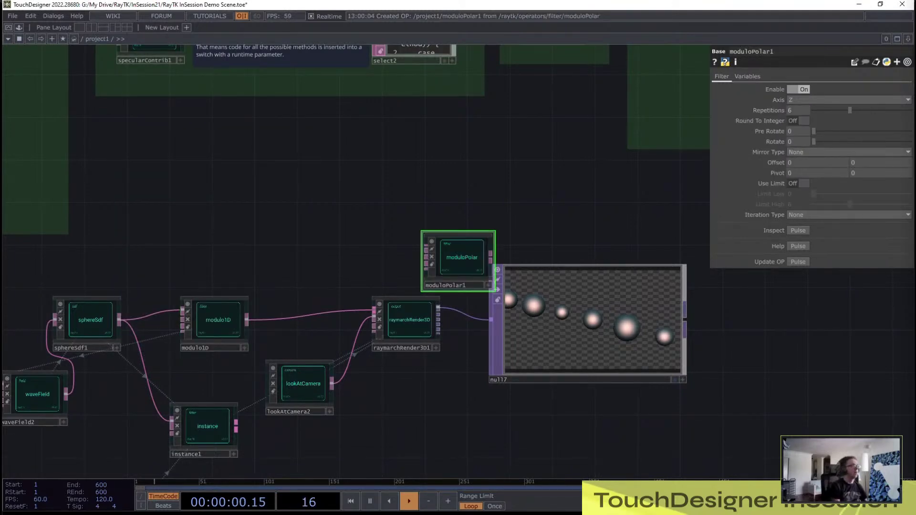
drag(458, 260, 236, 259)
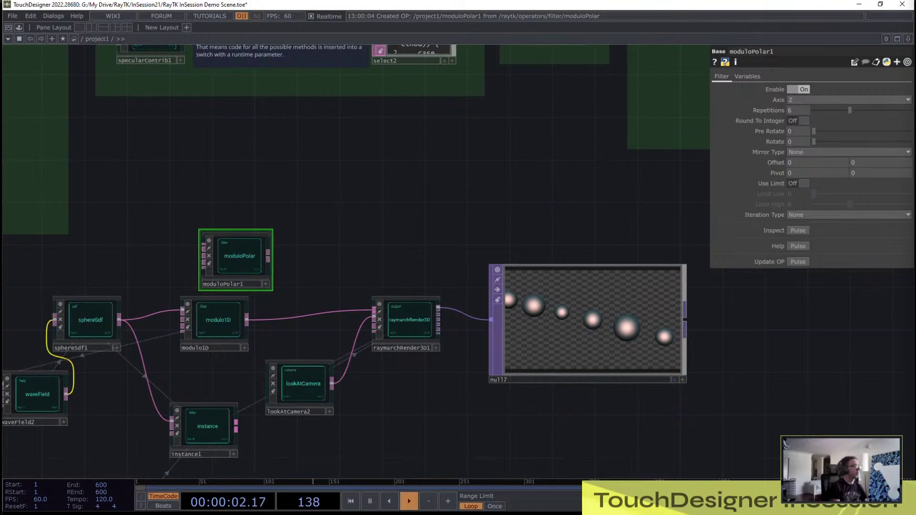
Step: Disconnect waveField2 from sphereSdf1's input
right_click(47, 323)
click(64, 364)
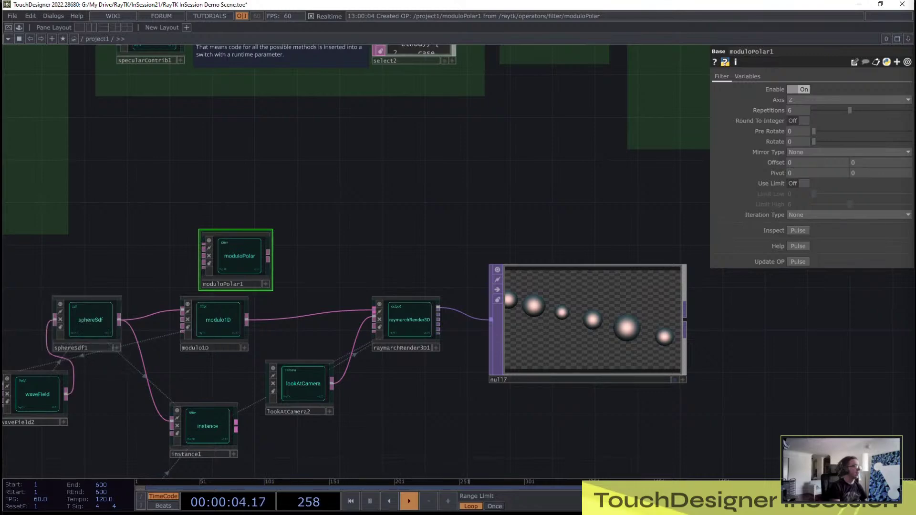
right_click(67, 363)
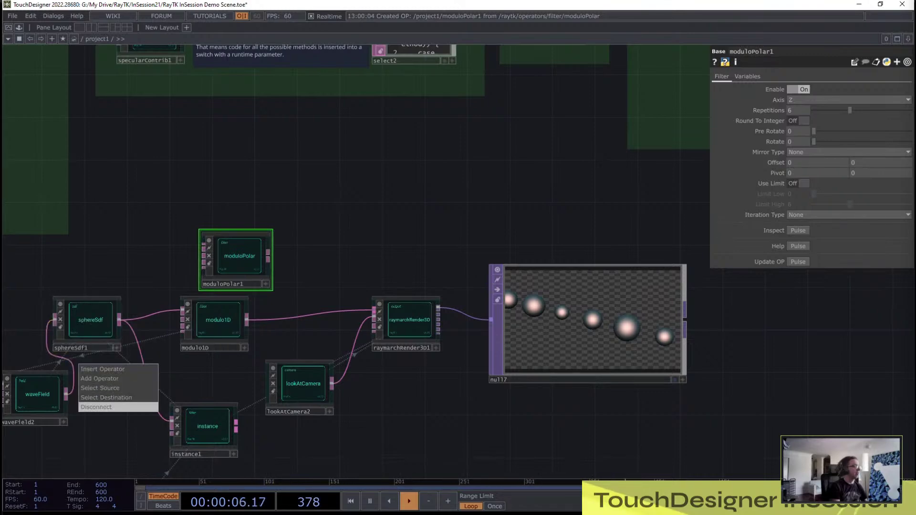
click(96, 408)
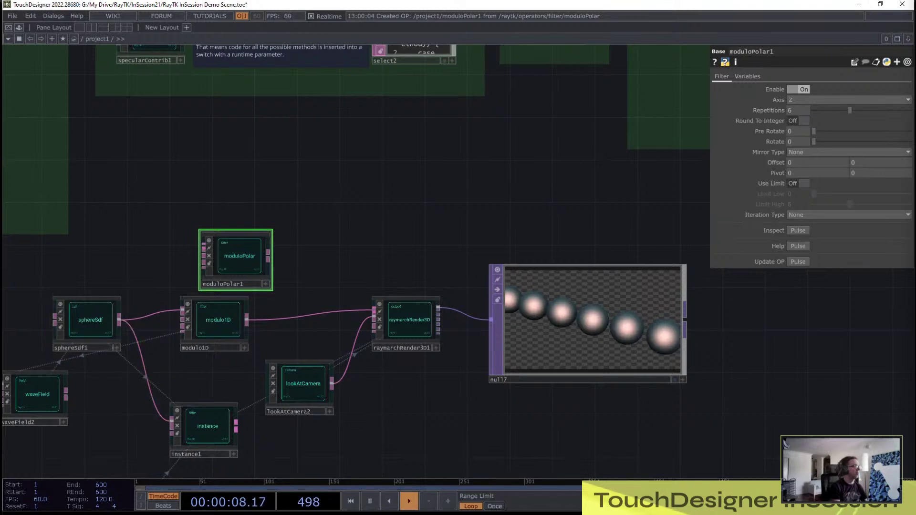
Step: Route sphereSdf1 through moduloPolar1 into raymarchRender3D1 and set moduloPolar1's first offset value to 1.4
drag(204, 248, 119, 319)
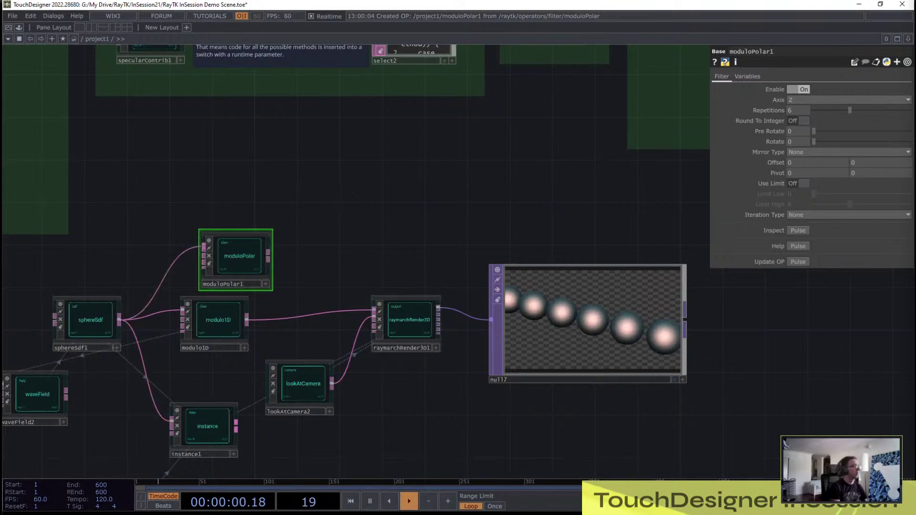
drag(374, 310, 268, 253)
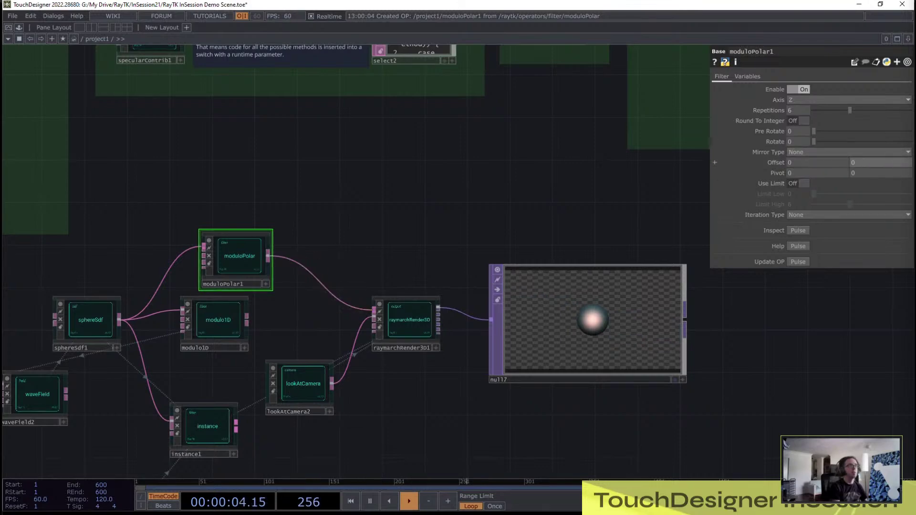
middle_drag(856, 162, 715, 163)
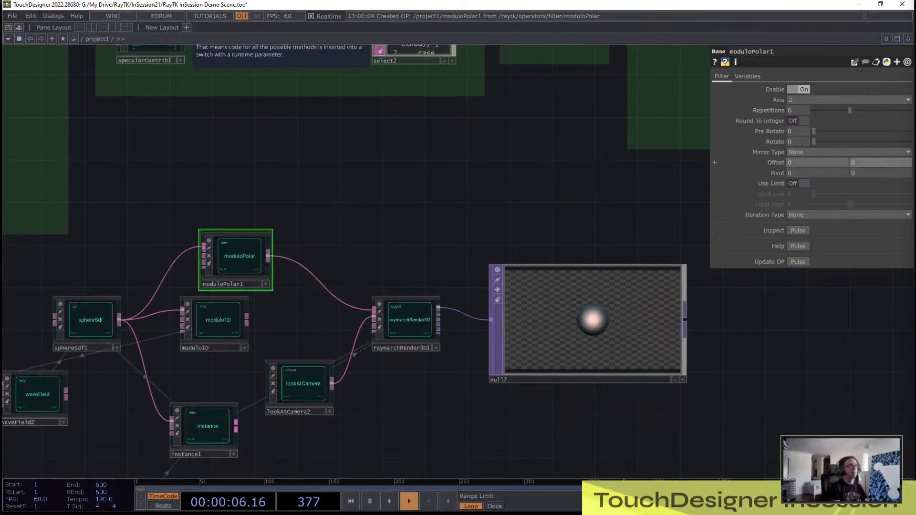
middle_drag(826, 163, 833, 148)
scroll(834, 149, down, 3)
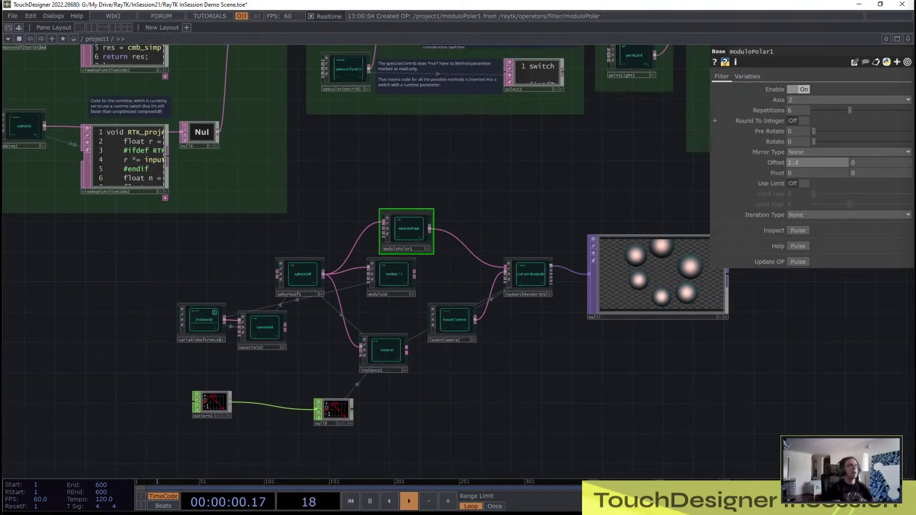
Step: Try varying moduloPolar1's rotate value and return it to 0
scroll(714, 261, up, 3)
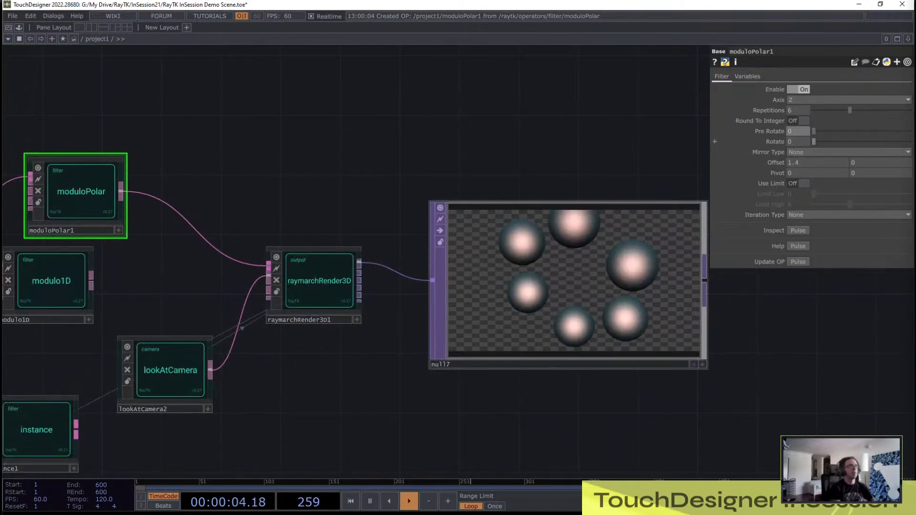
mouse_move(814, 141)
mouse_down()
mouse_move(896, 152)
mouse_move(819, 163)
mouse_move(909, 173)
mouse_move(806, 143)
mouse_up()
drag(572, 120, 644, 169)
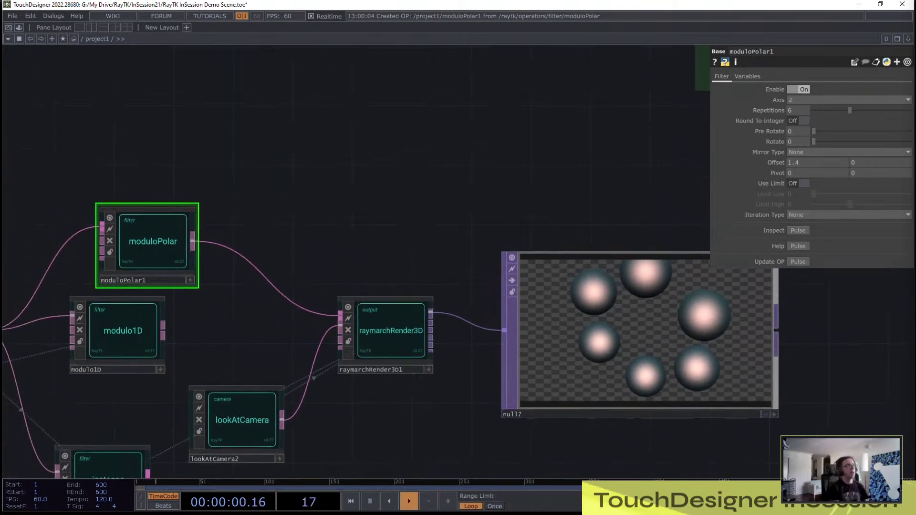
Step: Switch raymarchRender3D1's first input from moduloPolar1 back to modulo1D
click(124, 330)
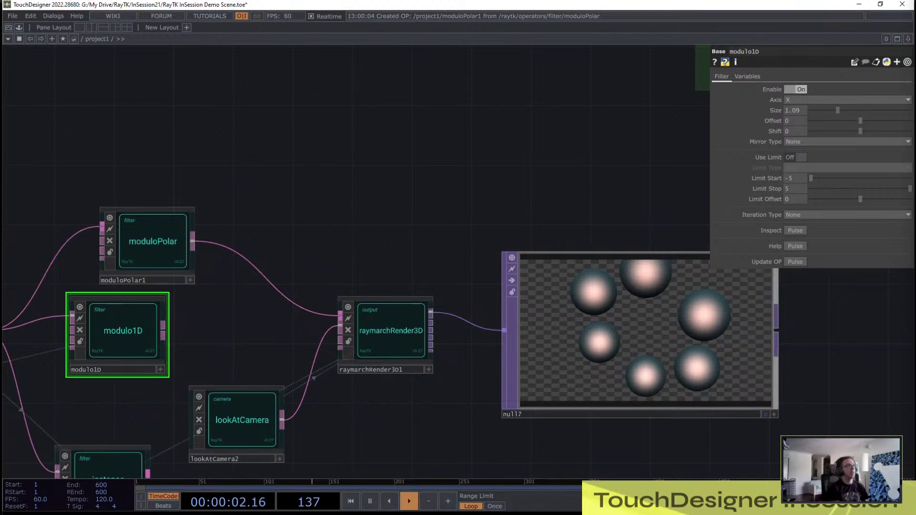
drag(163, 329, 296, 305)
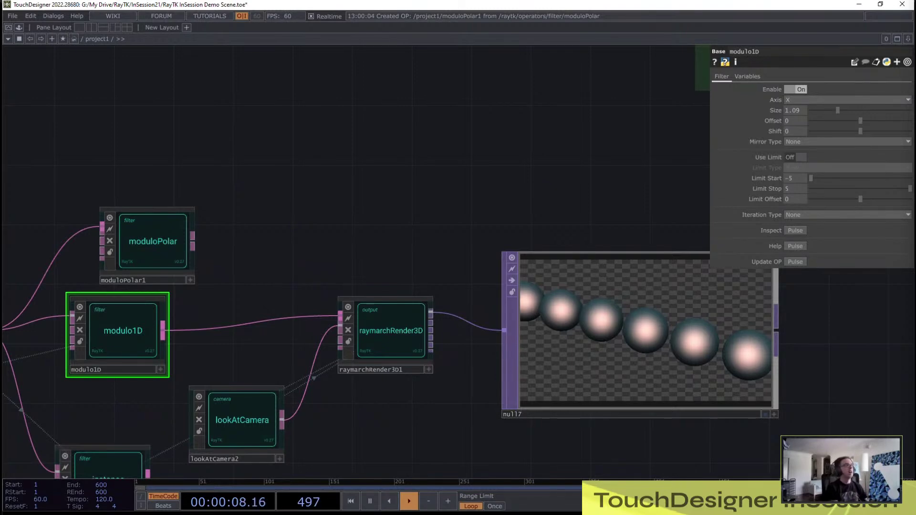
Step: Look through the filter operators in the RayTK palette for other ways of repeating or mirroring shapes
key(alt+r)
scroll(435, 221, down, 10)
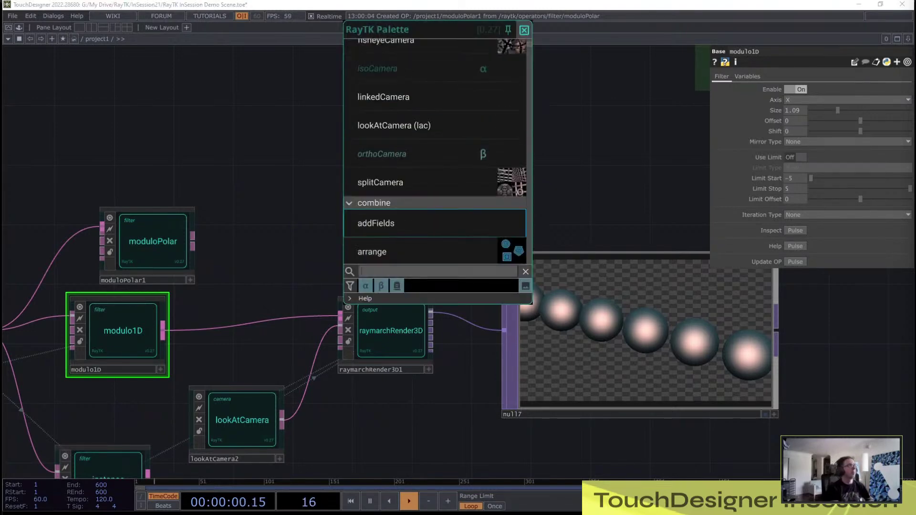
scroll(435, 153, down, 15)
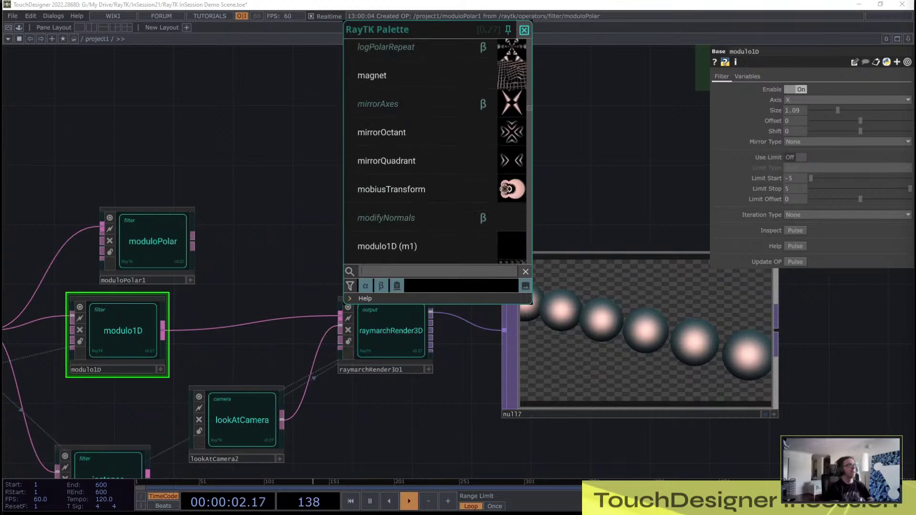
scroll(435, 213, down, 15)
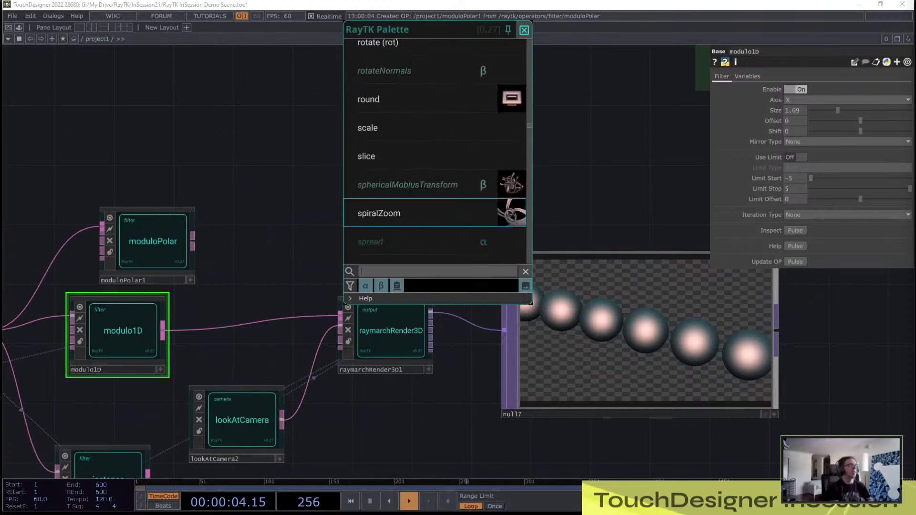
scroll(435, 213, down, 5)
scroll(435, 213, up, 5)
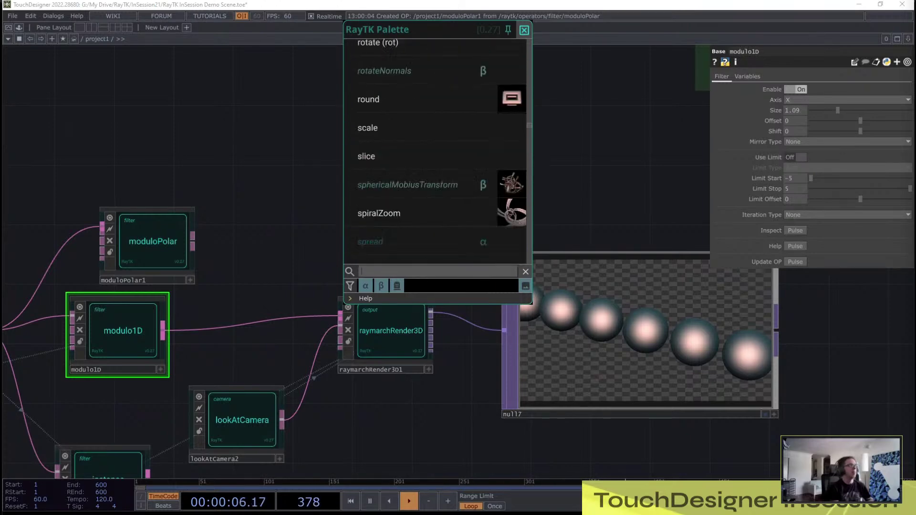
scroll(435, 152, up, 5)
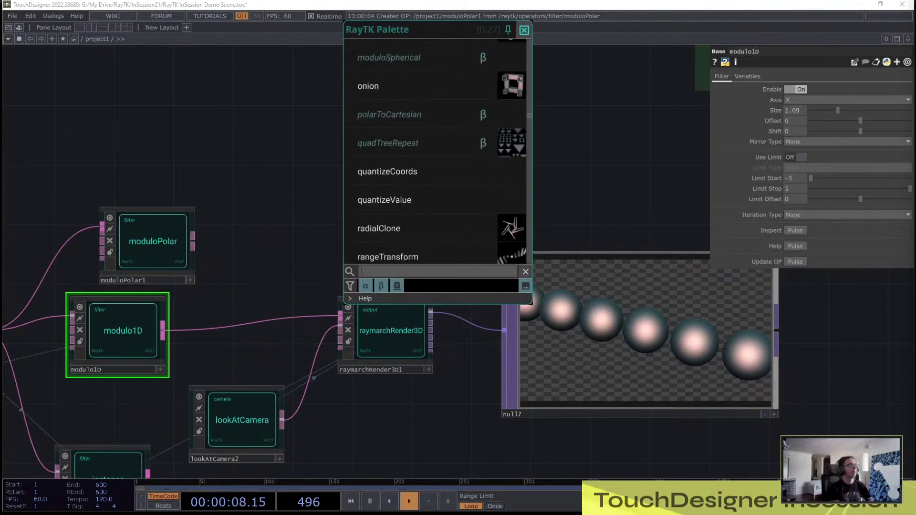
scroll(435, 218, up, 6)
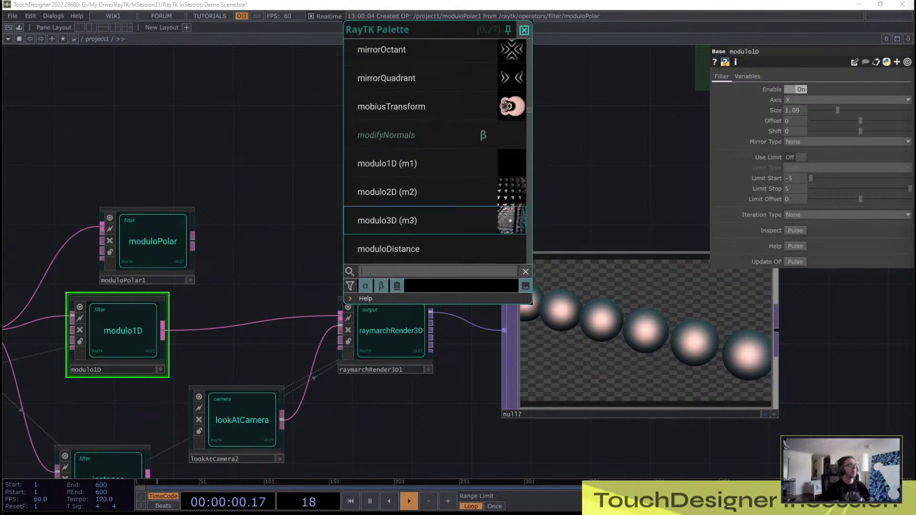
scroll(435, 210, up, 3)
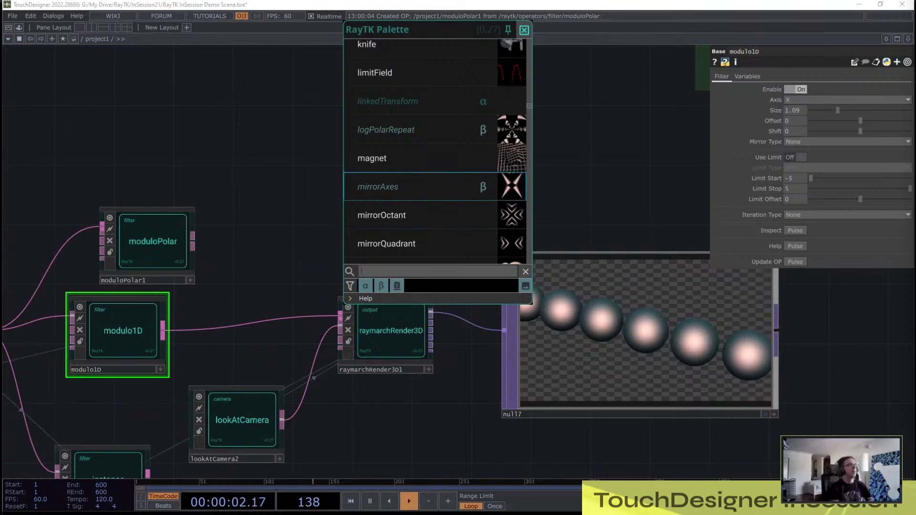
scroll(434, 171, up, 3)
Step: Find the reflect filter in the RayTK palette by searching for "ref" and add it to the network
click(435, 271)
text(re)
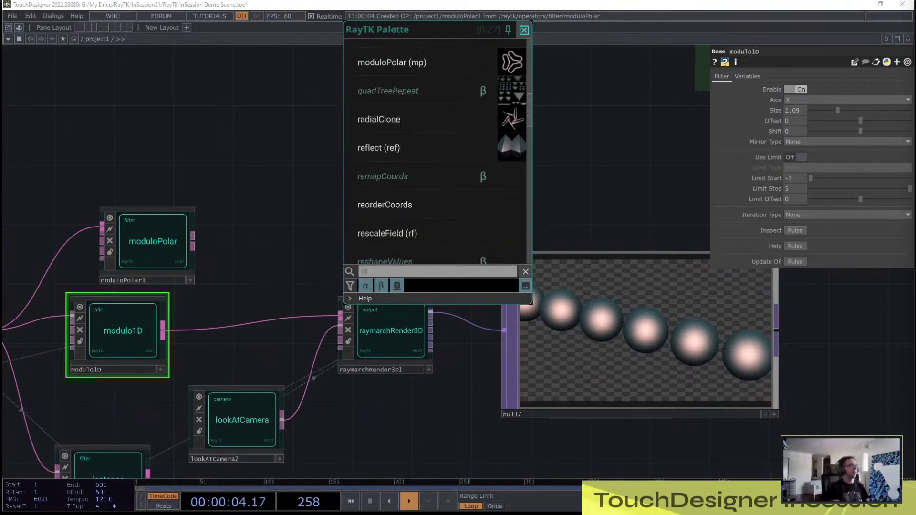
text(f)
key(Down)
key(Down)
key(Return)
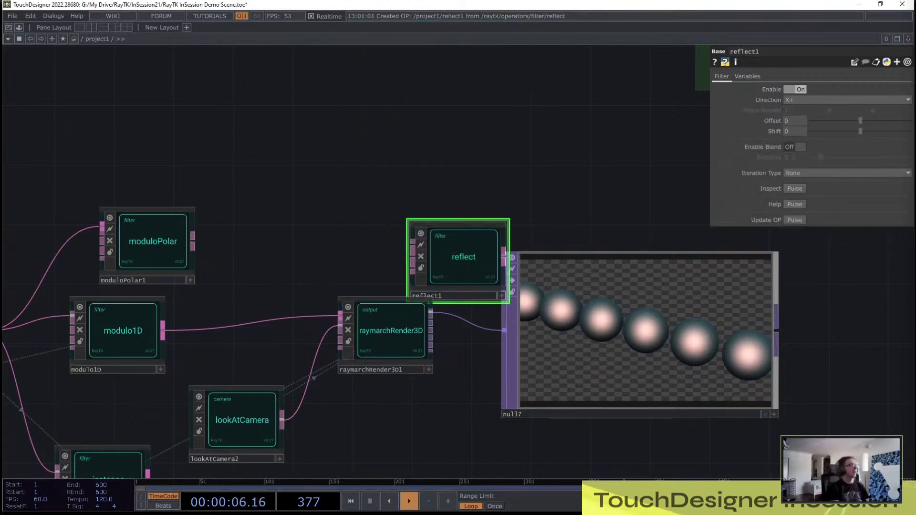
Step: Route sphereSdf1 through reflect1 into raymarchRender3D1's first input and set reflect1's offset to 1
scroll(218, 175, down, 3)
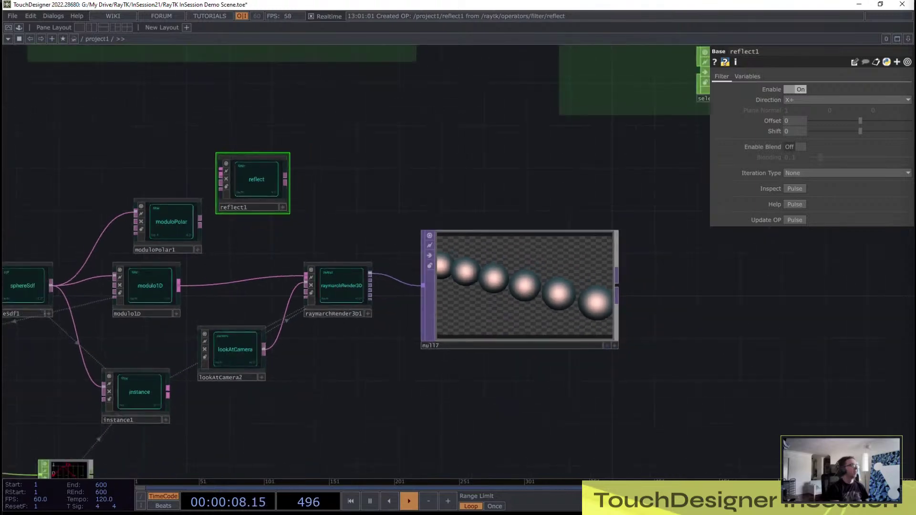
drag(51, 285, 220, 170)
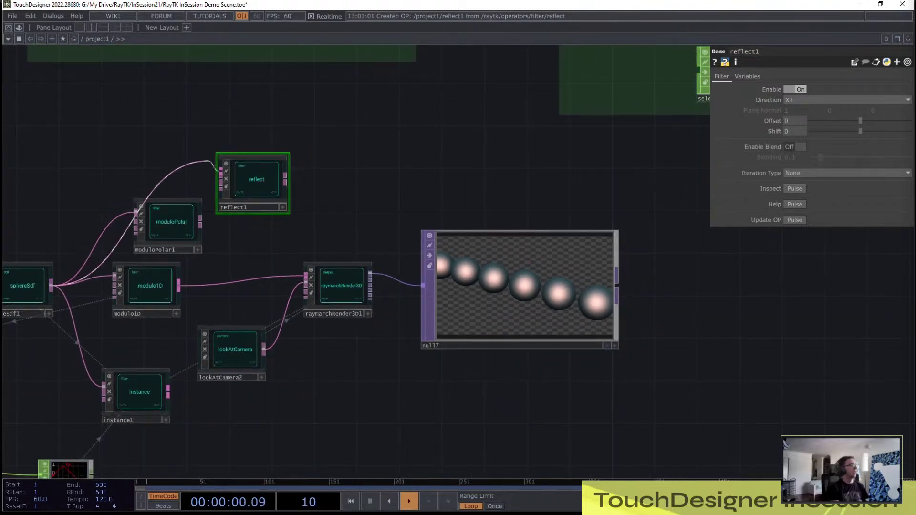
drag(284, 178, 306, 276)
scroll(270, 185, up, 3)
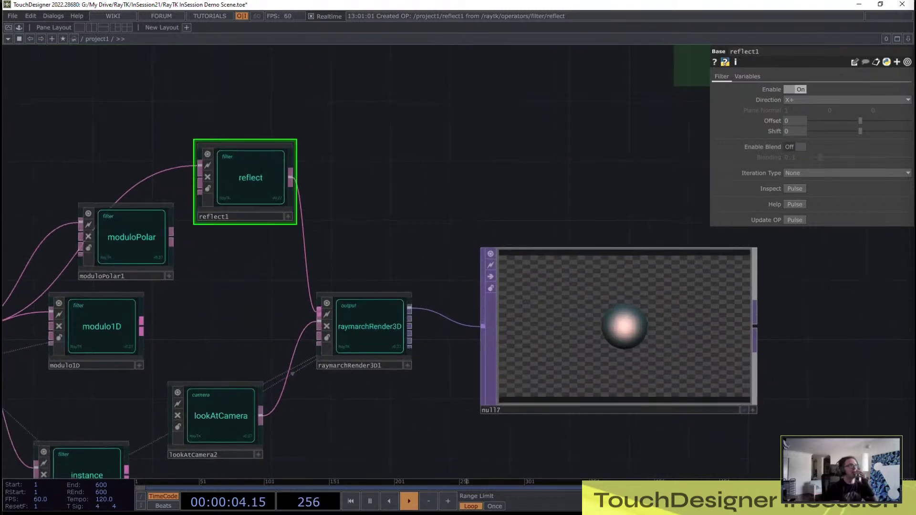
drag(860, 121, 909, 122)
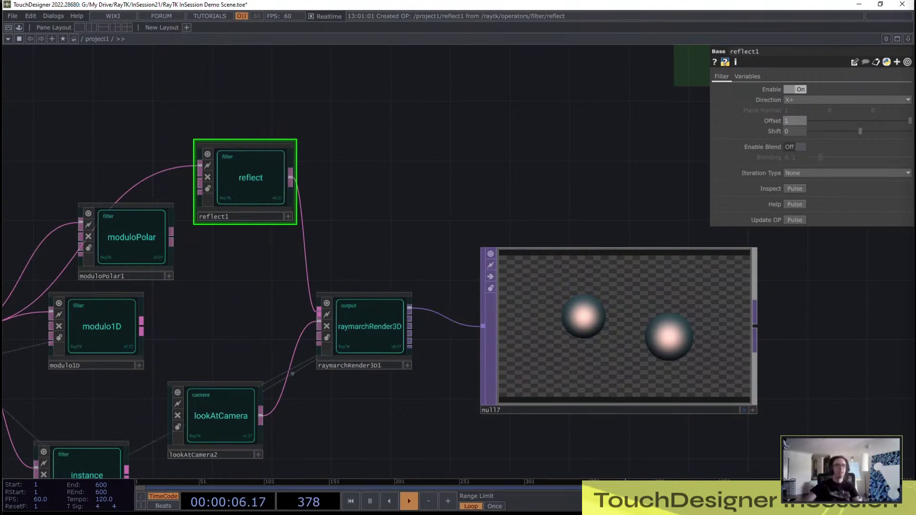
Step: Chain a copy of reflect1 between reflect1 and raymarchRender3D1, with its direction set to Y+ and its offset to 0.781
key(ctrl+c)
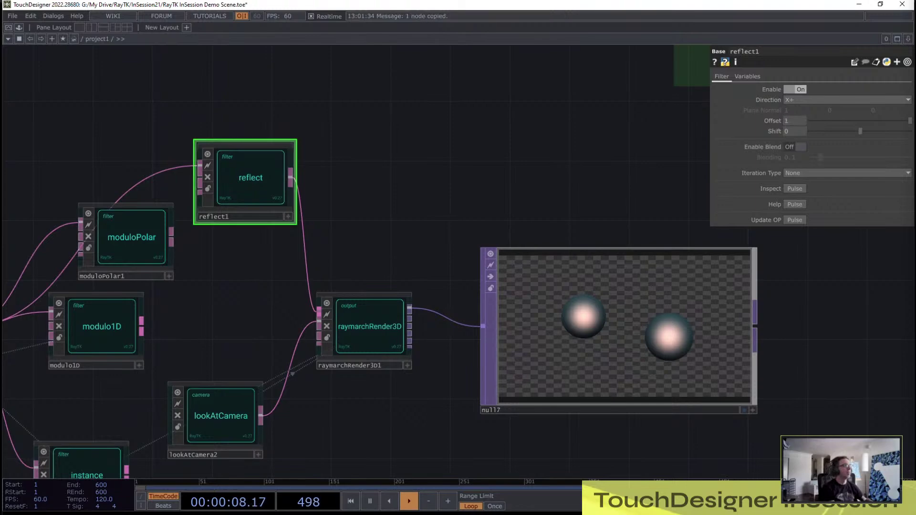
key(ctrl+v)
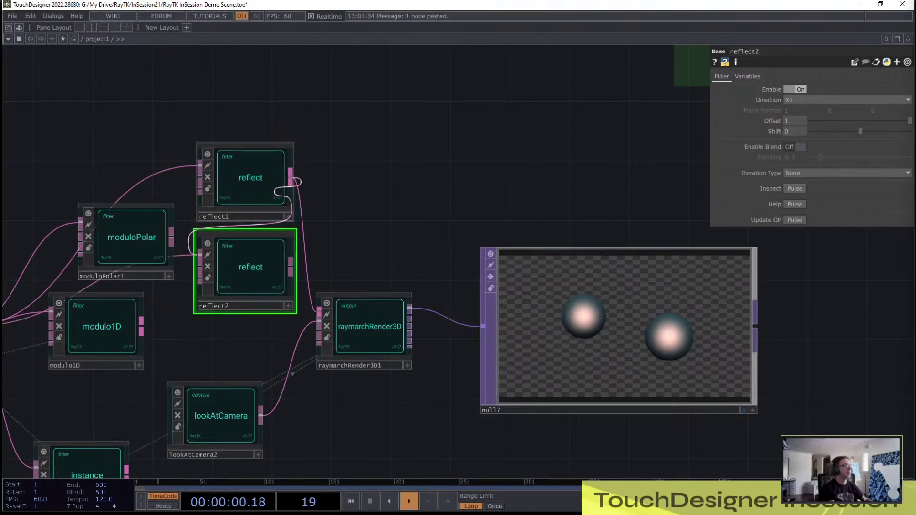
click(290, 178)
click(810, 100)
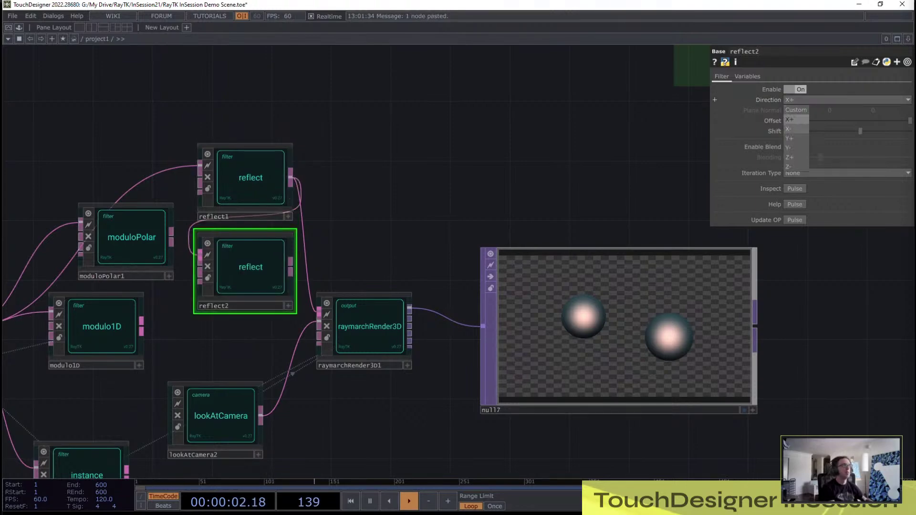
click(792, 139)
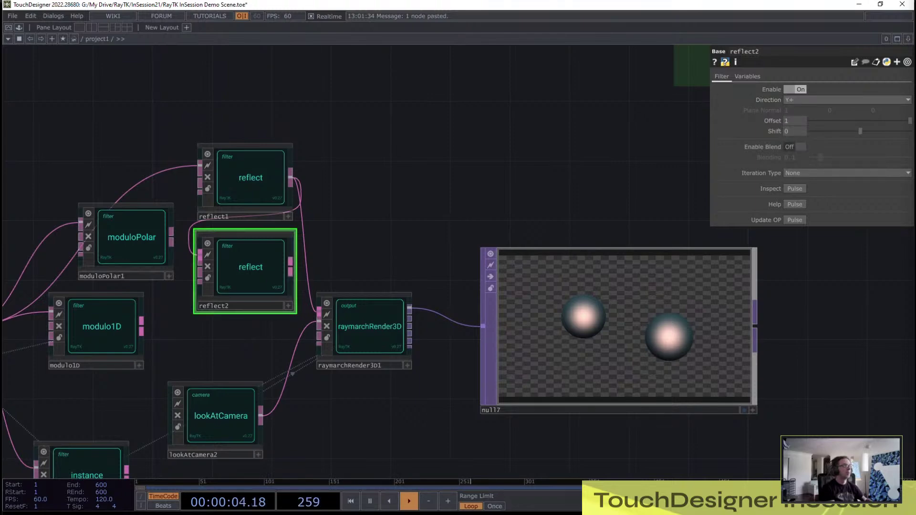
drag(291, 267, 305, 267)
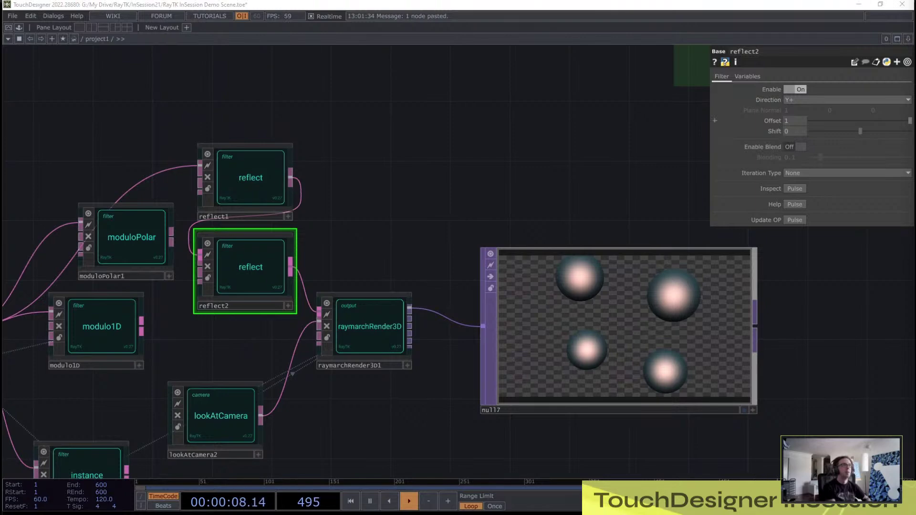
mouse_move(910, 121)
mouse_down()
mouse_move(854, 121)
mouse_move(898, 120)
mouse_up()
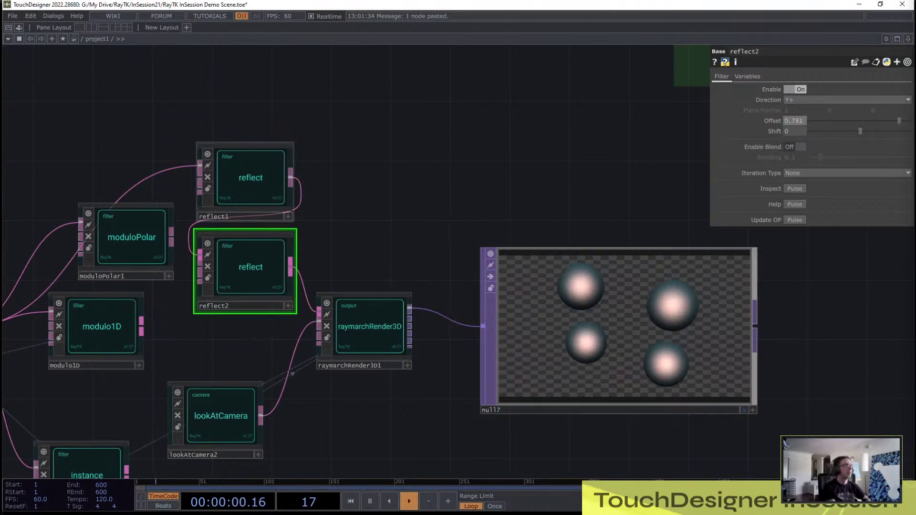
click(133, 239)
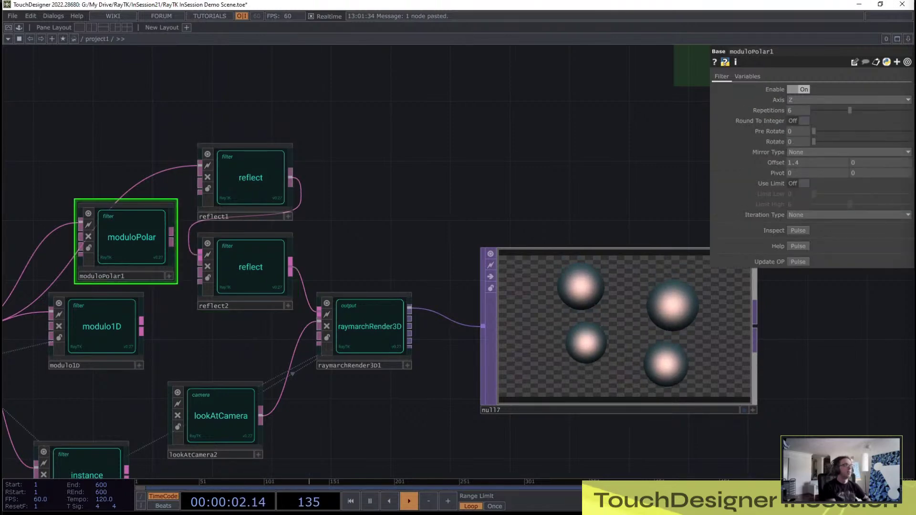
drag(172, 234, 125, 238)
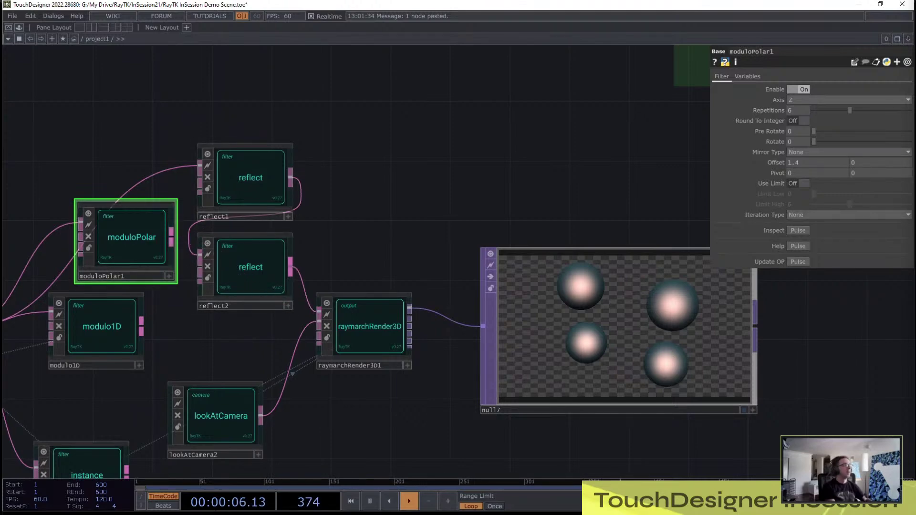
drag(133, 176, 202, 168)
drag(202, 229, 187, 199)
drag(102, 188, 290, 142)
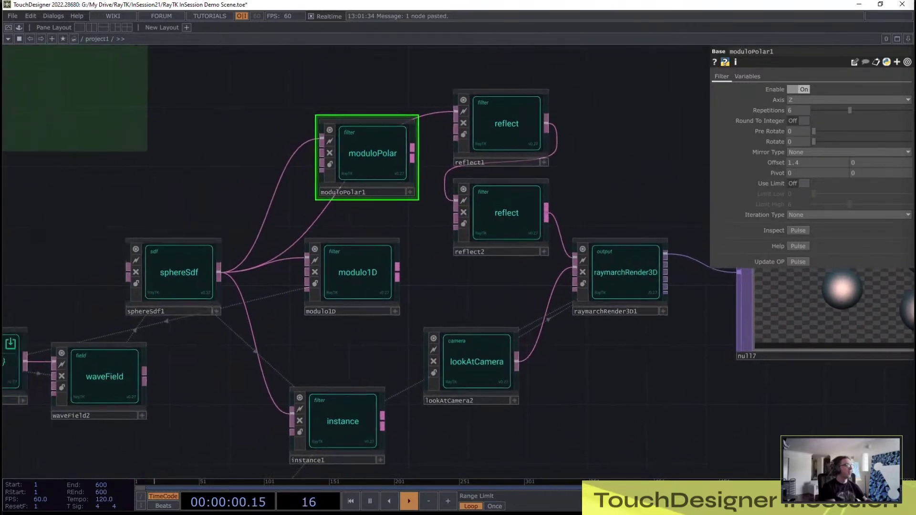
drag(103, 437, 203, 434)
drag(310, 450, 299, 328)
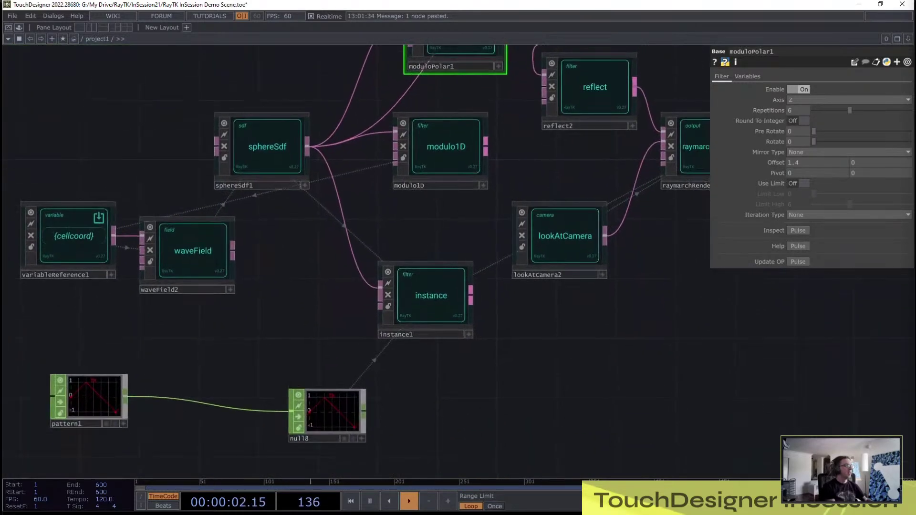
Step: Add a boxFrameSdf operator from the RayTK palette and place it above sphereSdf1
scroll(299, 328, down, 5)
drag(287, 215, 260, 262)
scroll(261, 262, up, 5)
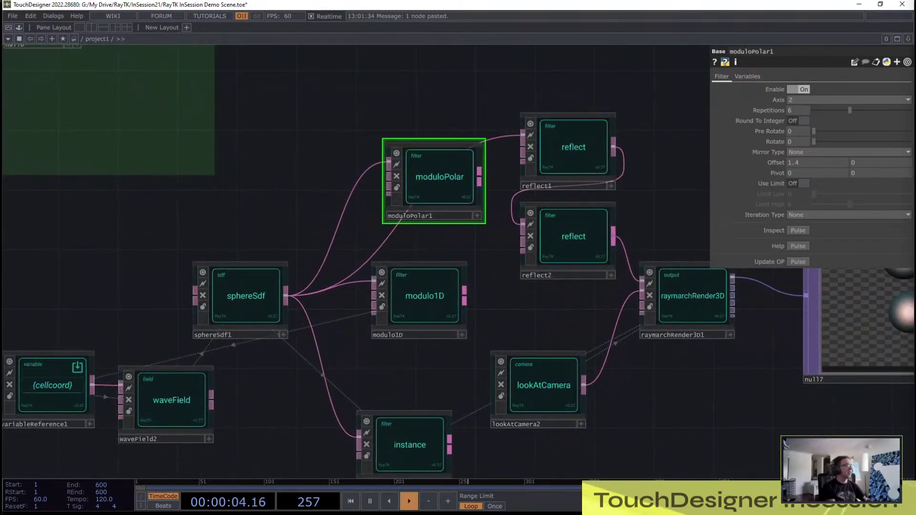
key(alt+r)
scroll(229, 200, down, 10)
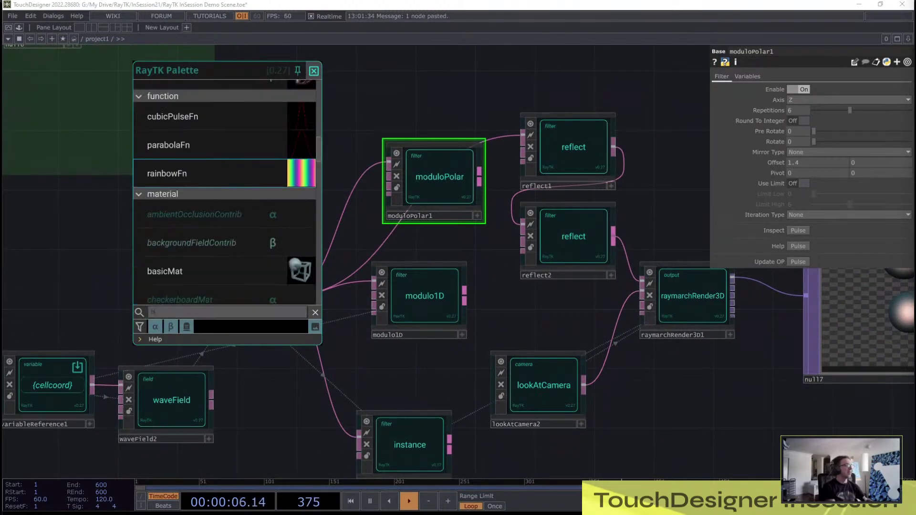
text(box)
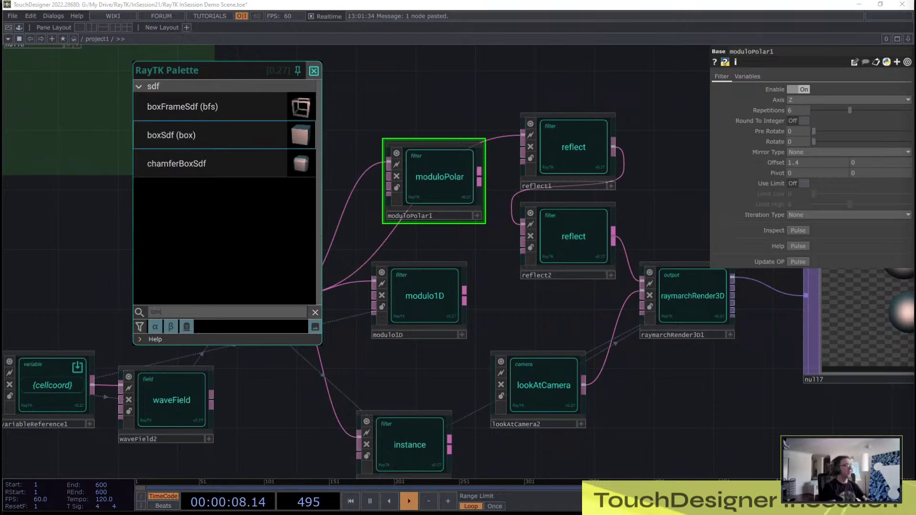
key(Up)
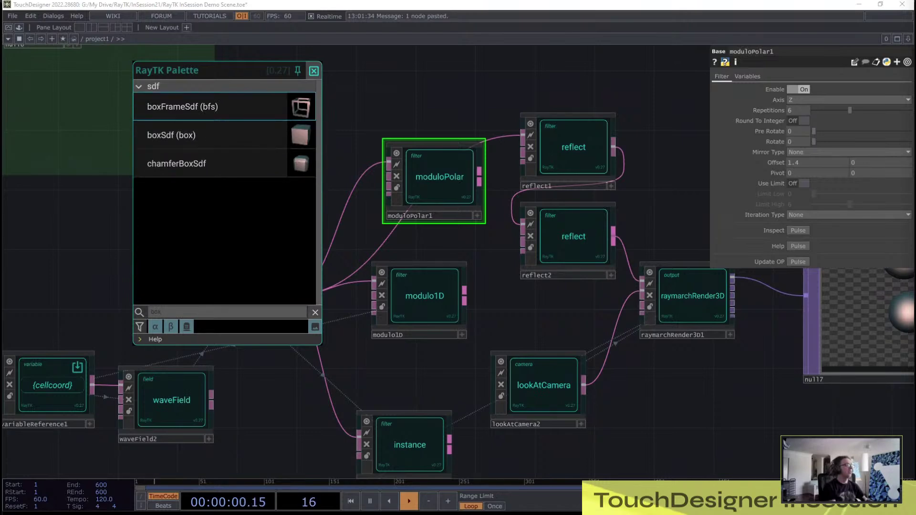
key(Return)
drag(458, 262, 240, 196)
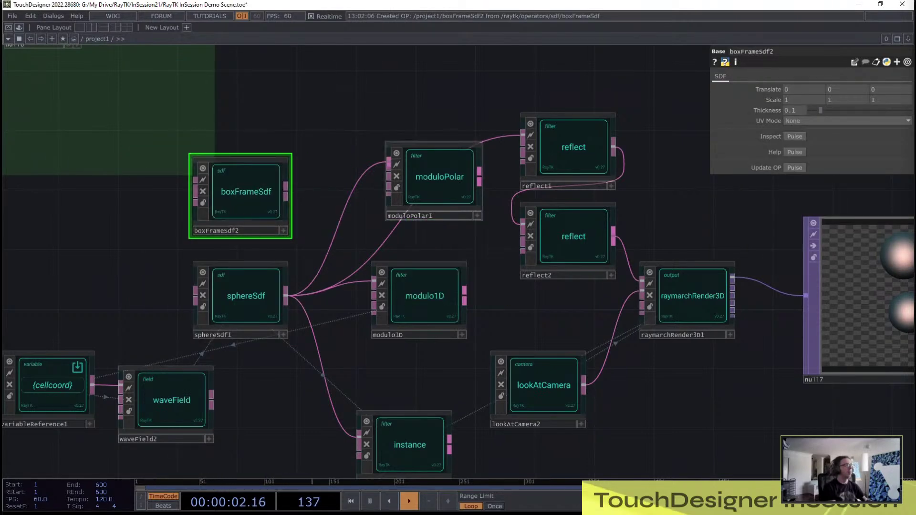
Step: Route boxFrameSdf2 through moduloPolar1 into raymarchRender3D1's first input
drag(389, 163, 286, 192)
drag(479, 178, 642, 281)
drag(642, 229, 526, 234)
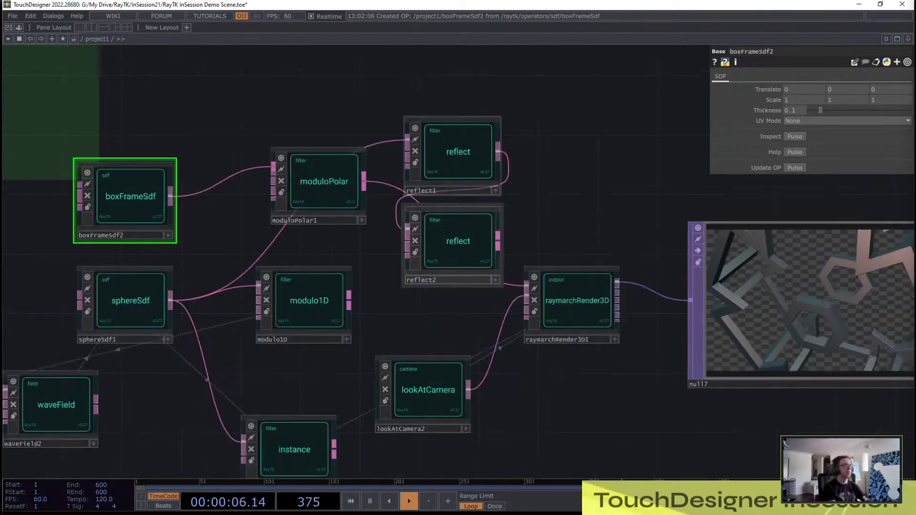
Step: Raise moduloPolar1's pre rotate to 316 and set its mirror type to Mirror
click(214, 191)
scroll(679, 218, up, 3)
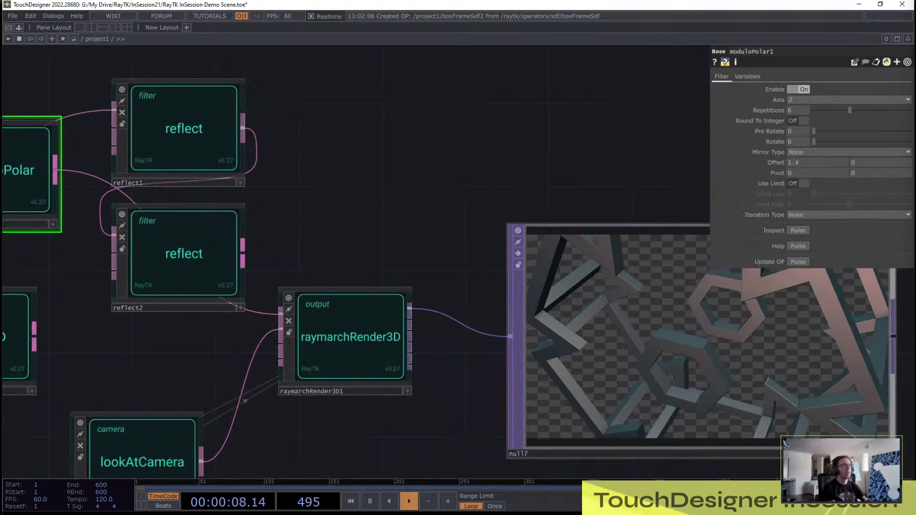
drag(572, 191, 514, 139)
drag(814, 131, 898, 131)
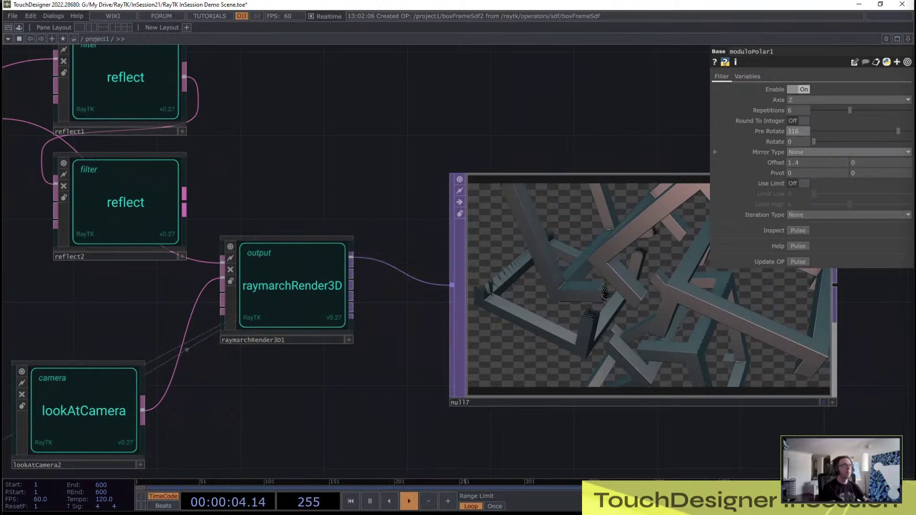
click(811, 152)
click(796, 171)
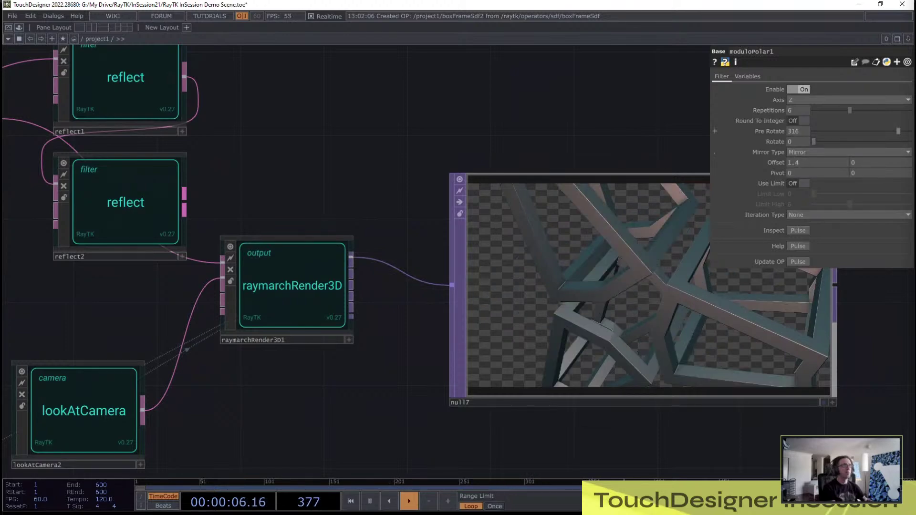
Step: Set moduloPolar1's first offset value to 0 and its pre rotate to 124
drag(897, 131, 813, 132)
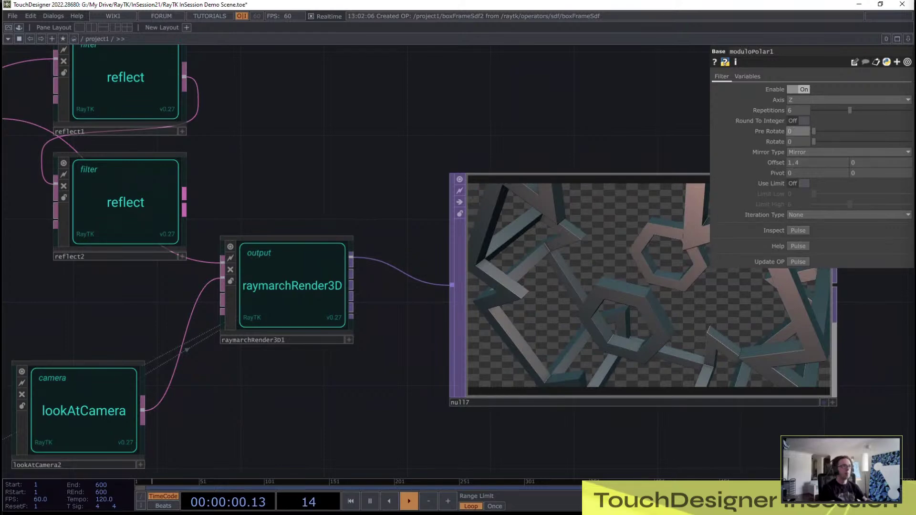
middle_drag(815, 162, 813, 149)
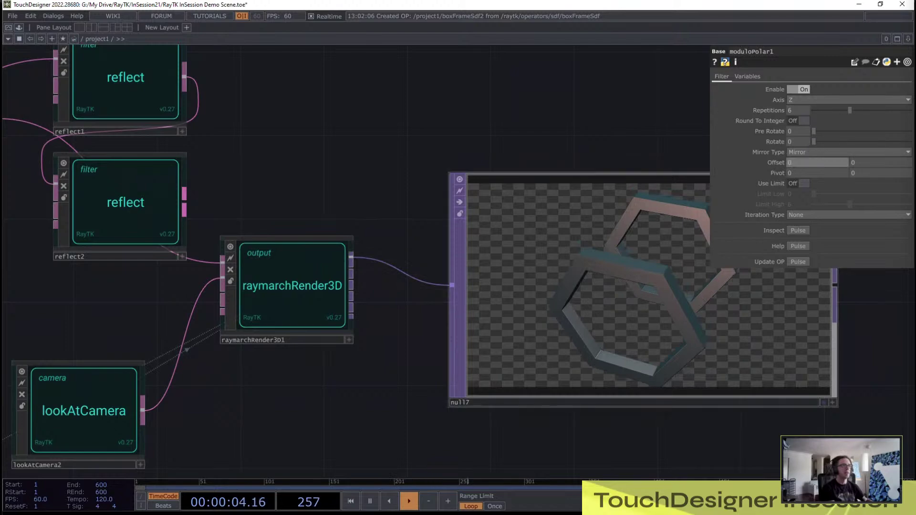
drag(813, 131, 847, 131)
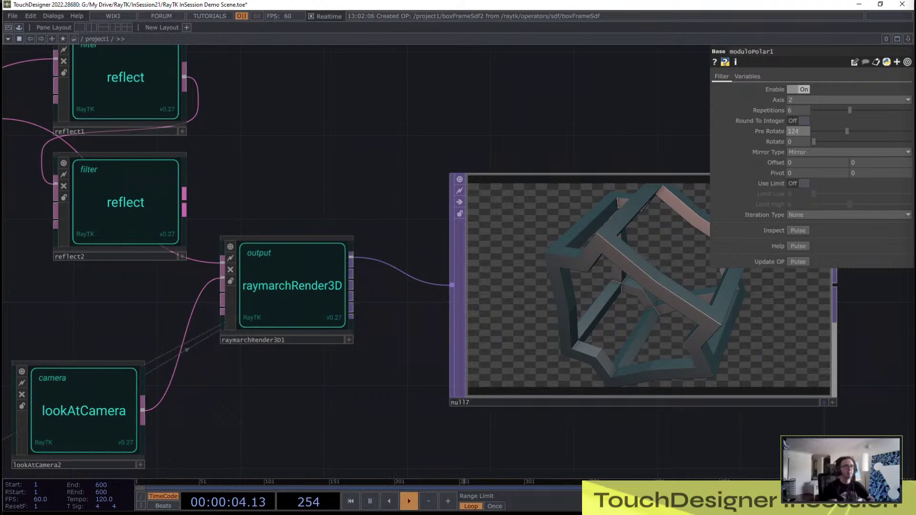
Step: Add a segmentedLineSdf operator from the RayTK palette below the camera and connect it to raymarchRender3D1's first input
drag(381, 119, 235, 122)
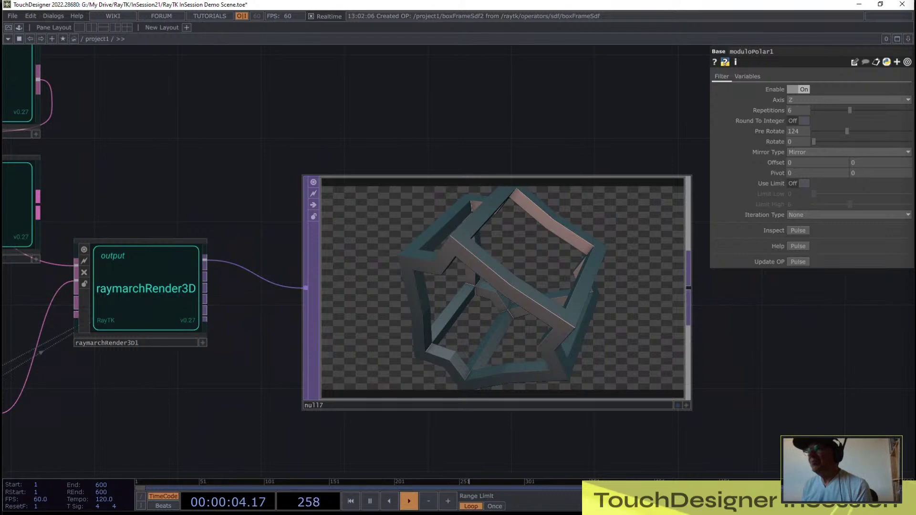
scroll(575, 409, down, 5)
drag(311, 453, 351, 280)
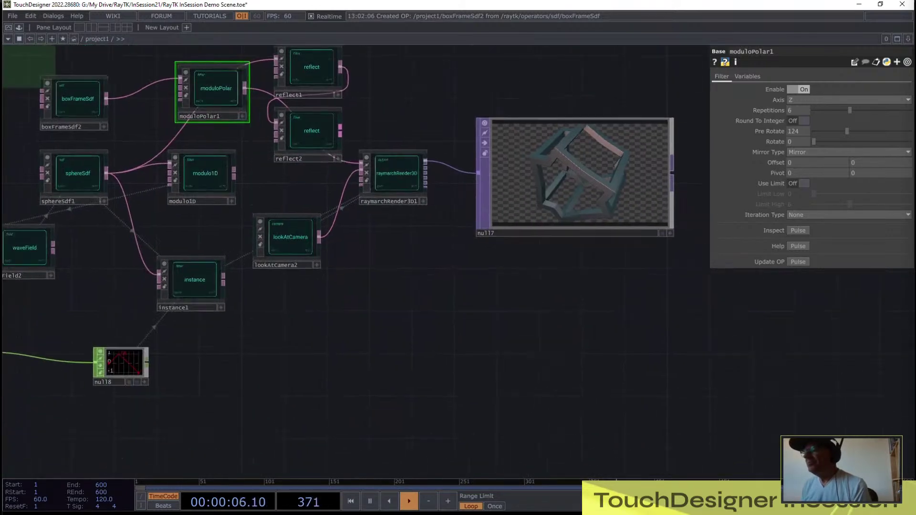
key(alt+r)
text(seg)
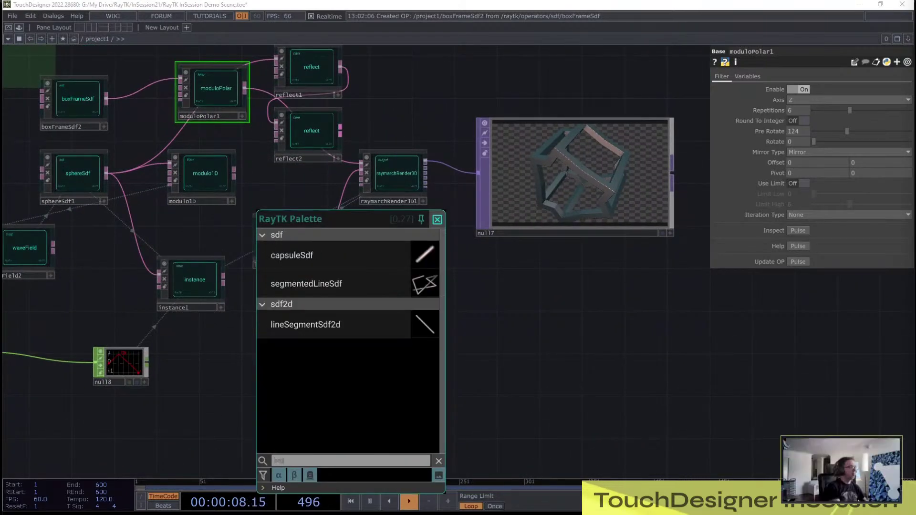
key(Down)
key(Down)
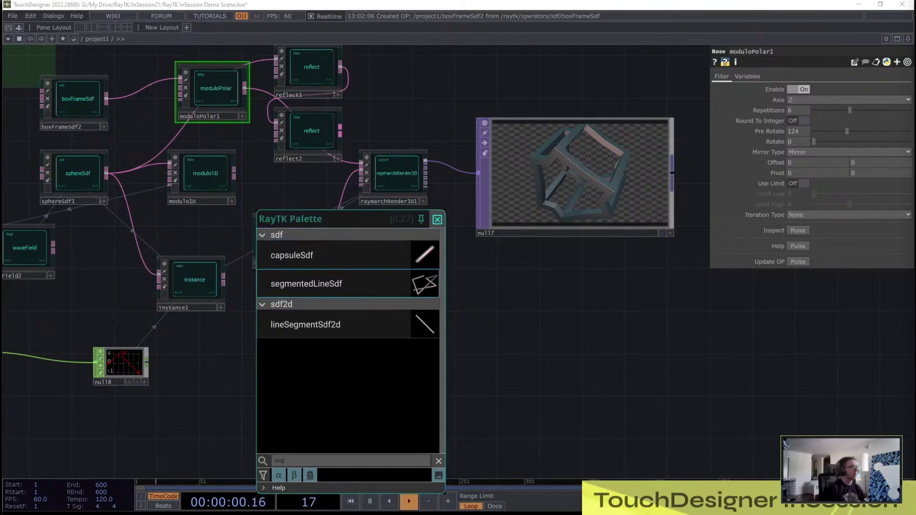
key(Return)
click(327, 354)
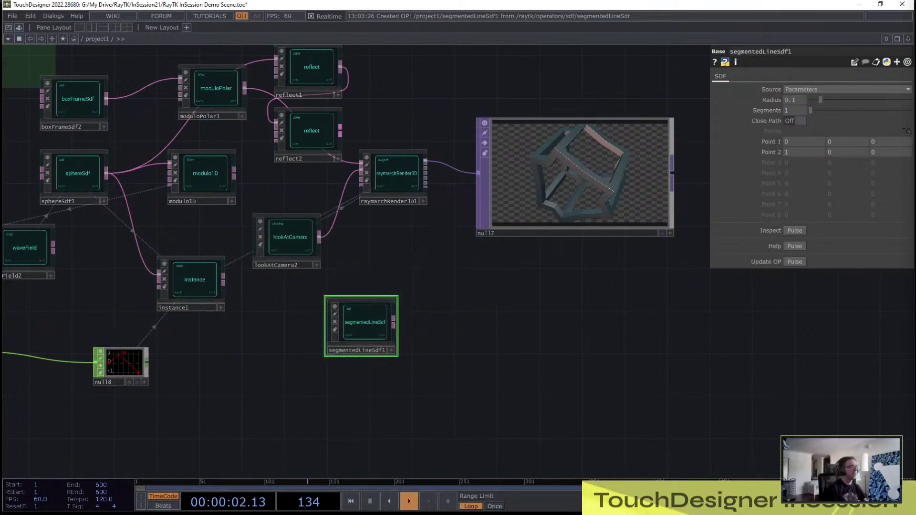
drag(393, 324, 362, 163)
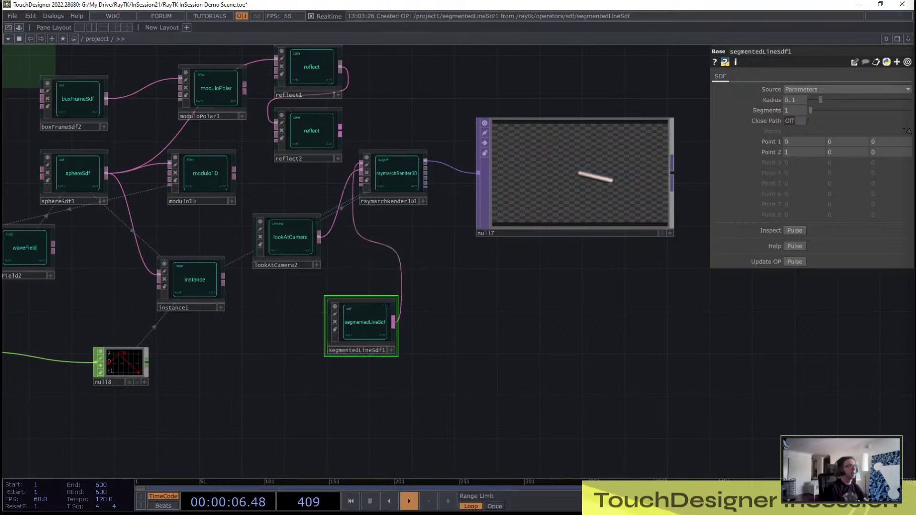
Step: Give segmentedLineSdf1 3 segments with X/Y points at (-2.1, 0.6), (1, 0.8), (0.2, 0.5) and (-0.3, -0.6)
scroll(589, 152, up, 4)
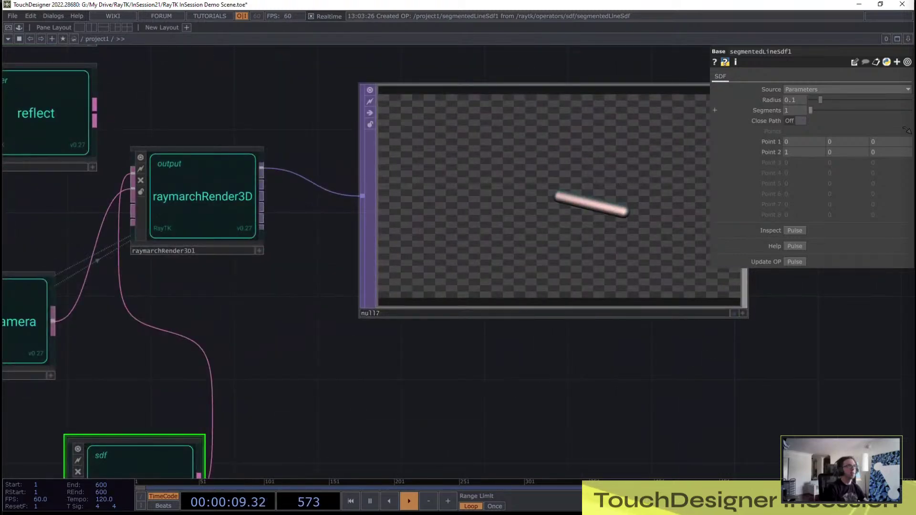
click(843, 110)
mouse_move(804, 163)
mouse_down()
mouse_move(818, 163)
mouse_move(806, 152)
mouse_up()
drag(845, 163, 806, 128)
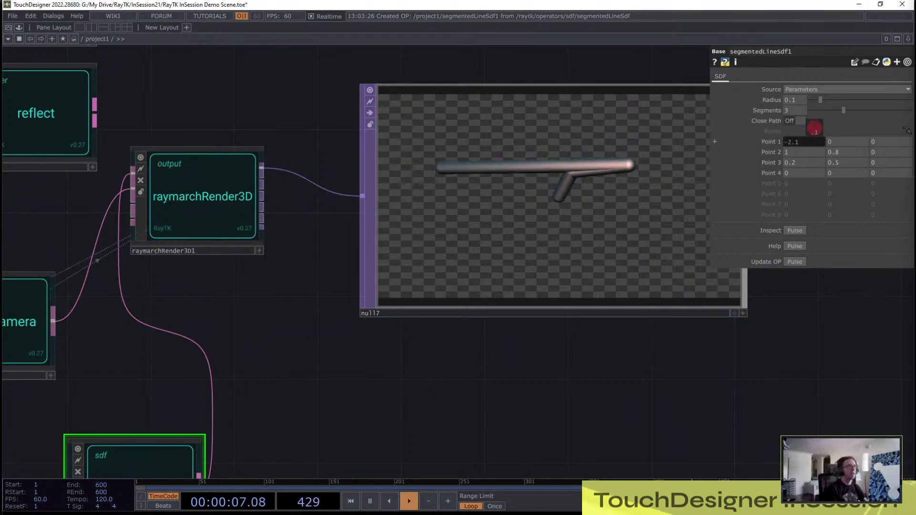
drag(861, 142, 865, 127)
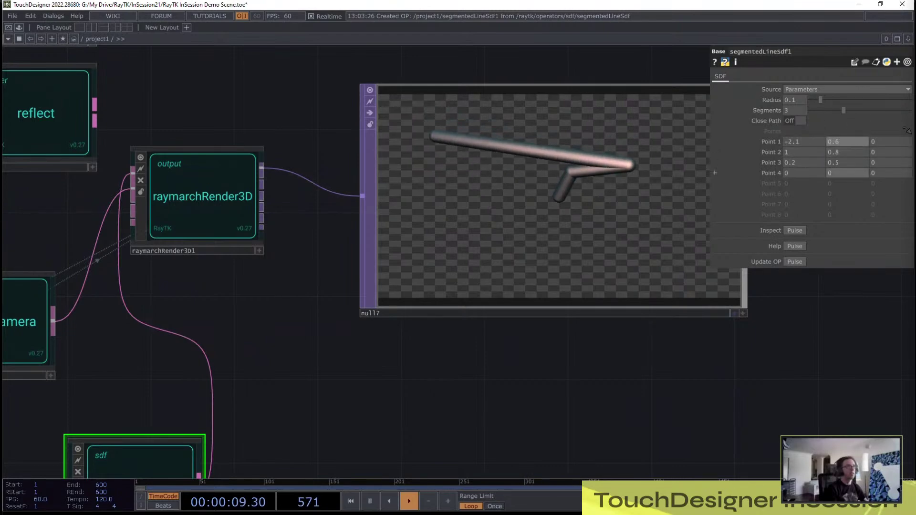
drag(809, 173, 806, 158)
drag(844, 173, 841, 159)
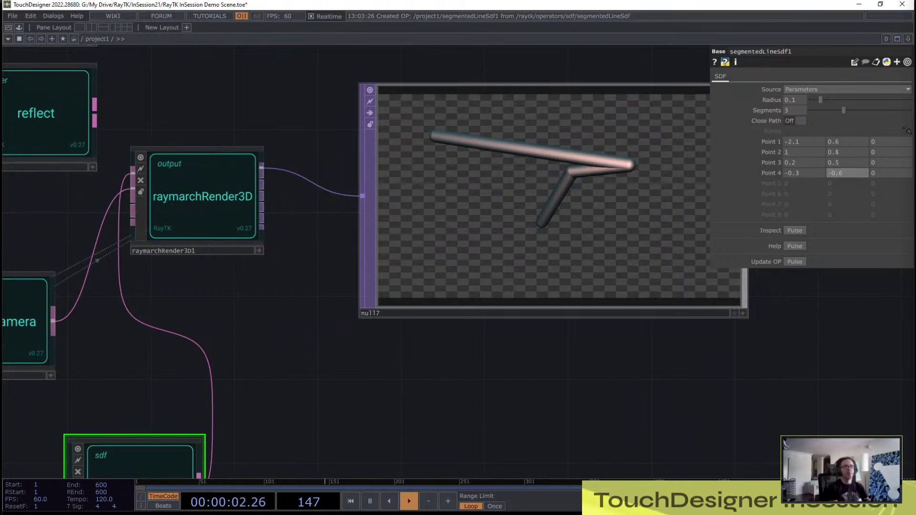
Step: Reconnect moduloPolar1 to raymarchRender3D1's first input in place of segmentedLineSdf1, and select moduloPolar1
scroll(543, 354, down, 4)
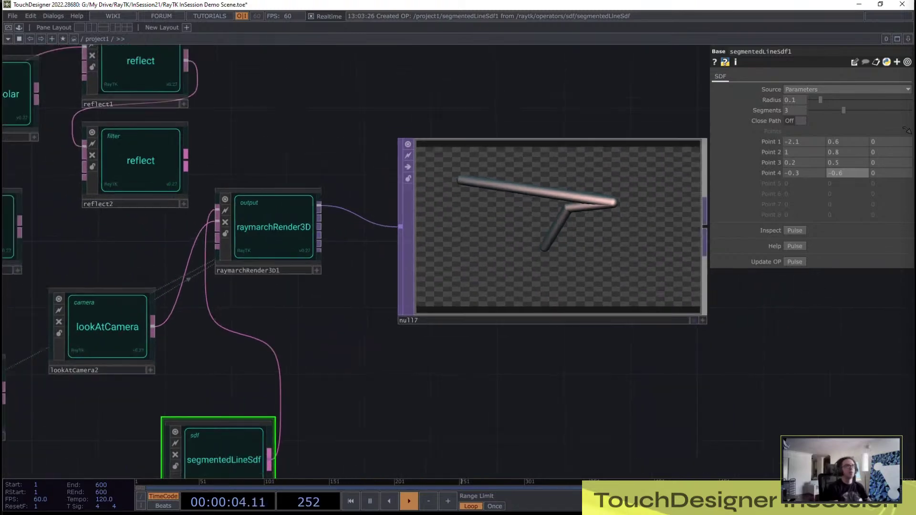
drag(542, 353, 457, 352)
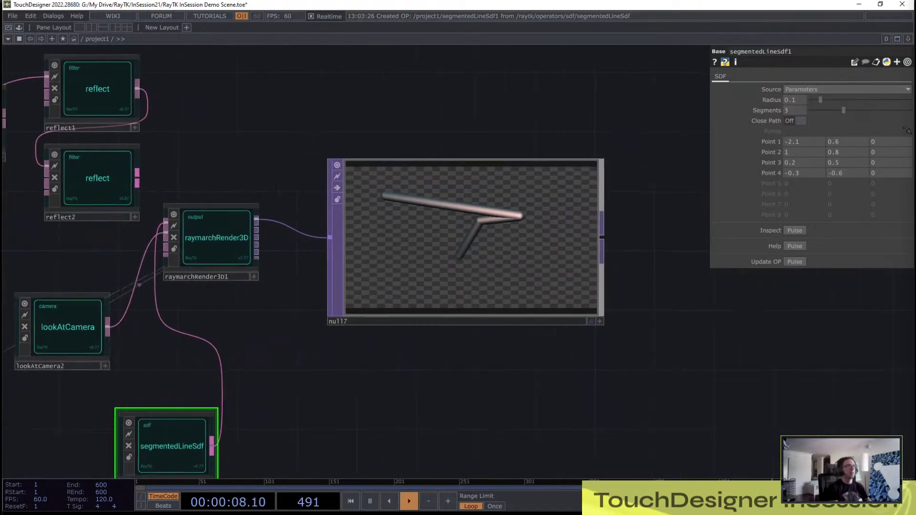
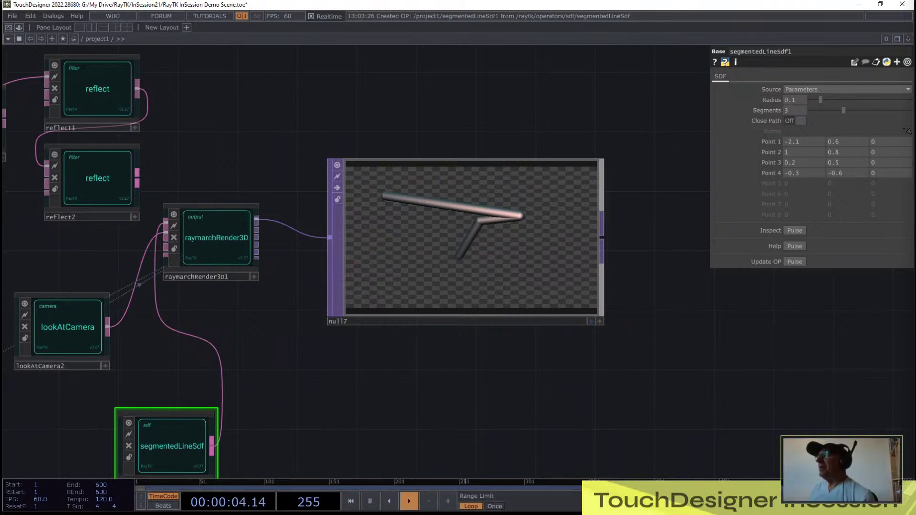
drag(477, 382, 401, 388)
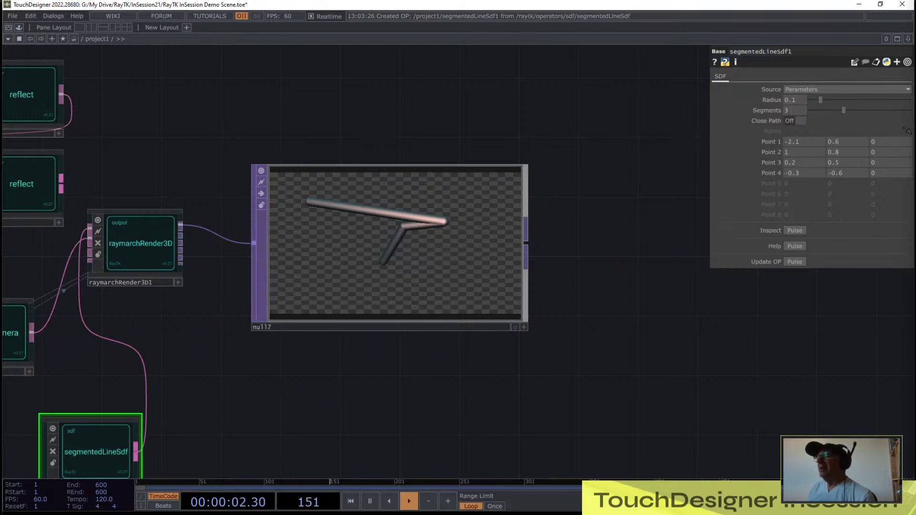
drag(238, 381, 541, 435)
drag(230, 178, 392, 279)
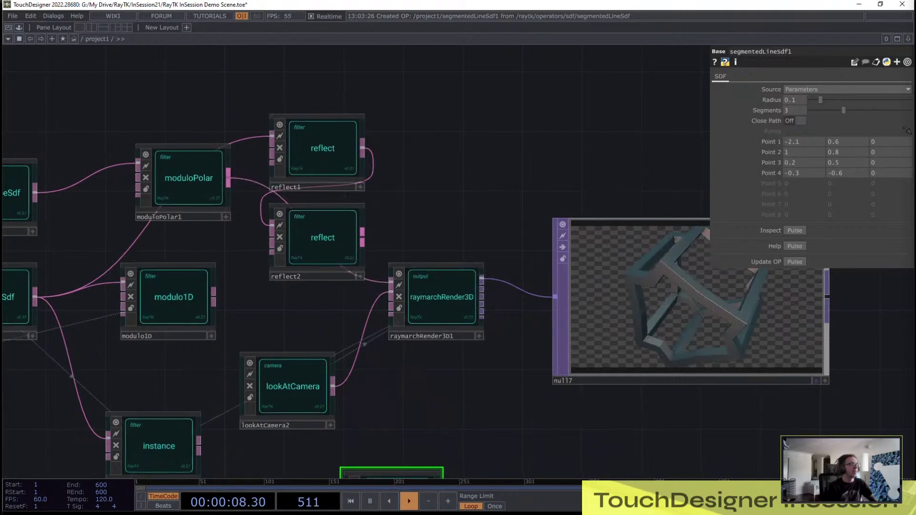
drag(248, 305, 190, 330)
click(133, 202)
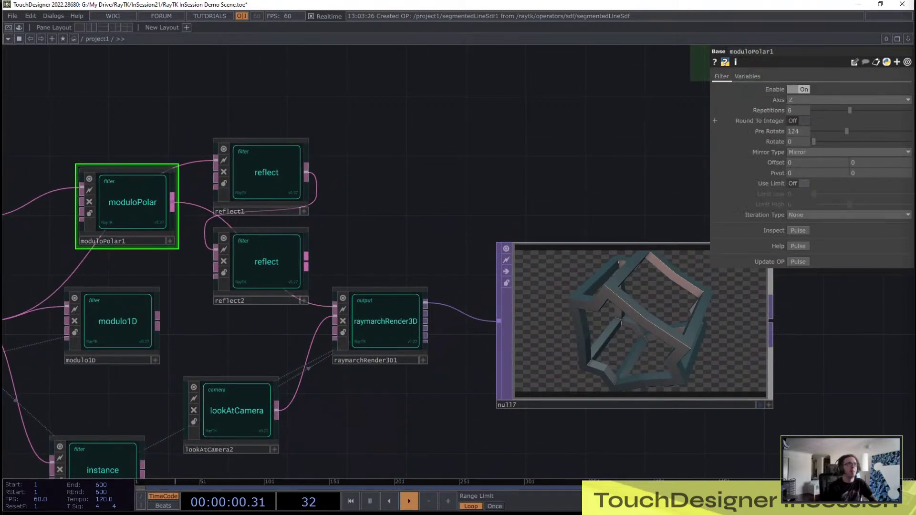
Step: Add a sphereSdf operator from the RayTK palette and place it over reflect2
drag(436, 145, 580, 183)
scroll(580, 183, down, 1)
scroll(597, 171, down, 2)
drag(228, 233, 239, 190)
key(alt+r)
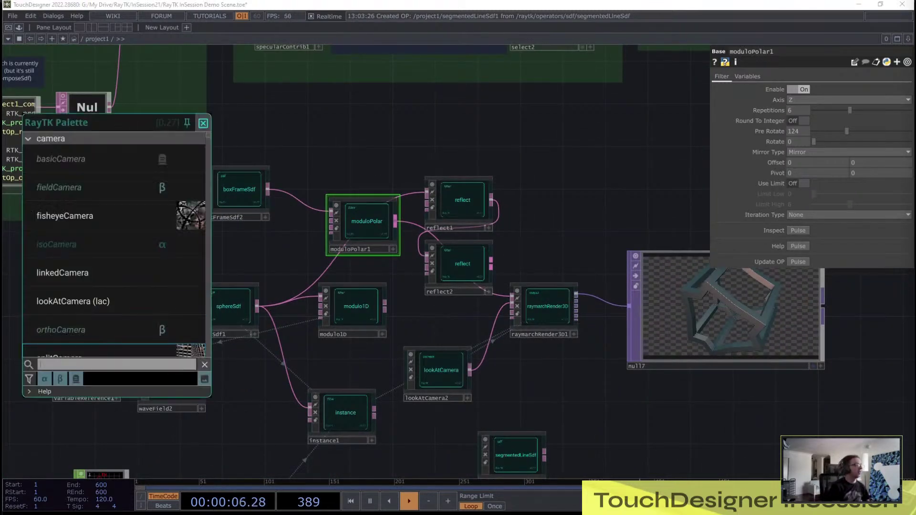
text(bo)
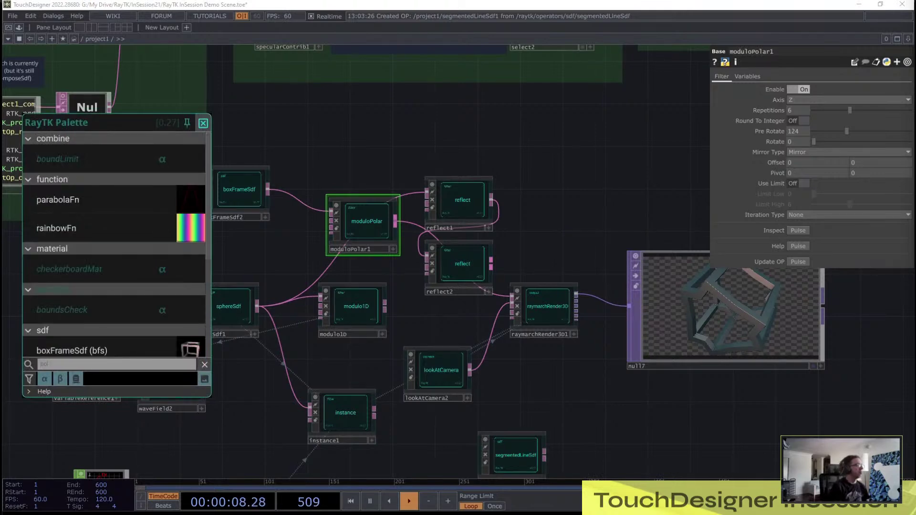
key(ctrl+a)
text(sph)
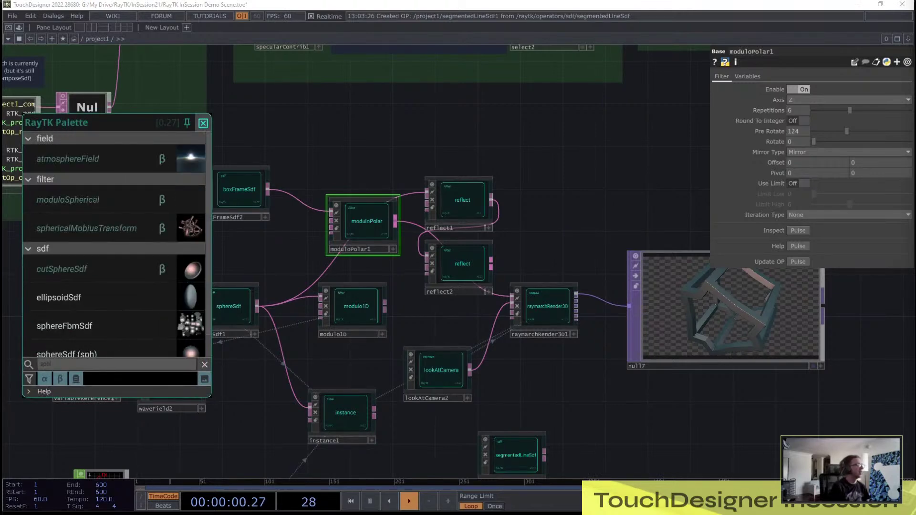
key(Return)
click(426, 254)
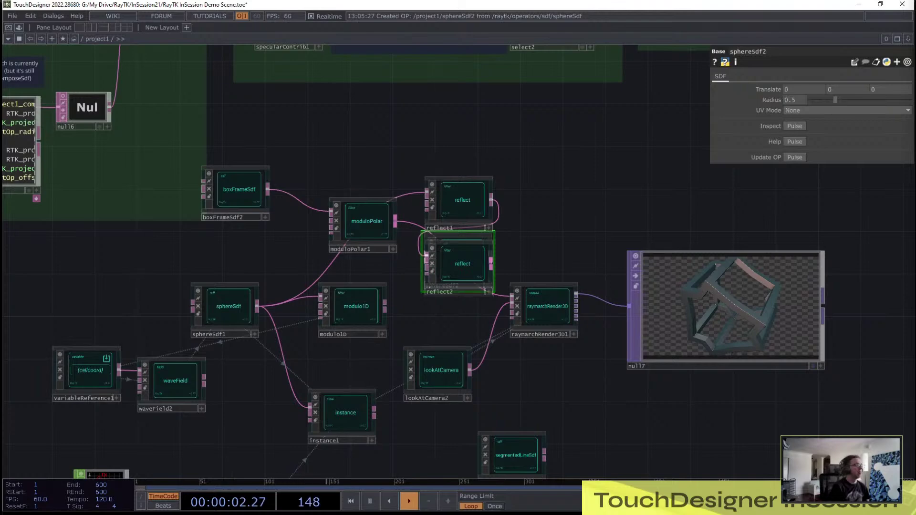
Step: Delete modulo1D, both reflect filters, sphereSdf2, variableReference1 and waveField2
click(356, 306)
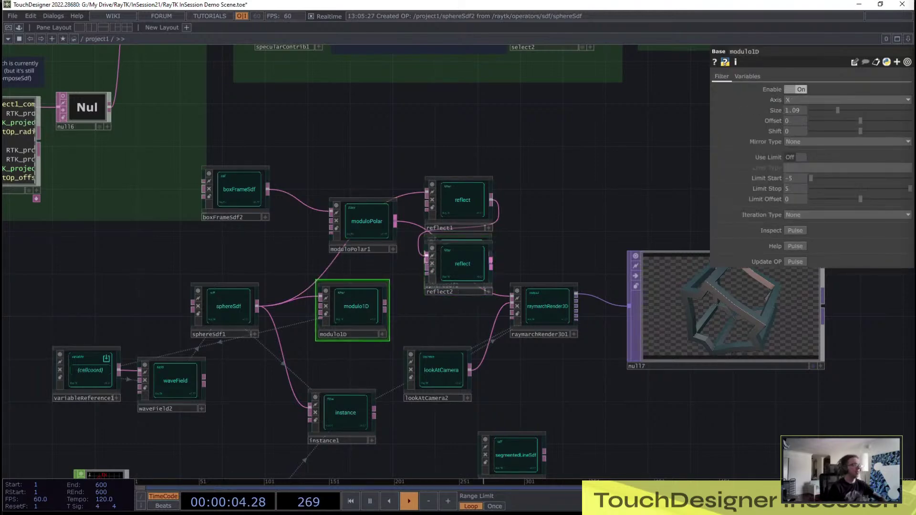
key(Delete)
key(Delete)
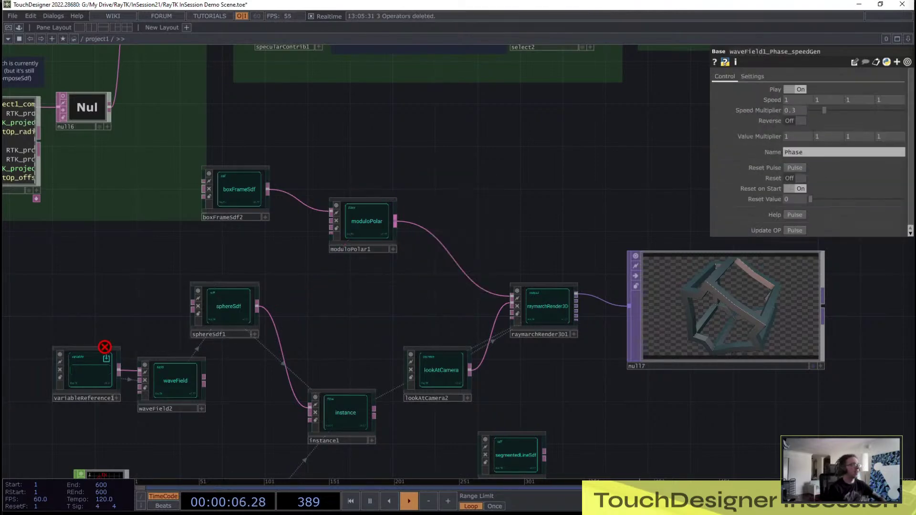
right_drag(105, 296, 245, 389)
key(Delete)
Step: Move sphereSdf1 down beside instance1 and align boxFrameSdf2 next to moduloPolar1
click(267, 282)
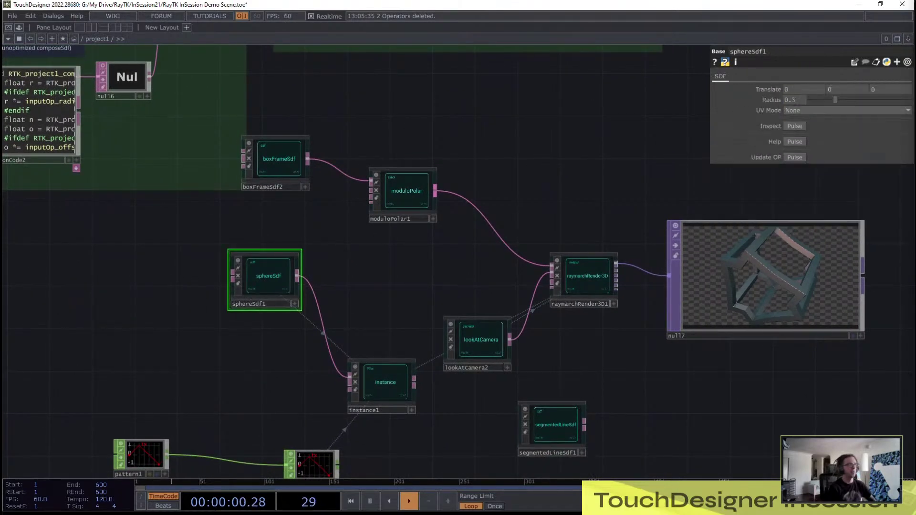
drag(267, 282, 267, 378)
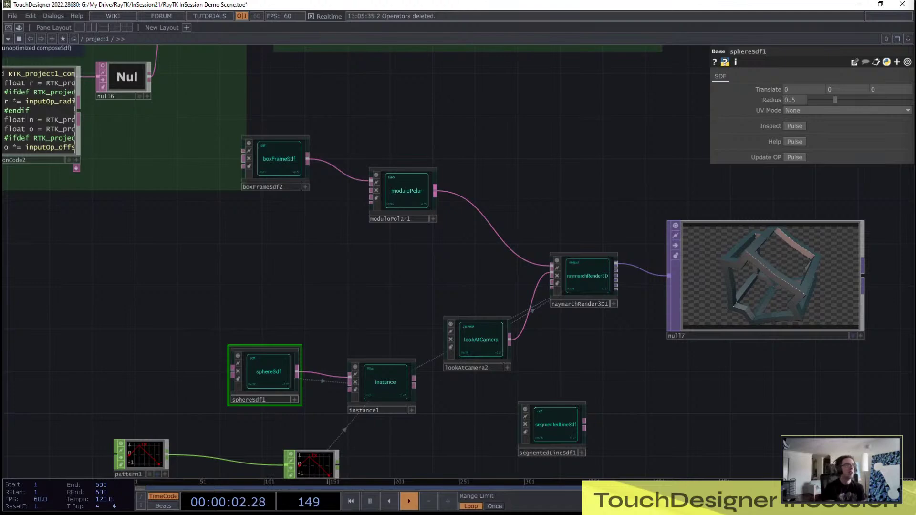
drag(241, 190, 273, 222)
drag(405, 267, 334, 309)
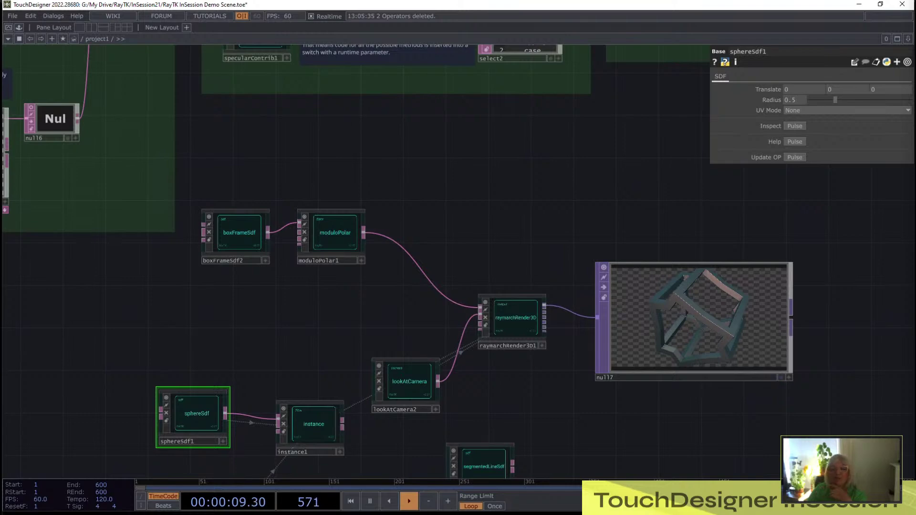
Step: Add a noiseField operator from the RayTK palette and place it beside moduloPolar1
key(alt+r)
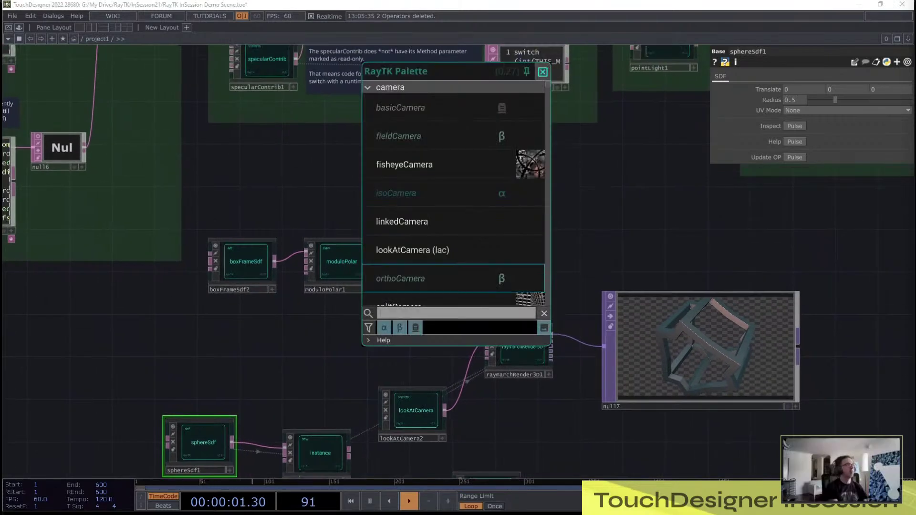
text(noi)
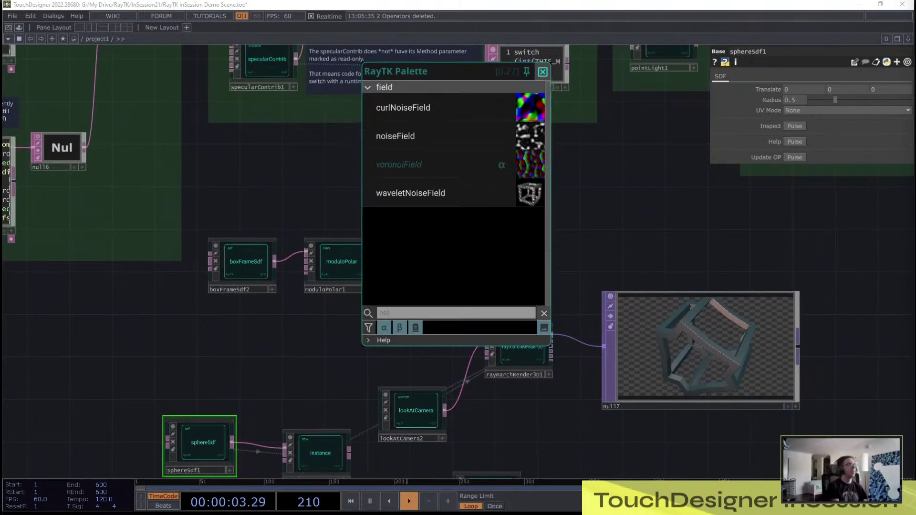
click(453, 136)
drag(543, 238, 507, 147)
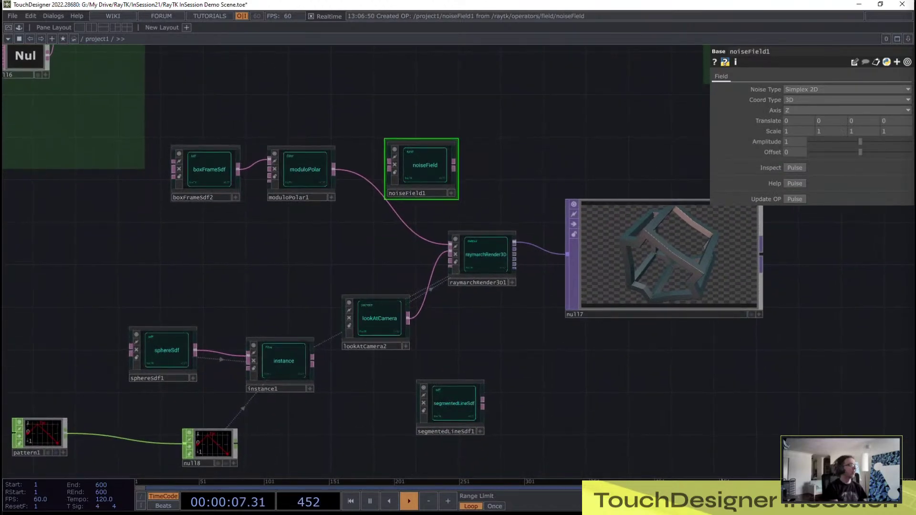
Step: Connect boxFrameSdf2 directly to raymarchRender3D1's first input and delete noiseField1 and moduloPolar1
drag(208, 172, 155, 183)
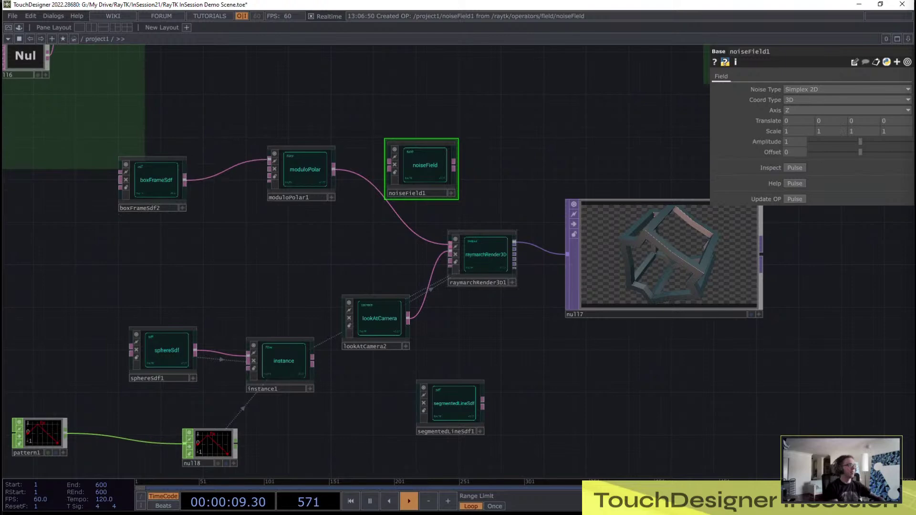
drag(450, 245, 157, 201)
key(Delete)
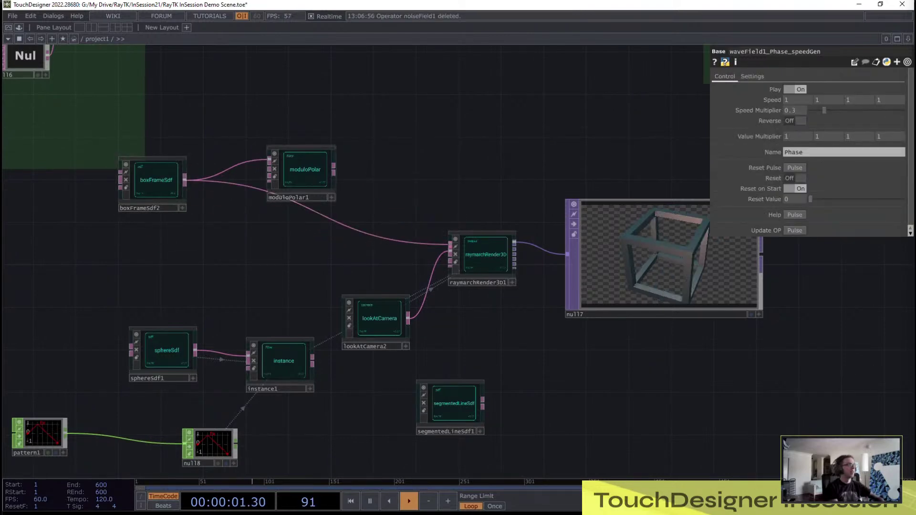
click(303, 183)
key(Delete)
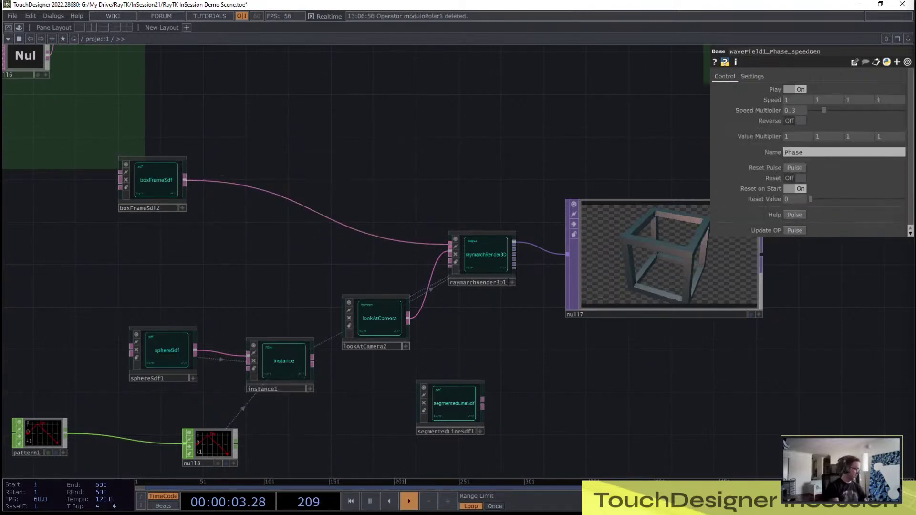
Step: Add a round filter from the RayTK palette and insert it between boxFrameSdf2 and raymarchRender3D1
key(alt+r)
click(238, 360)
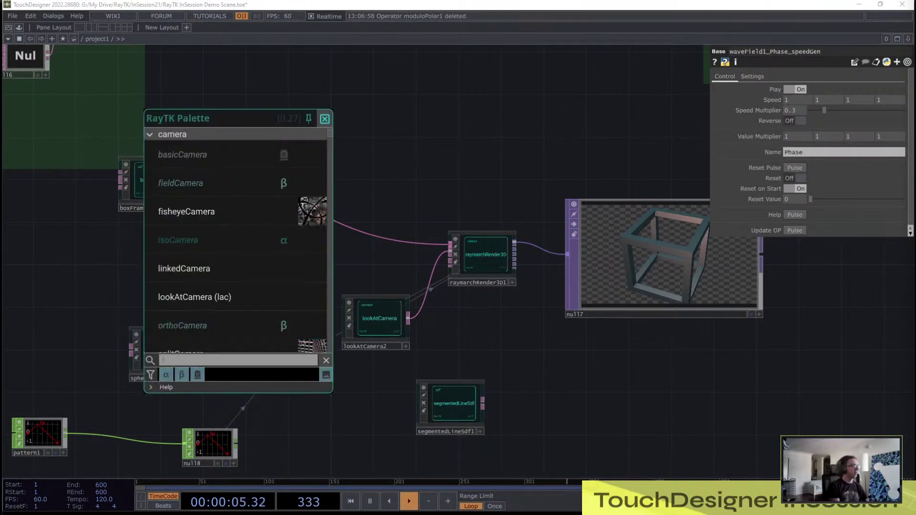
text(round)
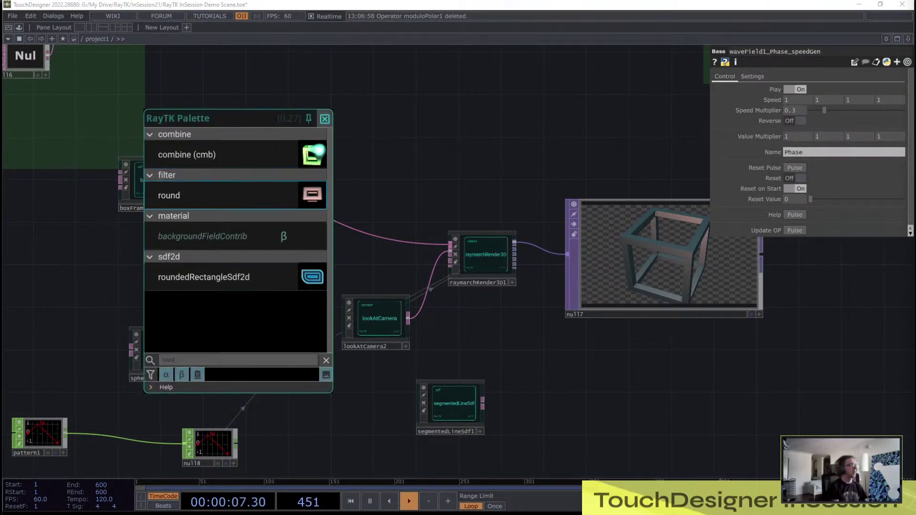
click(210, 196)
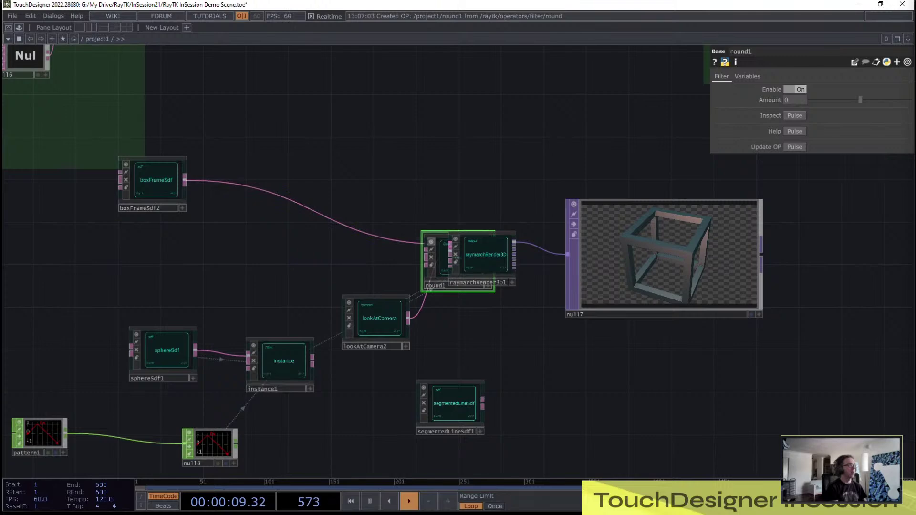
drag(441, 260, 185, 180)
drag(334, 190, 450, 244)
Step: Add a noiseField operator from the RayTK palette below boxFrameSdf2 and connect it to round1's second input
key(ctrl+b)
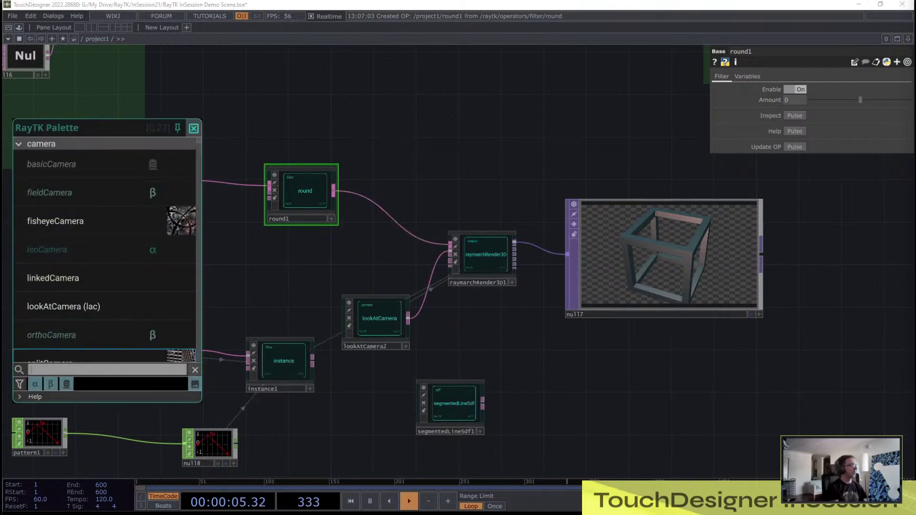
text(noi)
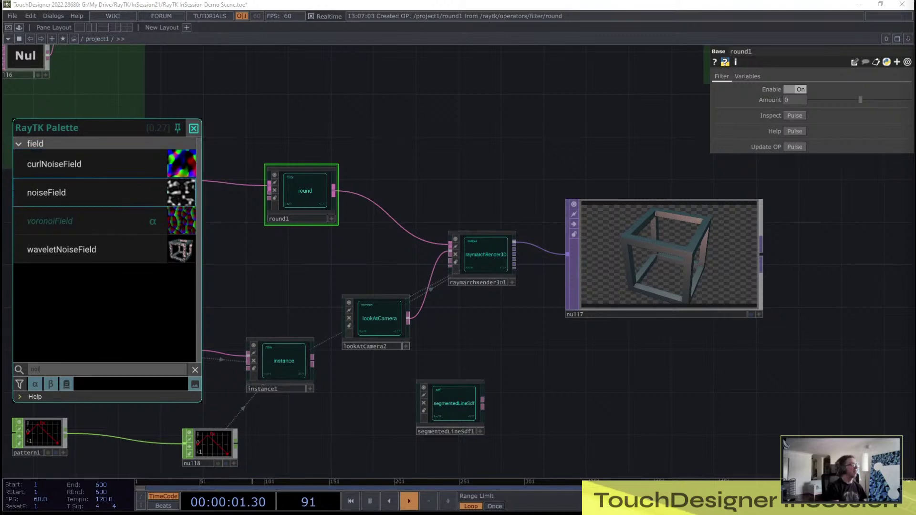
click(86, 192)
mouse_move(461, 258)
mouse_down()
mouse_move(167, 267)
mouse_move(228, 232)
mouse_move(270, 188)
mouse_up()
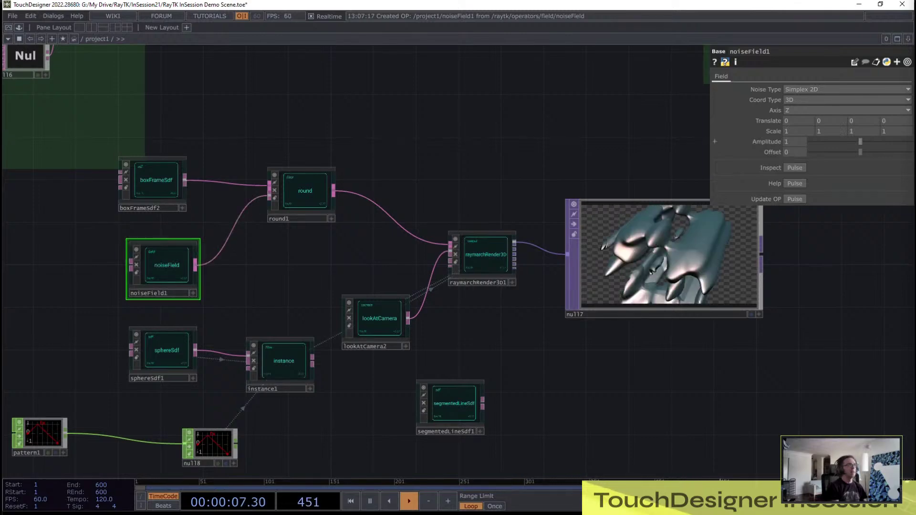
Step: Set noiseField1's noise type to Cellular 3D and its amplitude to 0.429
drag(860, 141, 813, 141)
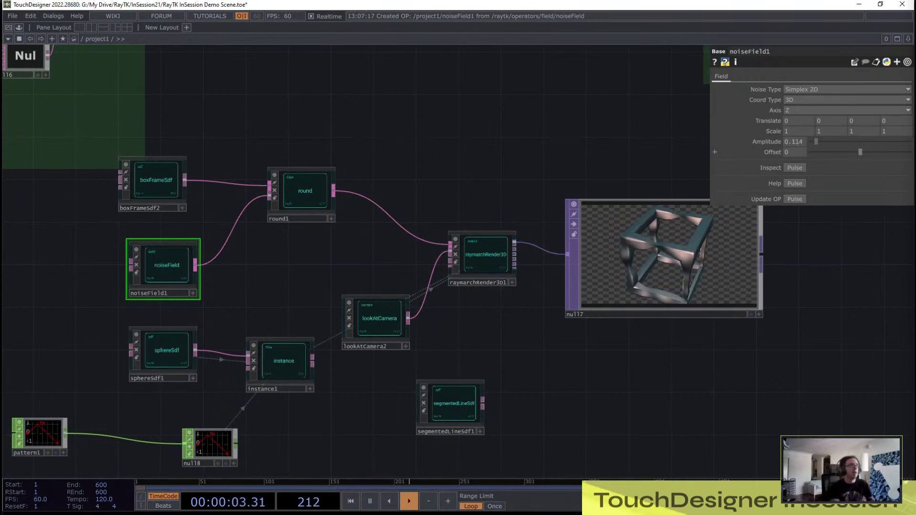
click(811, 89)
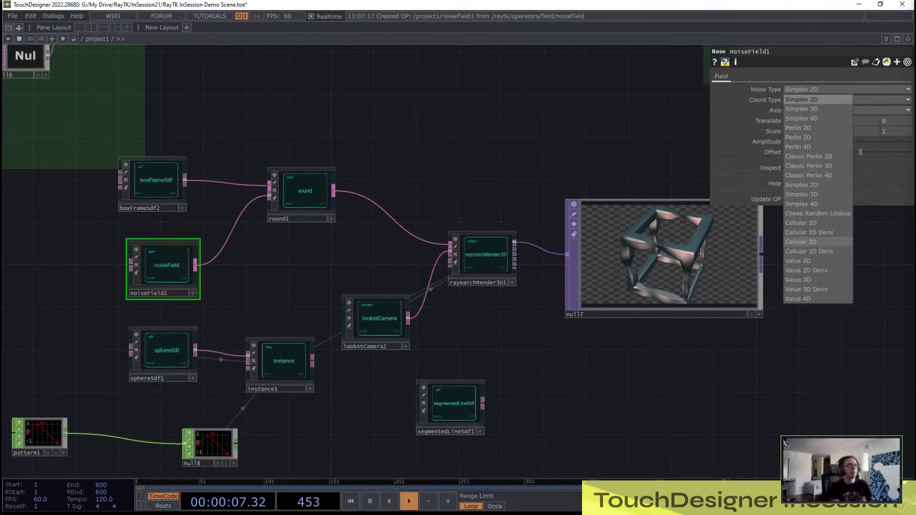
click(800, 242)
scroll(767, 275, up, 3)
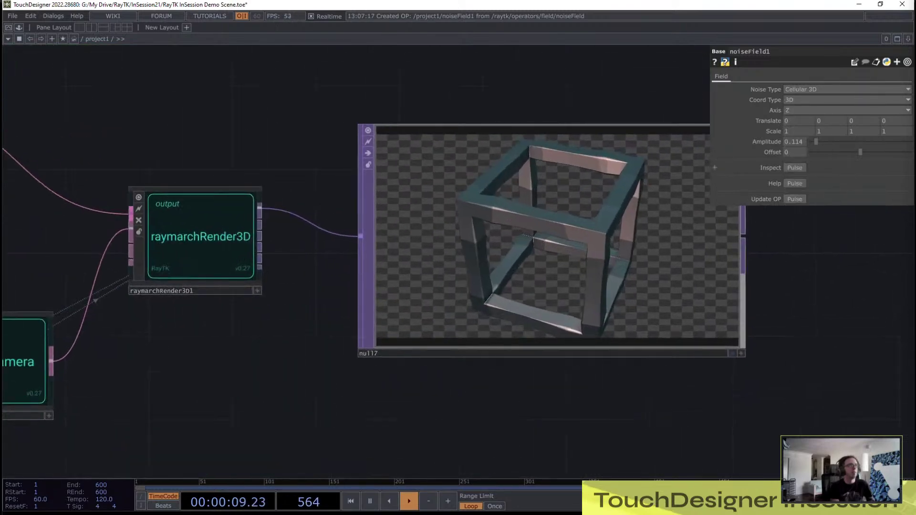
drag(816, 142, 834, 106)
Step: Move raymarchRender3D1 and null7 farther away from round1 and lookAtCamera2 to free space between them
drag(751, 355, 640, 370)
scroll(527, 354, down, 2)
scroll(576, 355, down, 4)
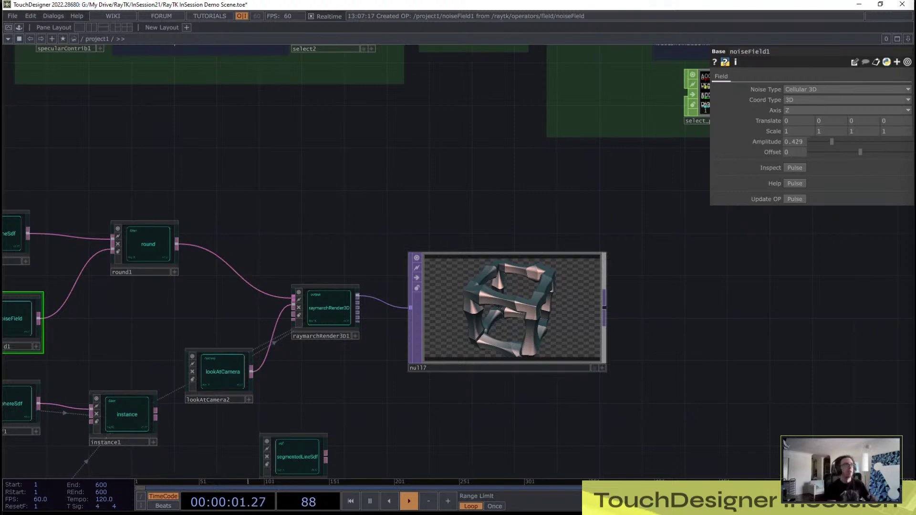
scroll(567, 238, down, 4)
drag(567, 237, 548, 226)
drag(436, 292, 434, 269)
scroll(434, 270, up, 4)
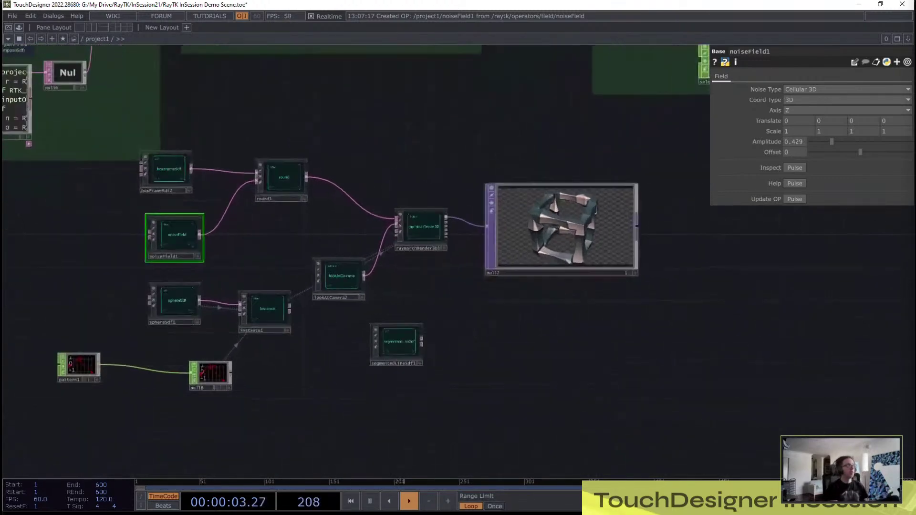
right_drag(668, 338, 416, 205)
drag(416, 207, 629, 215)
Step: Add a planeSdf operator from the RayTK palette and place it below lookAtCamera2
drag(303, 219, 304, 217)
key(alt+r)
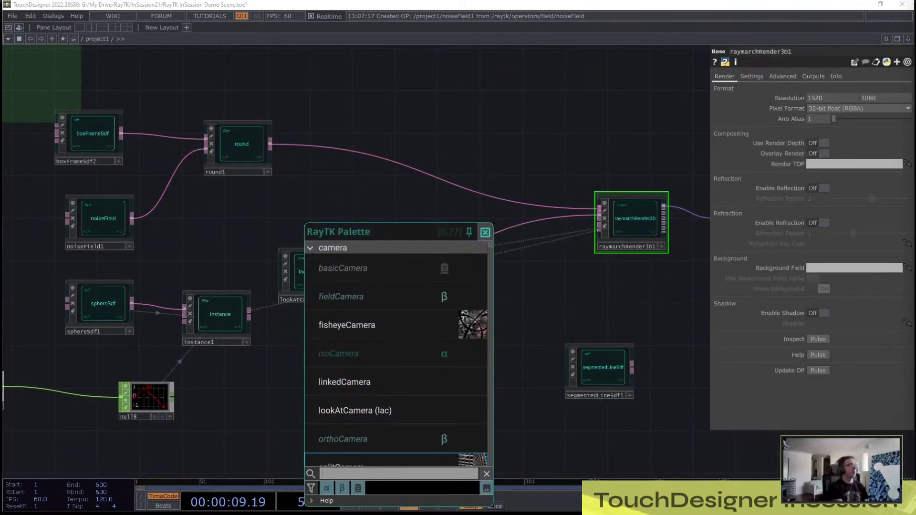
text(pl)
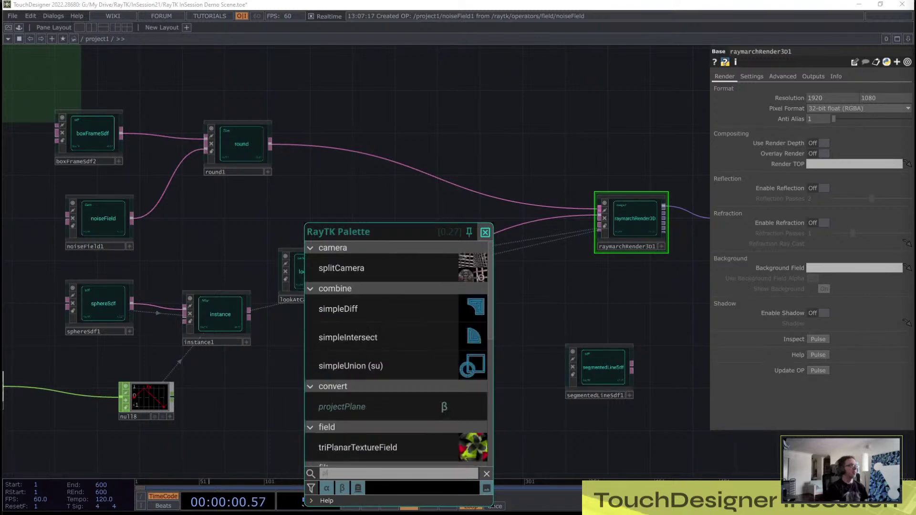
text(an)
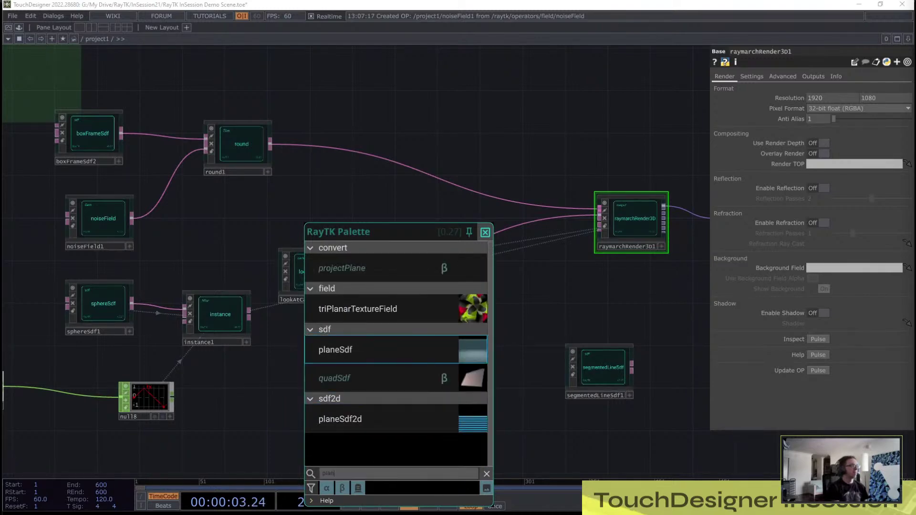
click(376, 350)
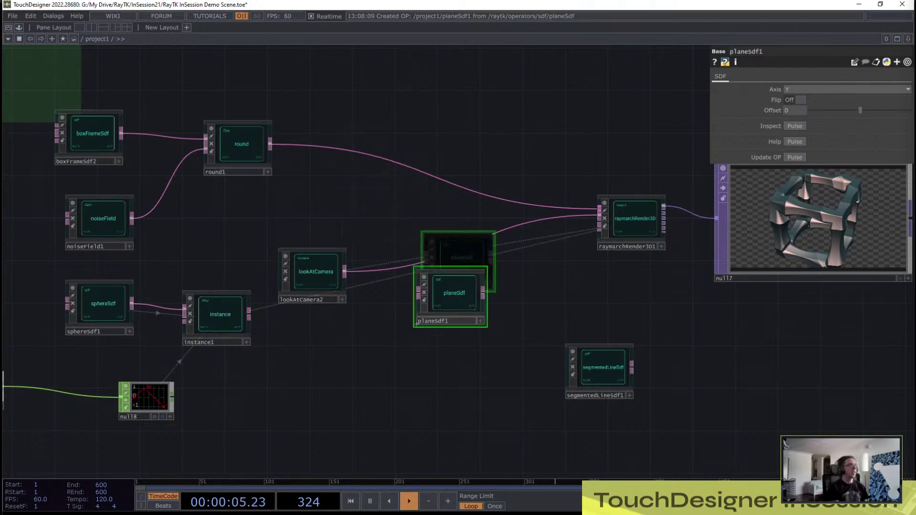
click(333, 404)
Step: Add a combine operator, feed it round1 and planeSdf1, and connect its output to raymarchRender3D1's first input
key(alt+e)
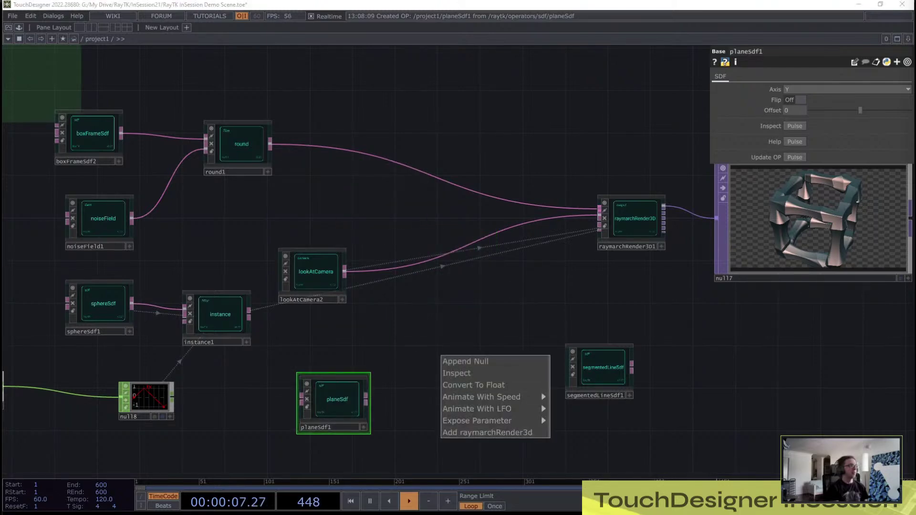
key(Escape)
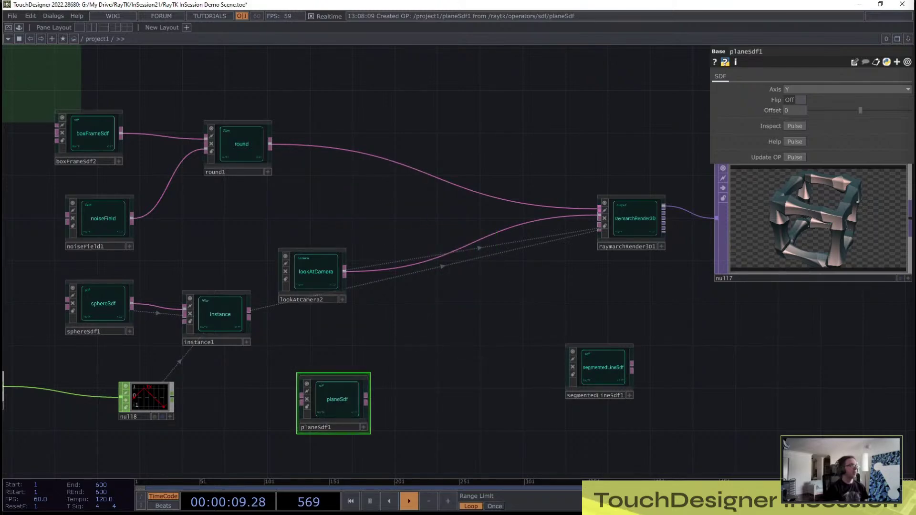
key(alt+r)
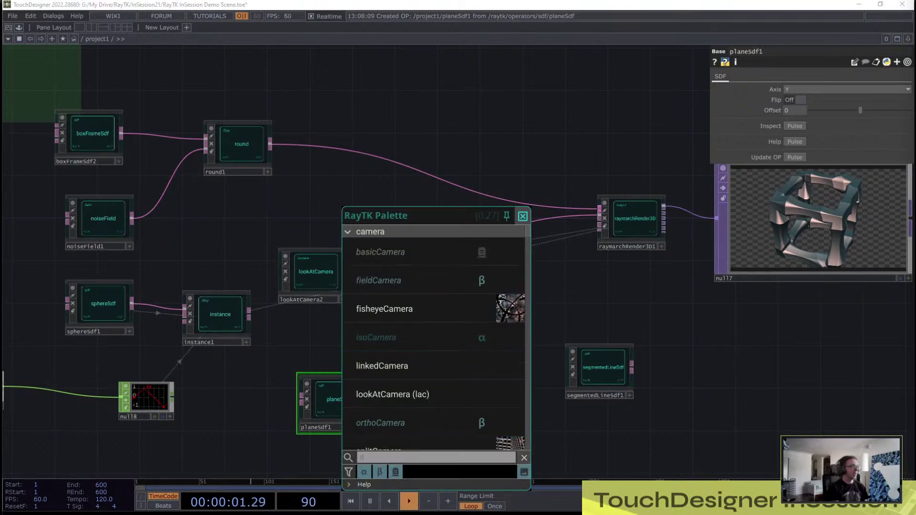
text(cmb)
key(Return)
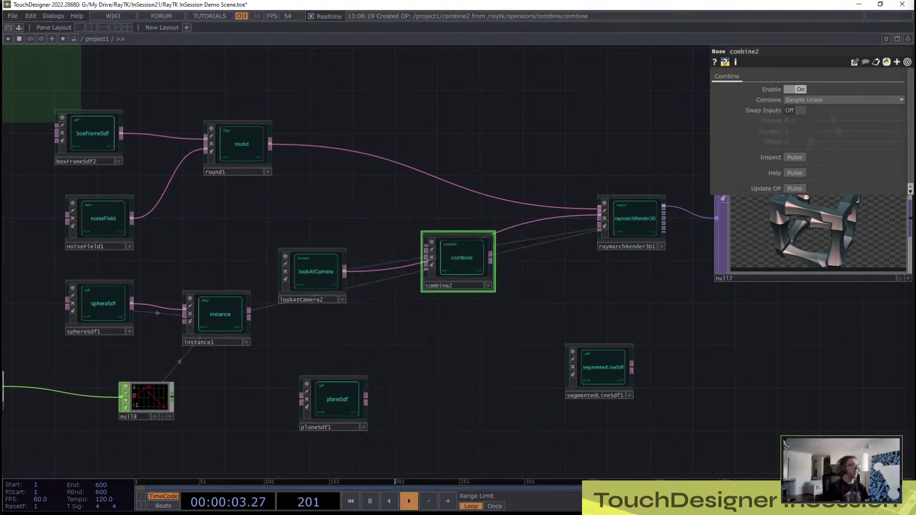
drag(270, 145, 365, 400)
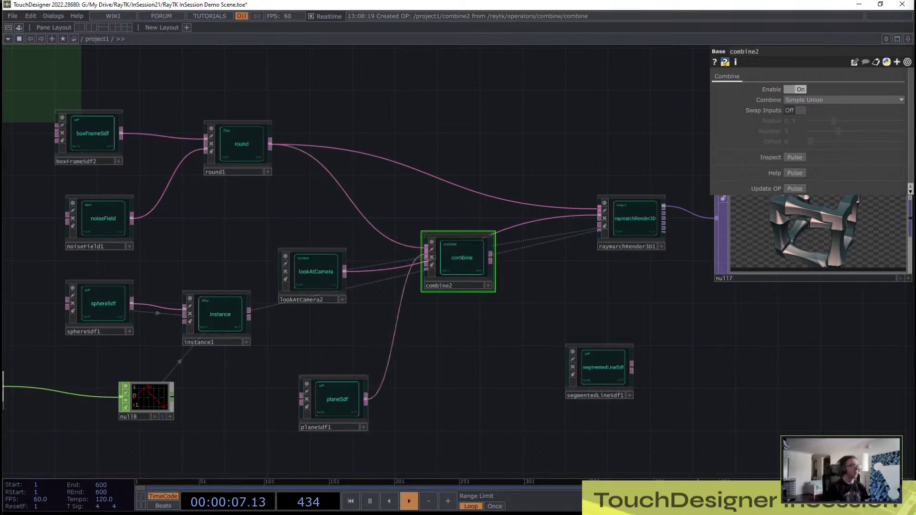
drag(490, 258, 509, 204)
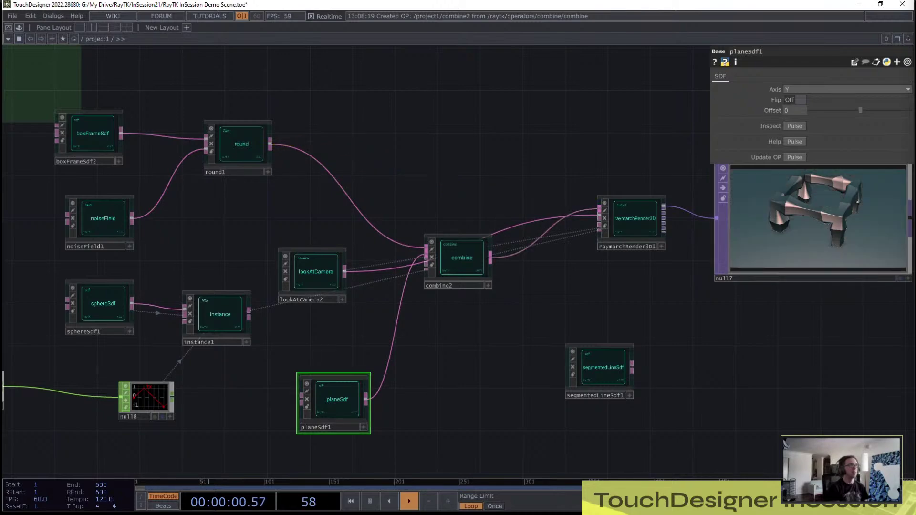
Step: Add a point light to raymarchRender3D1 and raise the light's Y position
drag(778, 381, 577, 351)
key(alt+r)
drag(436, 193, 425, 193)
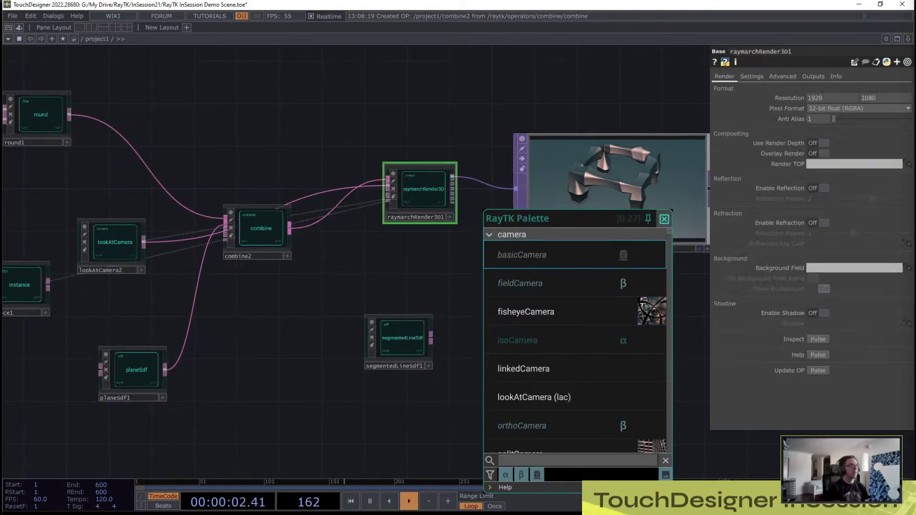
key(alt+e)
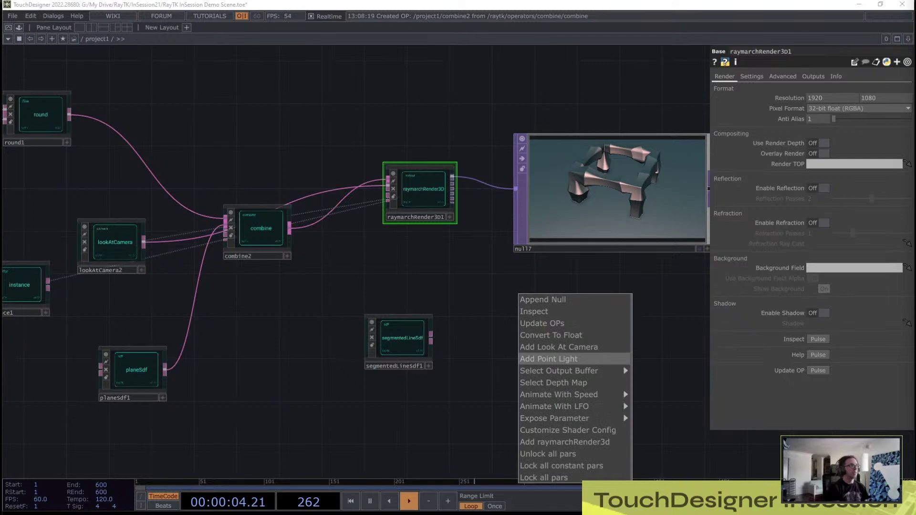
click(548, 359)
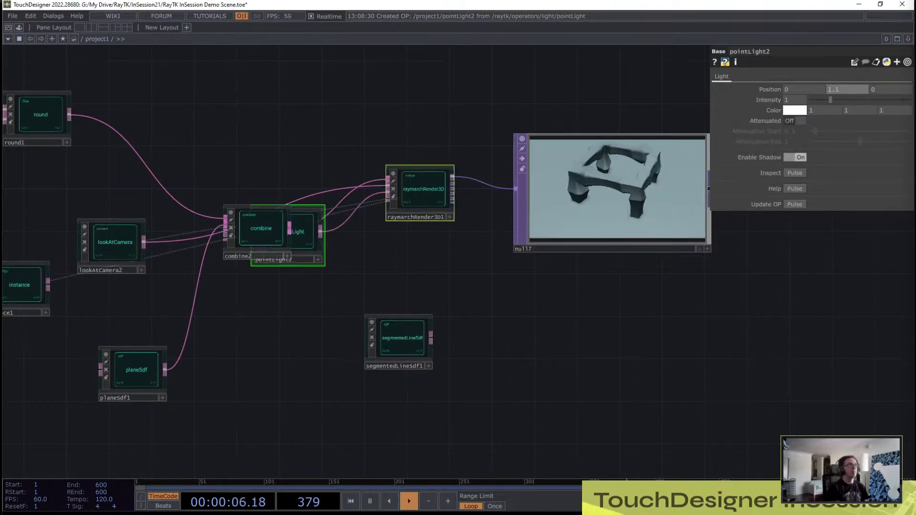
middle_drag(811, 90, 816, 76)
Step: Enable shadows on raymarchRender3D1 and move the combine operator down beside segmentedLineSdf1
click(424, 196)
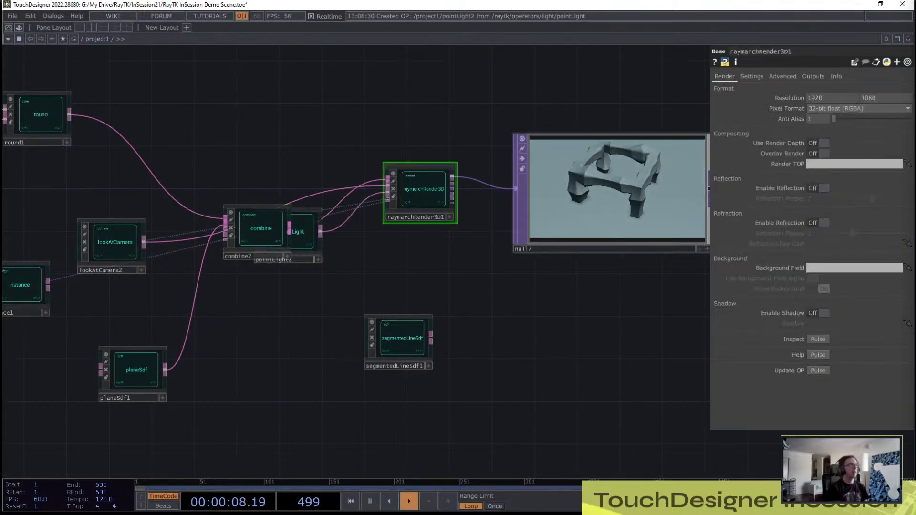
click(819, 313)
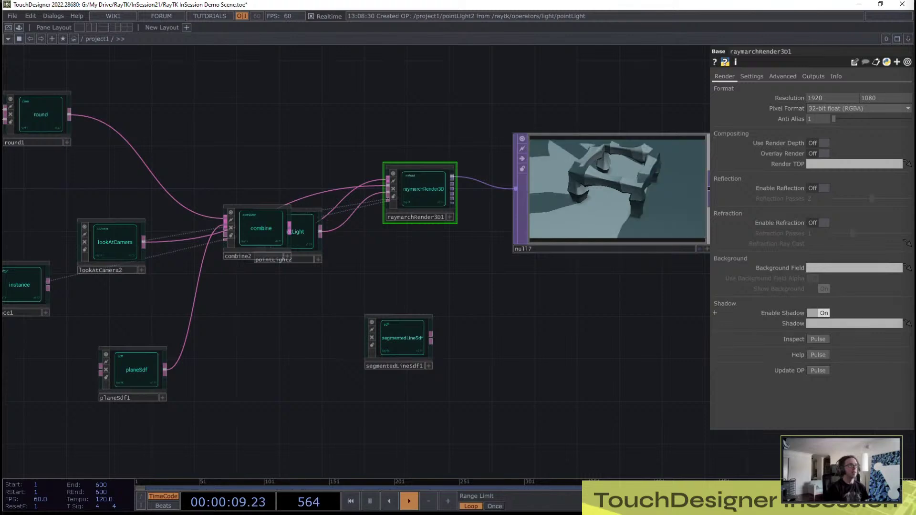
drag(261, 229, 315, 351)
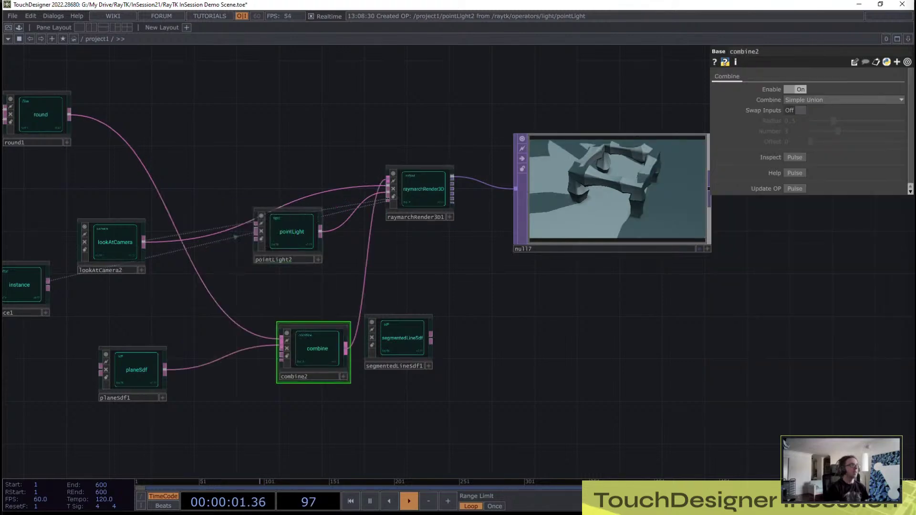
Step: Set pointLight2's position to X 2.9, Y 2.4, Z 2.4
click(290, 238)
drag(846, 89, 870, 89)
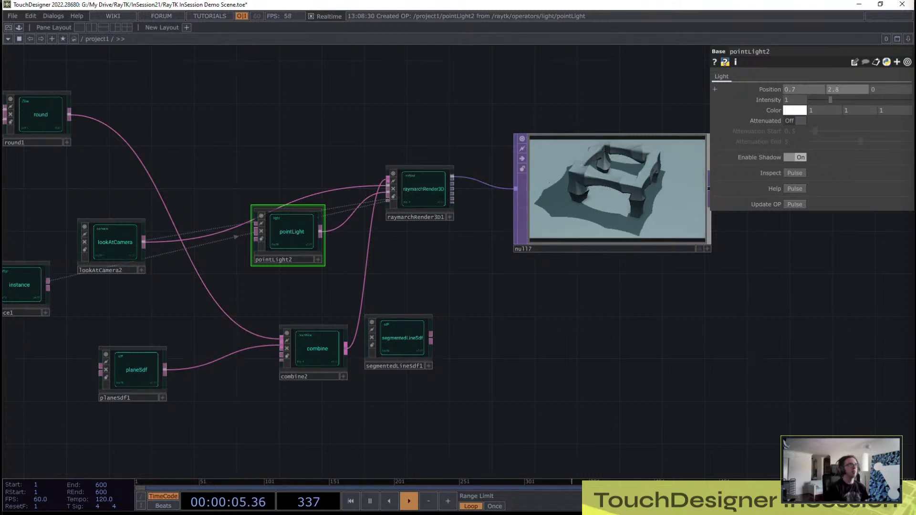
drag(798, 76, 798, 75)
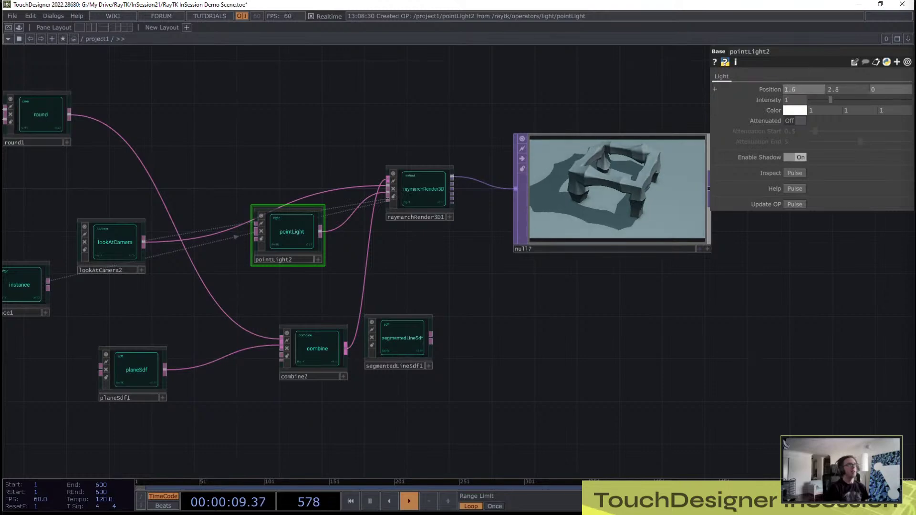
drag(902, 89, 902, 89)
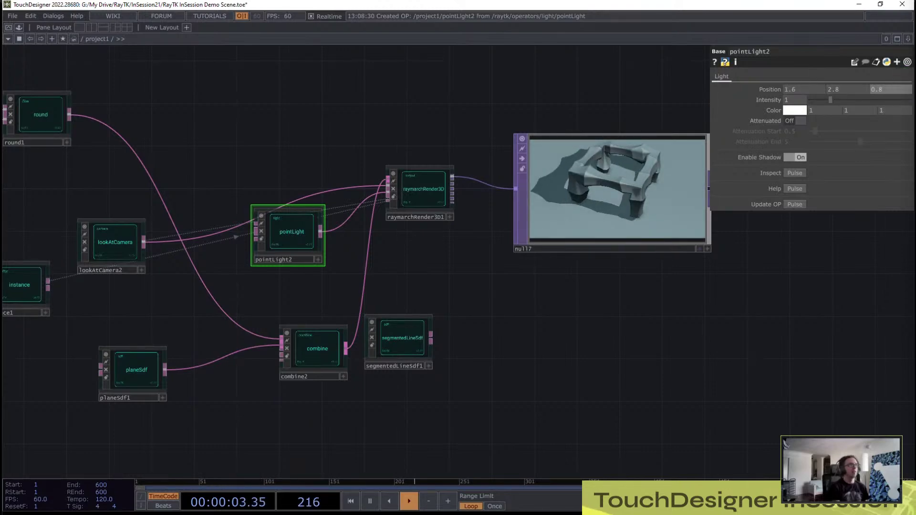
drag(817, 90, 890, 89)
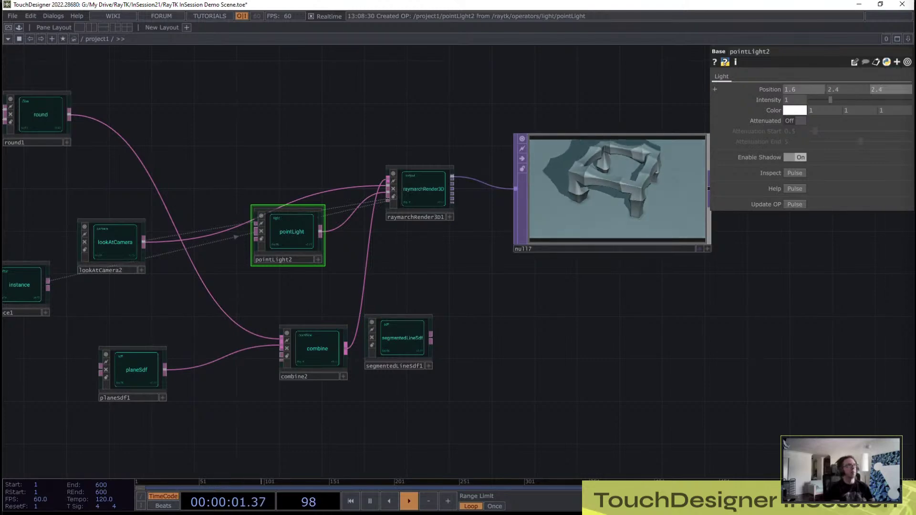
drag(804, 89, 804, 89)
scroll(636, 175, up, 3)
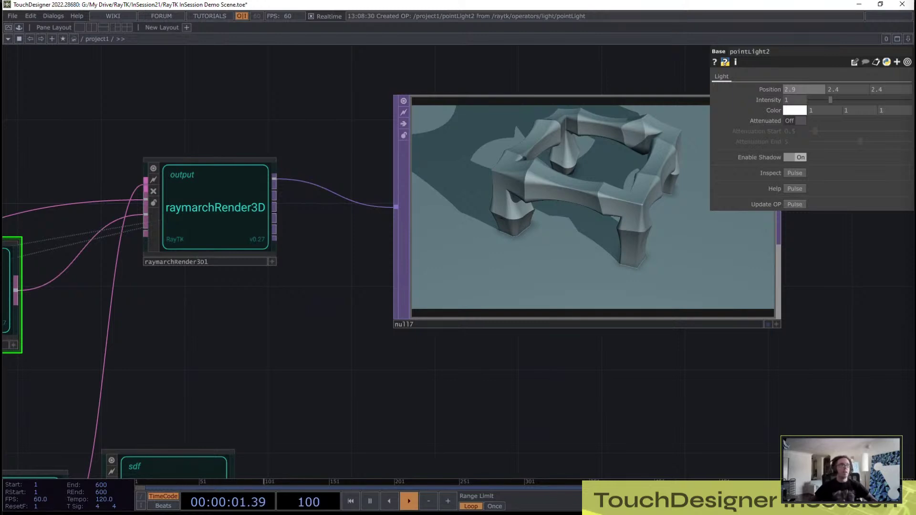
Step: Turn off the image viewer display on null7
scroll(497, 388, down, 5)
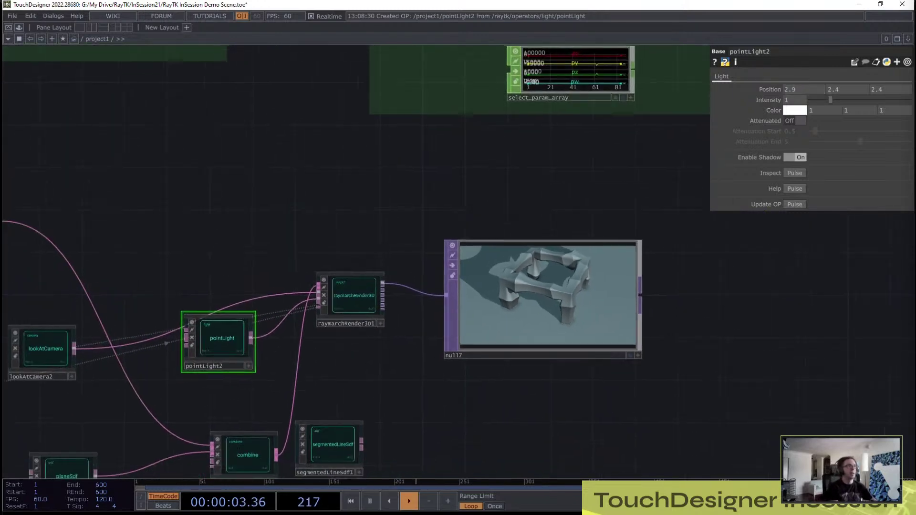
drag(496, 388, 403, 410)
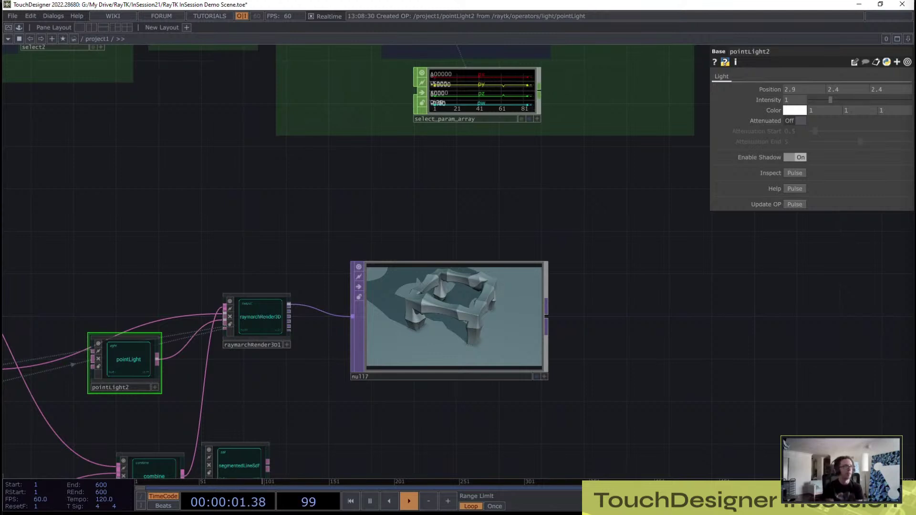
scroll(356, 330, up, 3)
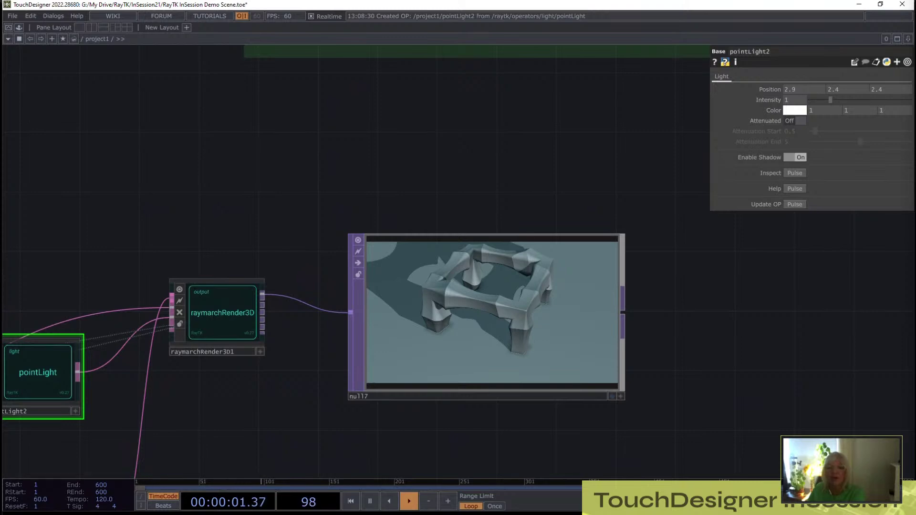
scroll(721, 392, down, 5)
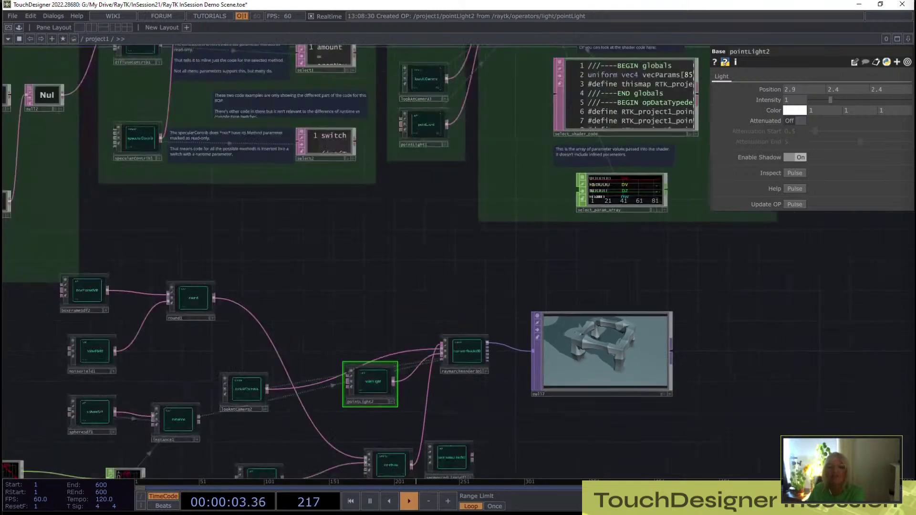
click(537, 315)
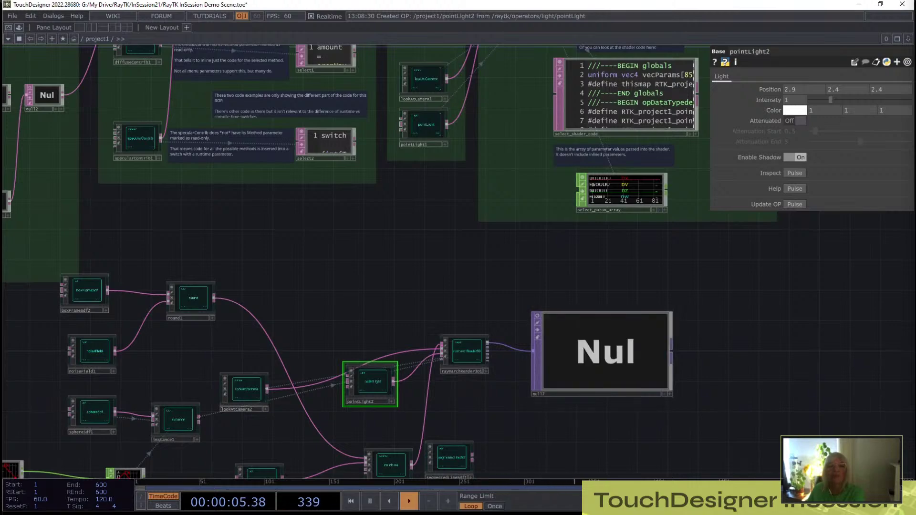
Step: Look over the Camera & Light and Renderer sections of the main network
drag(520, 257, 535, 464)
drag(429, 419, 650, 377)
drag(744, 353, 438, 372)
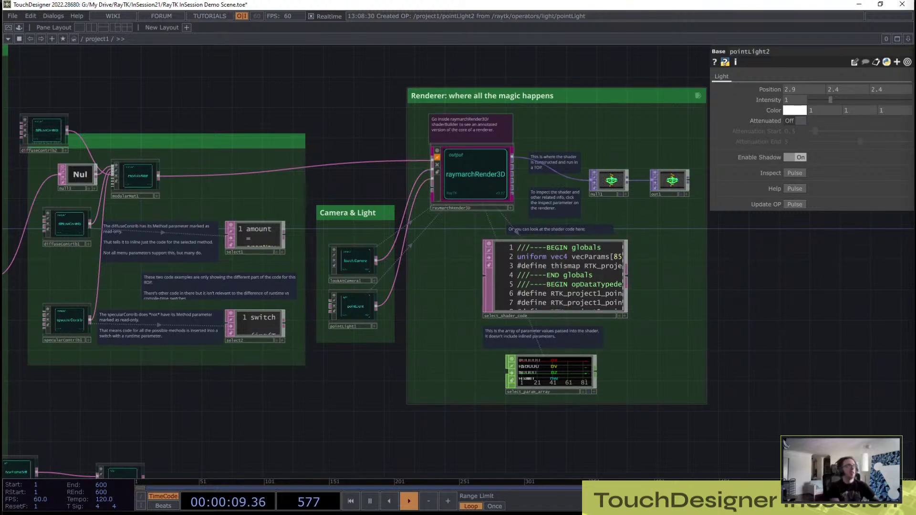
Step: Examine the shader parameter array in select_param_array and the surrounding Renderer and Camera & Light sections
scroll(583, 382, up, 5)
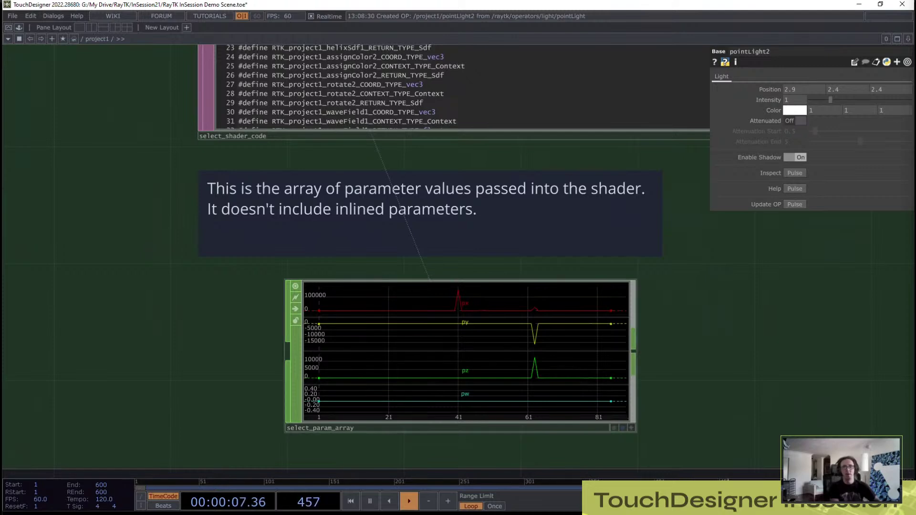
scroll(575, 391, down, 9)
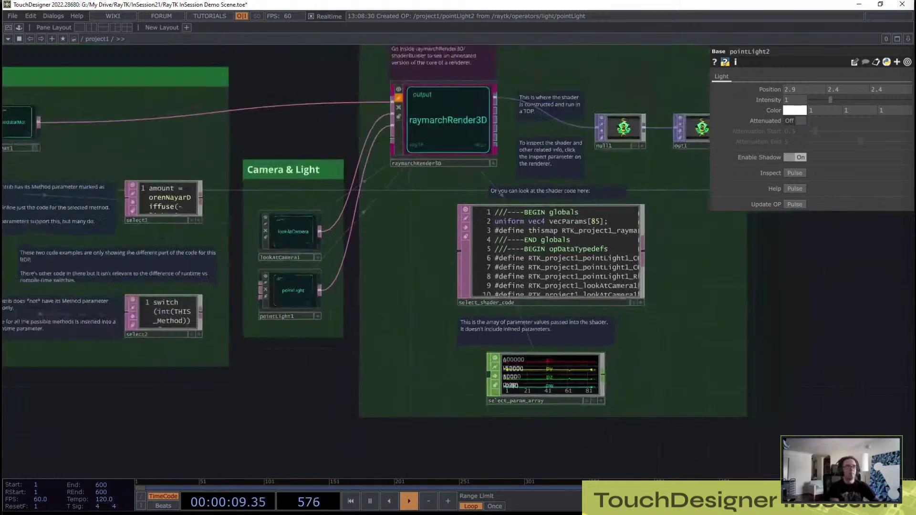
scroll(522, 320, up, 3)
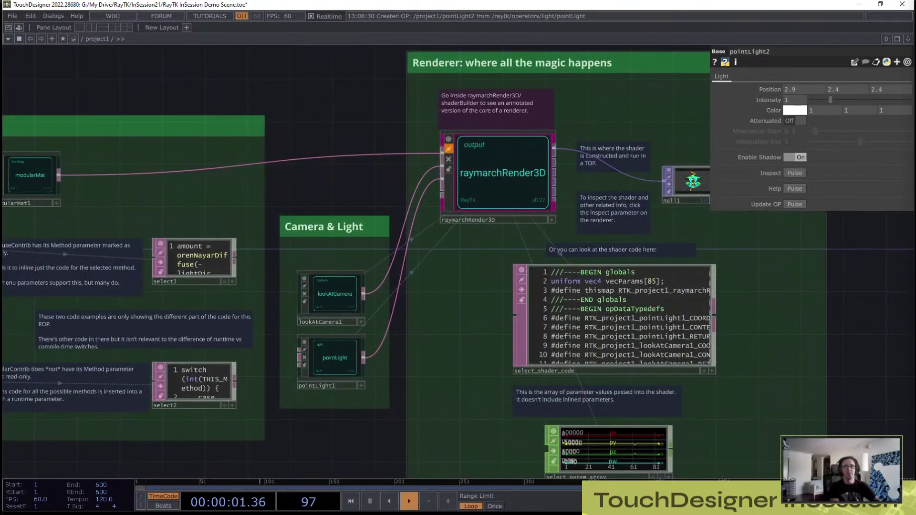
mouse_move(334, 514)
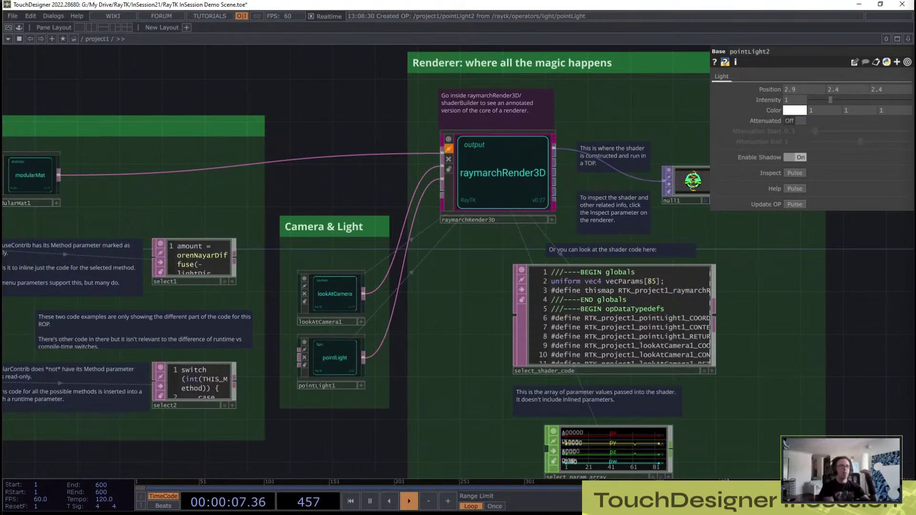
middle_click(621, 450)
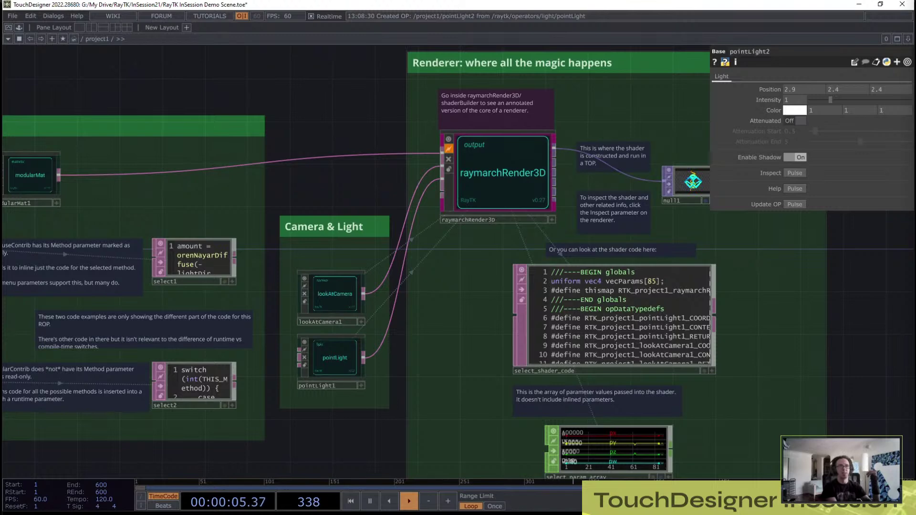
drag(458, 334, 423, 310)
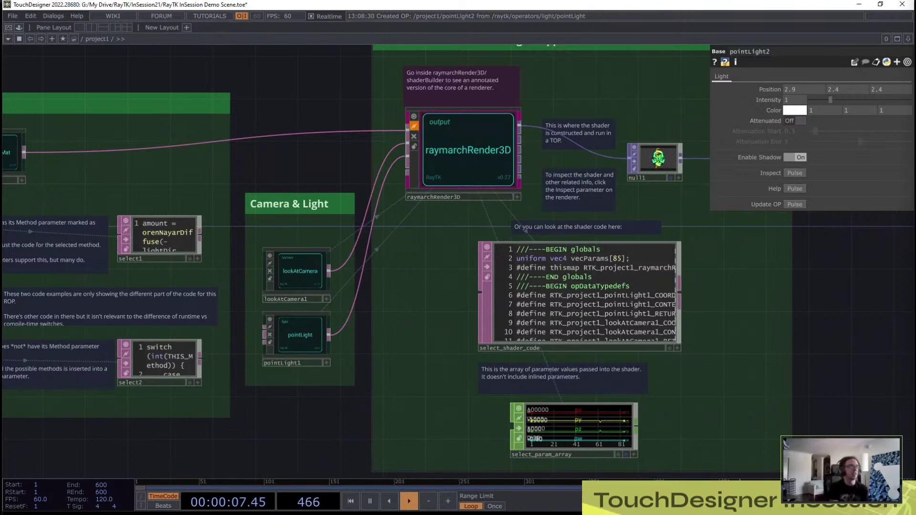
Step: Read through the macro definitions in select_shader_code, highlighting the diffuseContrib2 Uselightcolor define
scroll(610, 305, up, 5)
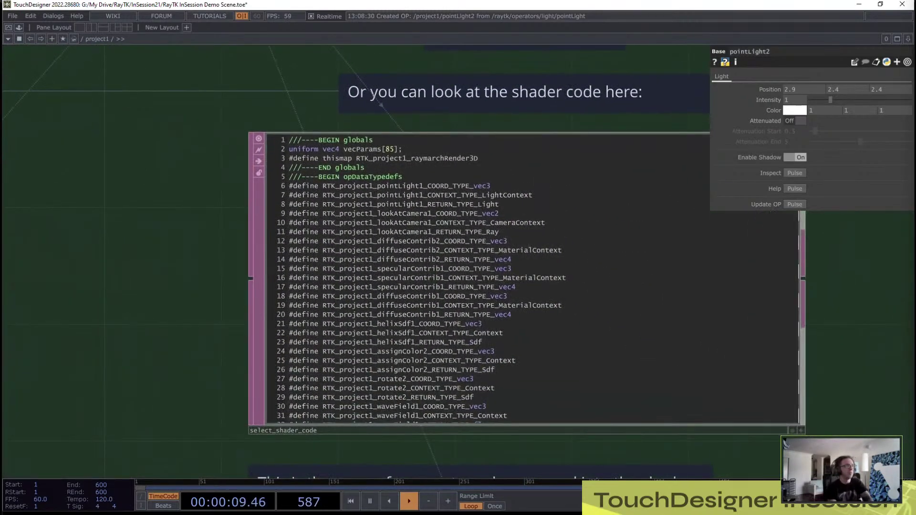
click(801, 430)
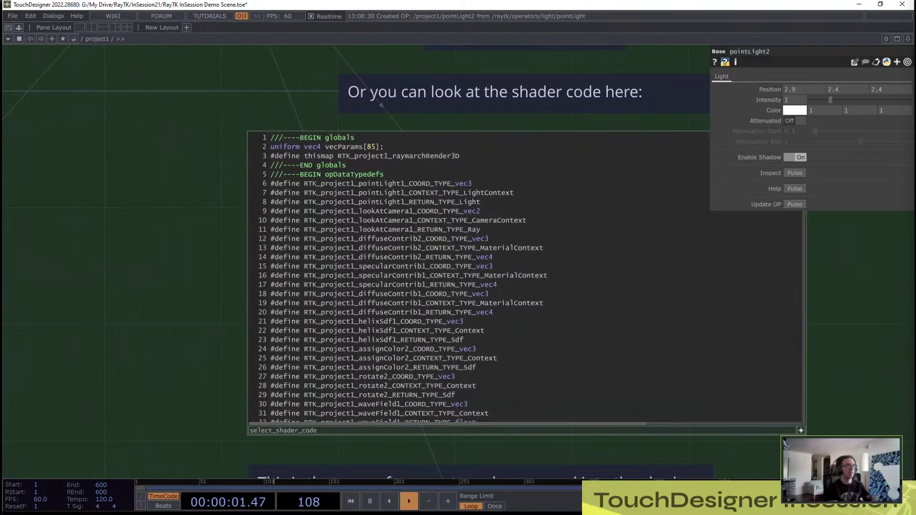
scroll(525, 277, down, 18)
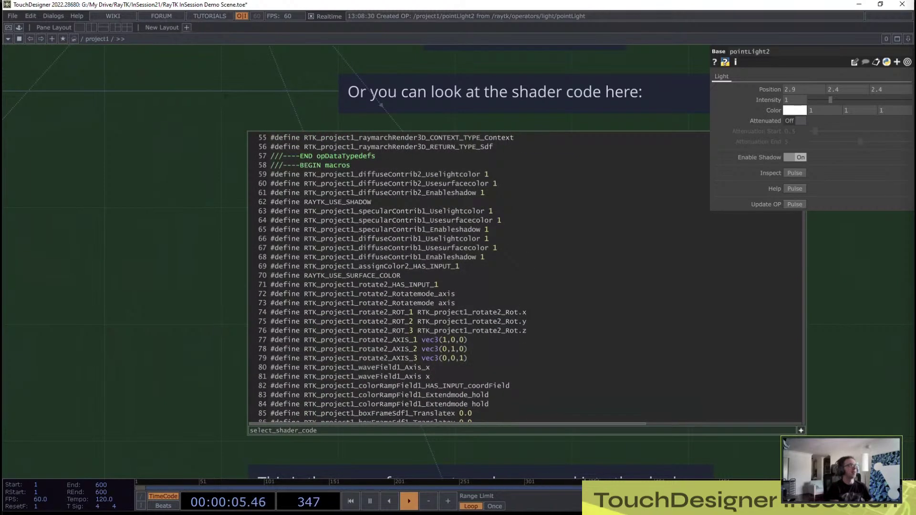
drag(304, 175, 477, 175)
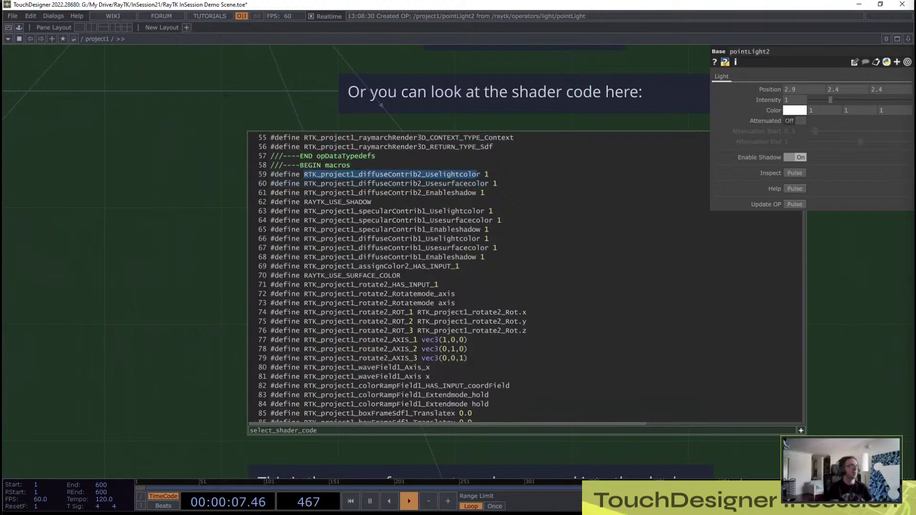
click(476, 175)
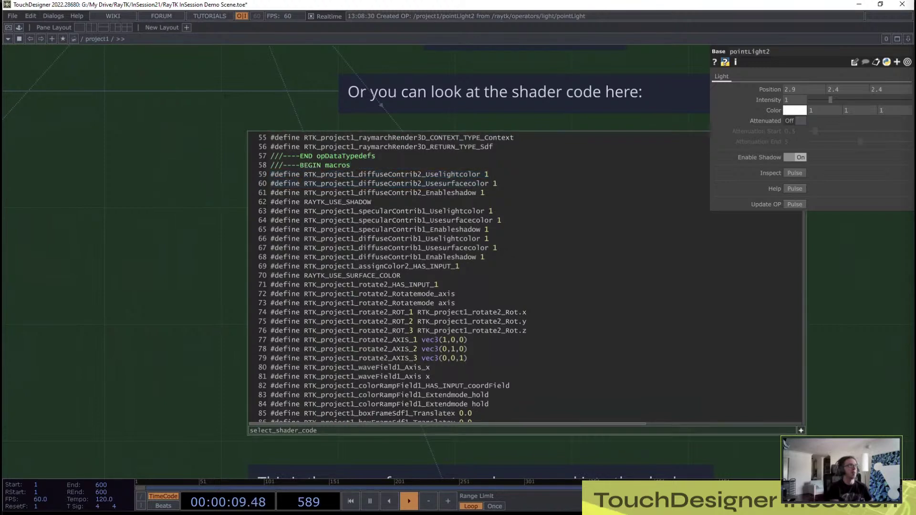
drag(271, 174, 489, 175)
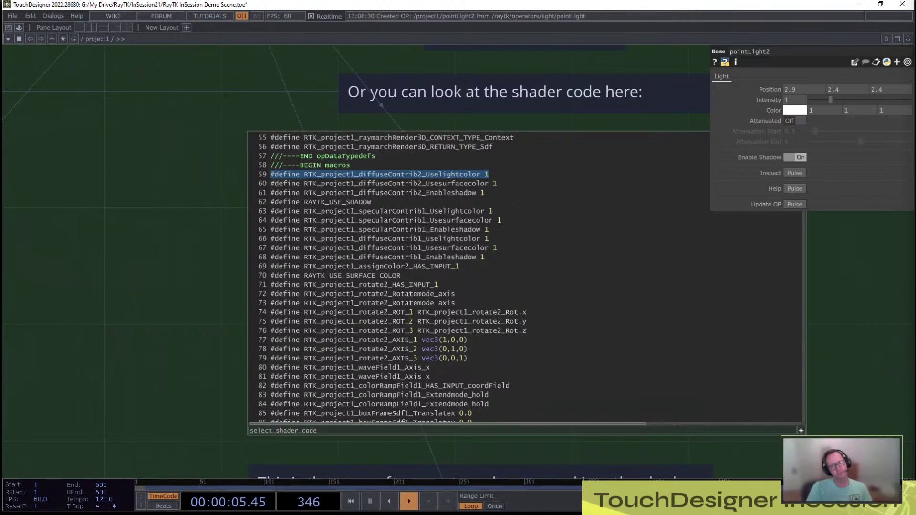
scroll(524, 277, up, 12)
scroll(389, 276, down, 13)
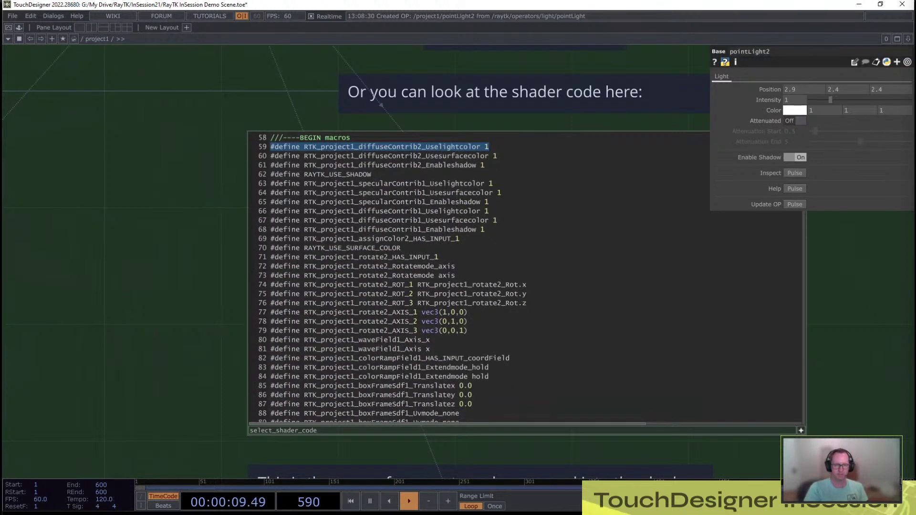
scroll(525, 276, down, 11)
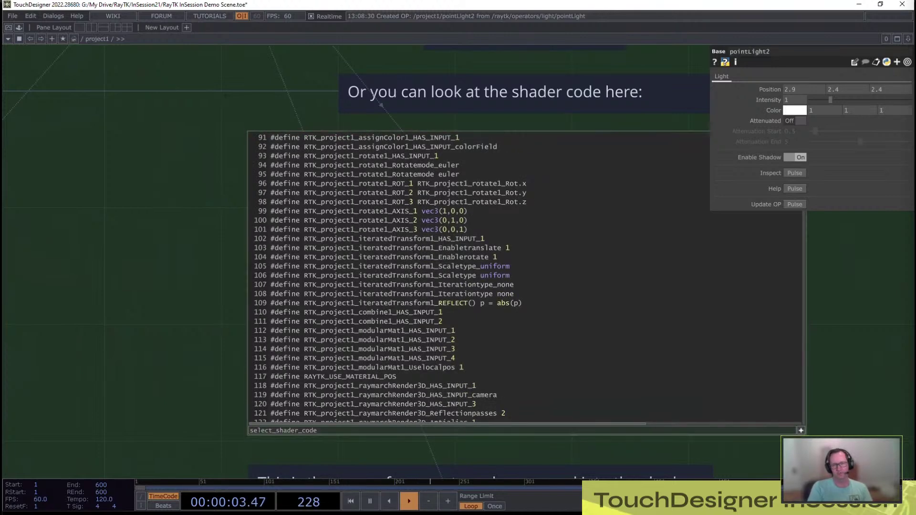
key(a)
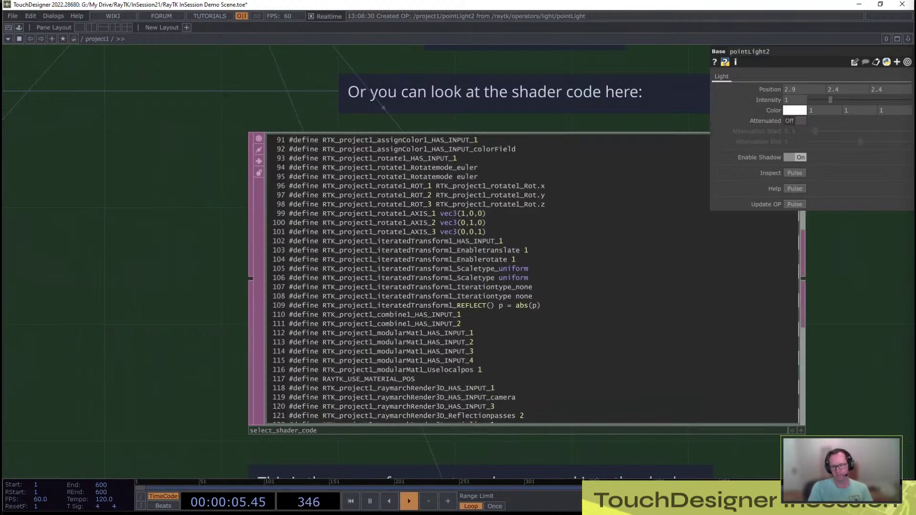
Step: Examine the unoptimized composeSdf merge code and the combine1 function code in the Combine the SDFs section
drag(524, 448, 365, 429)
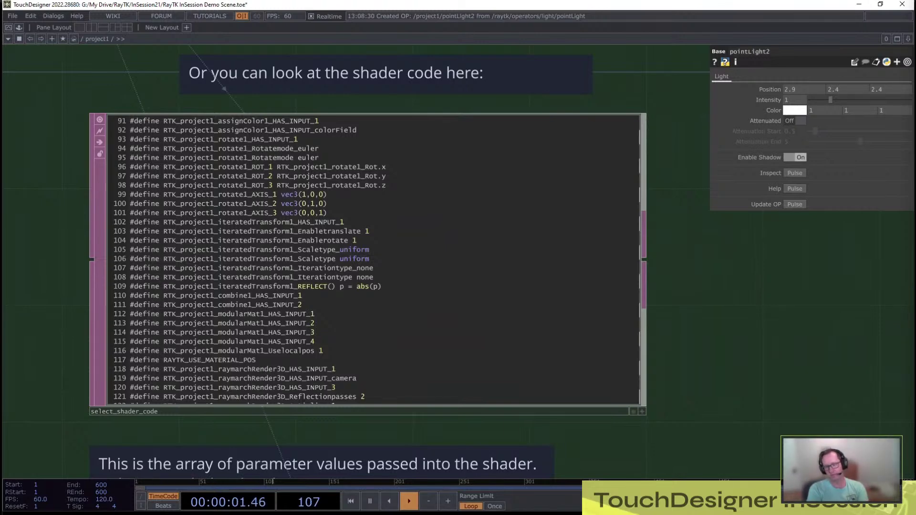
scroll(684, 407, down, 8)
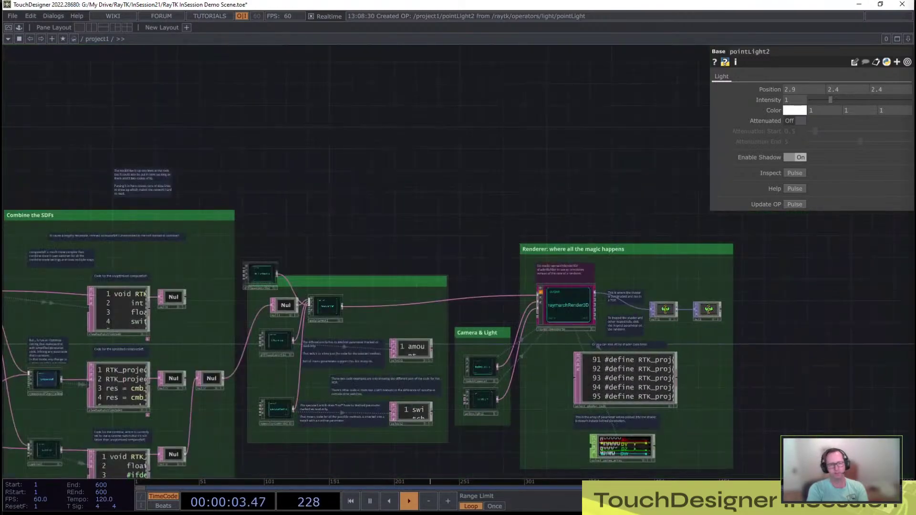
drag(112, 422, 358, 394)
scroll(358, 394, up, 6)
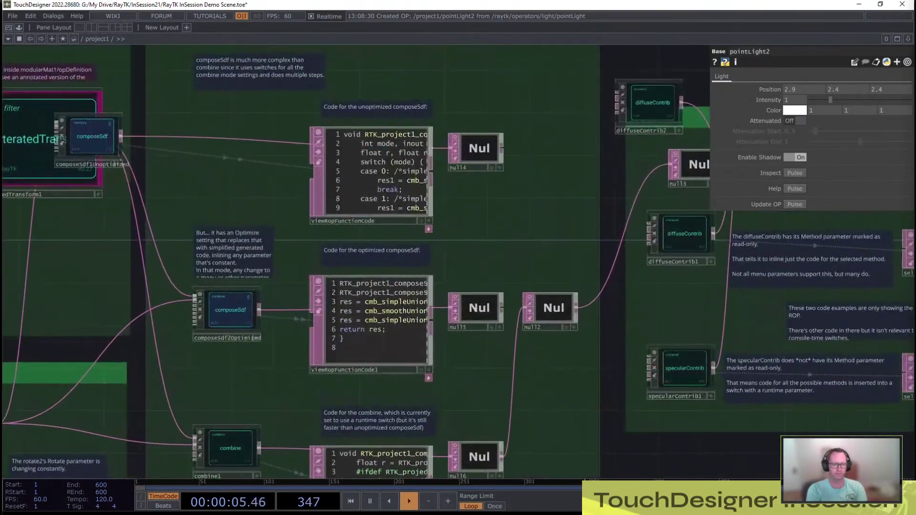
scroll(369, 154, up, 10)
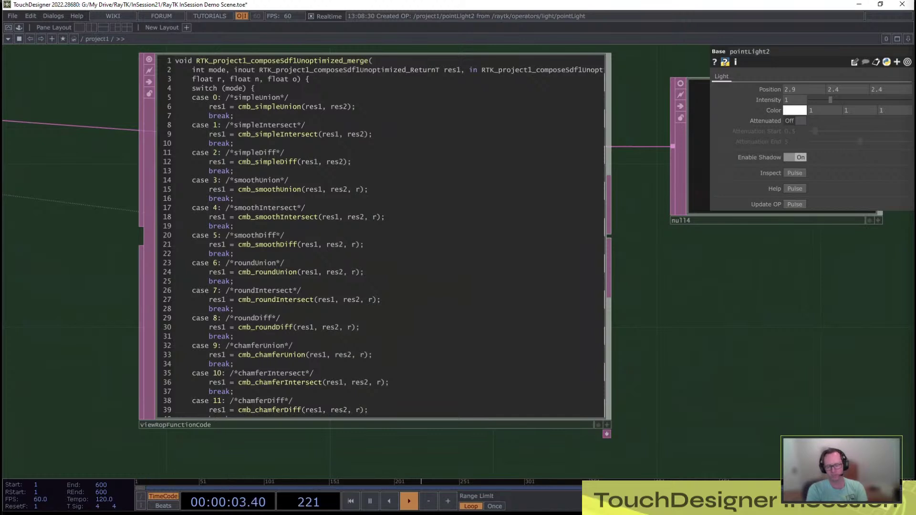
scroll(670, 332, down, 3)
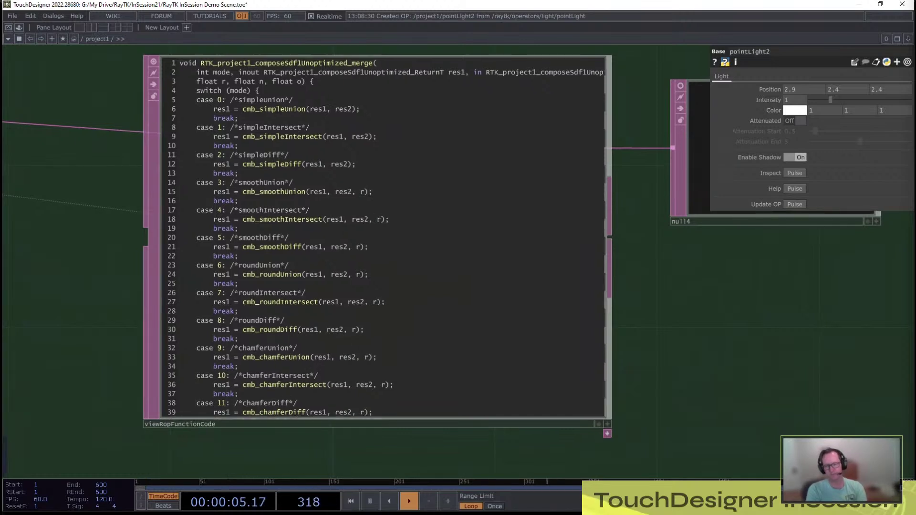
scroll(672, 334, down, 2)
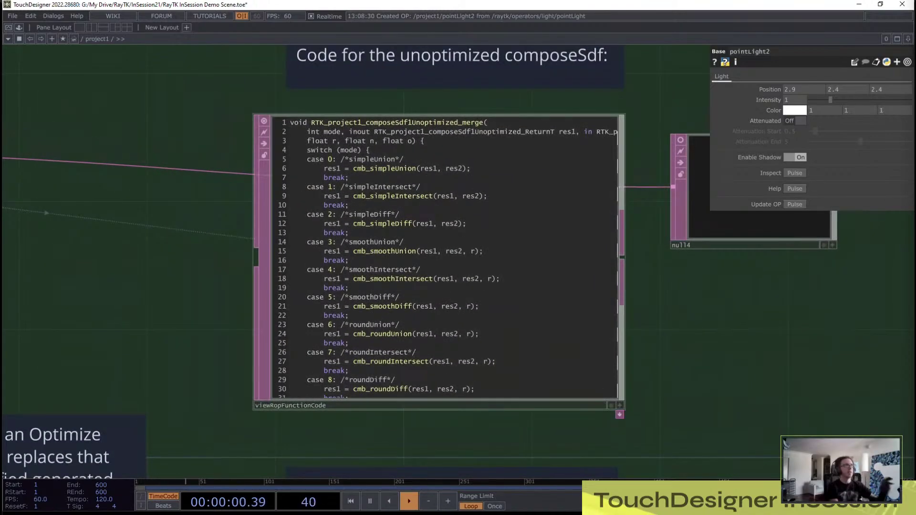
scroll(472, 105, down, 5)
scroll(536, 332, up, 2)
drag(540, 391, 478, 79)
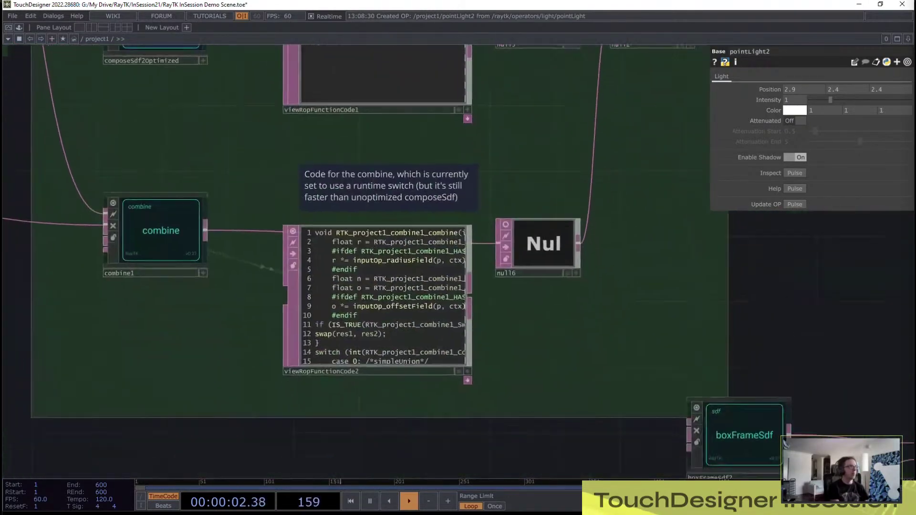
Step: Read the specularContrib1 switch code in select2, highlighting THIS_Method and the cases from phong to ggx
scroll(478, 78, down, 4)
drag(429, 267, 618, 308)
drag(573, 143, 679, 433)
drag(667, 309, 420, 284)
drag(806, 331, 313, 284)
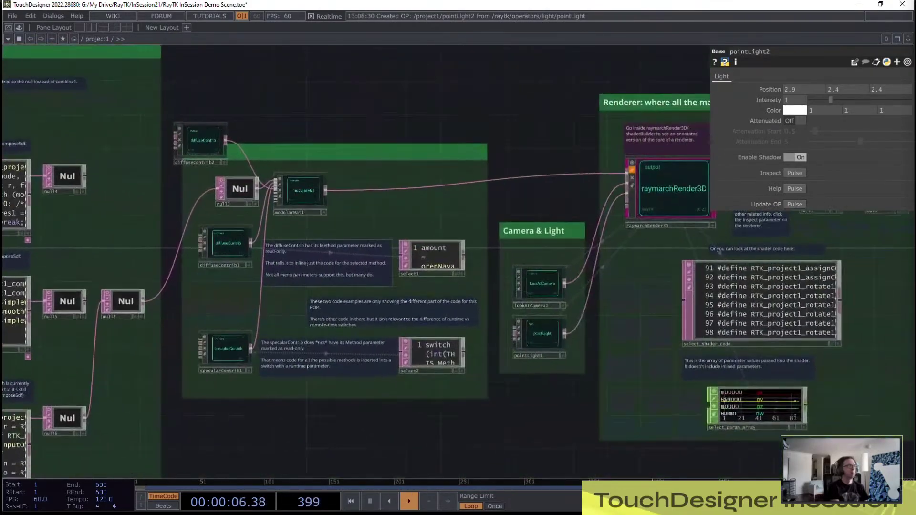
scroll(313, 284, up, 5)
drag(458, 286, 445, 183)
scroll(524, 334, up, 4)
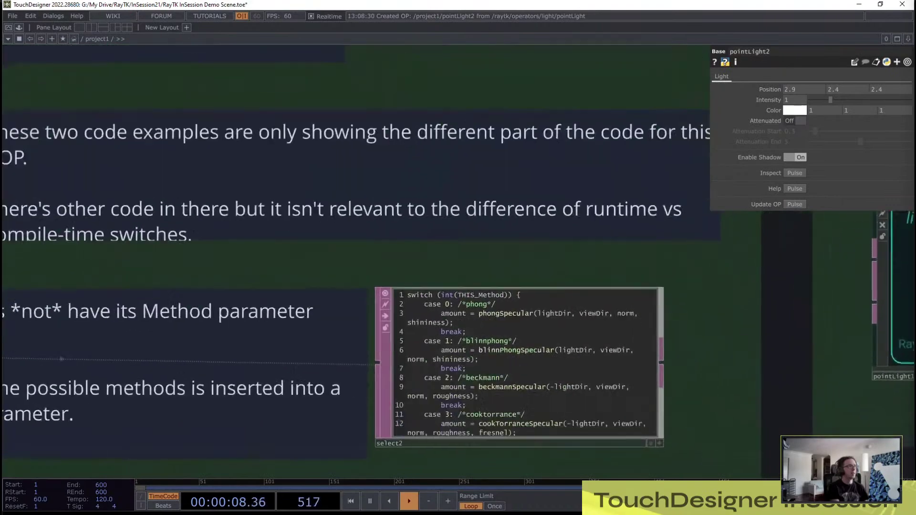
click(635, 455)
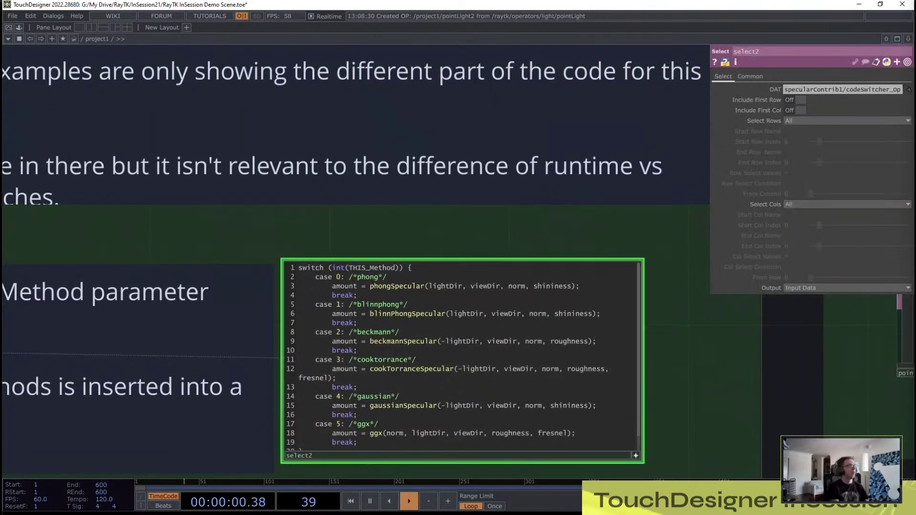
drag(348, 268, 395, 268)
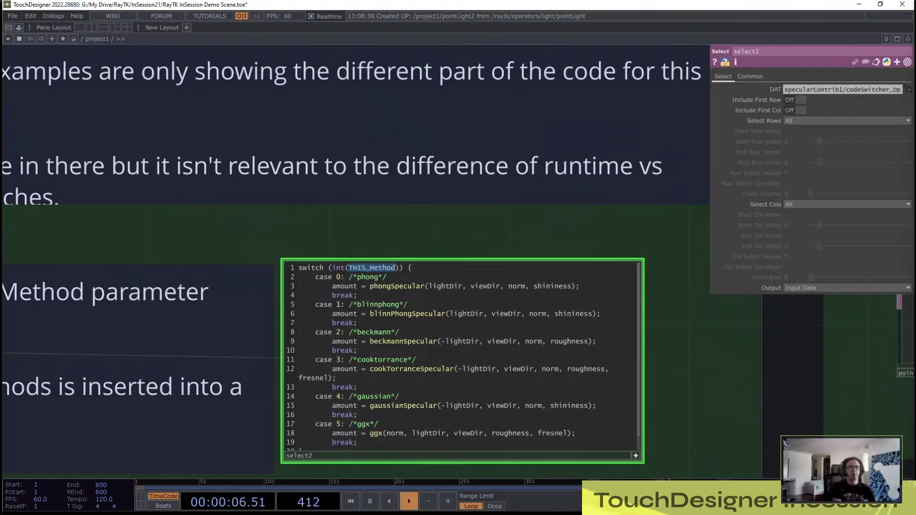
drag(316, 277, 546, 433)
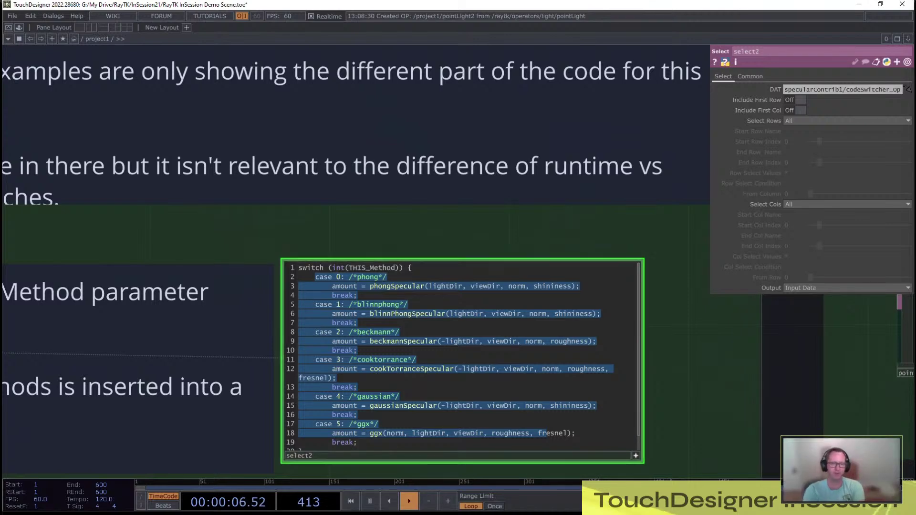
click(546, 433)
scroll(546, 419, down, 1)
scroll(546, 420, up, 1)
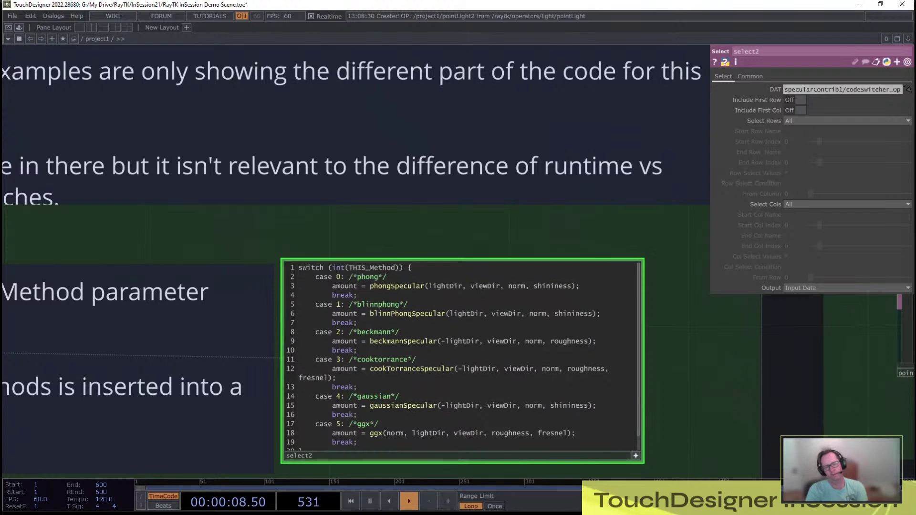
click(635, 456)
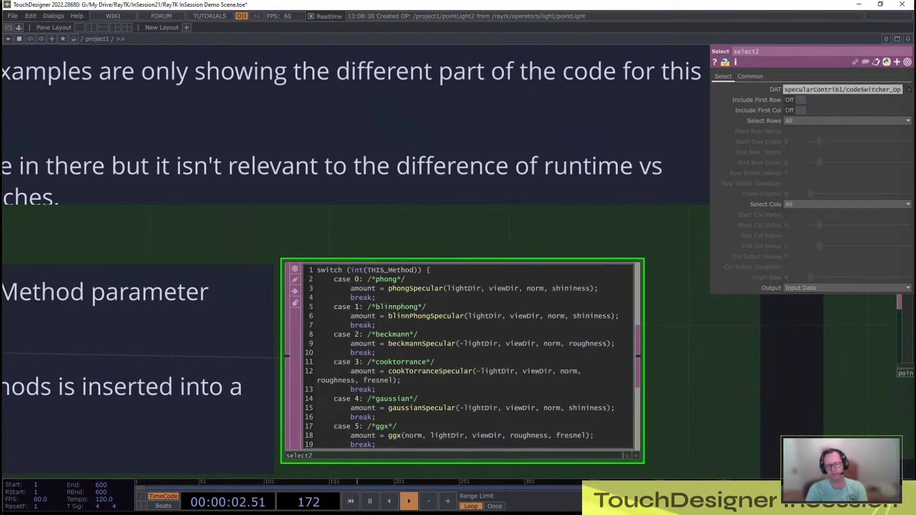
Step: Examine the inlined diffuseContrib1 method code in select1 and the notes on runtime versus compile-time switches
drag(477, 233, 460, 336)
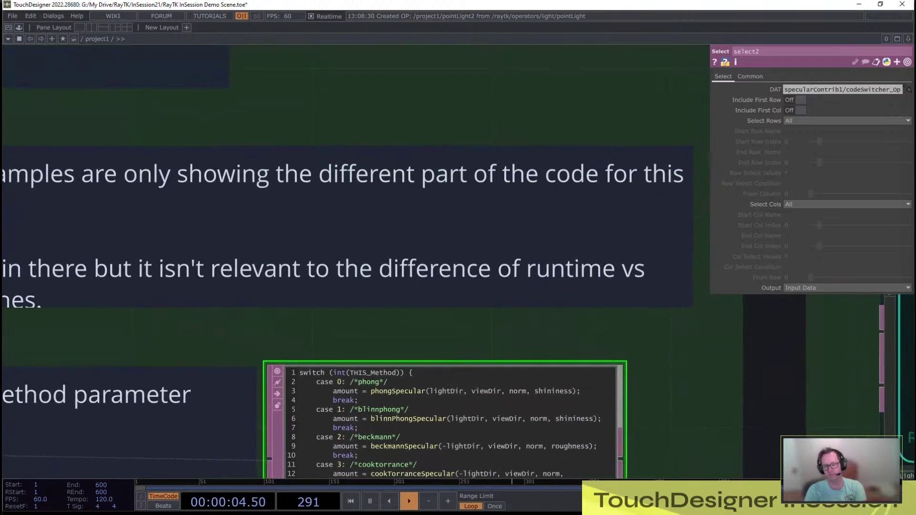
scroll(772, 328, down, 2)
drag(773, 328, 686, 353)
scroll(757, 375, down, 2)
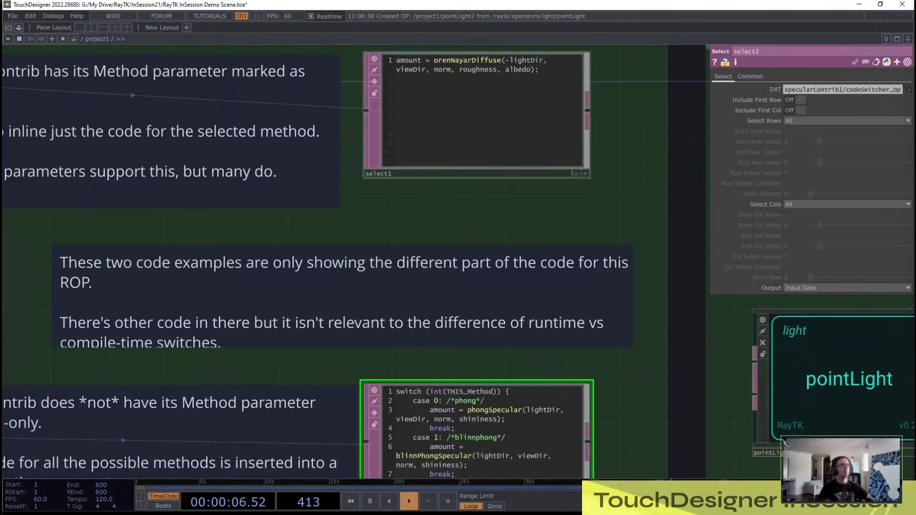
click(477, 124)
drag(477, 213, 484, 292)
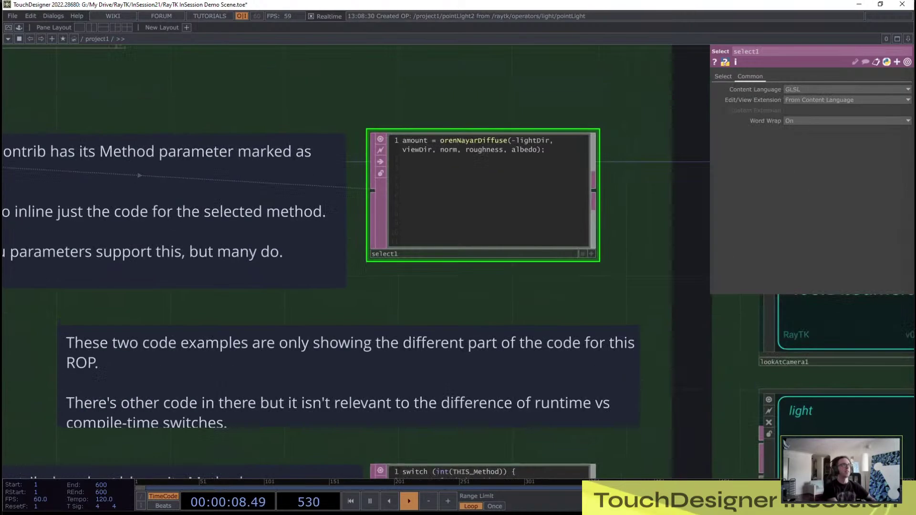
scroll(556, 154, up, 4)
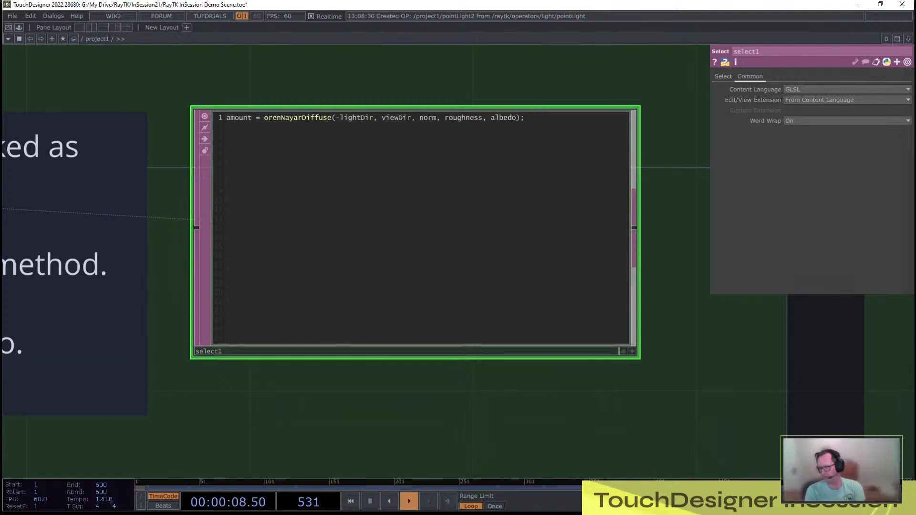
scroll(462, 211, down, 3)
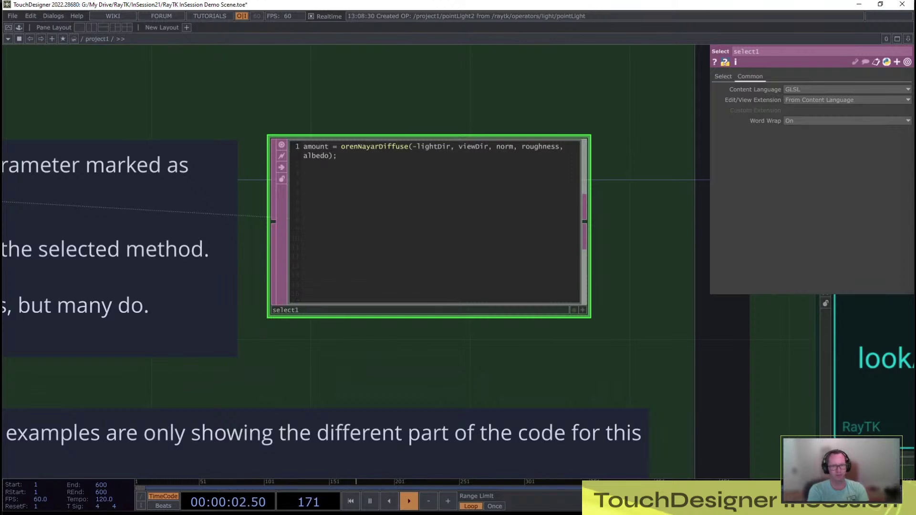
scroll(492, 253, down, 2)
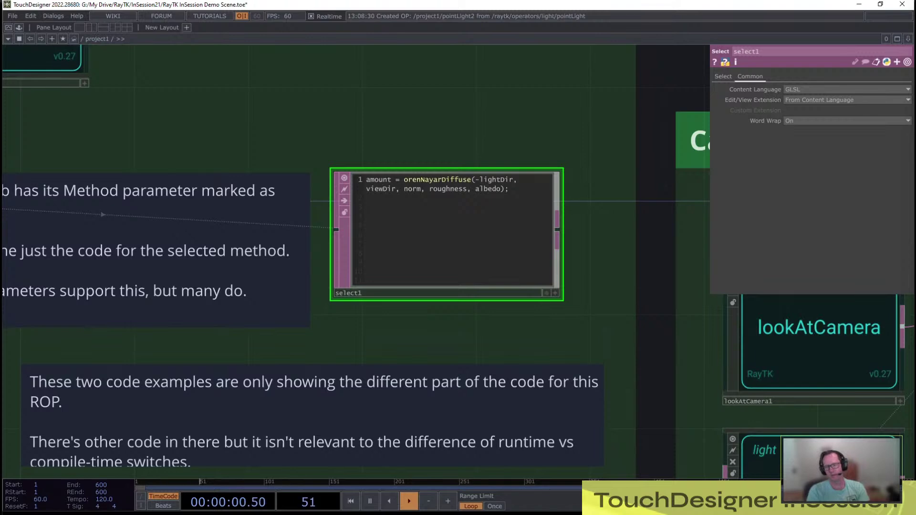
scroll(646, 365, down, 2)
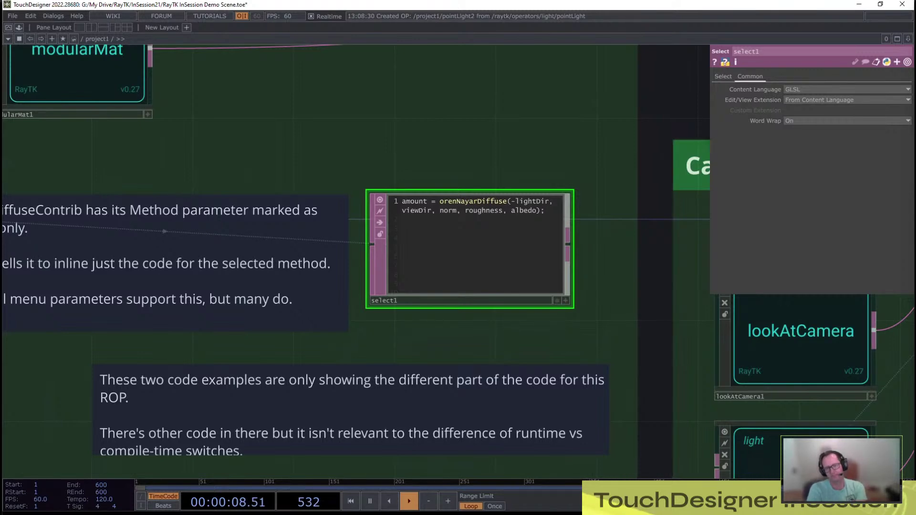
scroll(642, 260, down, 4)
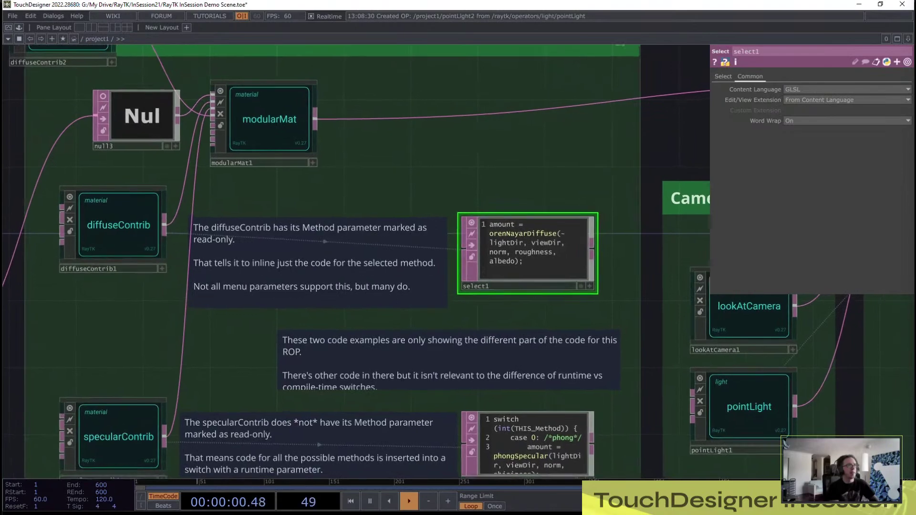
drag(641, 260, 516, 197)
scroll(721, 419, down, 2)
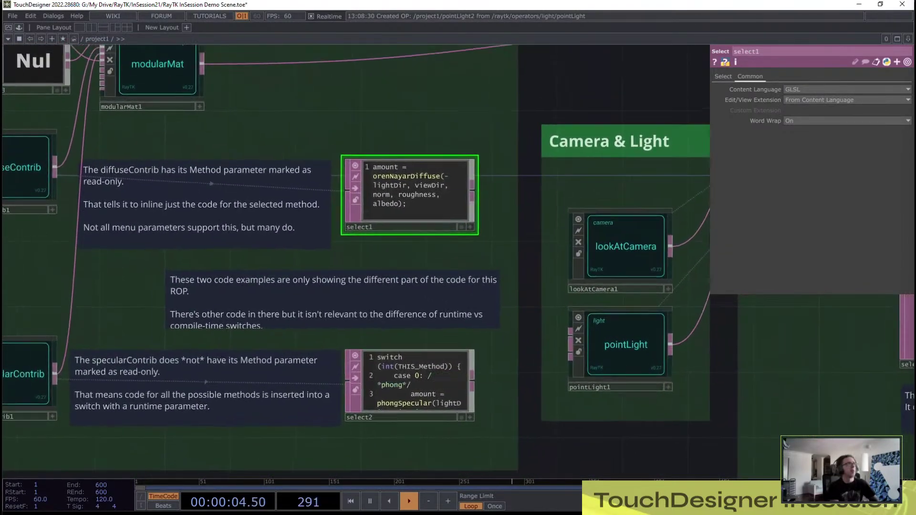
mouse_move(716, 436)
mouse_down()
mouse_move(713, 447)
mouse_move(705, 441)
mouse_up()
scroll(710, 444, down, 1)
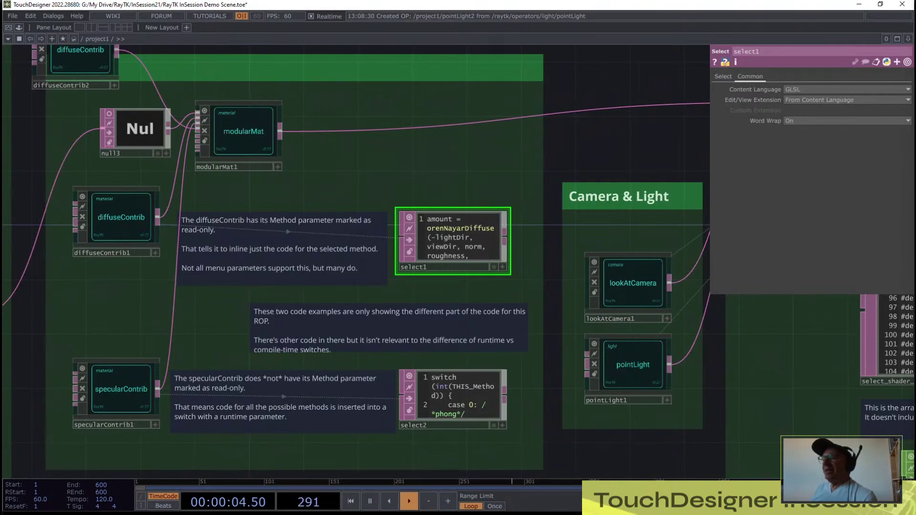
Step: Inspect raymarchRender3D in an enlarged RayTK Inspector, reading the coordinate, context and return type defines in its shader code, and close the Inspector
scroll(711, 358, down, 5)
drag(711, 357, 538, 358)
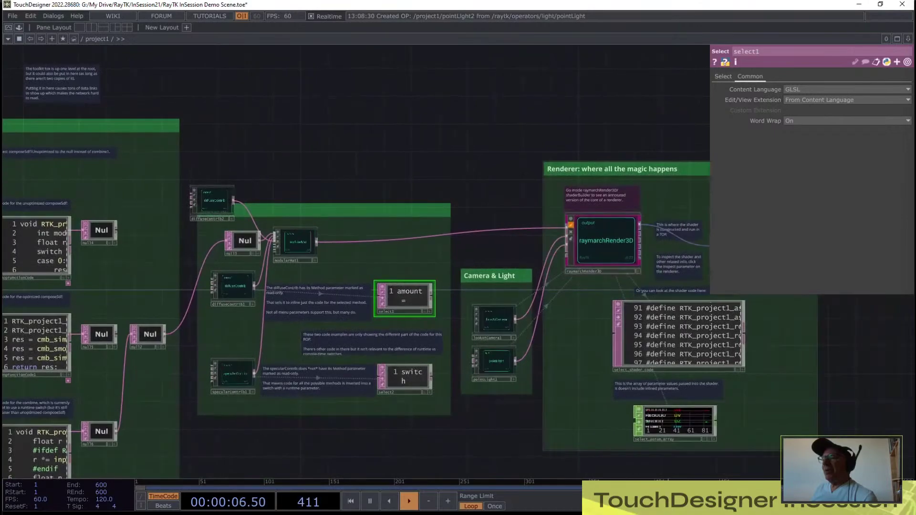
click(603, 244)
click(818, 339)
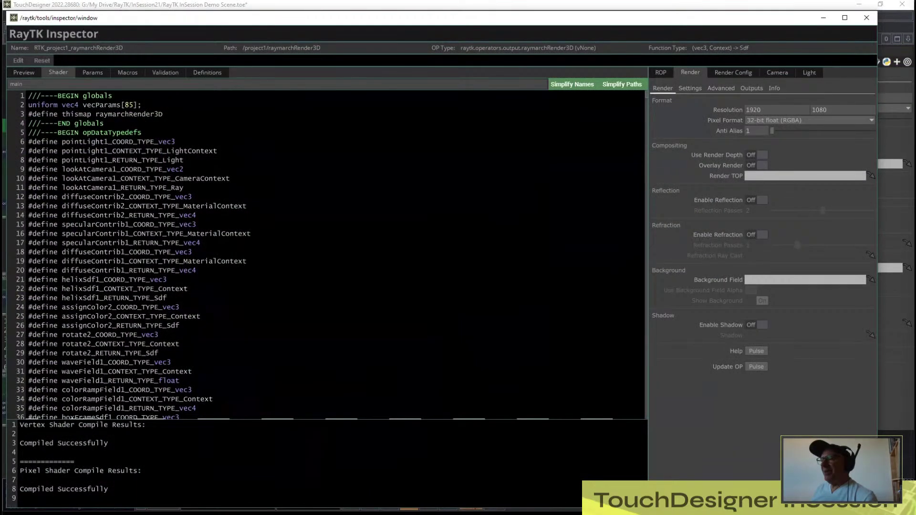
click(844, 18)
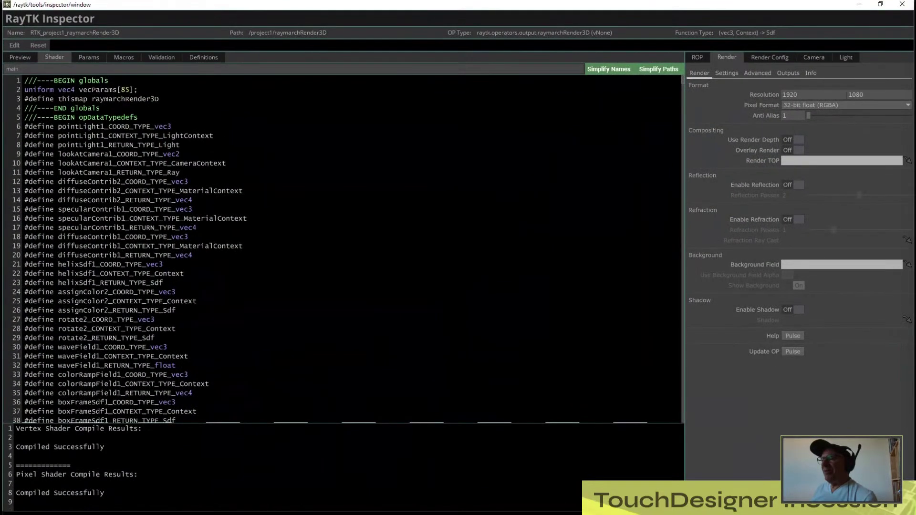
scroll(343, 248, down, 6)
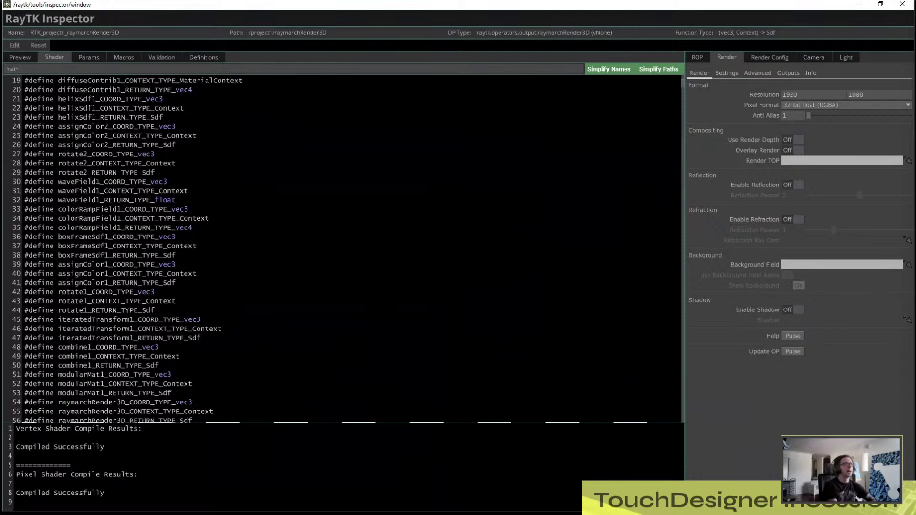
drag(764, 7, 758, 40)
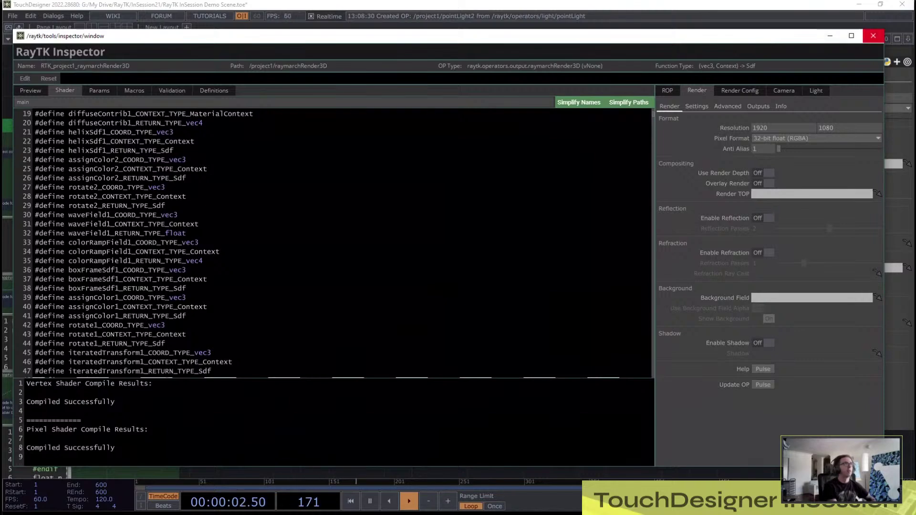
click(873, 36)
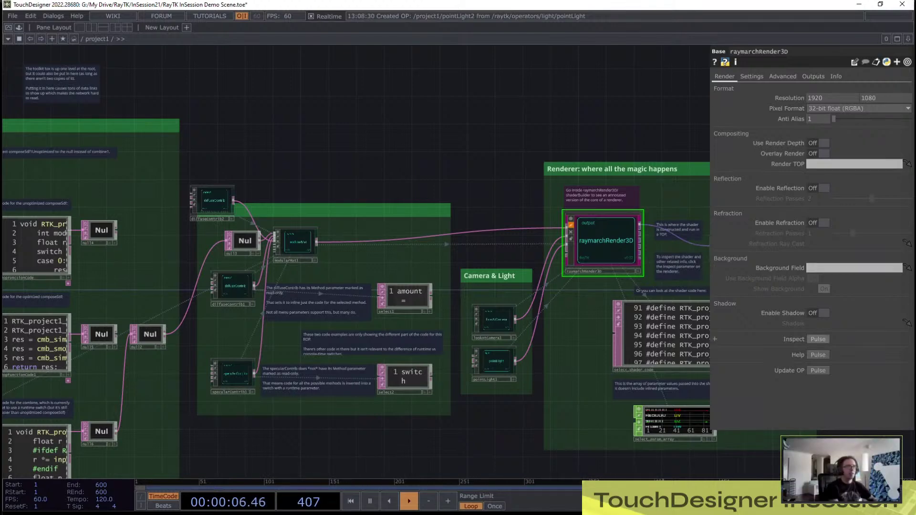
Step: Inspect raymarchRender3D in a maximized RayTK Inspector window and go to the start of the functions section in its shader code
click(817, 339)
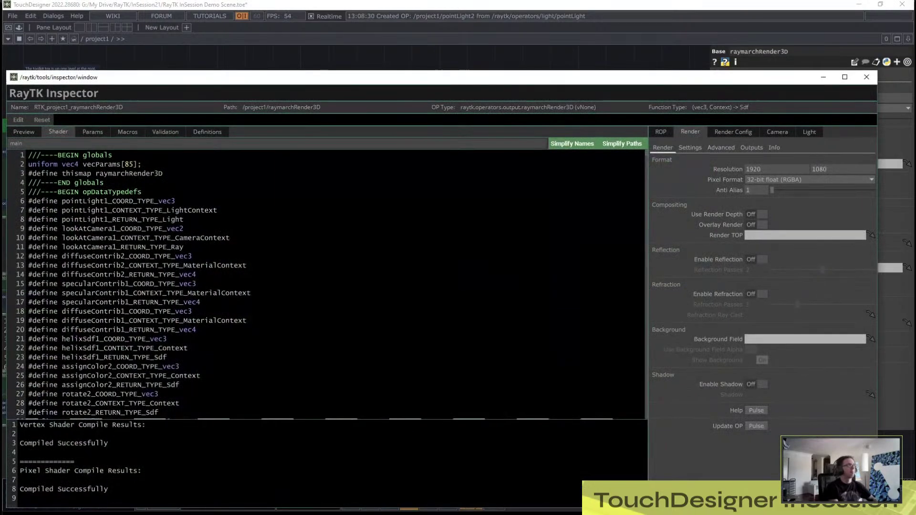
key(super+Up)
scroll(343, 248, down, 20)
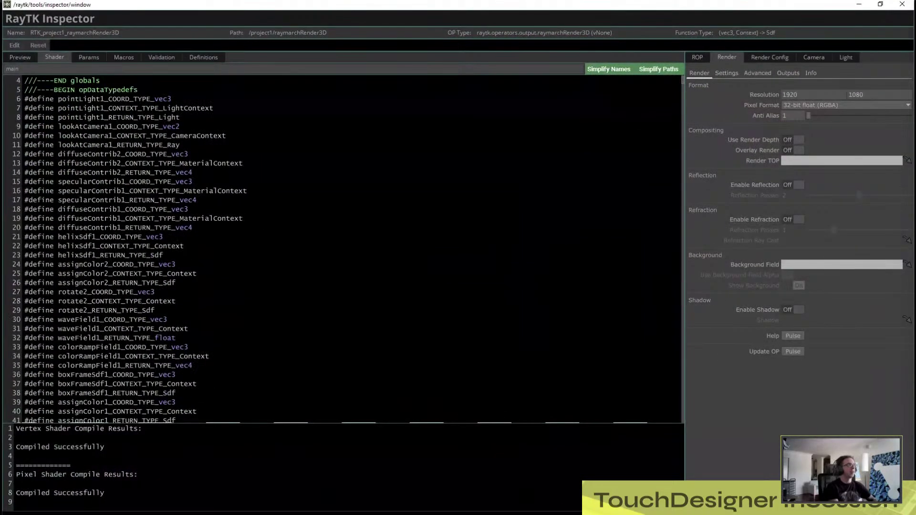
scroll(343, 248, down, 20)
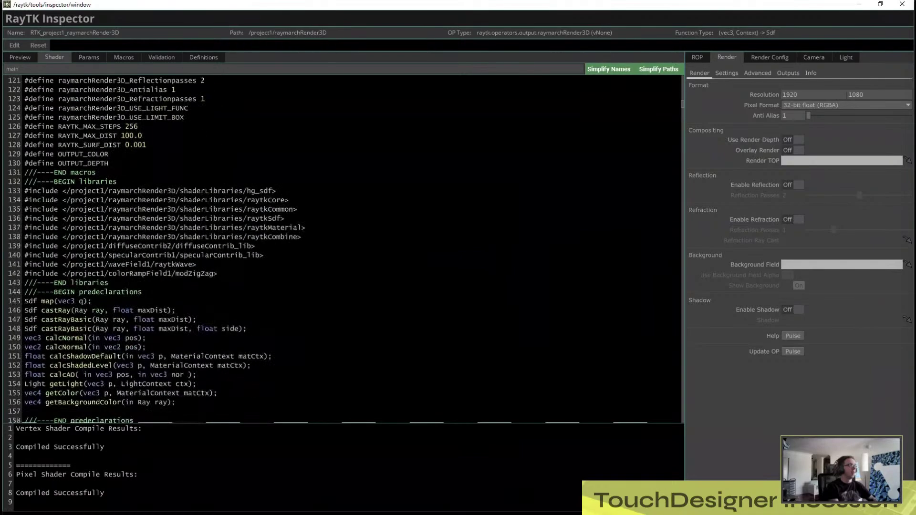
scroll(344, 248, down, 19)
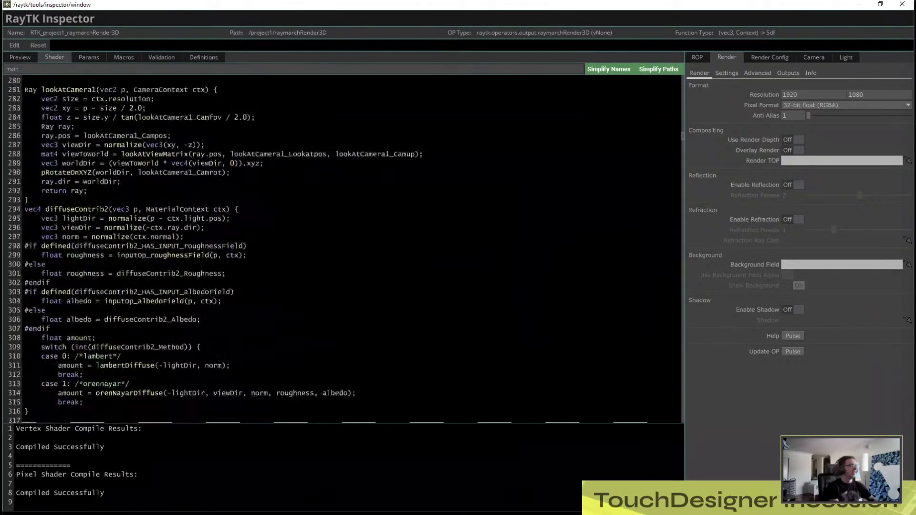
scroll(343, 247, up, 5)
scroll(343, 248, up, 2)
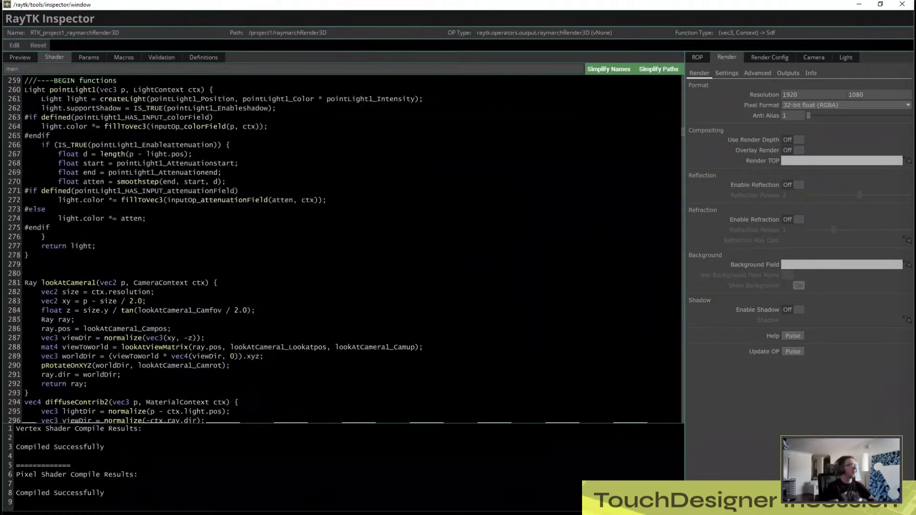
Step: Examine the lookAtCamera1 function signature, highlighting its name, Ray return type, vec2 p parameter and CameraContext ctx parameter
drag(42, 283, 96, 284)
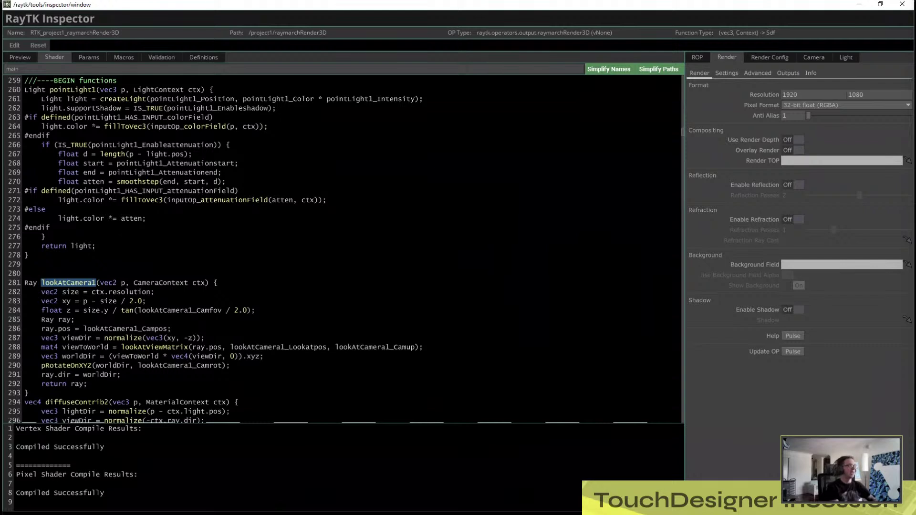
drag(100, 283, 126, 283)
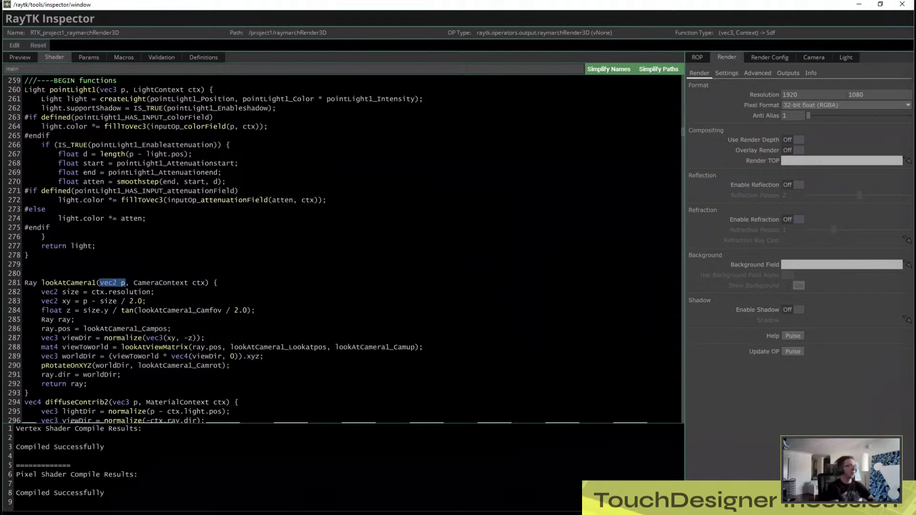
drag(37, 282, 25, 283)
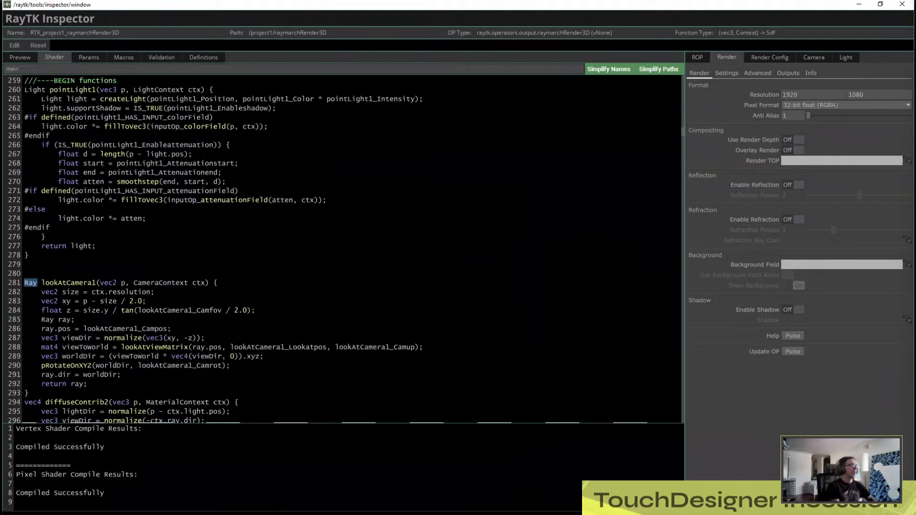
drag(96, 282, 41, 284)
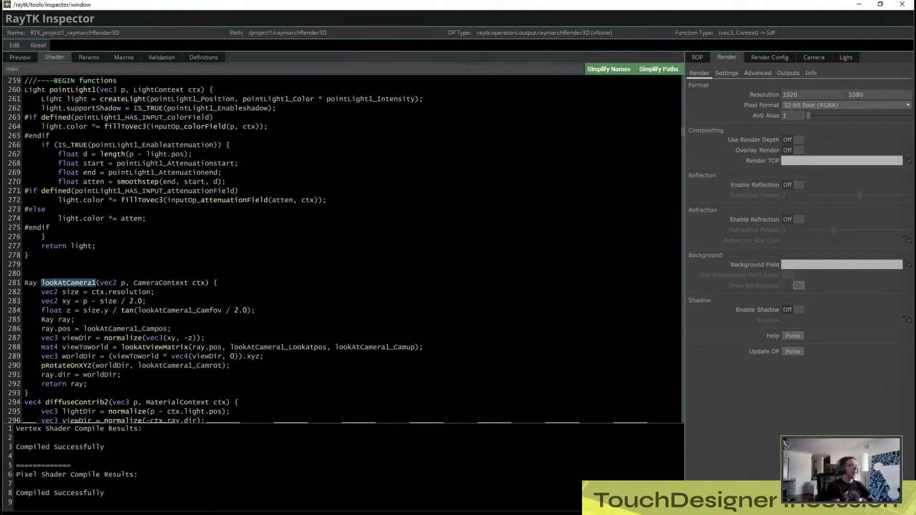
drag(100, 283, 125, 283)
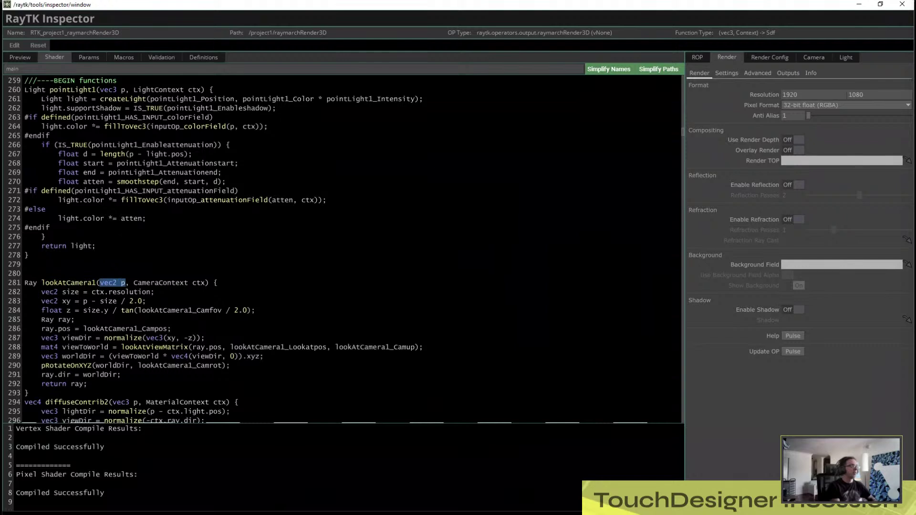
mouse_move(33, 283)
mouse_down()
mouse_move(25, 290)
mouse_move(24, 274)
mouse_up()
click(25, 274)
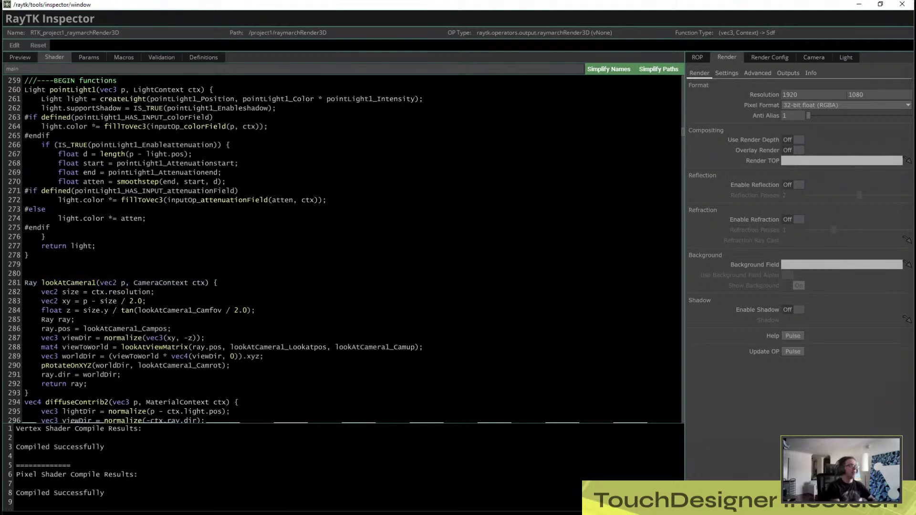
drag(134, 282, 206, 283)
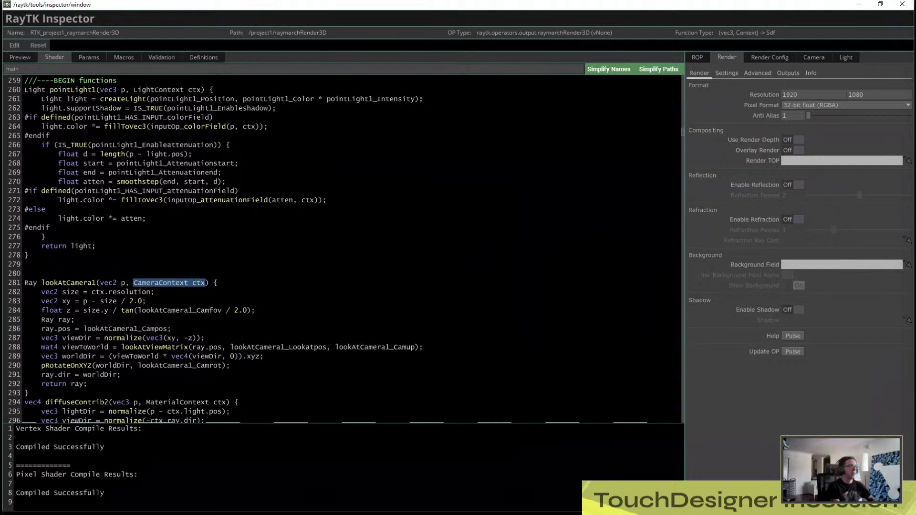
Step: Find the diffuseContrib2 function in the shader code and highlight the MaterialContext type in its signature
scroll(343, 250, down, 1)
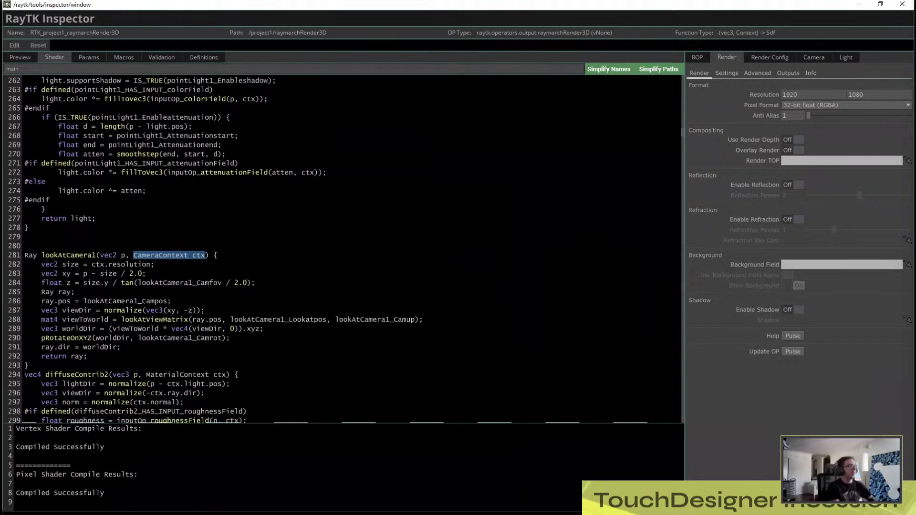
scroll(344, 248, down, 3)
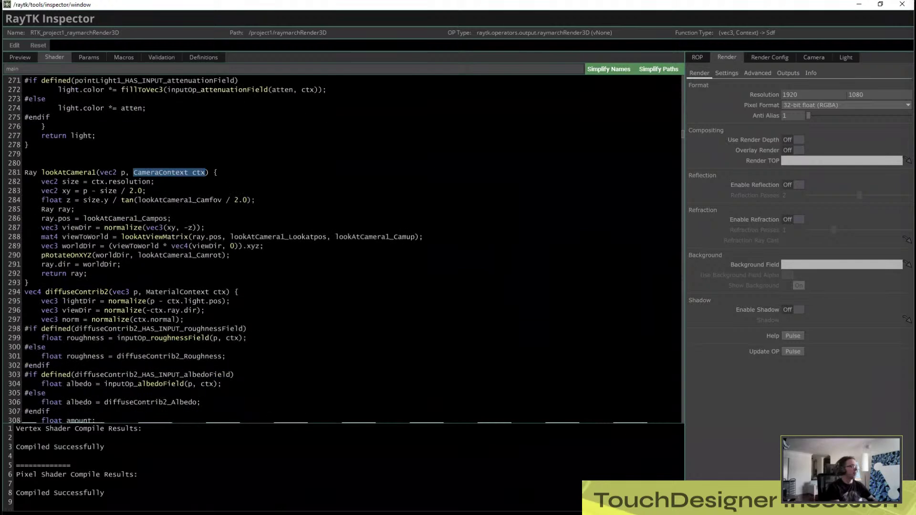
scroll(343, 248, down, 4)
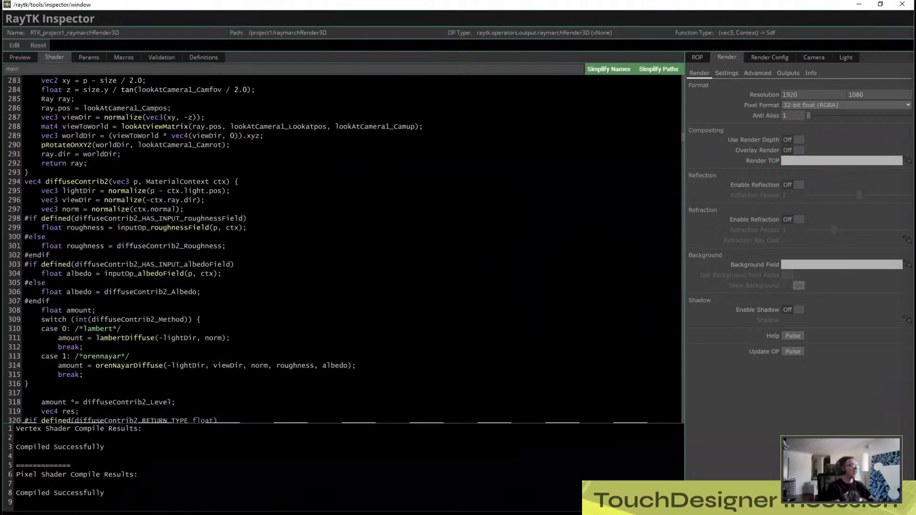
drag(46, 181, 209, 182)
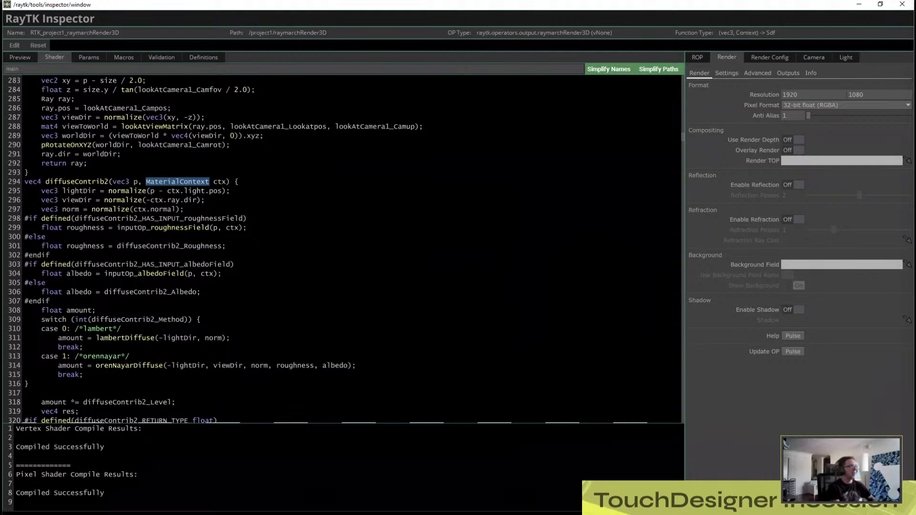
Step: Find the helixSdf1 function in the shader code and highlight its name and its Context ctx parameter
scroll(343, 248, down, 1)
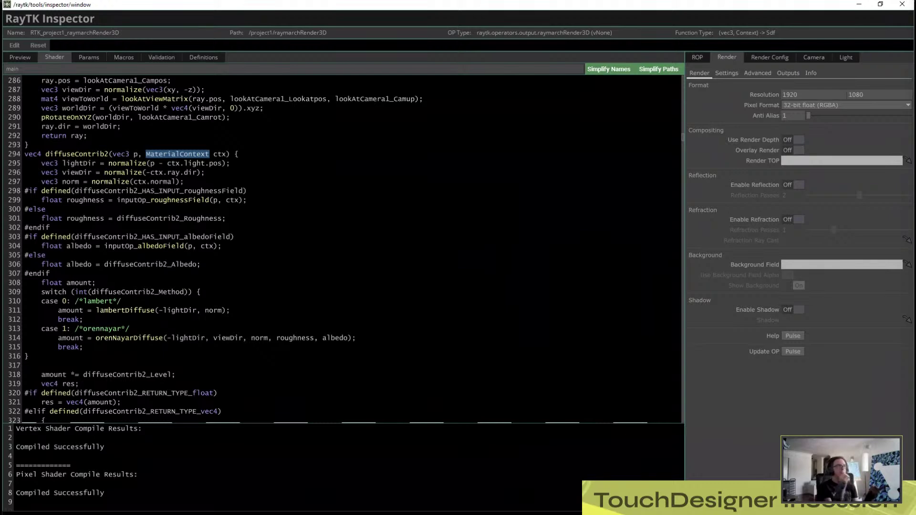
scroll(343, 248, down, 2)
scroll(344, 248, down, 11)
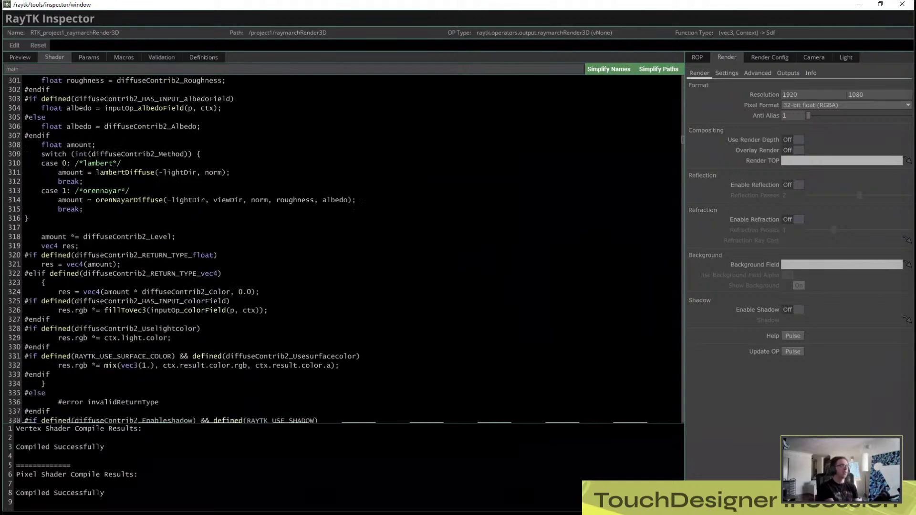
scroll(343, 248, down, 20)
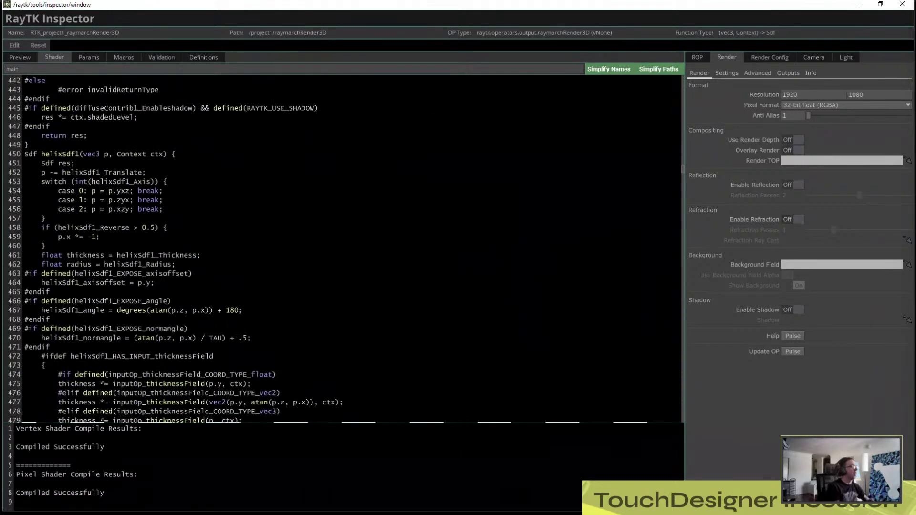
scroll(343, 248, down, 1)
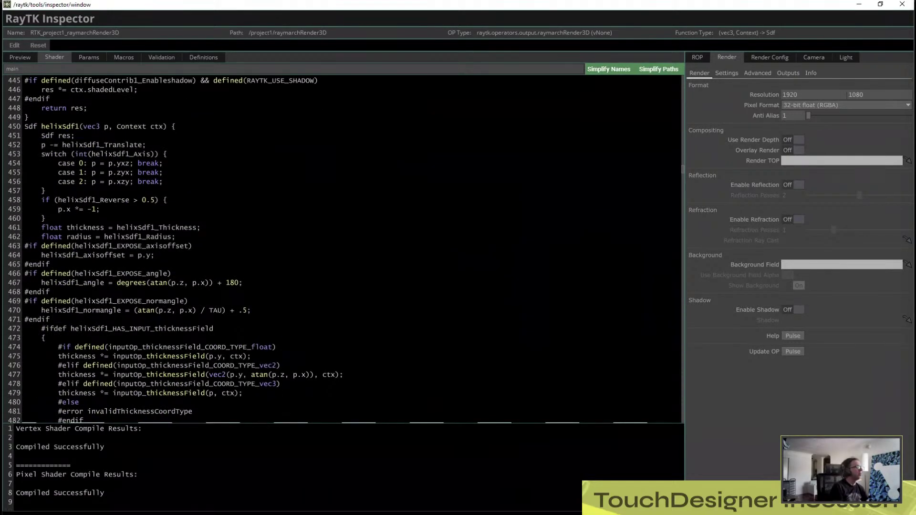
scroll(343, 248, up, 1)
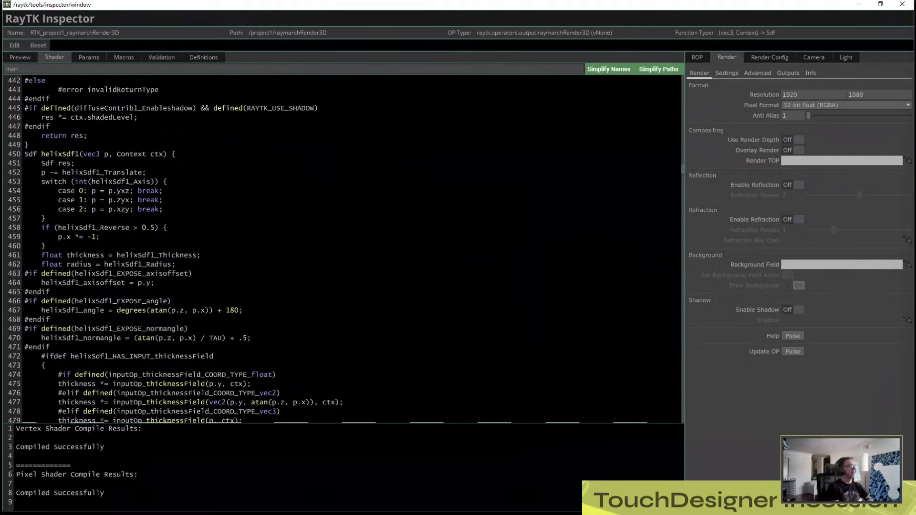
drag(80, 154, 41, 157)
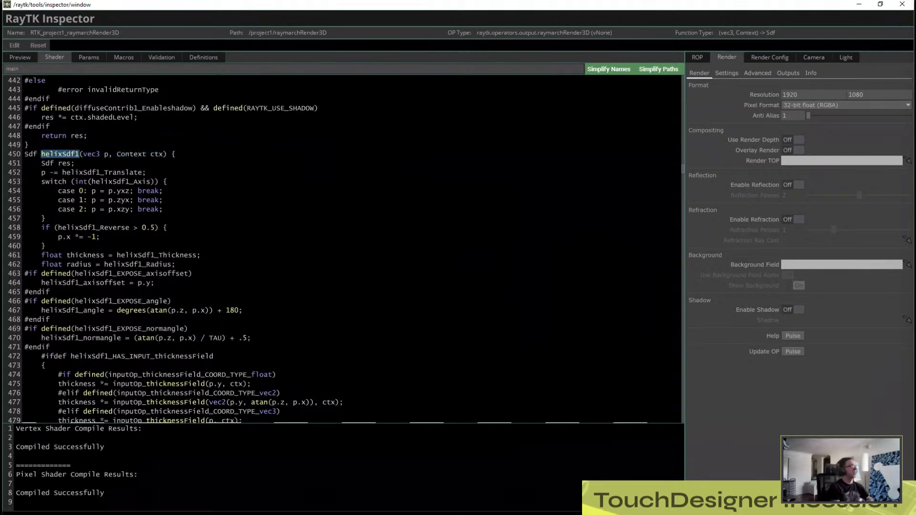
drag(163, 154, 117, 154)
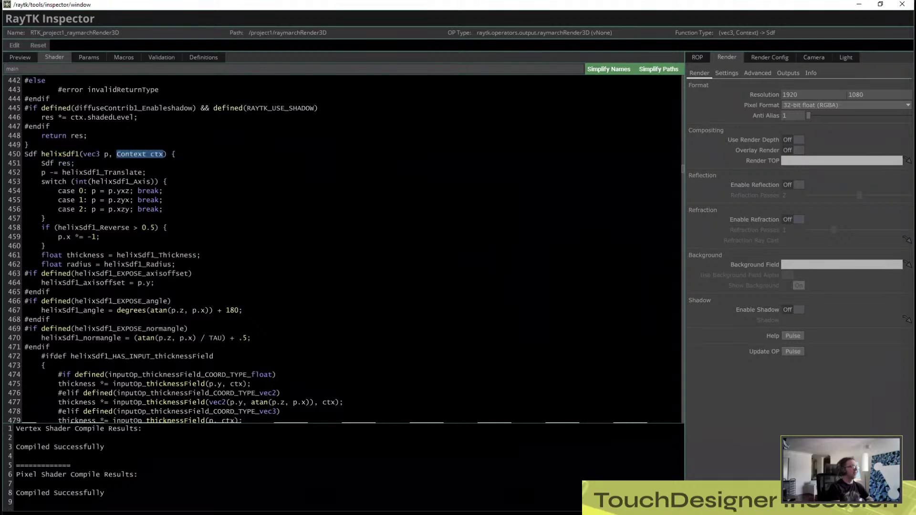
Step: Review helixSdf1's thickness and radius field code, highlighting the first inputOp_thicknessField call, and close the inspector
scroll(176, 251, down, 3)
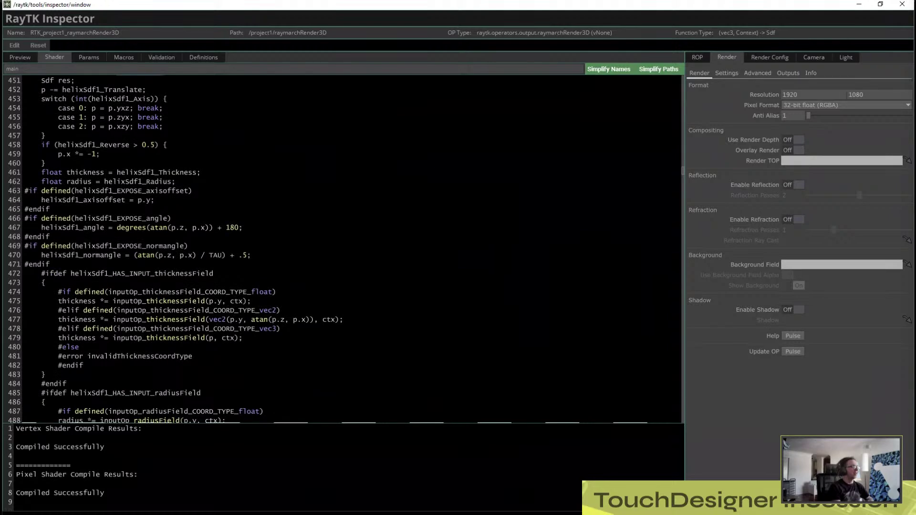
drag(206, 301, 112, 301)
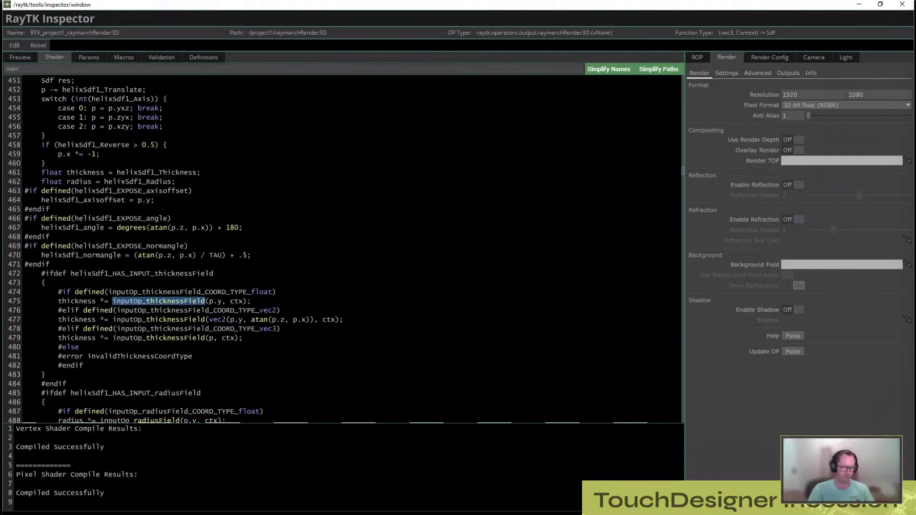
scroll(341, 248, down, 5)
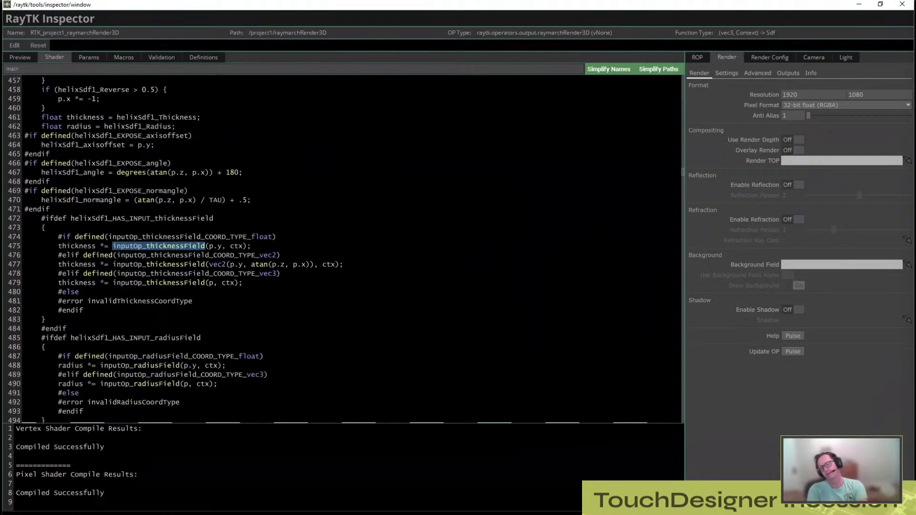
scroll(341, 248, down, 2)
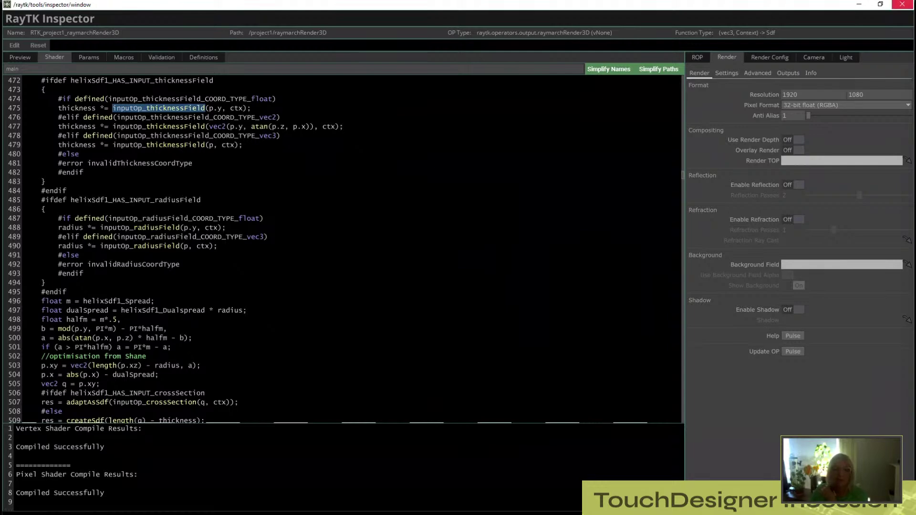
click(902, 4)
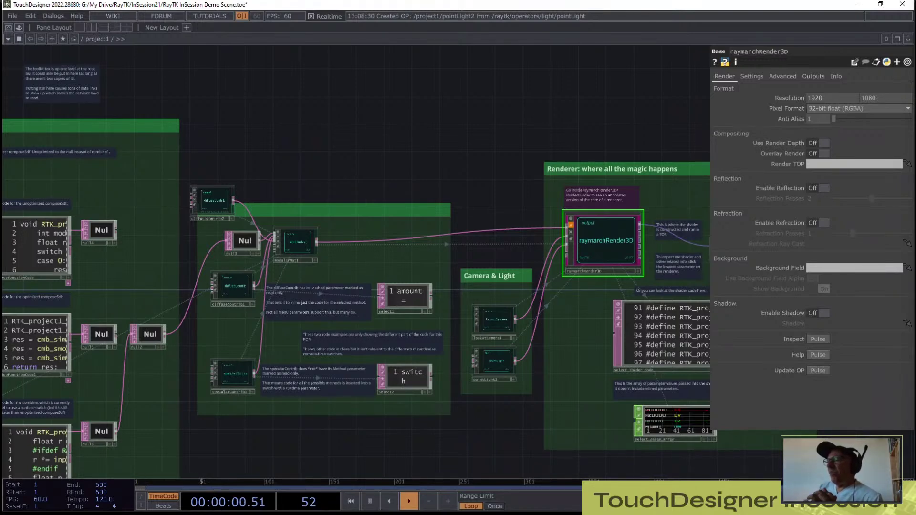
drag(391, 267, 386, 273)
scroll(596, 247, up, 3)
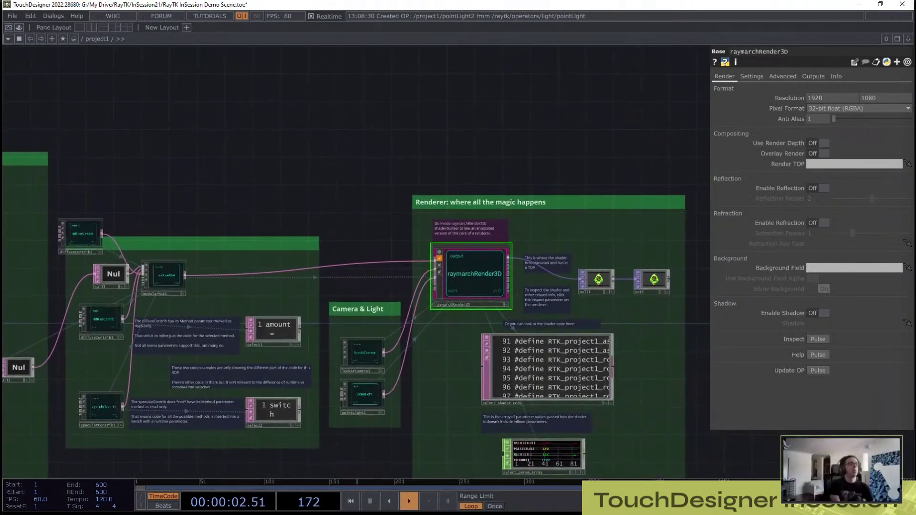
scroll(675, 296, up, 3)
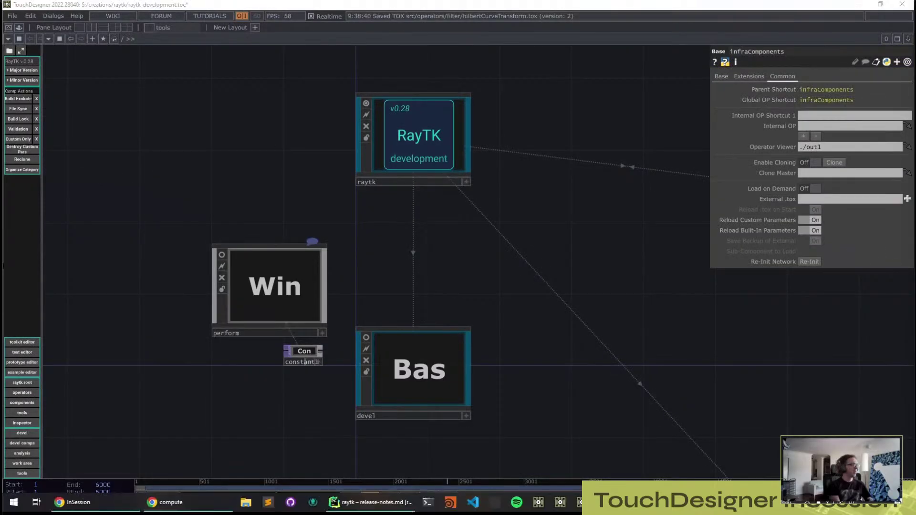
key(space)
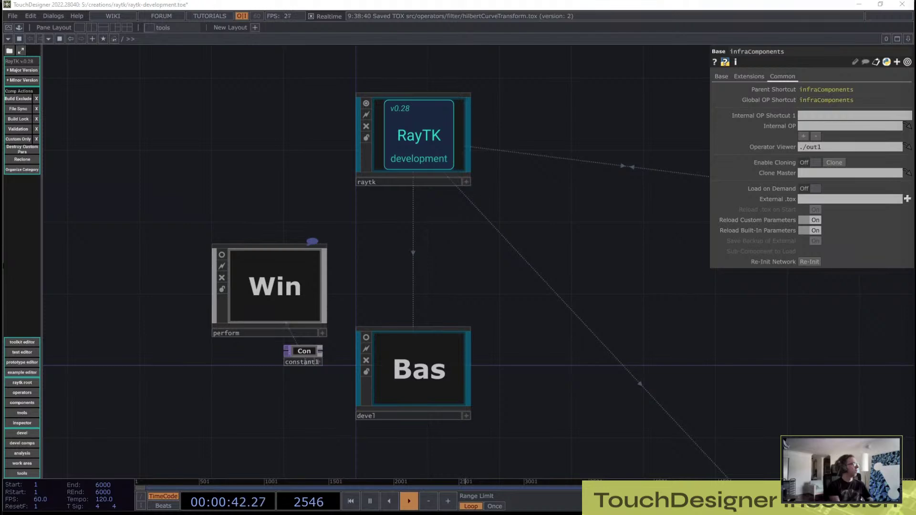
Step: Examine the render1 TOP and the raymarchRender3D operator in the raymarchRender3D_renderComposite_test network
drag(572, 267, 164, 334)
drag(602, 305, 601, 341)
scroll(602, 341, down, 3)
drag(118, 229, 363, 285)
scroll(363, 285, up, 5)
scroll(465, 238, up, 8)
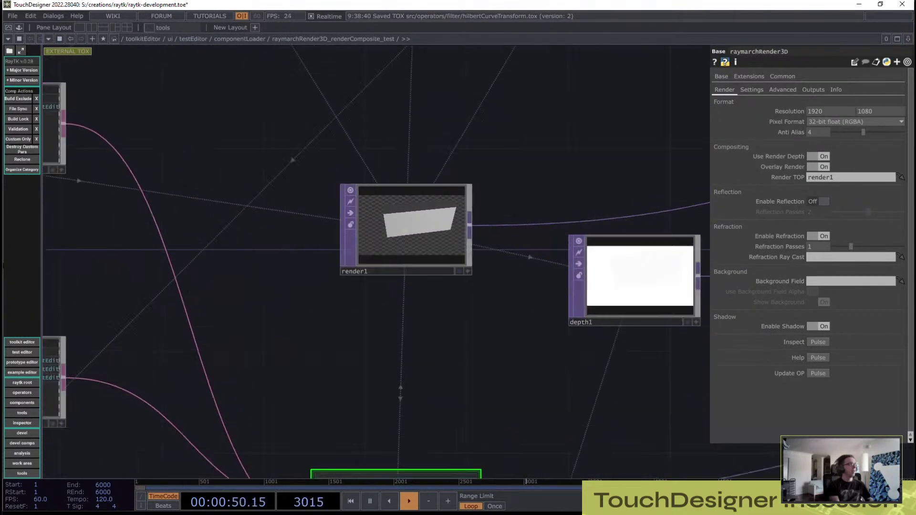
click(353, 267)
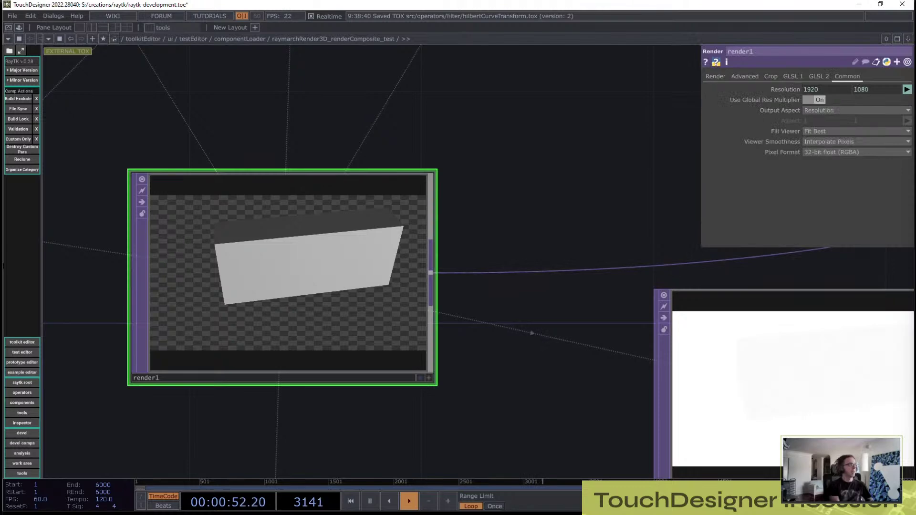
scroll(281, 251, down, 4)
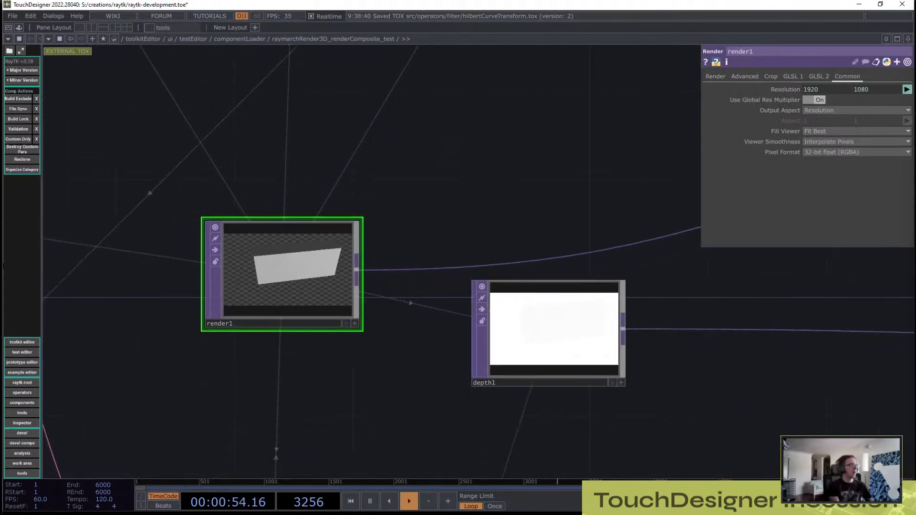
drag(367, 411, 451, 101)
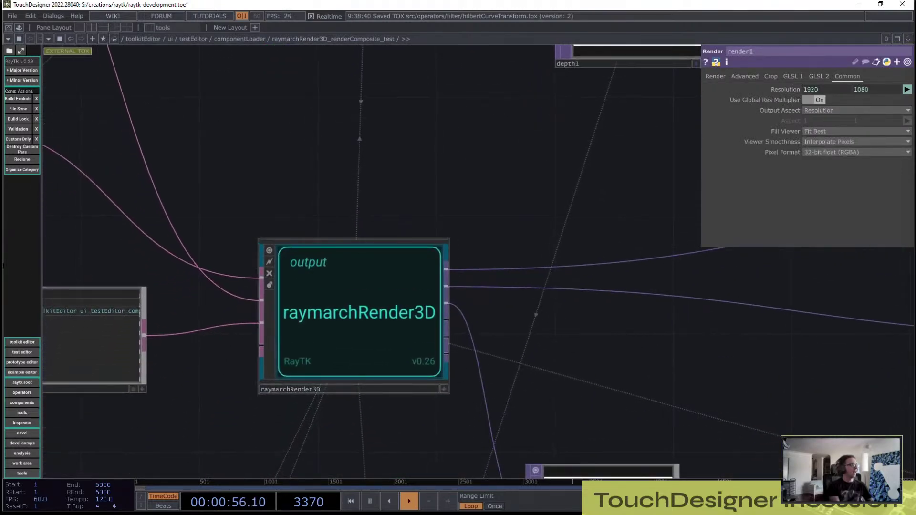
Step: Show raymarchRender3D's render and compositing parameters, and examine its output in the null4 TOP
click(356, 312)
drag(539, 196, 281, 245)
drag(488, 387, 353, 258)
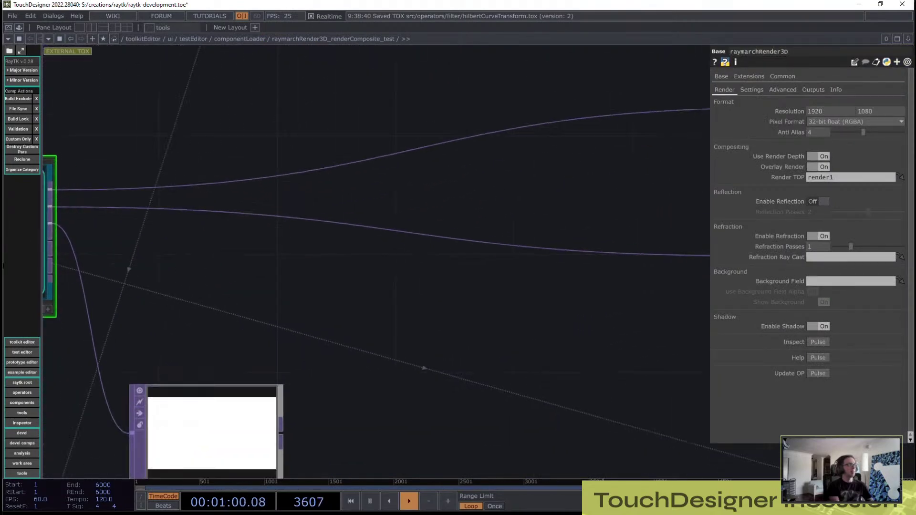
scroll(353, 258, down, 3)
drag(544, 252, 276, 267)
scroll(452, 276, up, 5)
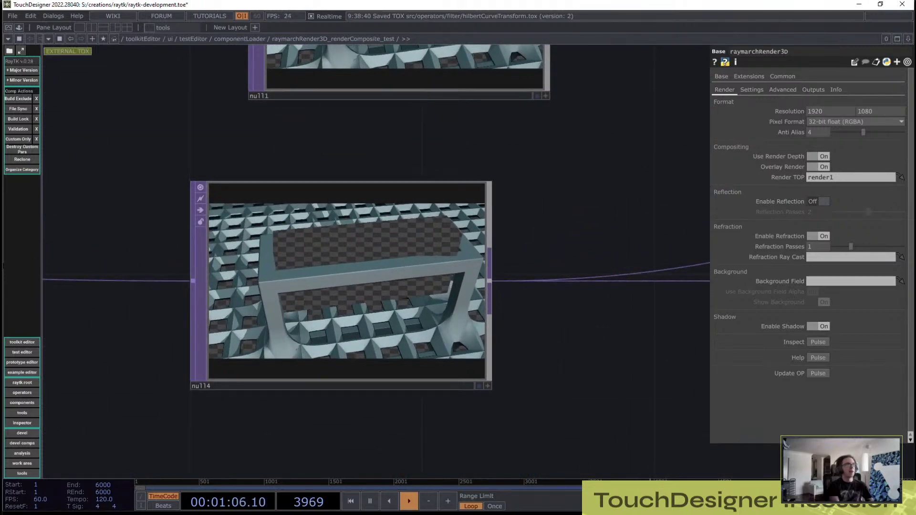
Step: Examine the composited box and raymarched geometry in the null1 TOP up close
drag(525, 143, 509, 418)
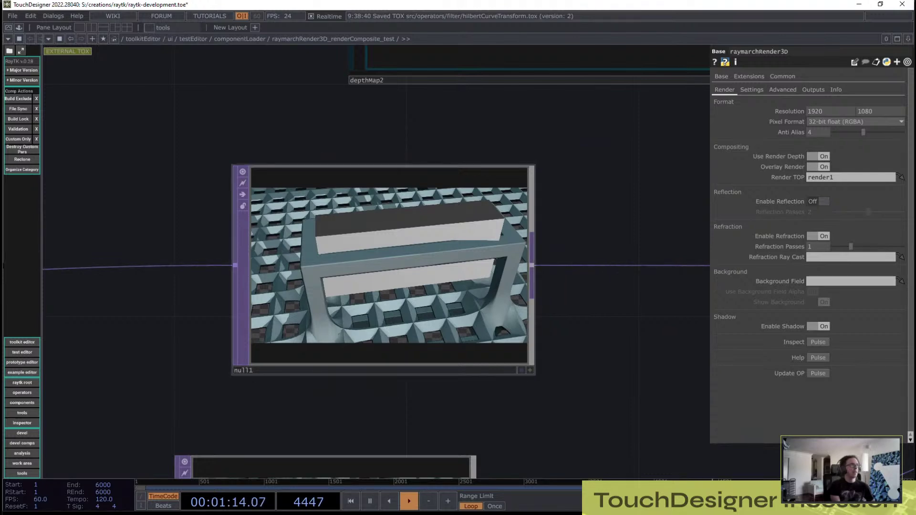
scroll(487, 238, up, 5)
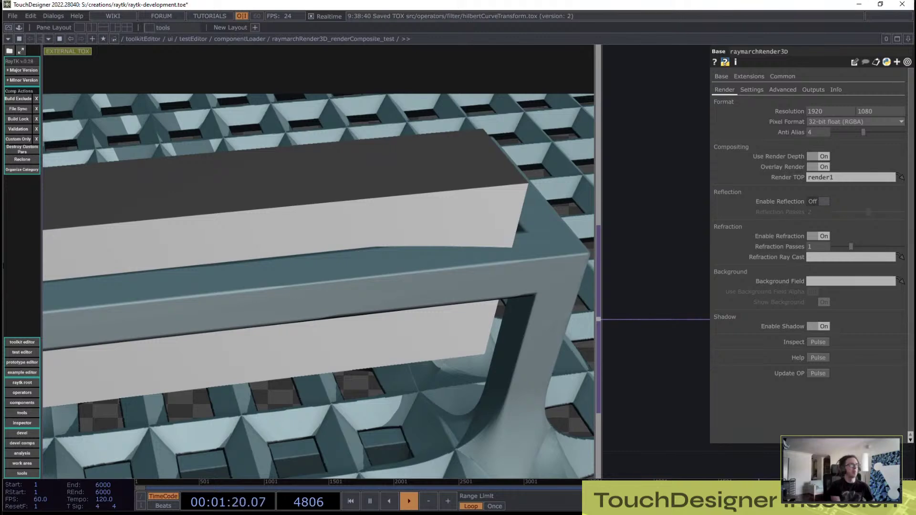
scroll(445, 288, down, 3)
scroll(519, 340, down, 1)
scroll(519, 348, down, 1)
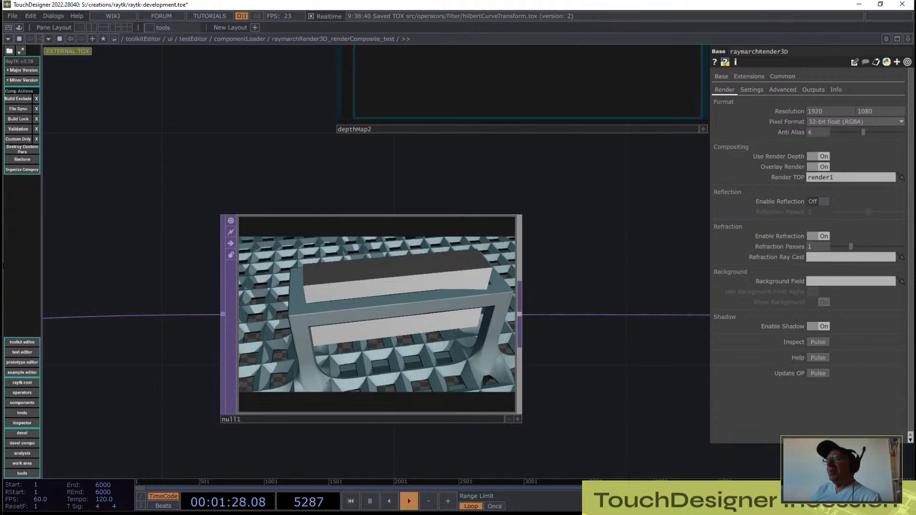
scroll(616, 386, down, 2)
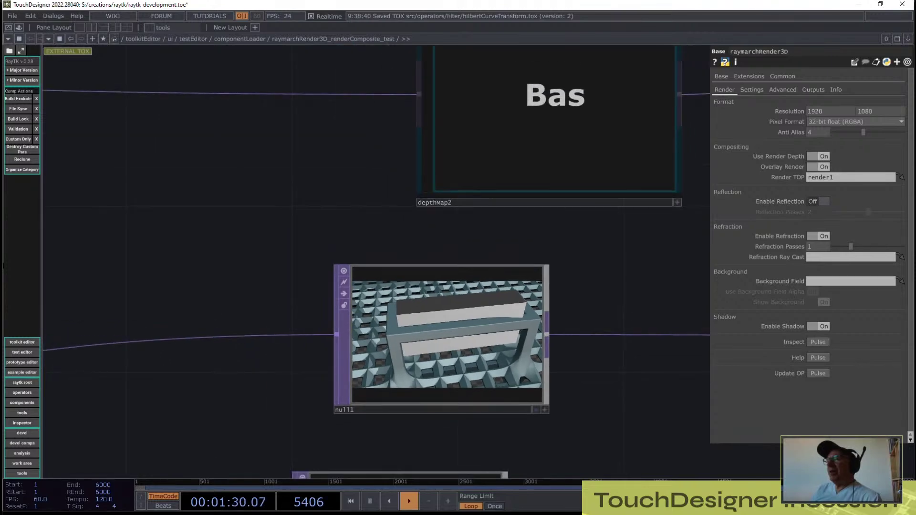
scroll(618, 384, down, 2)
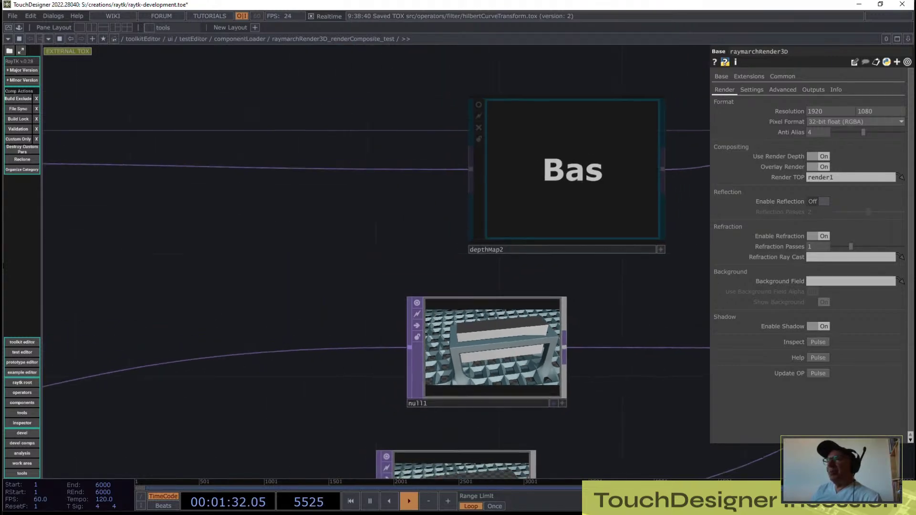
Step: Return to the raymarchRender3D operator and enter its internal network
drag(286, 286, 477, 175)
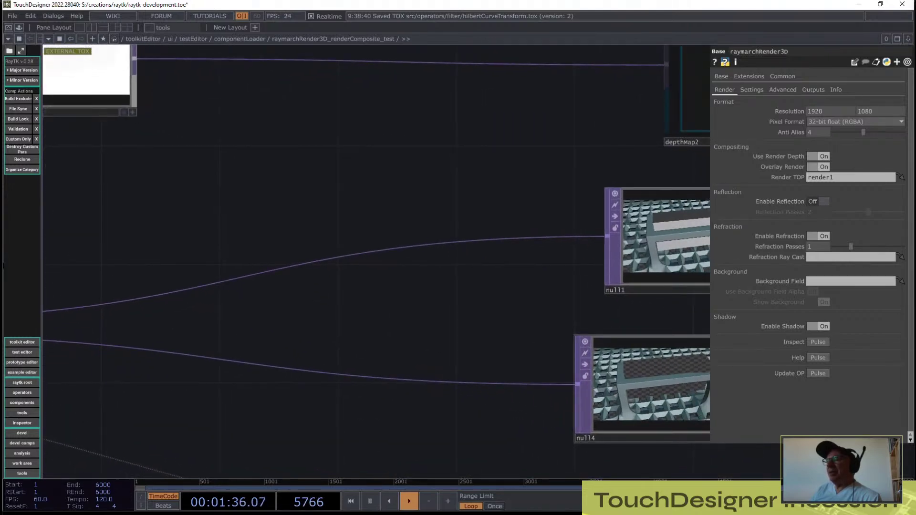
scroll(638, 384, down, 2)
click(638, 384)
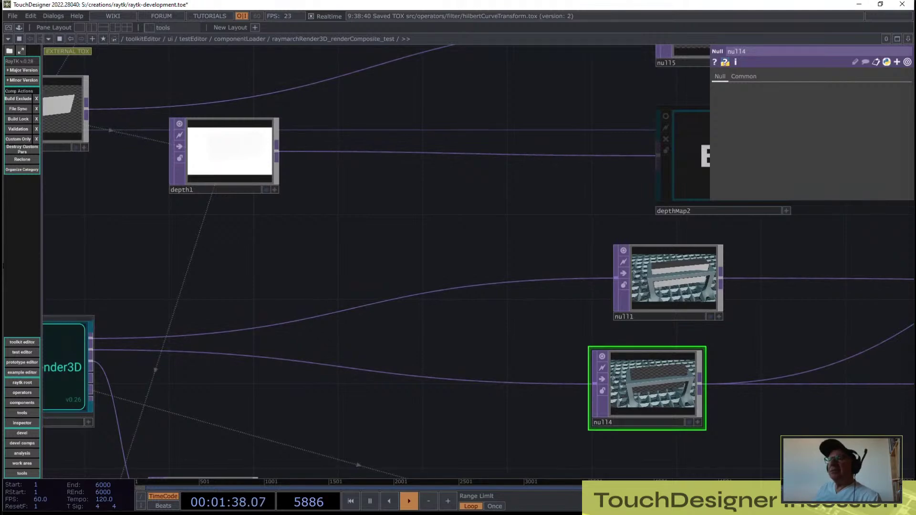
click(67, 367)
key(i)
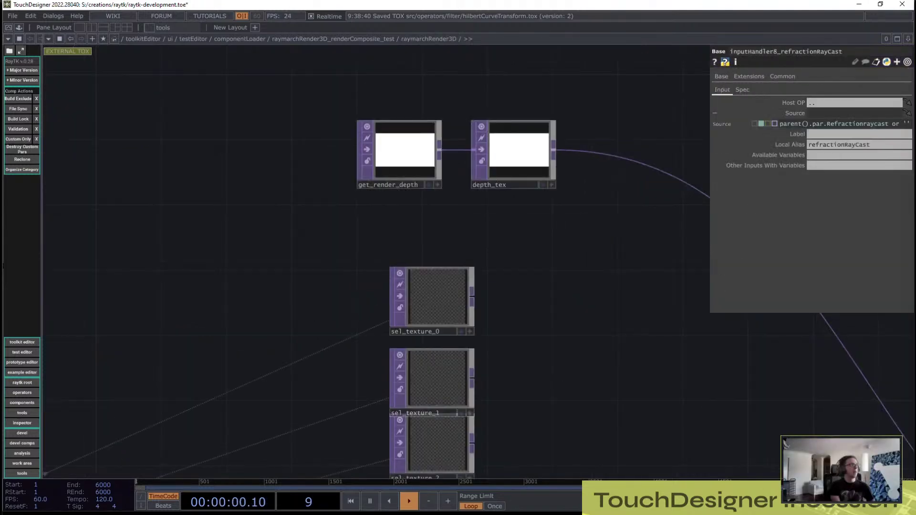
Step: Examine the get_render_depth and depth_tex TOPs and trace their connection to render_glsl
drag(899, 395, 411, 233)
scroll(411, 233, down, 4)
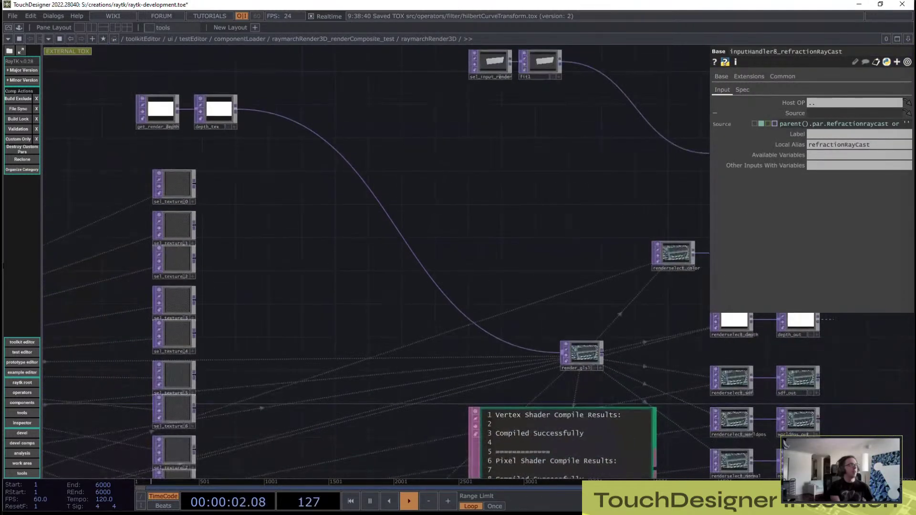
drag(210, 71, 443, 190)
scroll(444, 191, up, 4)
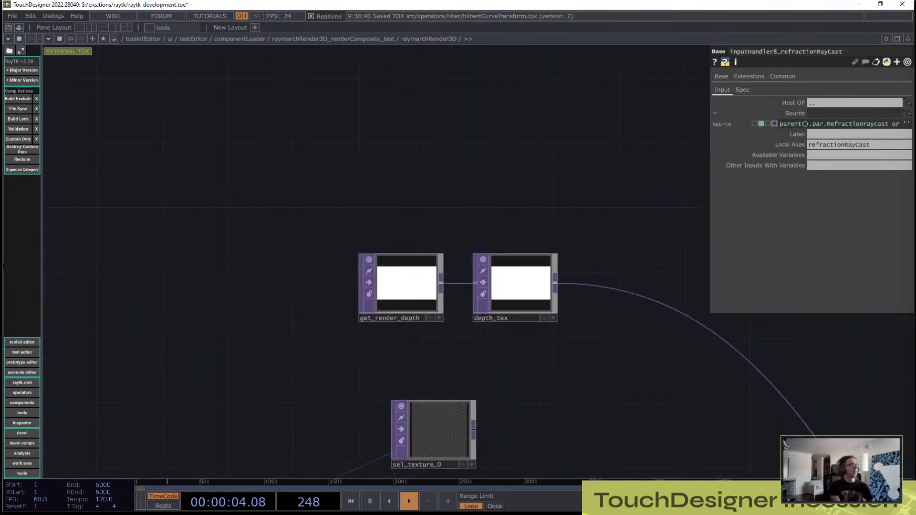
scroll(474, 268, up, 3)
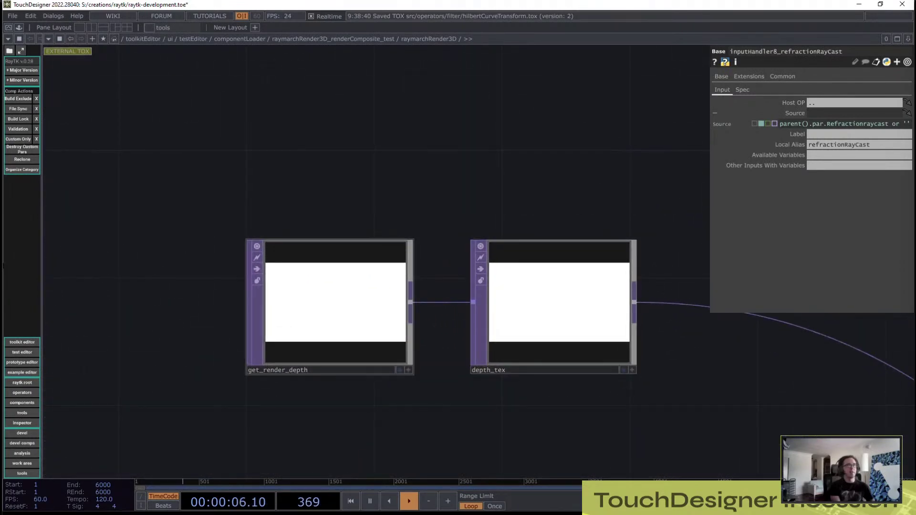
scroll(375, 298, down, 3)
drag(716, 448, 52, 66)
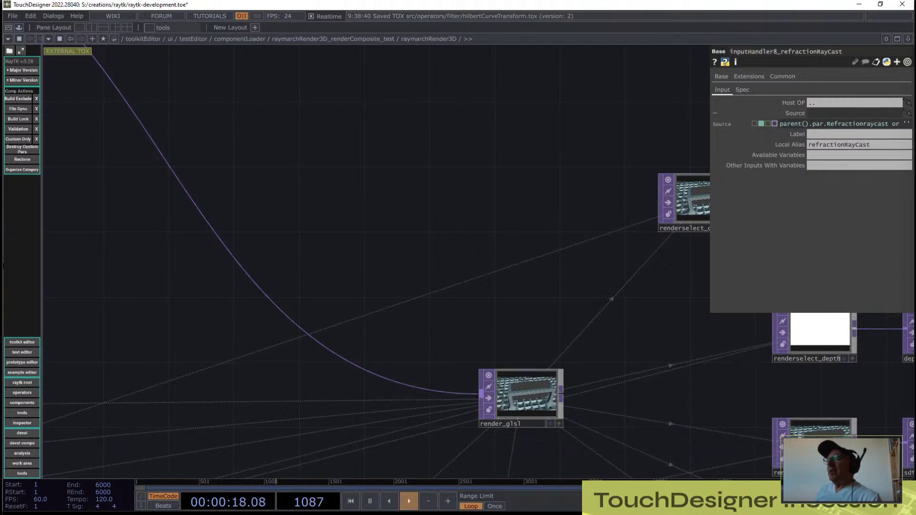
Step: Pause and resume the timeline, and return to the raymarchRender3D_renderComposite_test network to review null1 and its neighbouring nodes
click(409, 501)
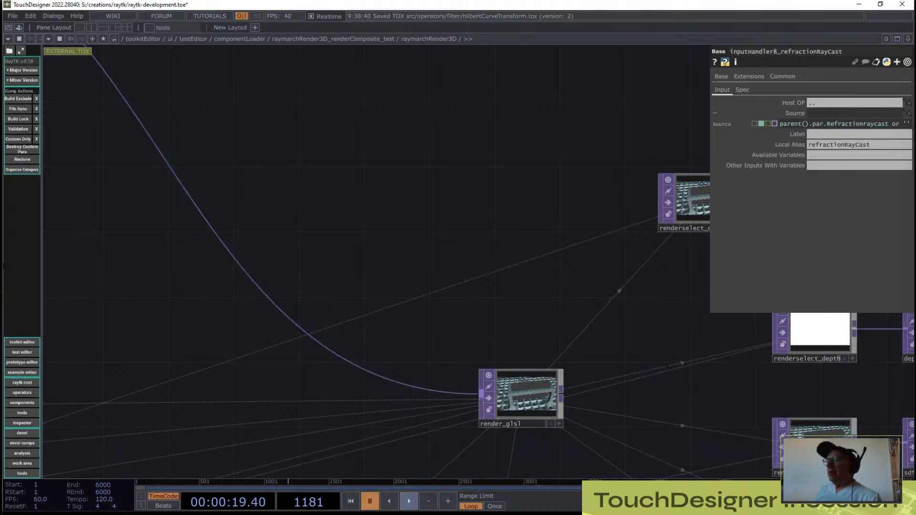
click(409, 501)
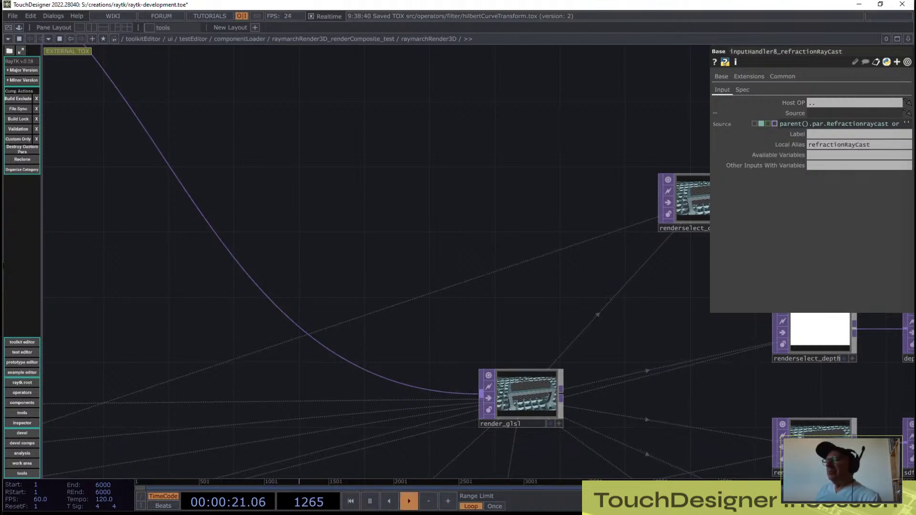
click(71, 39)
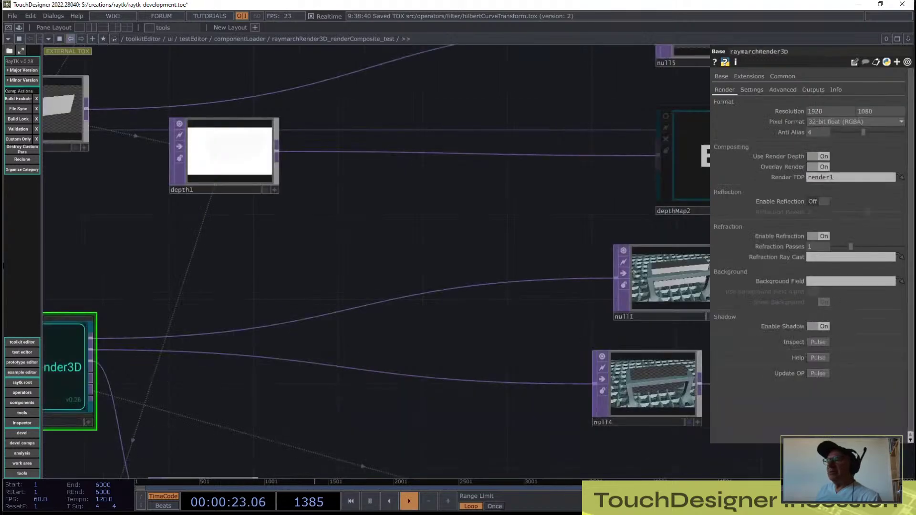
drag(477, 205, 254, 216)
scroll(464, 273, up, 5)
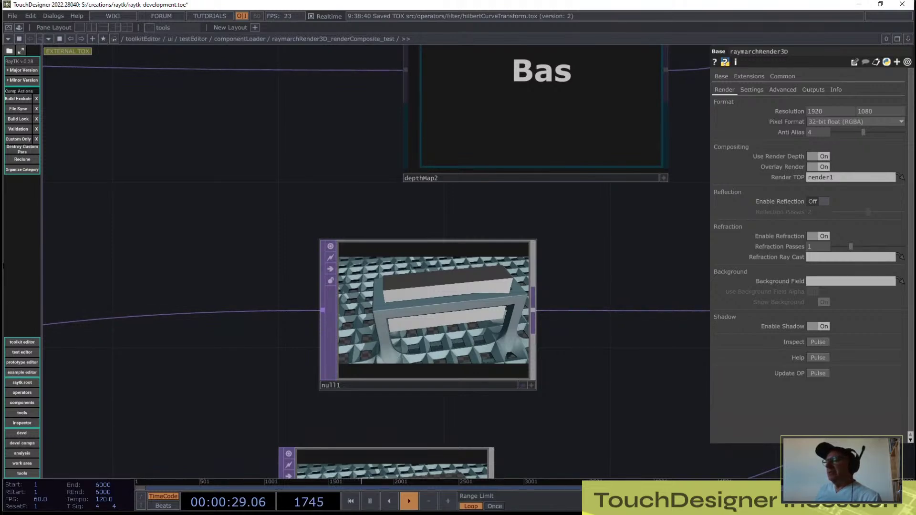
scroll(486, 306, down, 6)
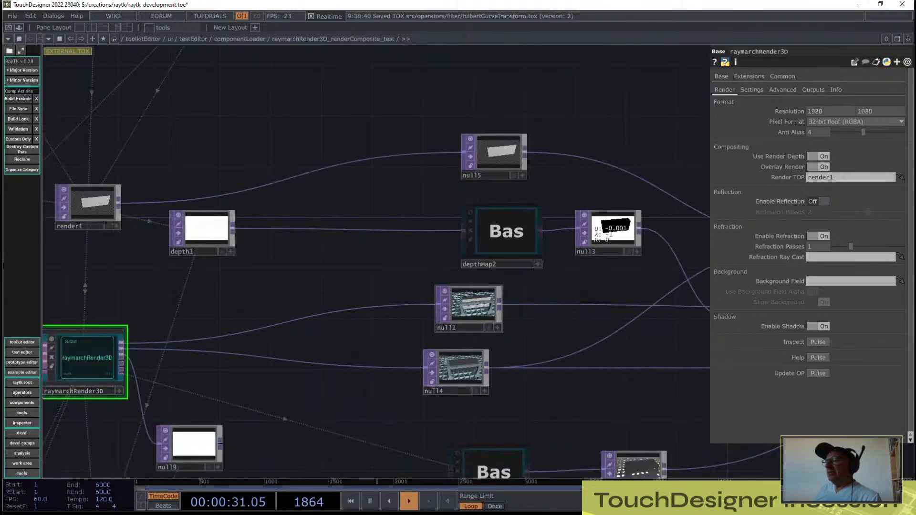
Step: Move the camera COMP down closer to render1, and view it briefly in a separate viewer window
drag(286, 281, 666, 363)
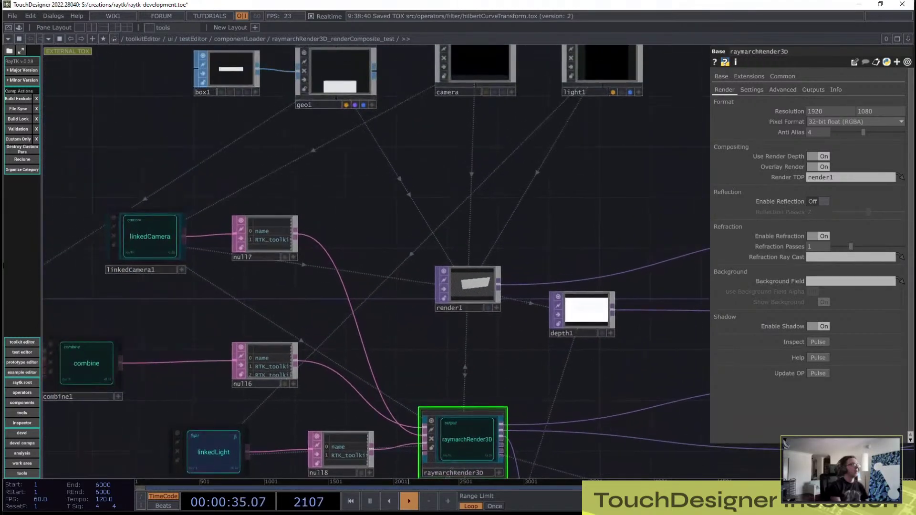
drag(475, 71, 488, 161)
right_click(489, 158)
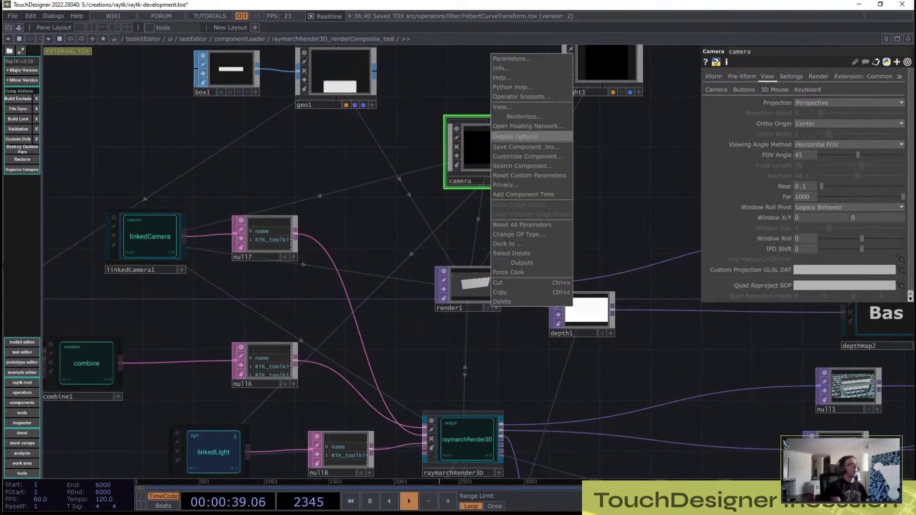
click(501, 106)
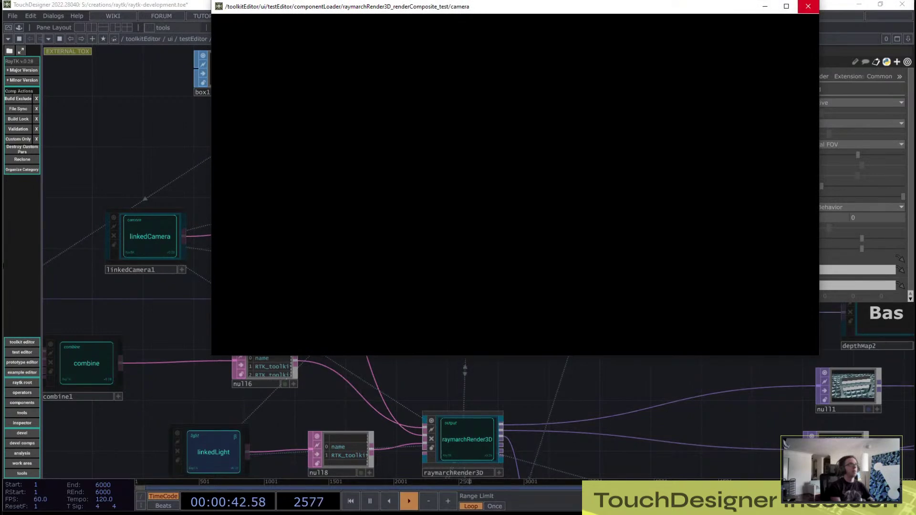
click(808, 7)
Step: Enlarge the null1 TOP's node to give the composited render a bigger preview
drag(644, 229, 267, 193)
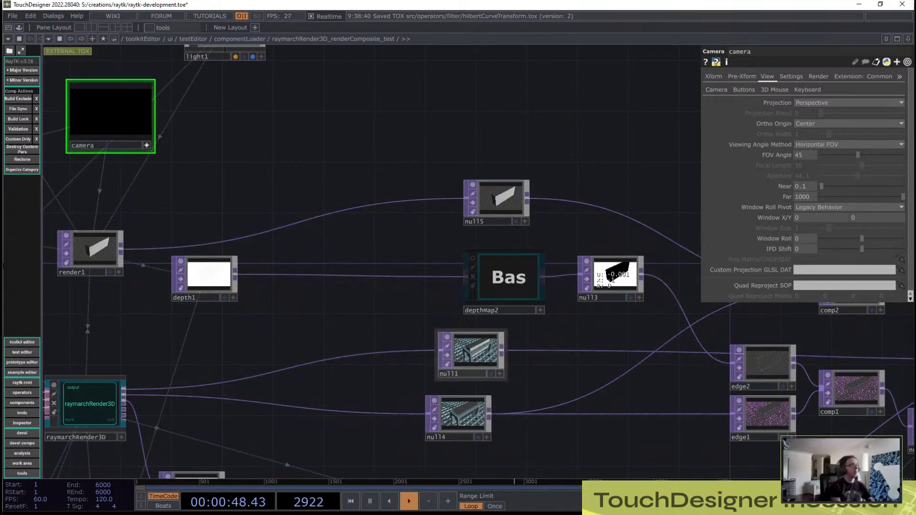
drag(438, 332, 297, 215)
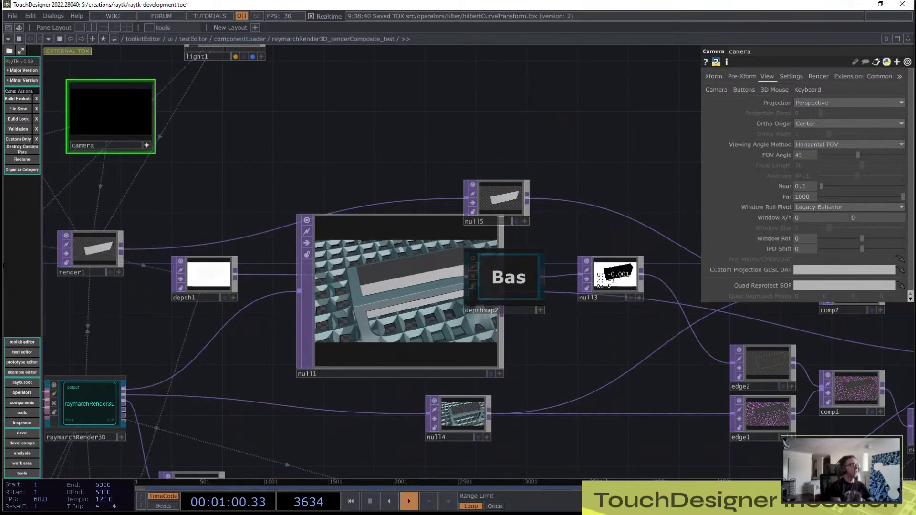
Step: Set light1's translate X to 4.1 and translate Z to 9
drag(158, 205, 361, 214)
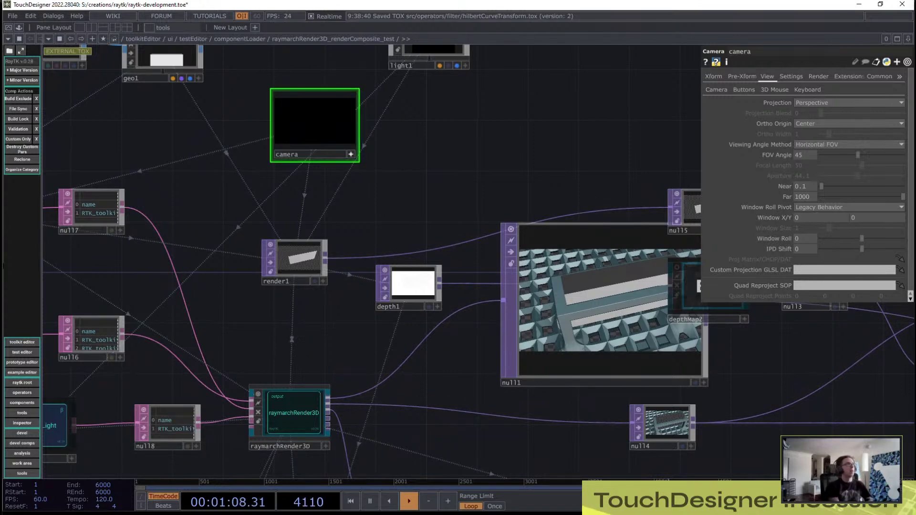
drag(444, 181, 450, 203)
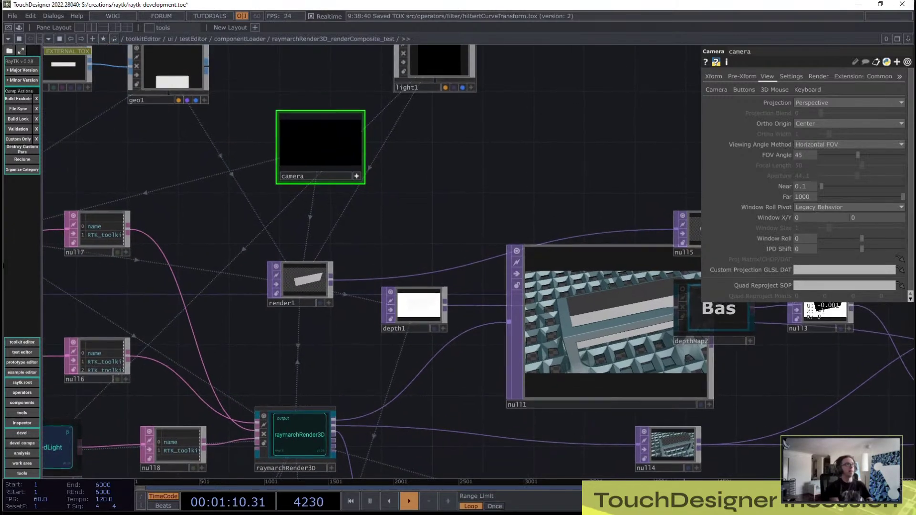
click(434, 80)
middle_drag(818, 110, 814, 97)
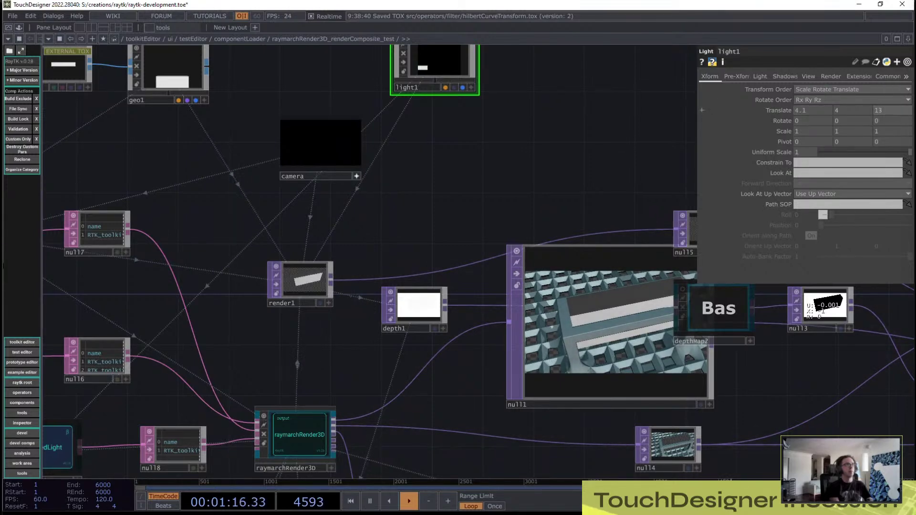
middle_drag(891, 110, 893, 98)
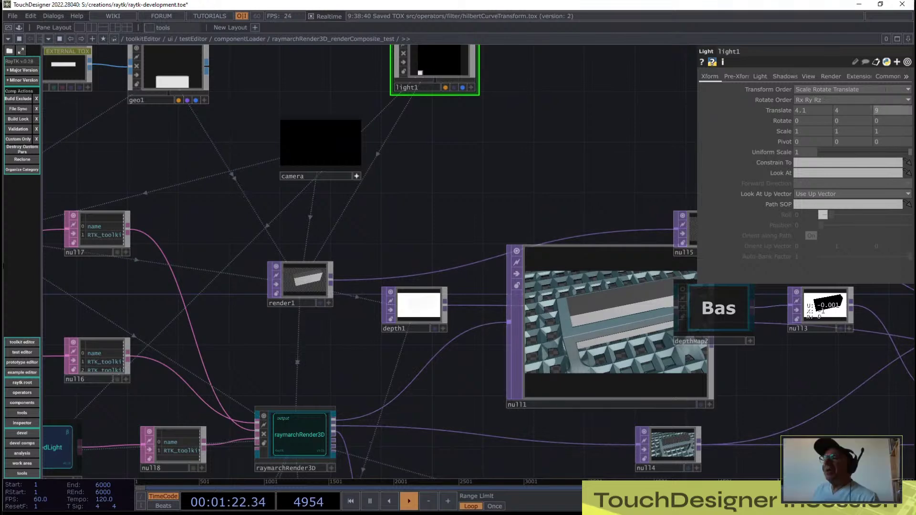
Step: Look through raymarchRender3D's Extensions, Common and Base parameter pages, and return to its Render page
drag(573, 182, 762, 157)
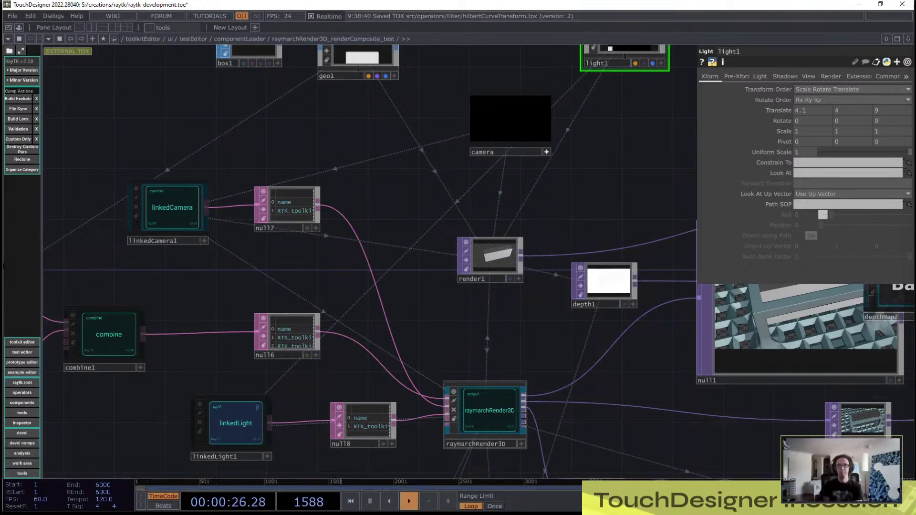
click(487, 436)
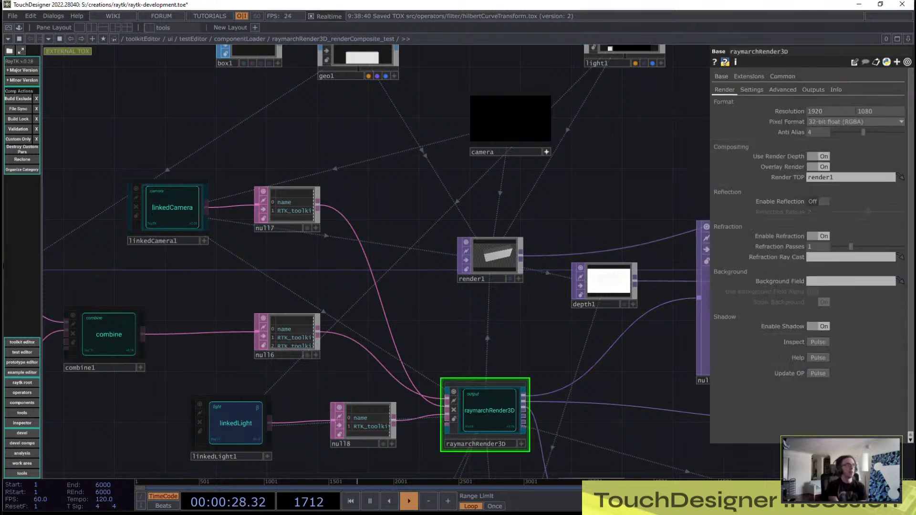
scroll(515, 457, up, 5)
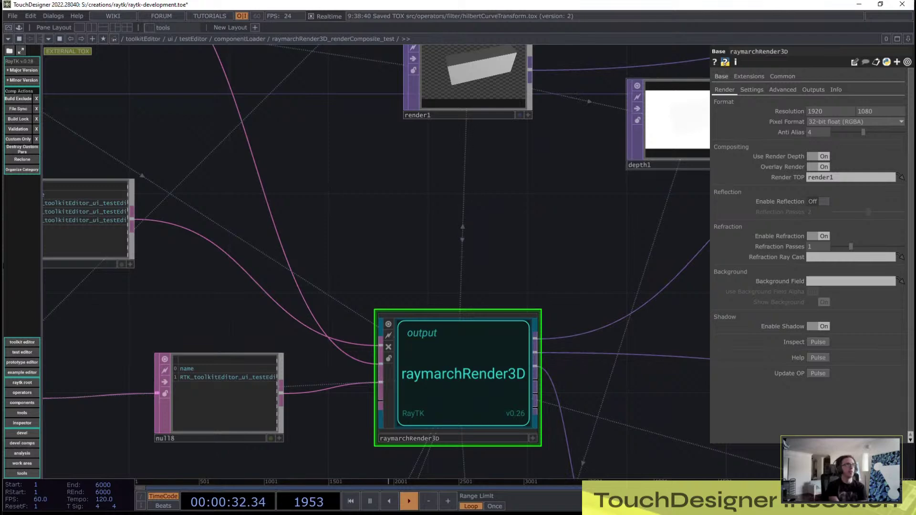
click(720, 76)
click(748, 76)
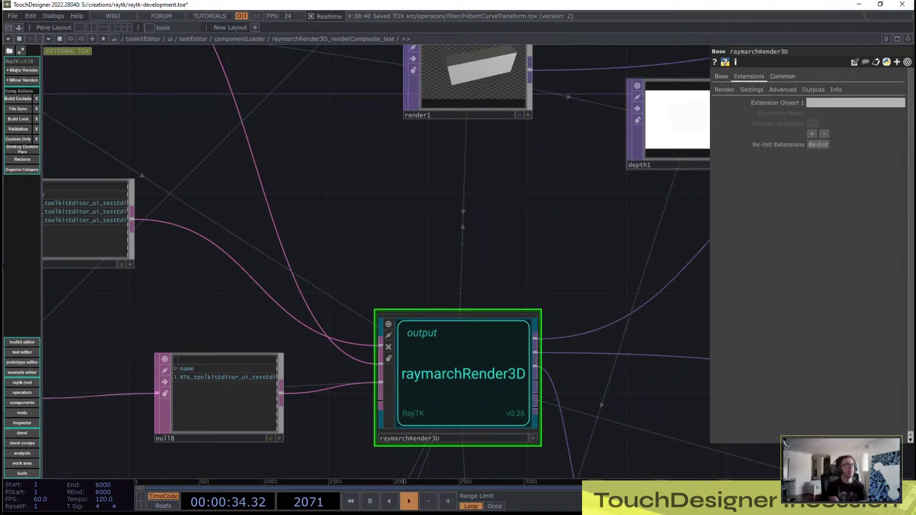
click(782, 76)
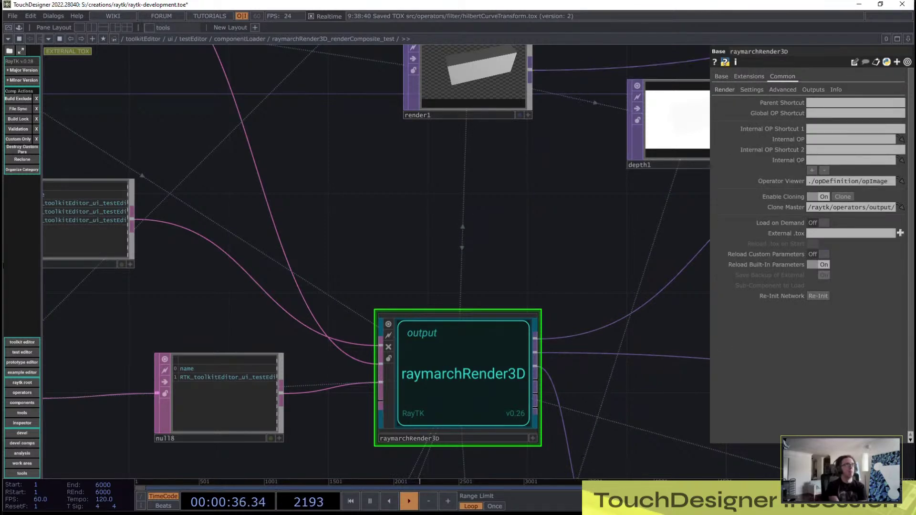
click(720, 76)
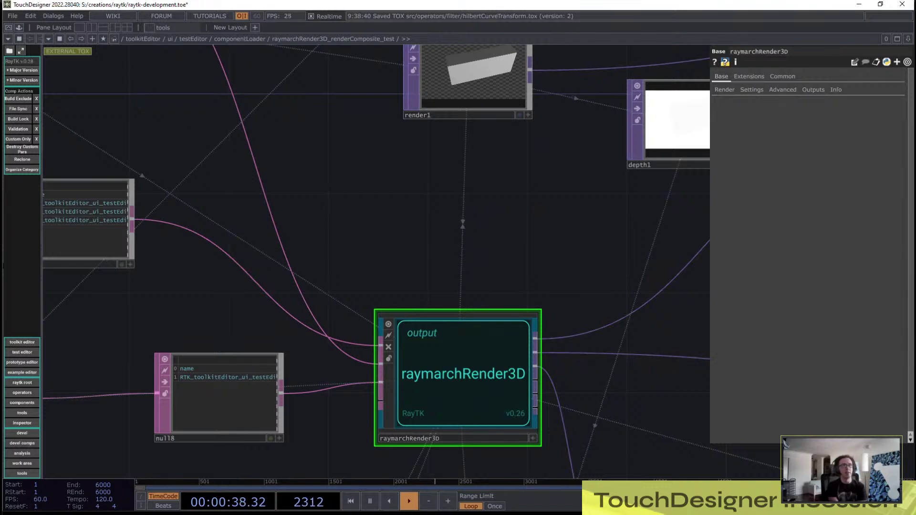
click(724, 89)
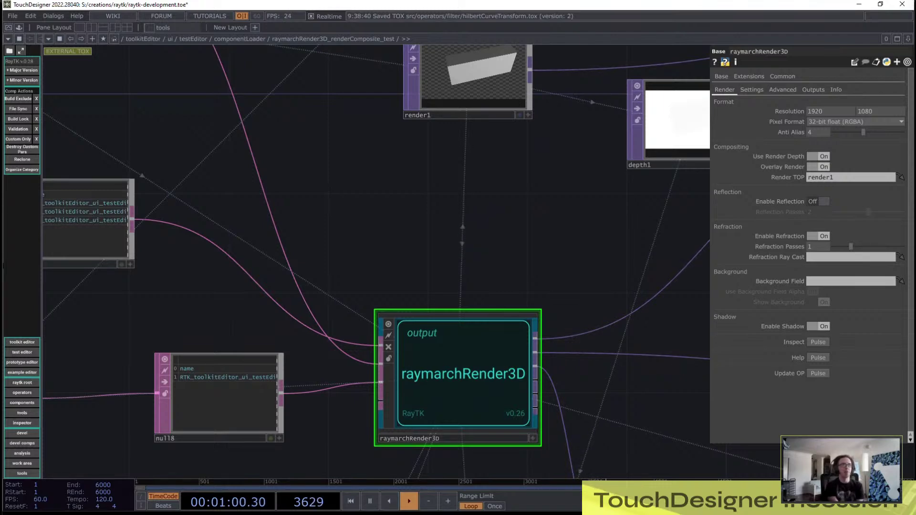
Step: Widen the parameter pane, go inside raymarchRender3D, and locate its opDefinition component in the internal network
drag(709, 247, 688, 246)
drag(606, 248, 258, 183)
scroll(512, 343, down, 3)
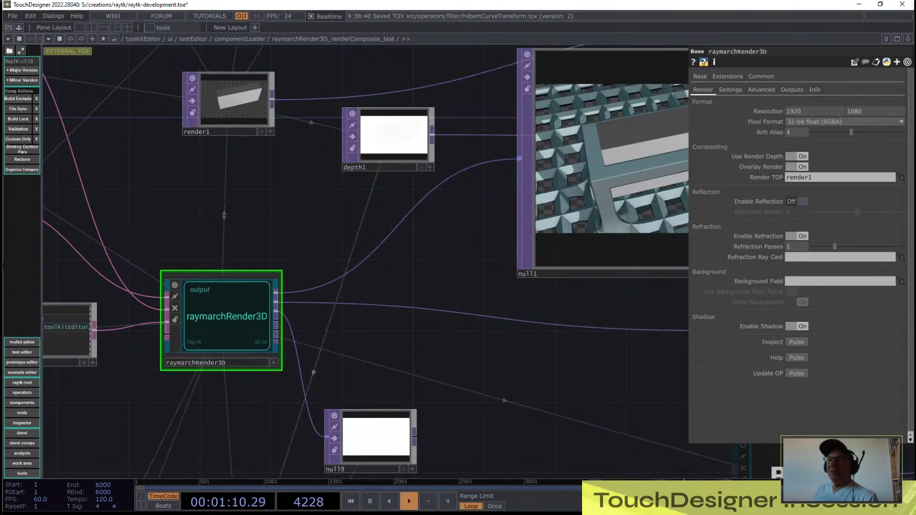
key(i)
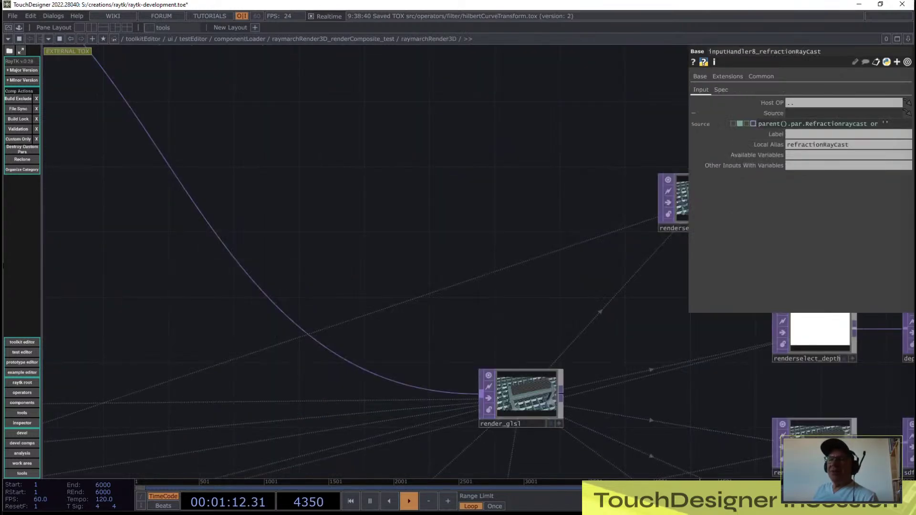
drag(286, 215, 558, 358)
drag(409, 206, 772, 267)
scroll(463, 240, down, 3)
drag(166, 267, 645, 251)
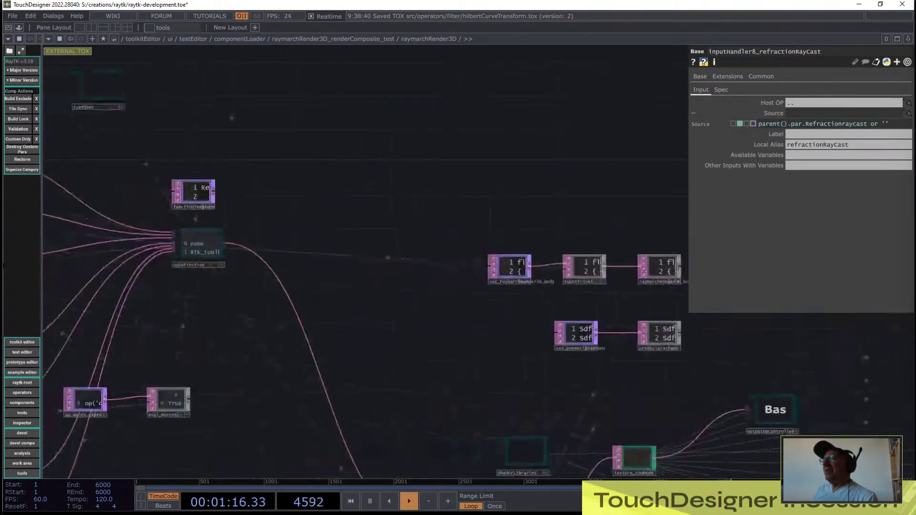
drag(286, 238, 472, 285)
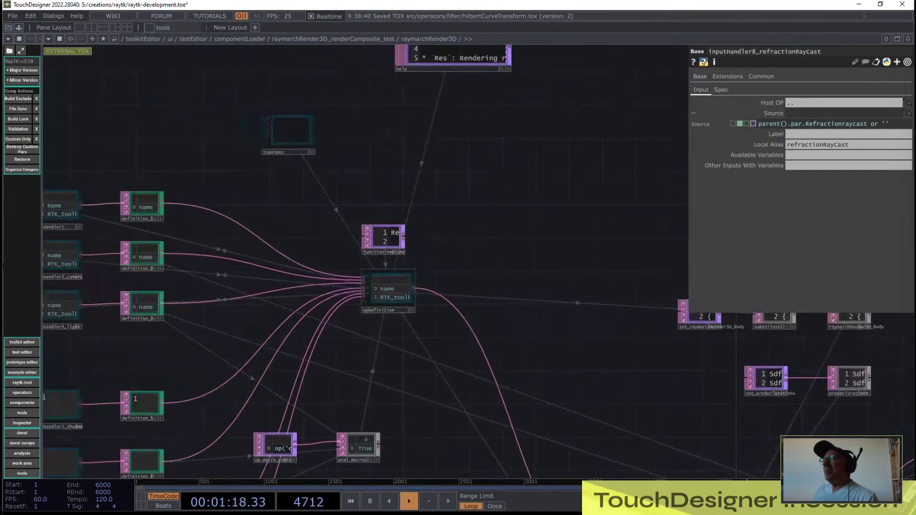
Step: Go inside opDefinition and examine its opImage component up close
click(389, 292)
key(i)
scroll(172, 82, up, 10)
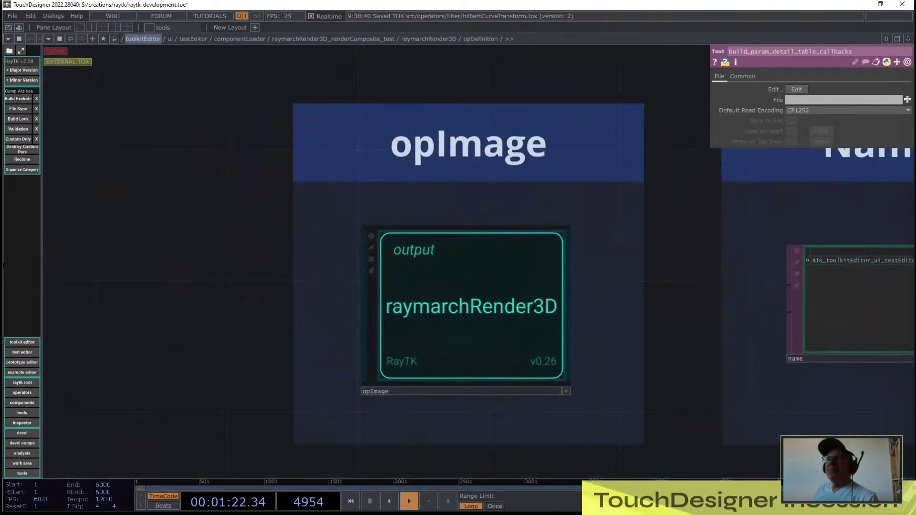
Step: View raymarchRender3D's Common parameters in a separate window, compare its Operator Viewer path with the selected opImage component, and close the window
right_click(422, 39)
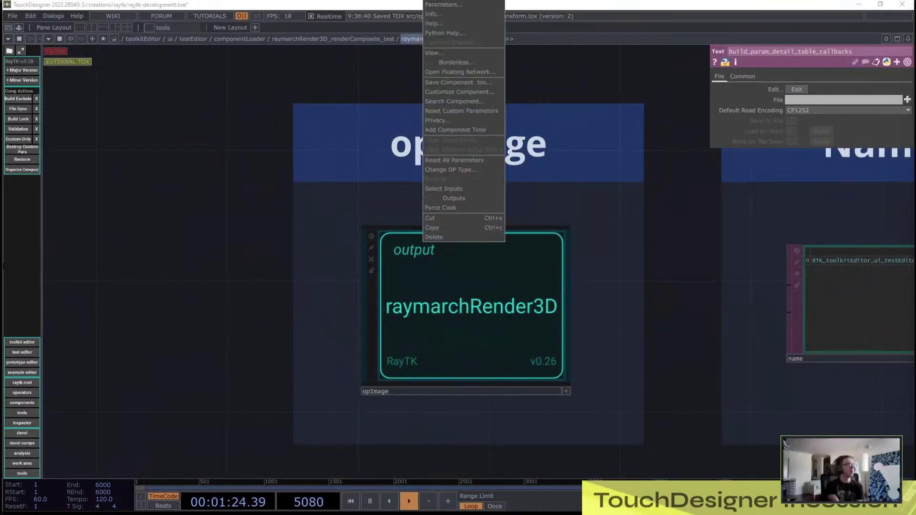
click(435, 5)
drag(429, 11, 150, 96)
click(141, 135)
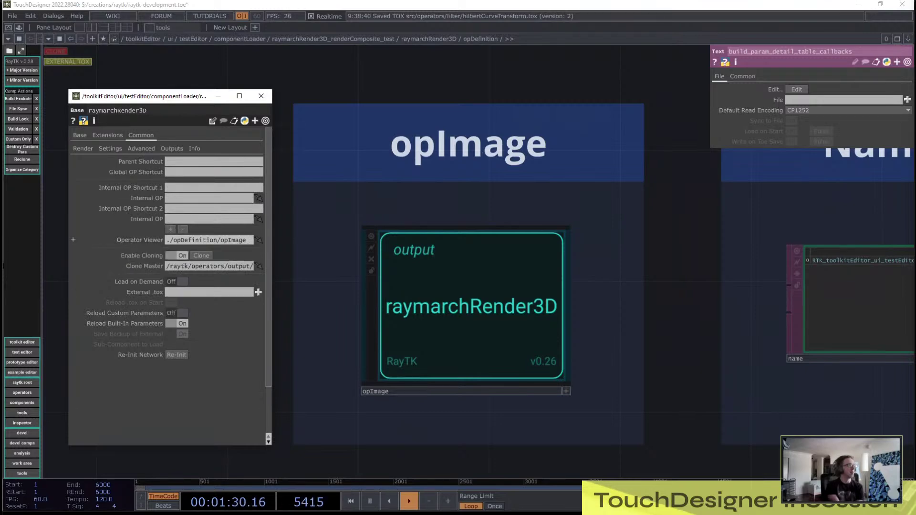
click(466, 307)
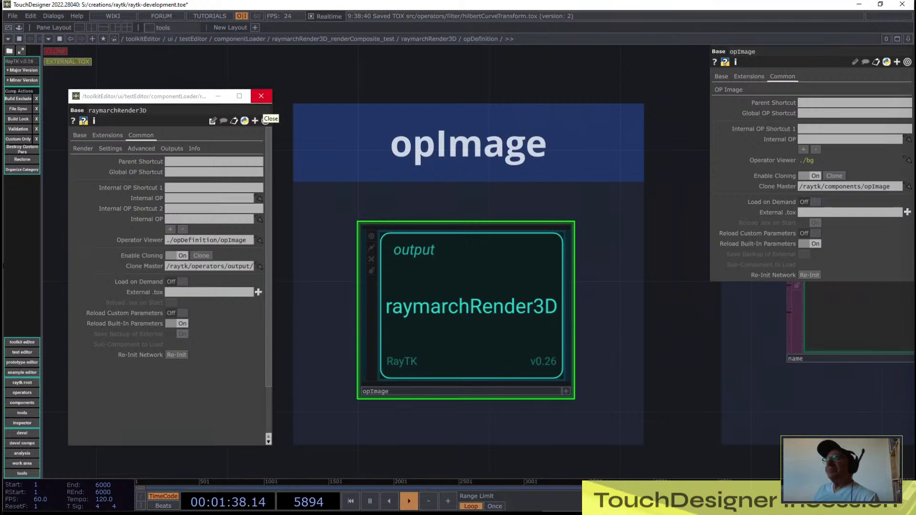
click(262, 98)
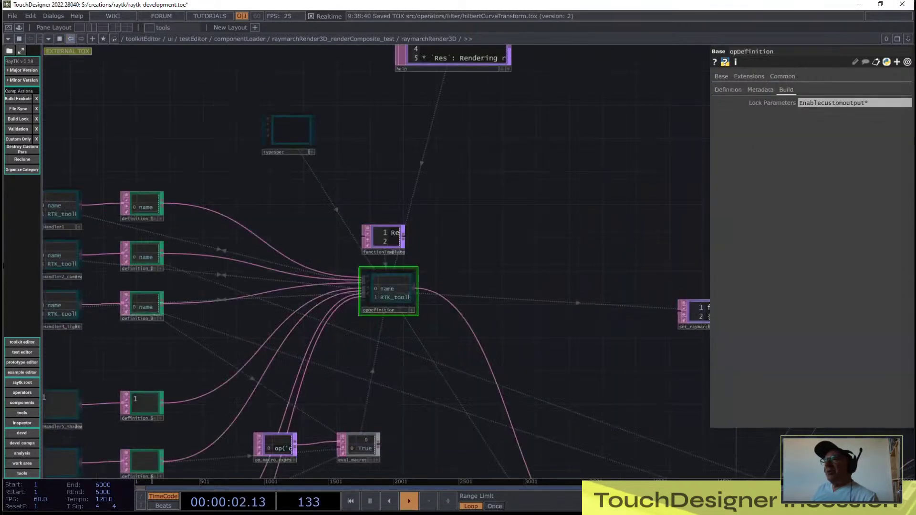
Step: Return to the raymarchRender3D_renderComposite_test network and pause the timeline
click(71, 39)
click(70, 39)
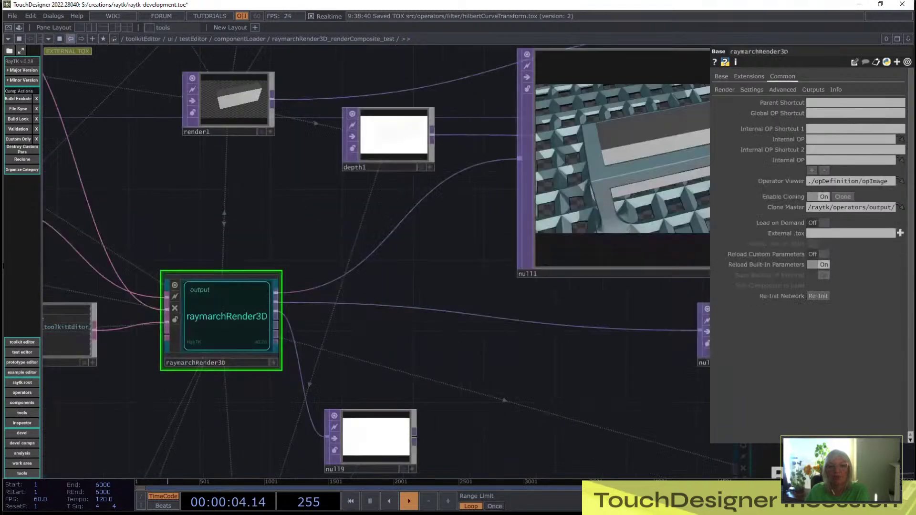
click(369, 501)
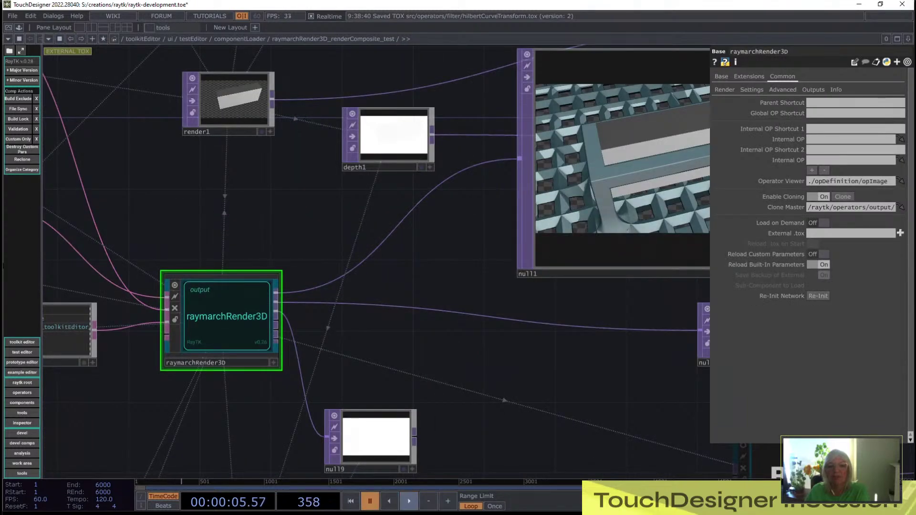
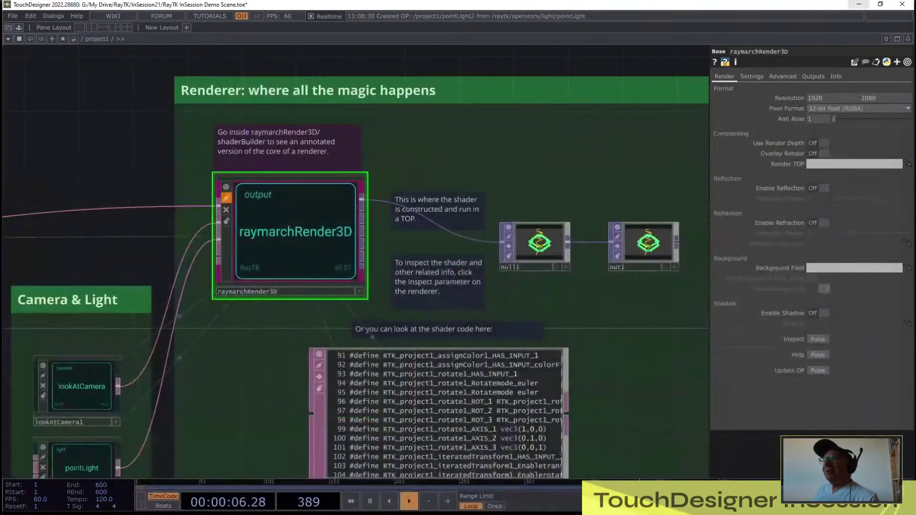
Step: Bring RayTKSnippets-0.27.tox into project1 of the RayTK InSession Demo Scene, in the empty area below the existing network
scroll(451, 150, down, 7)
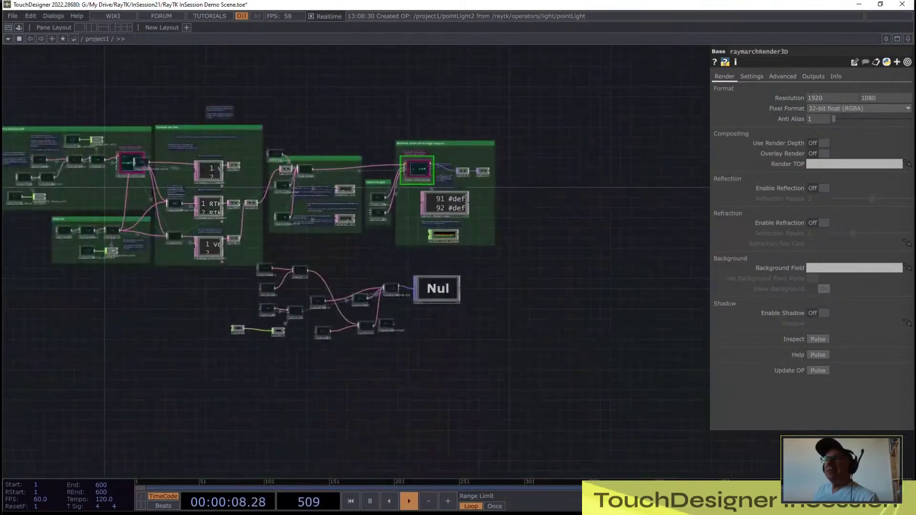
key(alt+Tab)
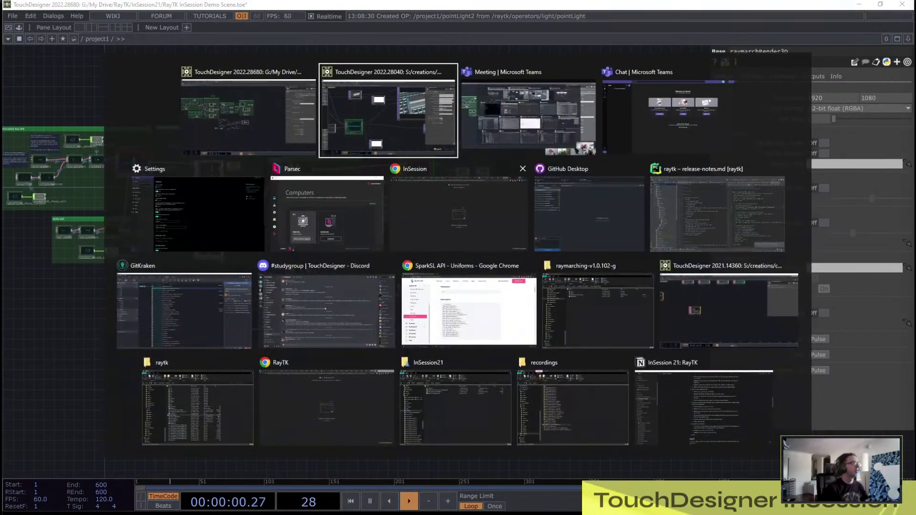
click(458, 214)
key(alt+Tab)
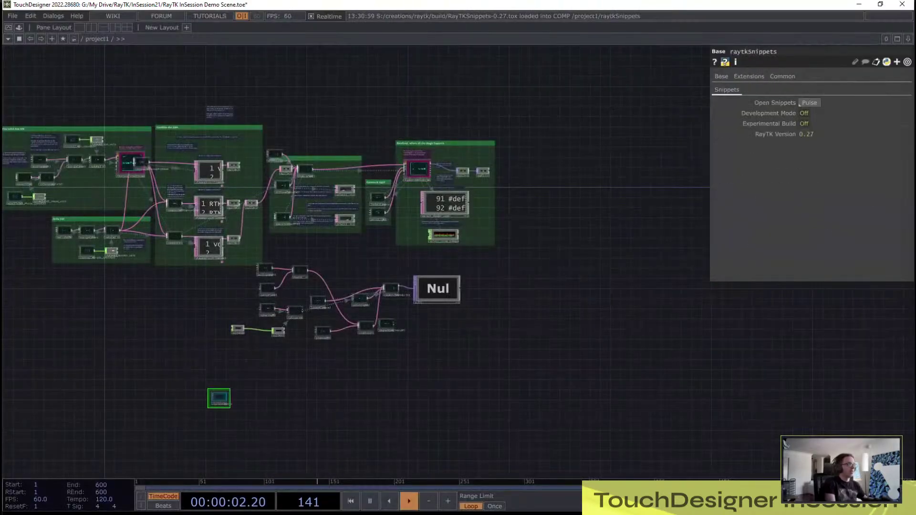
Step: Launch the RayTK Snippets browser from raytkSnippets, move it clear of the parameters, and open the combine (cmb) snippet
click(807, 103)
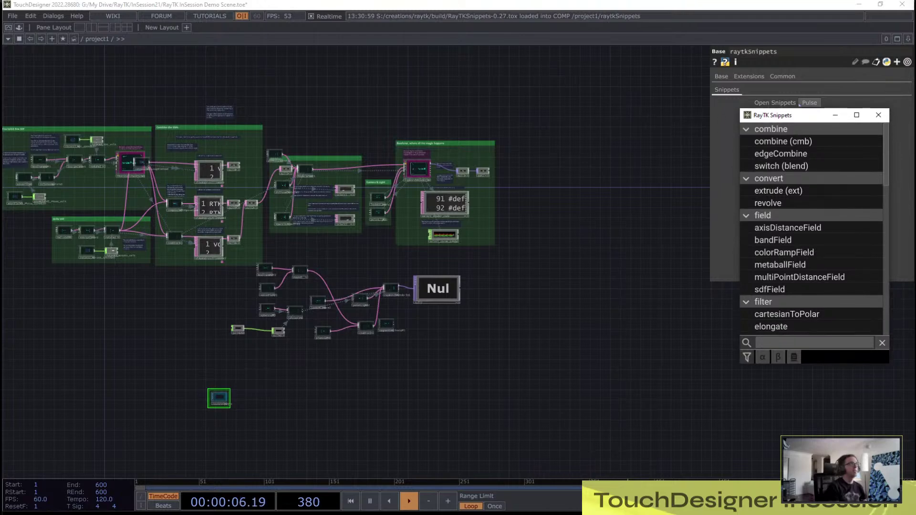
drag(793, 122, 123, 136)
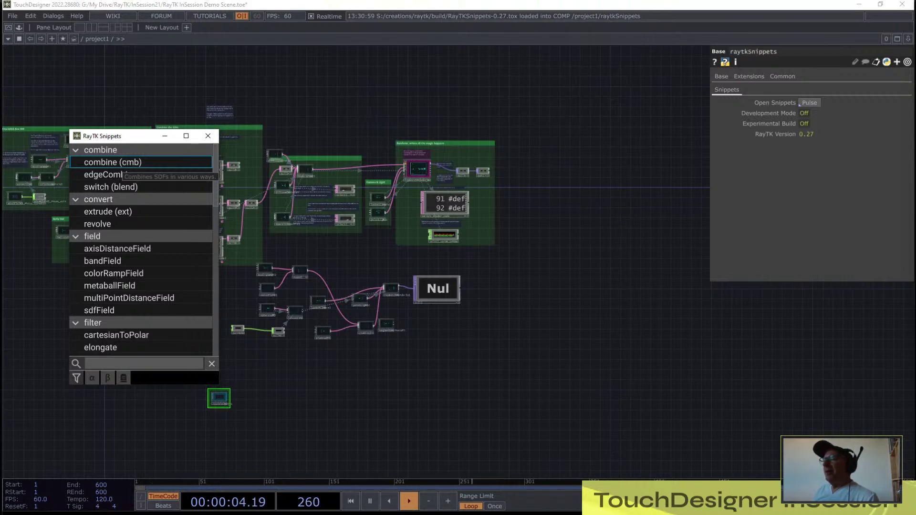
click(117, 164)
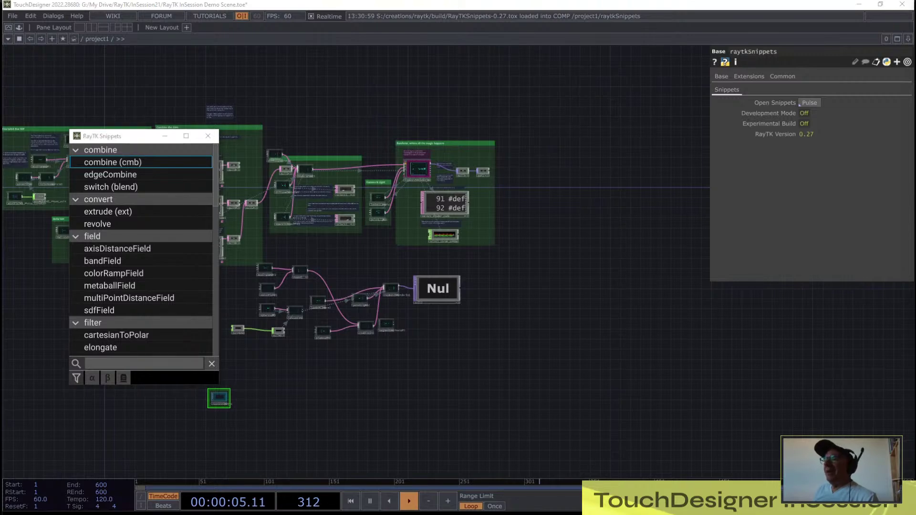
Step: Look over the combine snippet network and its 2D SDF union and intersect examples
scroll(491, 61, up, 2)
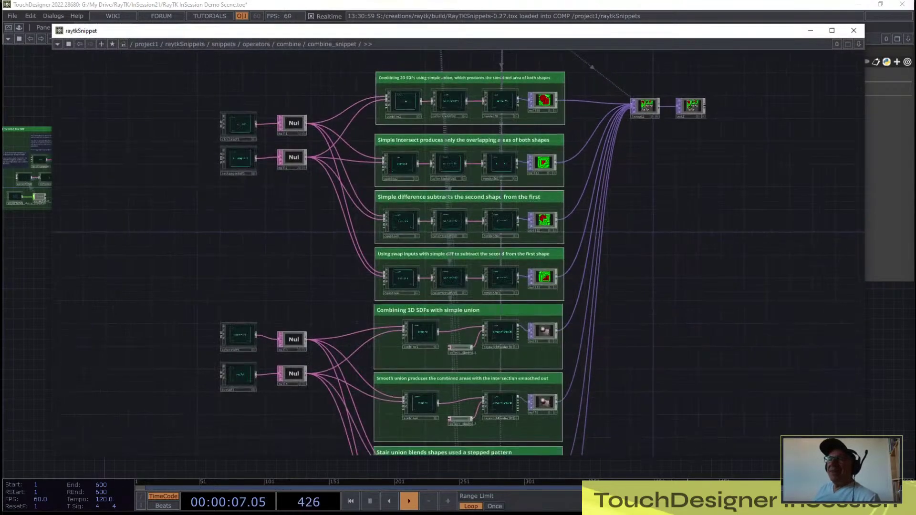
drag(577, 145, 574, 263)
scroll(574, 264, up, 4)
scroll(578, 232, up, 2)
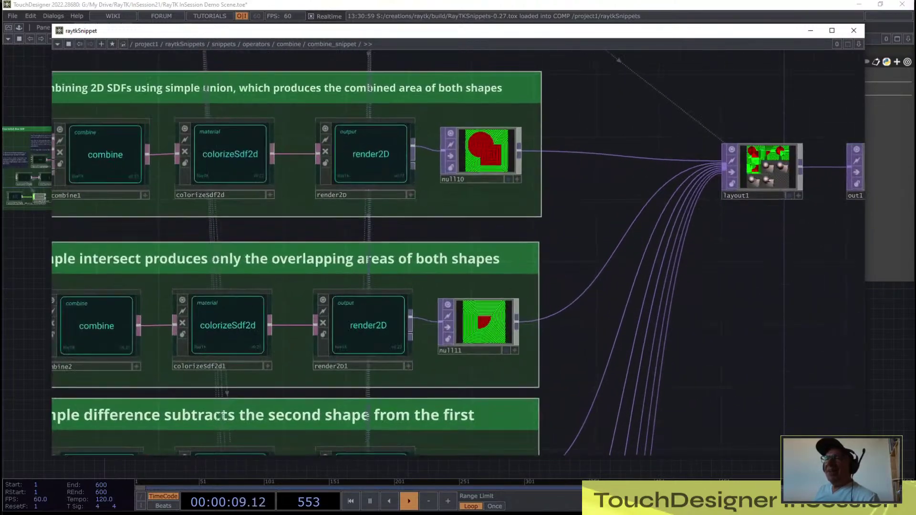
key(h)
scroll(394, 324, up, 2)
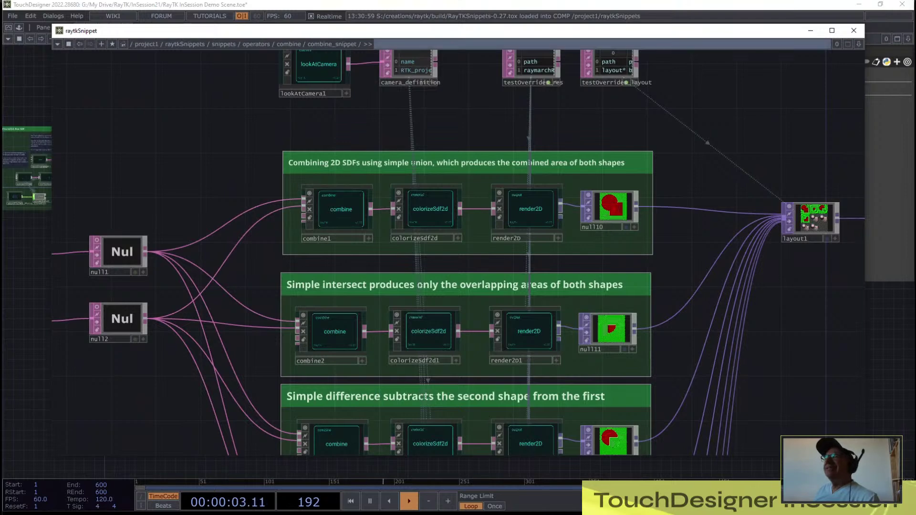
Step: Rearrange the combine snippet and RayTK Snippets windows so the snippet list stays accessible beside the network
drag(391, 36, 413, 25)
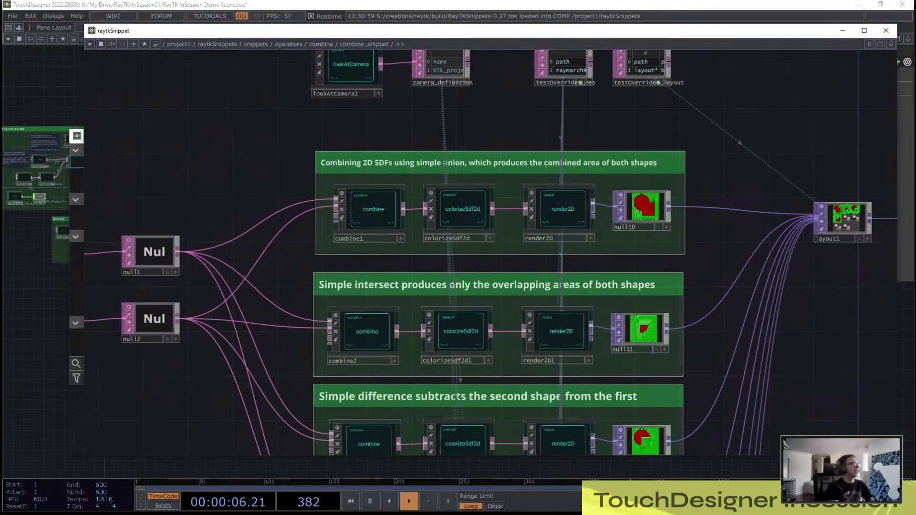
drag(91, 136, 39, 122)
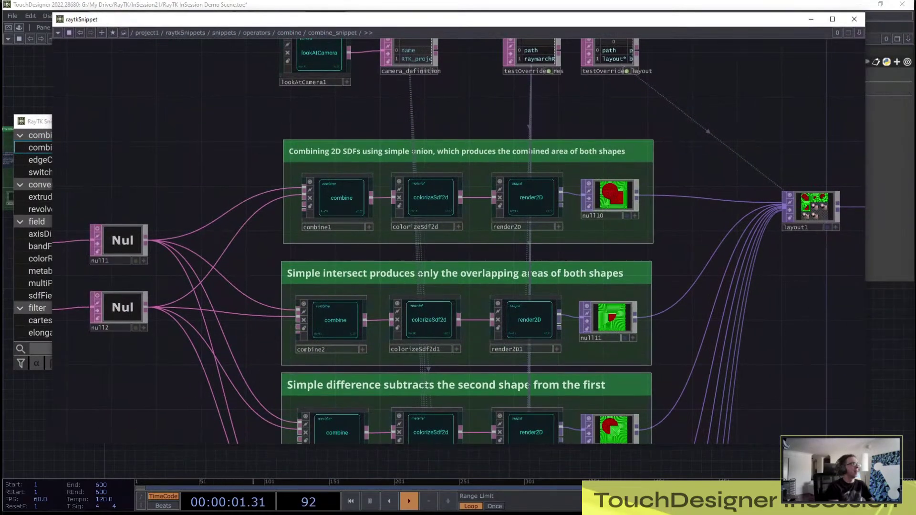
Step: Examine the combine snippet's 2D examples: simple union, simple intersect, simple difference and difference with swapped inputs
drag(472, 334, 434, 266)
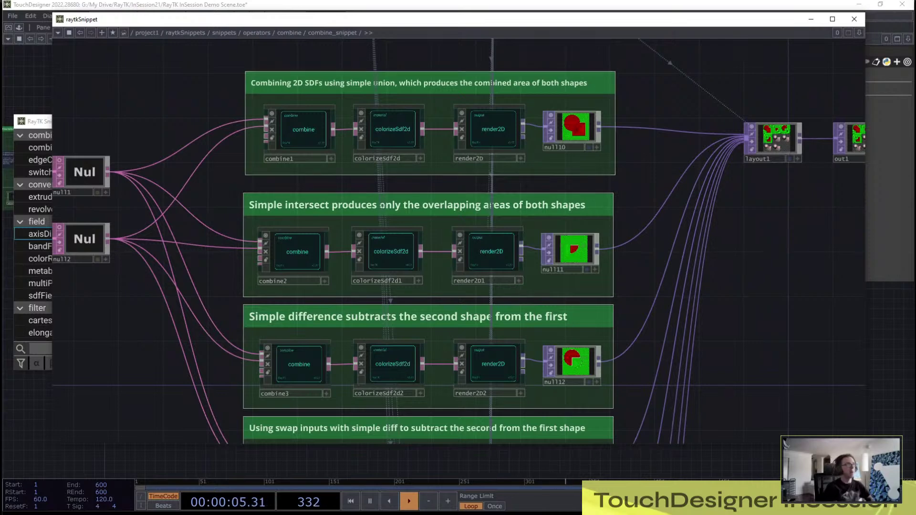
drag(539, 57, 539, 133)
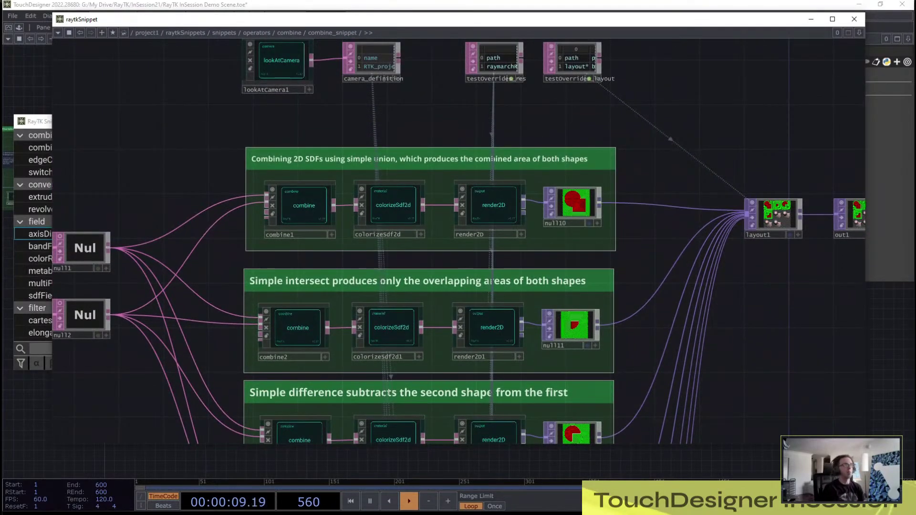
drag(563, 260, 540, 204)
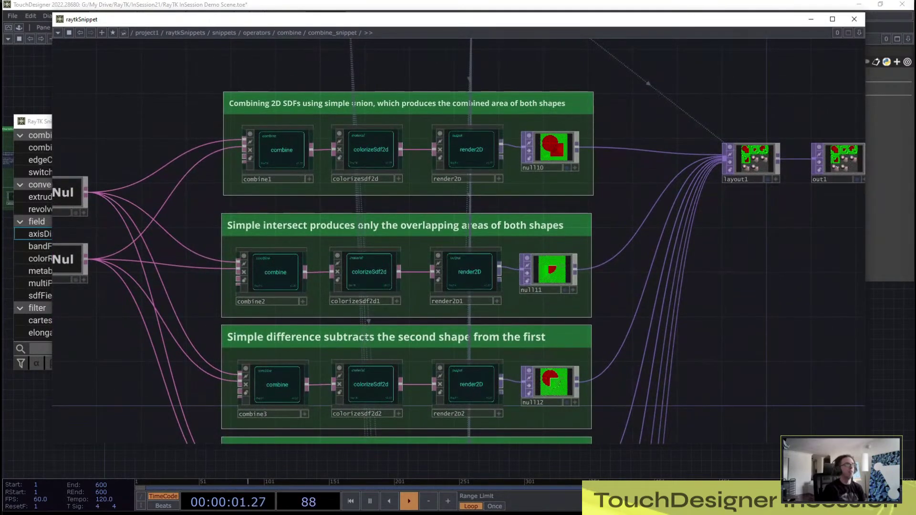
scroll(563, 123, up, 2)
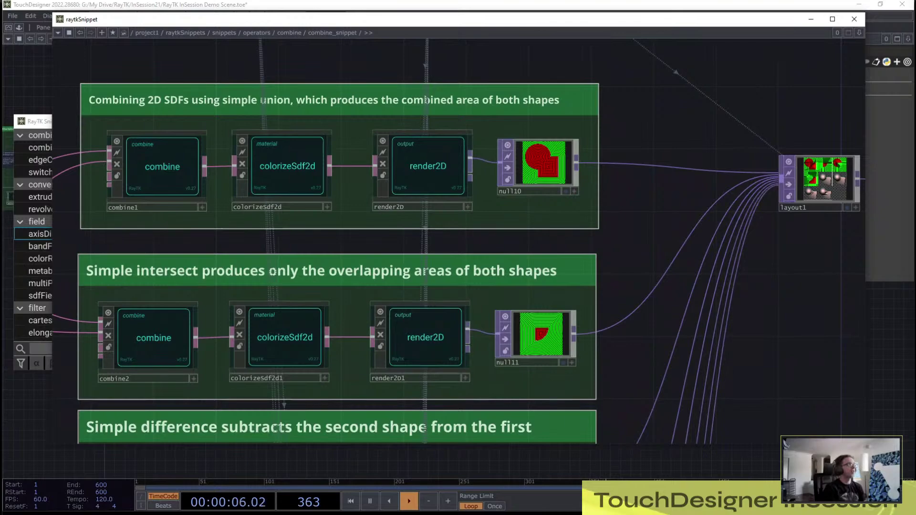
drag(620, 334, 603, 129)
drag(525, 372, 522, 193)
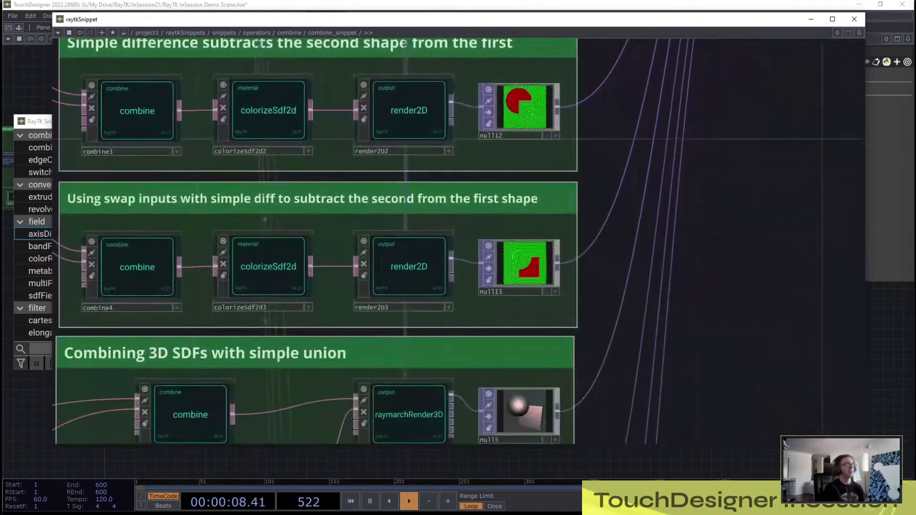
Step: Examine the combine snippet's 3D examples for simple union, smooth union and stair union
drag(467, 403, 532, 248)
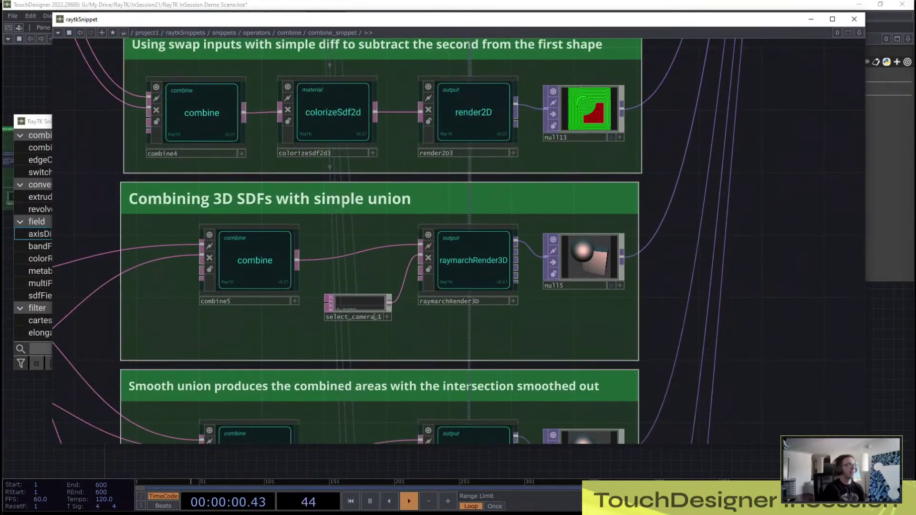
drag(482, 410, 451, 176)
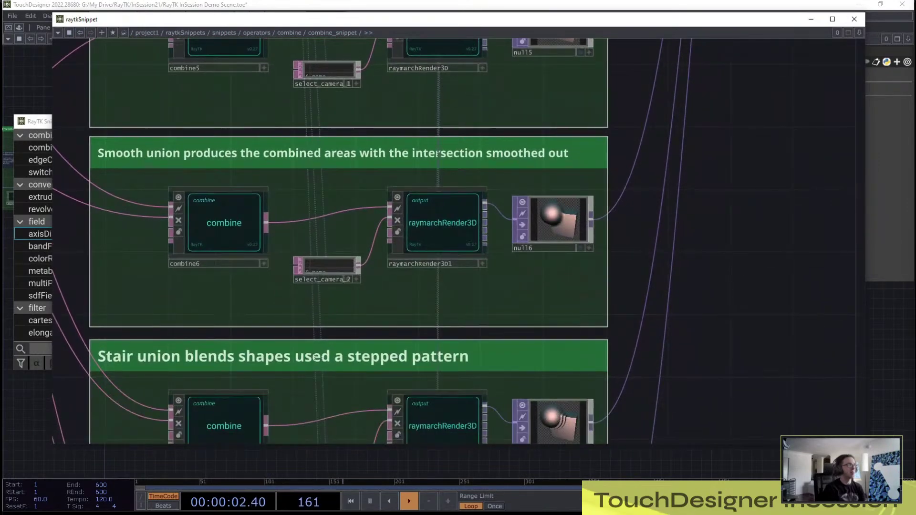
drag(634, 377, 591, 164)
drag(615, 334, 628, 205)
scroll(390, 307, up, 5)
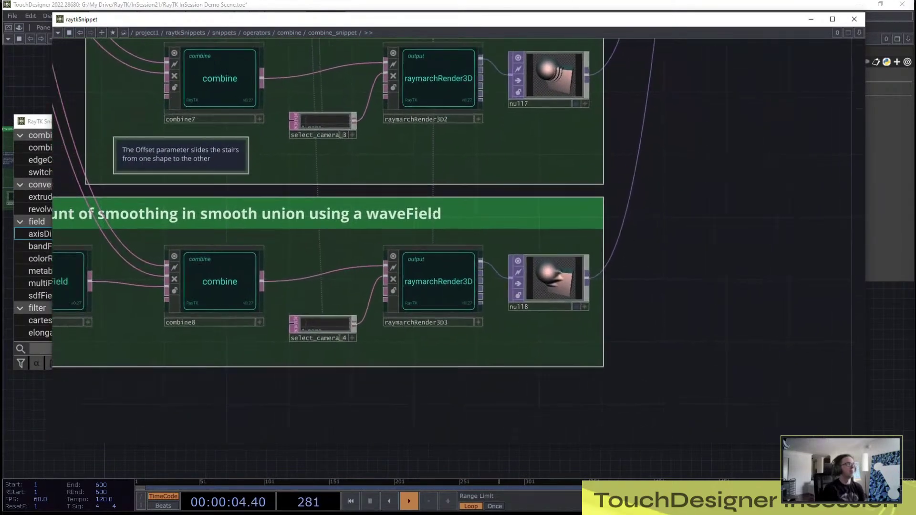
Step: Inspect the example that varies smooth union smoothing with a waveField, including its combine8 and raymarchRender3D3 operators and null8 render
scroll(654, 251, down, 5)
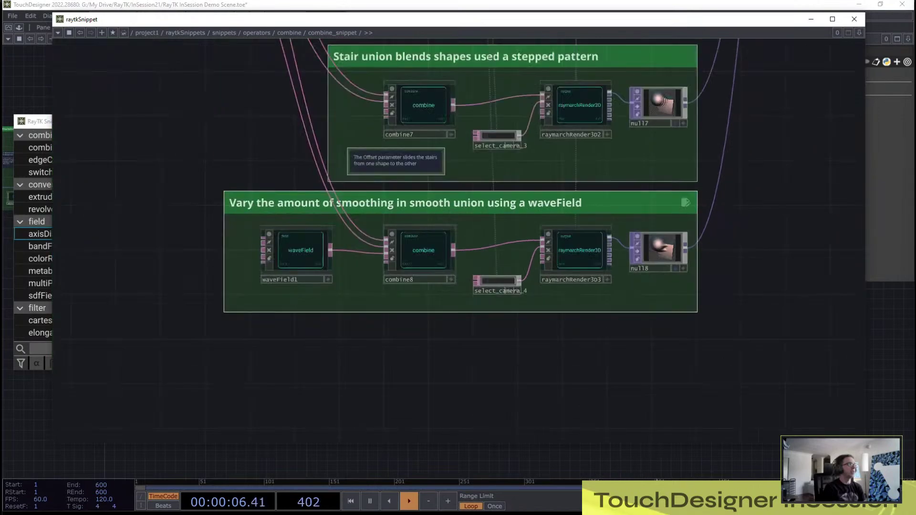
scroll(625, 264, up, 3)
drag(625, 265, 433, 335)
scroll(420, 340, up, 3)
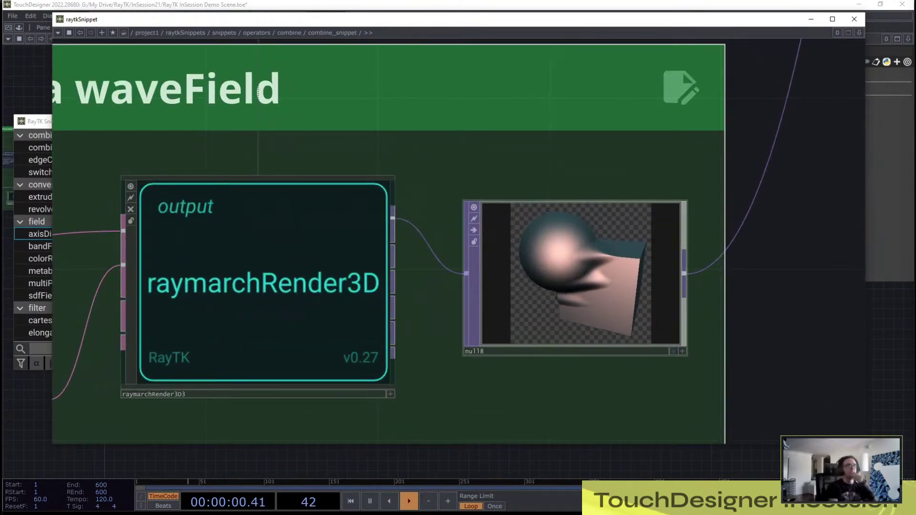
scroll(620, 276, down, 2)
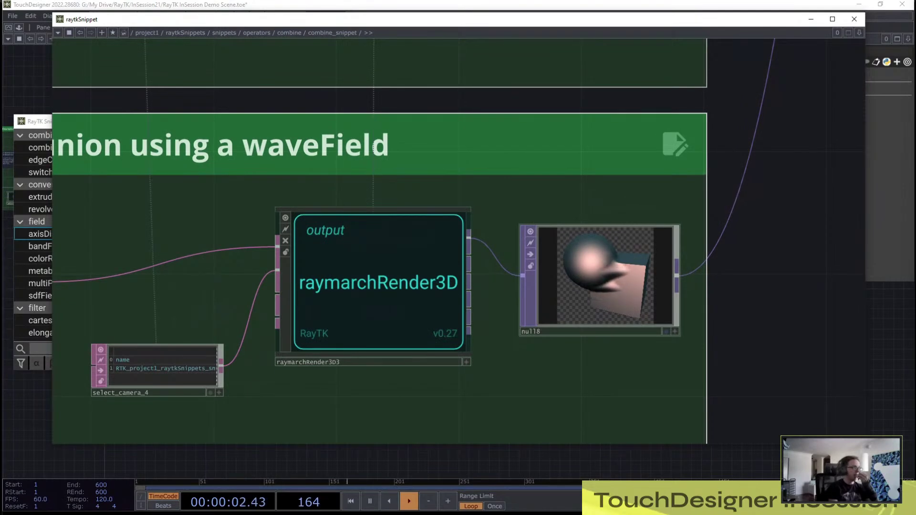
scroll(625, 281, down, 2)
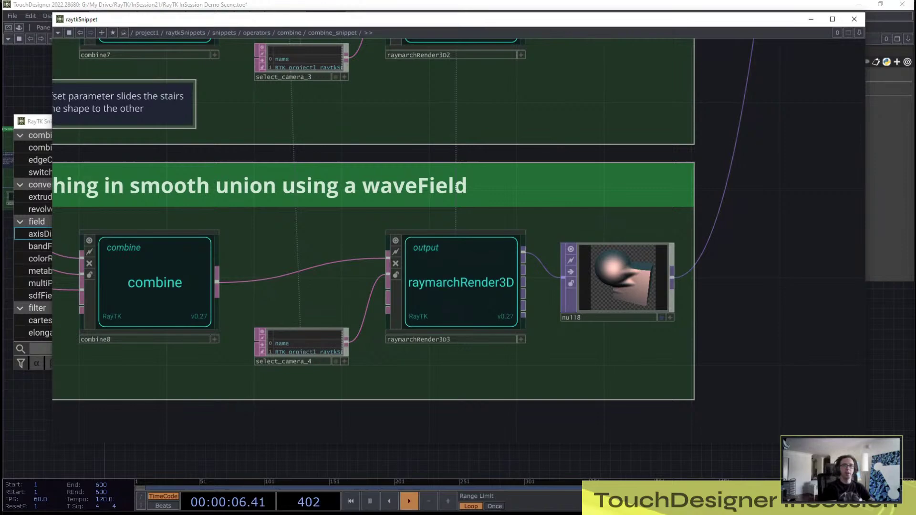
Step: Review the combine snippet's examples from the waveField smoothing group back up to the 2D simple union, intersect and difference groups
scroll(457, 186, down, 5)
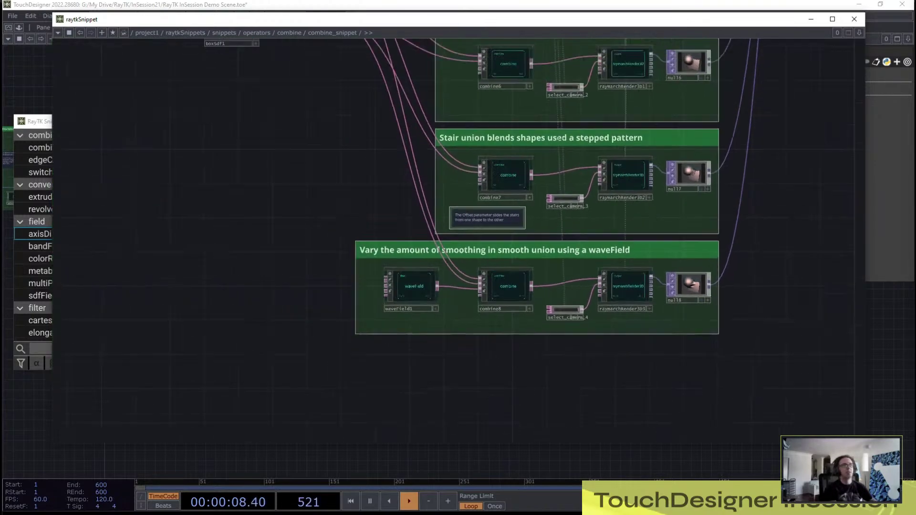
scroll(735, 281, down, 1)
drag(734, 276, 726, 441)
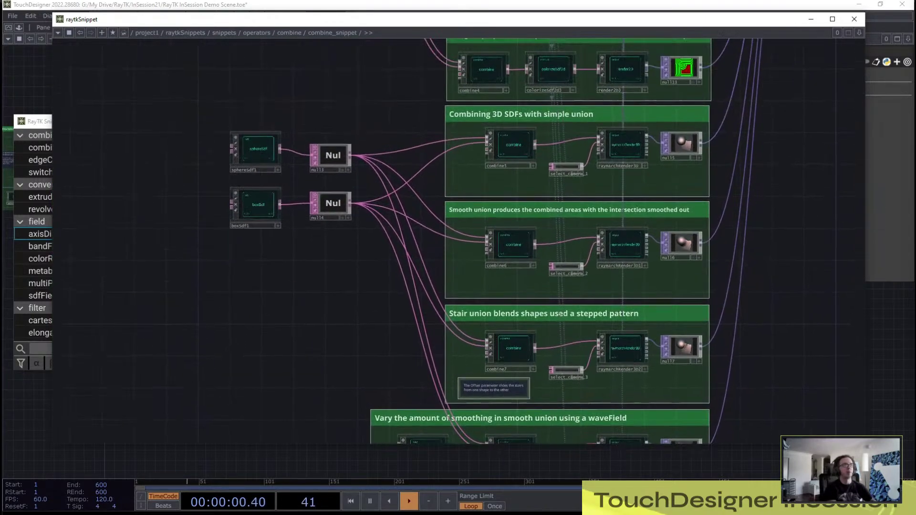
drag(736, 195, 711, 427)
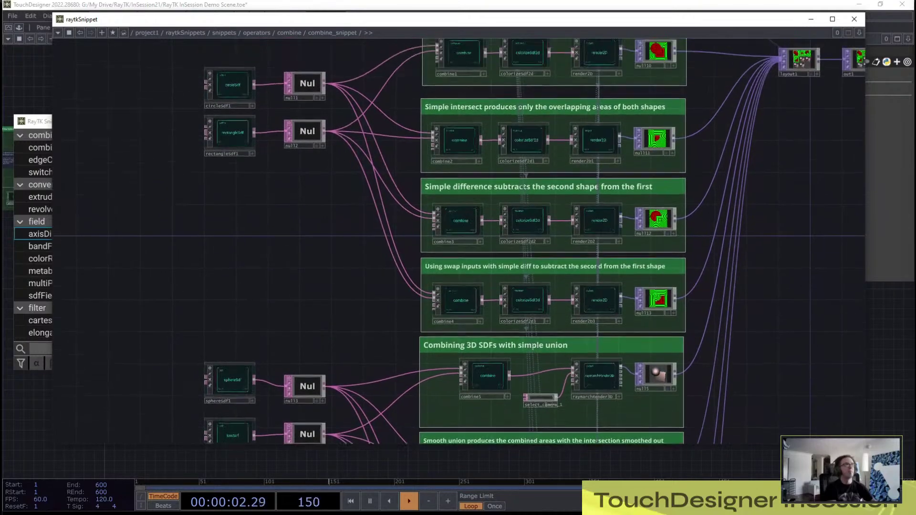
drag(732, 238, 730, 316)
scroll(611, 109, up, 2)
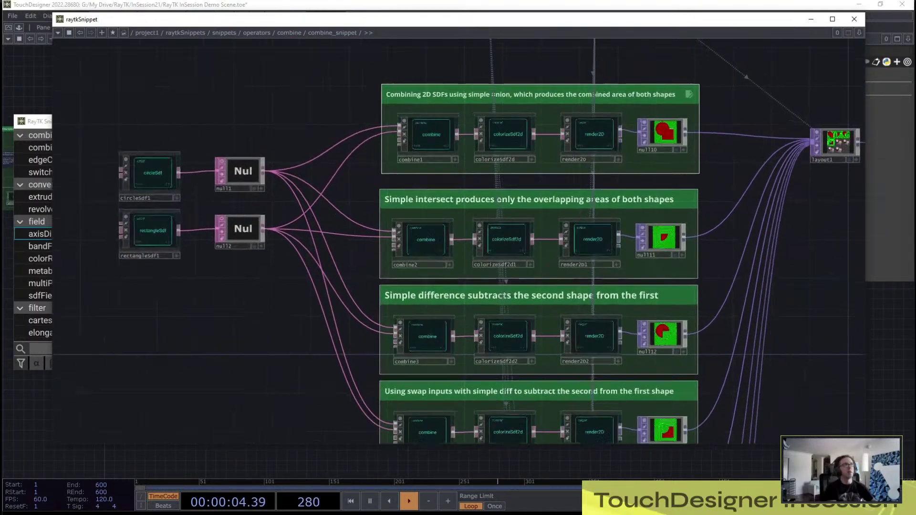
scroll(617, 113, up, 1)
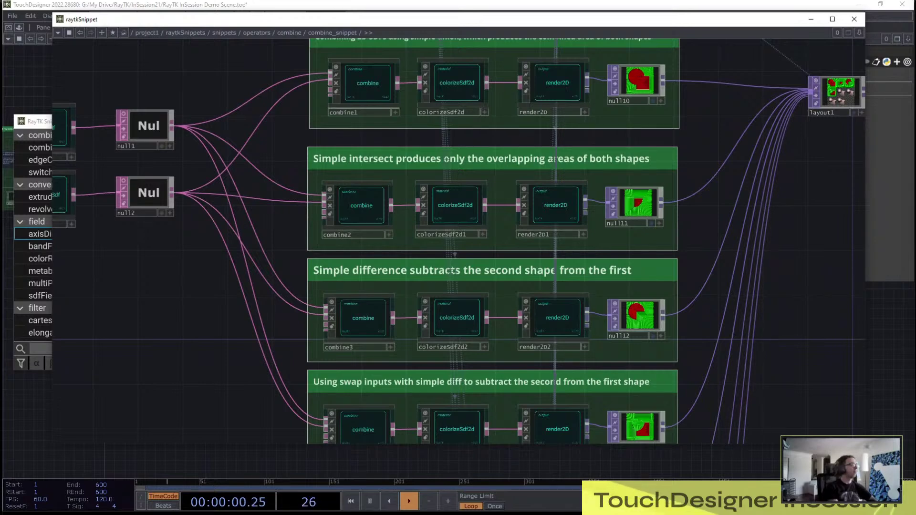
Step: Browse the RayTK Snippets list through its combine, convert, field, filter, light, material, pattern, sdf and sdf2d categories
click(35, 121)
scroll(48, 187, down, 10)
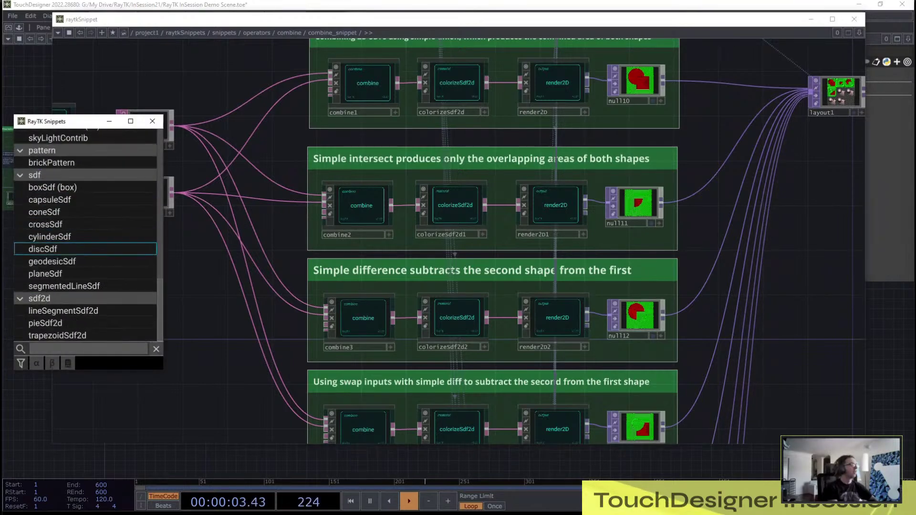
scroll(85, 262, up, 3)
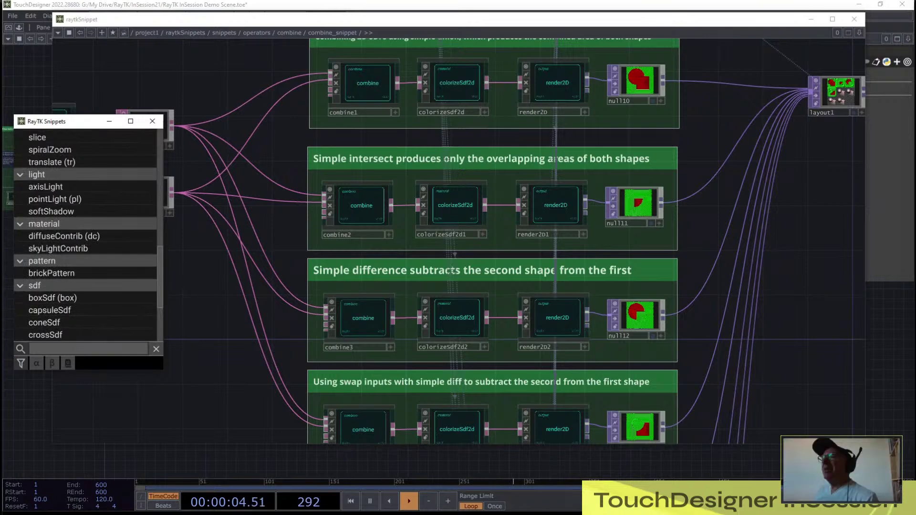
scroll(86, 260, up, 5)
scroll(86, 260, down, 3)
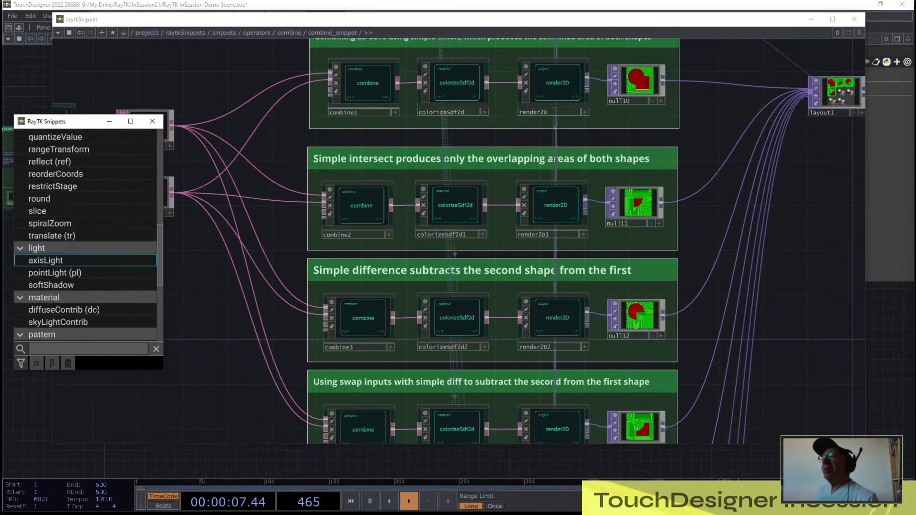
scroll(86, 273, up, 10)
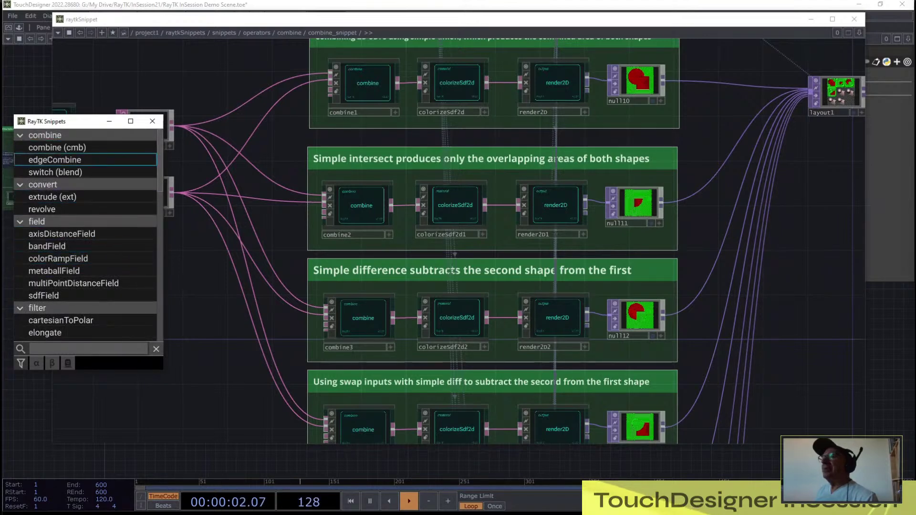
scroll(86, 258, down, 1)
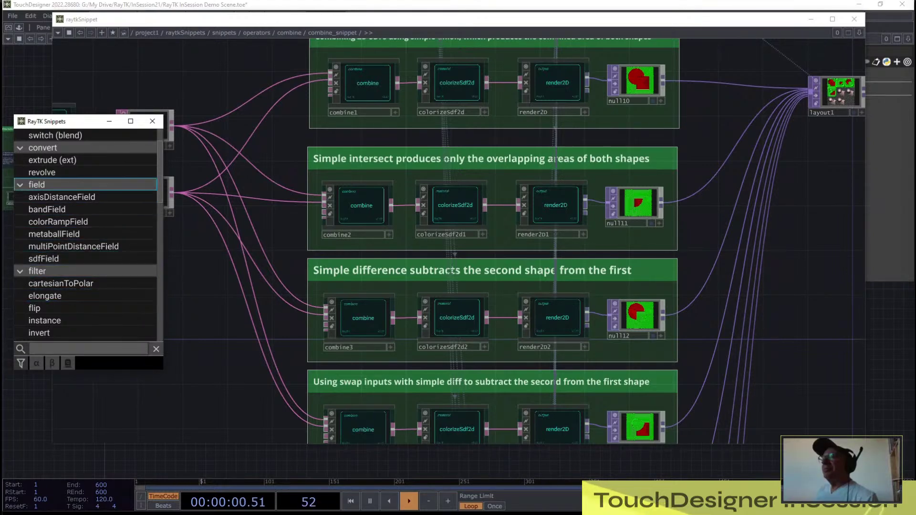
scroll(86, 233, up, 1)
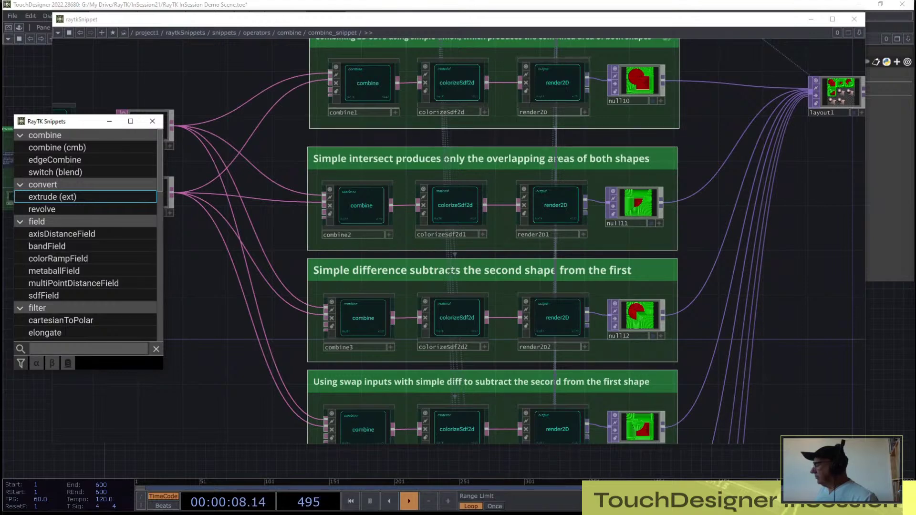
Step: Close the combine snippet window and select boxFrameSdf1 in the project network
click(556, 83)
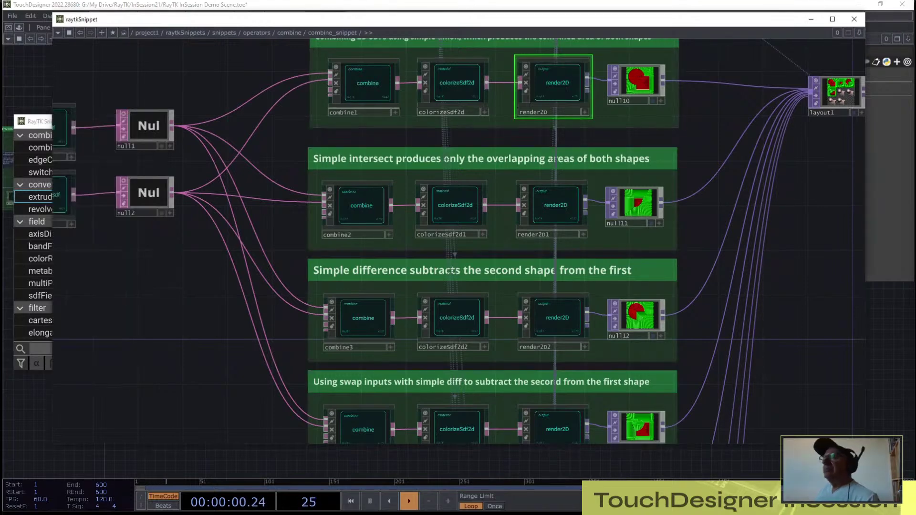
click(854, 19)
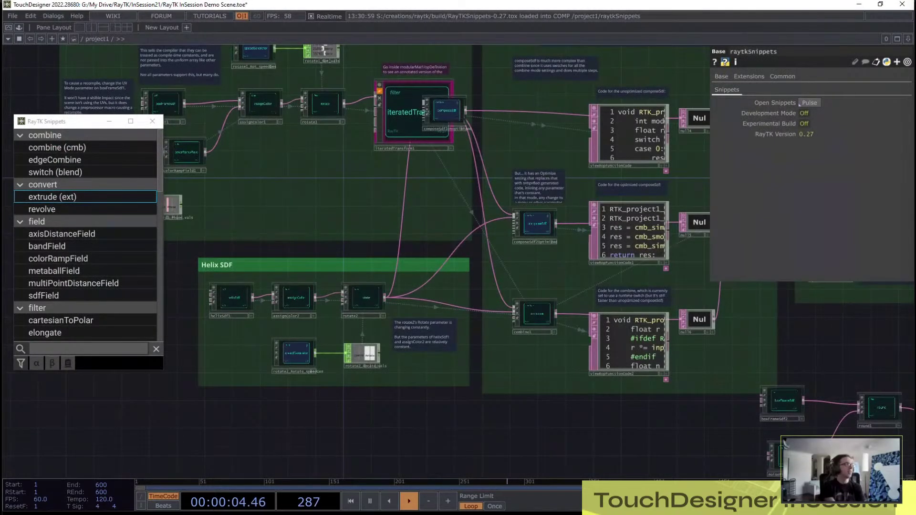
drag(240, 133, 436, 228)
scroll(436, 228, up, 3)
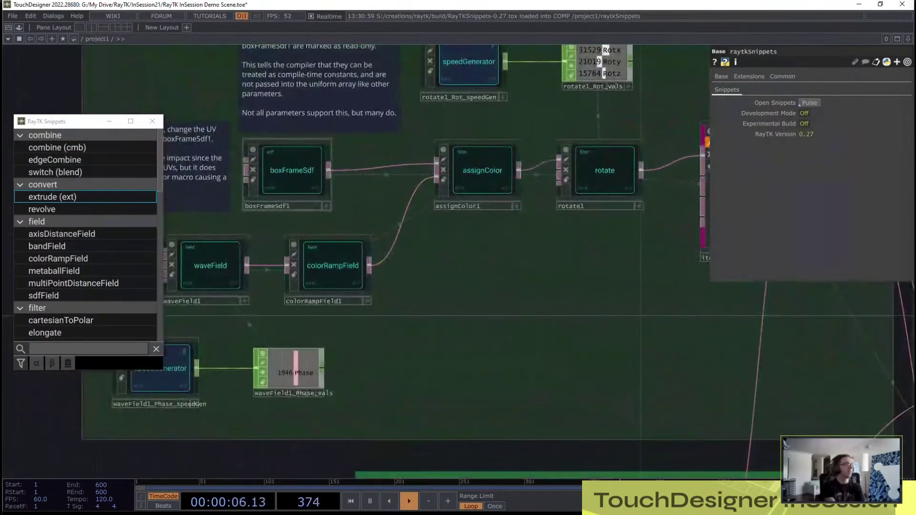
click(291, 173)
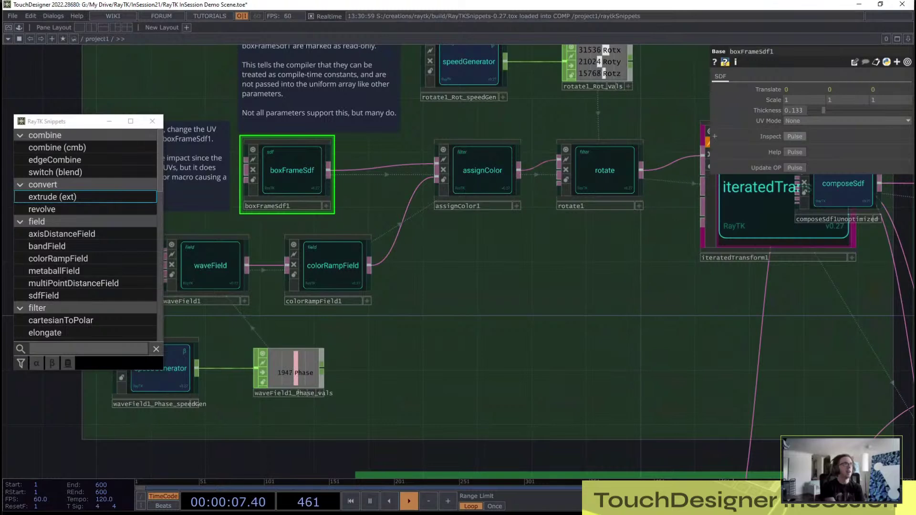
Step: Close the RayTK Snippets window and move composeSdf1Unoptimized clear of the iteratedTransform1 operator
click(152, 122)
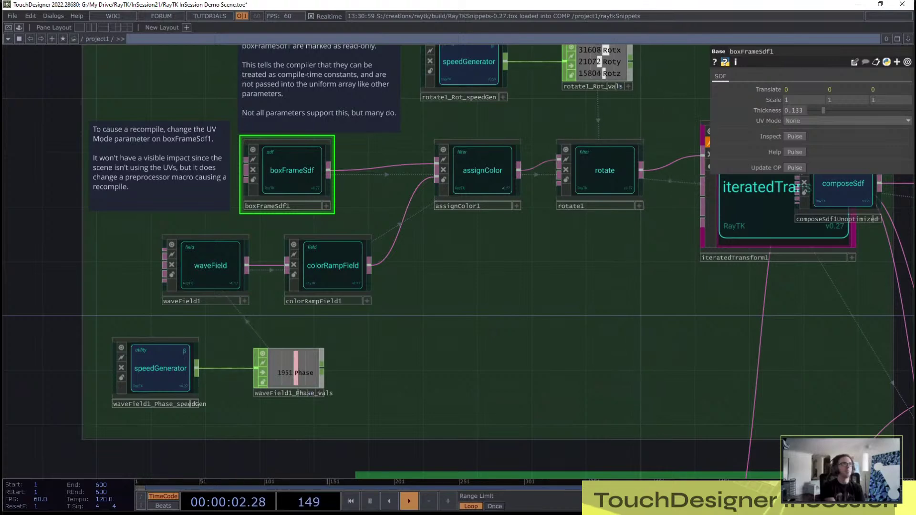
scroll(602, 313, down, 3)
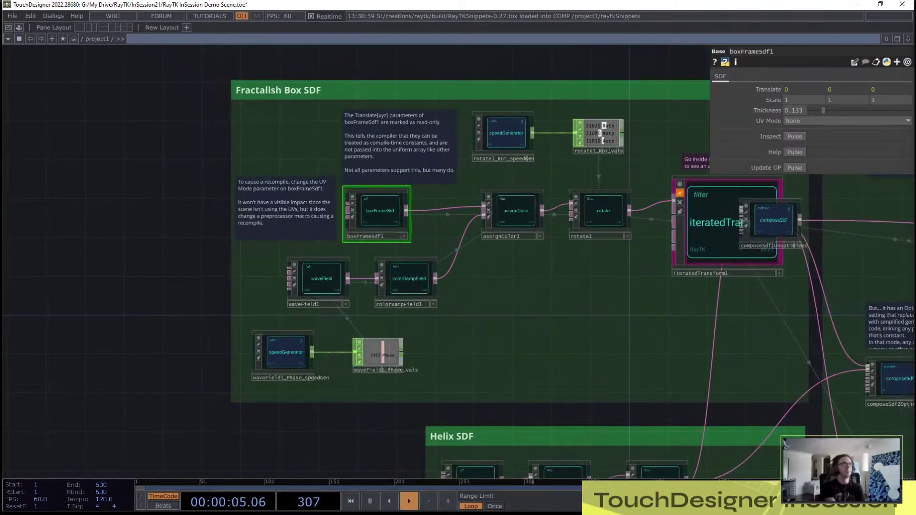
drag(740, 248, 843, 247)
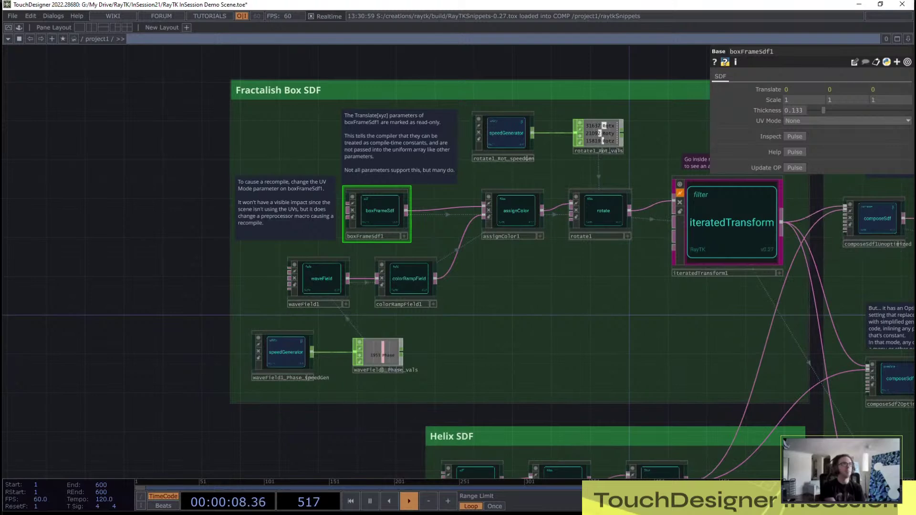
Step: Open the rotate1 operator in the RayTK Inspector, maximize the inspector window and show the rendered preview
click(602, 212)
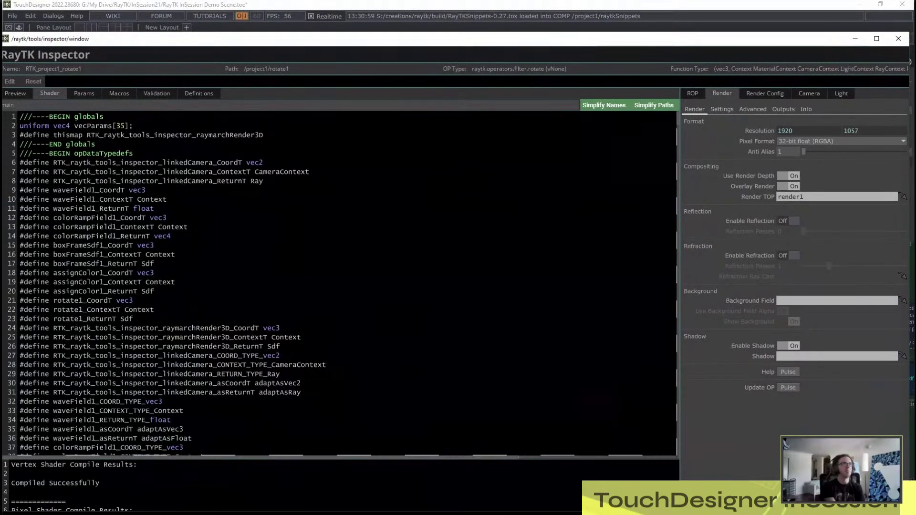
double_click(114, 38)
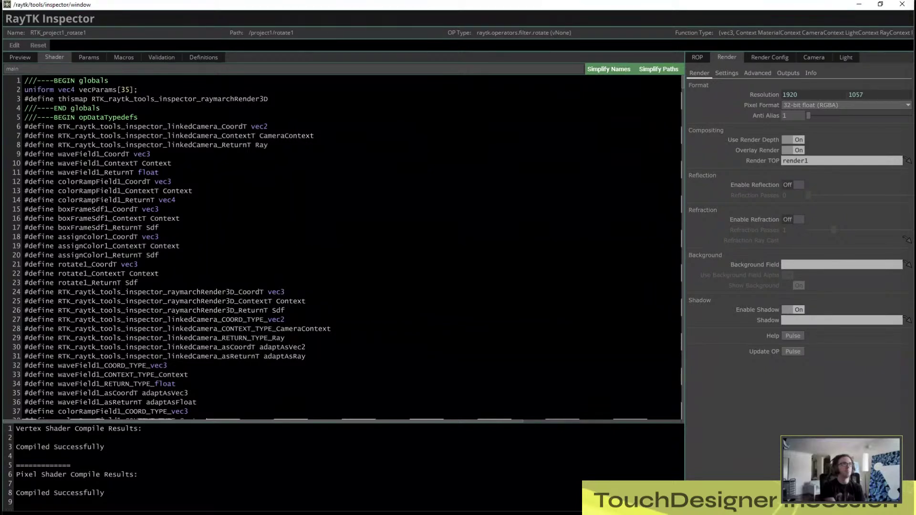
click(20, 57)
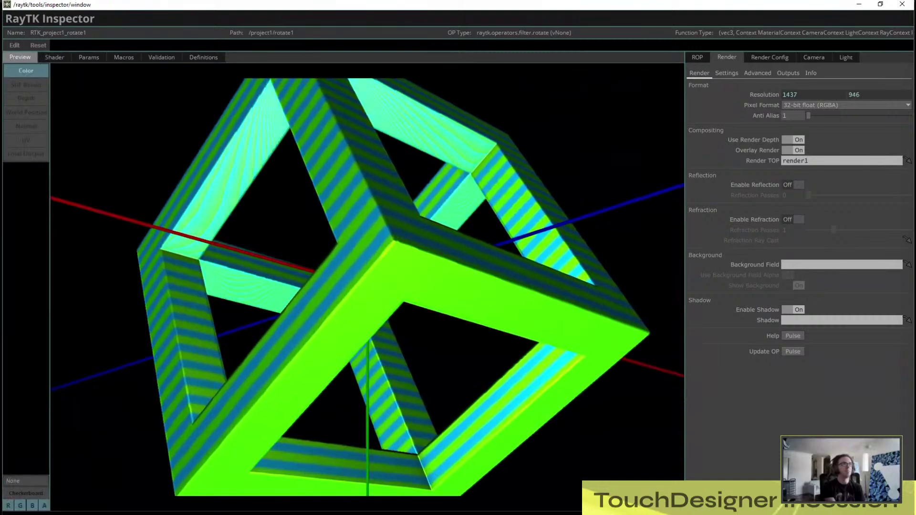
Step: Examine the striped box frame in the Color preview from several angles and from farther away
drag(286, 258, 420, 277)
scroll(448, 200, down, 3)
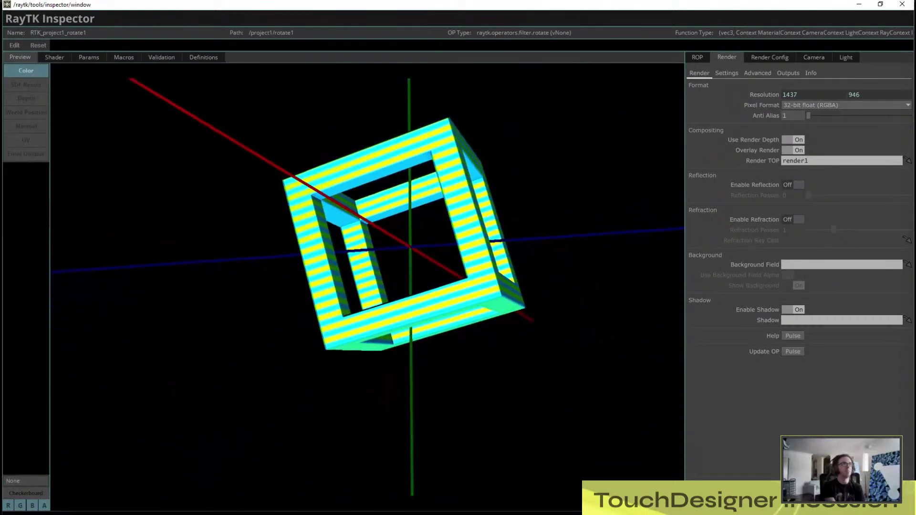
drag(429, 228, 487, 305)
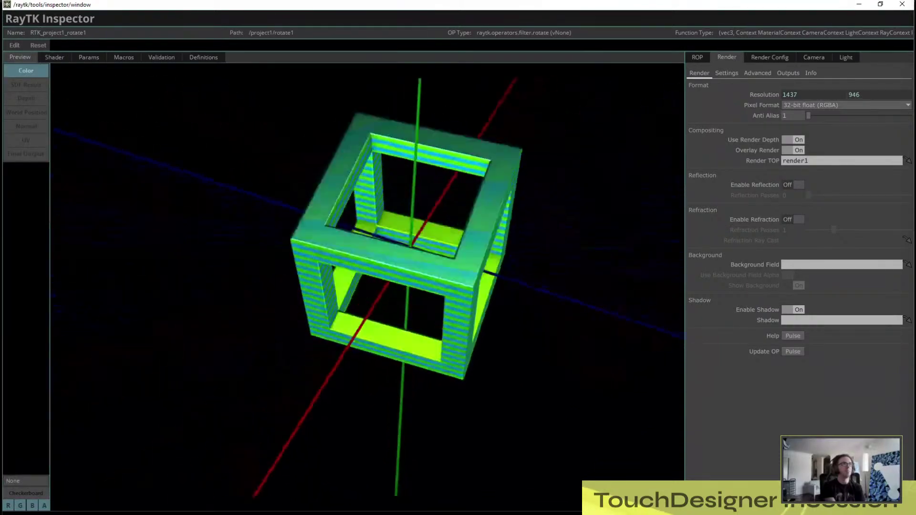
drag(429, 295, 279, 303)
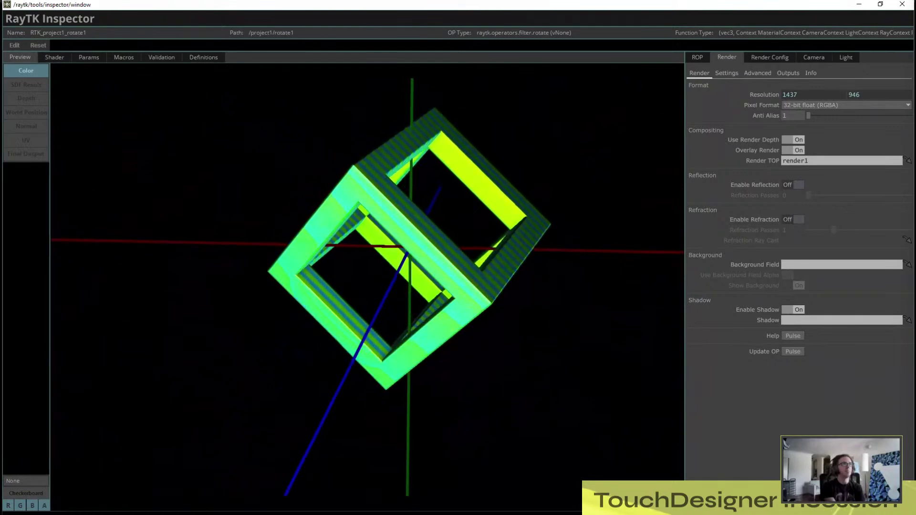
drag(279, 302, 284, 330)
Step: Compare the preview's SDF Result, World Position, Normal and UV outputs, and return it to Color
click(26, 85)
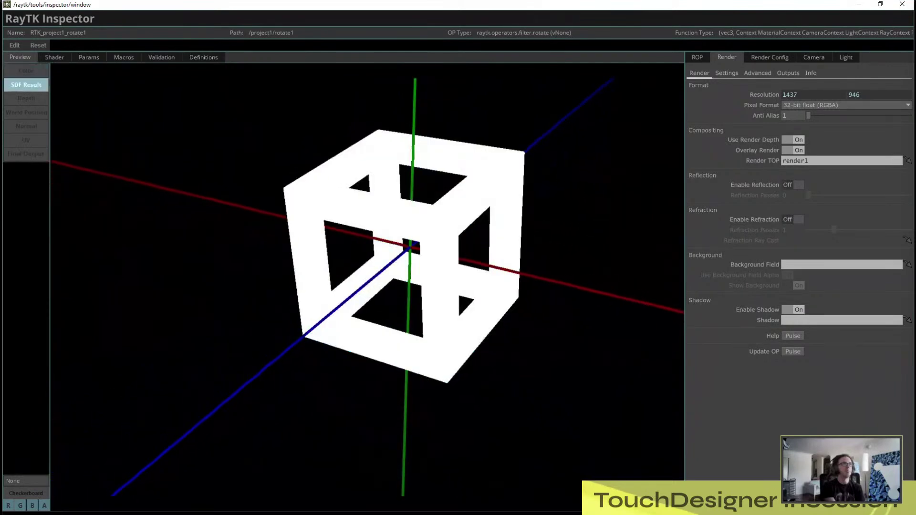
click(26, 113)
drag(305, 286, 239, 286)
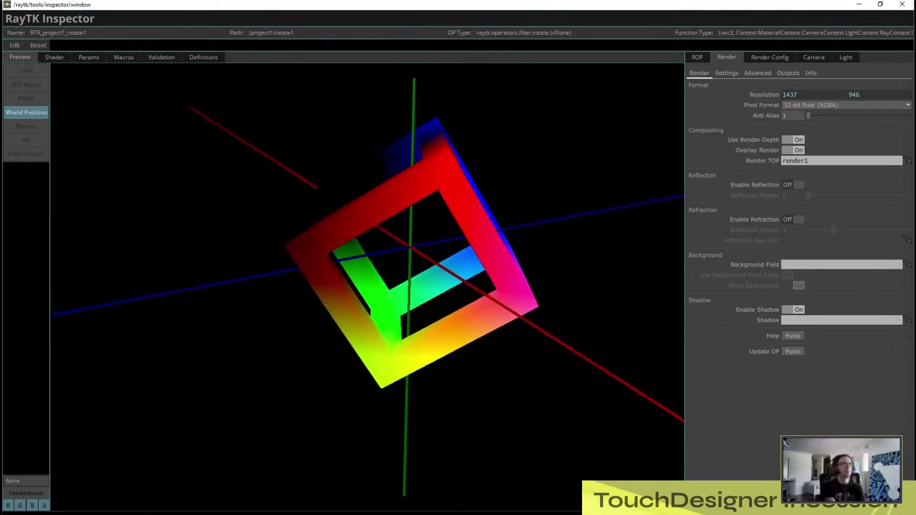
click(26, 126)
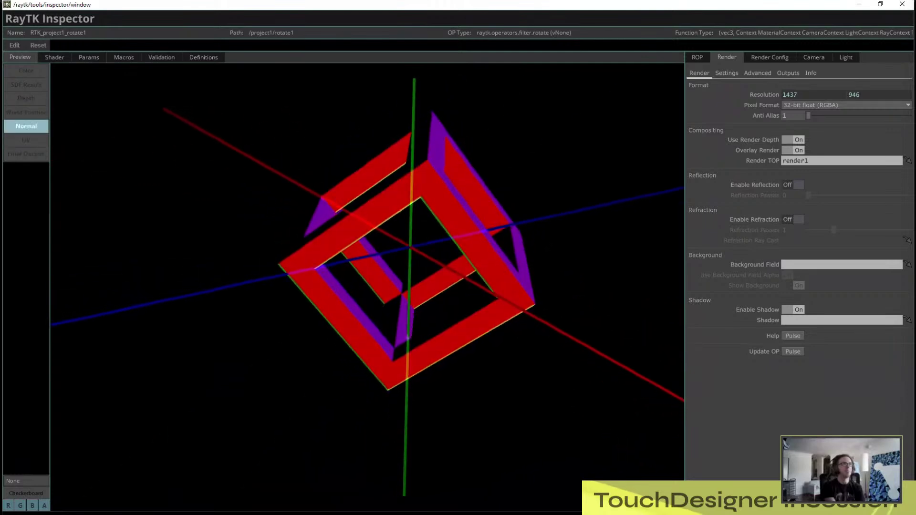
click(26, 140)
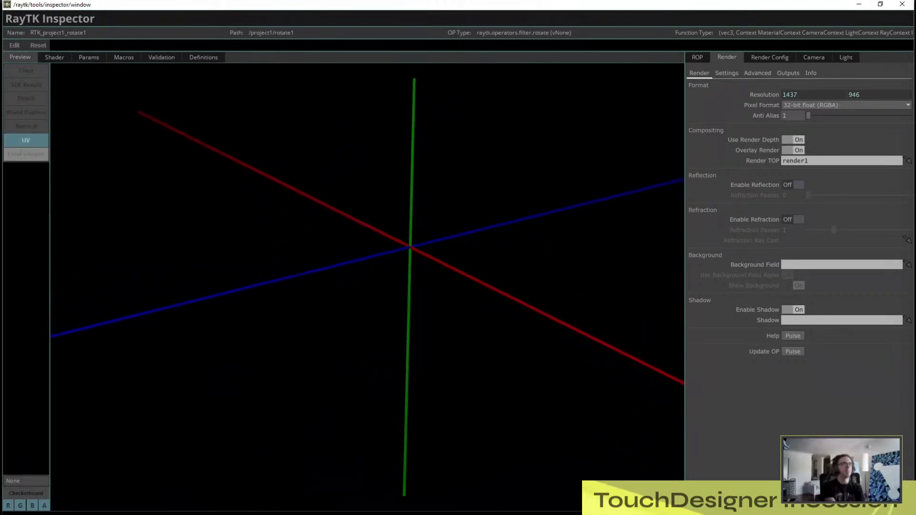
click(26, 84)
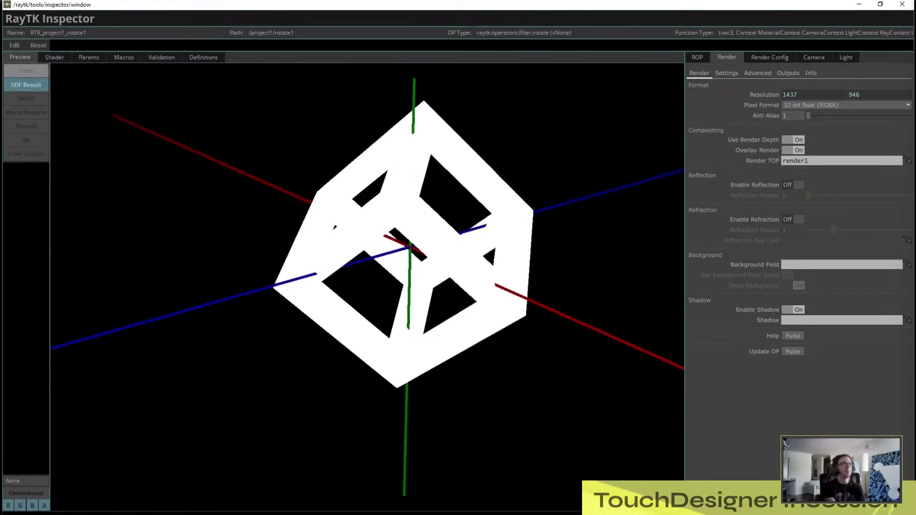
click(26, 70)
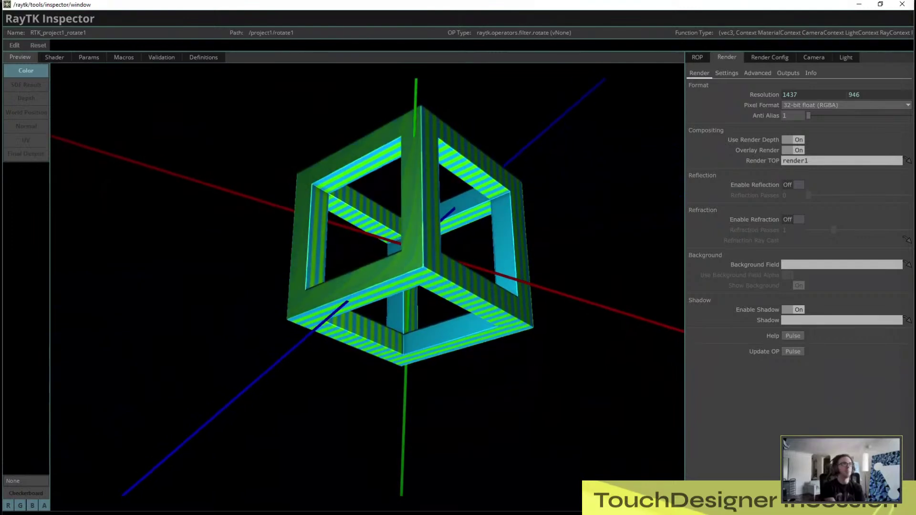
Step: Sample the output values at one point in the preview and close the sample read-out
click(458, 305)
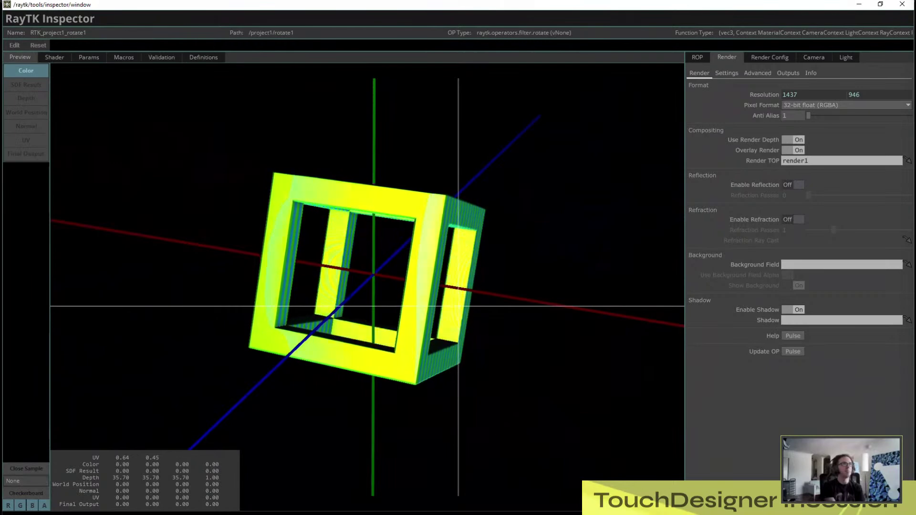
click(27, 469)
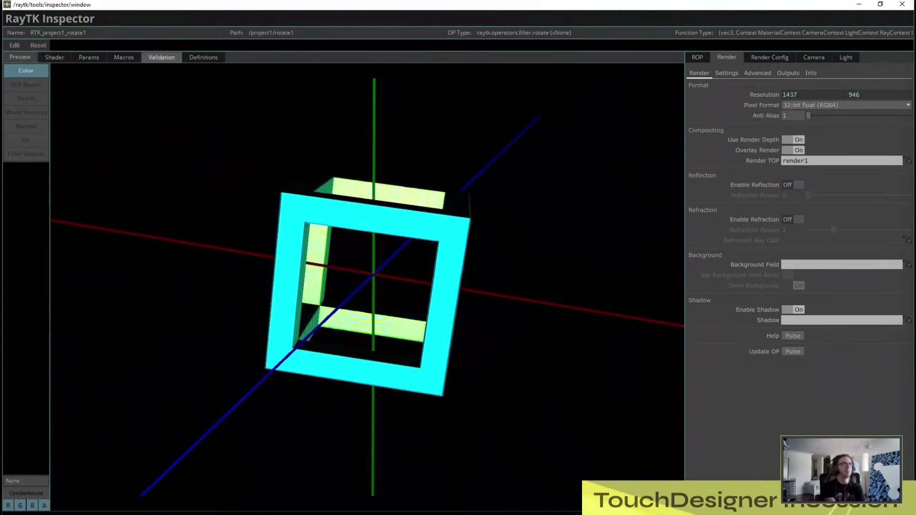
Step: Examine rotate1's generated main shader code and the included hg_sdf and raytkMaterial library sources
click(55, 57)
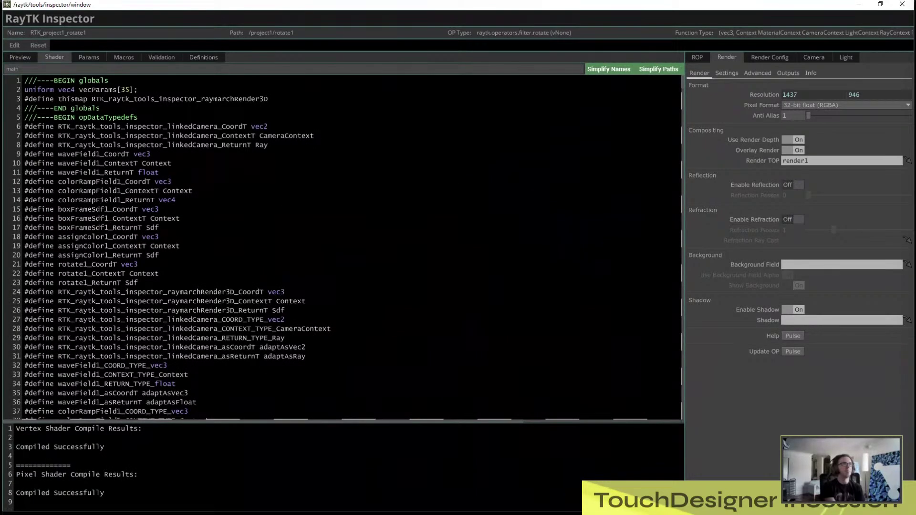
scroll(341, 245, down, 2)
drag(682, 83, 704, 98)
click(293, 69)
click(96, 82)
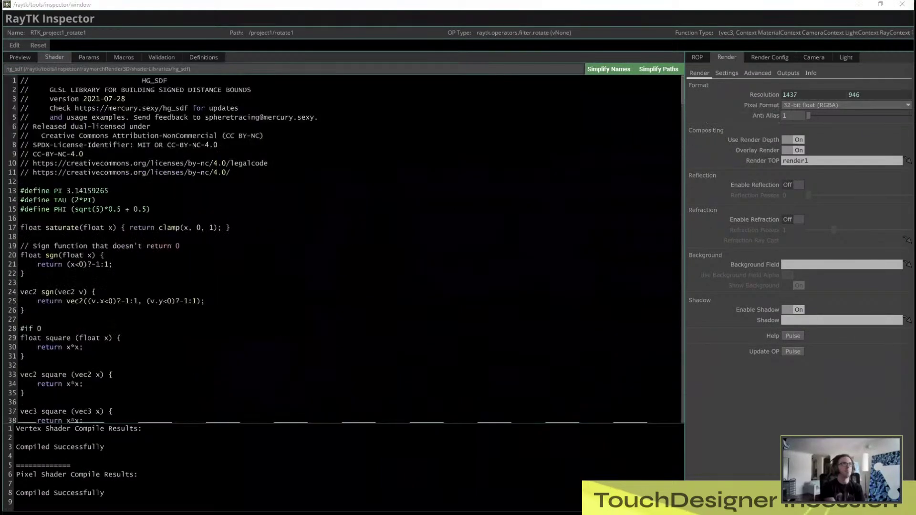
click(95, 69)
click(122, 139)
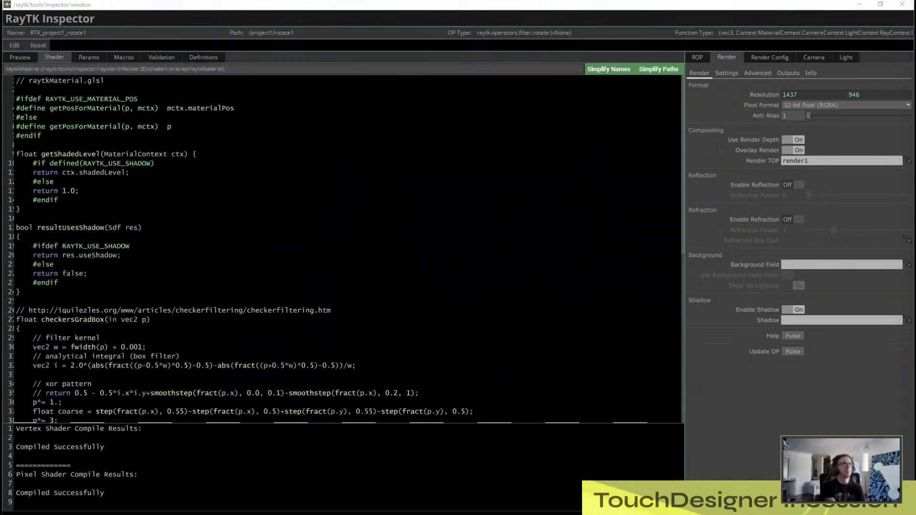
Step: Examine the raytkWave library source, and look over rotate1's parameter, macro, validation and operator definition tables
click(119, 68)
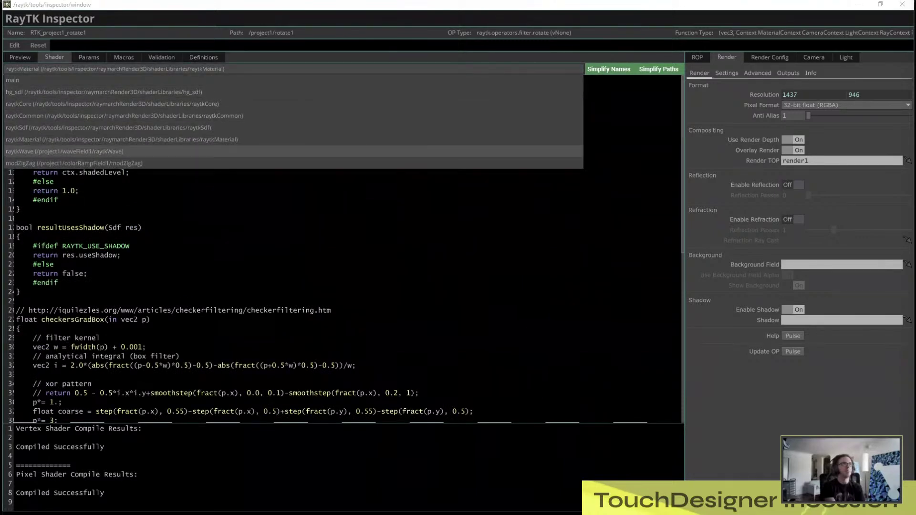
click(119, 151)
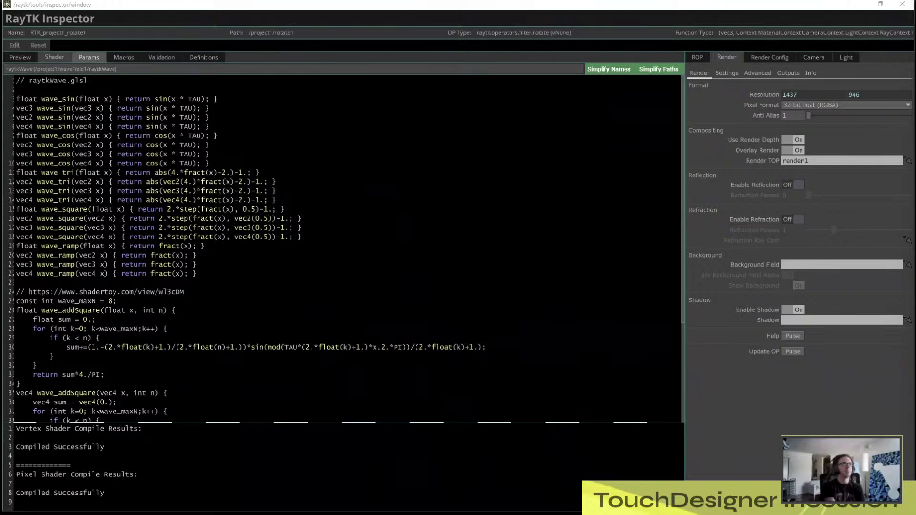
click(89, 57)
click(123, 57)
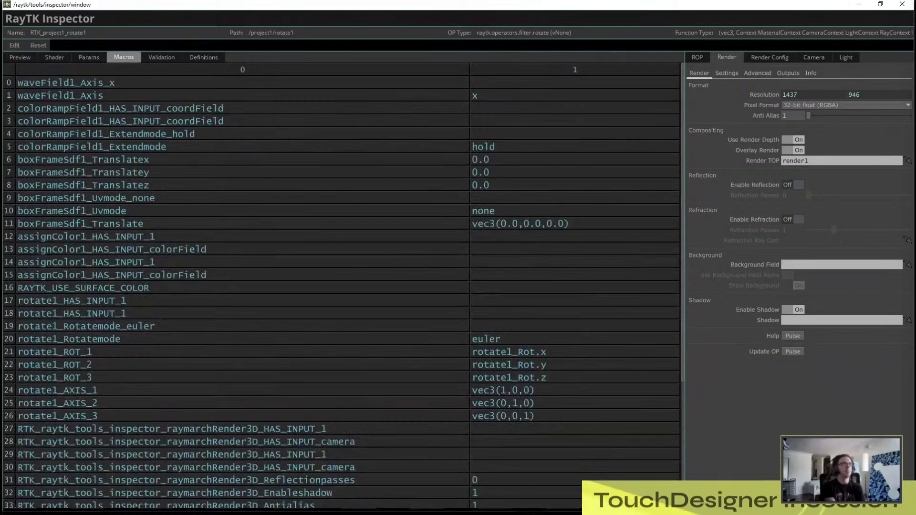
click(161, 58)
click(203, 58)
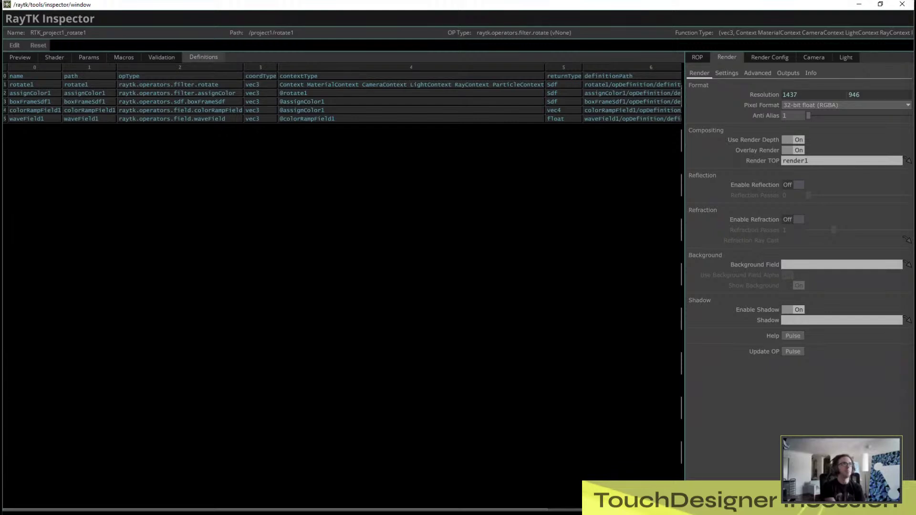
Step: Return to the rendered preview and examine the animated striped box frame from several angles
click(20, 57)
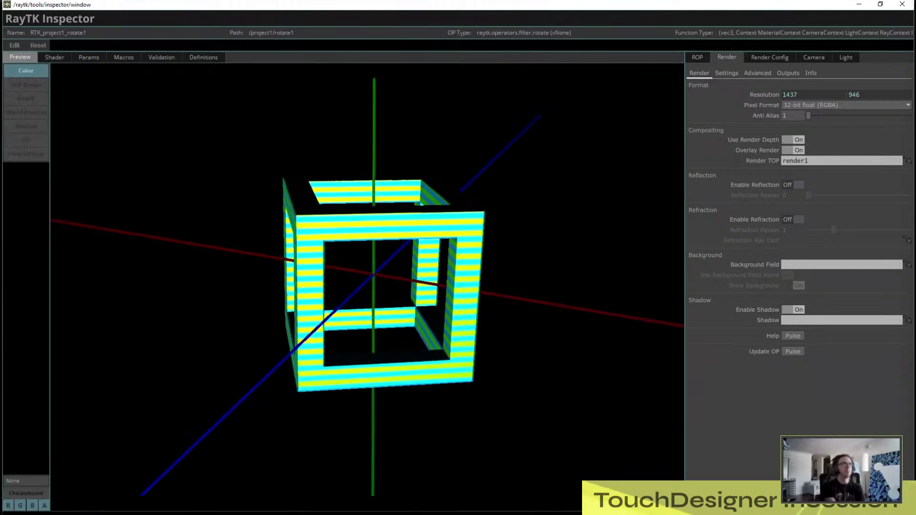
drag(372, 257, 382, 310)
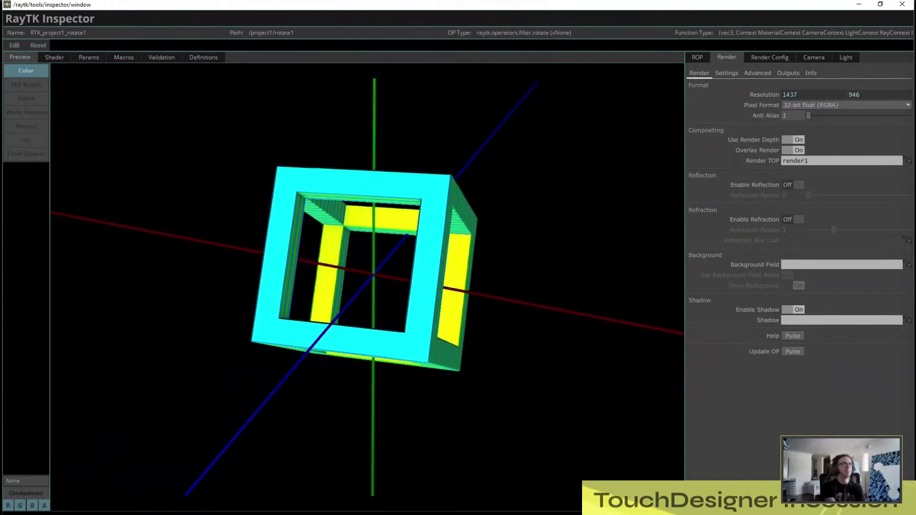
drag(372, 277, 310, 281)
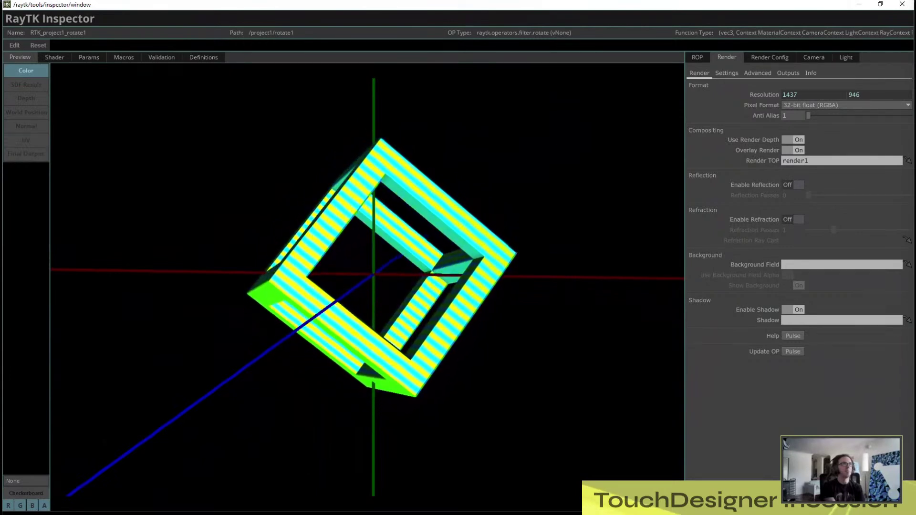
mouse_move(367, 277)
mouse_down()
mouse_move(380, 281)
mouse_move(368, 281)
mouse_move(382, 270)
mouse_up()
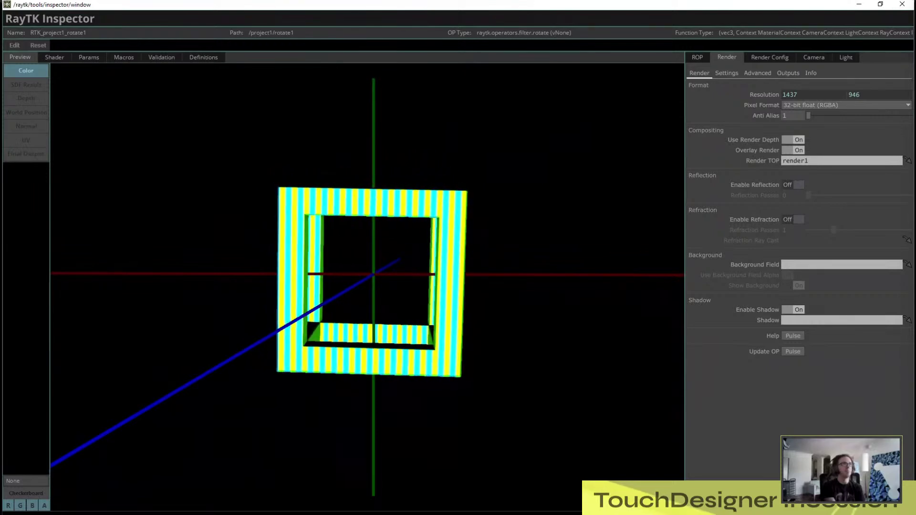
drag(367, 286, 377, 329)
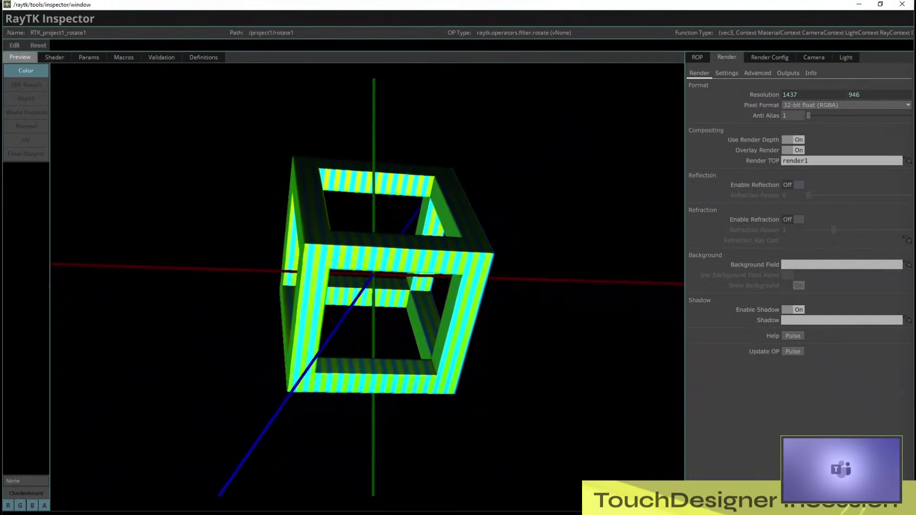
Step: Examine the main shader code's macros, predeclarations and parameter aliases, highlighting the vecParams[3].x reference of linkedCamera_m02
click(54, 57)
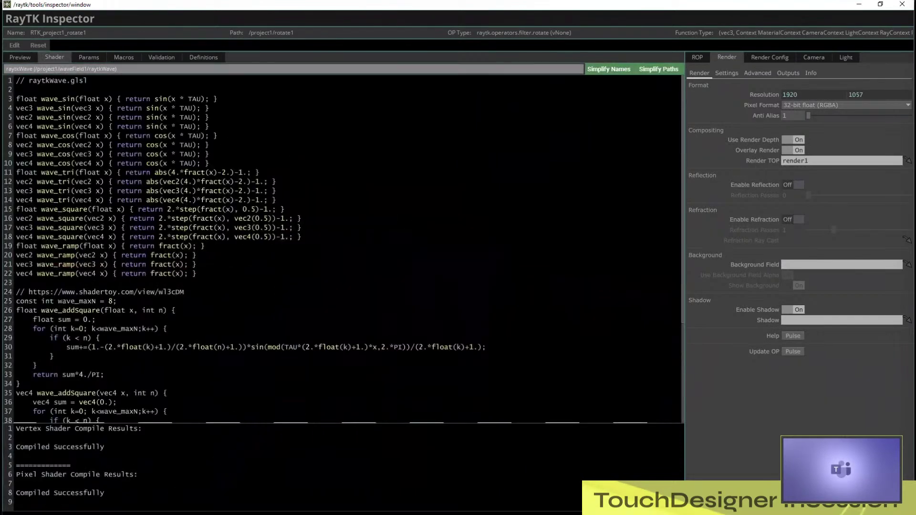
click(62, 69)
click(62, 79)
scroll(334, 245, down, 19)
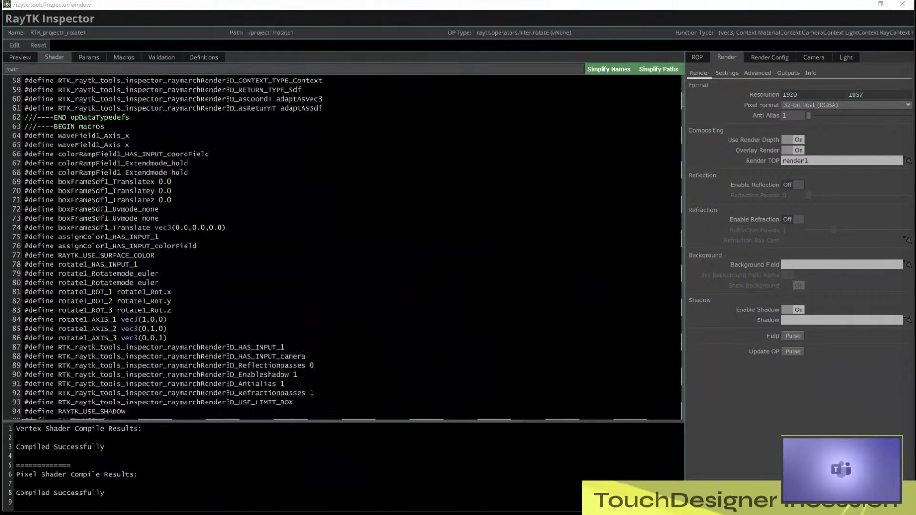
scroll(333, 246, down, 11)
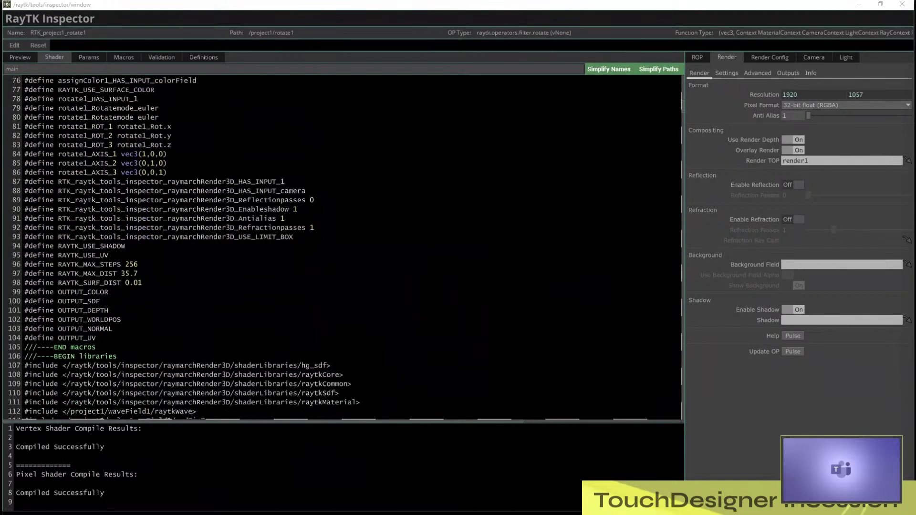
scroll(334, 245, up, 20)
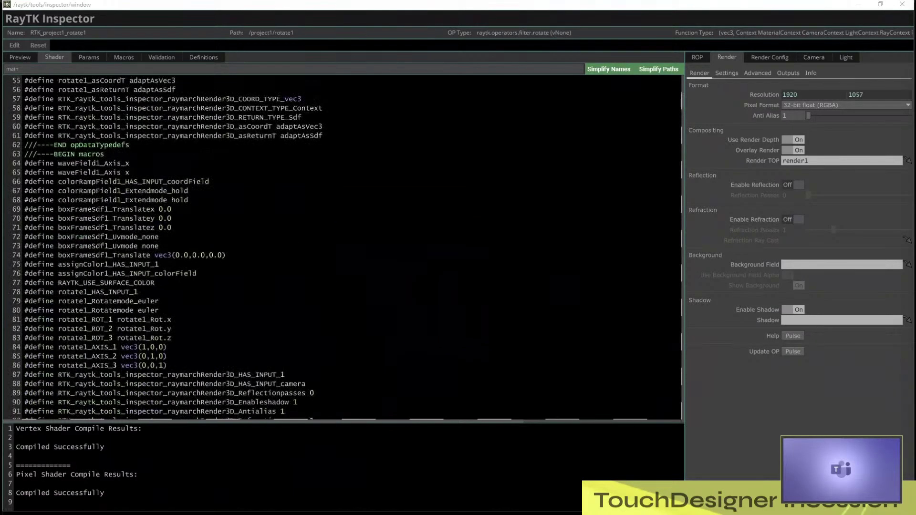
scroll(334, 245, down, 20)
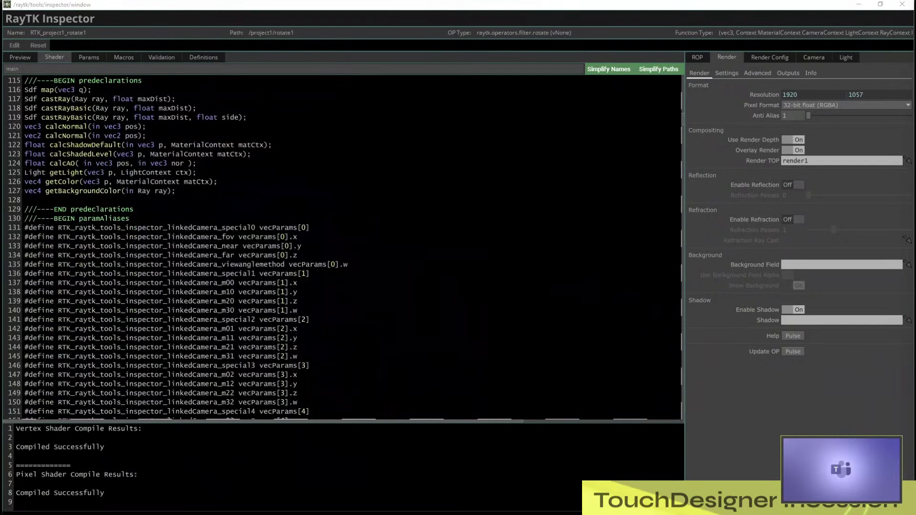
scroll(334, 246, down, 3)
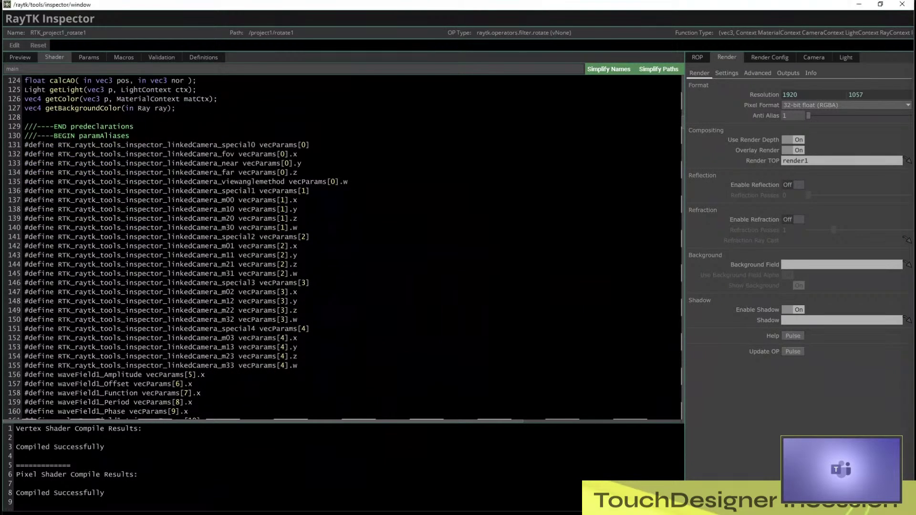
drag(24, 292, 298, 293)
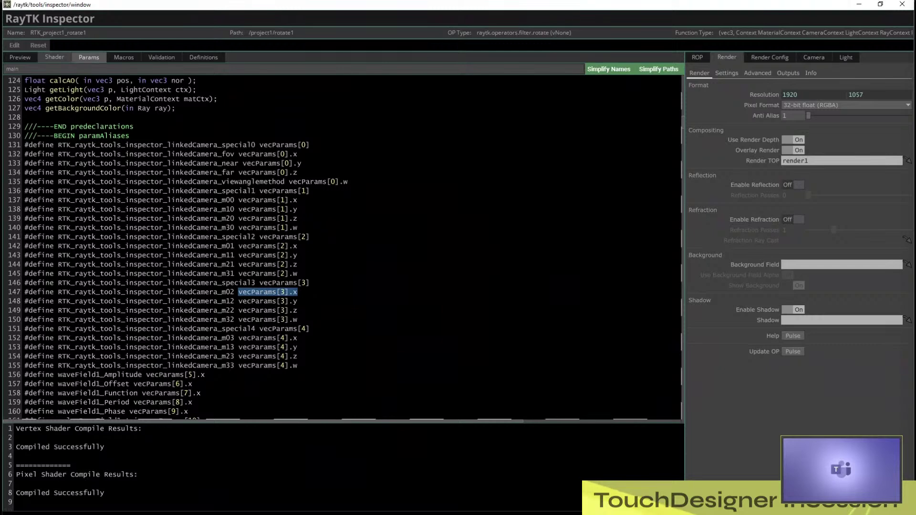
Step: Look through the live parameter values of rotate1, waveField1, the linked camera and the renderer, and close the Inspector
click(89, 58)
scroll(269, 372, down, 6)
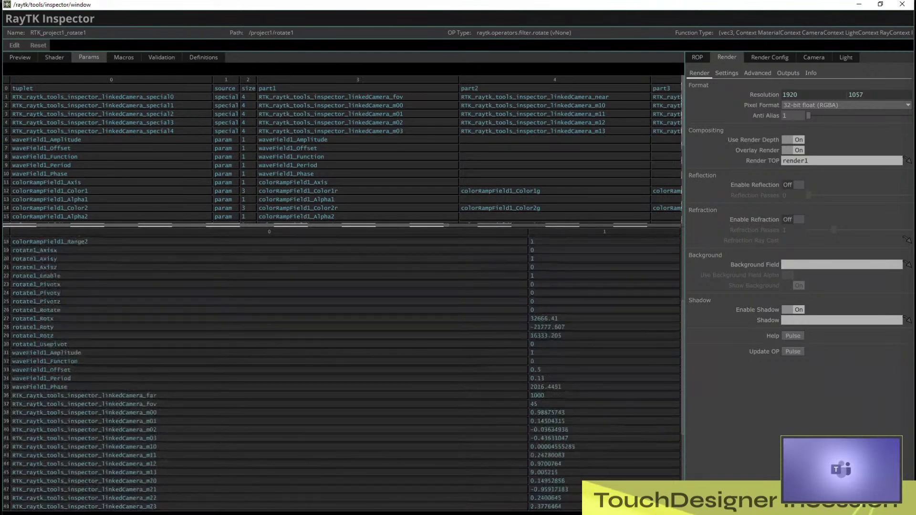
scroll(342, 374, down, 2)
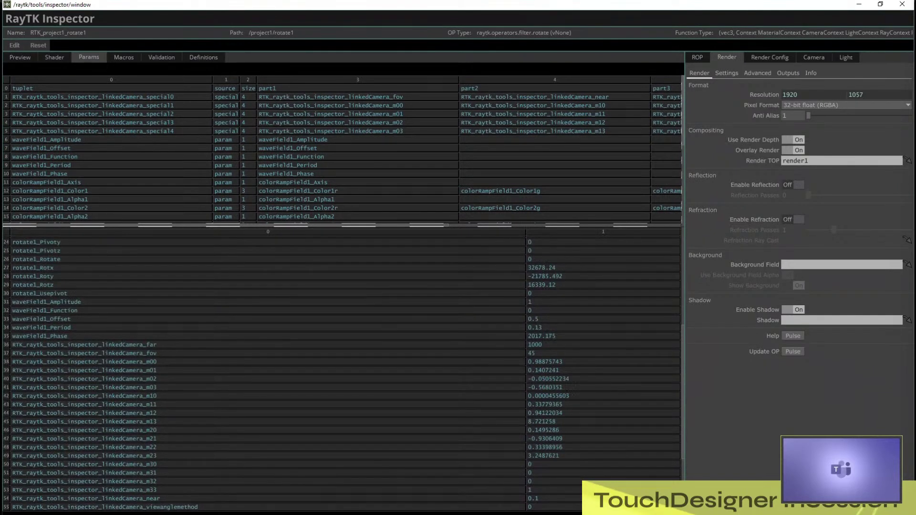
scroll(342, 375, down, 4)
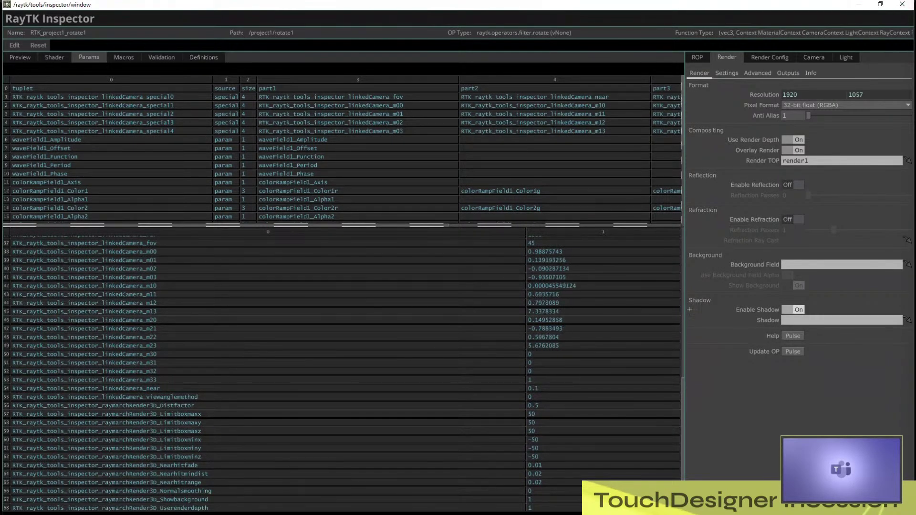
click(901, 4)
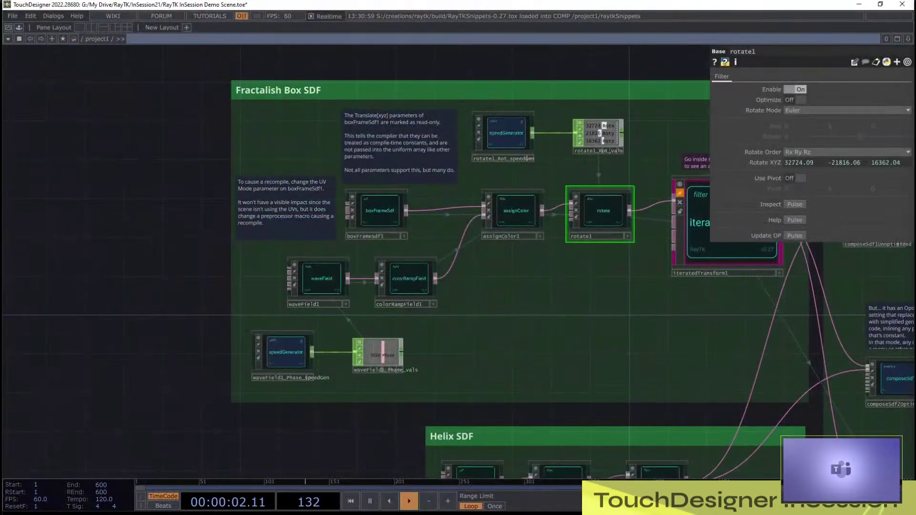
Step: Open rotate1's online help page and look over its parameters and inputs and the site's guide topics
click(794, 220)
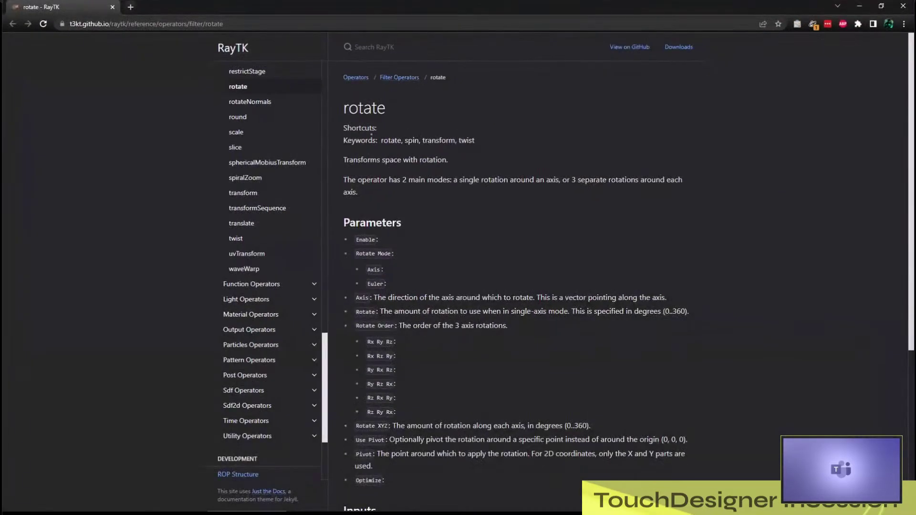
scroll(272, 270, up, 19)
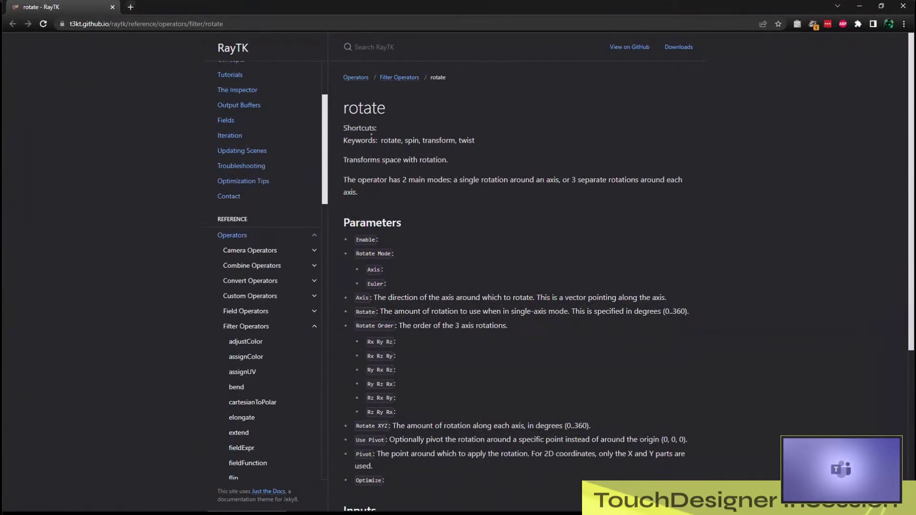
scroll(267, 250, up, 3)
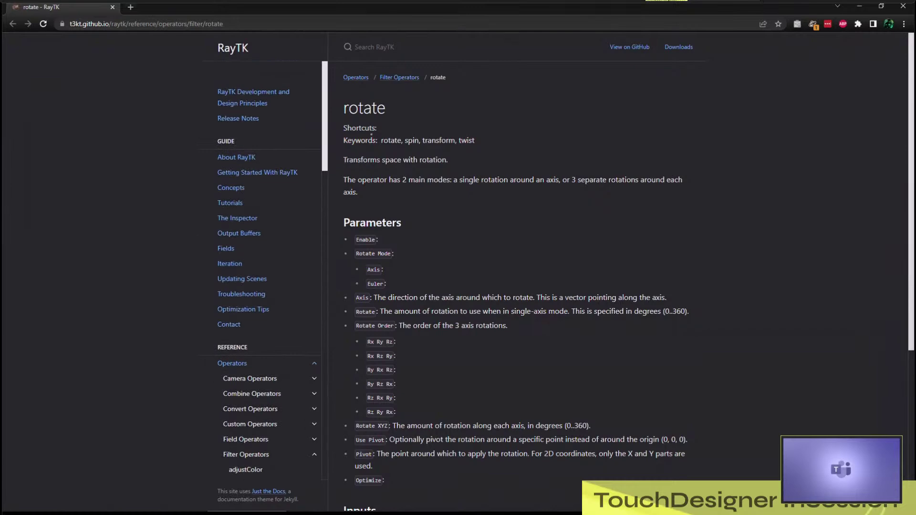
scroll(525, 271, down, 3)
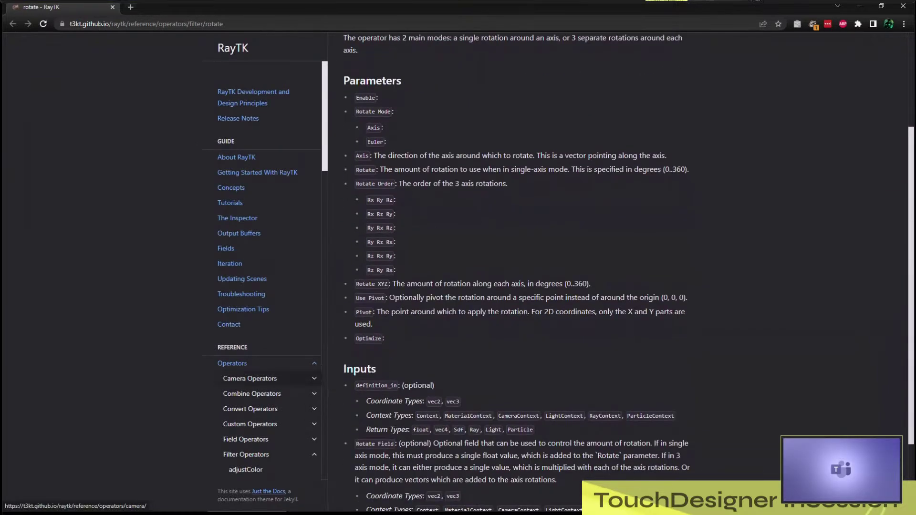
Step: Browse the Camera Operators documentation, viewing the basicCamera and fisheyeCamera pages
click(250, 379)
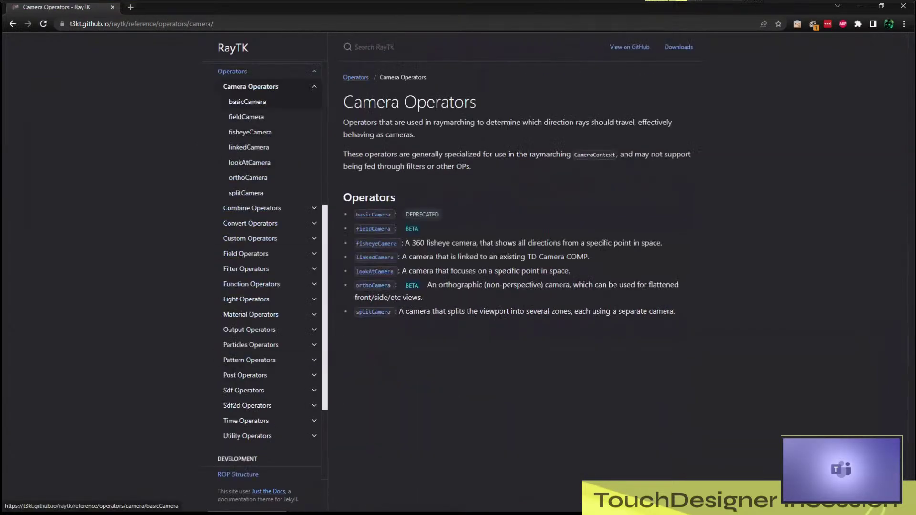
click(247, 102)
scroll(249, 138, up, 4)
click(249, 306)
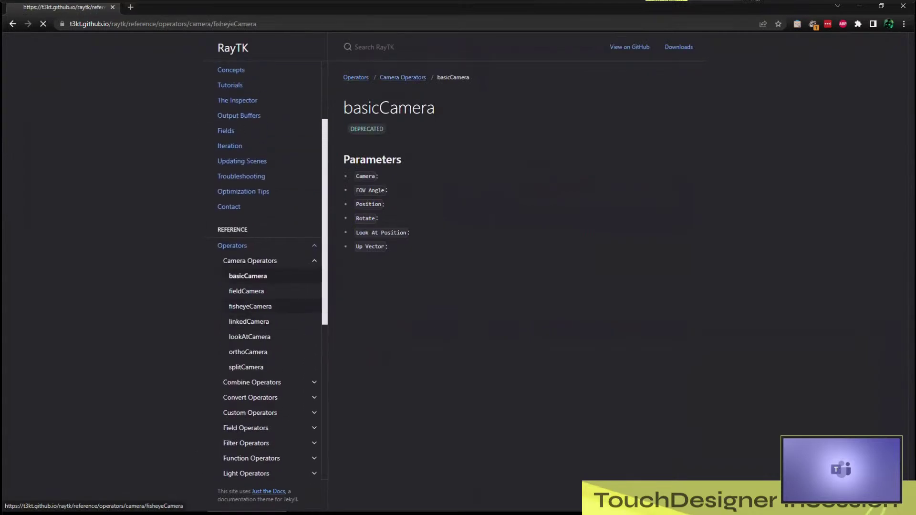
scroll(268, 333, up, 3)
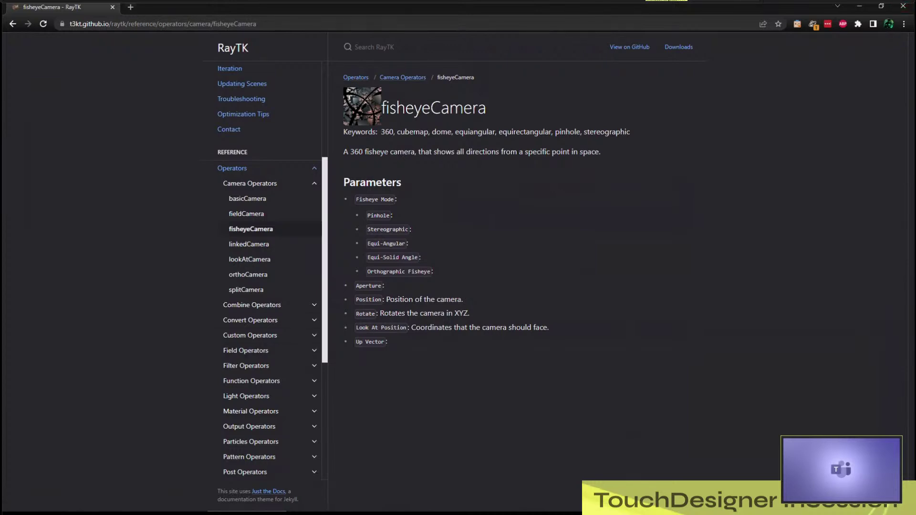
Step: Switch to the TouchDesigner window with the raytk-development project and open the clone master of raymarchRender3D
key(alt+Tab)
key(alt+Tab)
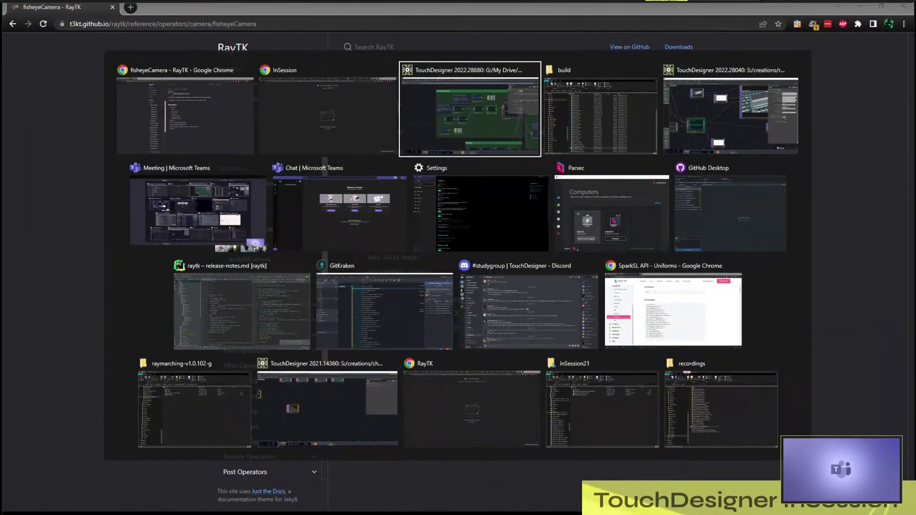
key(alt+Tab)
key(alt+Tab)
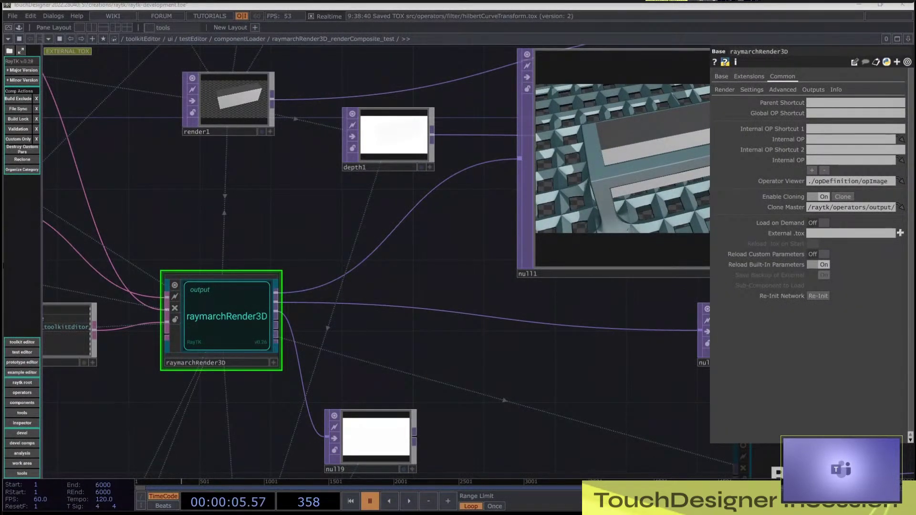
click(901, 207)
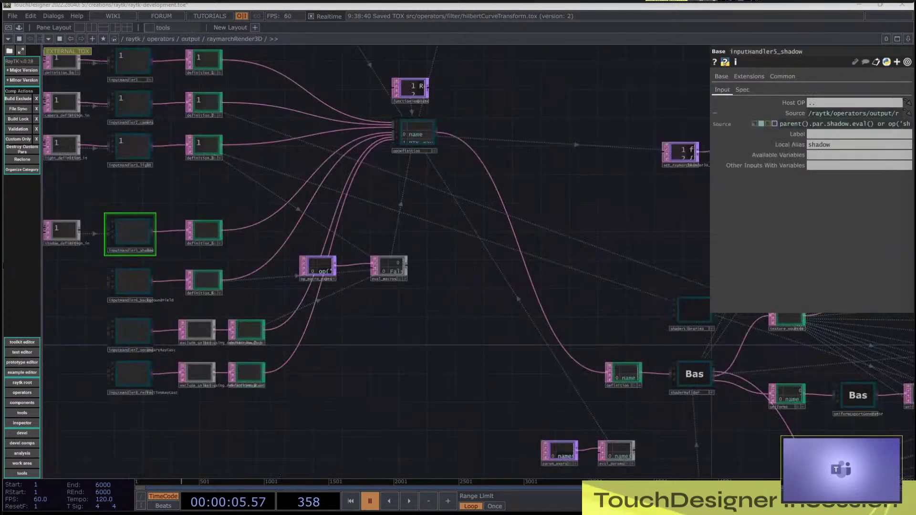
Step: Locate the help text operator inside the raymarchRender3D master and make its viewer active
drag(516, 119, 537, 403)
scroll(504, 198, up, 6)
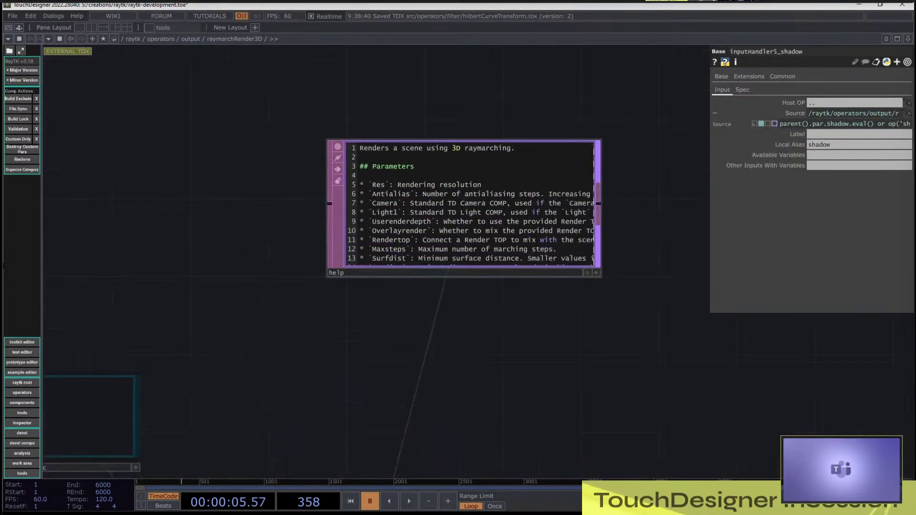
scroll(498, 243, up, 4)
drag(498, 244, 492, 345)
click(688, 402)
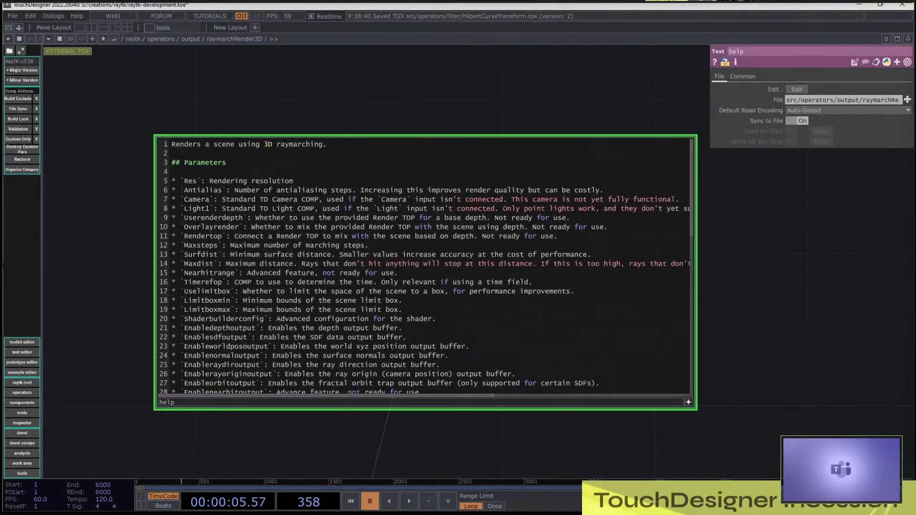
Step: Read through the help text's parameter descriptions, highlighting the entries up to Enabledebugoutput, and on to the Inputs section
scroll(424, 267, down, 2)
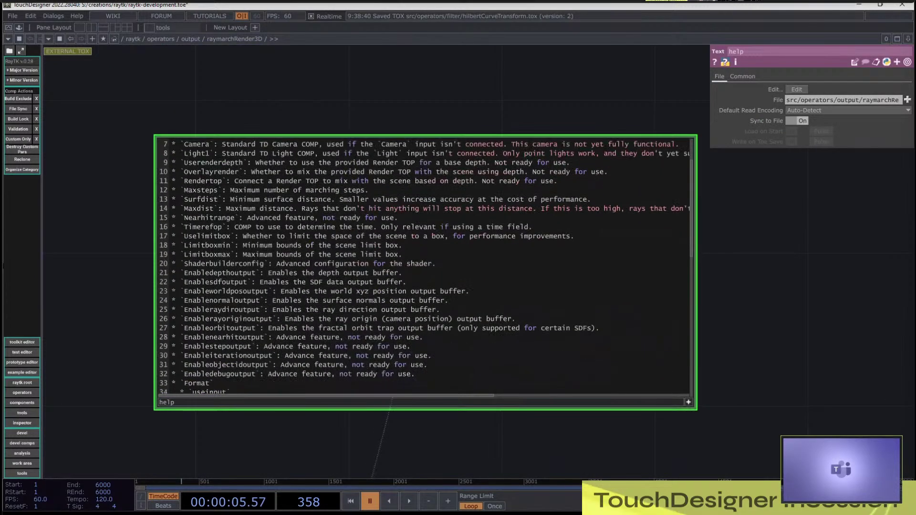
scroll(425, 267, down, 1)
drag(415, 346, 172, 144)
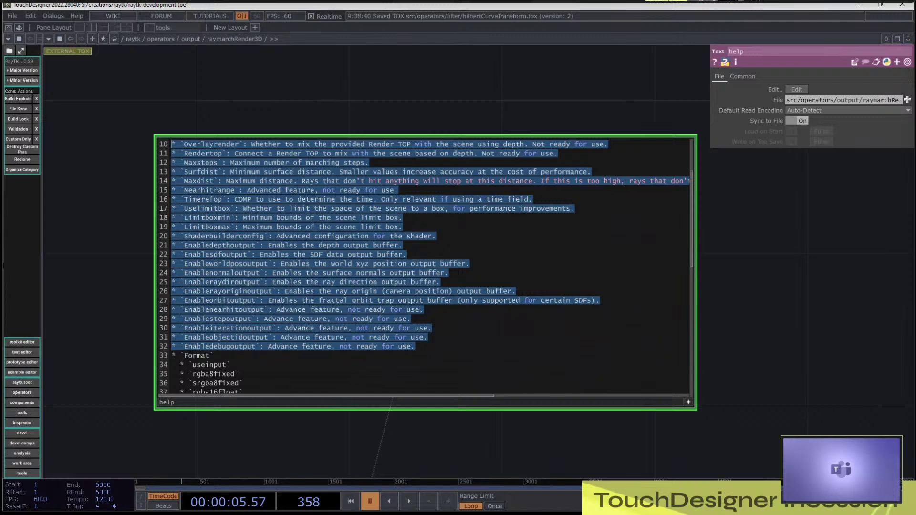
scroll(424, 267, down, 12)
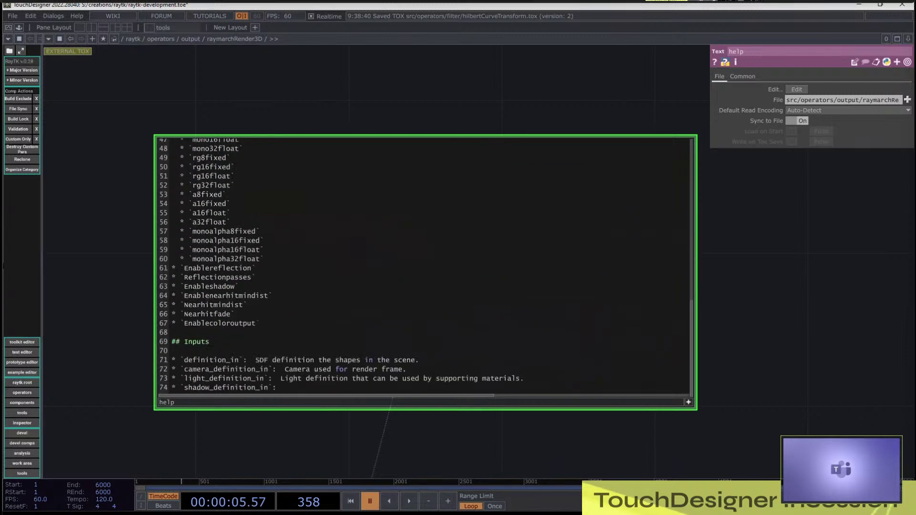
Step: Highlight the four input definitions in the help text, return to its beginning and deactivate the viewer
drag(282, 387, 171, 360)
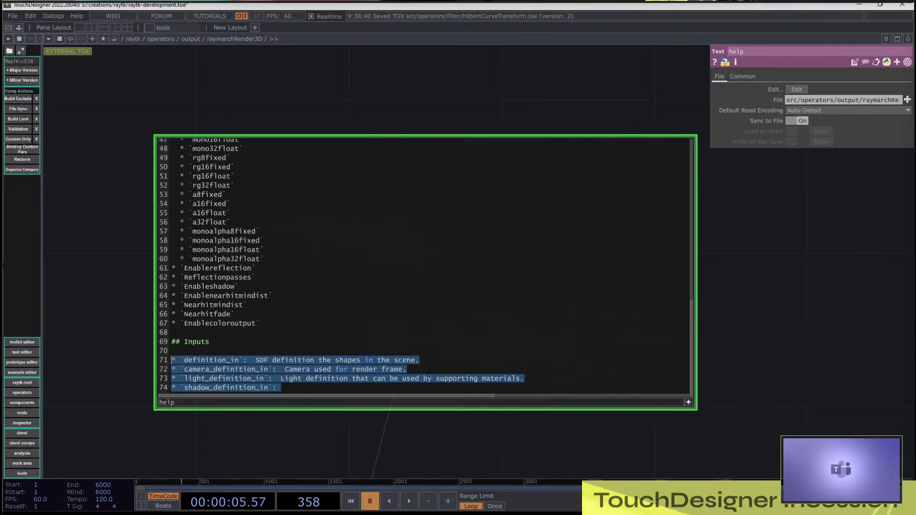
scroll(425, 267, up, 6)
scroll(434, 104, up, 10)
scroll(505, 262, down, 10)
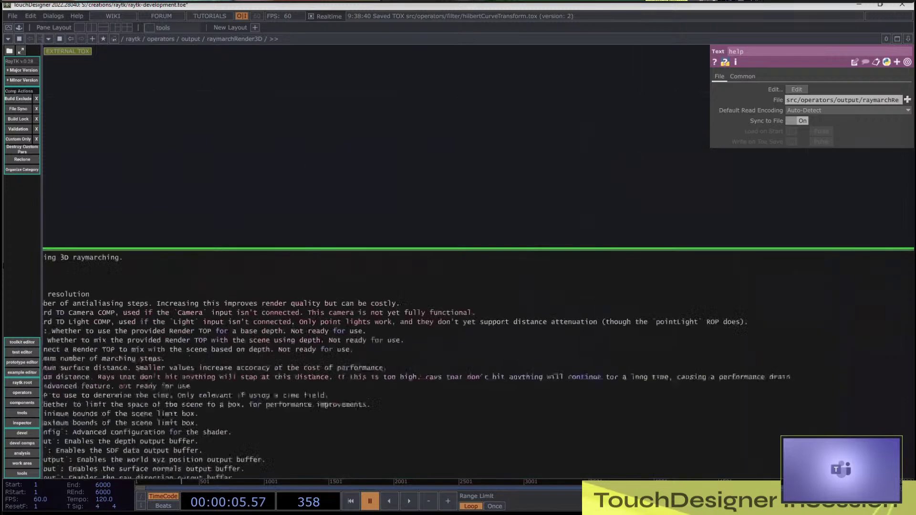
drag(506, 238, 419, 155)
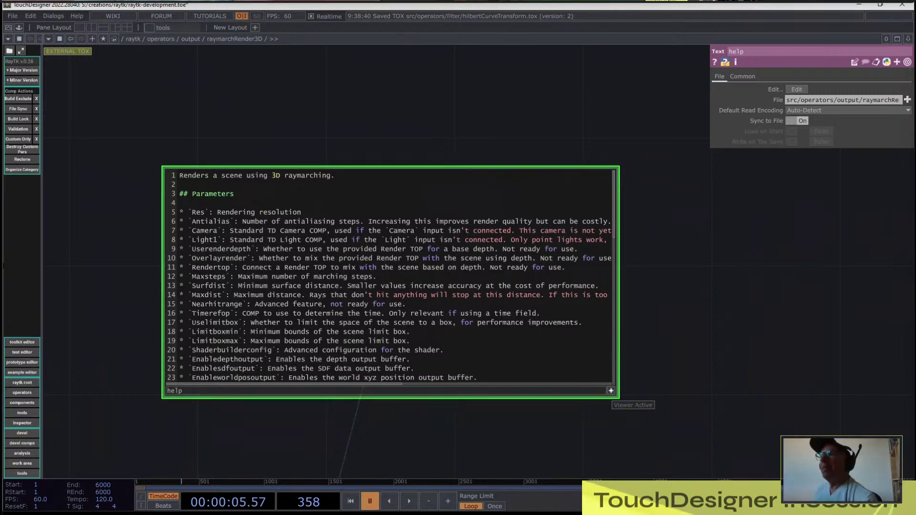
scroll(673, 379, down, 2)
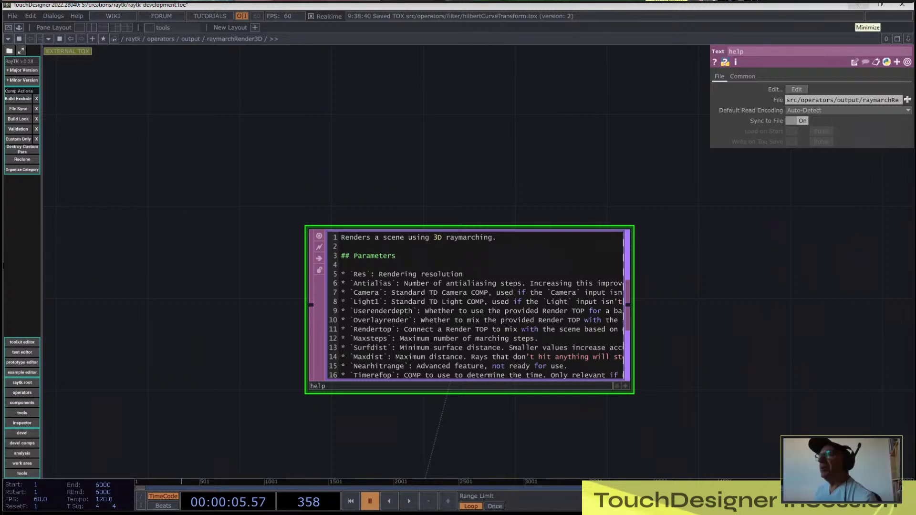
Step: Switch to the RayTK documentation in the browser, search it for "rotate" and open the rotate operator page
click(858, 4)
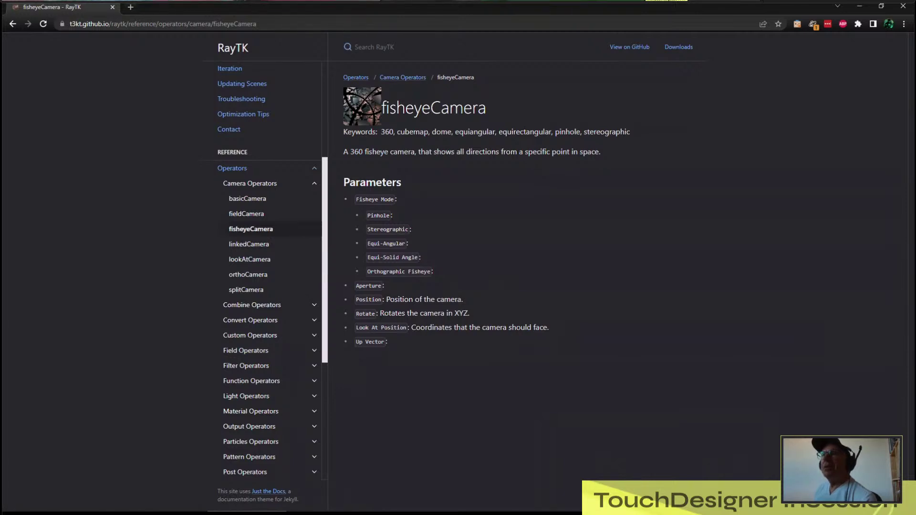
text(rotate)
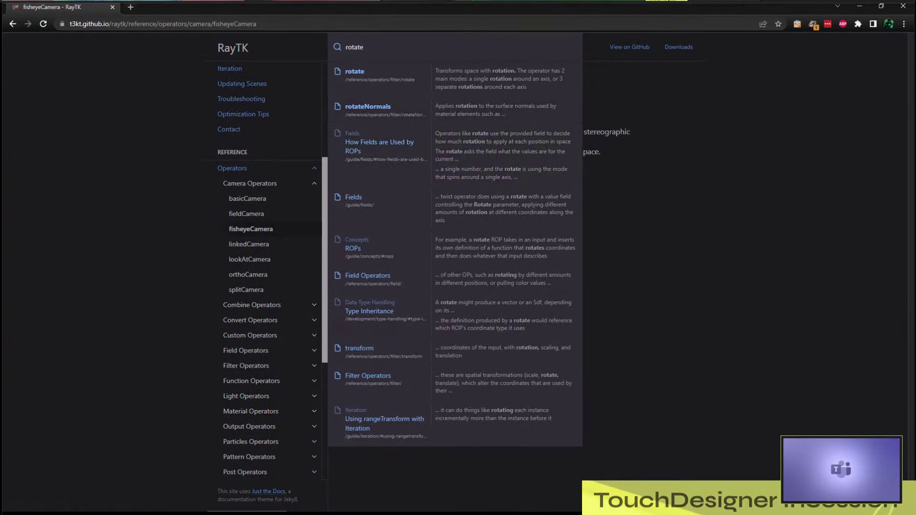
key(Return)
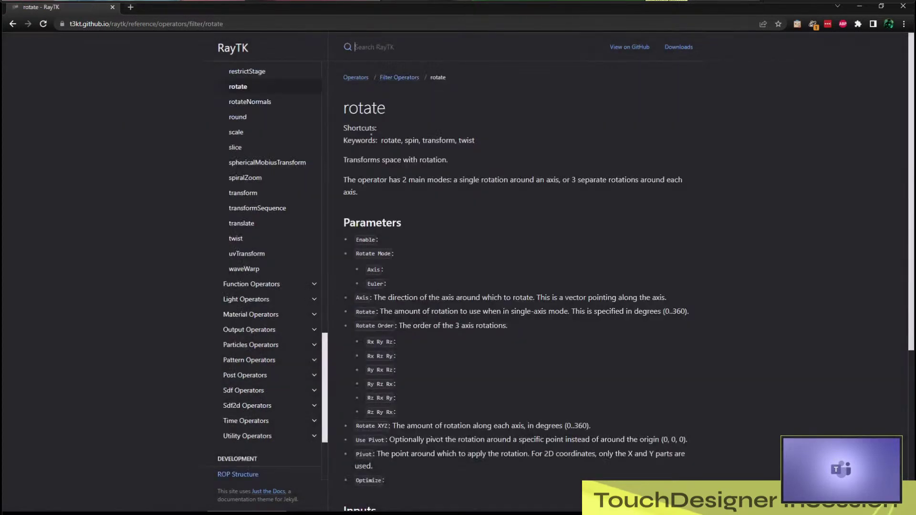
Step: Search the documentation for "rot", open How Fields are Used by ROPs, and read the Fields guide through to its end
text(rot)
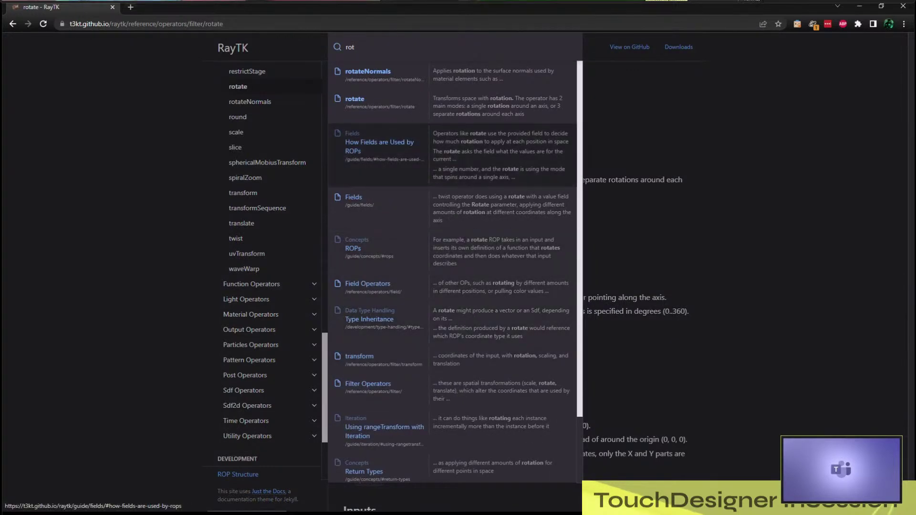
click(379, 146)
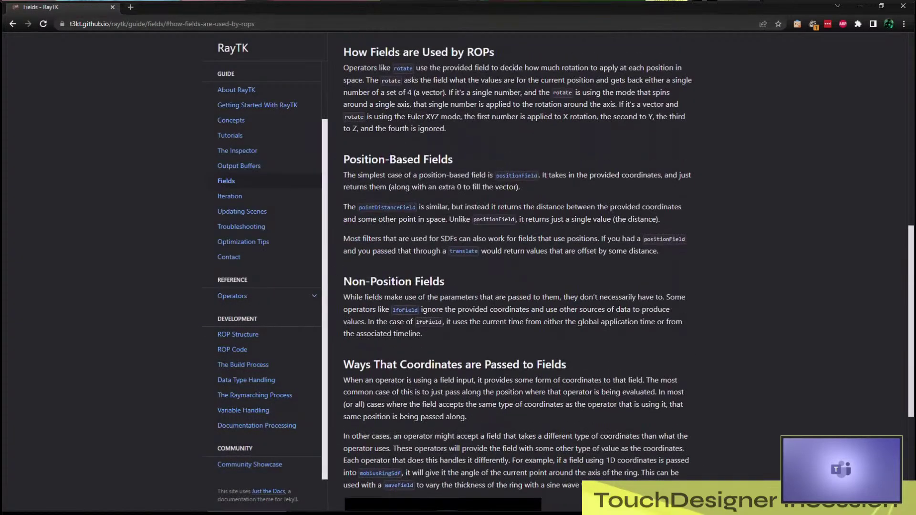
scroll(518, 267, up, 9)
scroll(517, 267, down, 1)
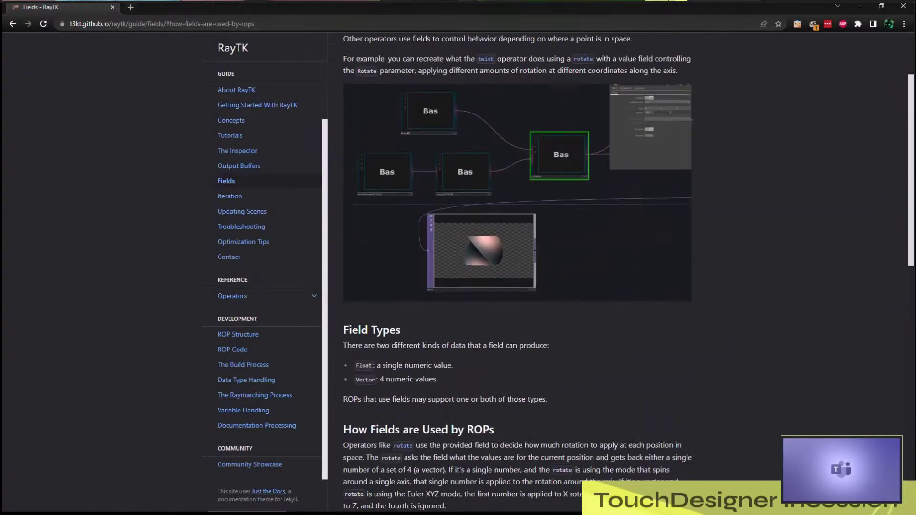
scroll(518, 267, down, 7)
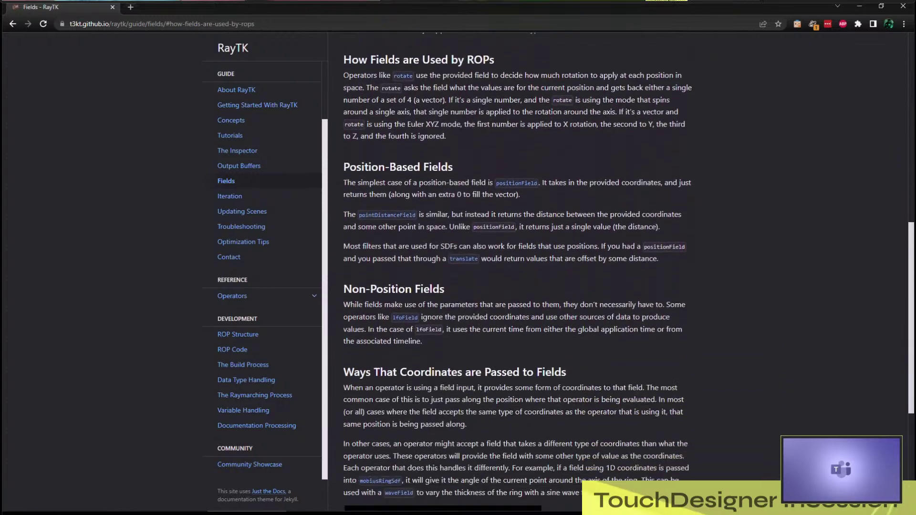
scroll(517, 267, down, 5)
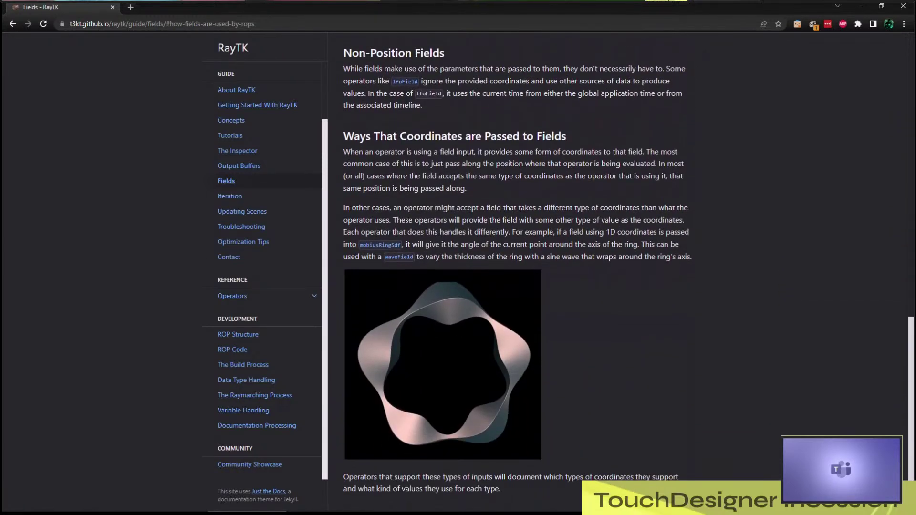
Step: View the linked mobiusRingSdf page from the Fields guide, return to the guide, and look over the waveField page
click(380, 245)
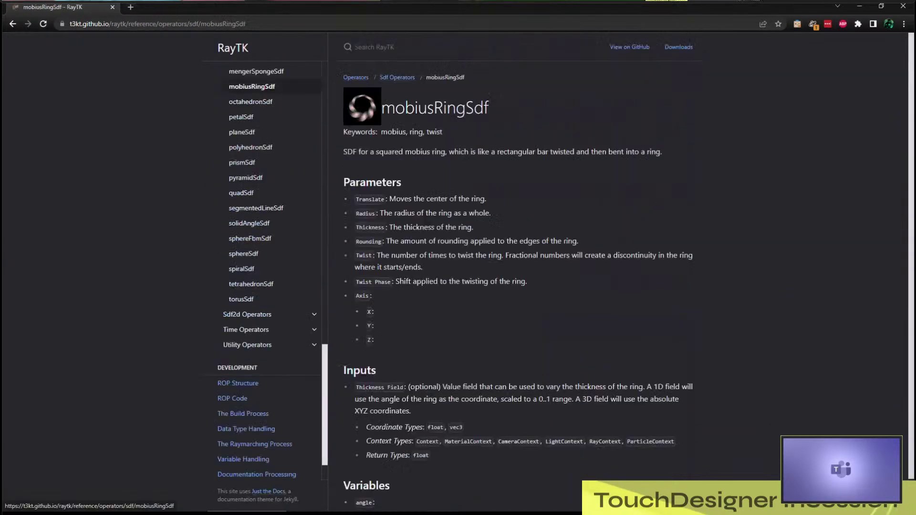
right_click(542, 192)
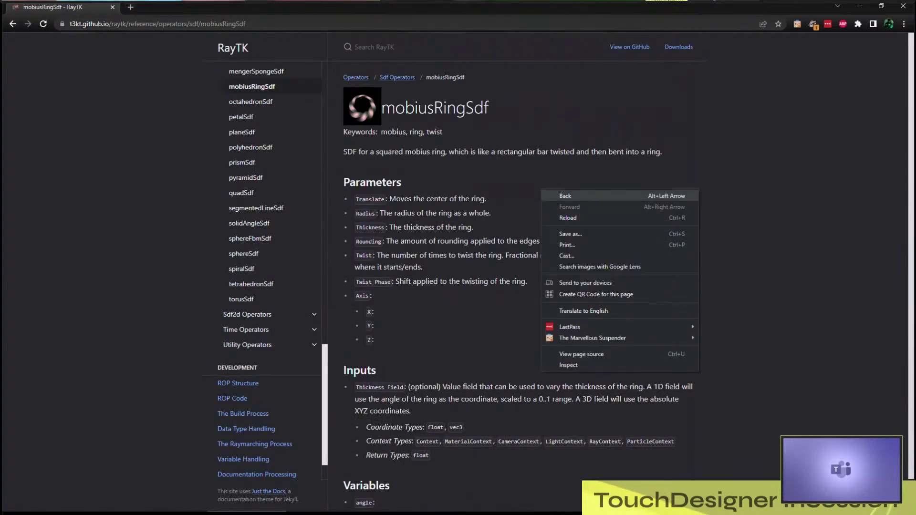
click(546, 195)
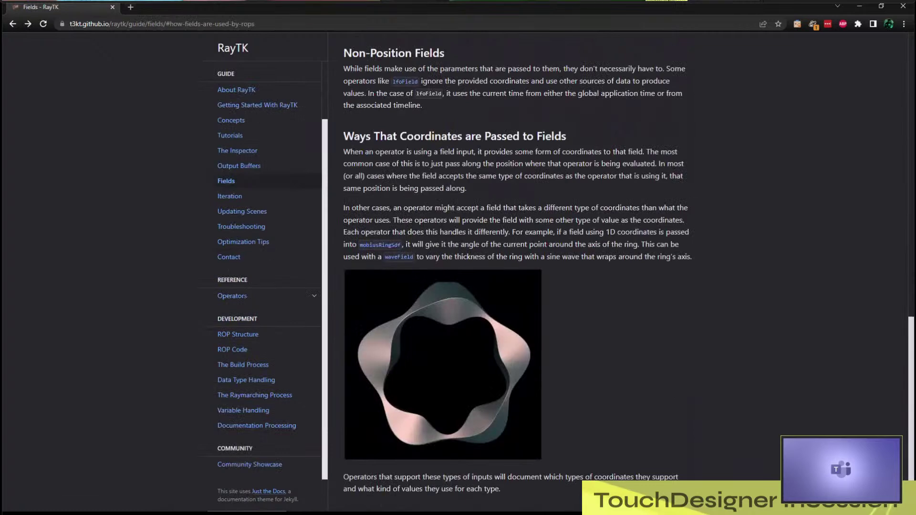
click(399, 257)
scroll(399, 257, down, 3)
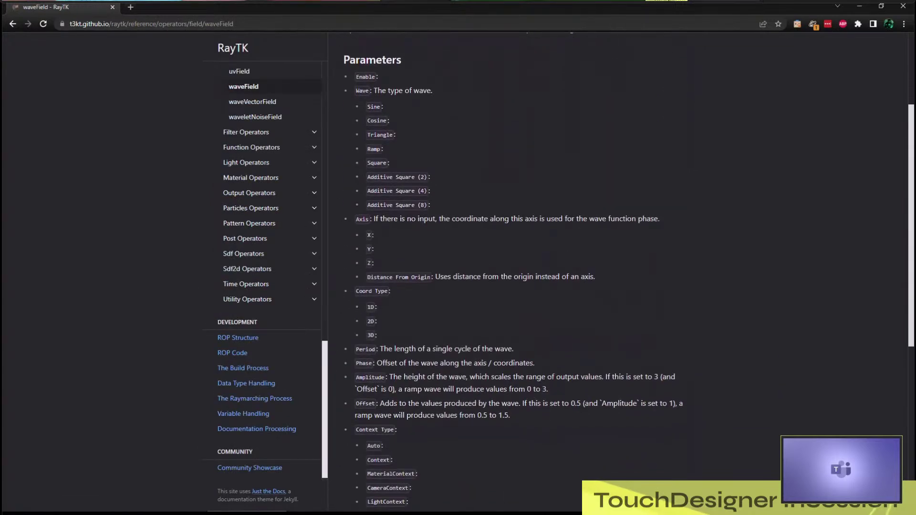
scroll(399, 260, up, 3)
scroll(282, 262, up, 1)
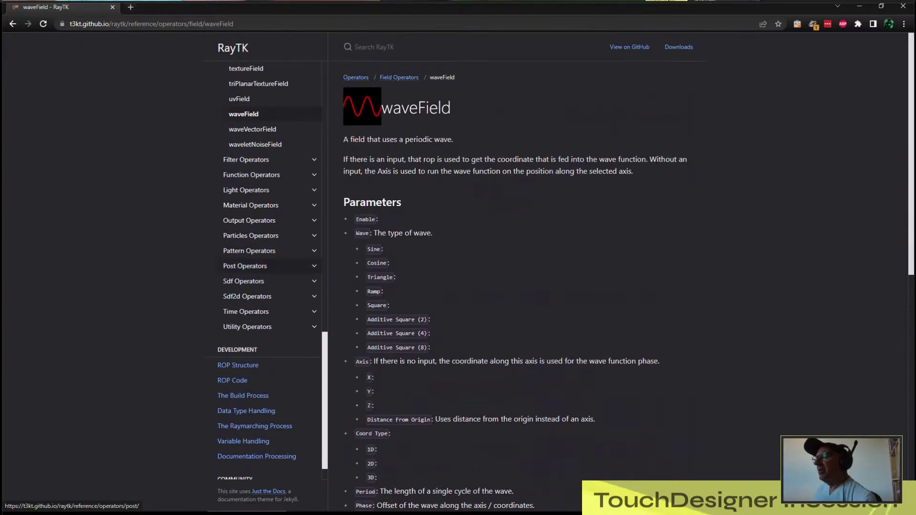
Step: Switch to the TouchDesigner window with the RayTK InSession Demo Scene and go inside the rotate1 operator
click(859, 6)
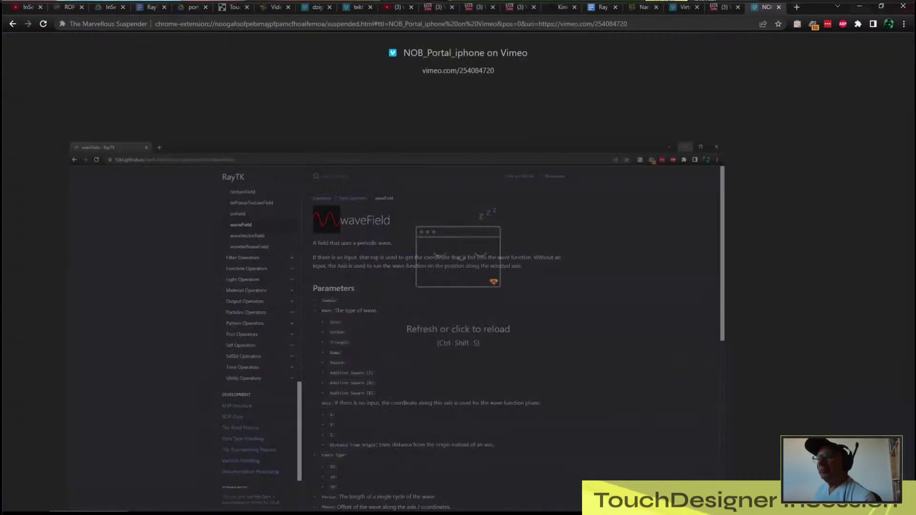
click(859, 6)
drag(563, 325, 243, 386)
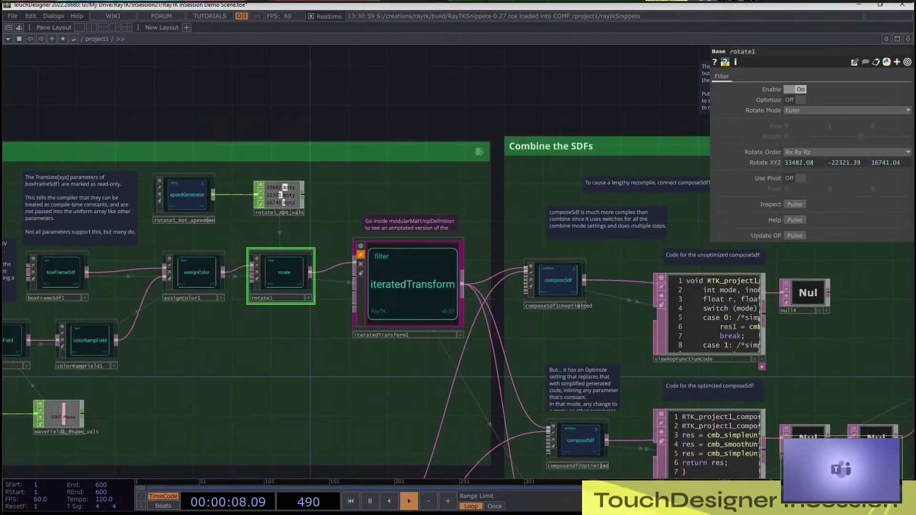
key(i)
scroll(401, 186, up, 3)
drag(296, 267, 310, 293)
Step: Inspect the parameters of opDefinition and inputHandler1 inside rotate1
click(423, 216)
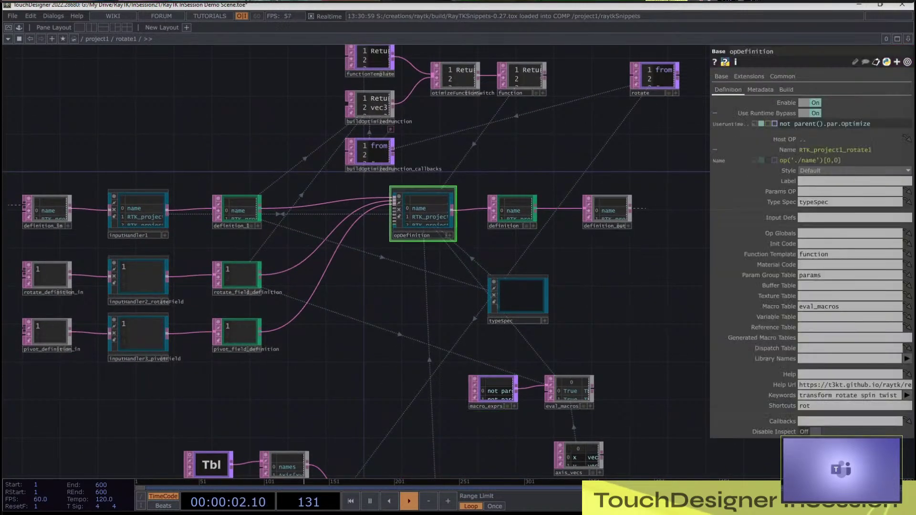
click(114, 198)
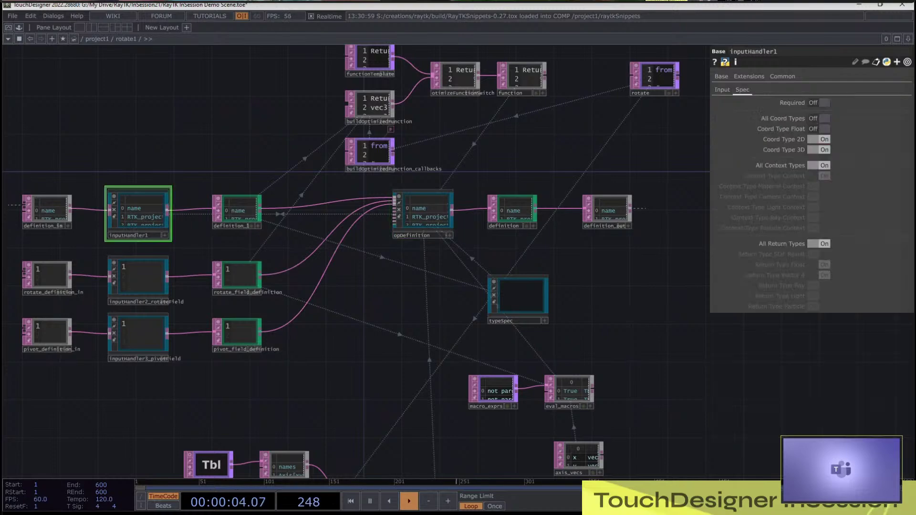
scroll(108, 197, up, 4)
scroll(256, 215, down, 4)
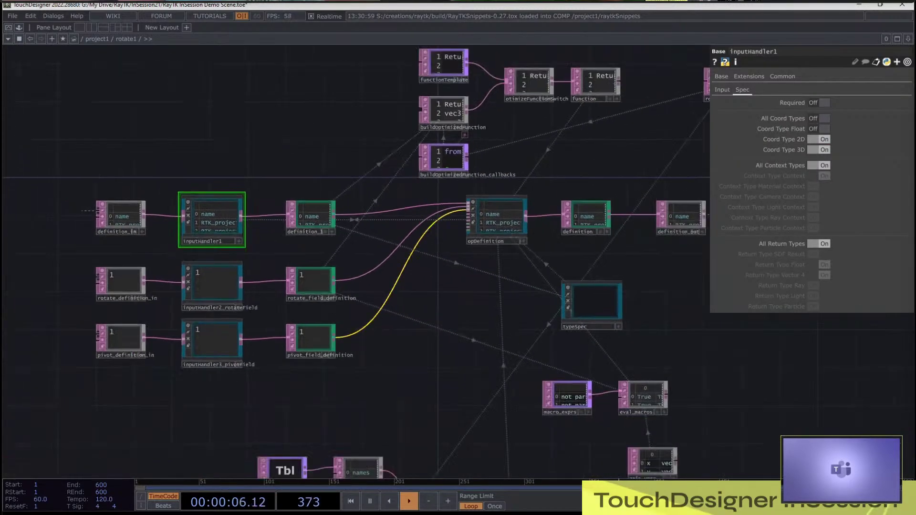
Step: Go inside rotate1's opDefinition component and view its whole network
scroll(503, 214, up, 4)
click(503, 216)
key(i)
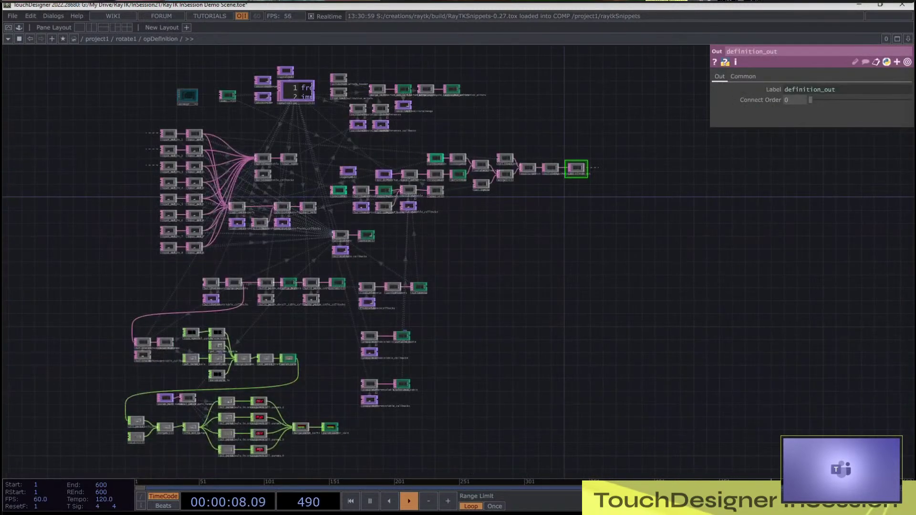
drag(503, 216, 542, 218)
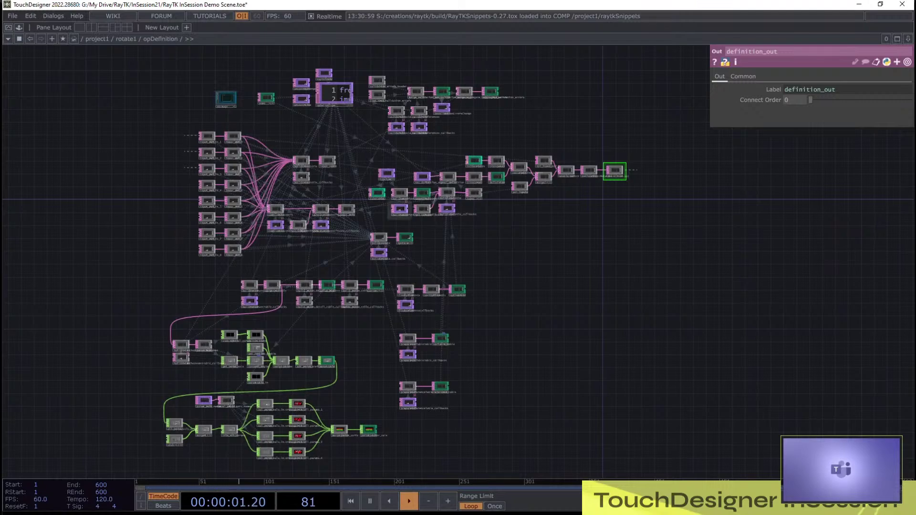
Step: Locate the opState operator fed by buildOpState inside opDefinition and enlarge its JSON text to a readable size
scroll(402, 231, up, 5)
scroll(413, 251, up, 10)
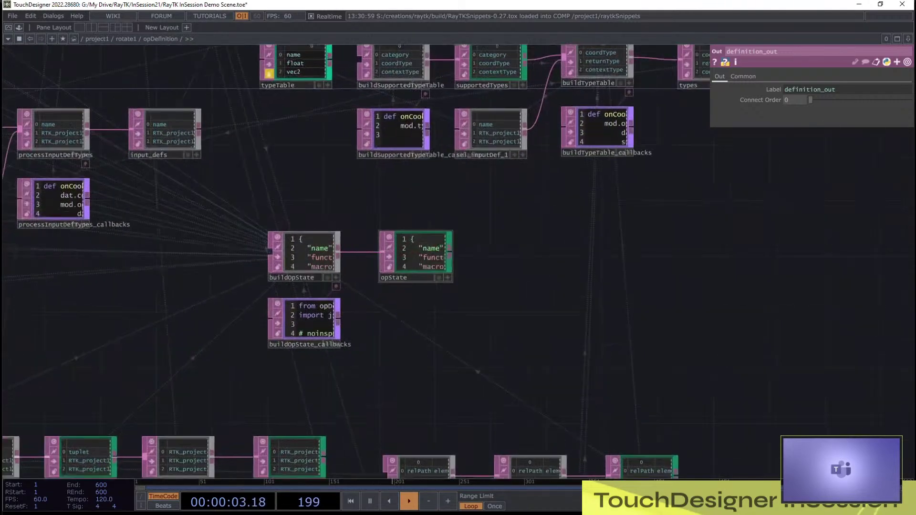
scroll(303, 337, down, 8)
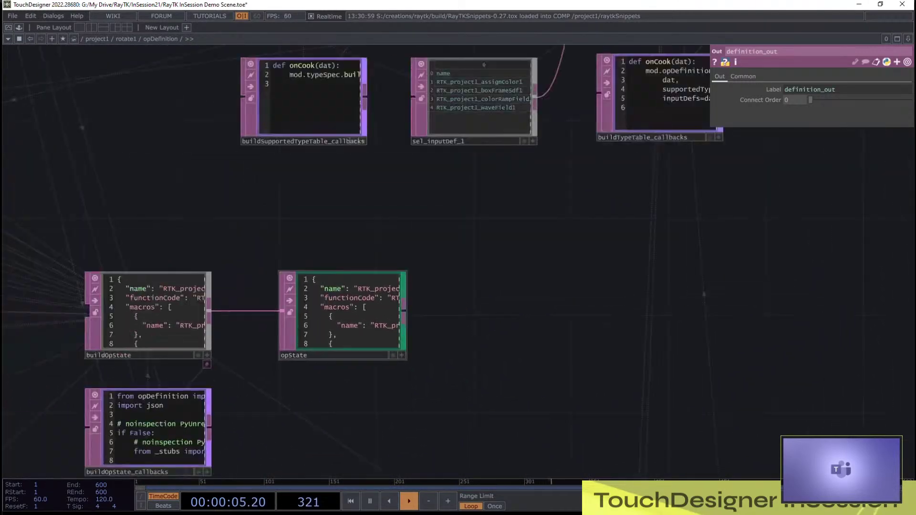
drag(305, 391, 393, 361)
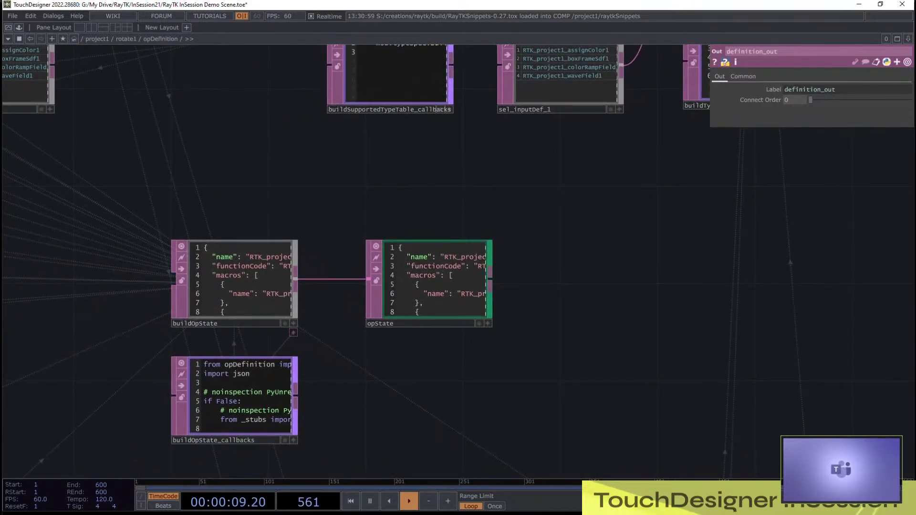
scroll(169, 360, up, 3)
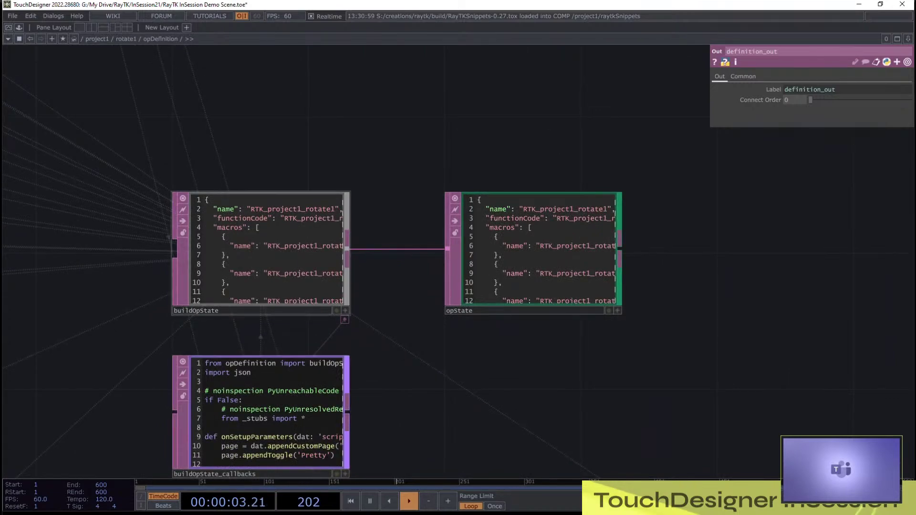
scroll(531, 276, up, 5)
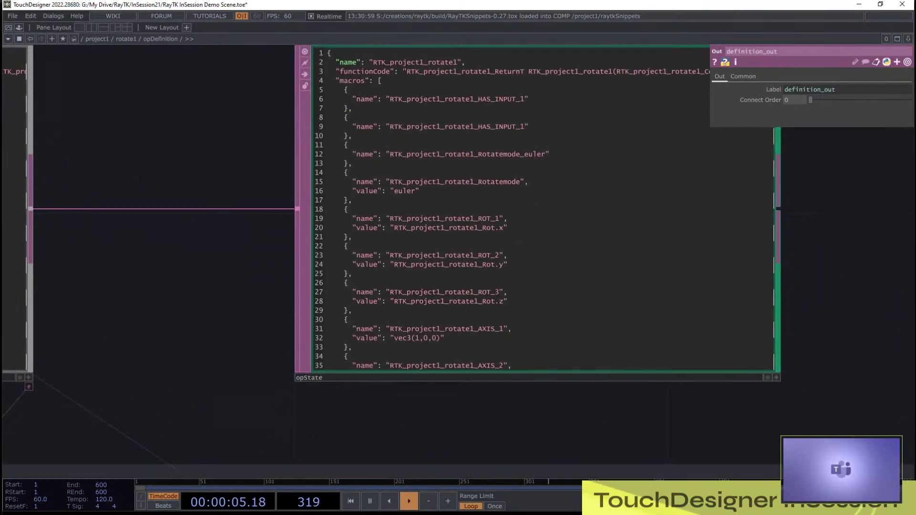
drag(716, 405, 705, 445)
Step: Activate the opState viewer, read through its JSON to the end and back, and deactivate the viewer
click(766, 417)
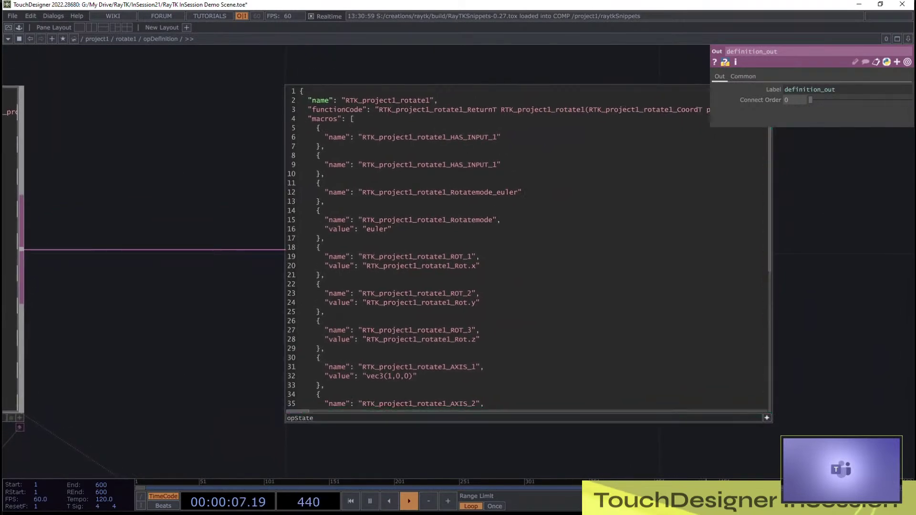
scroll(527, 248, down, 10)
scroll(527, 248, up, 10)
click(766, 418)
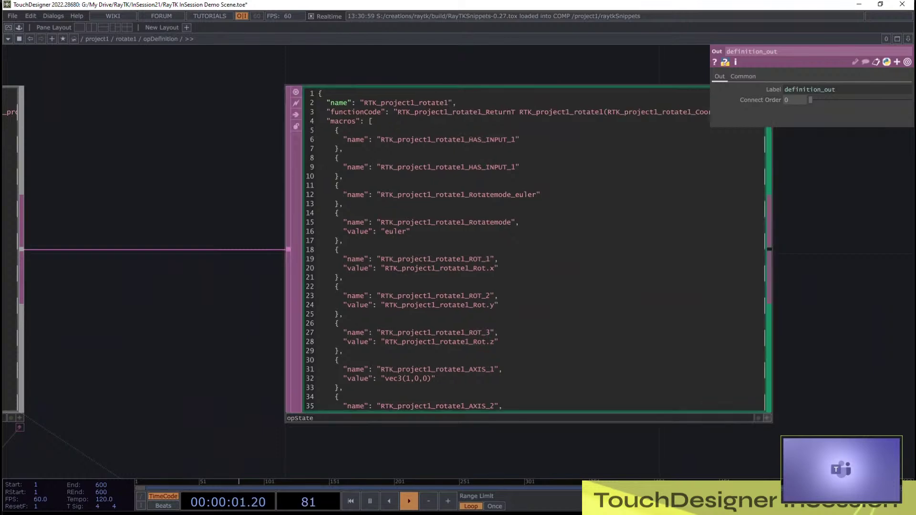
Step: Select the opState operator and view its place in the surrounding opDefinition network
drag(841, 398, 559, 375)
scroll(559, 375, down, 3)
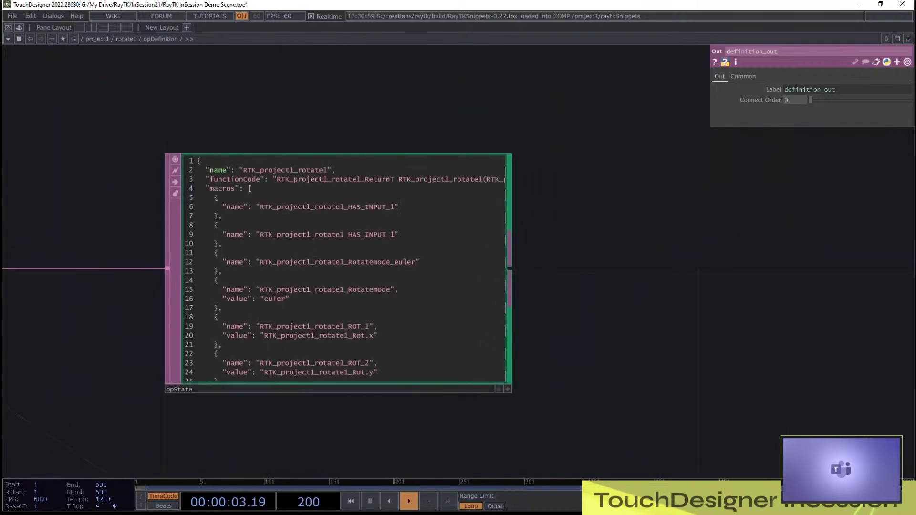
click(338, 273)
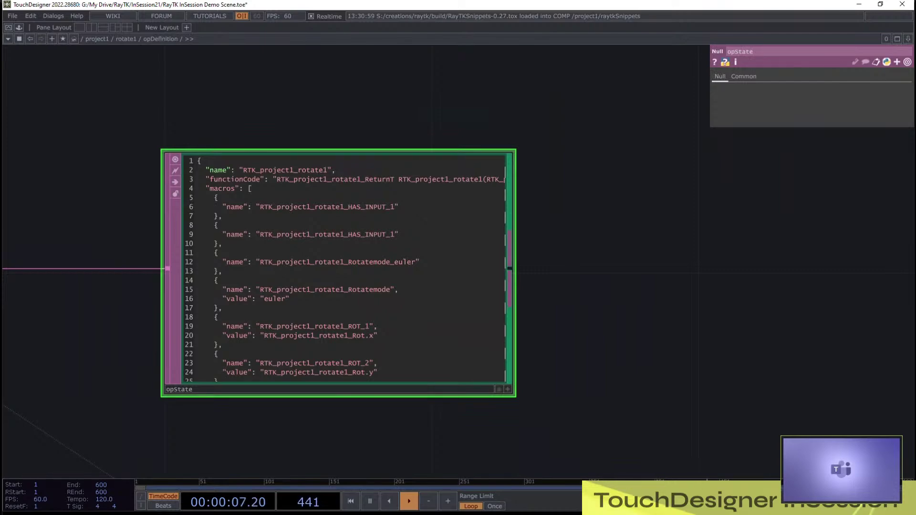
scroll(504, 308, down, 10)
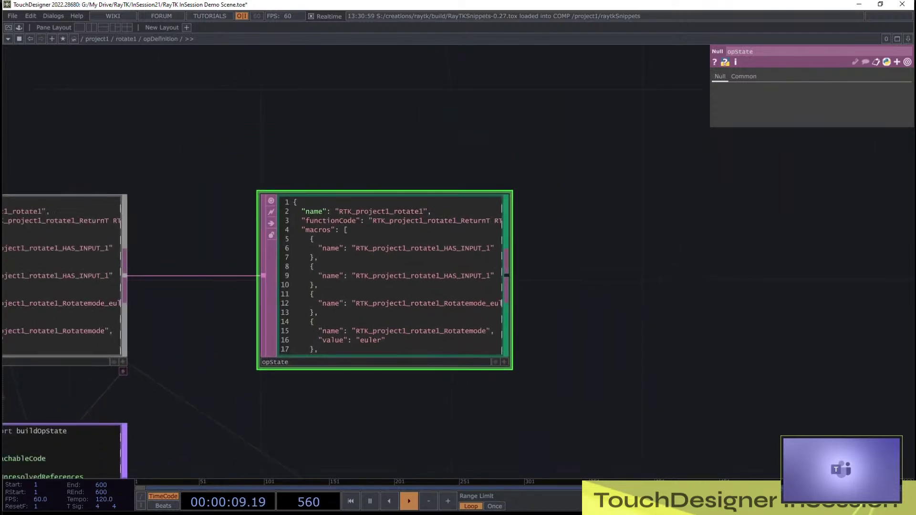
scroll(438, 409, down, 6)
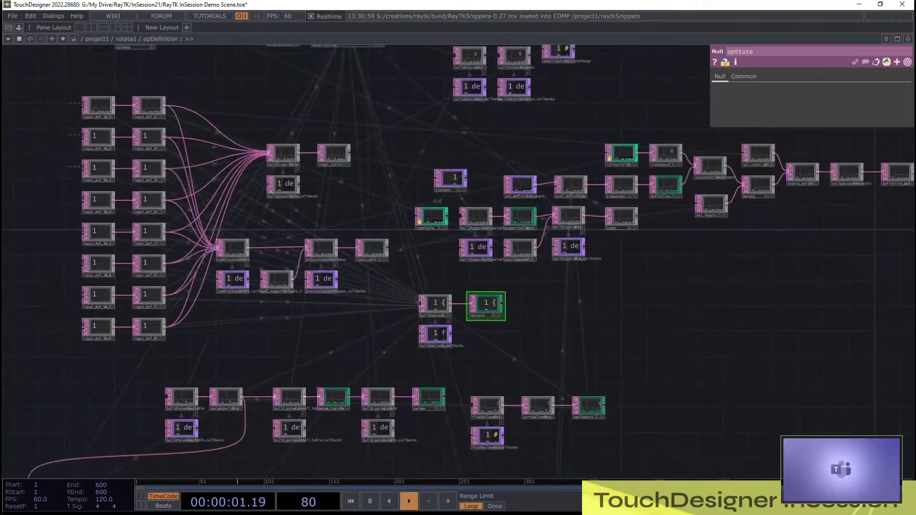
scroll(672, 304, down, 1)
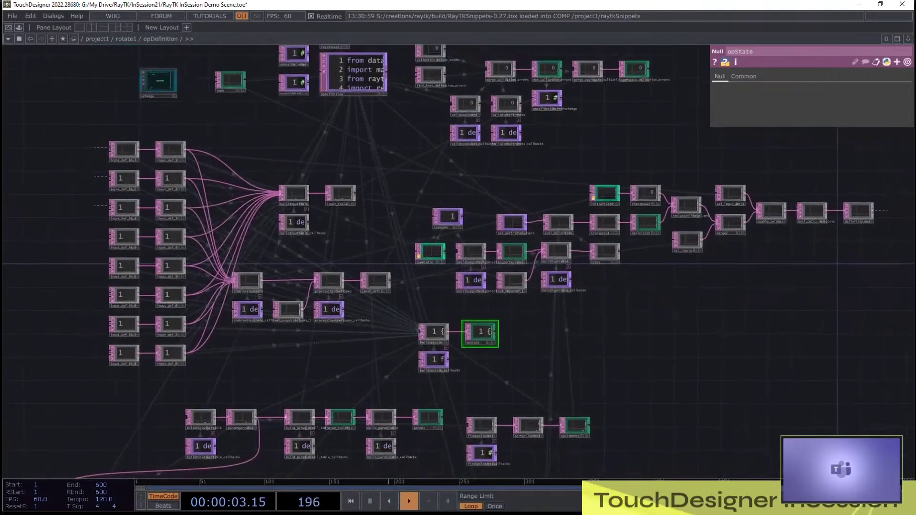
drag(672, 303, 664, 326)
scroll(661, 360, up, 3)
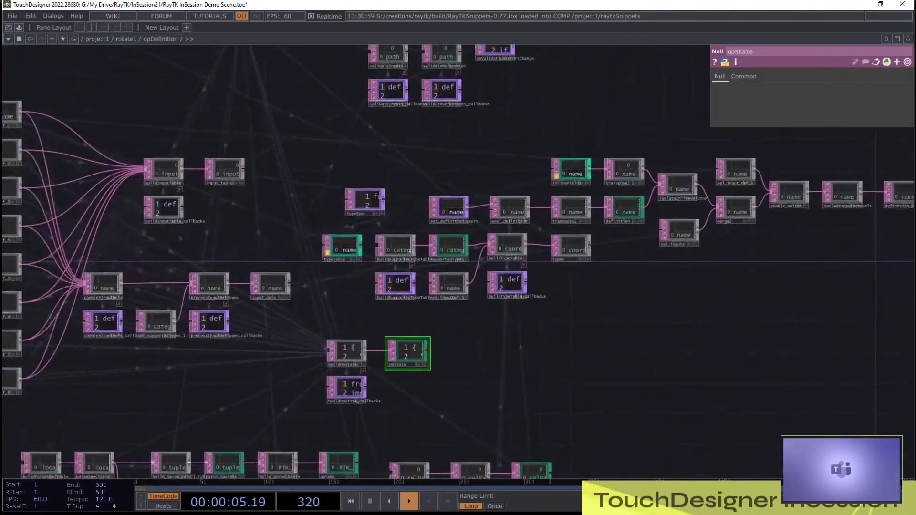
scroll(682, 335, down, 2)
scroll(639, 341, down, 2)
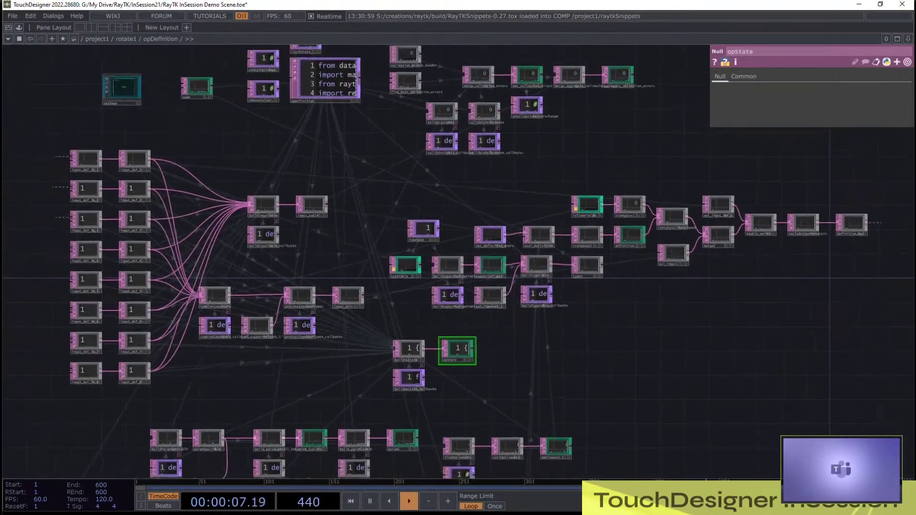
drag(639, 341, 626, 331)
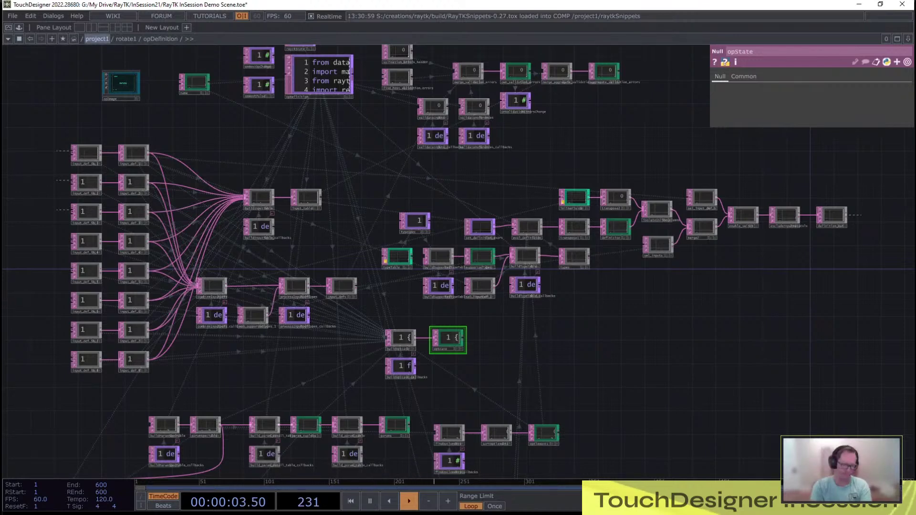
Step: Leave rotate1 for project1 and go inside the shaderBuilder component of raymarchRender3D
key(u)
key(u)
drag(363, 406, 319, 397)
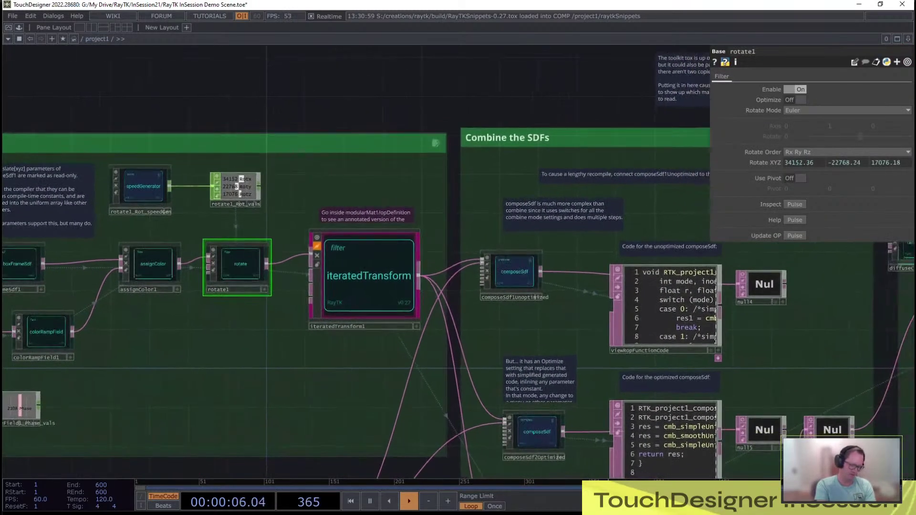
drag(586, 334, 203, 344)
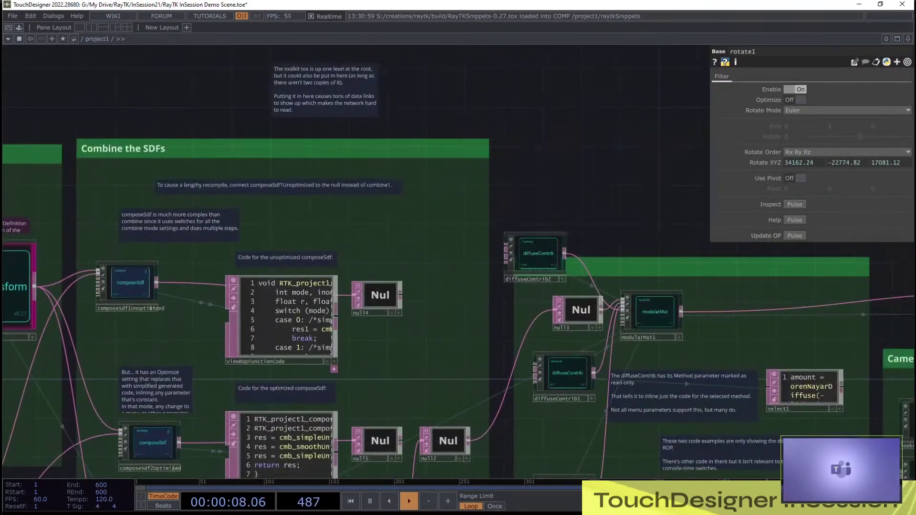
drag(668, 190, 187, 224)
click(604, 341)
key(i)
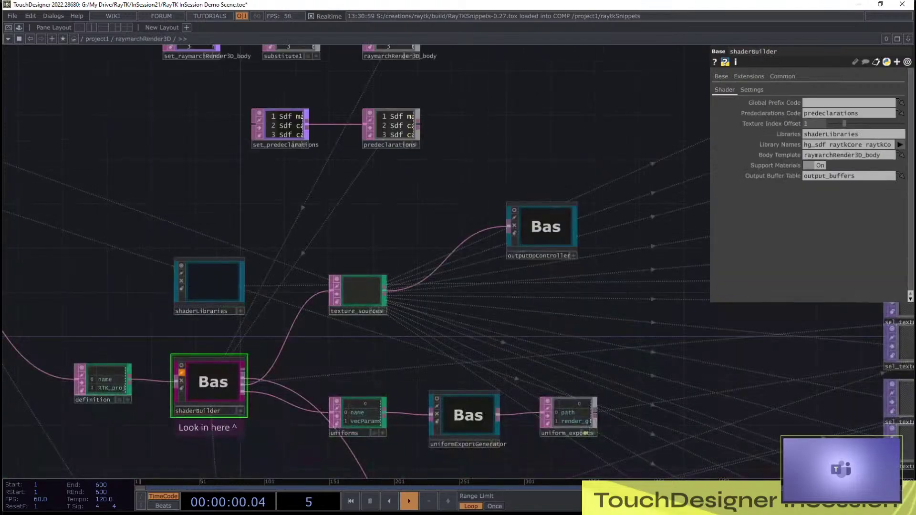
key(i)
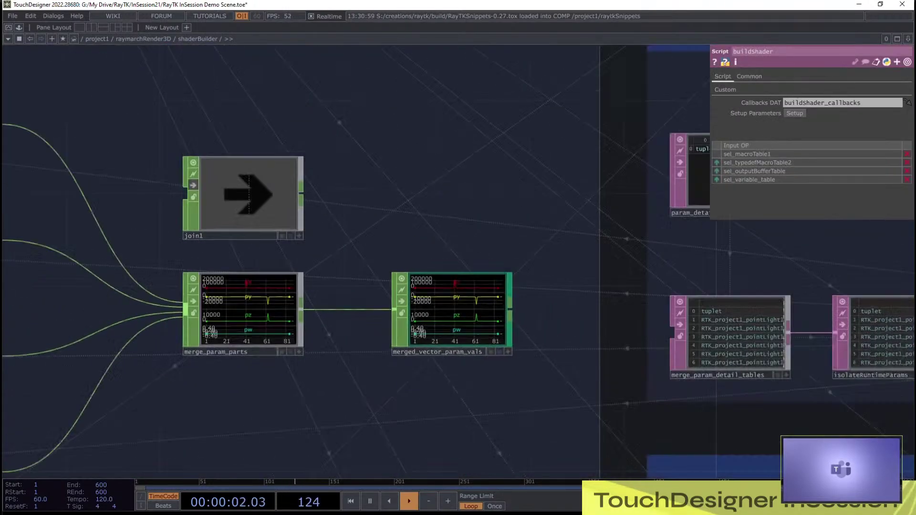
Step: Locate buildShader in the Shader section of the shaderBuilder network and read the note above it
scroll(374, 287, down, 2)
scroll(525, 327, up, 4)
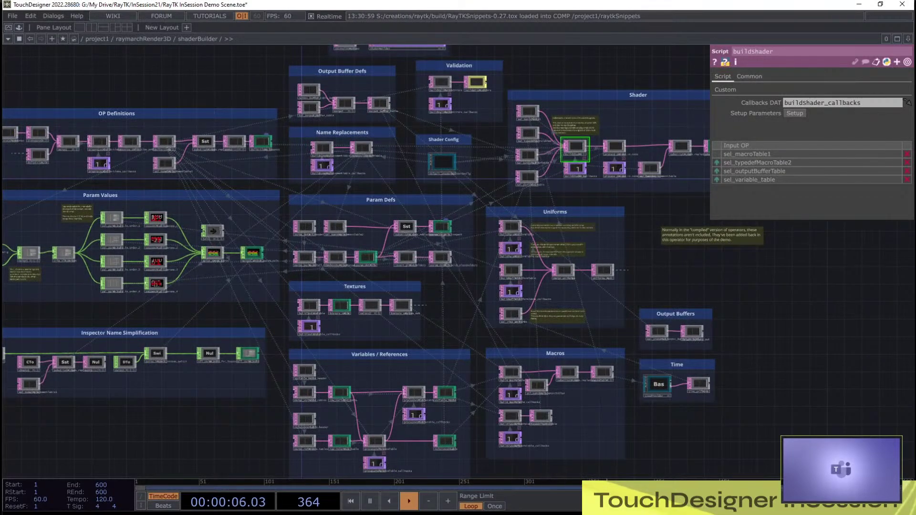
scroll(567, 88, up, 4)
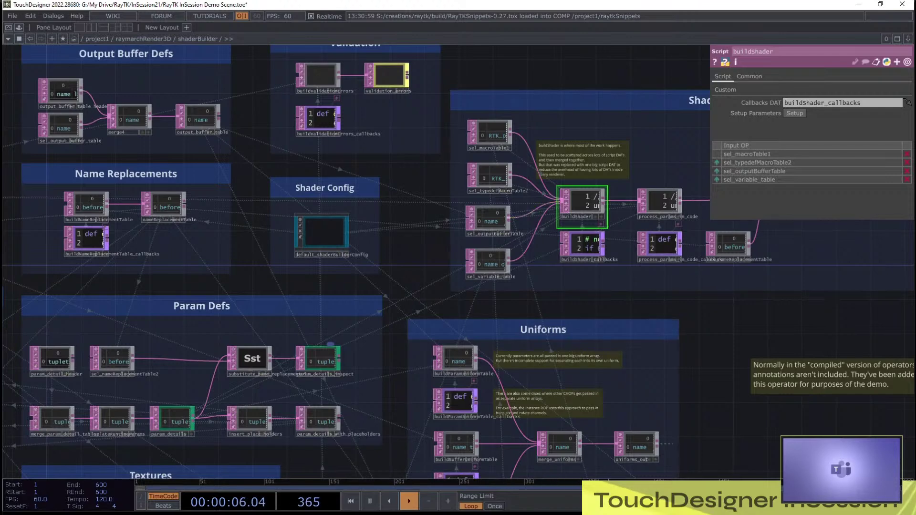
drag(539, 258, 482, 283)
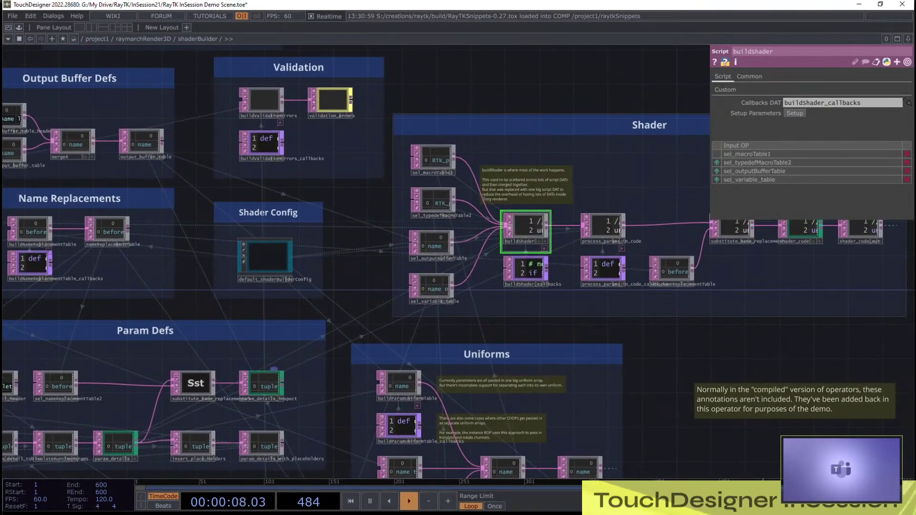
scroll(521, 223, up, 2)
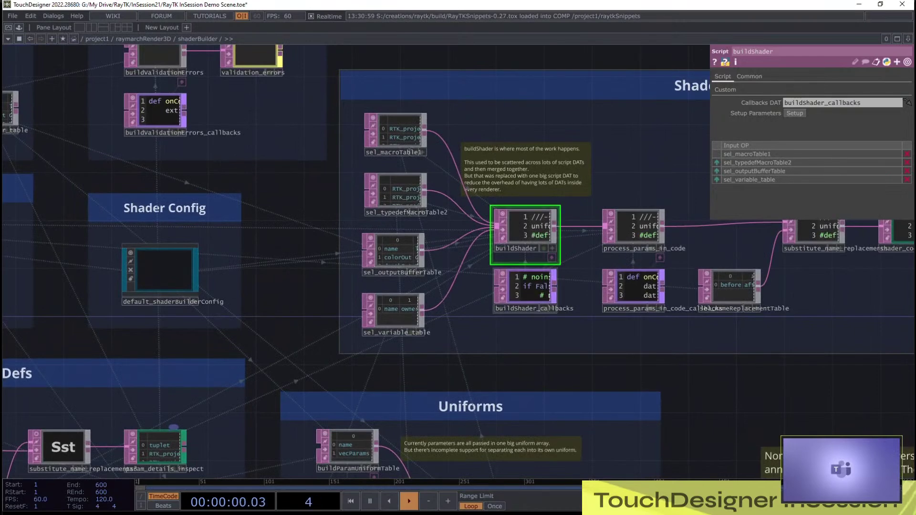
scroll(521, 222, up, 2)
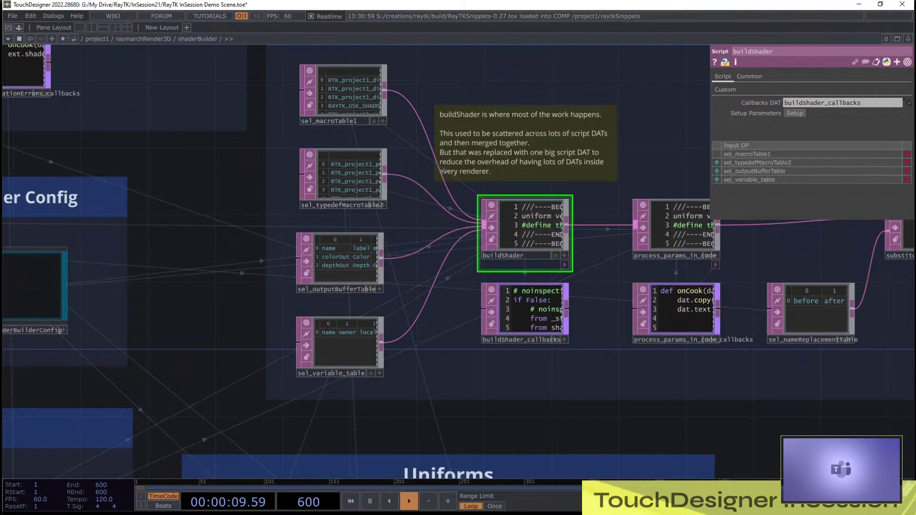
Step: Survey the annotated sections surrounding Shader in the shaderBuilder network, from Scripts and OP Definitions to Uniforms and Textures
scroll(584, 432, down, 2)
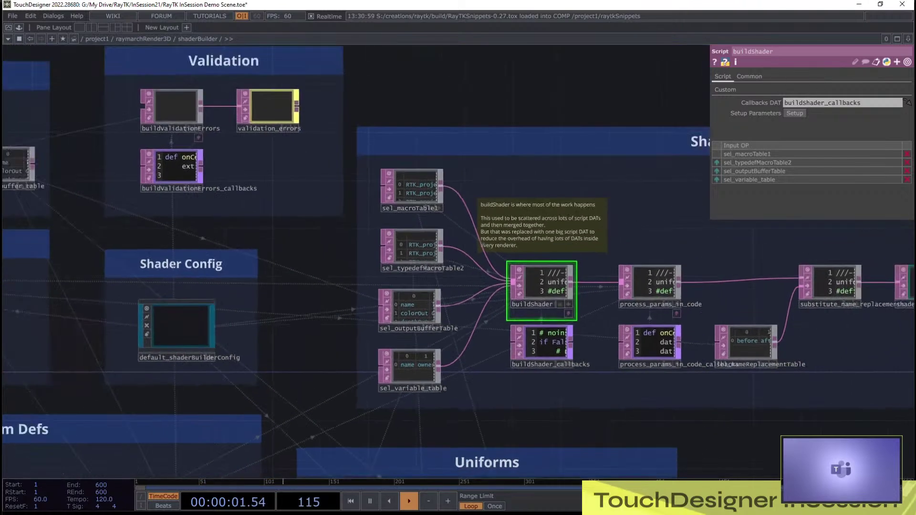
scroll(585, 431, down, 2)
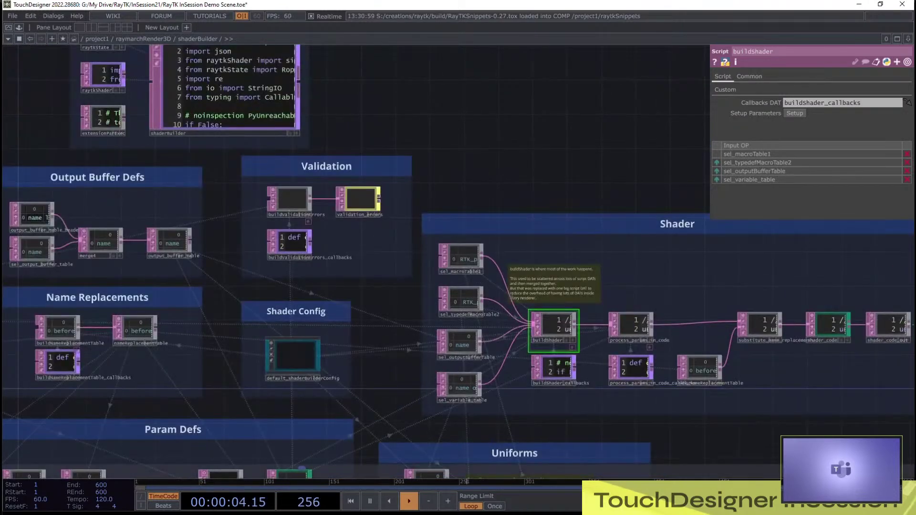
drag(584, 431, 545, 377)
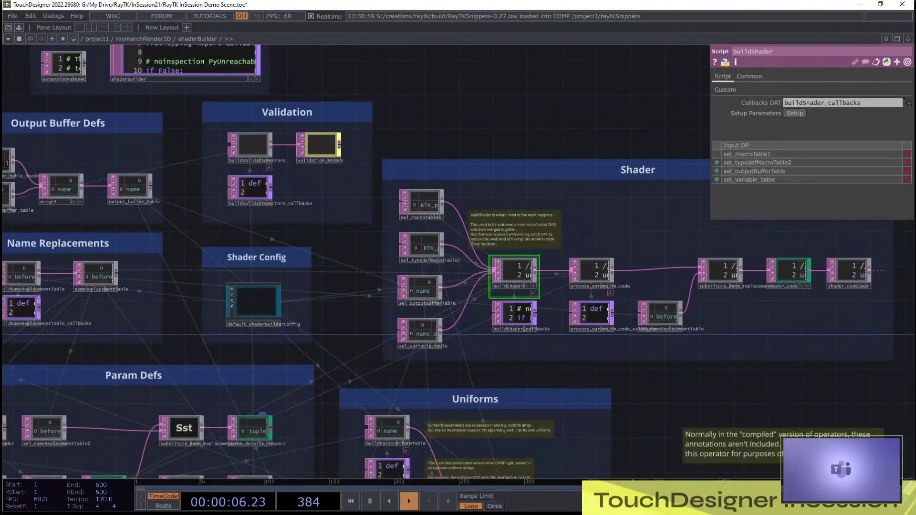
scroll(662, 396, down, 3)
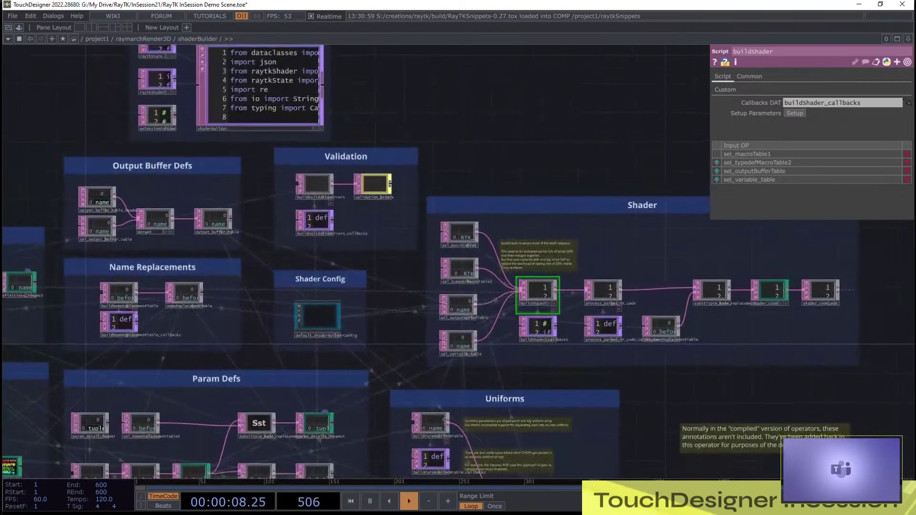
drag(662, 396, 684, 378)
scroll(684, 378, down, 4)
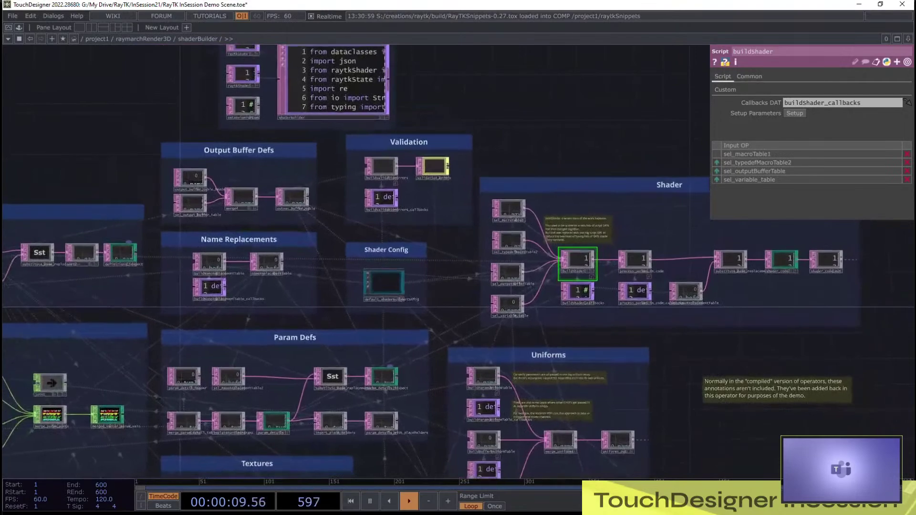
scroll(685, 377, down, 1)
drag(684, 378, 668, 351)
scroll(670, 371, down, 2)
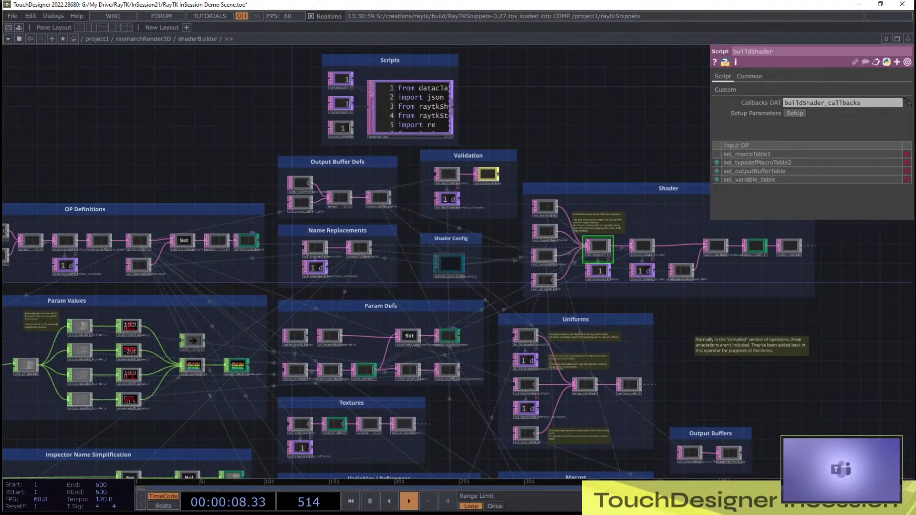
drag(668, 351, 648, 338)
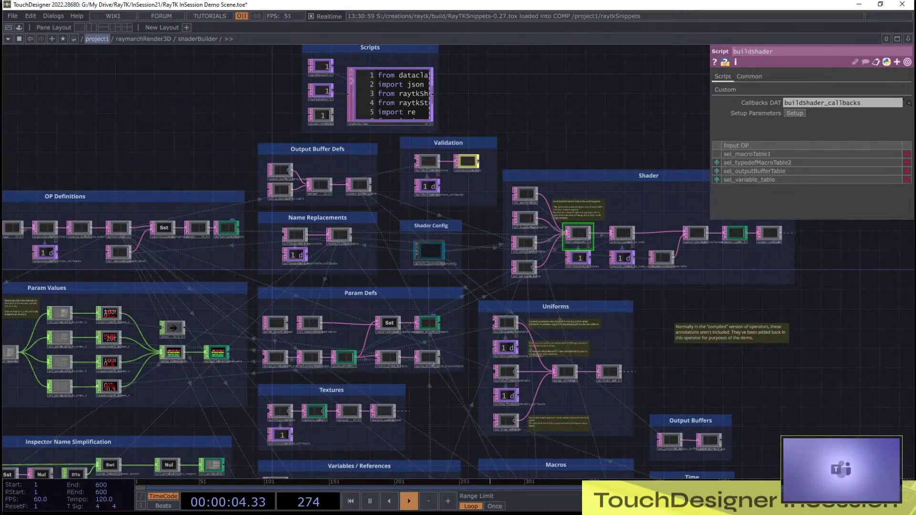
Step: Return to project1, then go inside raymarchRender3D1's shaderBuilder and view its network without annotations
click(97, 39)
scroll(493, 222, down, 5)
scroll(403, 401, up, 5)
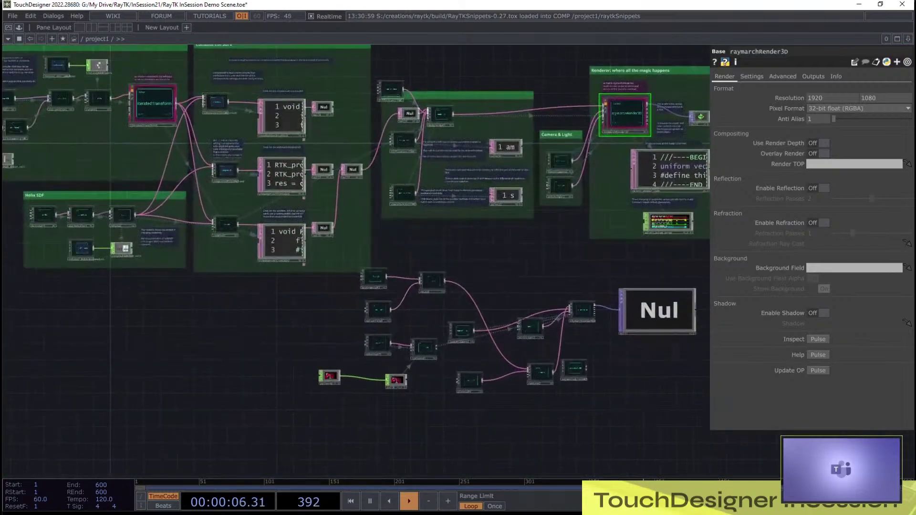
drag(403, 400, 203, 450)
scroll(429, 308, up, 4)
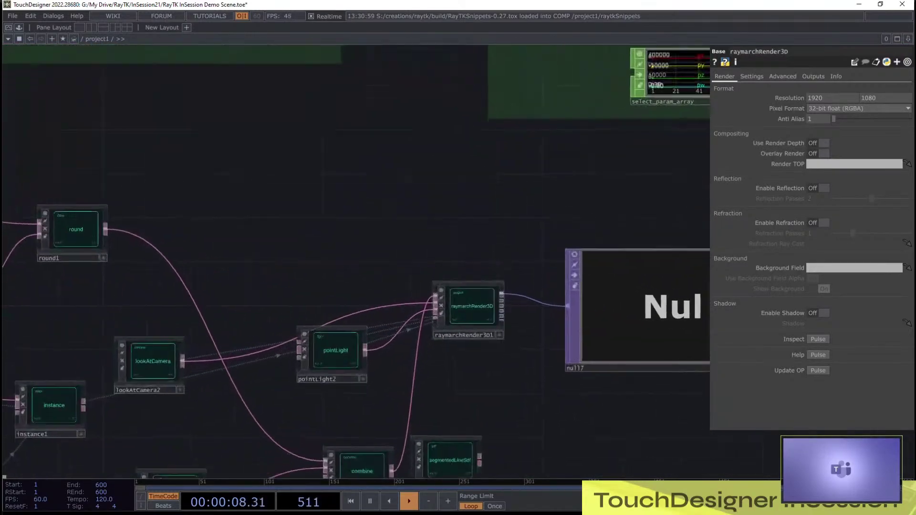
click(469, 310)
key(i)
scroll(296, 203, up, 4)
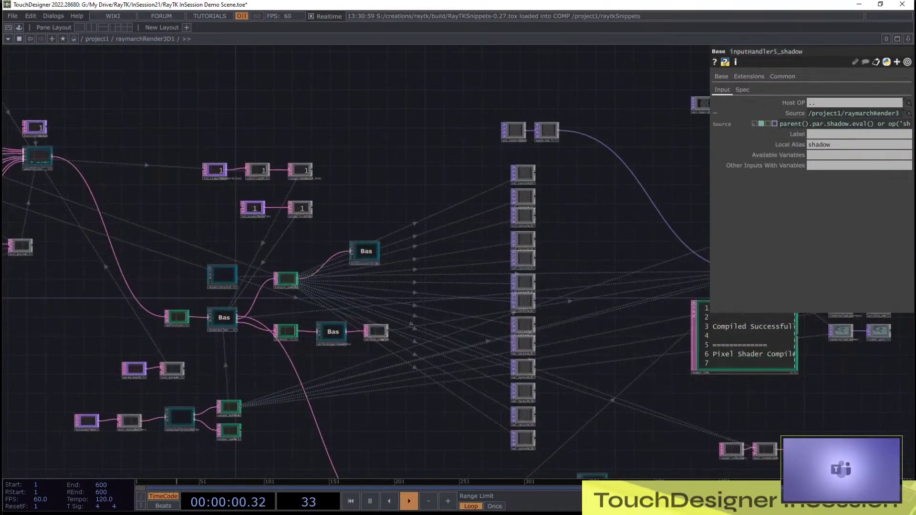
click(223, 319)
key(i)
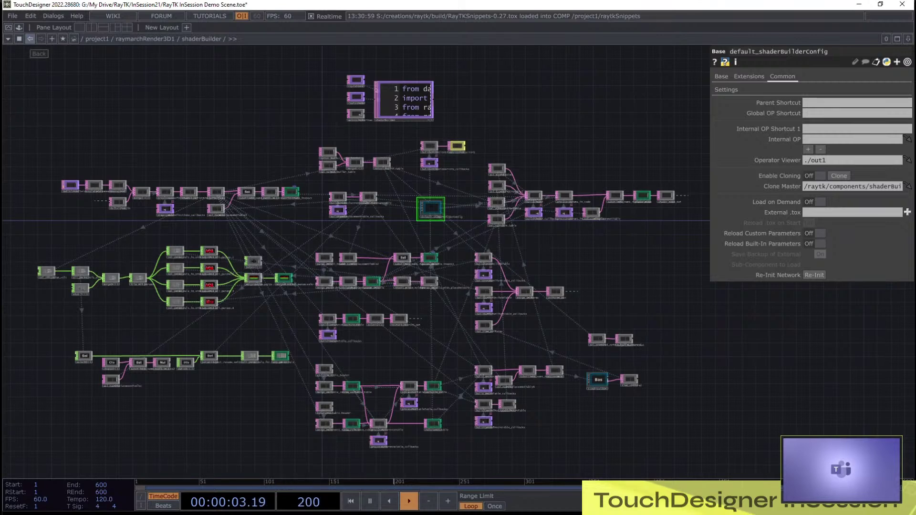
Step: Go back to project1 and reopen the annotated shaderBuilder network inside raymarchRender3D
click(30, 38)
right_click(30, 38)
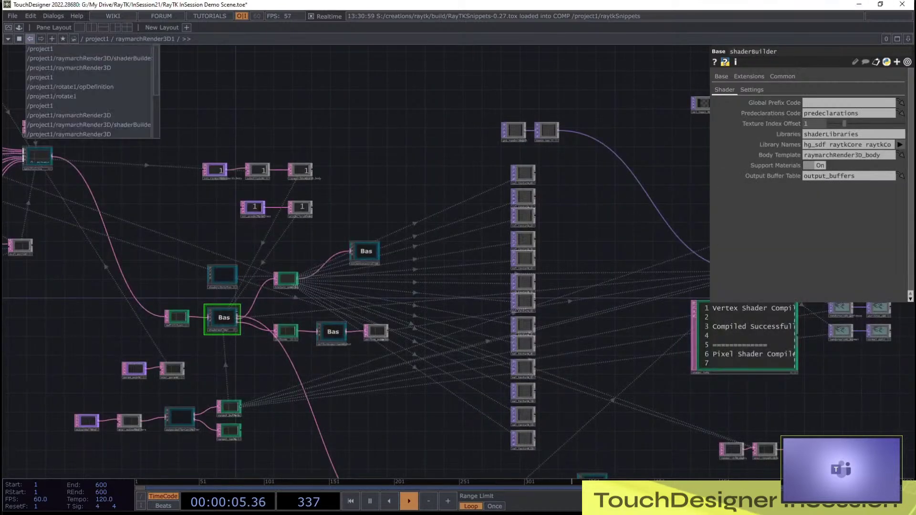
click(30, 38)
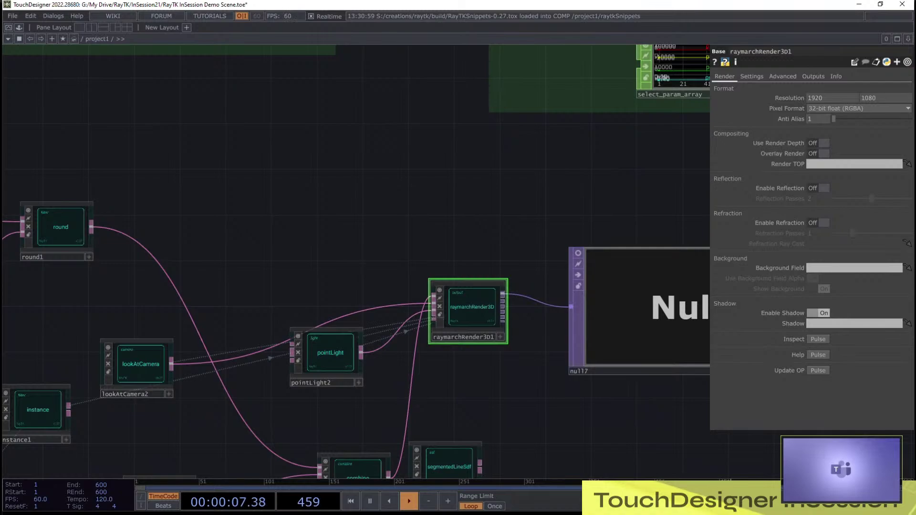
click(30, 39)
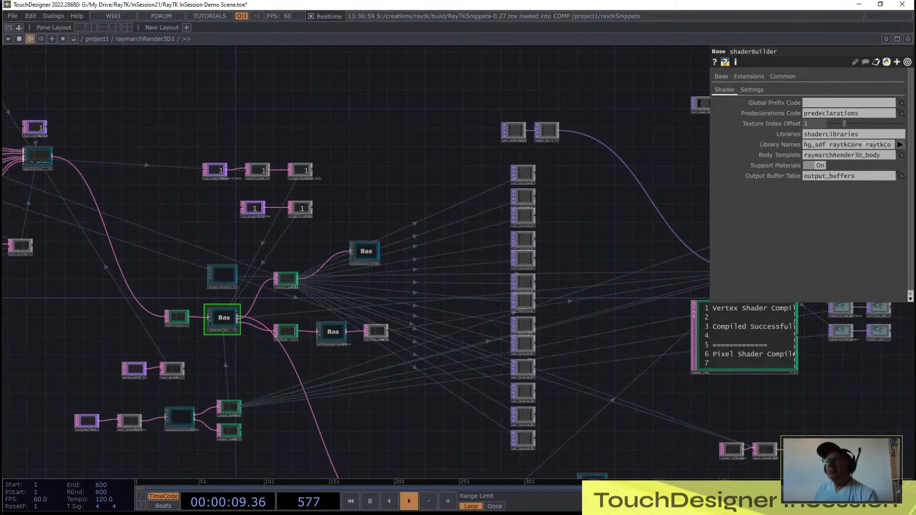
click(30, 38)
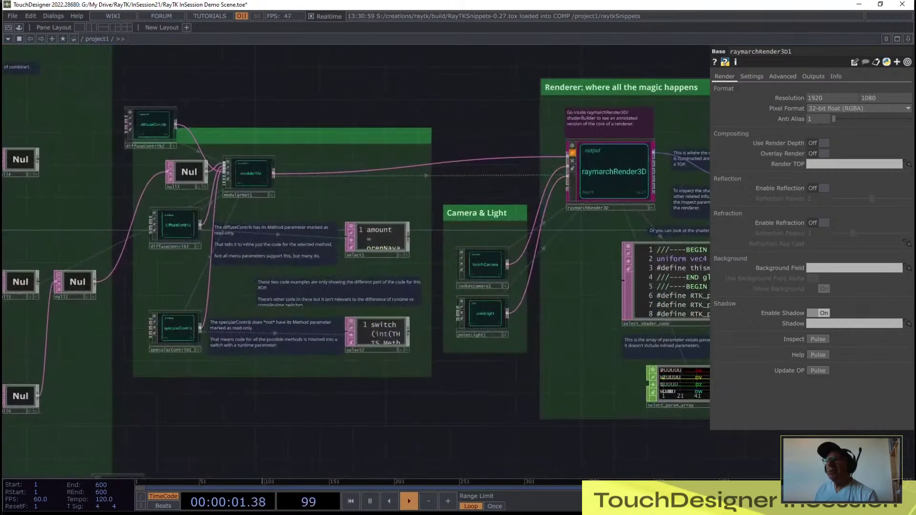
click(613, 172)
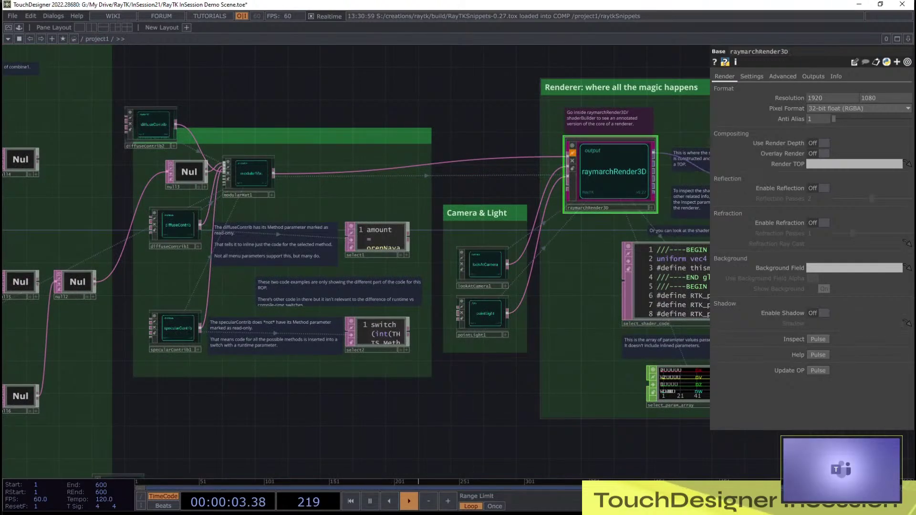
key(i)
key(i)
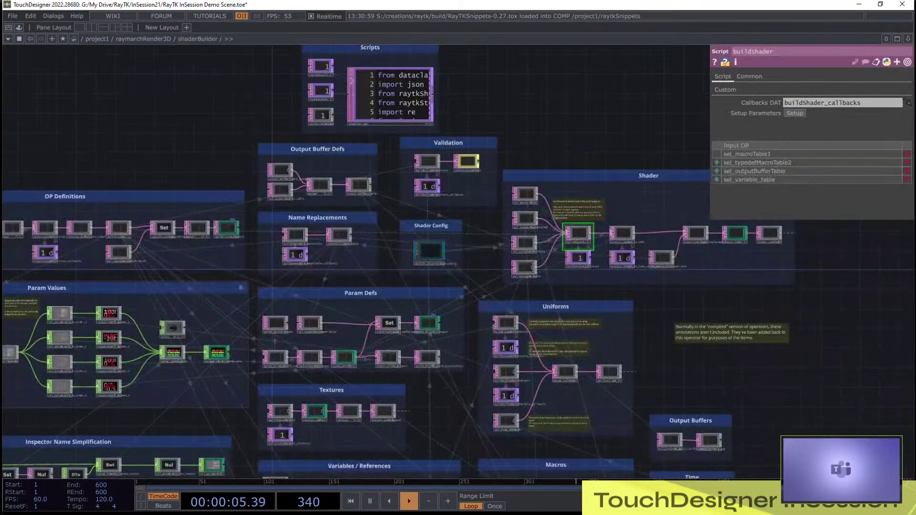
Step: Examine the Param Values section of shaderBuilder and enlarge its sel_all_param_vals operator
drag(143, 333, 378, 225)
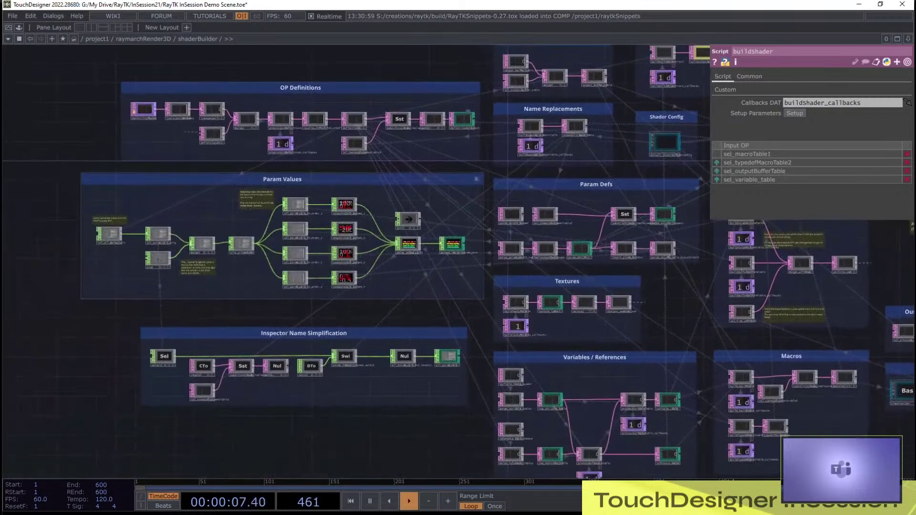
scroll(316, 231, up, 6)
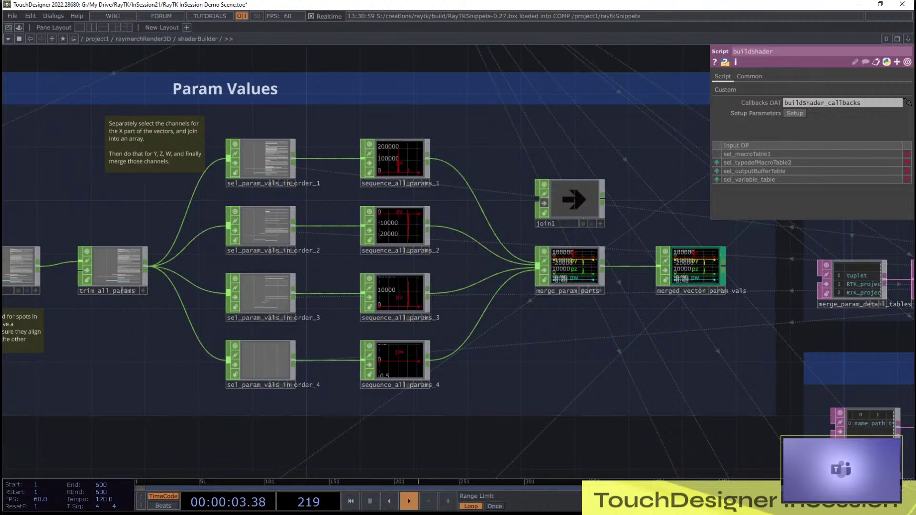
drag(400, 460, 581, 446)
scroll(581, 446, down, 3)
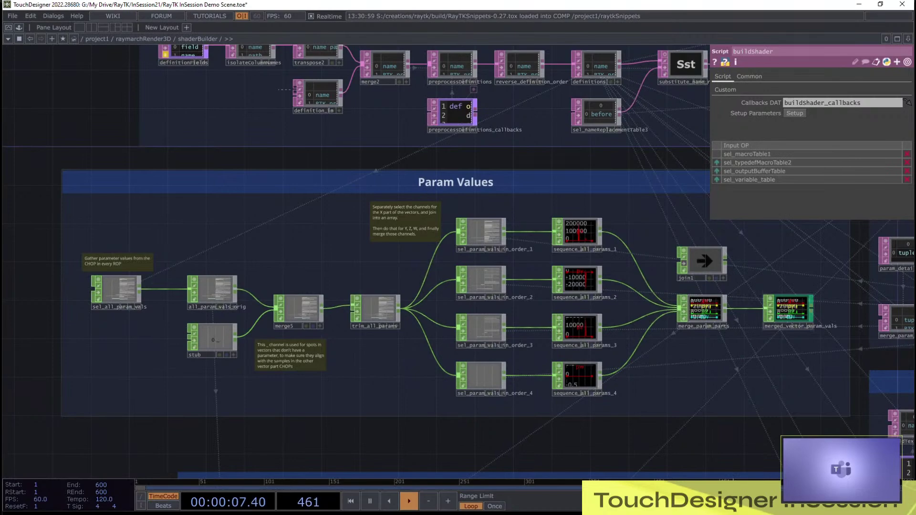
scroll(128, 290, up, 3)
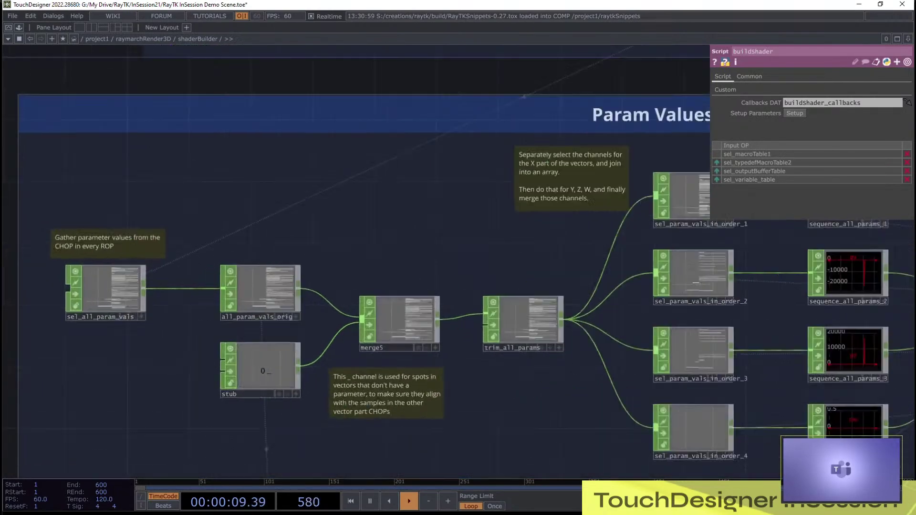
scroll(76, 301, up, 5)
scroll(76, 300, up, 2)
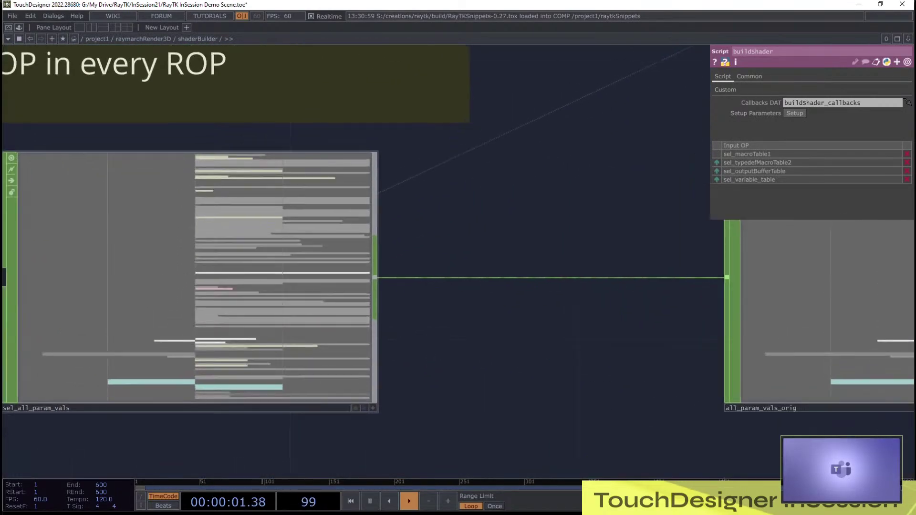
Step: Select sel_all_param_vals and examine the parameter channels listed in its viewer
scroll(183, 286, down, 4)
click(183, 281)
scroll(185, 279, up, 7)
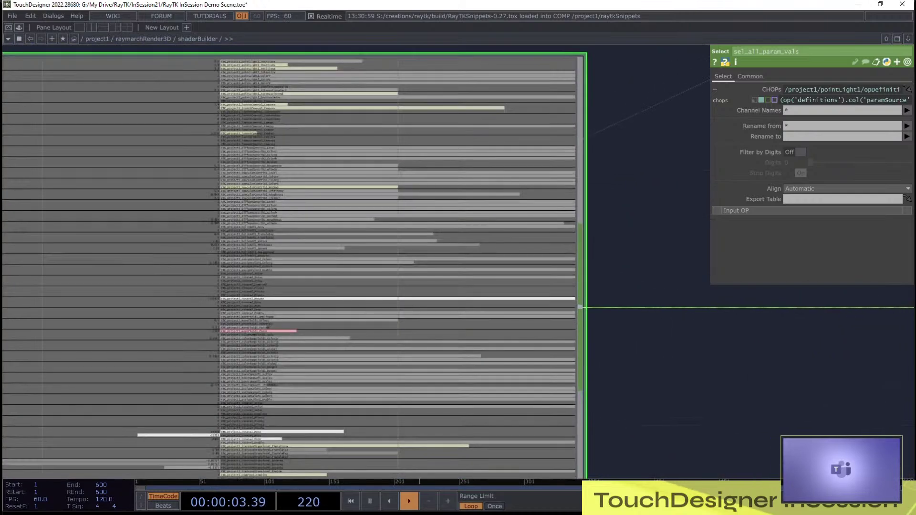
scroll(222, 334, down, 3)
click(452, 447)
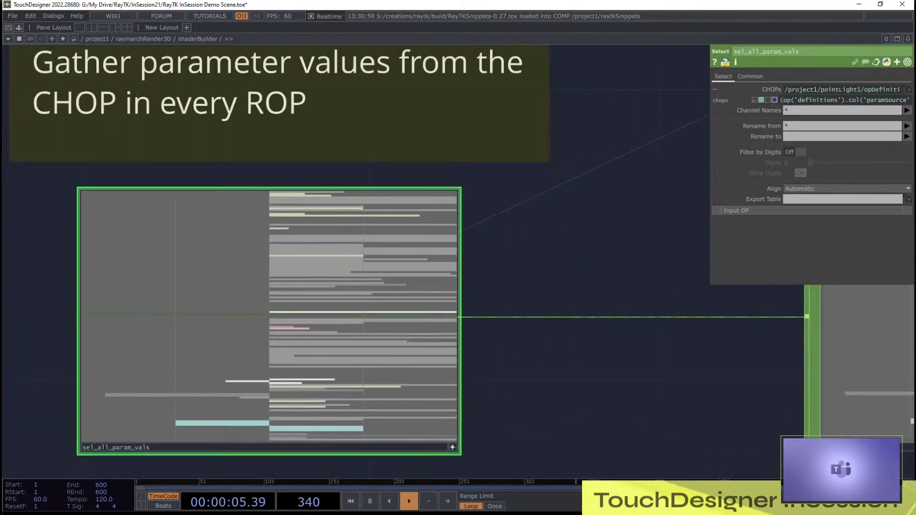
scroll(296, 301, up, 5)
click(295, 268)
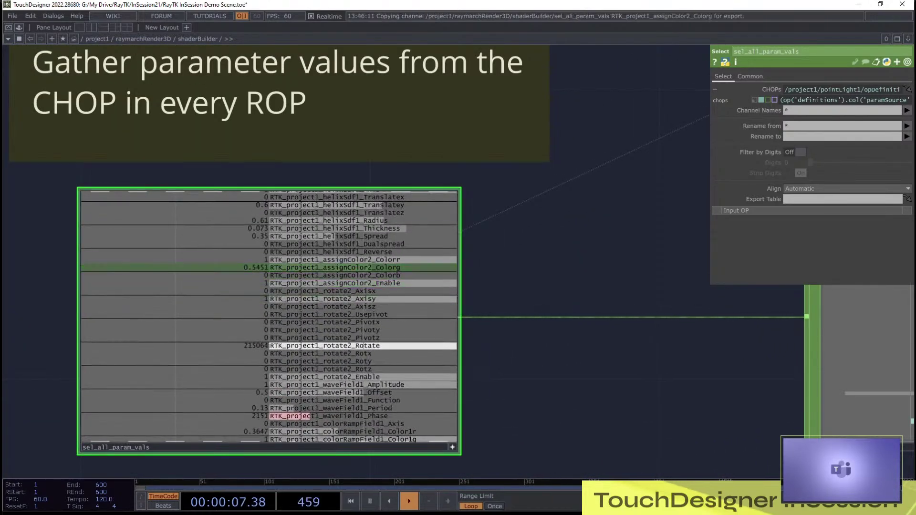
scroll(268, 314, down, 5)
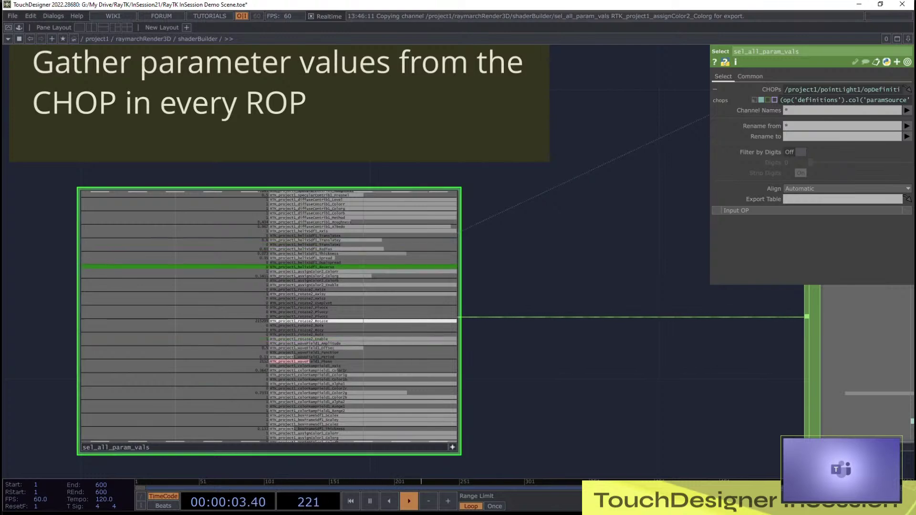
scroll(614, 385, down, 3)
Step: Follow the Param Values chain from all_param_vals_orig through trim_all_params and the sequence operators to merge_param_parts
drag(615, 385, 350, 296)
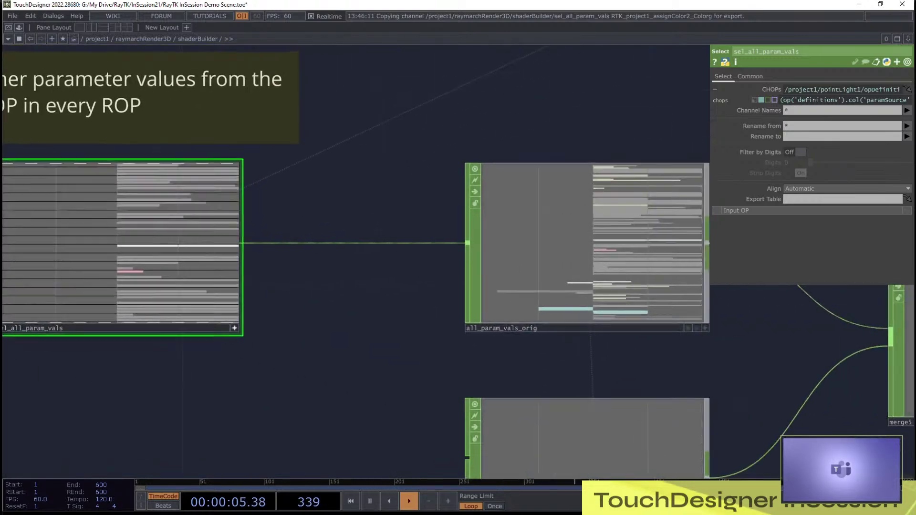
scroll(351, 298, down, 4)
drag(625, 229, 117, 230)
drag(606, 210, 424, 192)
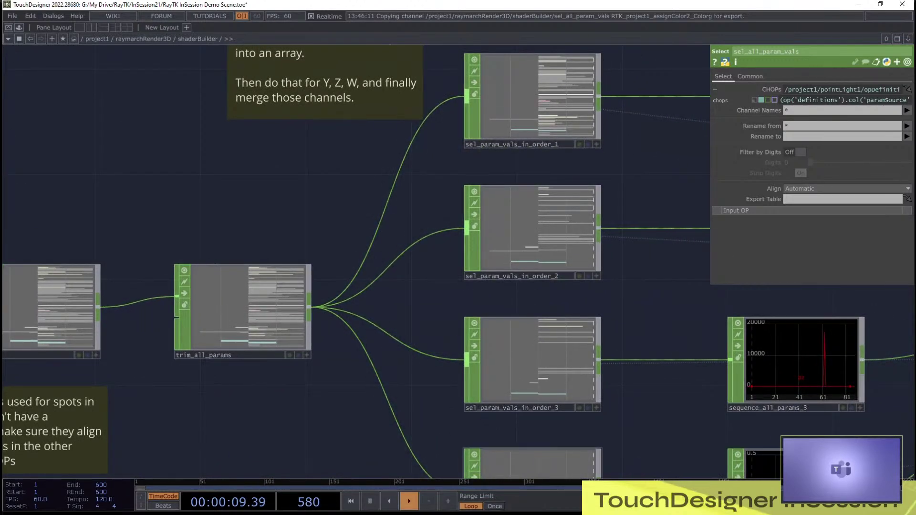
drag(668, 381, 160, 314)
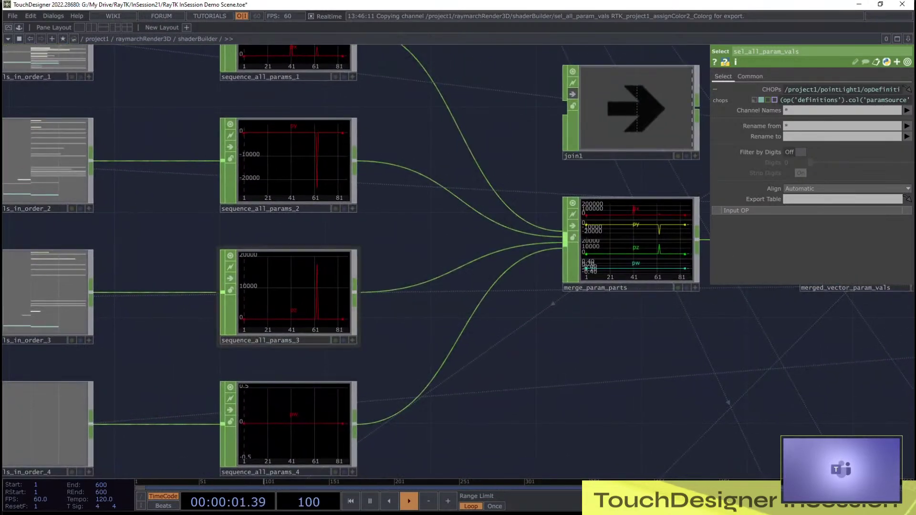
scroll(341, 350, down, 2)
drag(796, 354, 784, 310)
scroll(783, 311, down, 3)
Step: Box-select the operators across the Param Values section, then select only sel_all_param_vals
right_drag(70, 136, 830, 386)
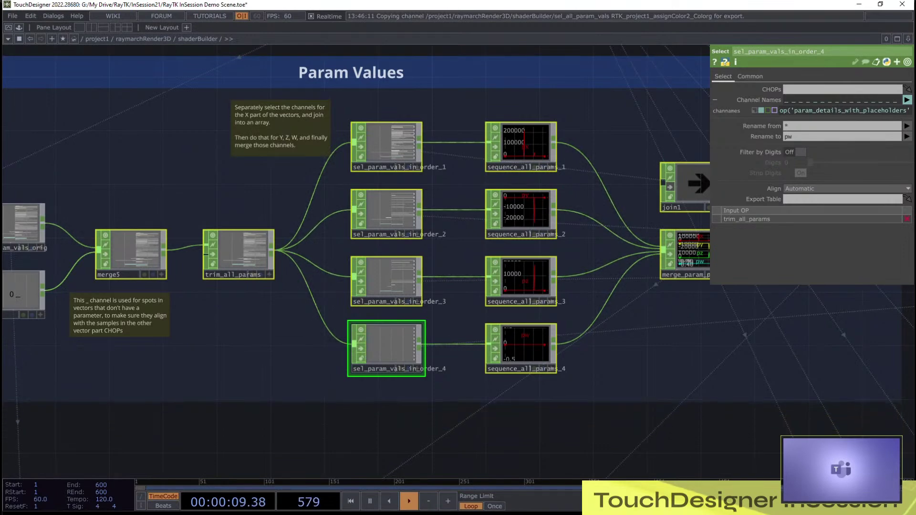
scroll(489, 427, down, 2)
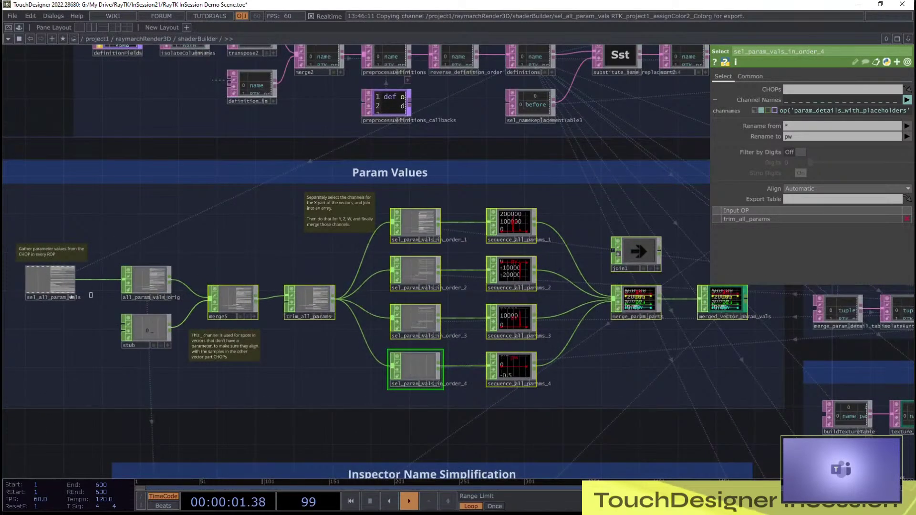
click(72, 291)
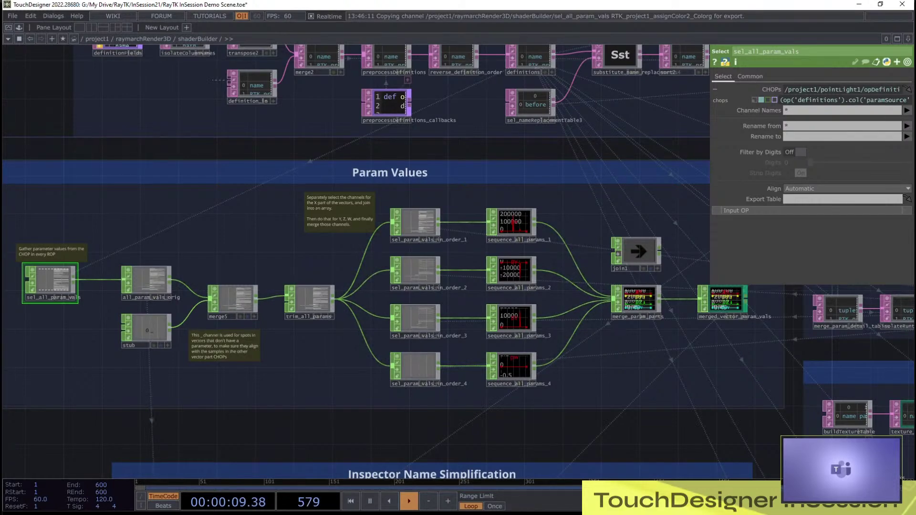
Step: Examine how the four sequence_all_params operators feed merge_param_parts and merged_vector_param_vals
scroll(729, 305, up, 5)
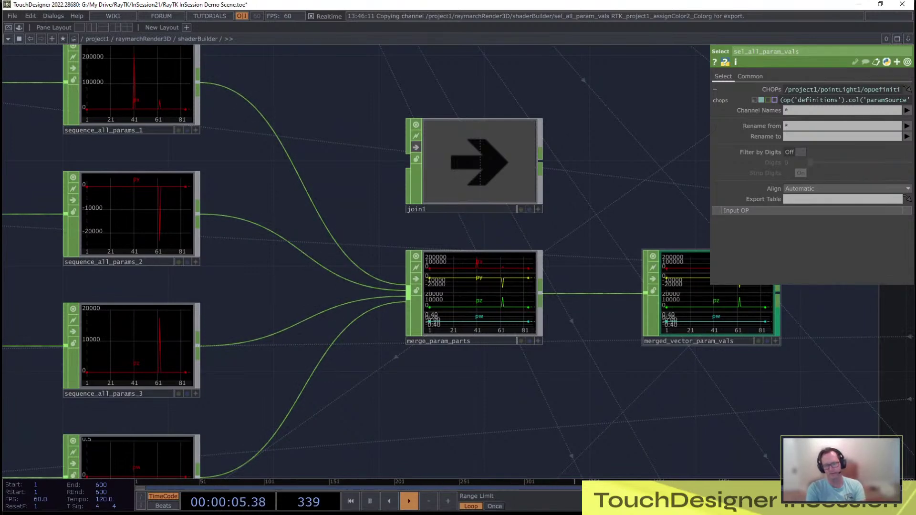
scroll(548, 276, down, 3)
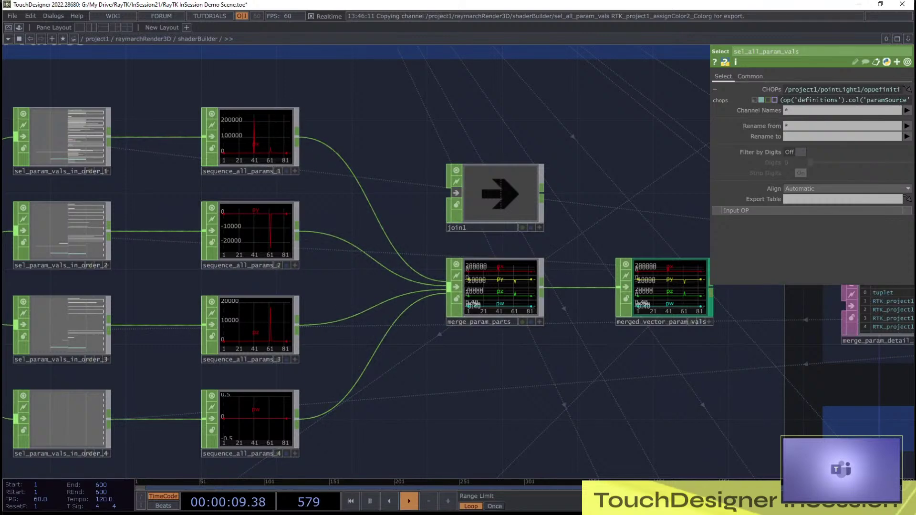
scroll(491, 382, down, 3)
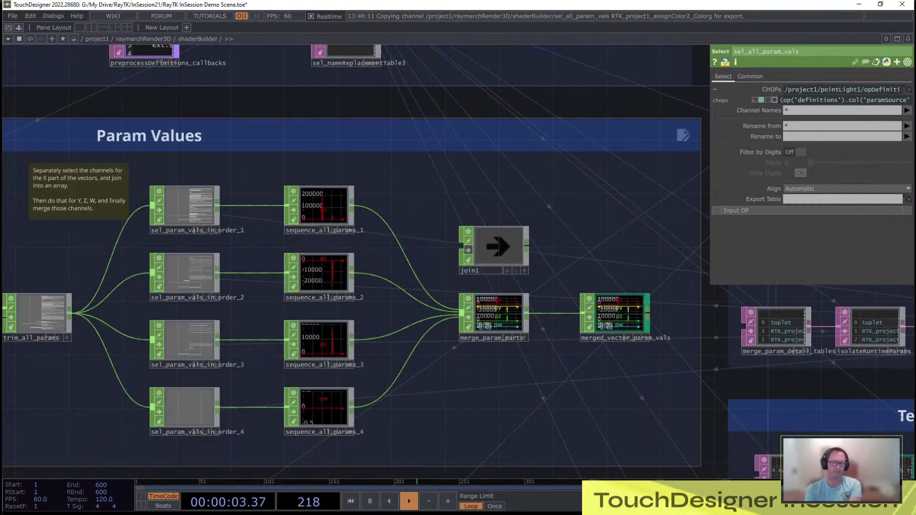
drag(381, 363, 762, 376)
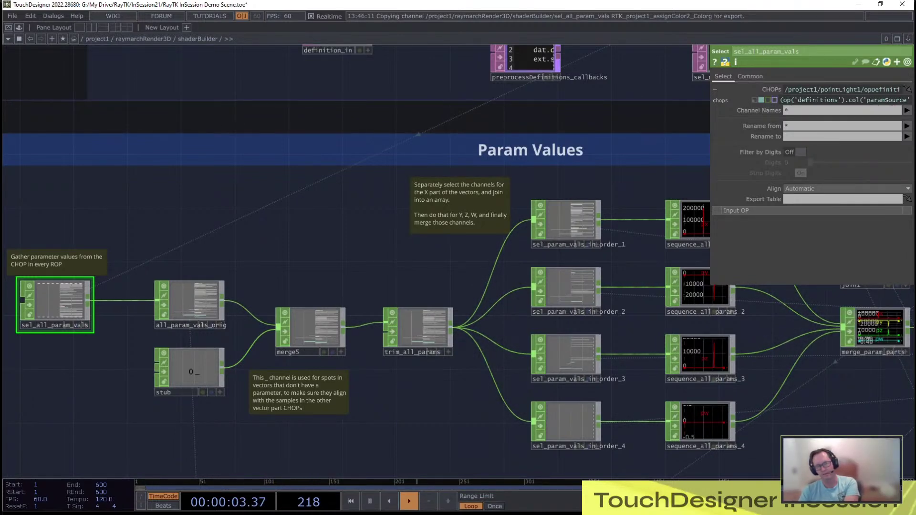
Step: Examine the note about the _ channel below merge5 and show the stub operator's parameters
drag(634, 181, 263, 383)
drag(573, 267, 690, 187)
drag(477, 306, 579, 233)
scroll(324, 448, up, 2)
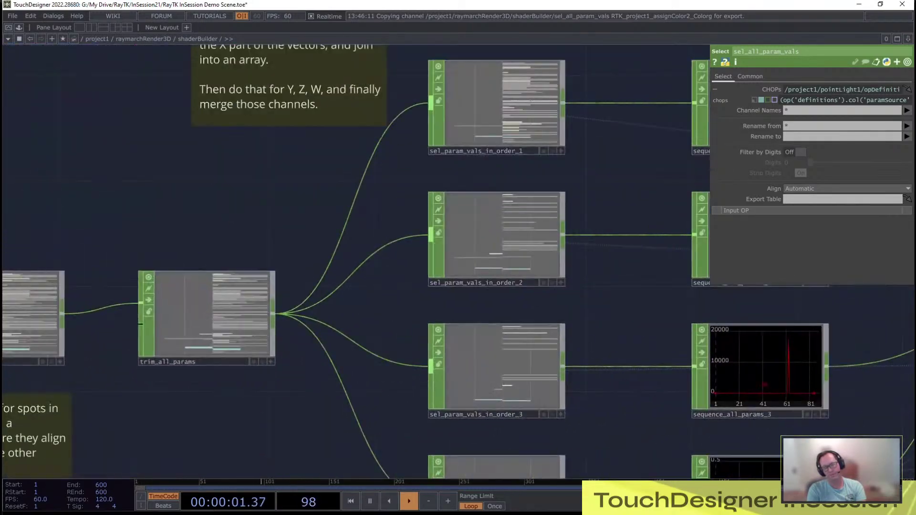
scroll(247, 432, down, 1)
drag(247, 431, 443, 334)
scroll(27, 308, up, 3)
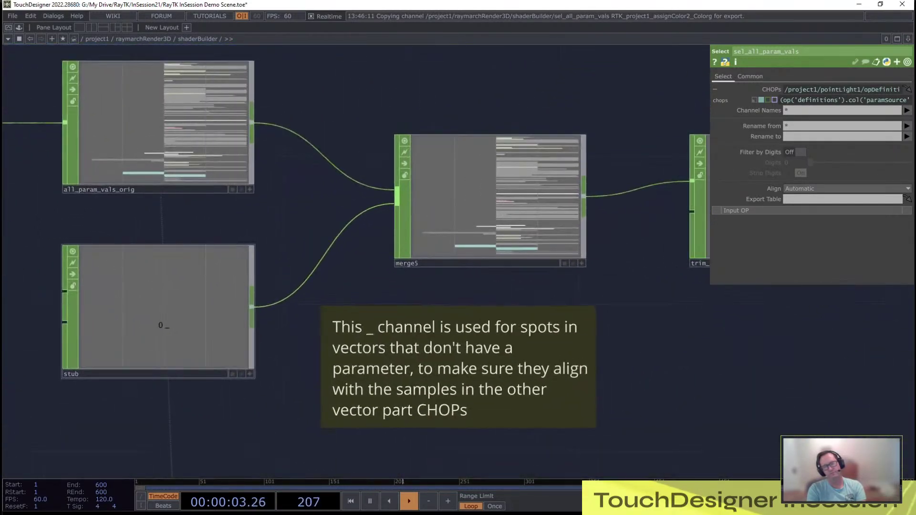
click(191, 334)
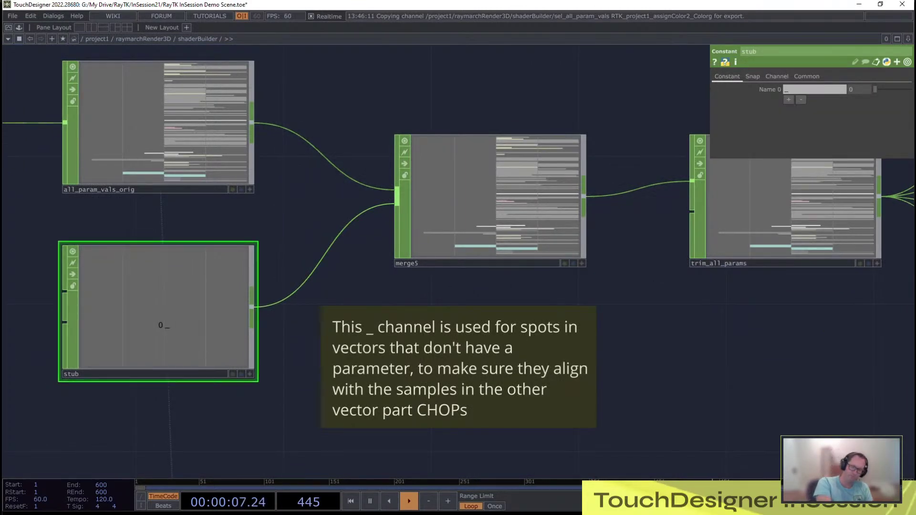
Step: Inspect the parameters of sel_param_vals_in_order_1, sel_param_vals_in_order_2 and sel_param_vals_in_order_3 in turn
drag(734, 329, 86, 368)
scroll(365, 258, down, 3)
drag(366, 258, 354, 414)
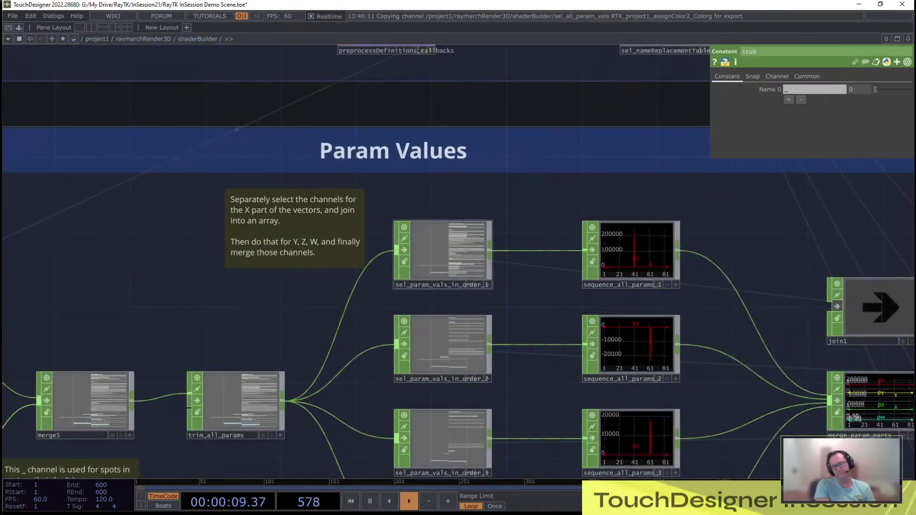
click(441, 257)
click(441, 351)
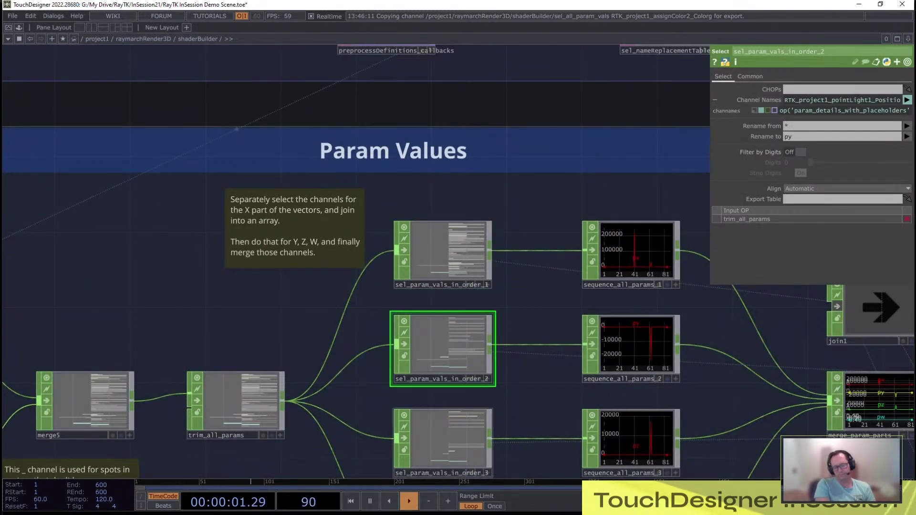
click(441, 442)
Step: Widen the parameter display and highlight the pointLight1 Position channel and _ placeholders in sel_param_vals_in_order_3's Channel Names, then narrow the display again
drag(710, 248, 90, 248)
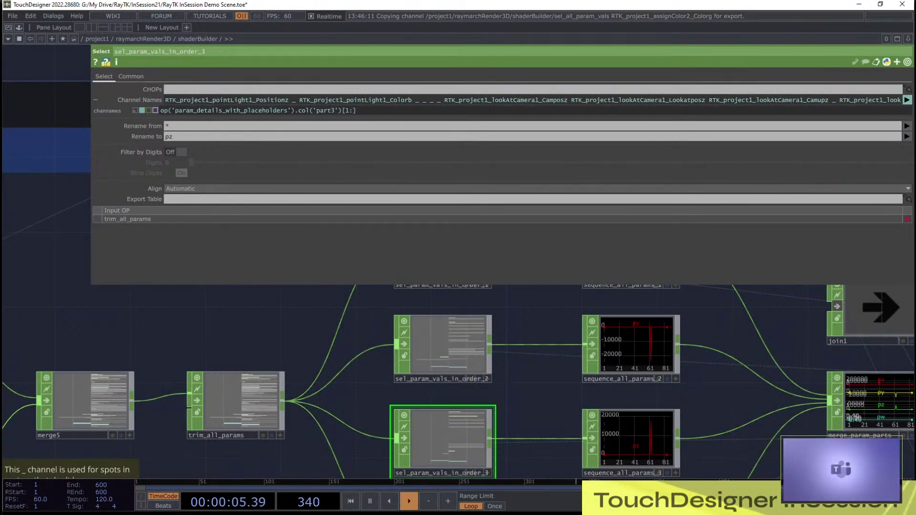
drag(165, 100, 282, 99)
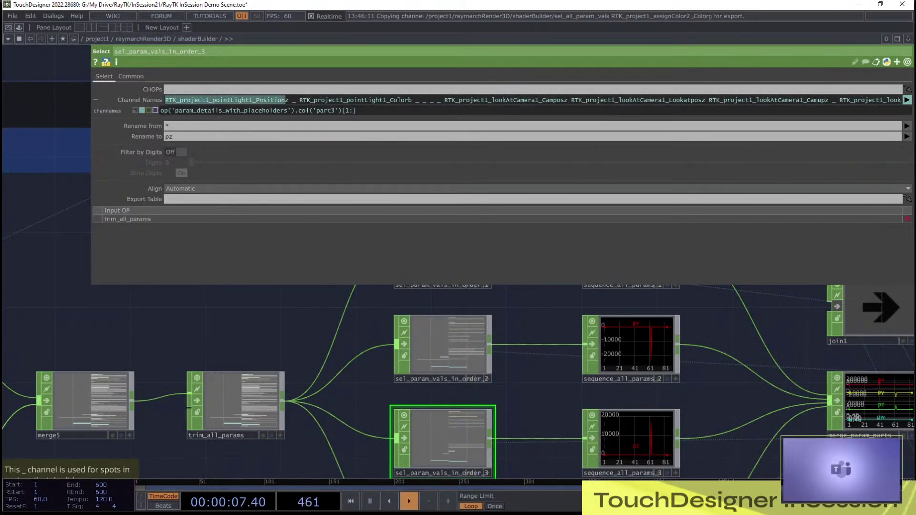
click(292, 100)
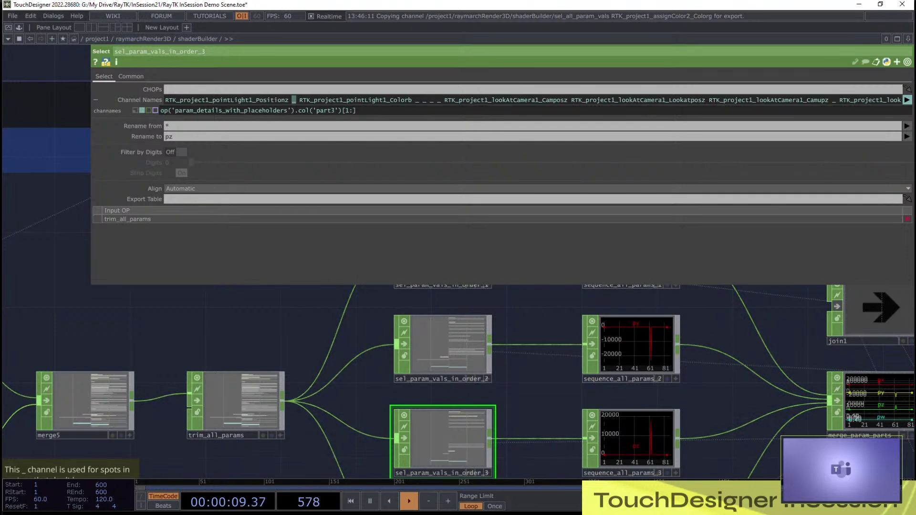
drag(415, 100, 433, 100)
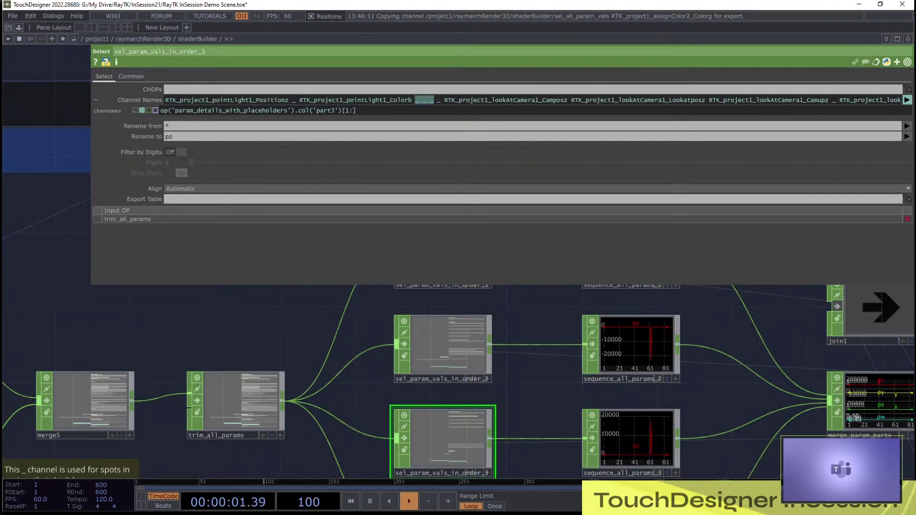
drag(90, 200, 611, 201)
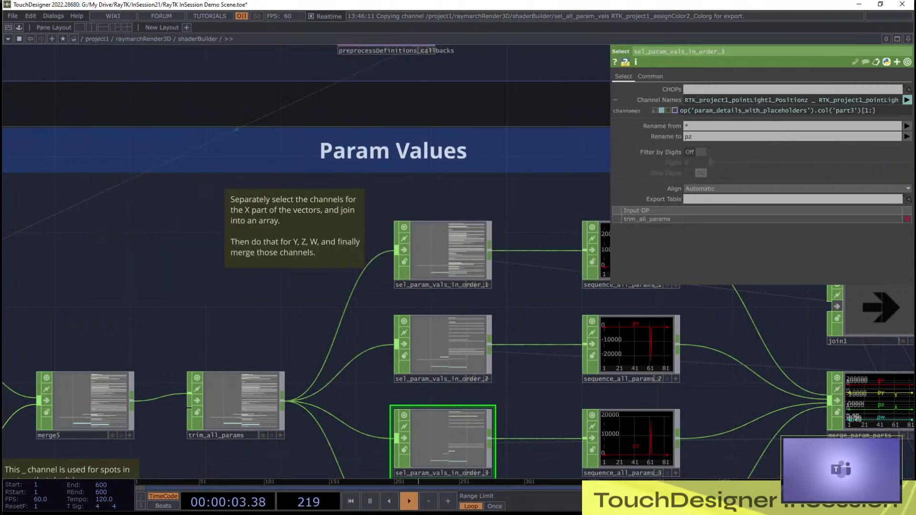
drag(534, 201, 531, 201)
Step: Examine the definitions table in the OP Definitions section, including its name, path and opType columns
drag(531, 143, 80, 468)
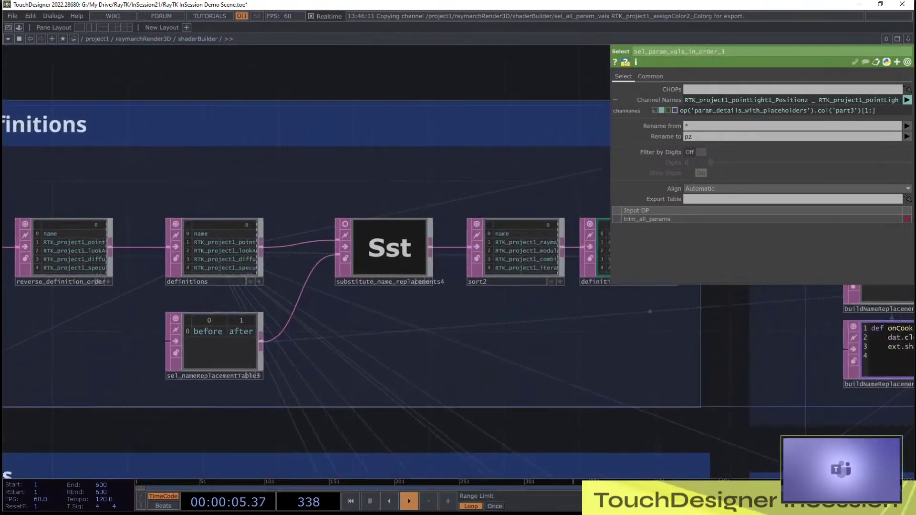
scroll(158, 264, up, 5)
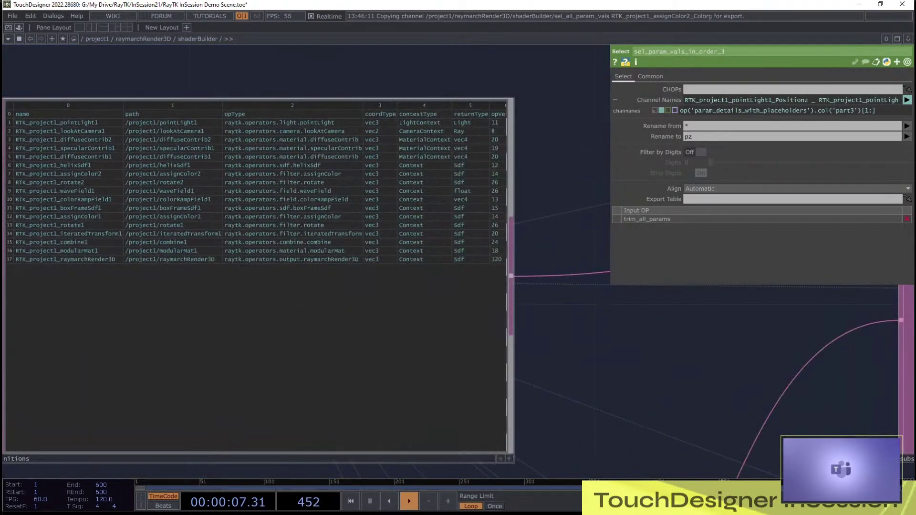
scroll(382, 150, up, 5)
scroll(468, 174, down, 3)
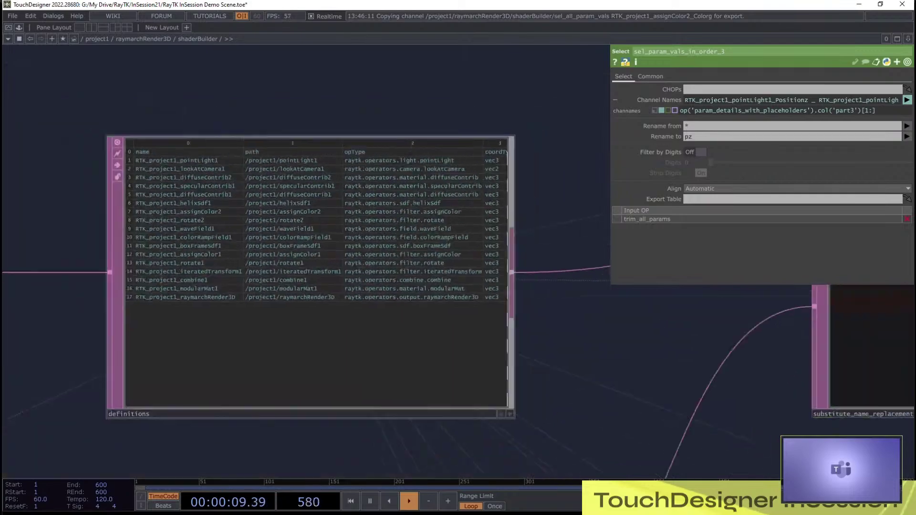
scroll(461, 172, up, 5)
scroll(479, 164, down, 6)
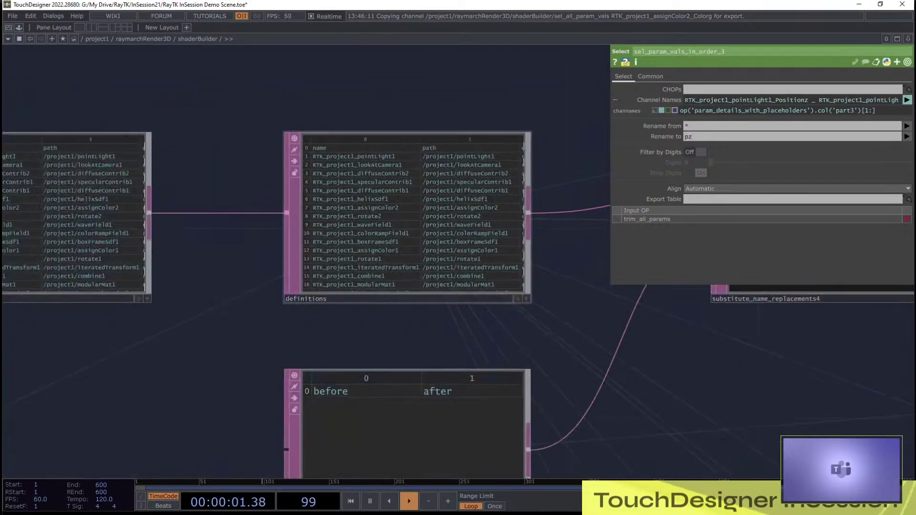
drag(530, 128, 326, 142)
scroll(482, 181, up, 5)
scroll(460, 171, down, 1)
scroll(464, 169, down, 4)
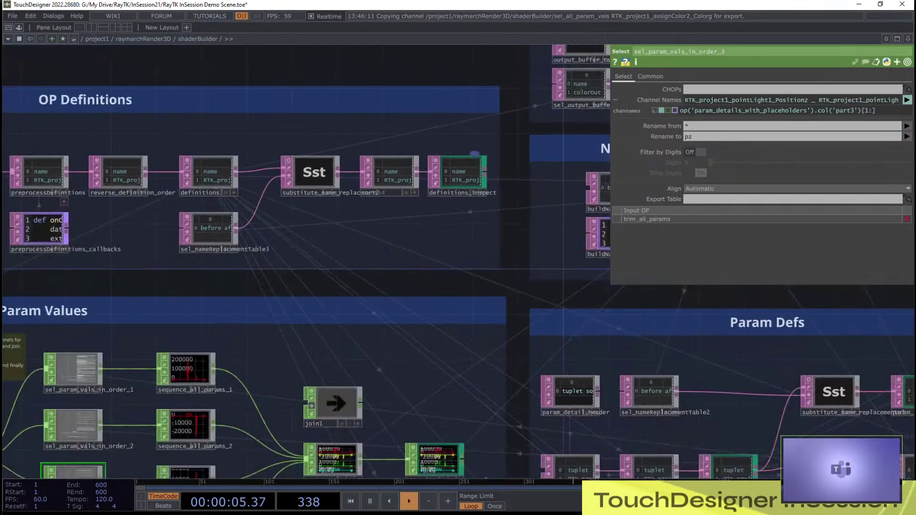
Step: Return to the Param Values section and show the parameters of sel_param_vals_in_order_1
drag(472, 155, 641, 73)
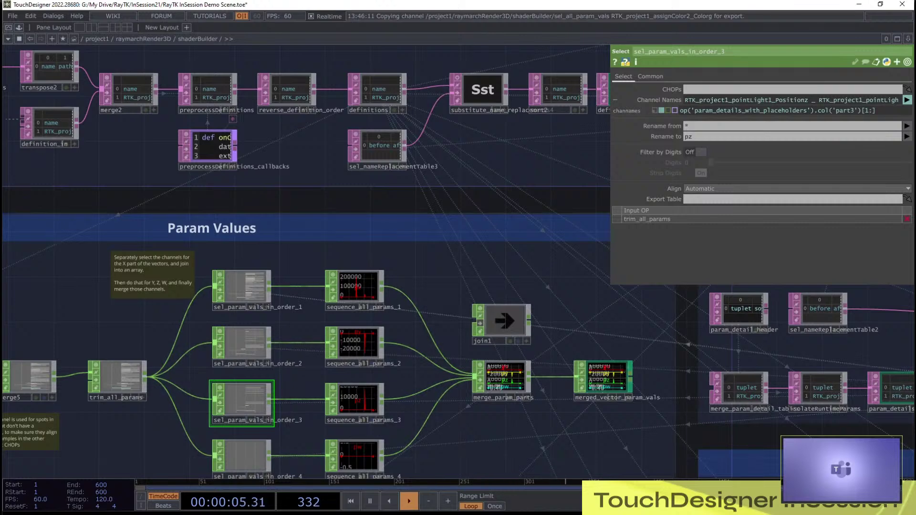
click(245, 287)
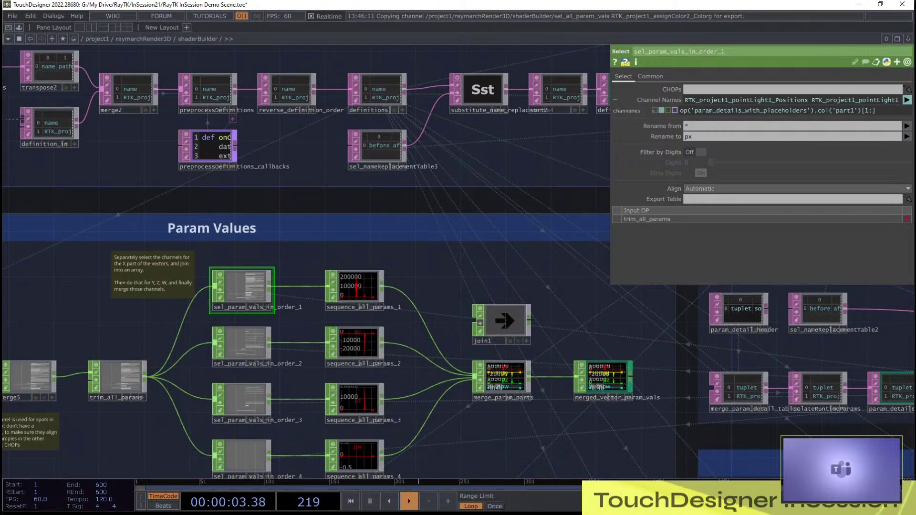
drag(429, 267, 506, 213)
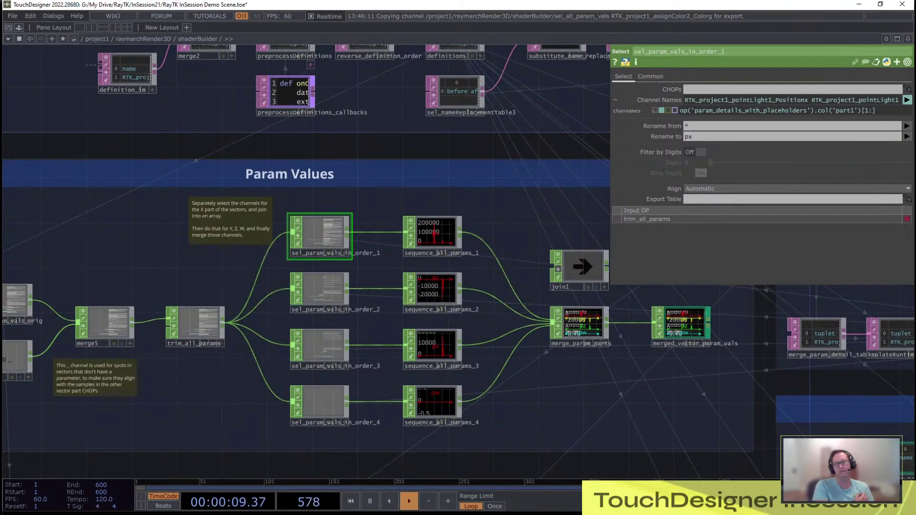
Step: Go to the Uniforms section and enlarge its notes, merge_uniforms and uniforms_out for reading
scroll(256, 397, down, 4)
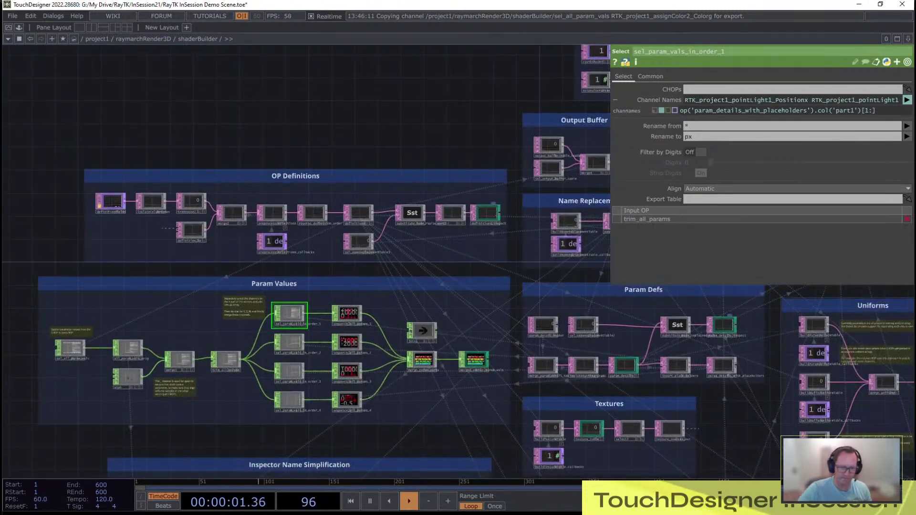
drag(744, 429, 229, 417)
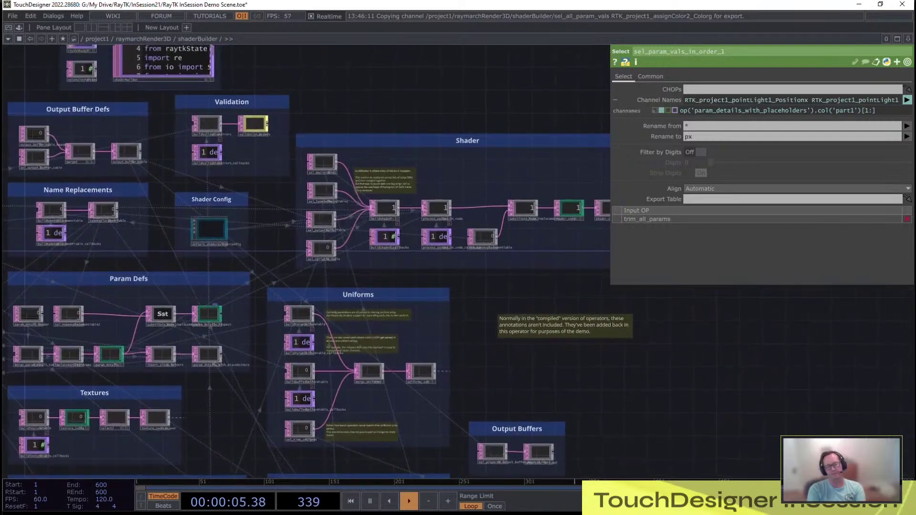
scroll(437, 376, up, 4)
scroll(400, 381, up, 4)
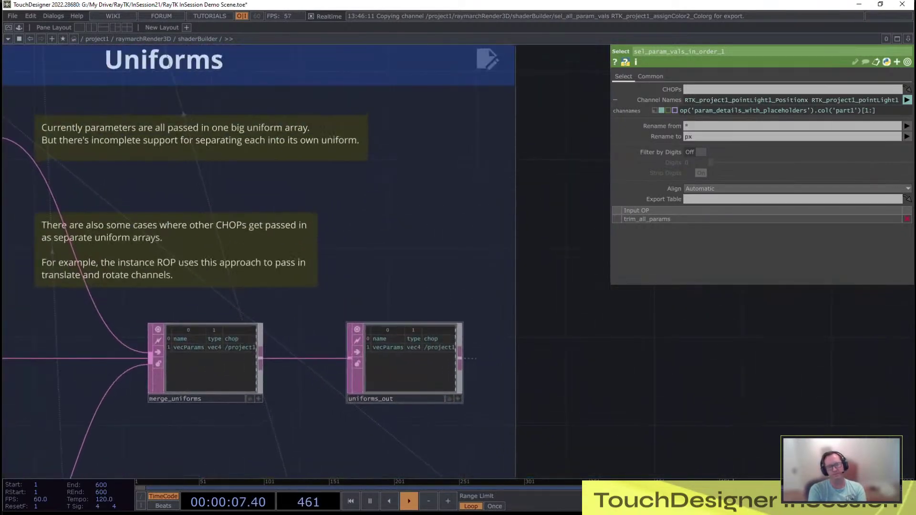
Step: Examine the whole Uniforms section, including the tables feeding merge_uniforms and the notes beside them
scroll(384, 354, down, 3)
scroll(384, 354, down, 2)
drag(334, 381, 429, 293)
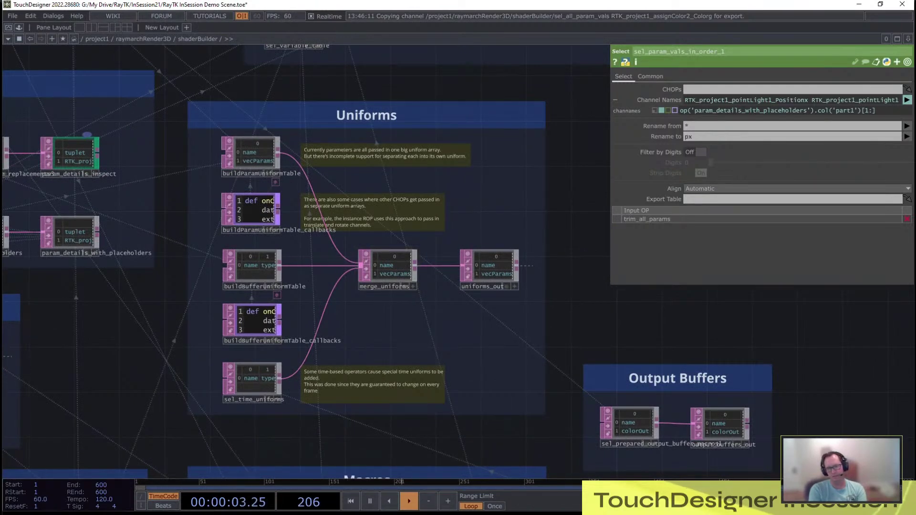
drag(428, 310, 344, 381)
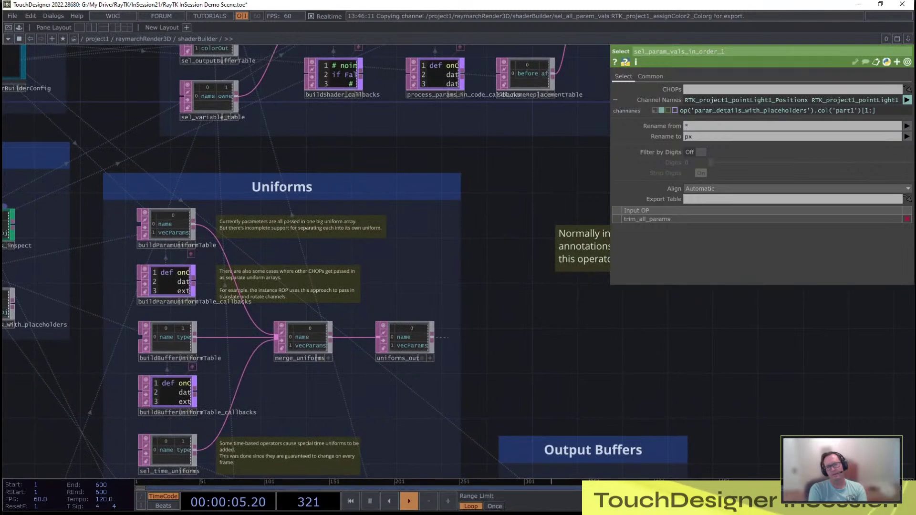
drag(345, 382, 362, 352)
Step: Leave shaderBuilder for the raymarchRender3D network and show the Arrays parameters of render_glsl
key(u)
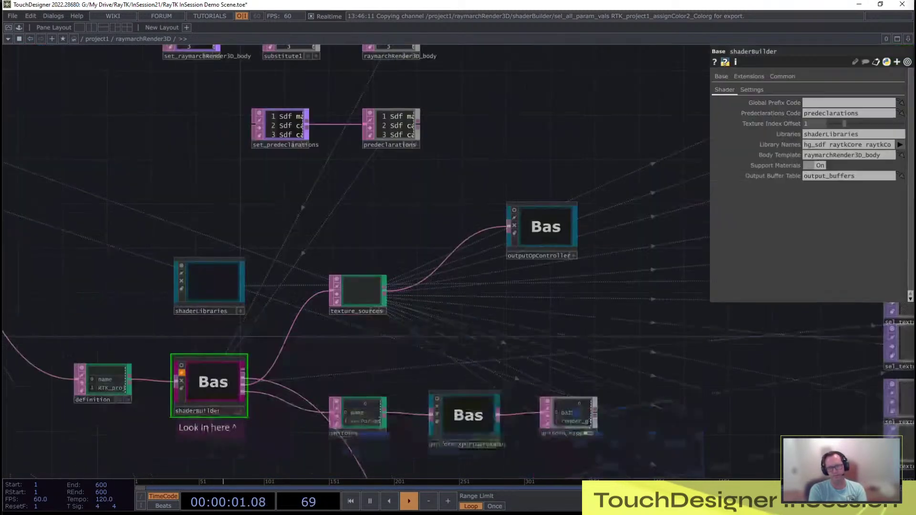
scroll(513, 330, down, 3)
drag(513, 330, 153, 310)
scroll(329, 280, down, 3)
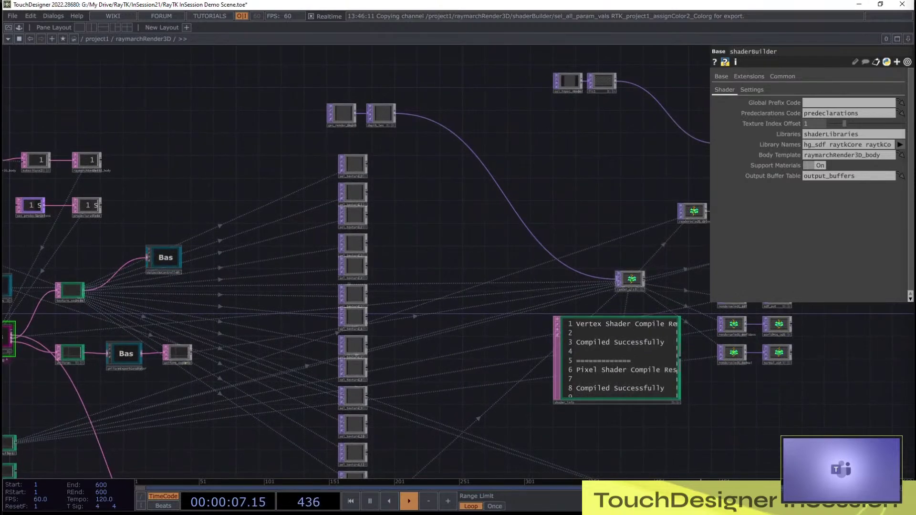
click(630, 280)
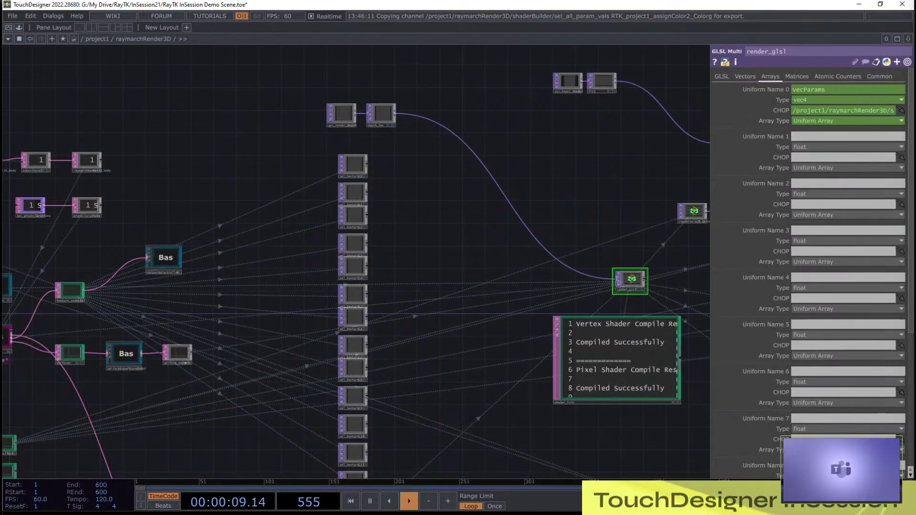
Step: Inspect the uniforms table and the uniform_exports table fed by uniformExportGenerator
drag(40, 318, 307, 299)
scroll(308, 302, up, 8)
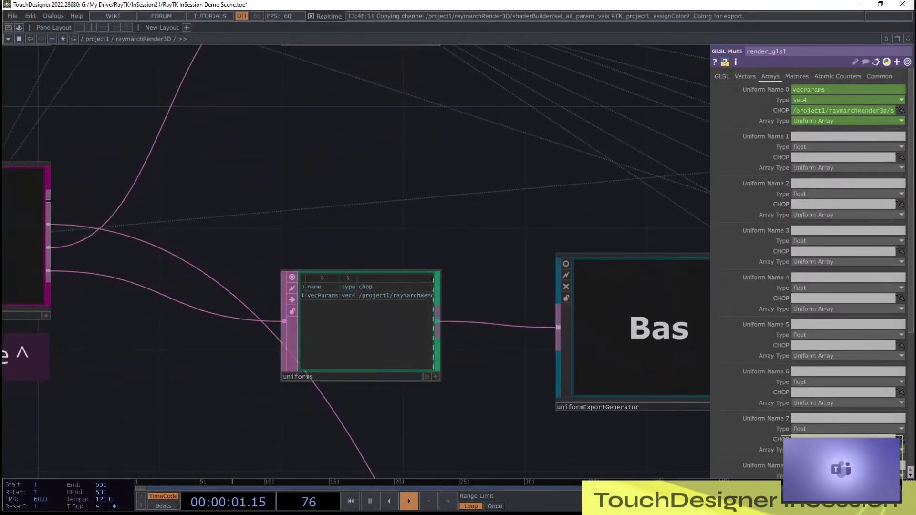
scroll(346, 229, up, 5)
scroll(345, 229, down, 3)
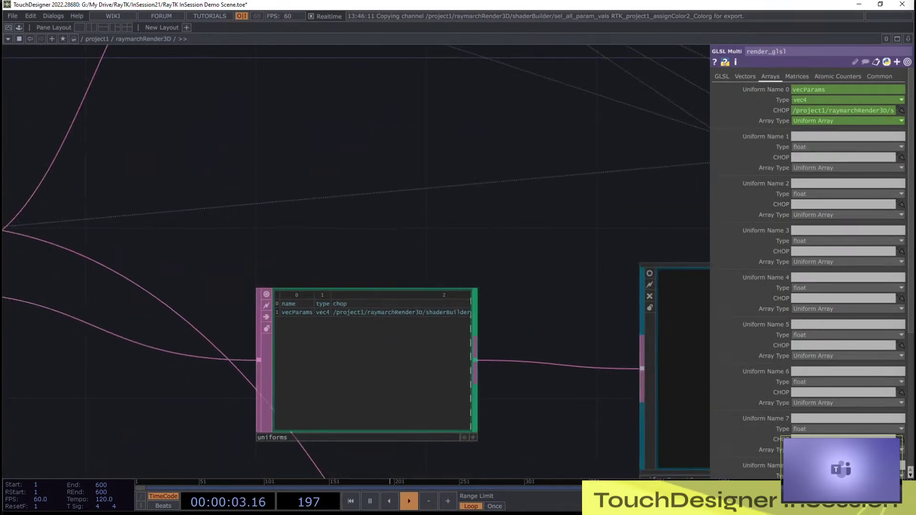
drag(644, 229, 203, 239)
drag(687, 327, 401, 297)
scroll(495, 297, up, 3)
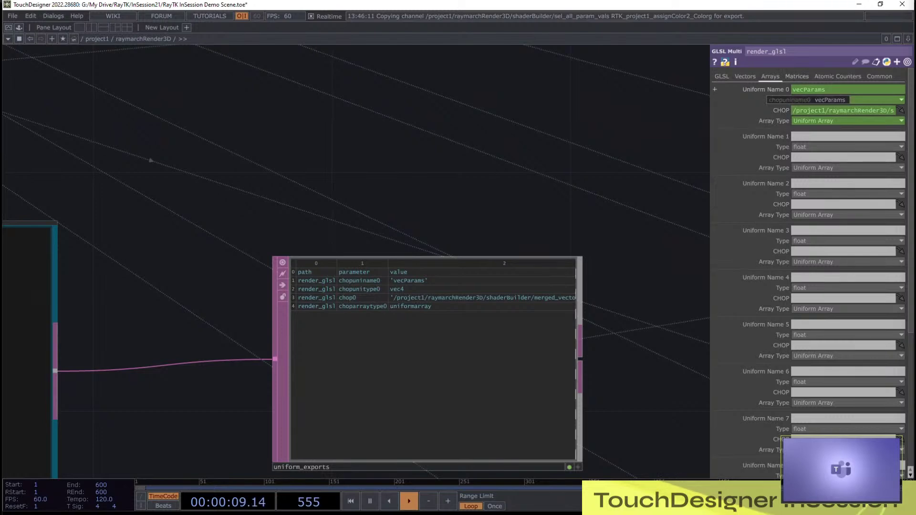
Step: Trace the network from uniform_exports back to render_glsl and show its GLSL shader parameters
scroll(608, 193, down, 5)
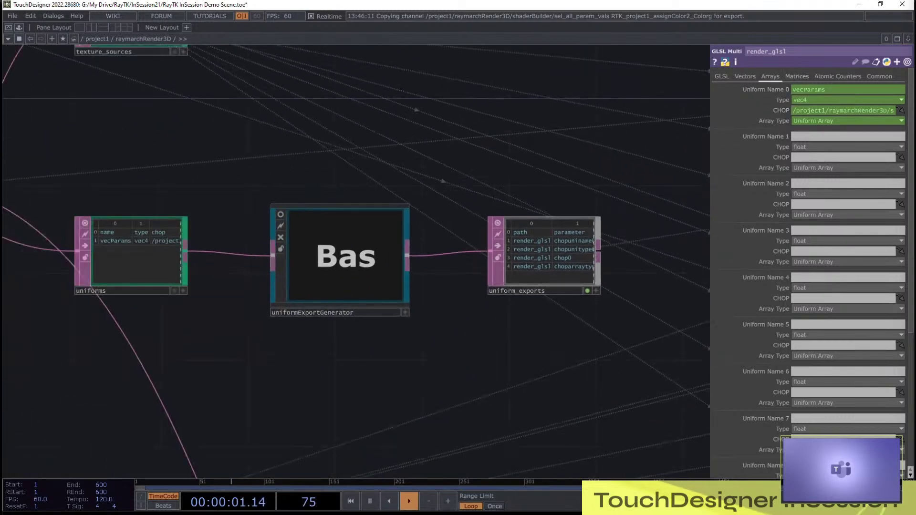
drag(609, 193, 213, 298)
scroll(430, 241, down, 3)
scroll(423, 247, down, 6)
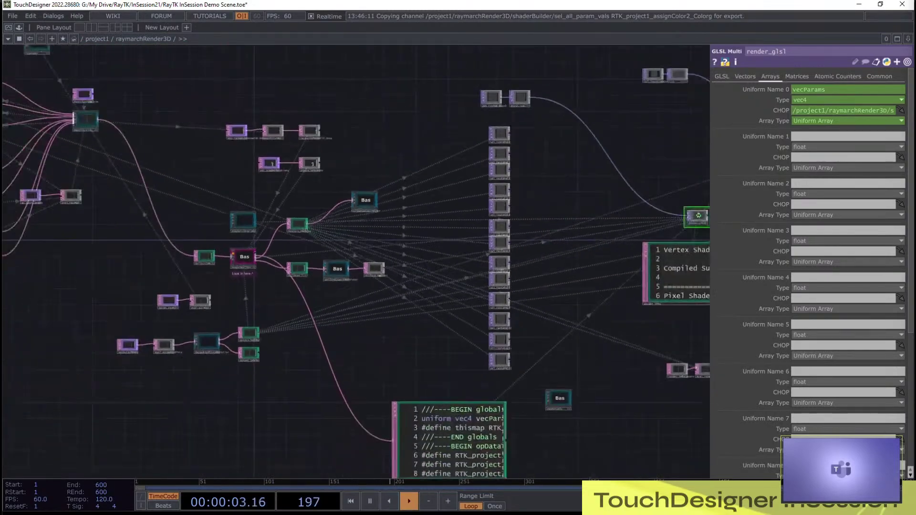
drag(425, 251, 314, 266)
scroll(314, 269, up, 2)
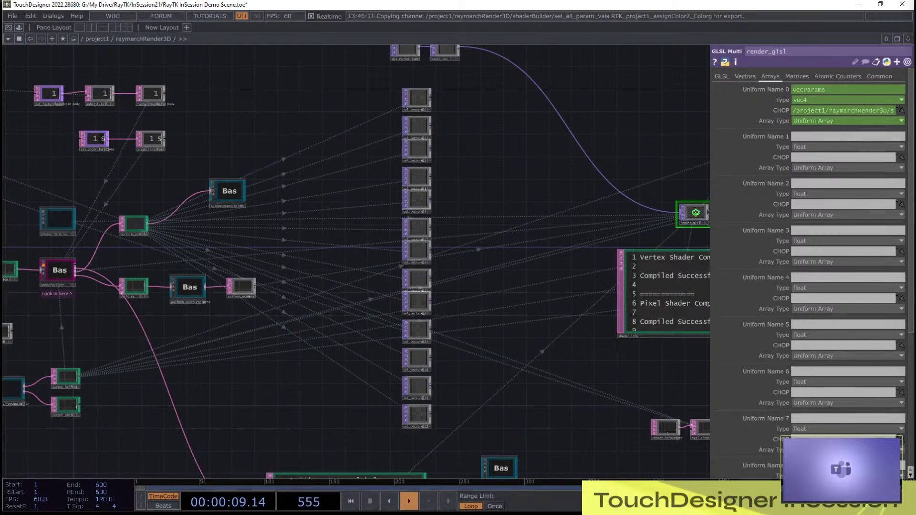
drag(716, 219, 714, 230)
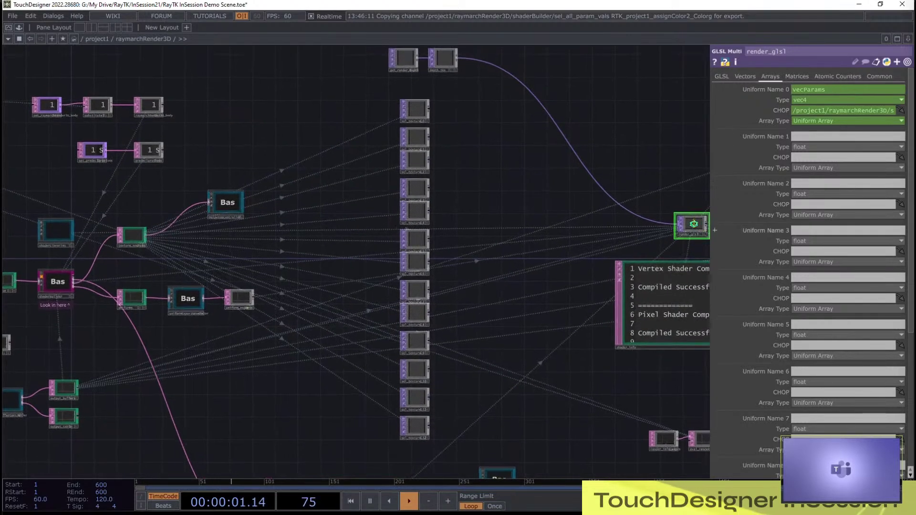
click(721, 76)
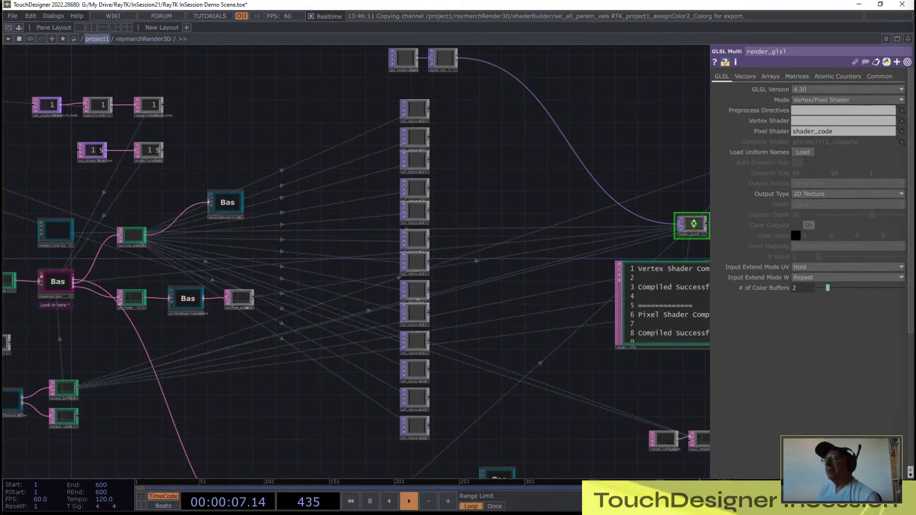
Step: Pause the demo scene's timeline and switch to the TouchDesigner window with raytk-development.toe
key(space)
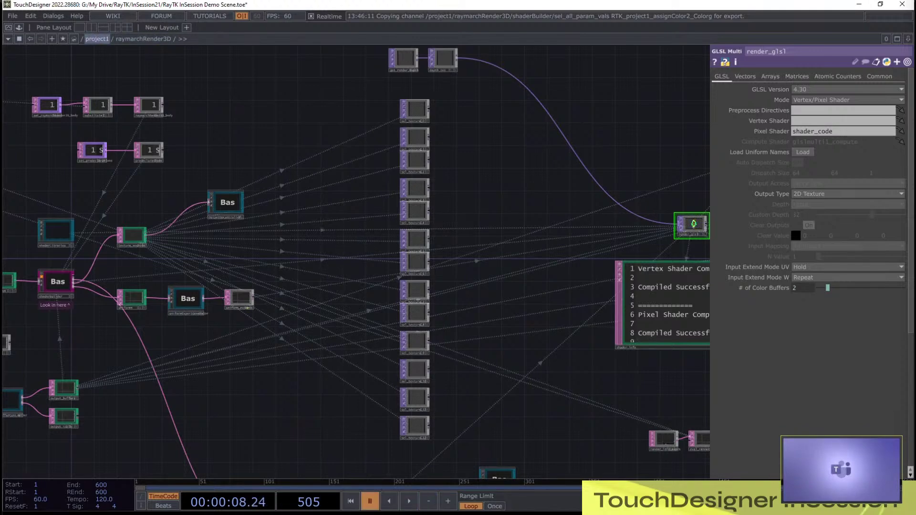
drag(305, 120, 374, 106)
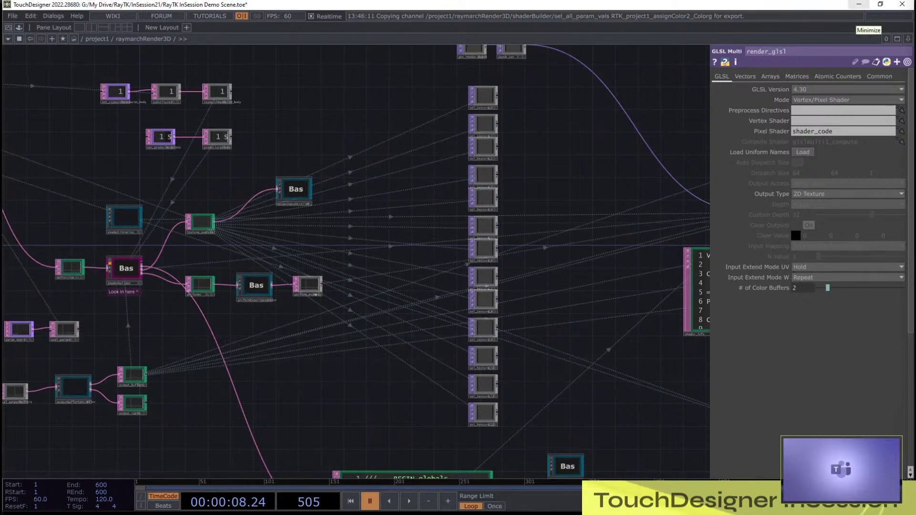
click(859, 4)
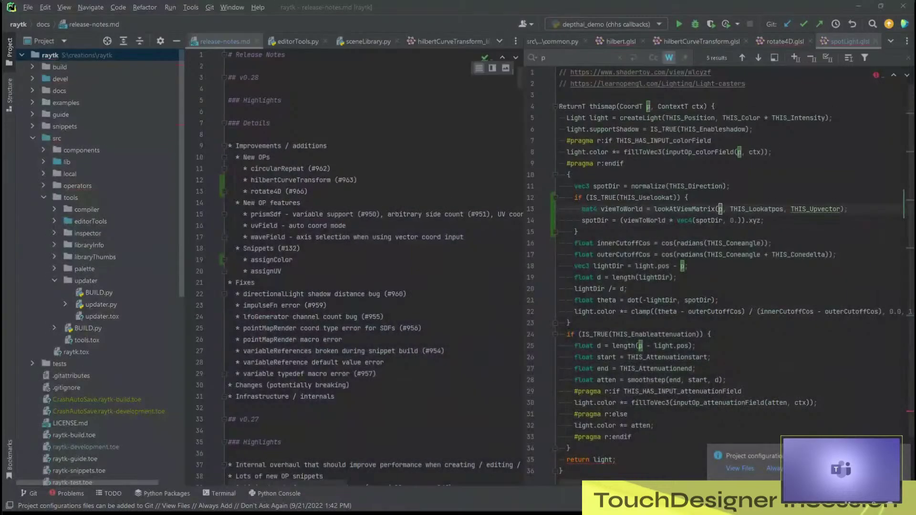
key(super+Tab)
click(725, 102)
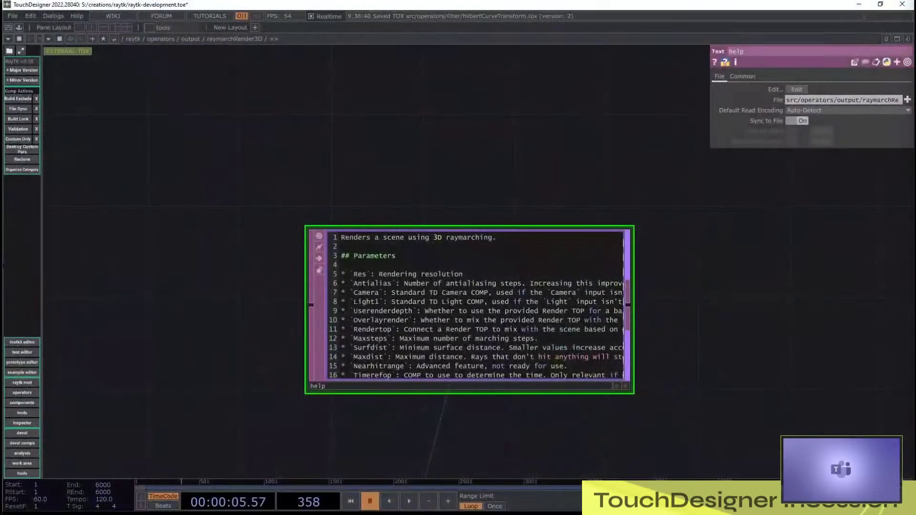
Step: Locate opDefinition in the development raymarchRender3D network and show its Common parameters, including the clone master
scroll(244, 265, down, 5)
drag(244, 267, 609, 49)
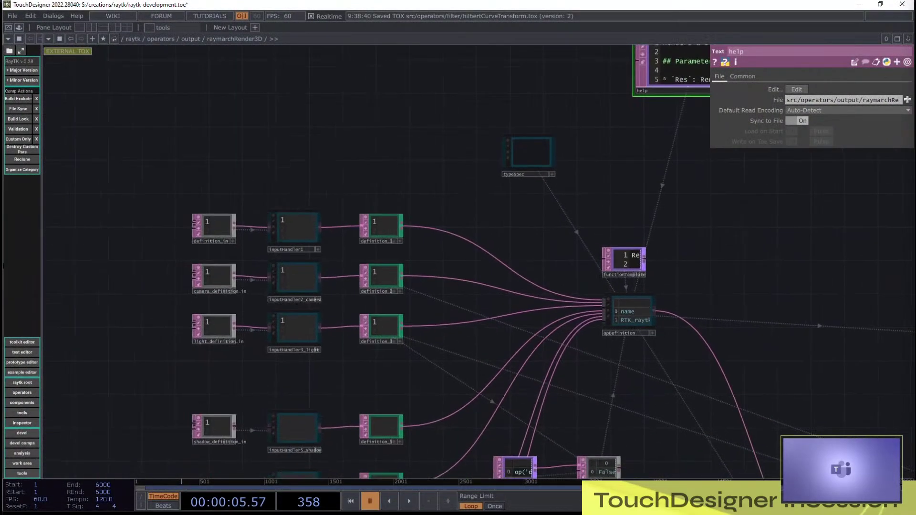
scroll(683, 312, up, 3)
click(580, 329)
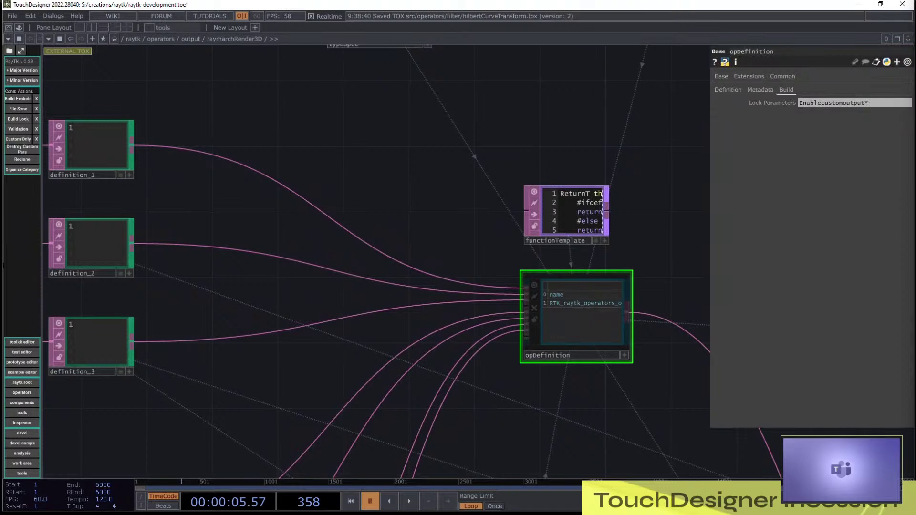
drag(468, 229, 417, 267)
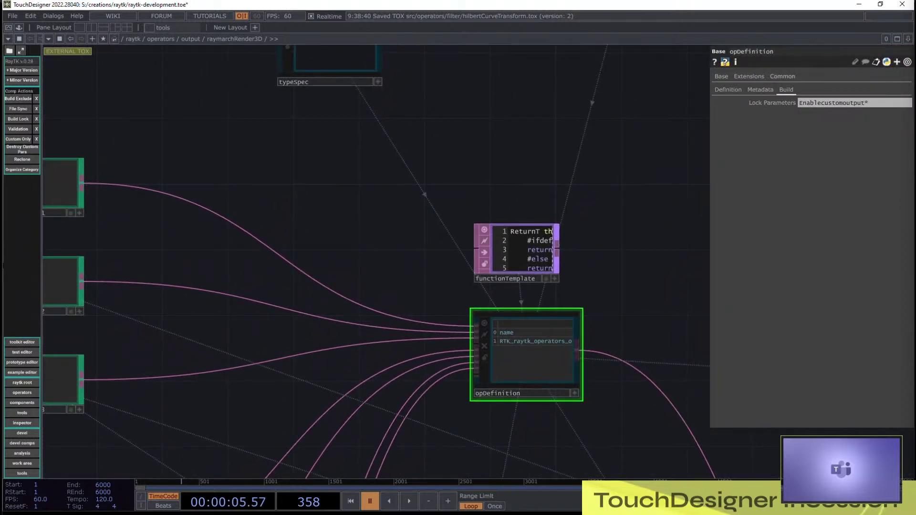
click(782, 76)
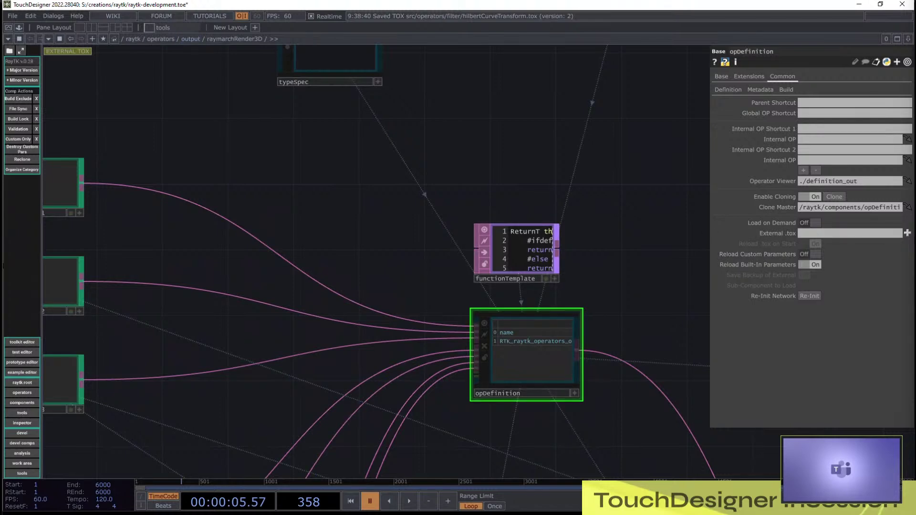
scroll(345, 158, down, 4)
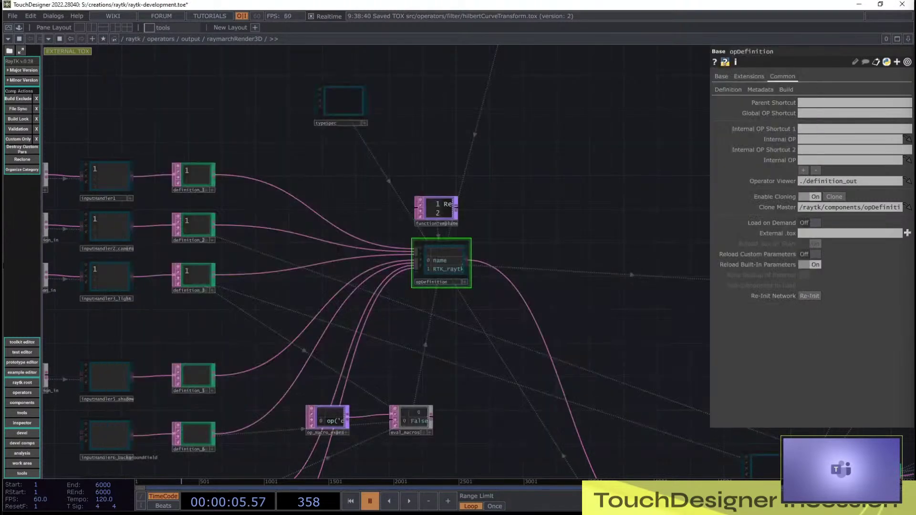
right_click(367, 92)
key(Escape)
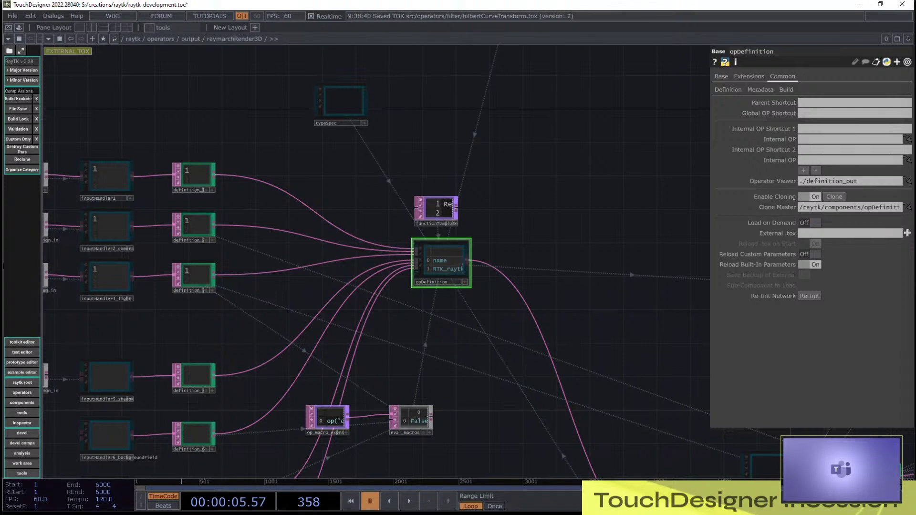
Step: Enter opDefinition, enlarge the opState output in the OP State section and select it
key(i)
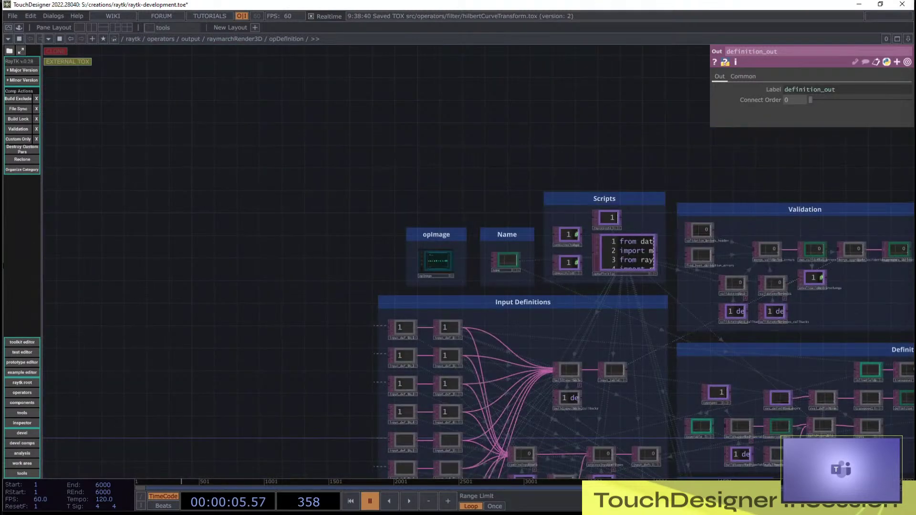
drag(672, 430, 470, 223)
scroll(559, 302, up, 12)
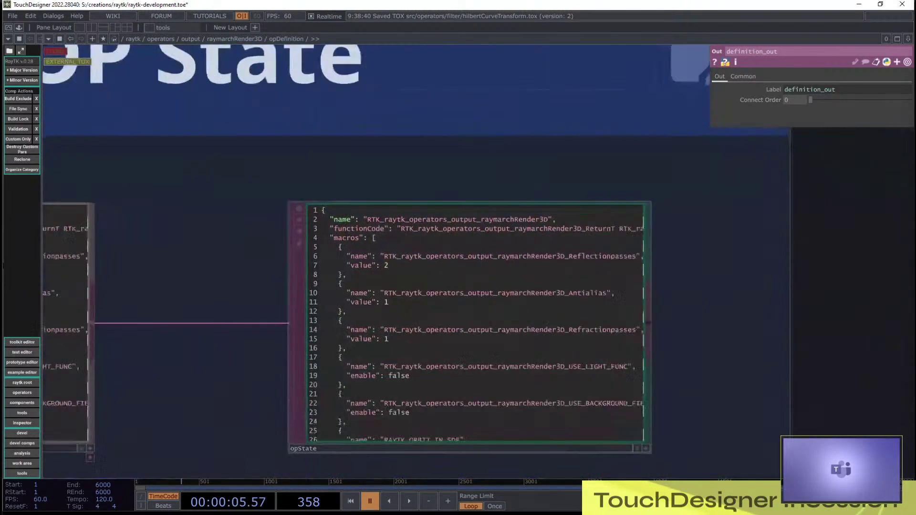
scroll(473, 246, up, 2)
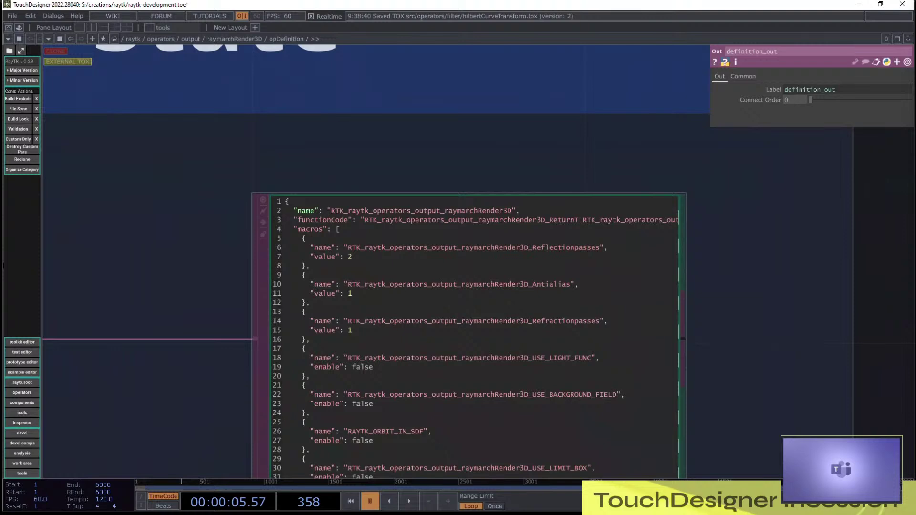
click(473, 245)
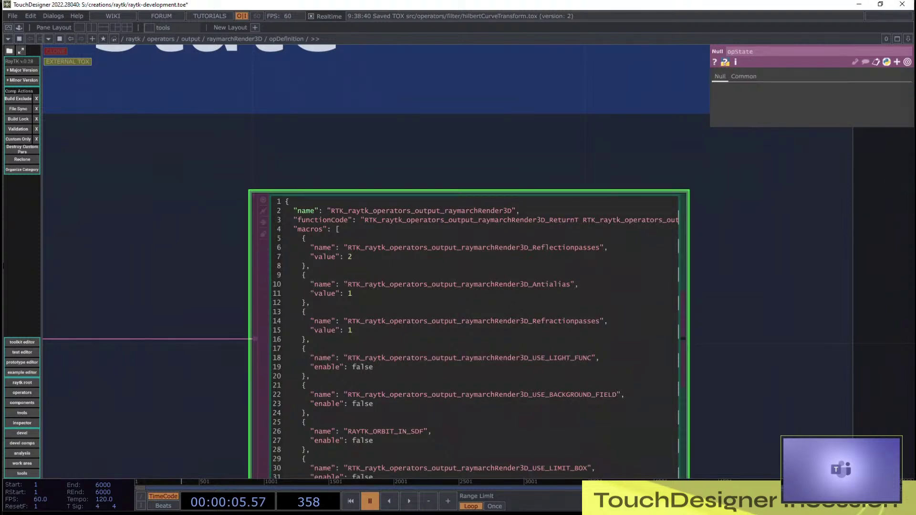
Step: Read through opState's JSON macro entries in its active viewer, returning to the beginning and deactivating the viewer
scroll(517, 323, down, 4)
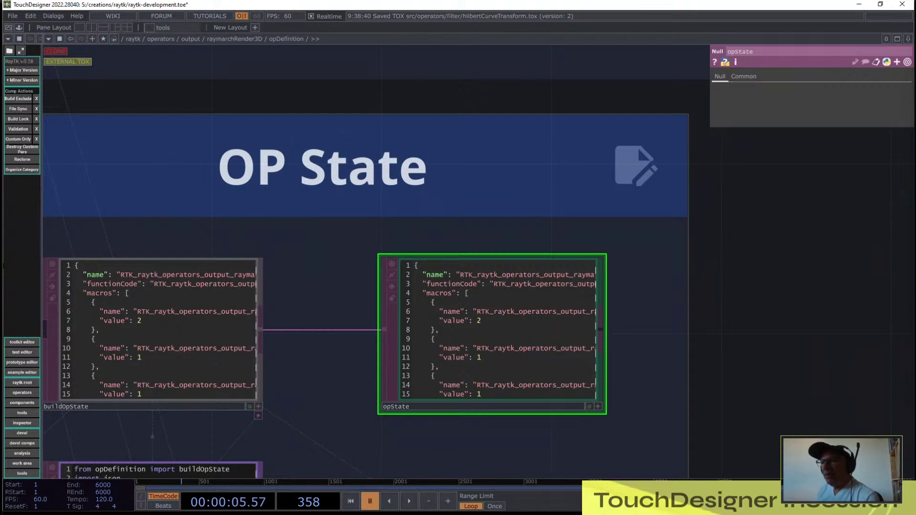
scroll(621, 321, up, 3)
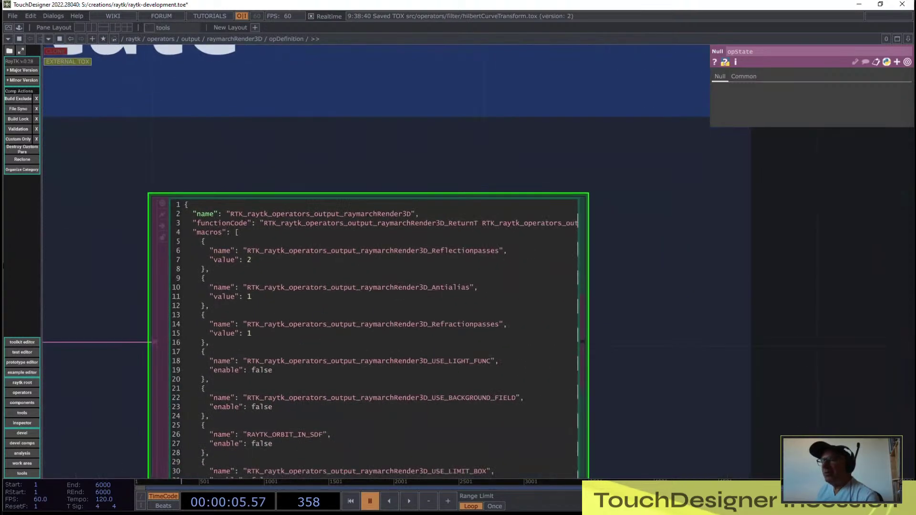
drag(621, 321, 647, 255)
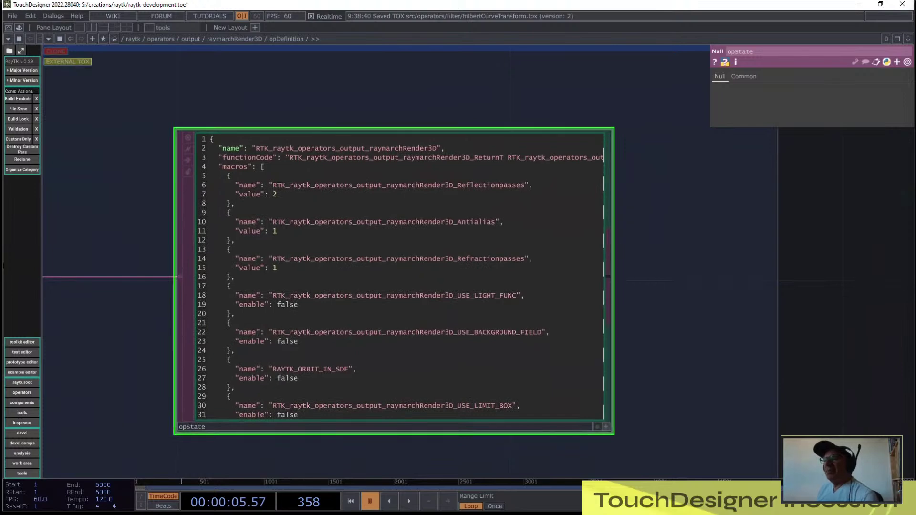
click(606, 427)
scroll(393, 277, down, 12)
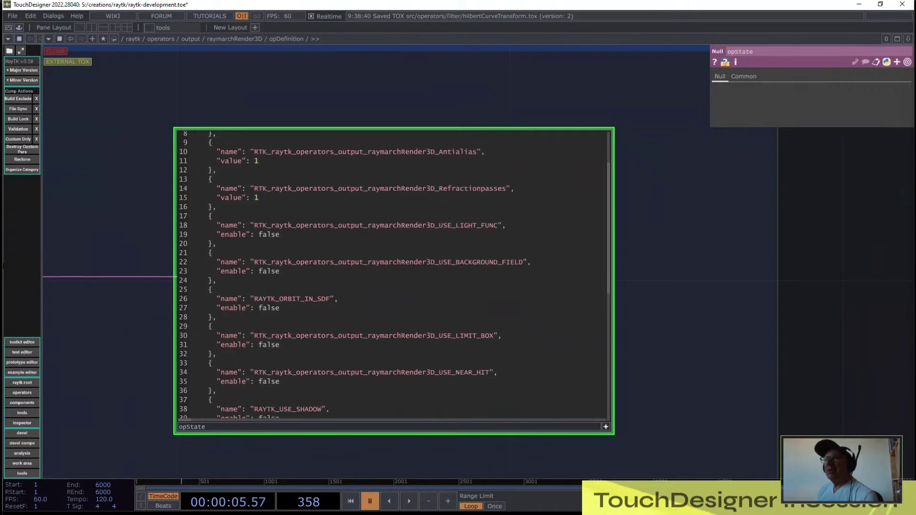
scroll(393, 277, up, 12)
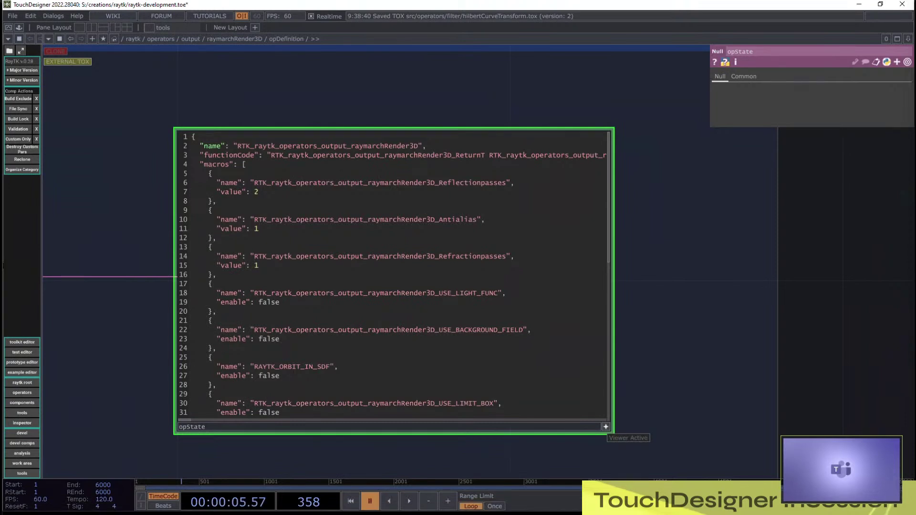
click(605, 426)
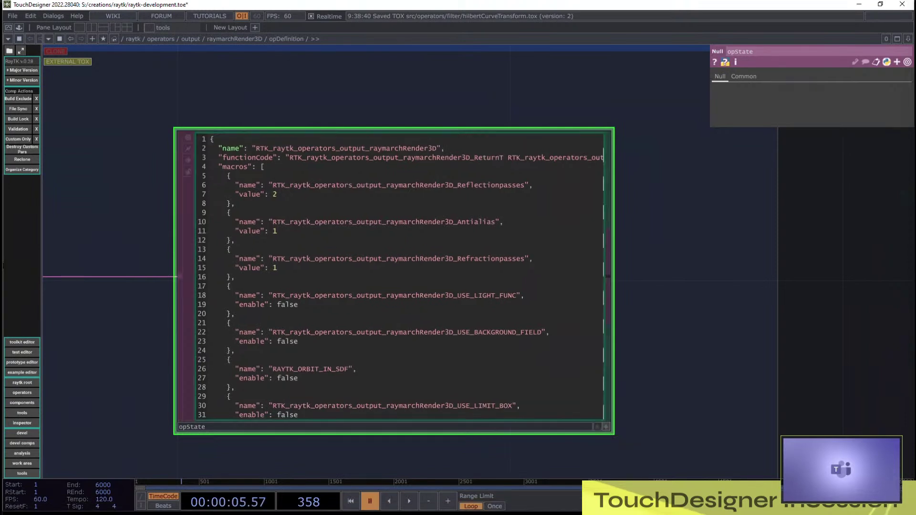